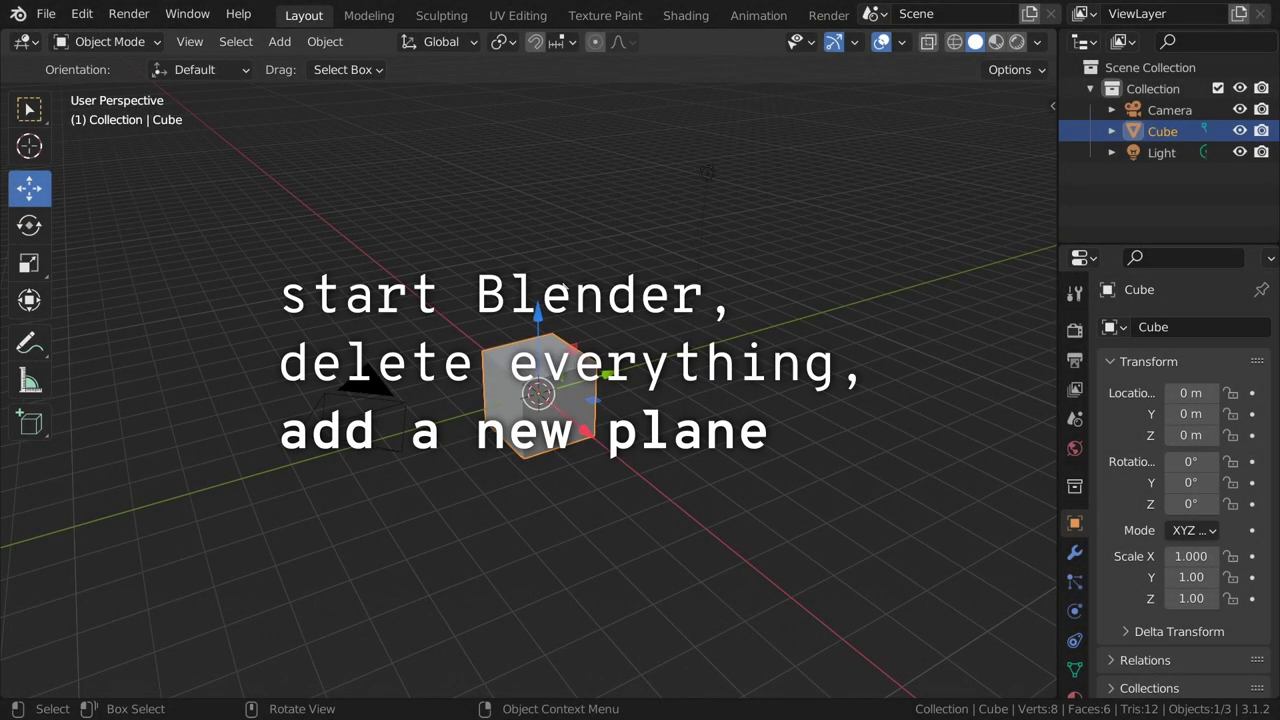
Delete the default cube, camera and light from the scene
{"action": "left_click_drag", "start_coordinate": [198, 117], "coordinate": [767, 508]}
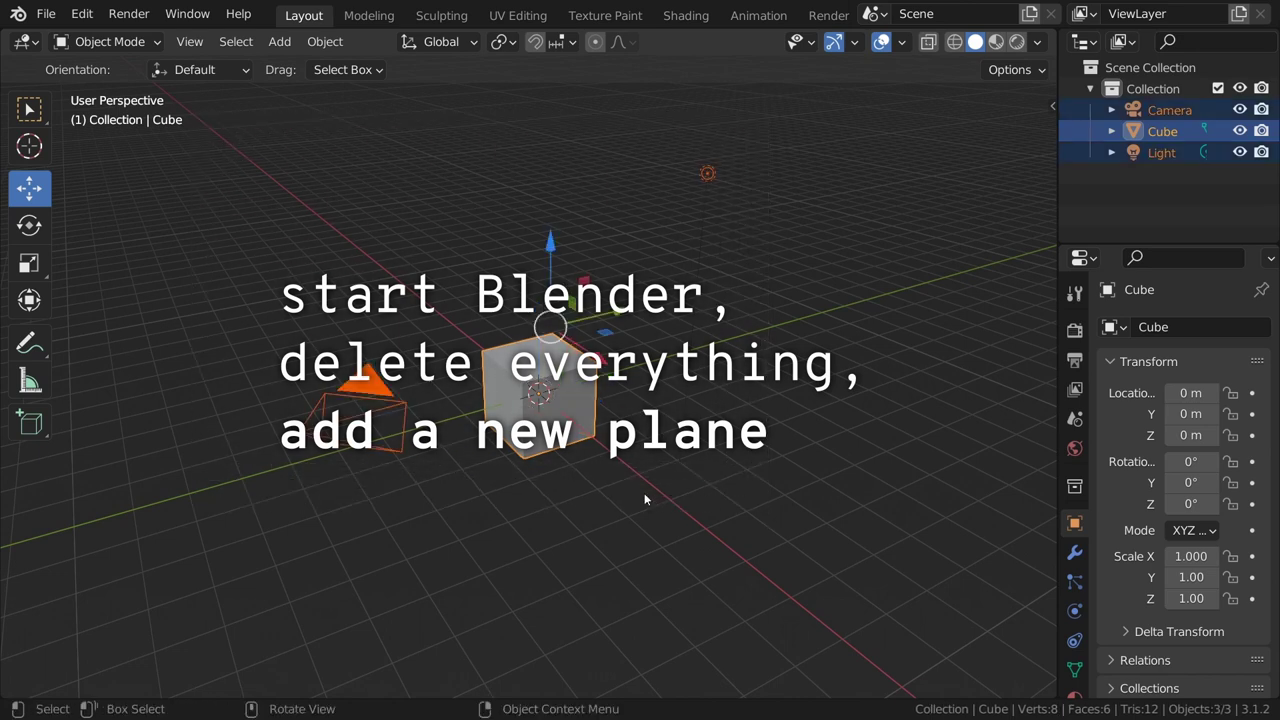
{"action": "key", "text": "x"}
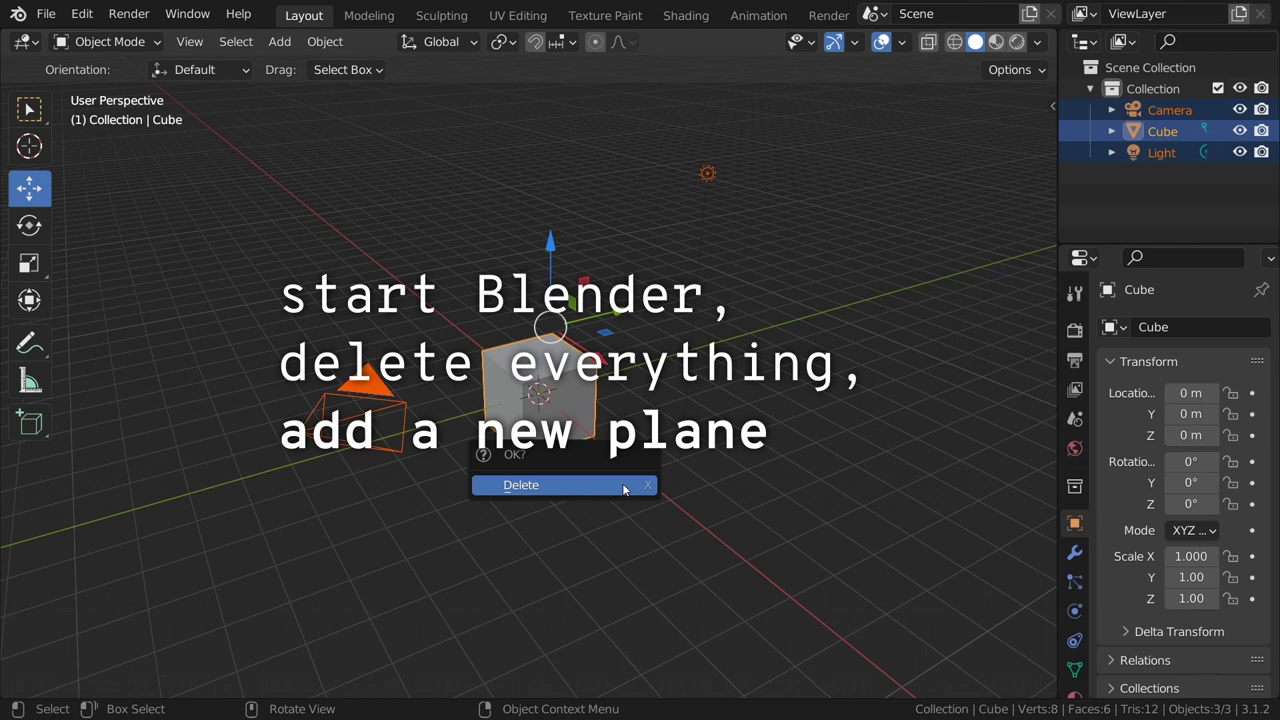
{"action": "left_click", "coordinate": [624, 489]}
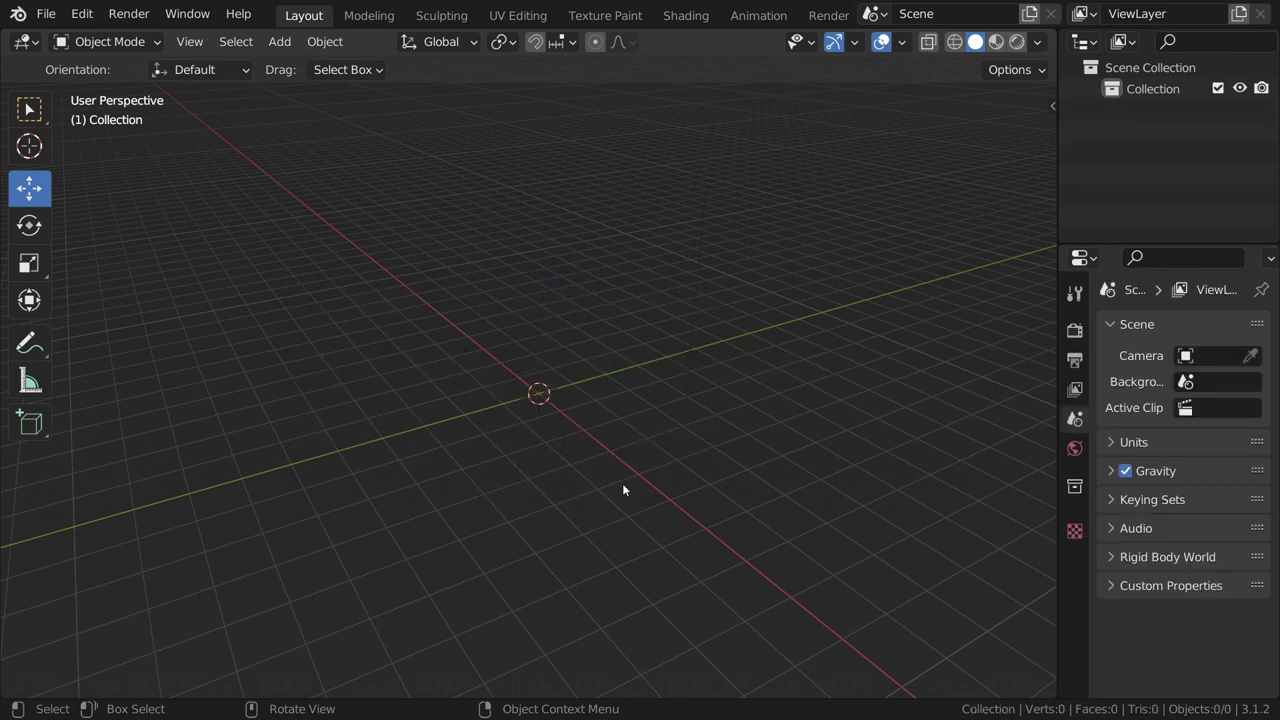
Add a single plane mesh at the scene origin
{"action": "left_click", "coordinate": [280, 42]}
{"action": "mouse_move", "coordinate": [310, 66]}
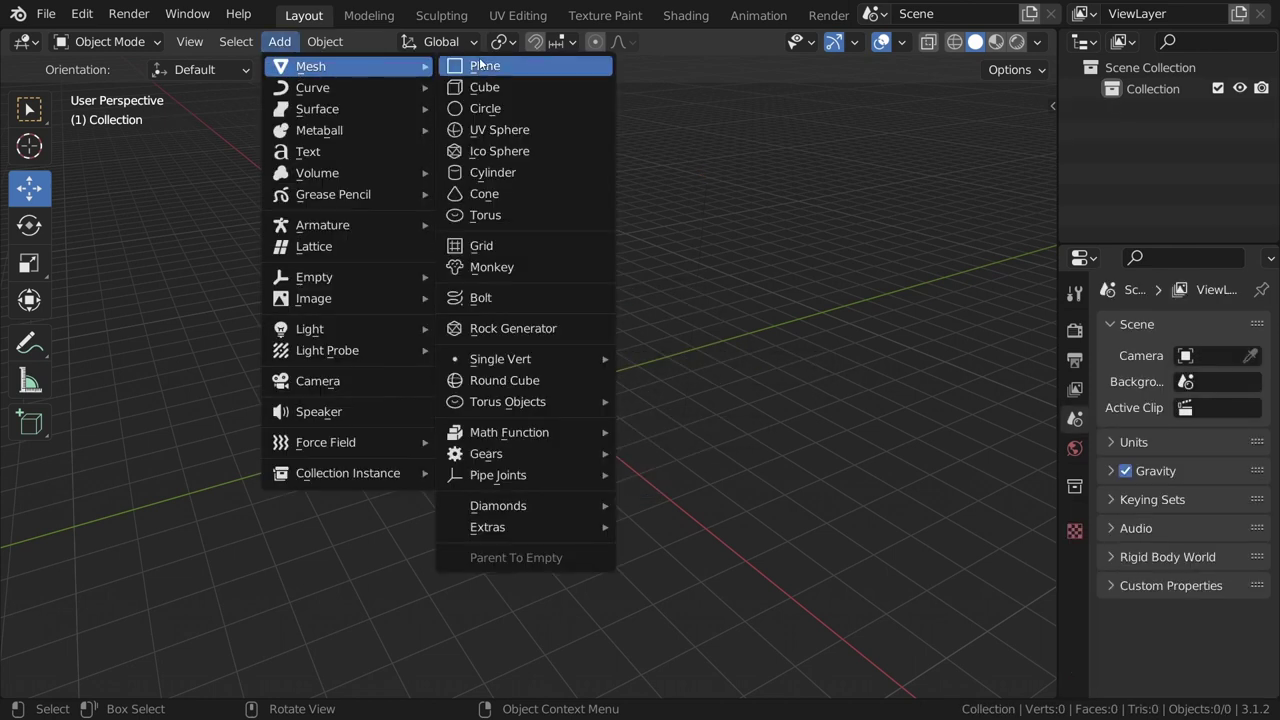
{"action": "left_click", "coordinate": [481, 66]}
{"action": "scroll", "coordinate": [511, 230], "scroll_direction": "up", "scroll_amount": 2}
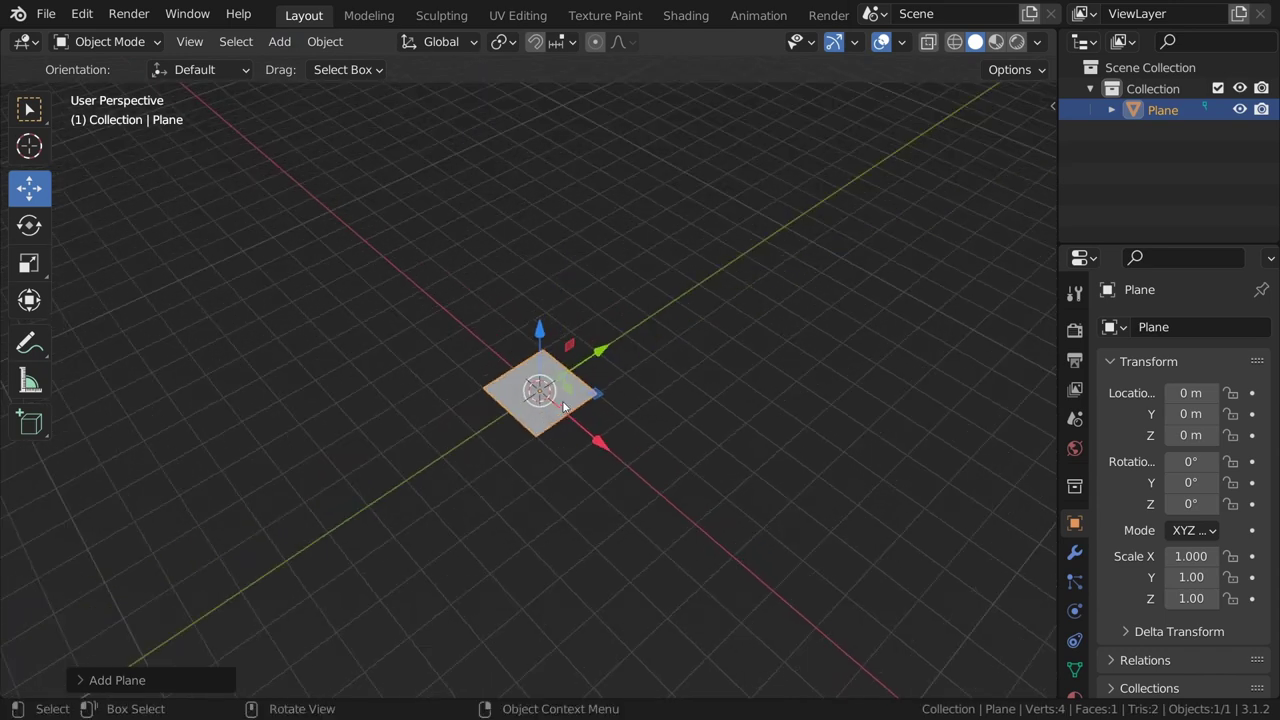
{"action": "left_click", "coordinate": [561, 407]}
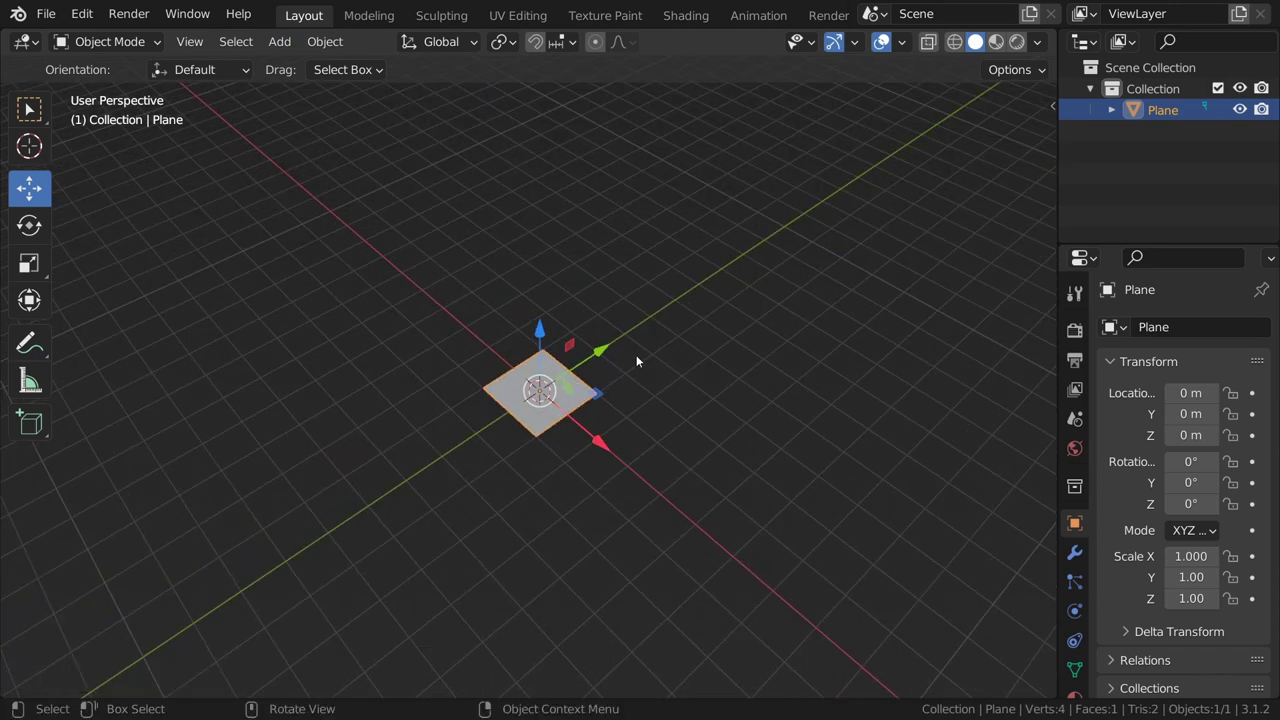
Start a new PanoCam in the PCA+ tab named Pano_02 with camera height 1.32
{"action": "key", "text": "n"}
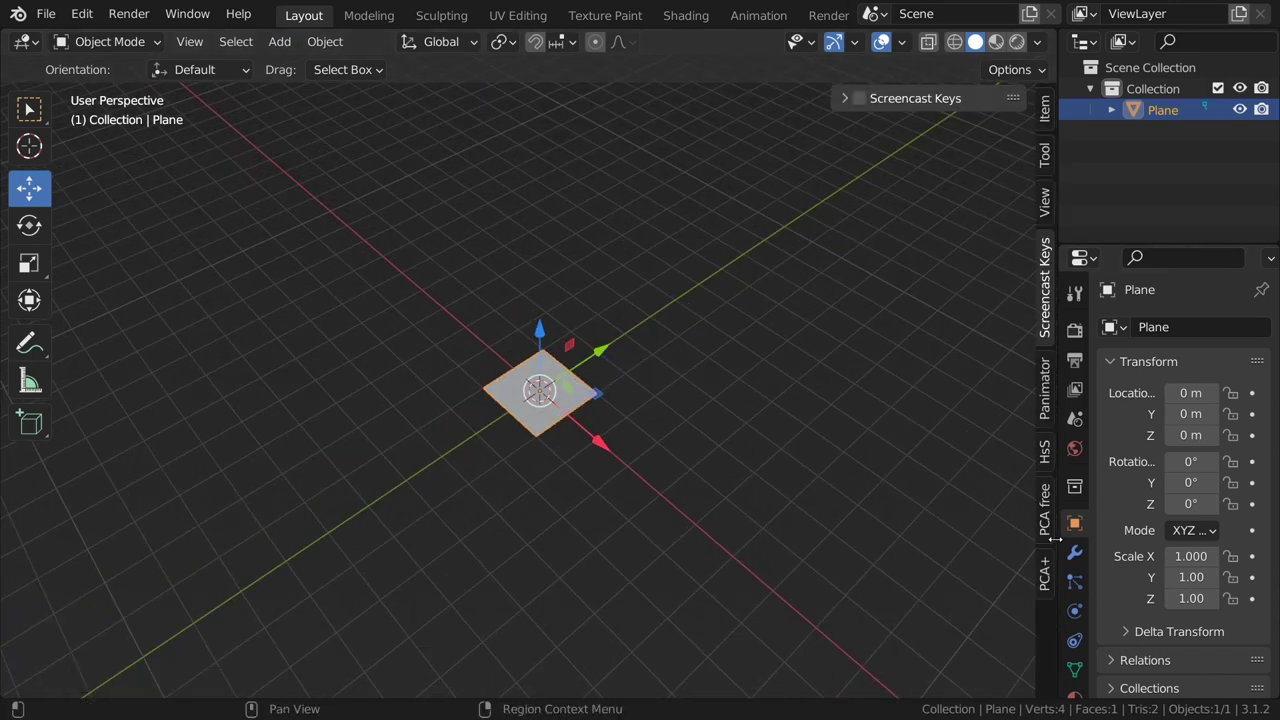
{"action": "left_click", "coordinate": [1045, 573]}
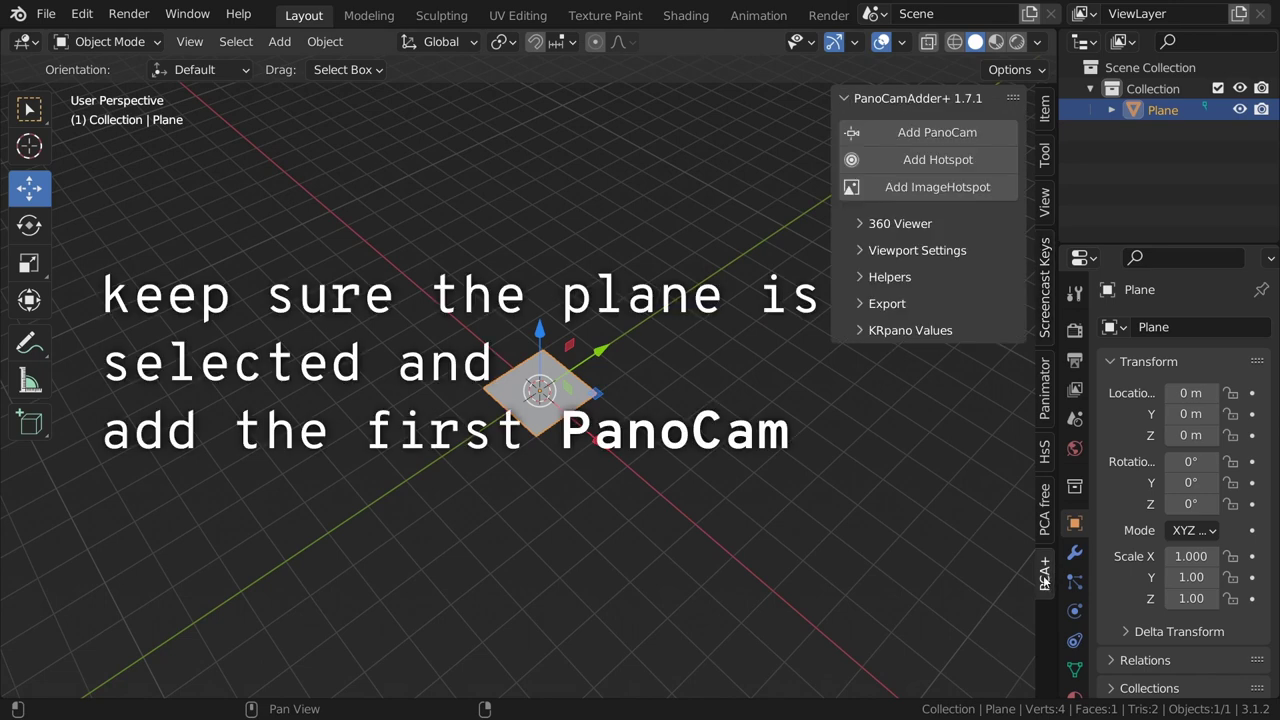
{"action": "left_click", "coordinate": [914, 141]}
{"action": "left_click", "coordinate": [980, 224]}
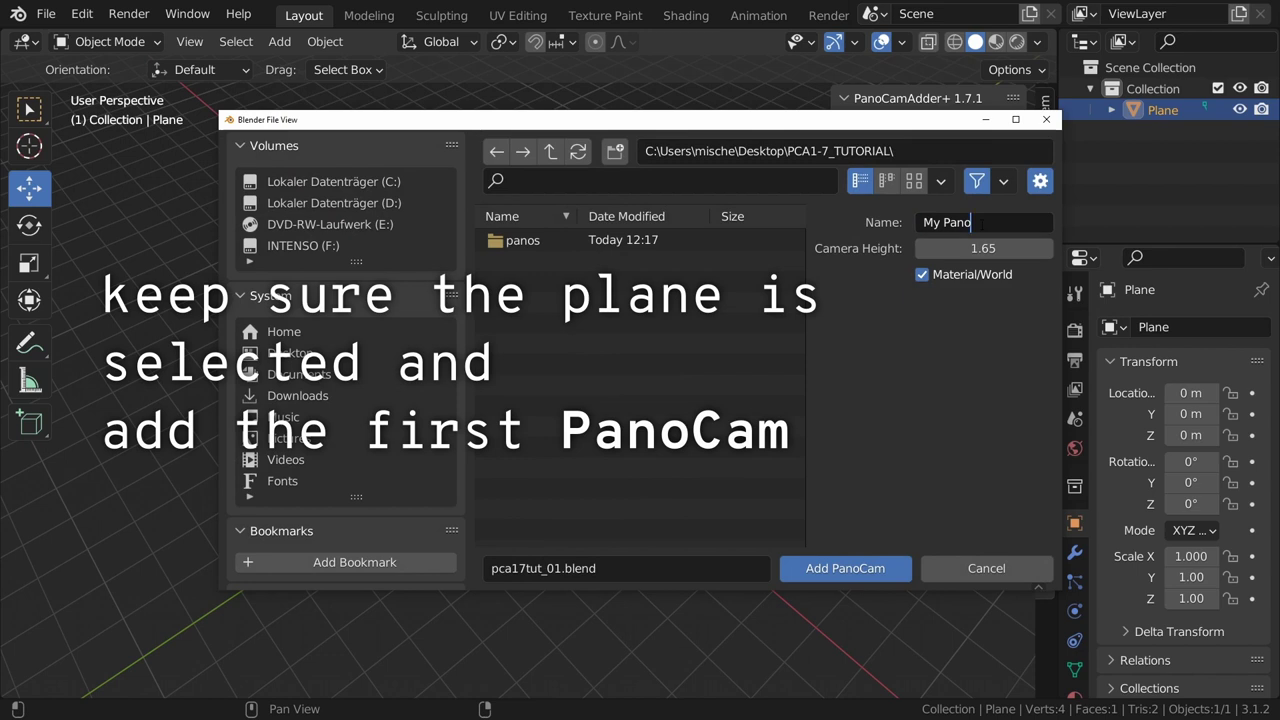
{"action": "left_click_drag", "start_coordinate": [981, 224], "coordinate": [931, 223]}
{"action": "type", "text": "P"}
{"action": "type", "text": "a"}
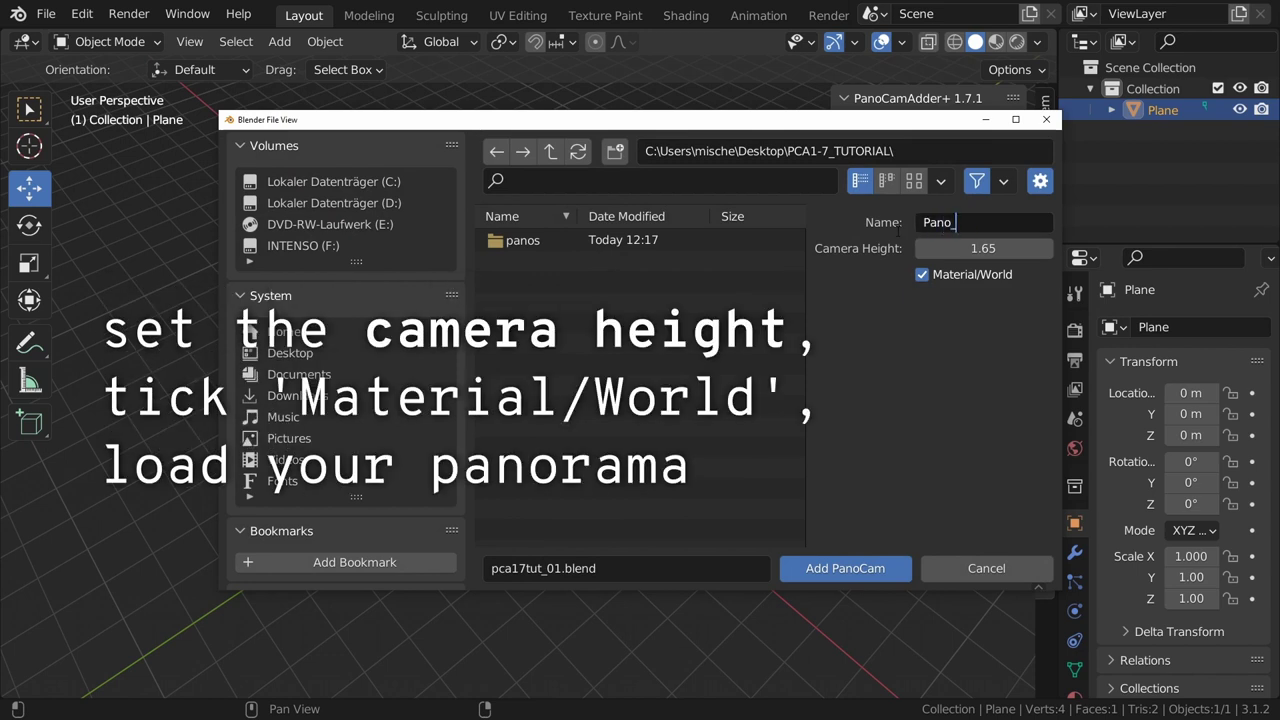
{"action": "type", "text": "02"}
{"action": "left_click", "coordinate": [964, 244]}
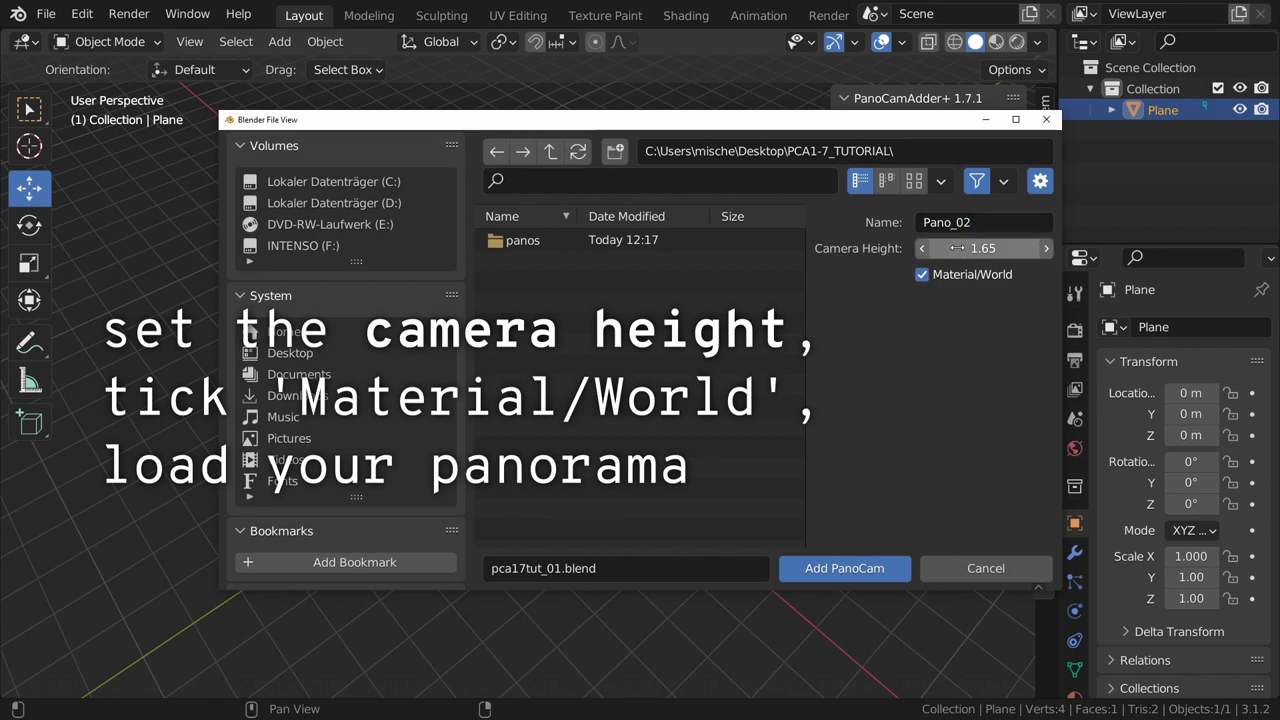
{"action": "left_click", "coordinate": [960, 248]}
{"action": "left_click_drag", "start_coordinate": [932, 248], "coordinate": [958, 248]}
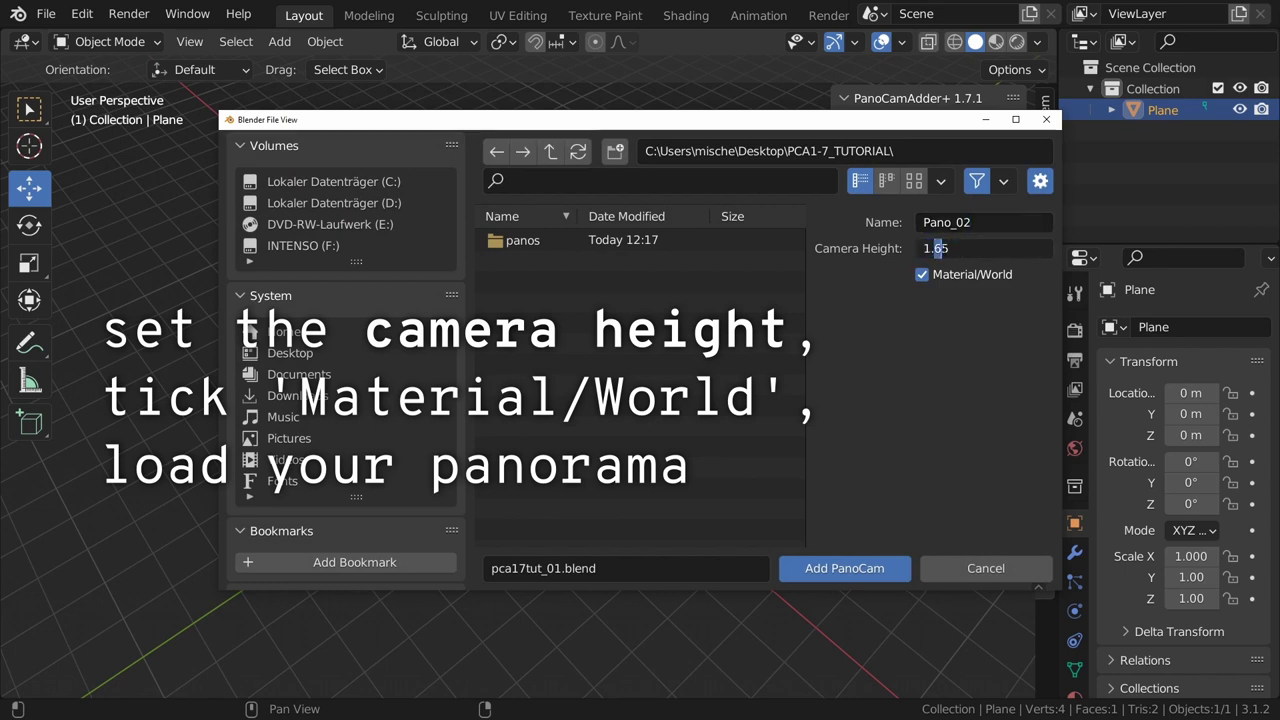
{"action": "type", "text": "32"}
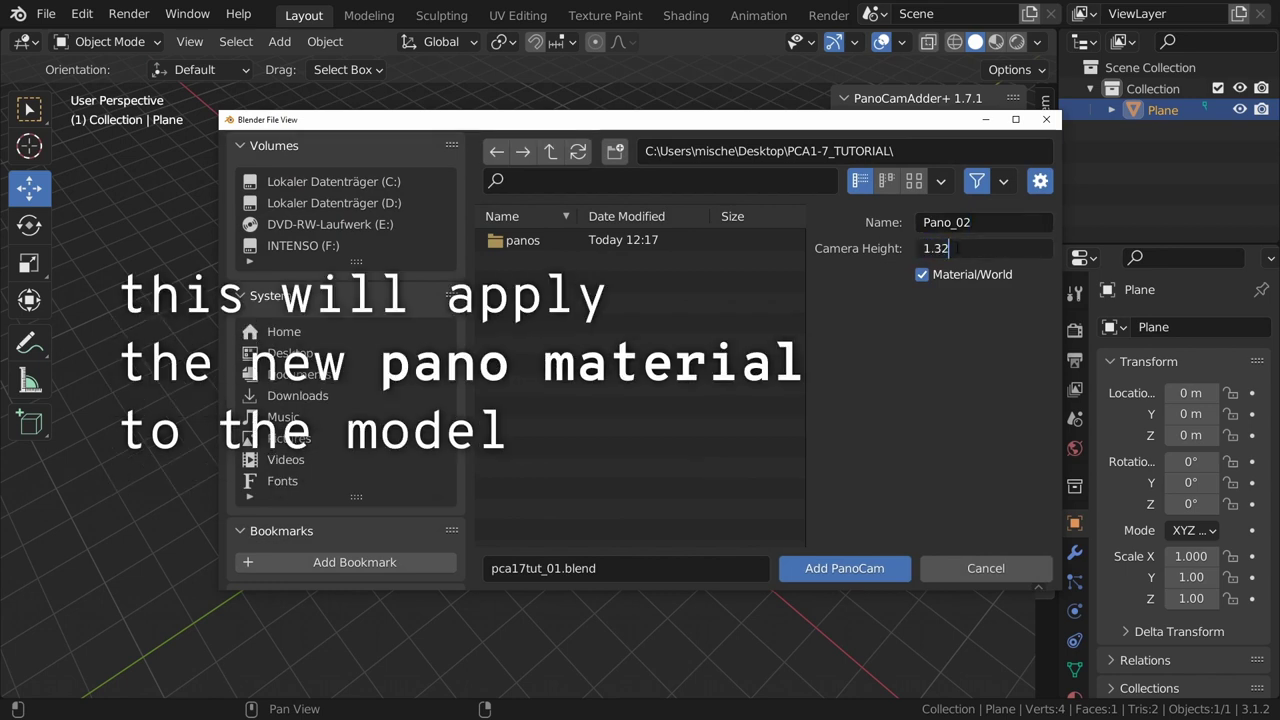
{"action": "key", "text": "Return"}
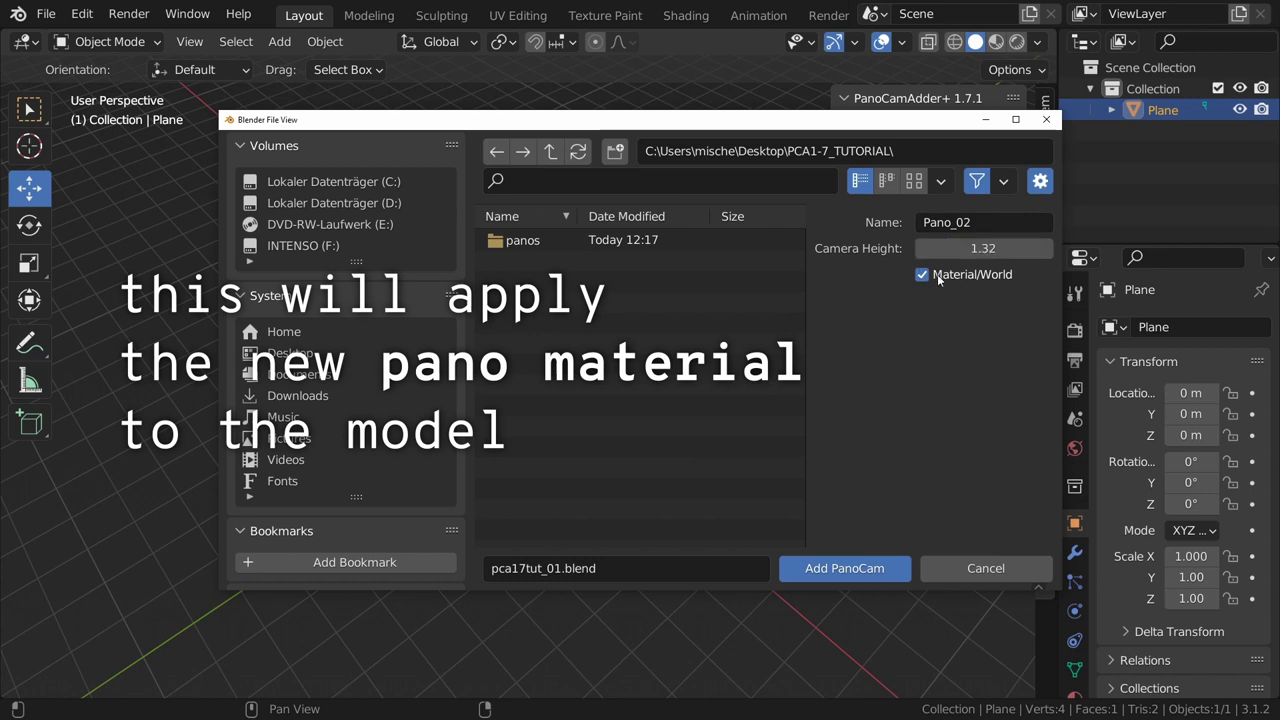
Choose Ehem-Bahnbetriebswerk_02.jpg from the panos folder and create the panorama camera
{"action": "left_click", "coordinate": [507, 243]}
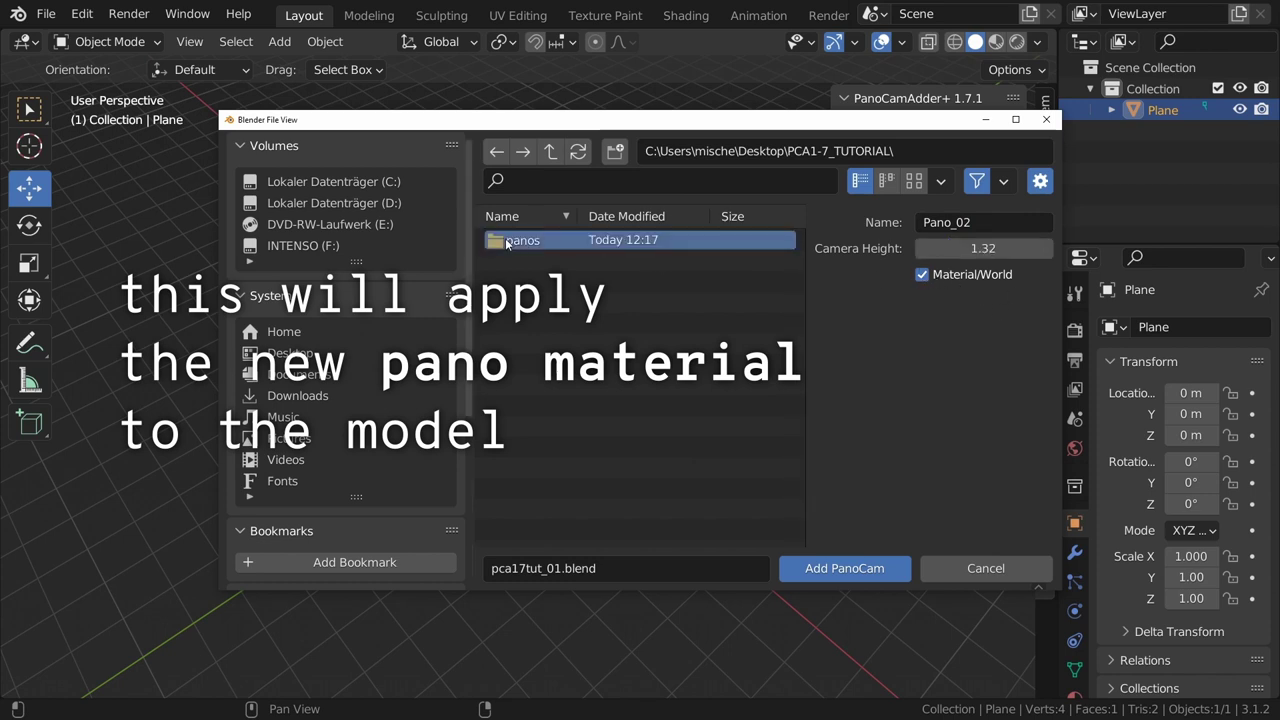
{"action": "double_click", "coordinate": [507, 243]}
{"action": "left_click_drag", "start_coordinate": [468, 297], "coordinate": [270, 297]}
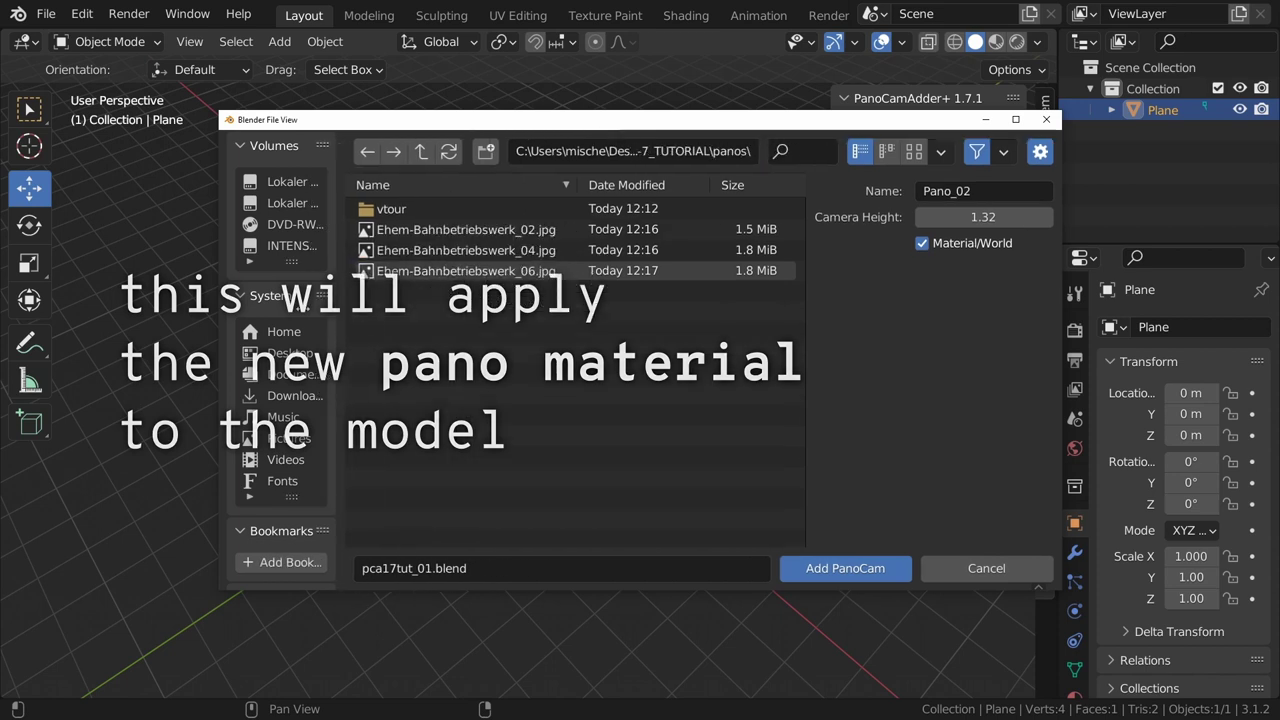
{"action": "left_click", "coordinate": [384, 231]}
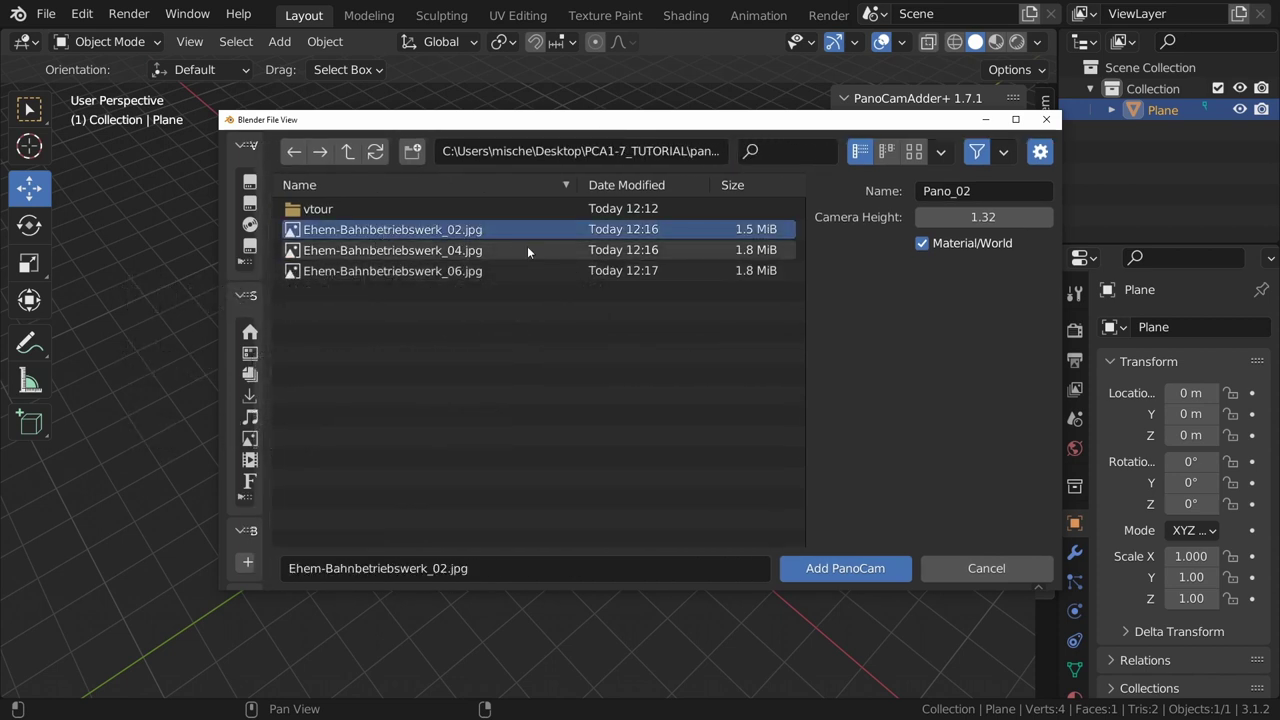
{"action": "left_click", "coordinate": [845, 568]}
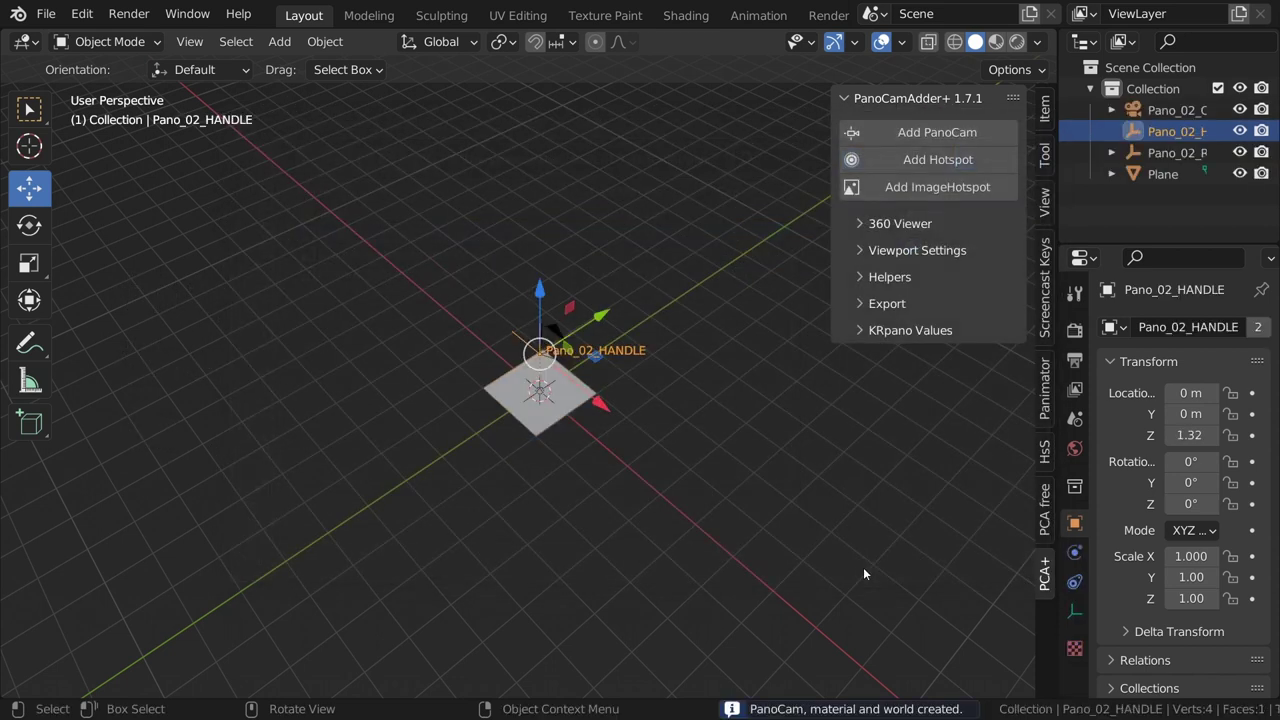
Switch to Material Preview, split the viewport, and look through Pano_02_CAM in the new view
{"action": "left_click", "coordinate": [995, 43]}
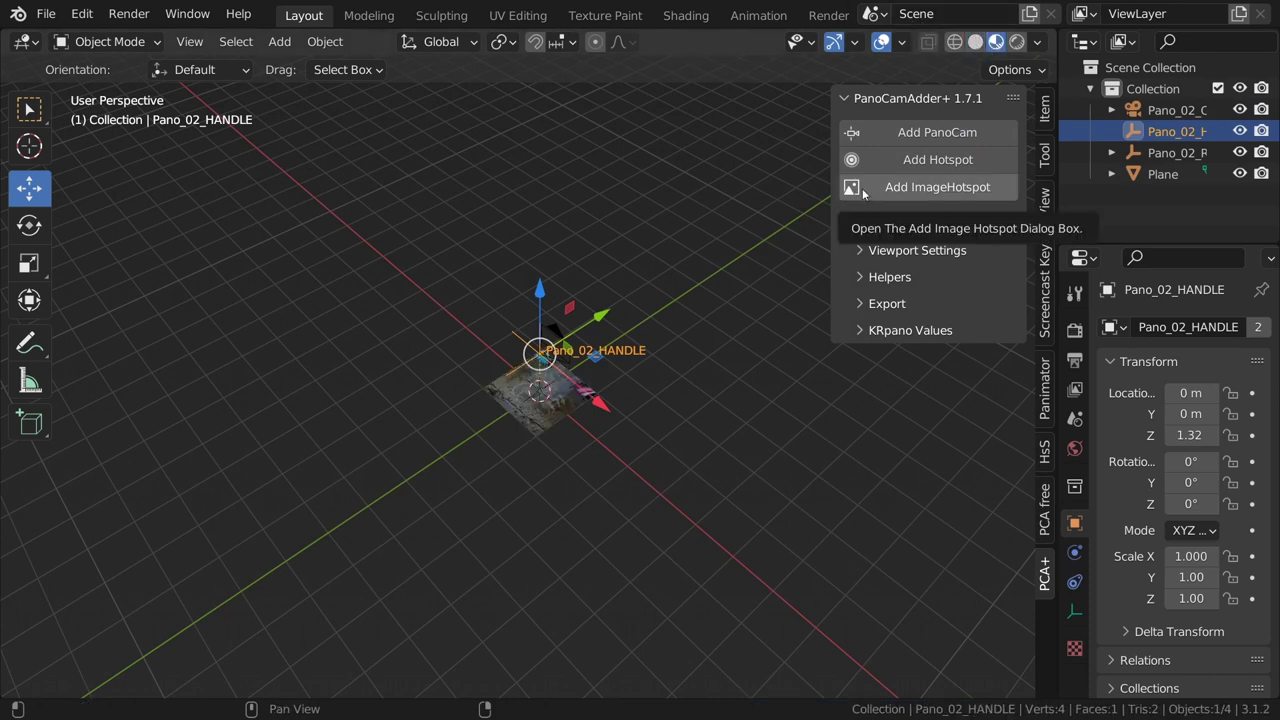
{"action": "key", "text": "n"}
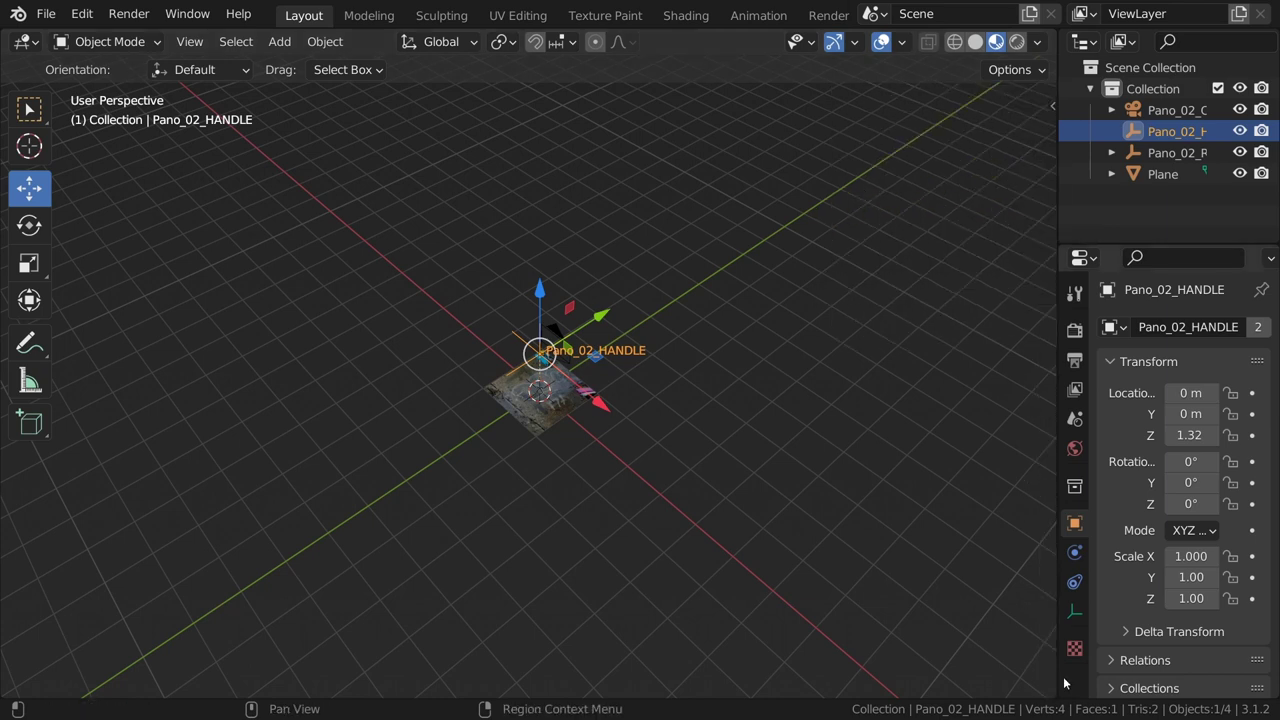
{"action": "mouse_move", "coordinate": [1056, 677]}
{"action": "left_mouse_down"}
{"action": "mouse_move", "coordinate": [1100, 692]}
{"action": "mouse_move", "coordinate": [704, 698]}
{"action": "left_mouse_up"}
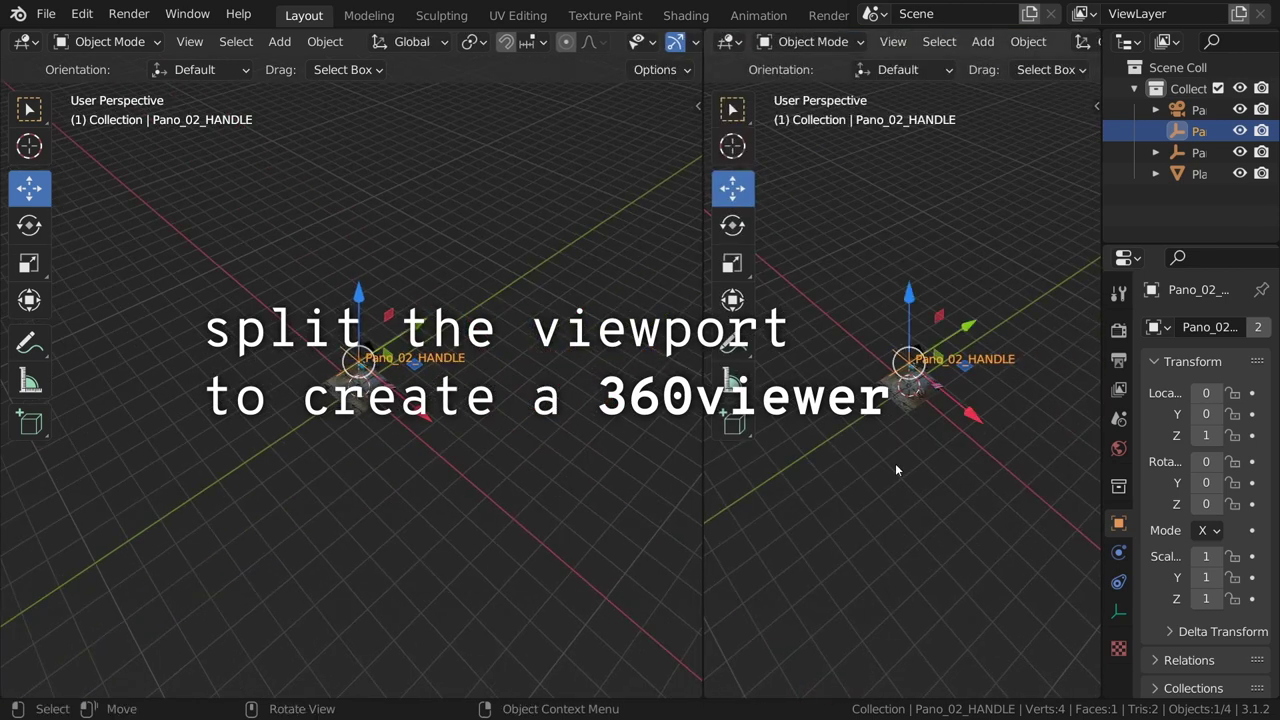
{"action": "key", "text": "KP_0"}
Enable the Wireframe overlay in the PCA+ viewport settings of the camera view
{"action": "middle_click_drag", "start_coordinate": [895, 463], "coordinate": [886, 428]}
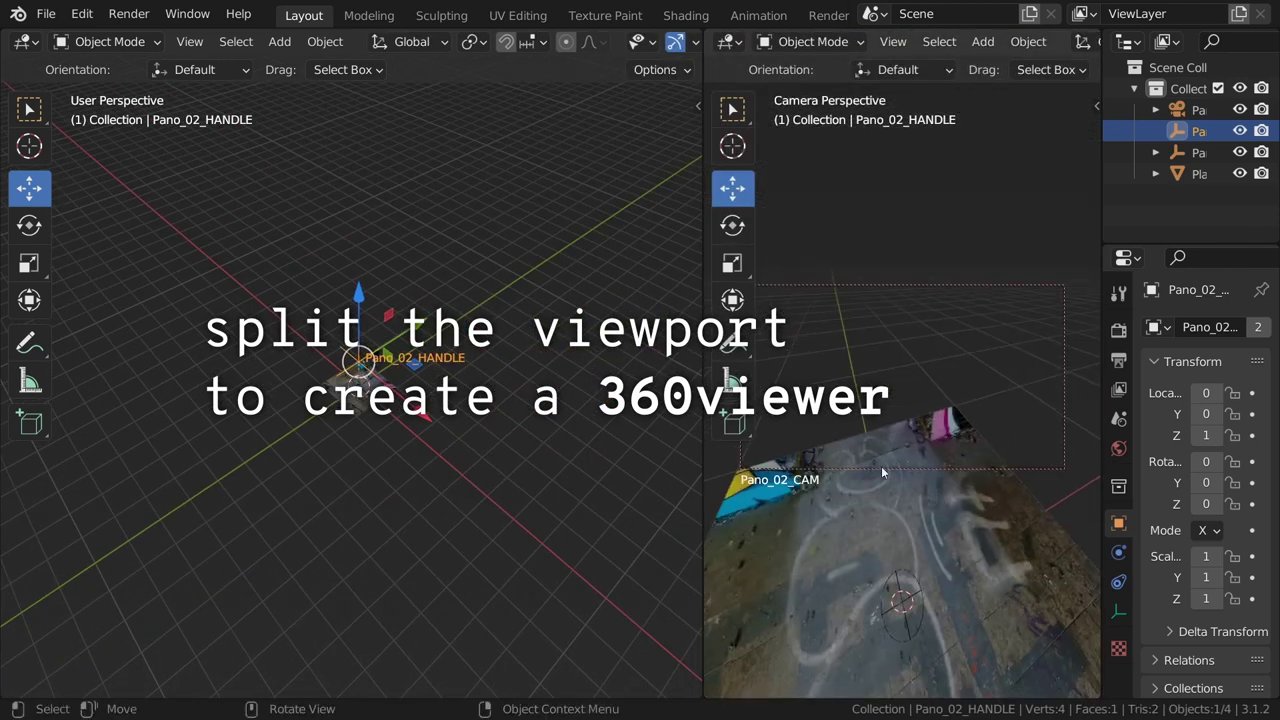
{"action": "key", "text": "t"}
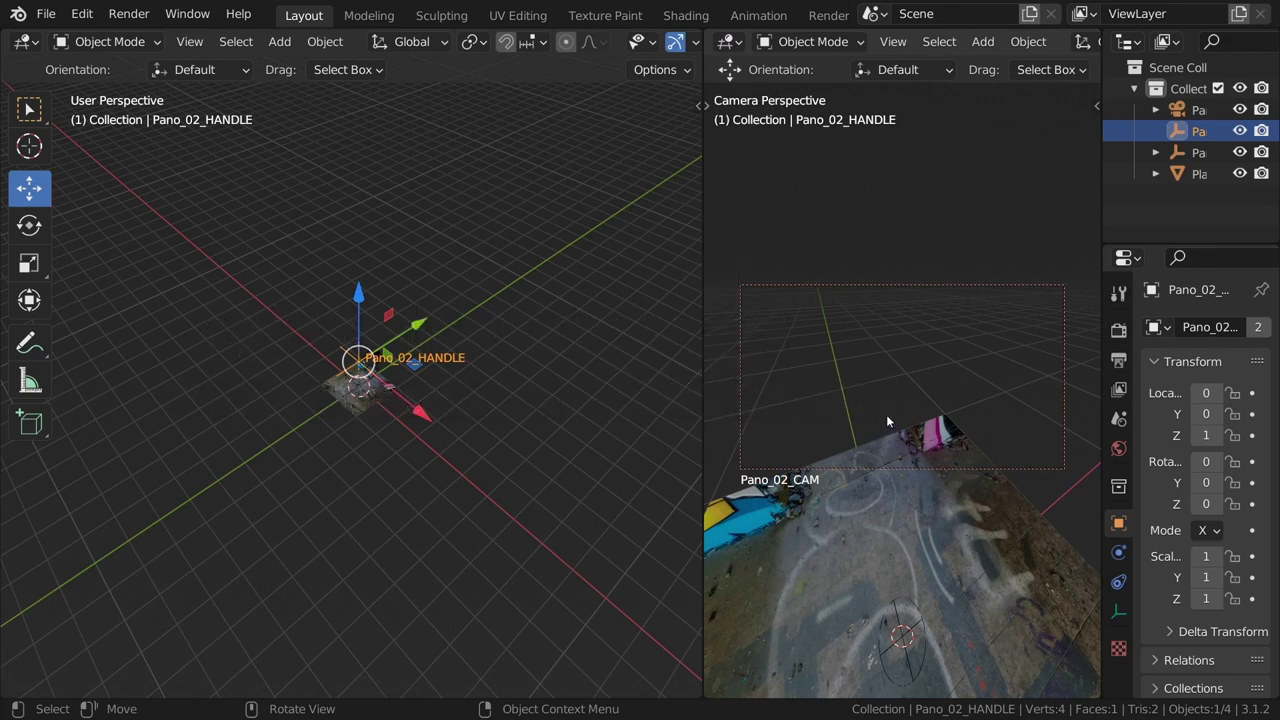
{"action": "key", "text": "n"}
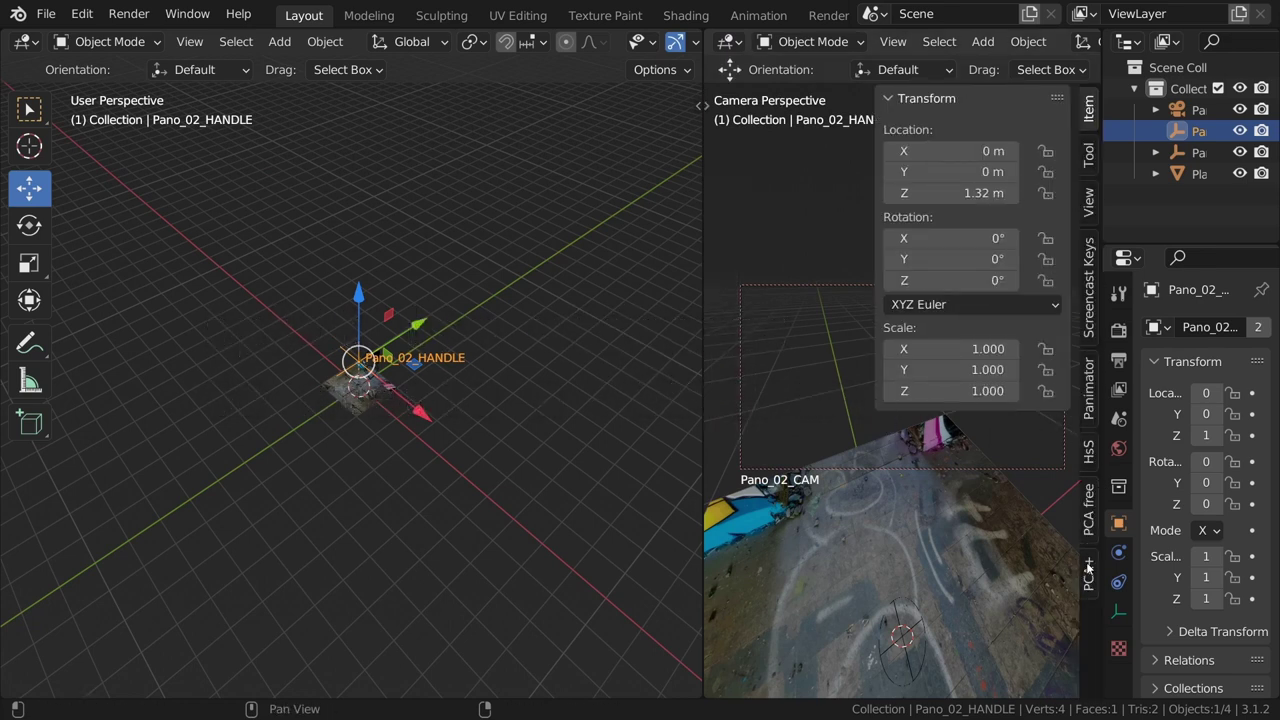
{"action": "left_click", "coordinate": [1088, 570]}
{"action": "left_click", "coordinate": [952, 251]}
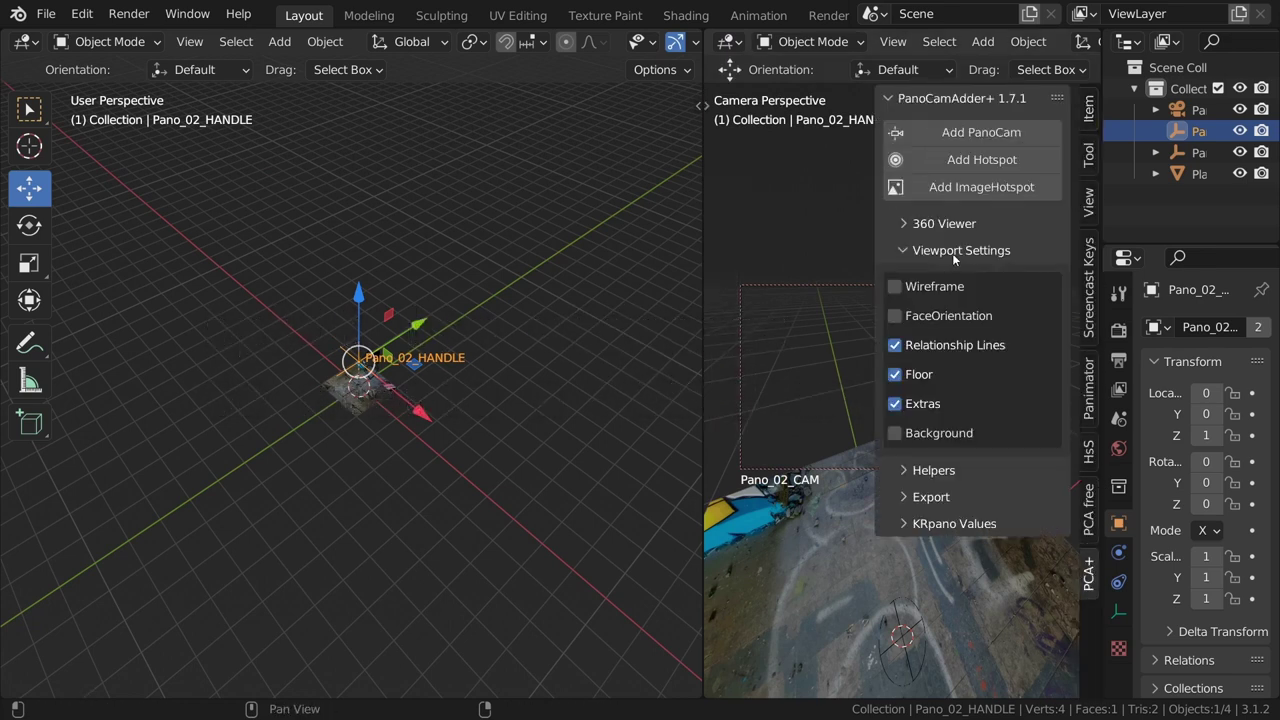
{"action": "left_click", "coordinate": [936, 288]}
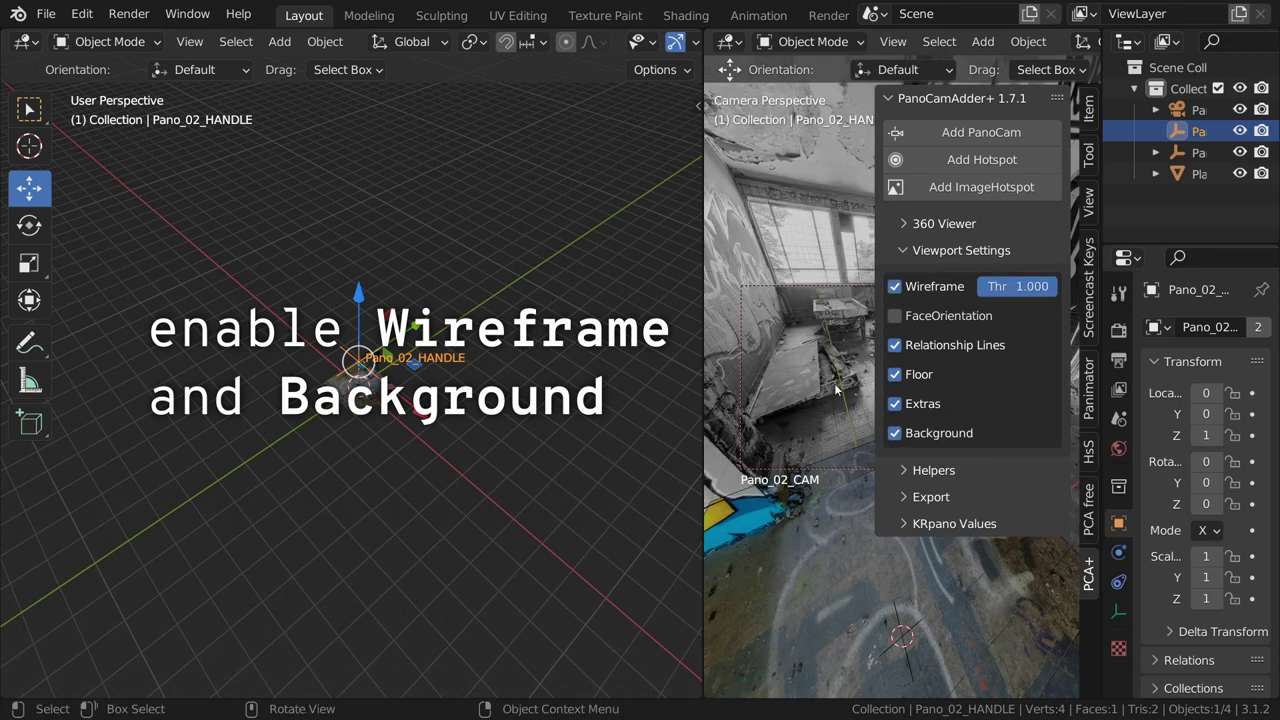
Select the floor plane and turn on wireframe display in the overview viewport
{"action": "key", "text": "n"}
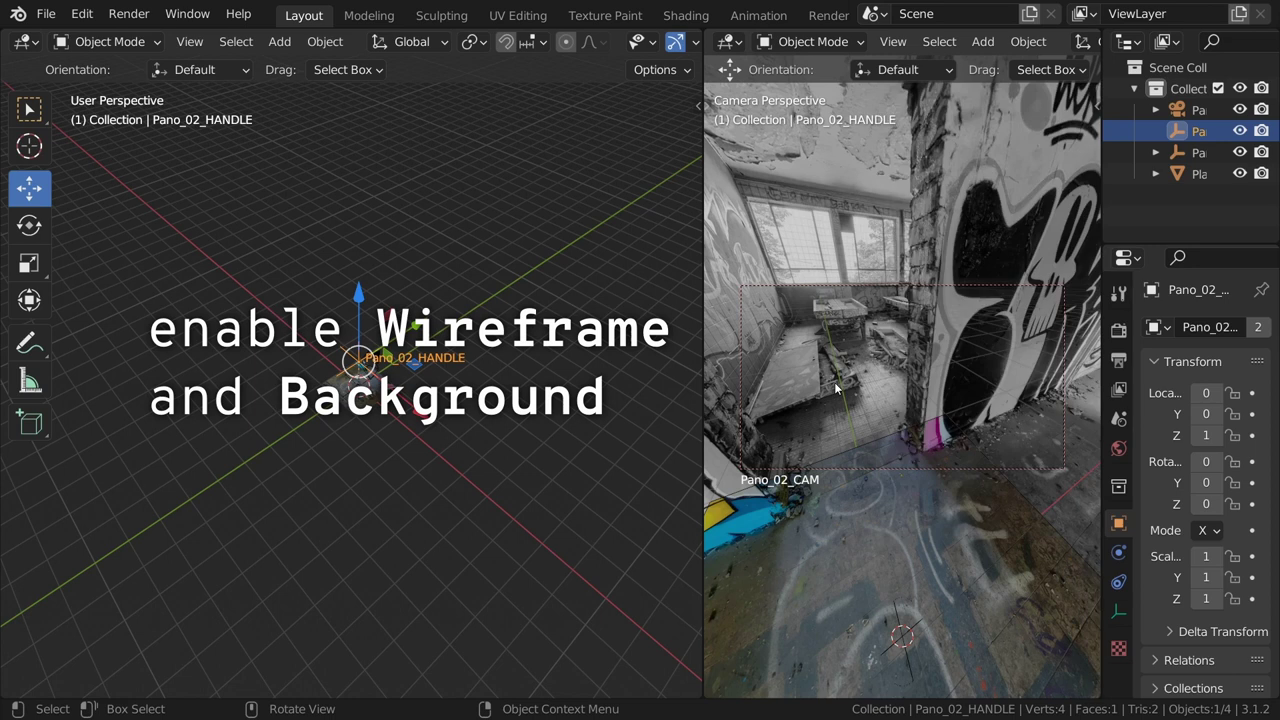
{"action": "key", "text": "r"}
{"action": "left_click", "coordinate": [957, 404]}
{"action": "left_click", "coordinate": [958, 404]}
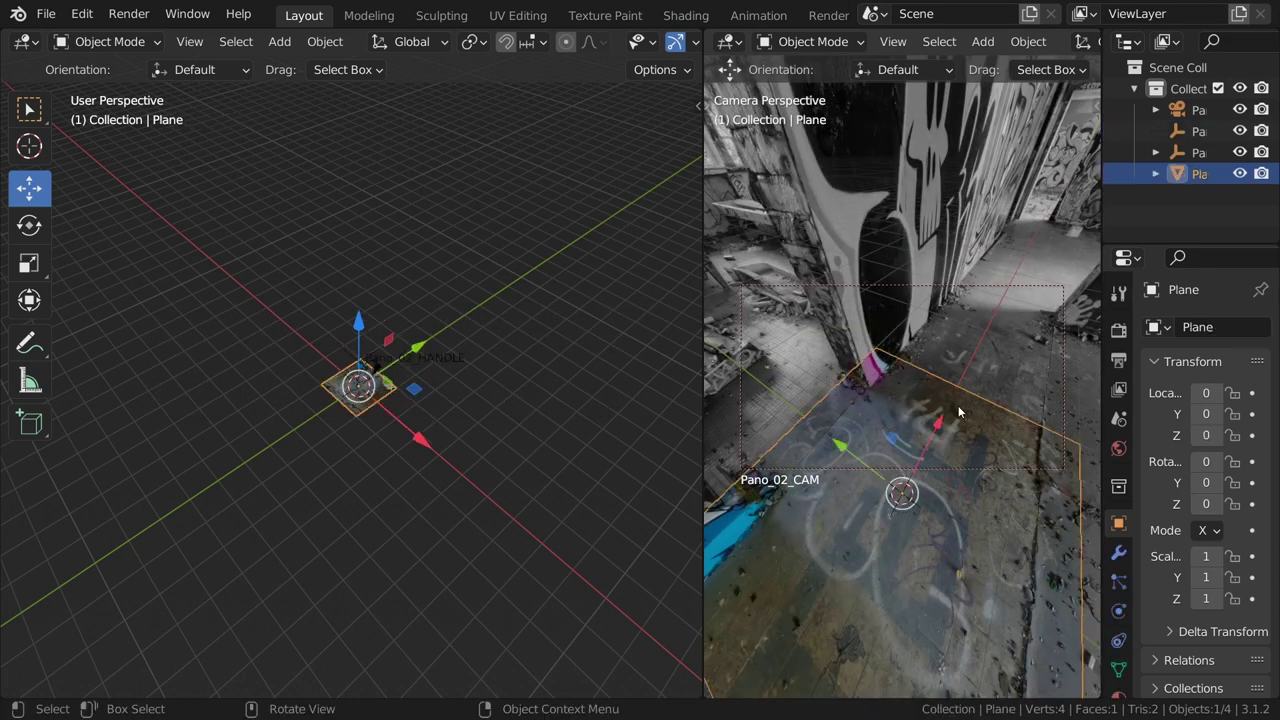
{"action": "key", "text": "n"}
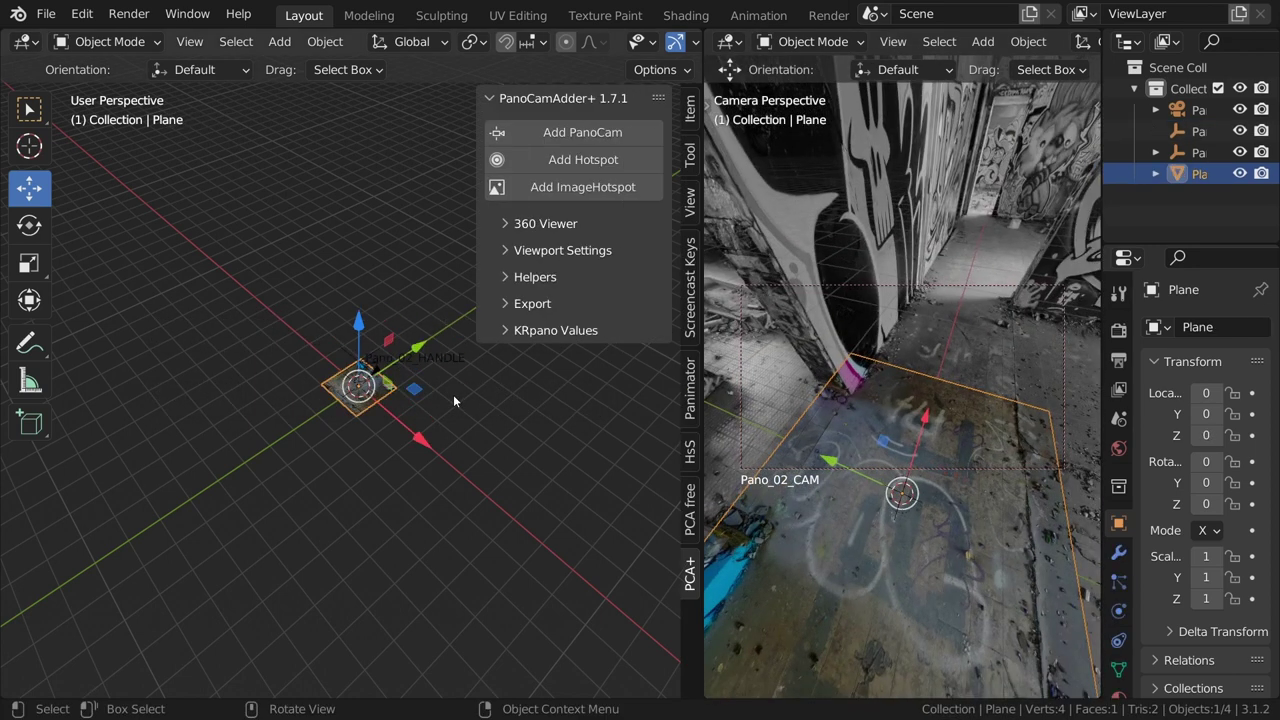
{"action": "left_click", "coordinate": [587, 252]}
{"action": "left_click", "coordinate": [543, 288]}
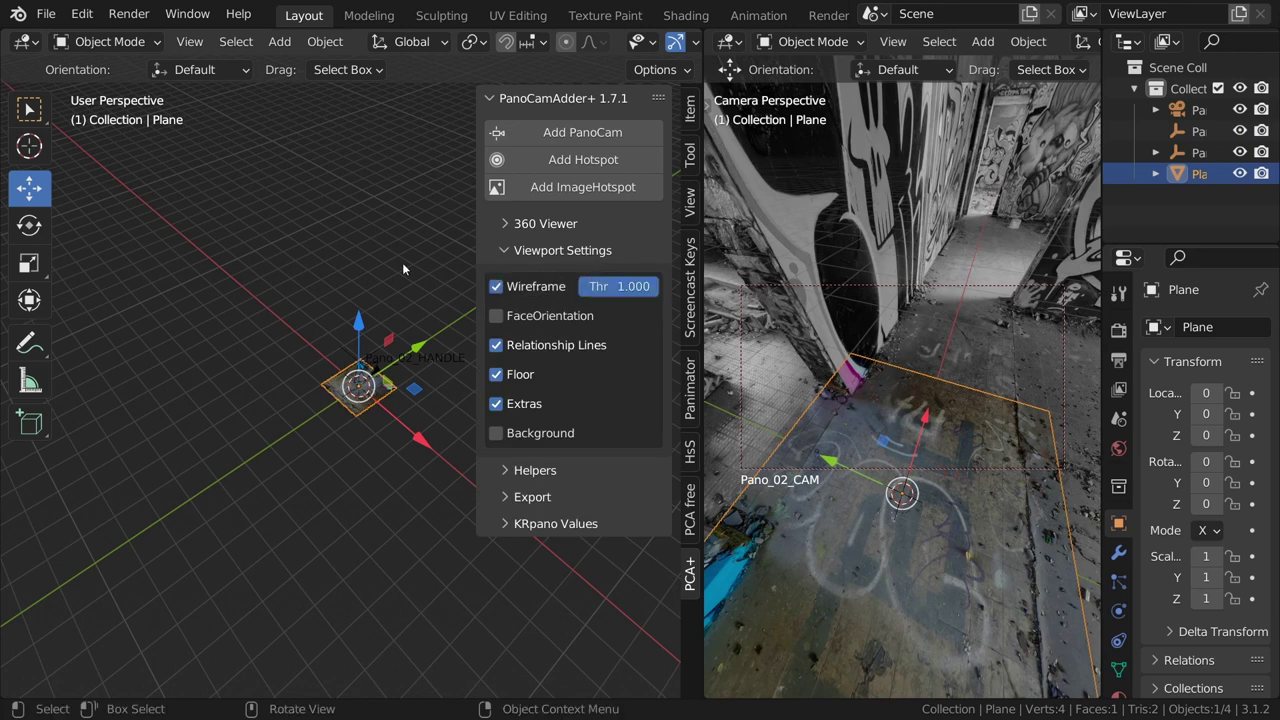
{"action": "key", "text": "n"}
In top view, scale the floor plane uniformly to about 1.22
{"action": "key", "text": "KP_7"}
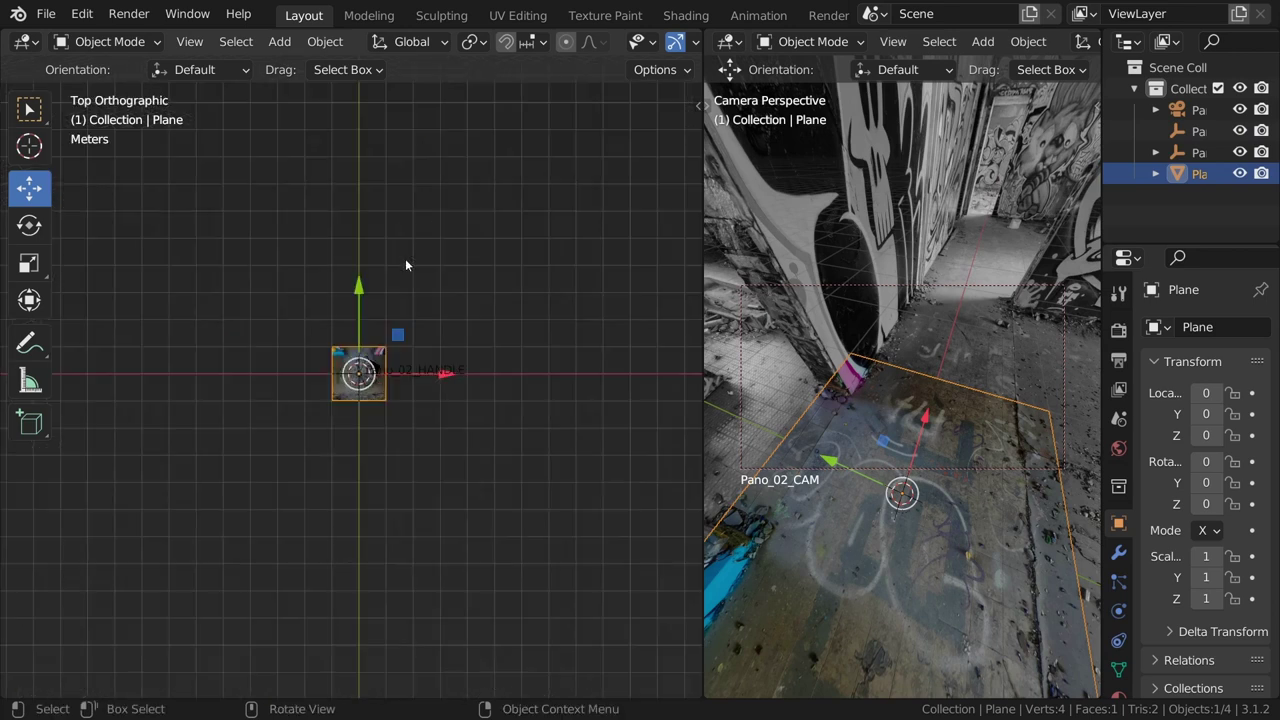
{"action": "scroll", "coordinate": [337, 413], "scroll_direction": "up", "scroll_amount": 4}
{"action": "scroll", "coordinate": [337, 413], "scroll_direction": "up", "scroll_amount": 2}
{"action": "middle_click_drag", "start_coordinate": [371, 402], "coordinate": [327, 398], "text": "shift"}
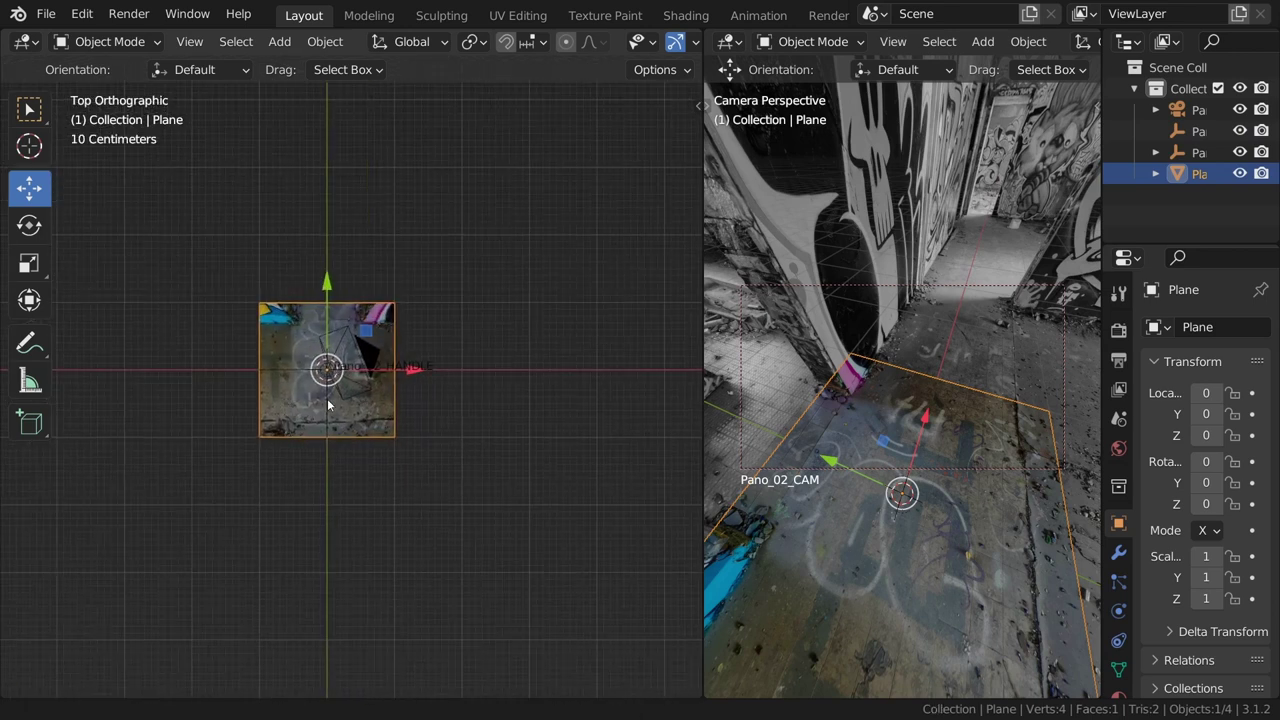
{"action": "key", "text": "s"}
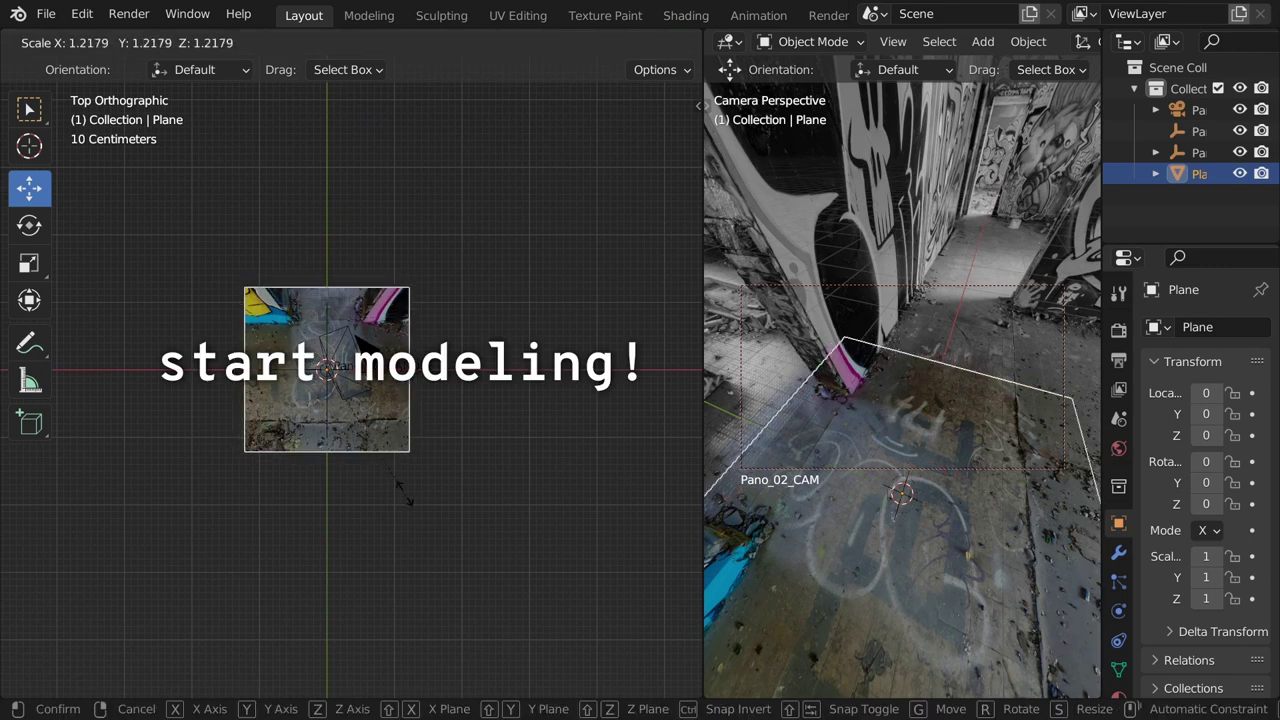
{"action": "left_click", "coordinate": [398, 484]}
In edge select mode, move the plane's top edge down and extend the bottom edge far downward
{"action": "key", "text": "Tab"}
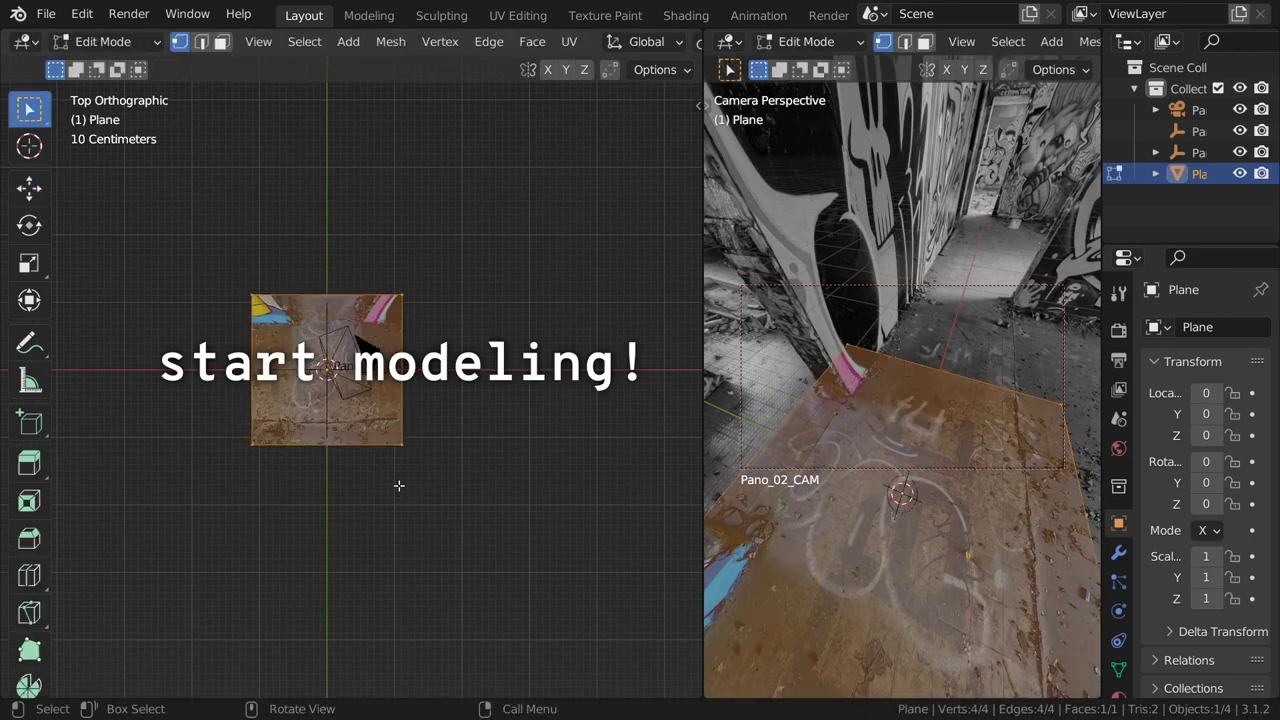
{"action": "left_click", "coordinate": [203, 45]}
{"action": "left_click", "coordinate": [29, 187]}
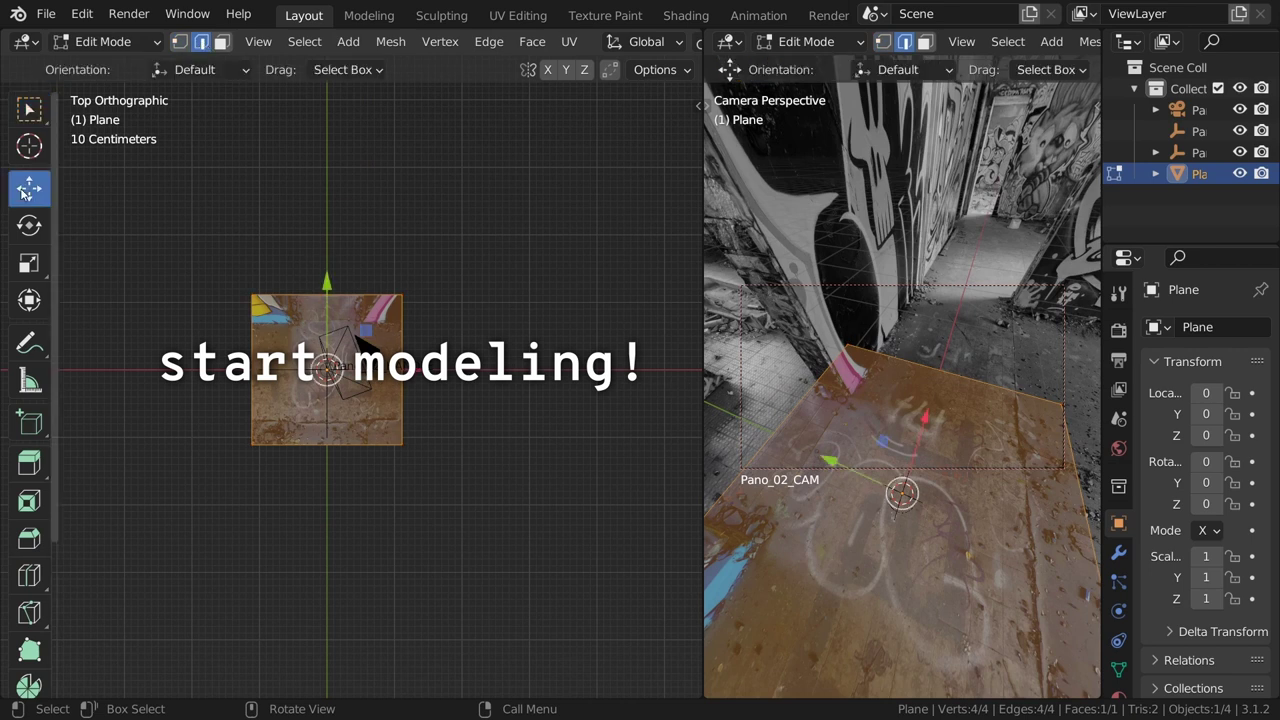
{"action": "left_click", "coordinate": [301, 284]}
{"action": "left_click_drag", "start_coordinate": [328, 218], "coordinate": [326, 249]}
{"action": "left_click", "coordinate": [328, 437]}
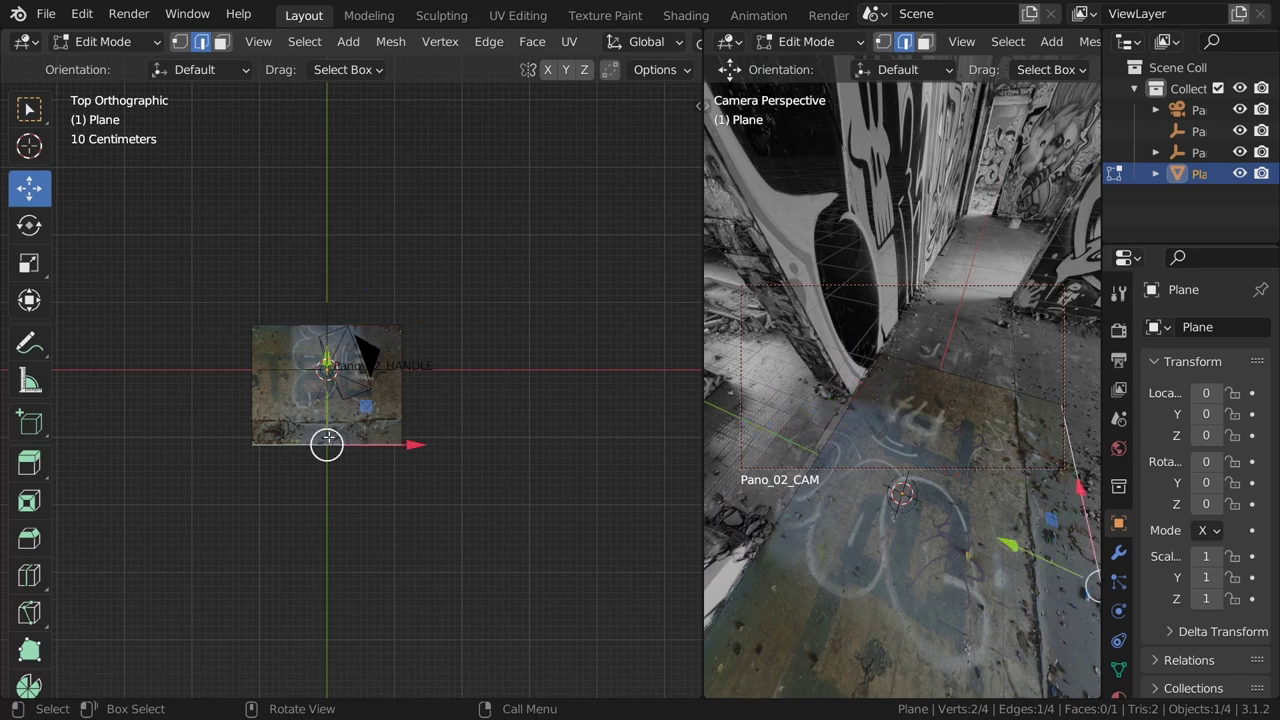
{"action": "left_click_drag", "start_coordinate": [327, 444], "coordinate": [327, 533]}
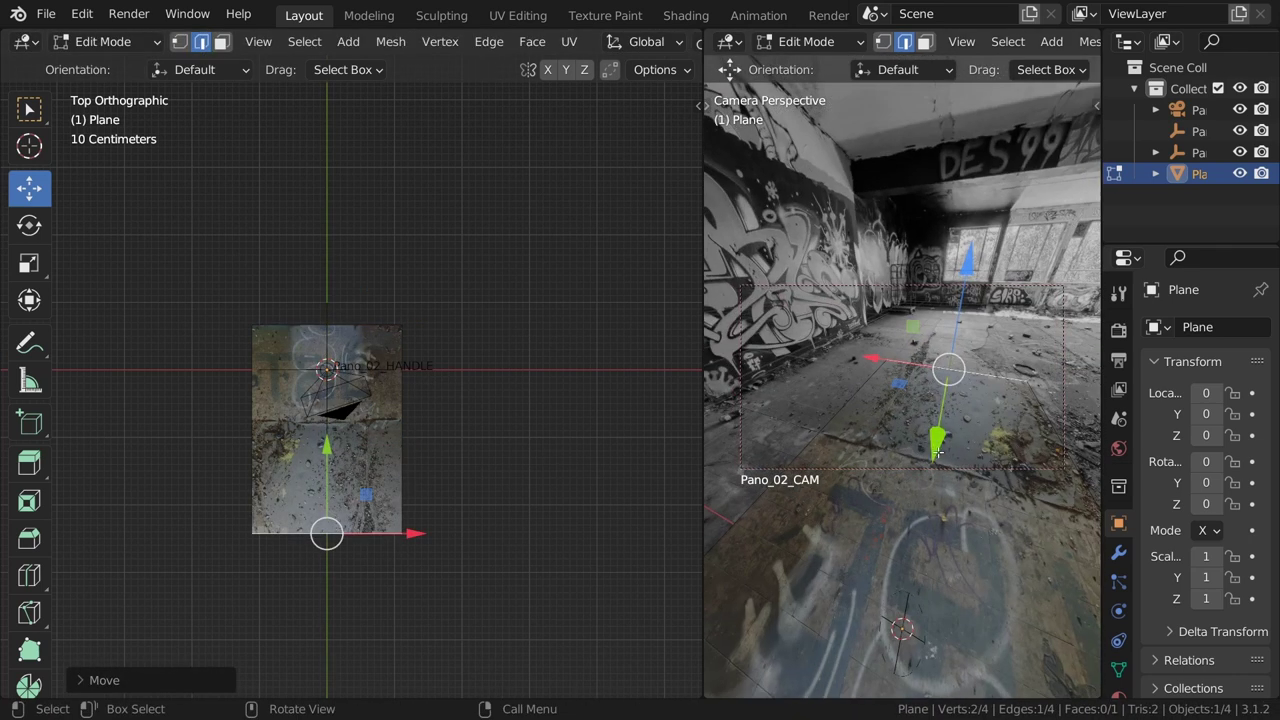
{"action": "key", "text": "g"}
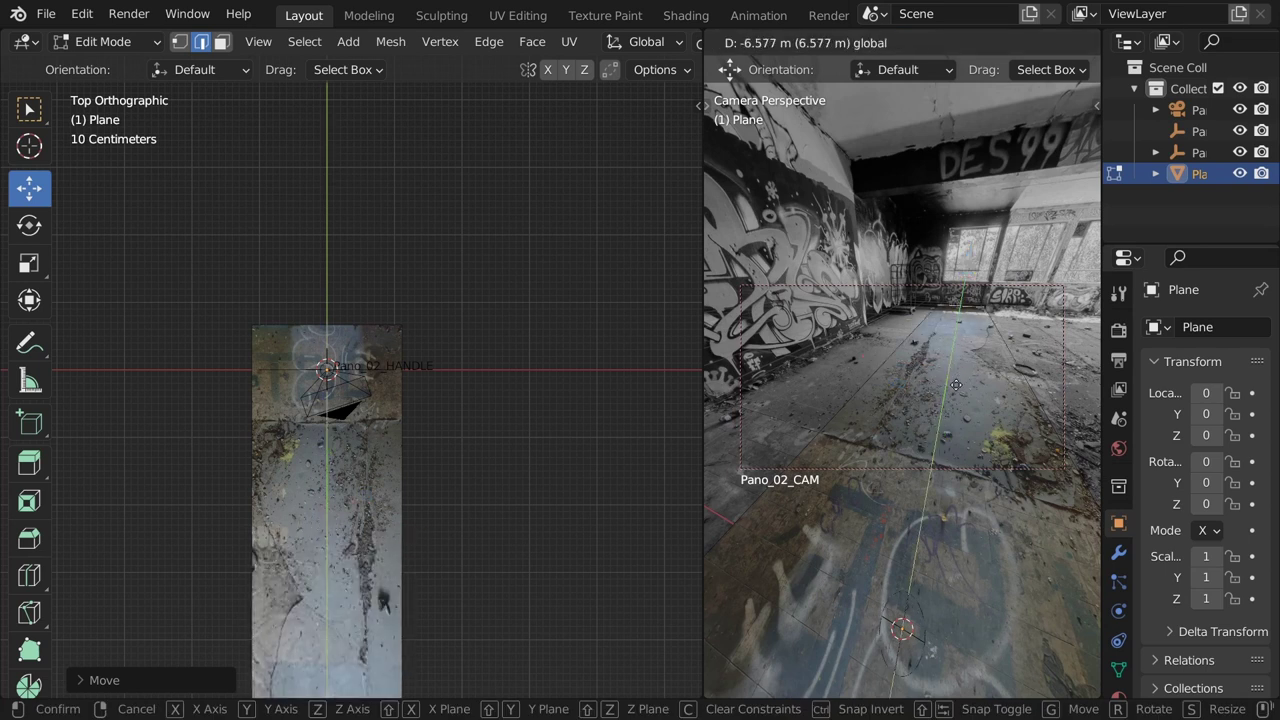
{"action": "left_click", "coordinate": [956, 385]}
Move the plane's right edge to widen it toward the floor's right side
{"action": "left_click", "coordinate": [875, 389]}
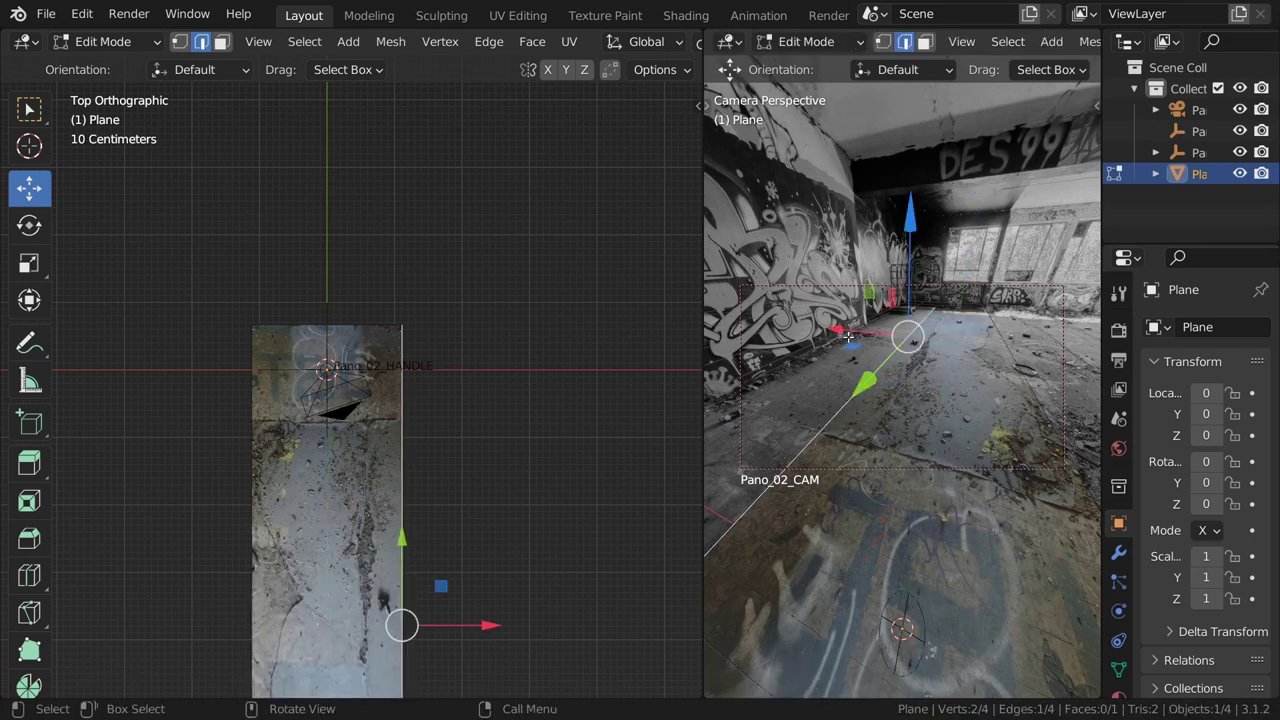
{"action": "left_click_drag", "start_coordinate": [847, 337], "coordinate": [778, 325]}
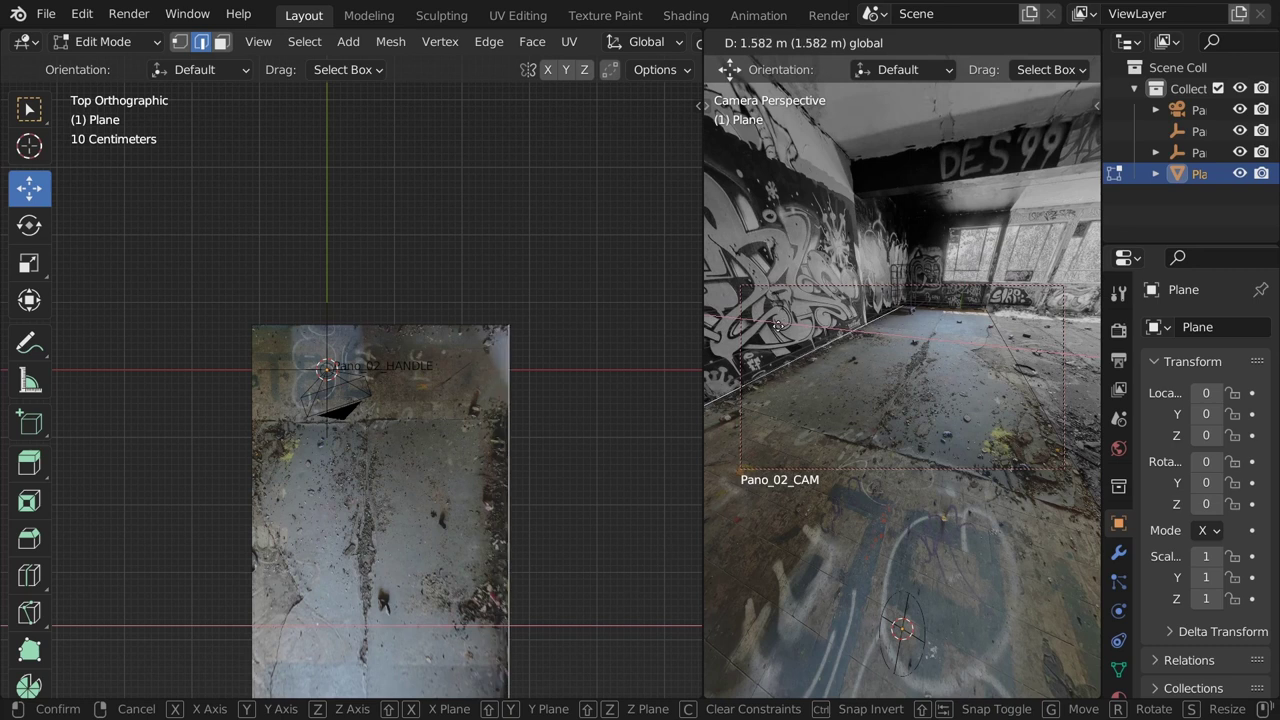
{"action": "left_click", "coordinate": [778, 325]}
{"action": "middle_click_drag", "start_coordinate": [848, 323], "coordinate": [939, 413]}
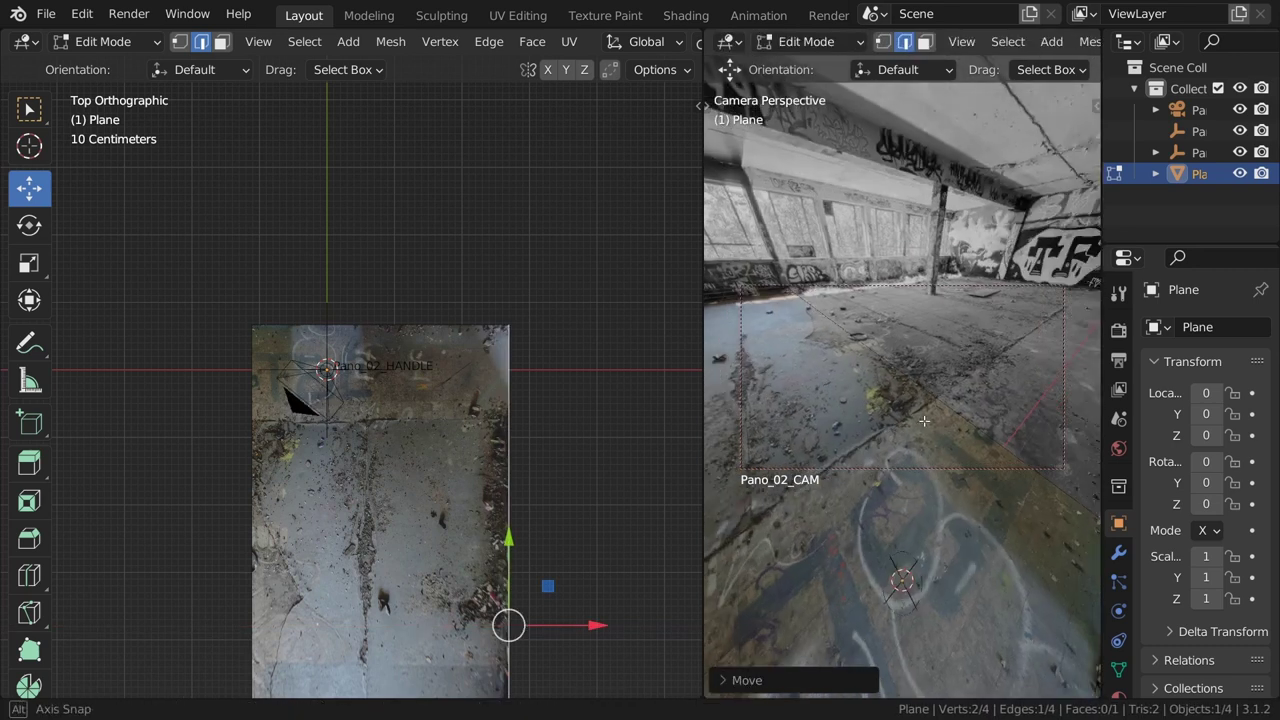
Move the plane's left edge outward along X to widen the floor
{"action": "left_click", "coordinate": [939, 413]}
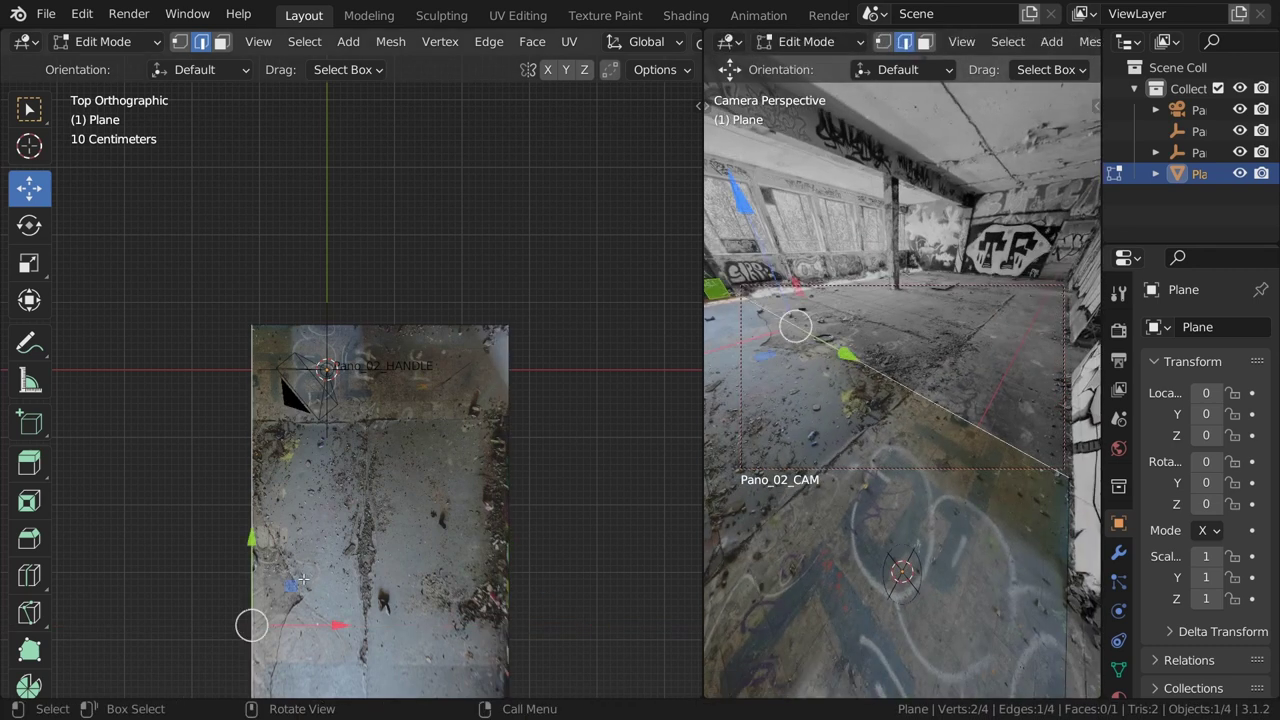
{"action": "middle_click_drag", "start_coordinate": [302, 578], "coordinate": [358, 283], "text": "shift"}
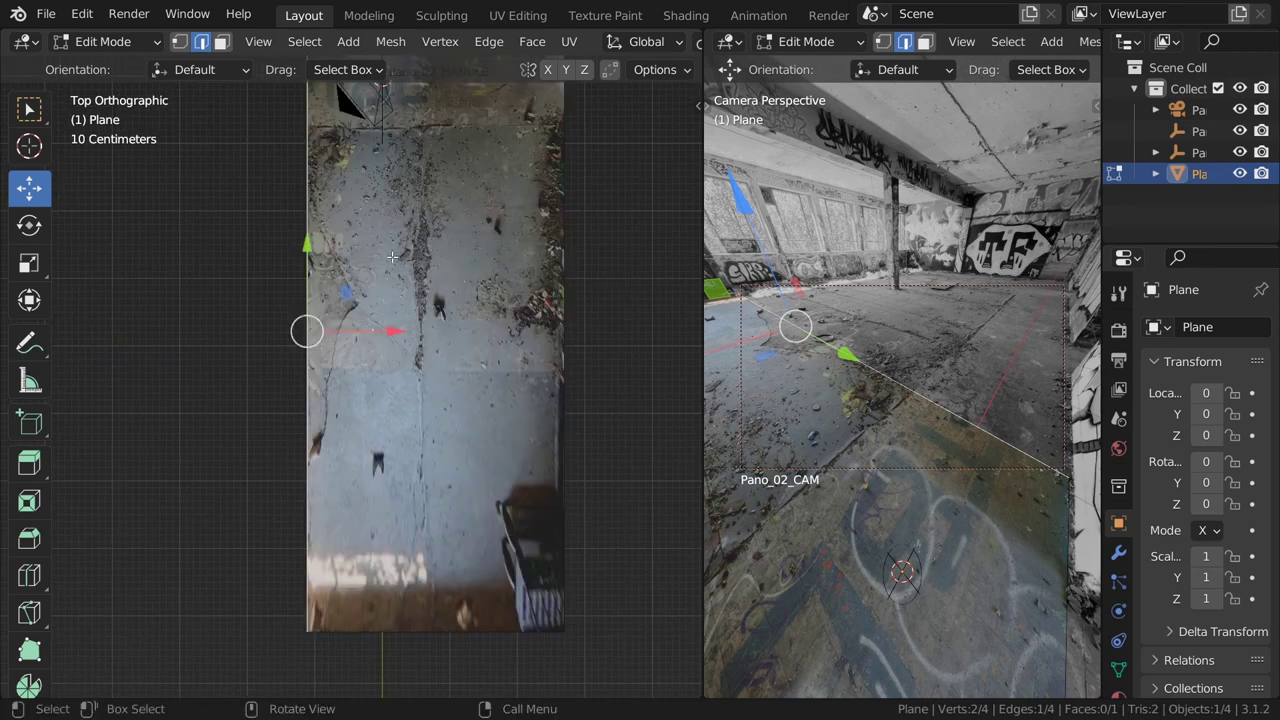
{"action": "scroll", "coordinate": [392, 257], "scroll_direction": "down", "scroll_amount": 1}
{"action": "left_click_drag", "start_coordinate": [415, 339], "coordinate": [298, 374]}
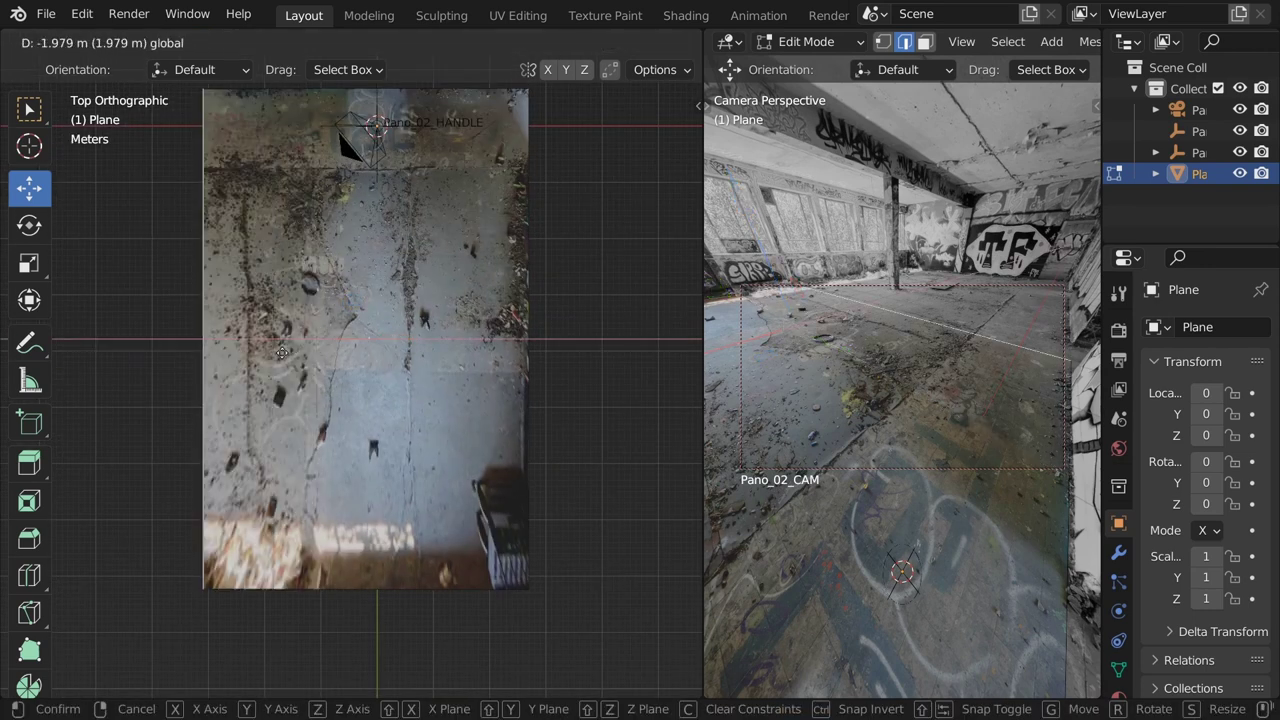
{"action": "scroll", "coordinate": [298, 374], "scroll_direction": "down", "scroll_amount": 1}
{"action": "middle_click_drag", "start_coordinate": [298, 374], "coordinate": [378, 386], "text": "shift"}
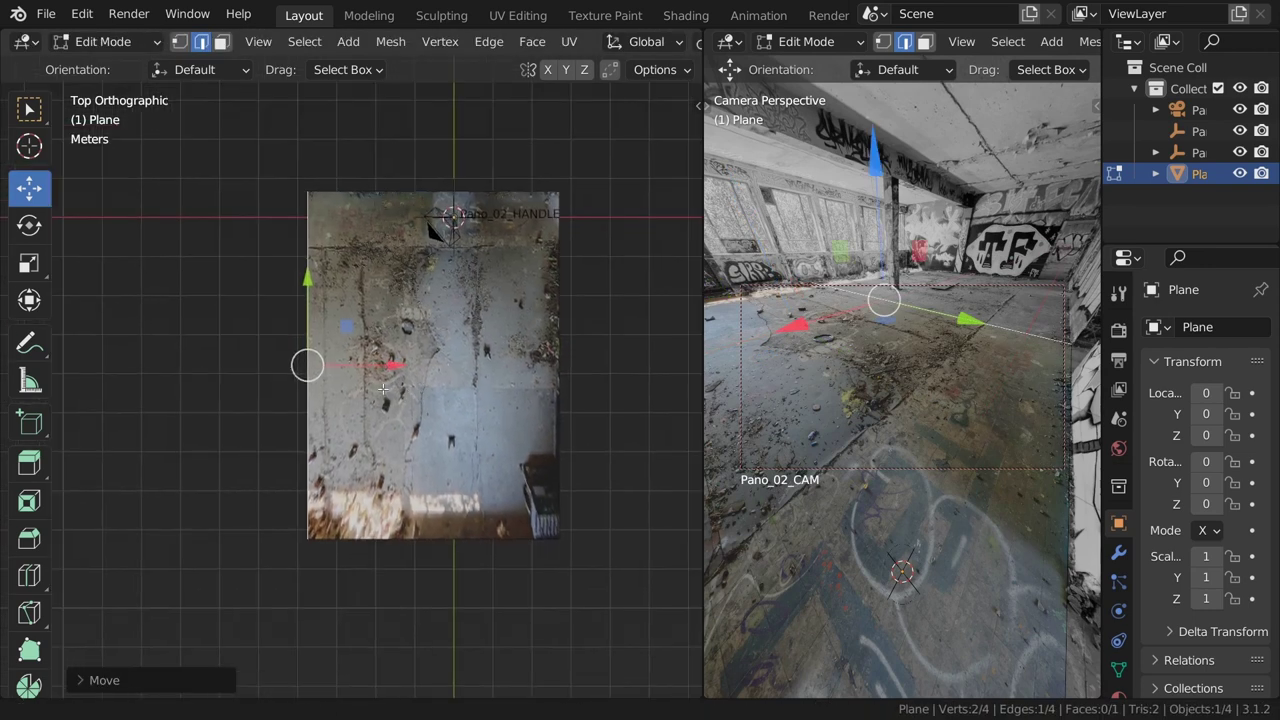
{"action": "key", "text": "g"}
{"action": "key", "text": "x"}
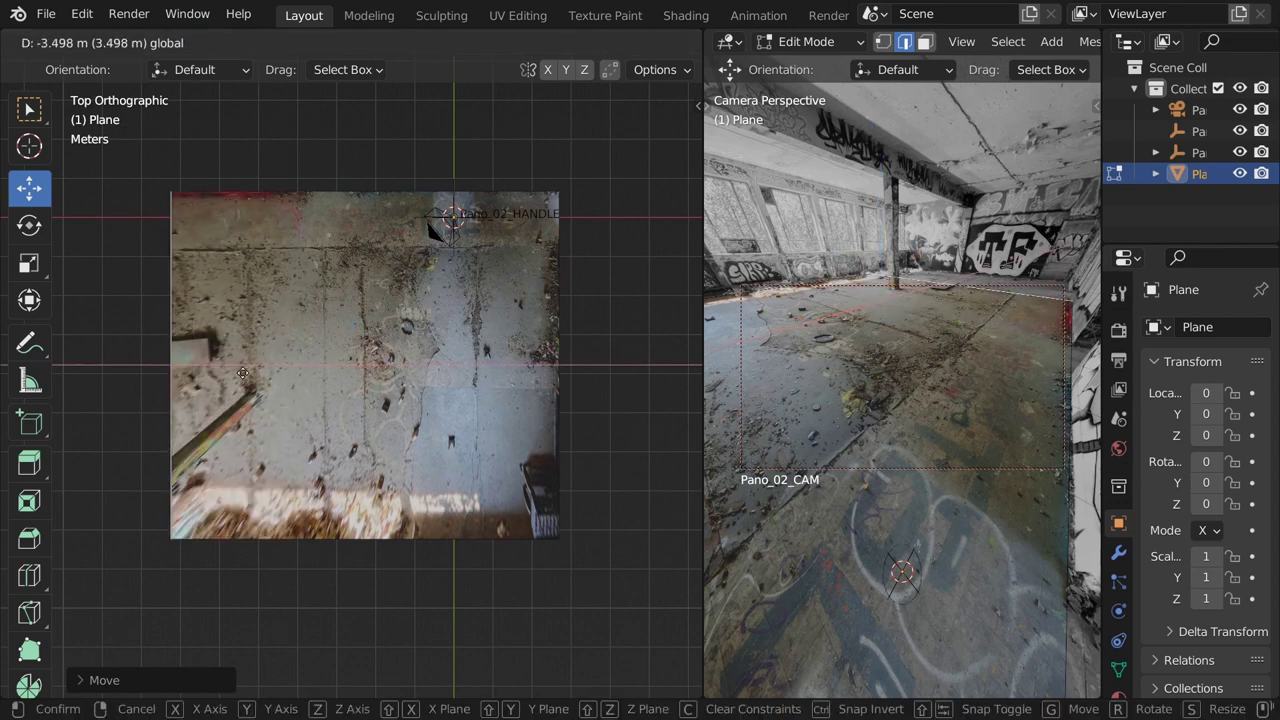
{"action": "left_click", "coordinate": [212, 375]}
Nudge the left edge along X until it sits on the floor boundary
{"action": "scroll", "coordinate": [212, 375], "scroll_direction": "down", "scroll_amount": 1}
{"action": "scroll", "coordinate": [212, 375], "scroll_direction": "down", "scroll_amount": 1}
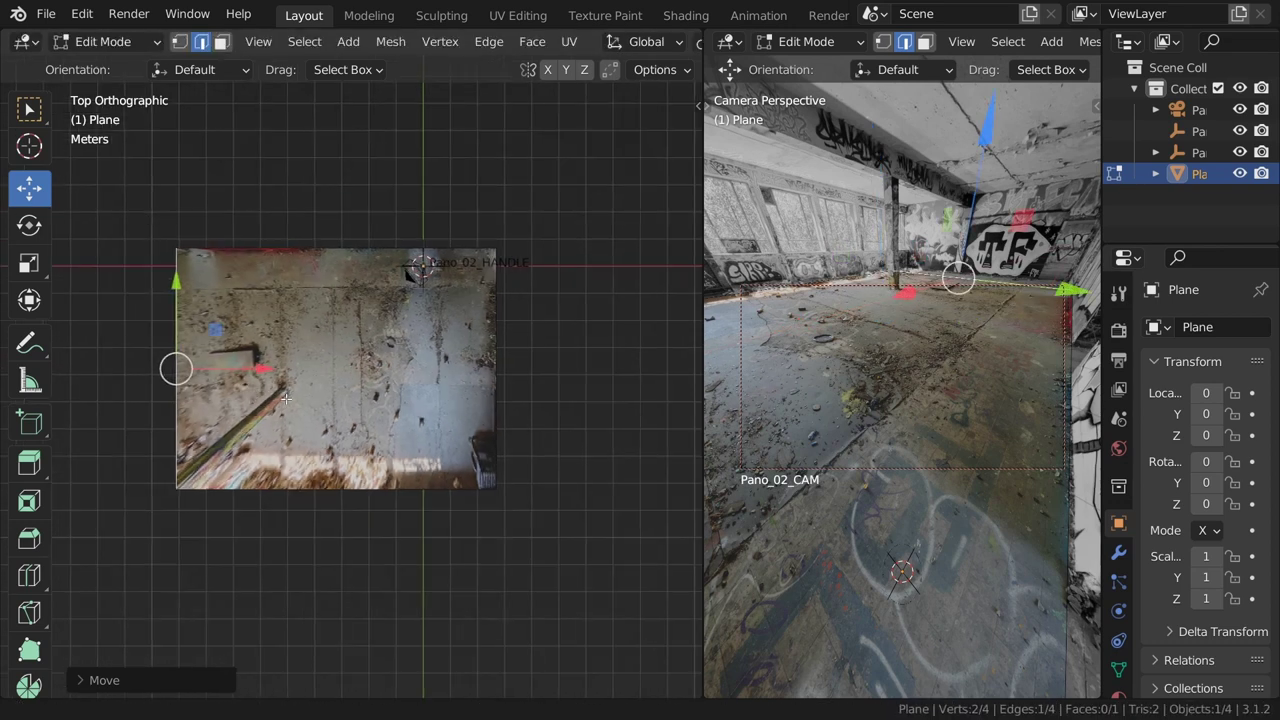
{"action": "middle_click_drag", "start_coordinate": [255, 395], "coordinate": [344, 397], "text": "shift"}
{"action": "key", "text": "g"}
{"action": "key", "text": "x"}
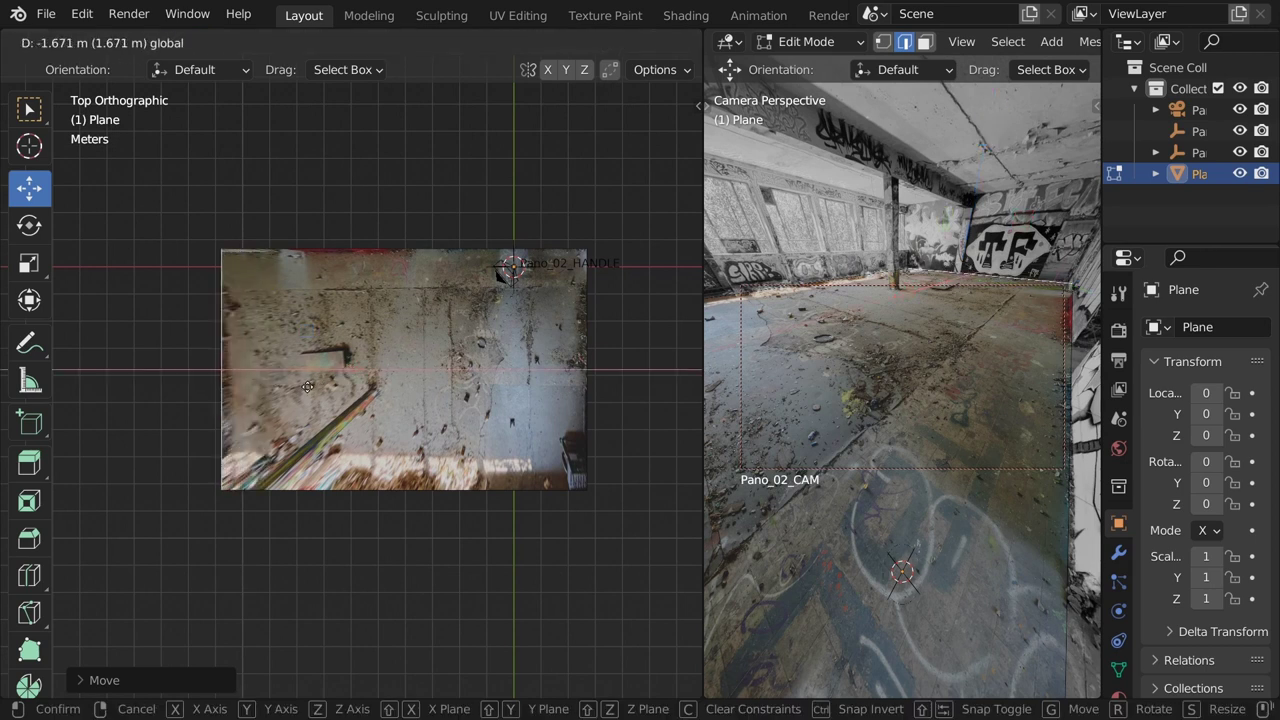
{"action": "left_click", "coordinate": [310, 386]}
{"action": "scroll", "coordinate": [405, 387], "scroll_direction": "up", "scroll_amount": 1}
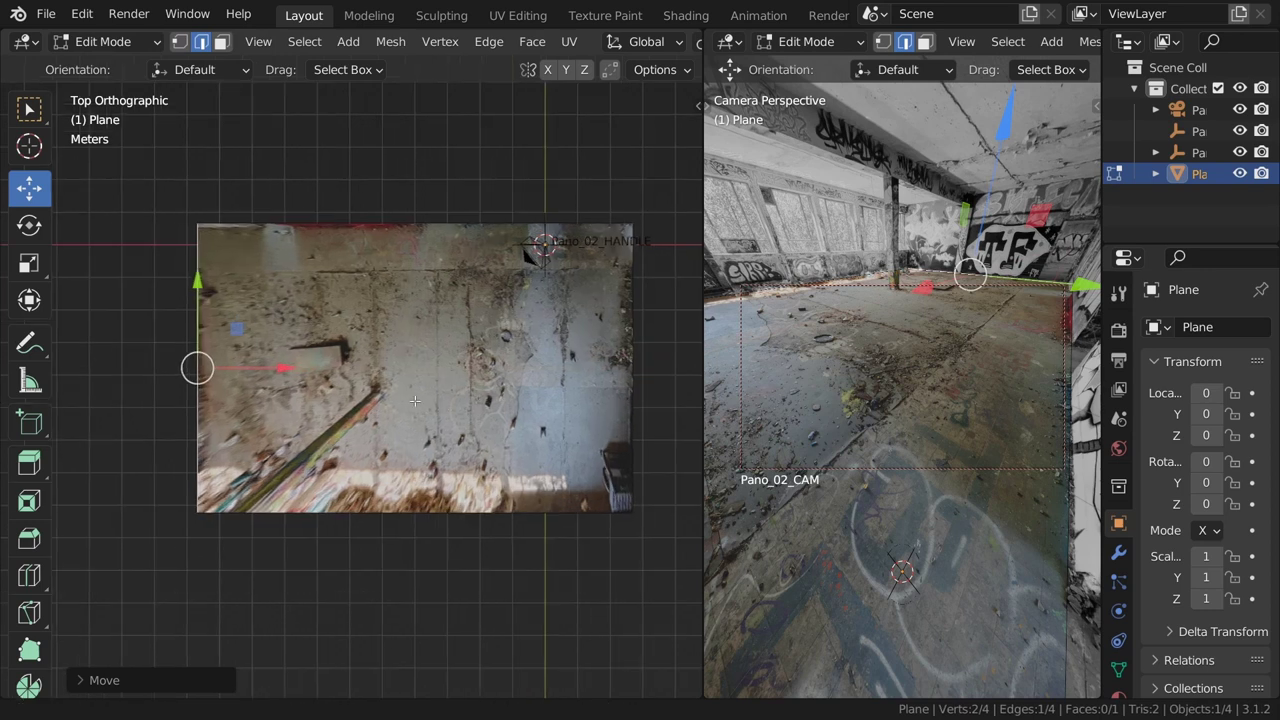
{"action": "middle_click_drag", "start_coordinate": [405, 387], "coordinate": [361, 383], "text": "shift"}
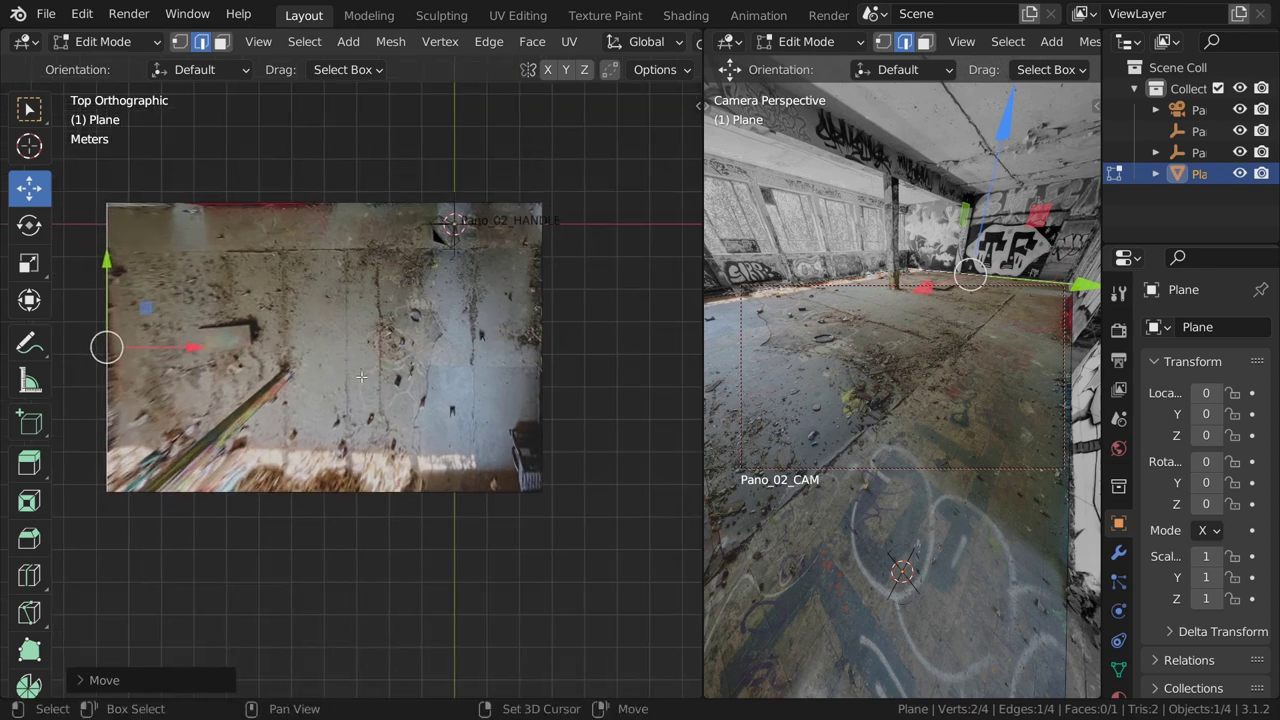
Add a cube to the mesh, place it over the diagonal beam, and raise it 1 m
{"action": "key", "text": "shift+a"}
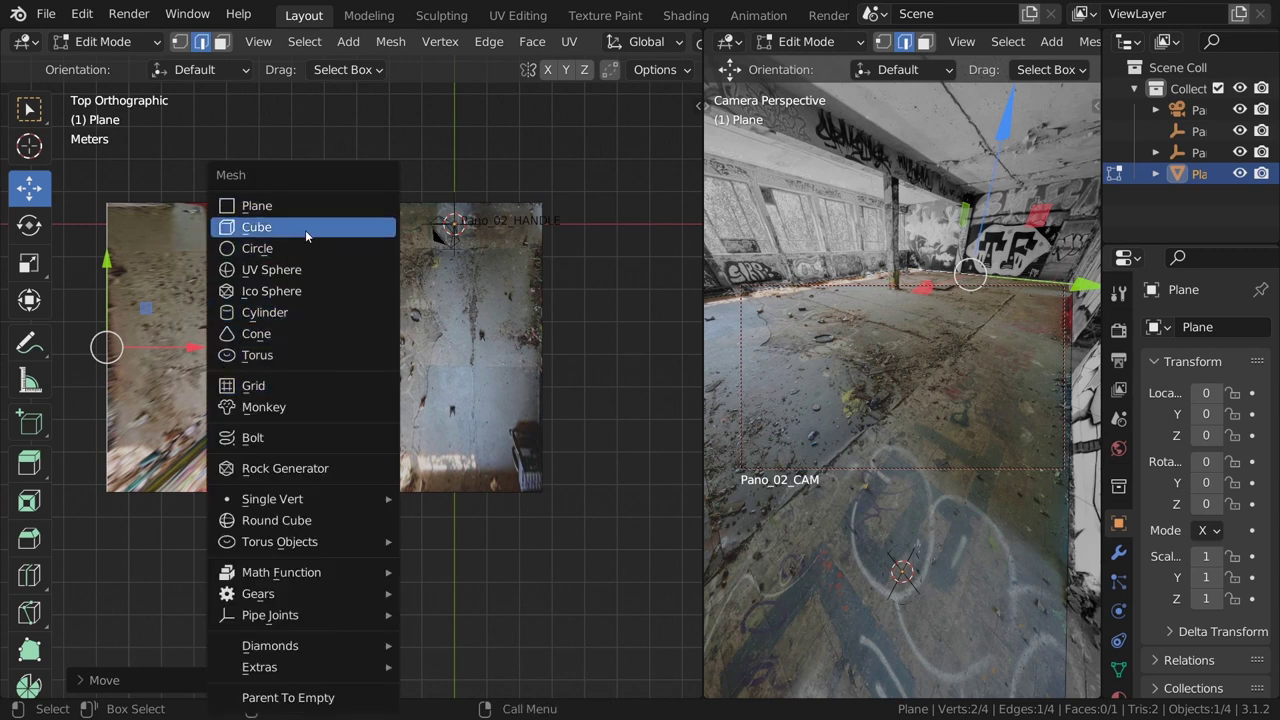
{"action": "left_click", "coordinate": [305, 230]}
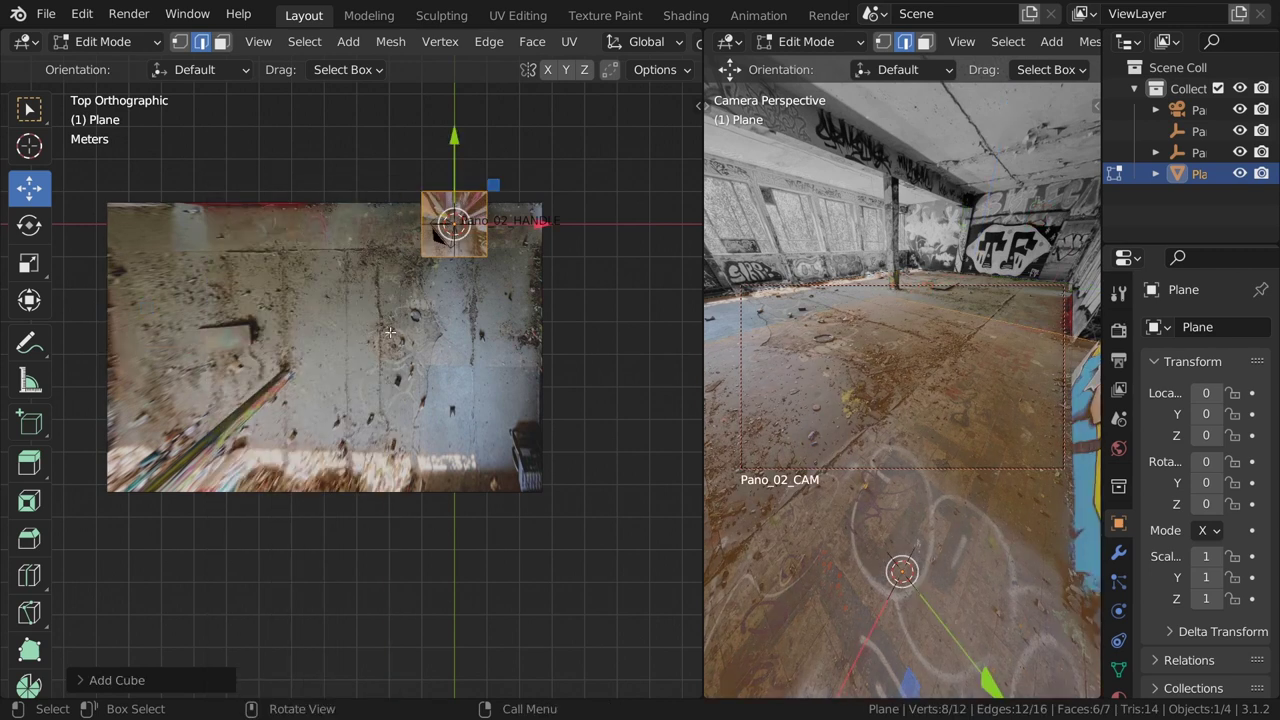
{"action": "key", "text": "g"}
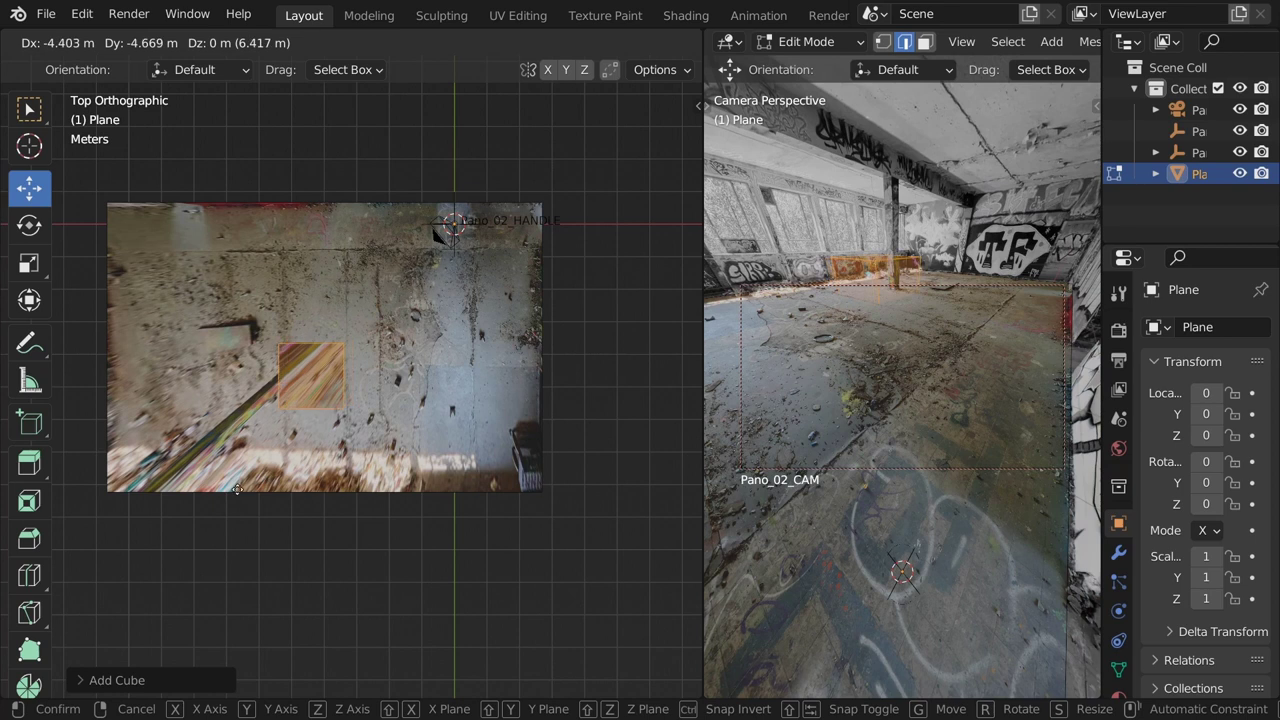
{"action": "left_click", "coordinate": [224, 491]}
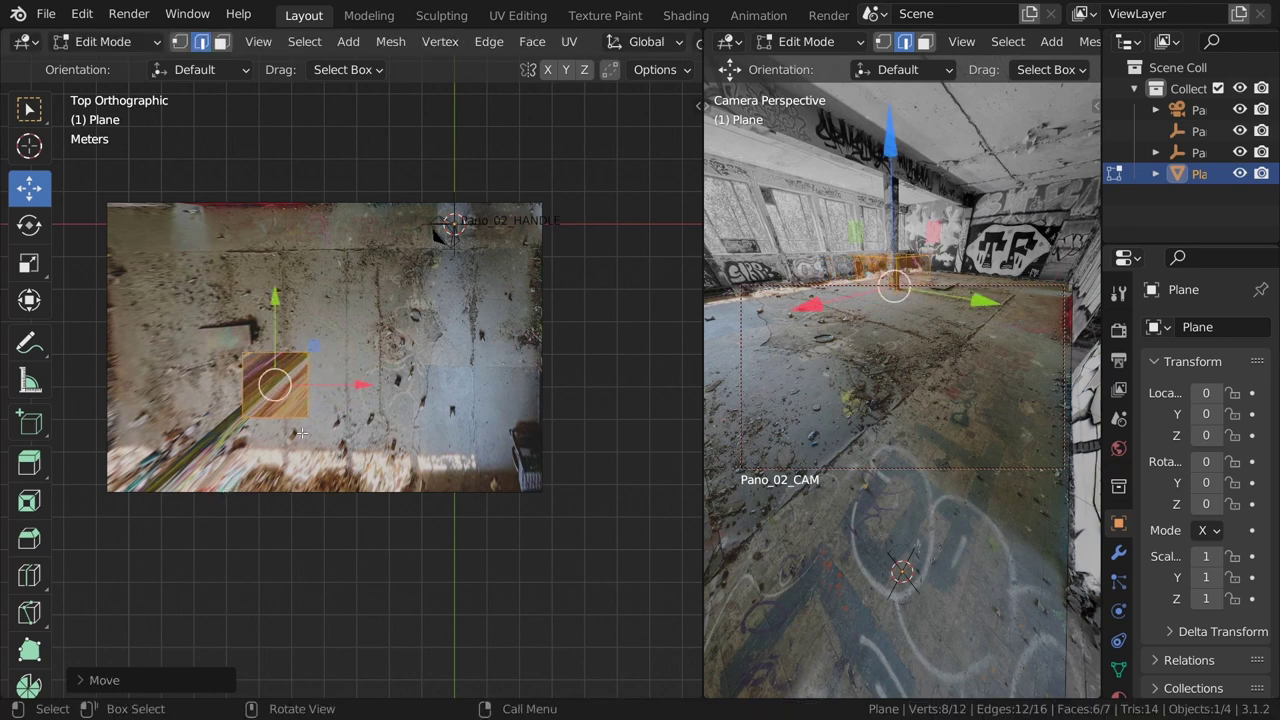
{"action": "key", "text": "KP_1"}
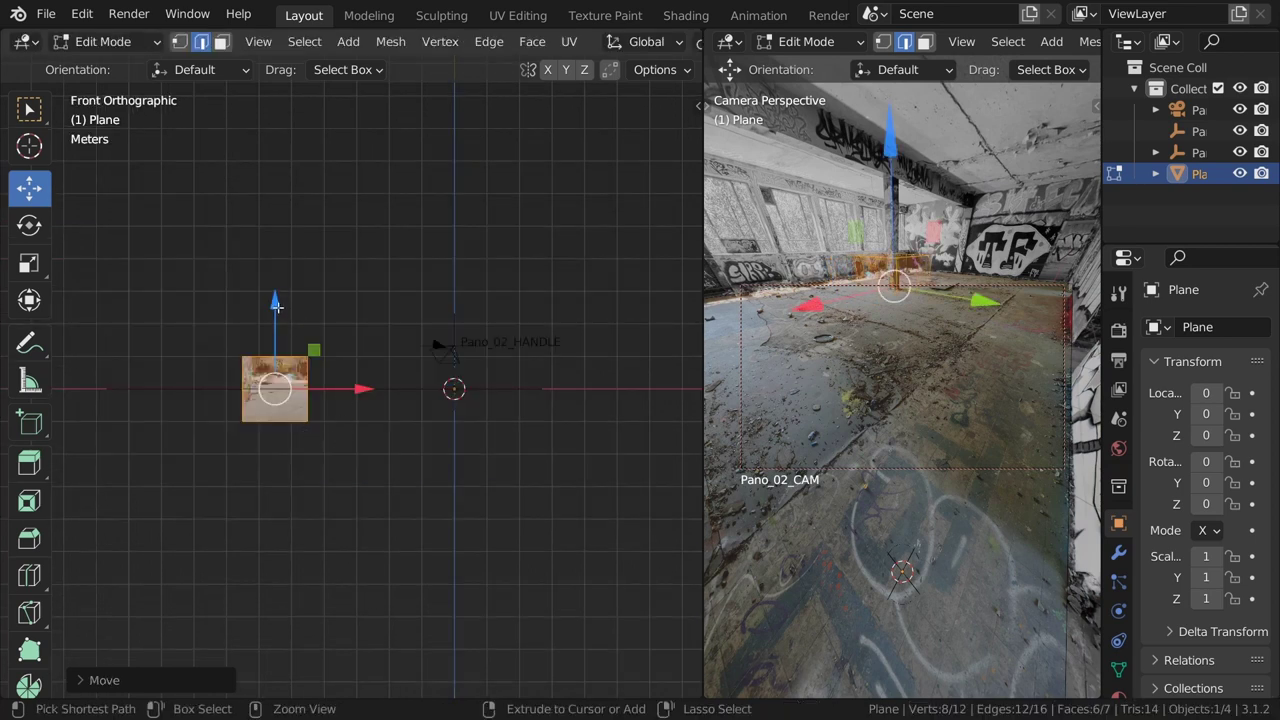
{"action": "left_click_drag", "start_coordinate": [277, 306], "coordinate": [274, 281], "text": "ctrl"}
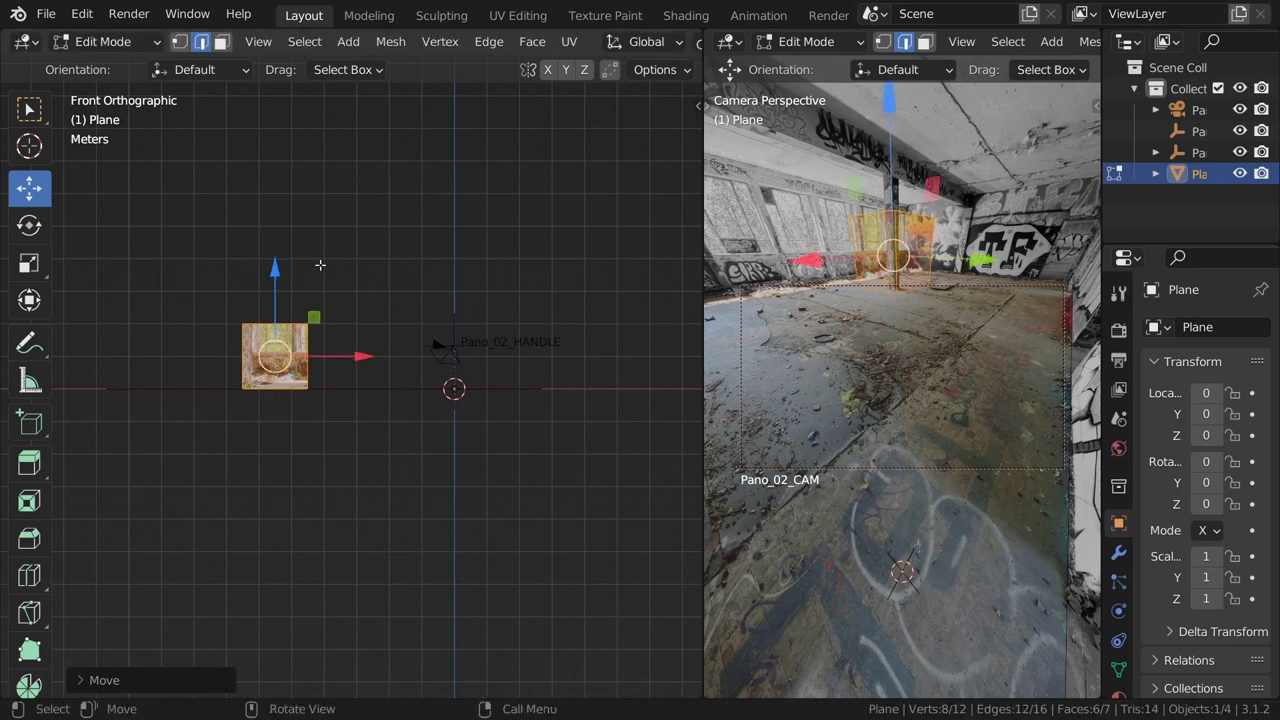
{"action": "mouse_move", "coordinate": [317, 266]}
{"action": "middle_mouse_down"}
{"action": "mouse_move", "coordinate": [338, 419]}
{"action": "mouse_move", "coordinate": [372, 437]}
{"action": "middle_mouse_up"}
{"action": "key", "text": "KP_7"}
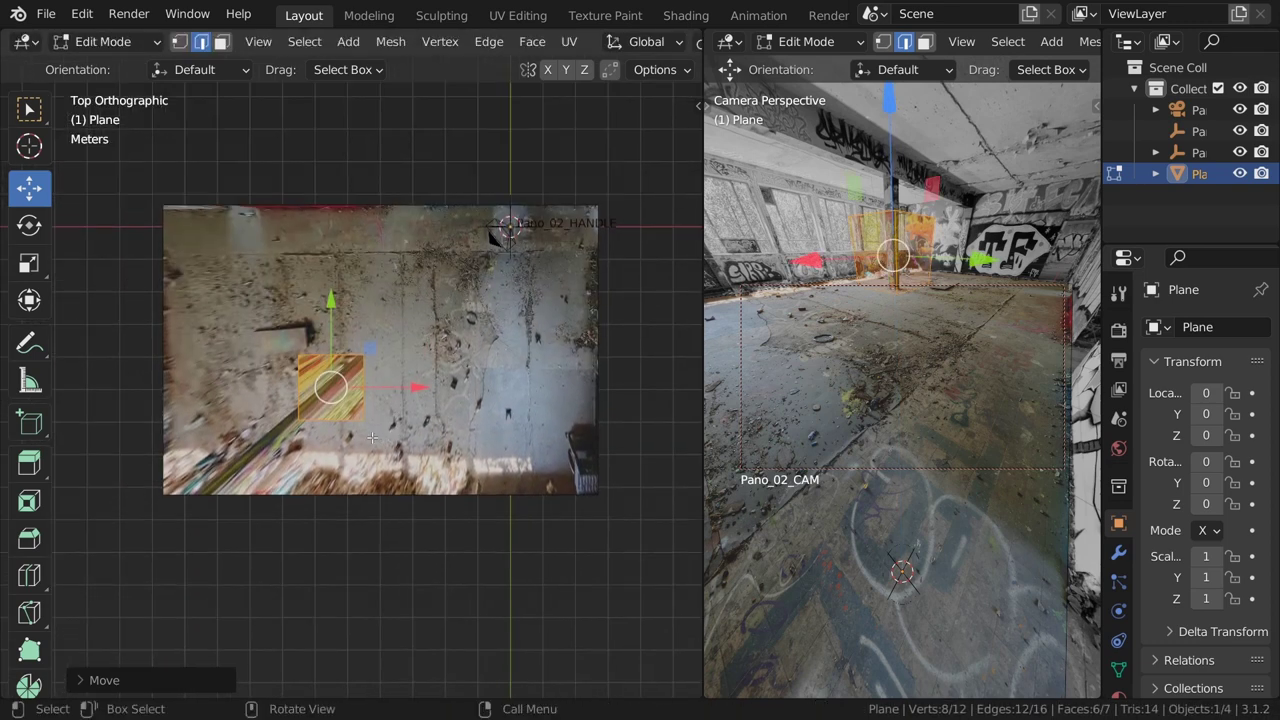
Shrink the cube horizontally, keeping its height, and move it onto the beam's end
{"action": "key", "text": "s"}
{"action": "key", "text": "shift+z"}
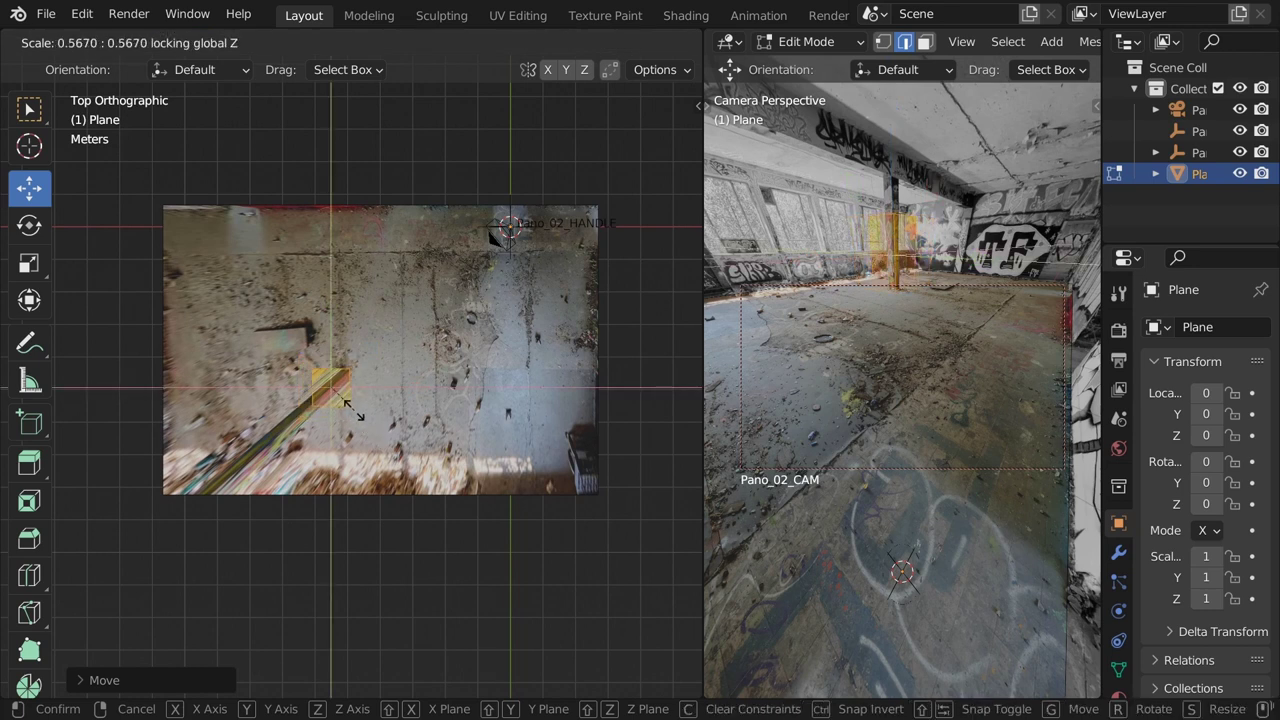
{"action": "left_click", "coordinate": [333, 393]}
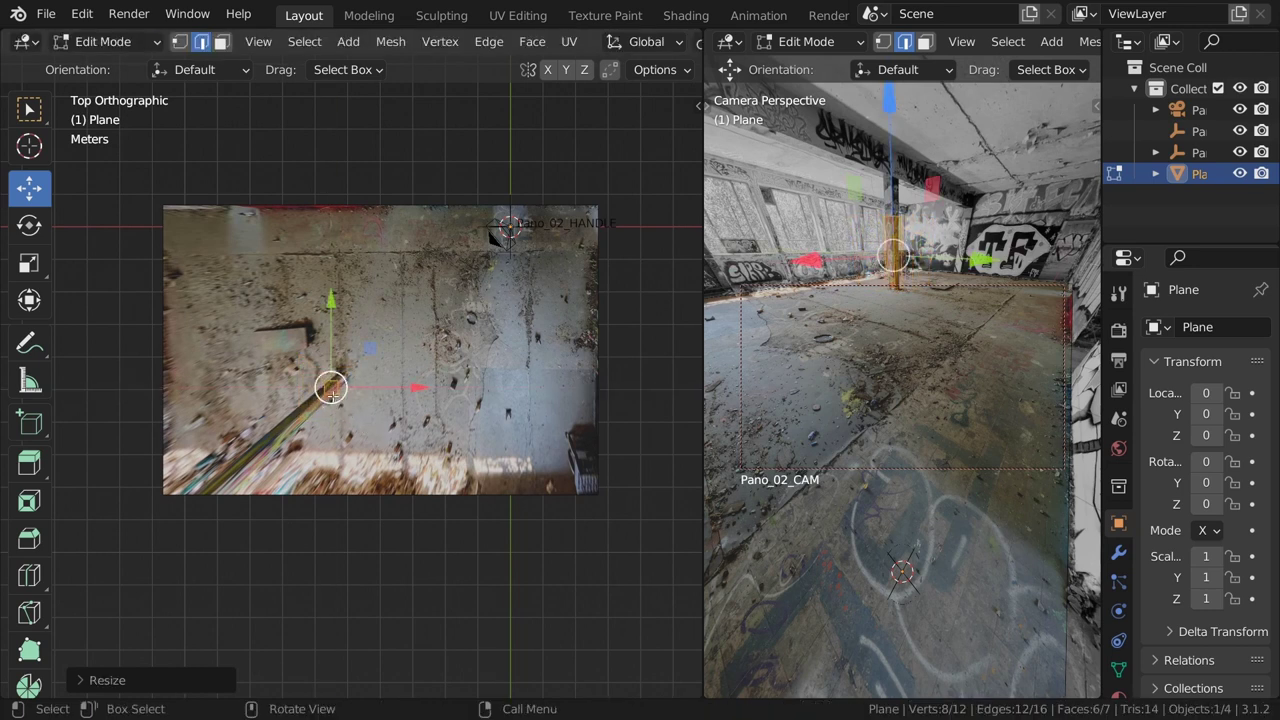
{"action": "middle_click_drag", "start_coordinate": [333, 395], "coordinate": [332, 390]}
{"action": "scroll", "coordinate": [332, 390], "scroll_direction": "up", "scroll_amount": 1}
{"action": "key", "text": "KP_7"}
{"action": "scroll", "coordinate": [345, 380], "scroll_direction": "up", "scroll_amount": 5}
{"action": "scroll", "coordinate": [351, 380], "scroll_direction": "up", "scroll_amount": 2}
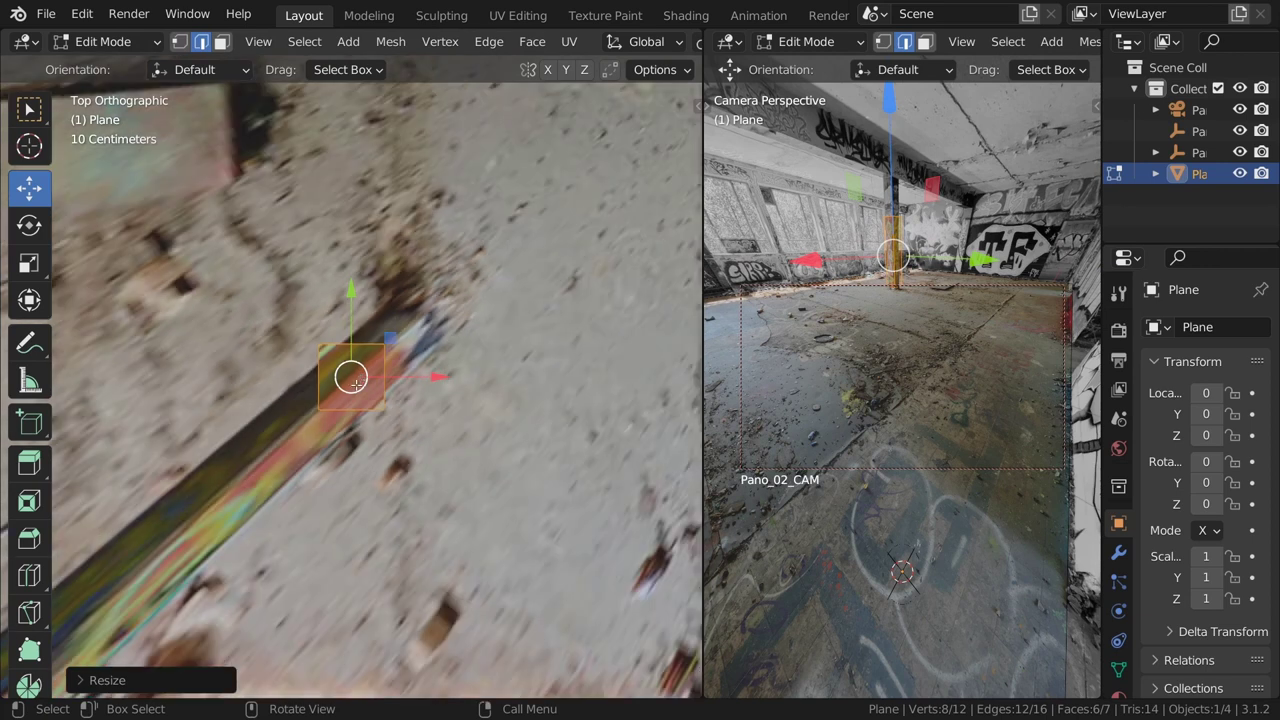
{"action": "key", "text": "g"}
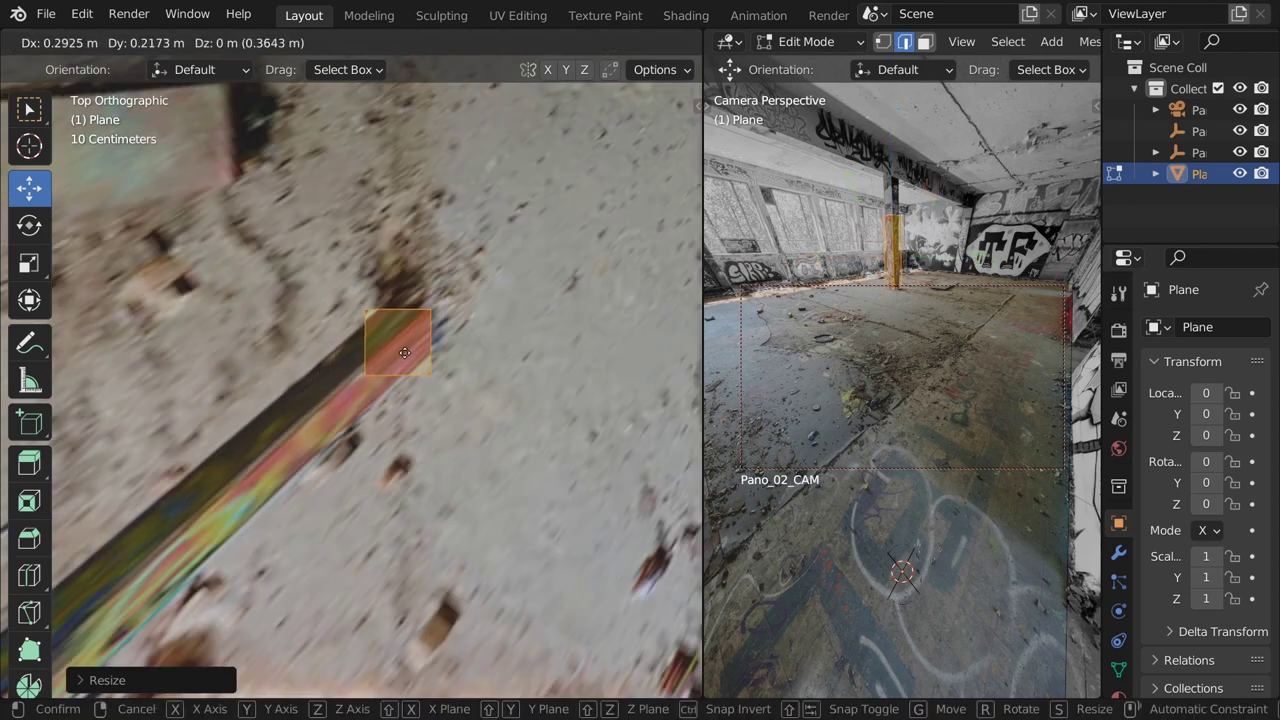
{"action": "left_click", "coordinate": [405, 353]}
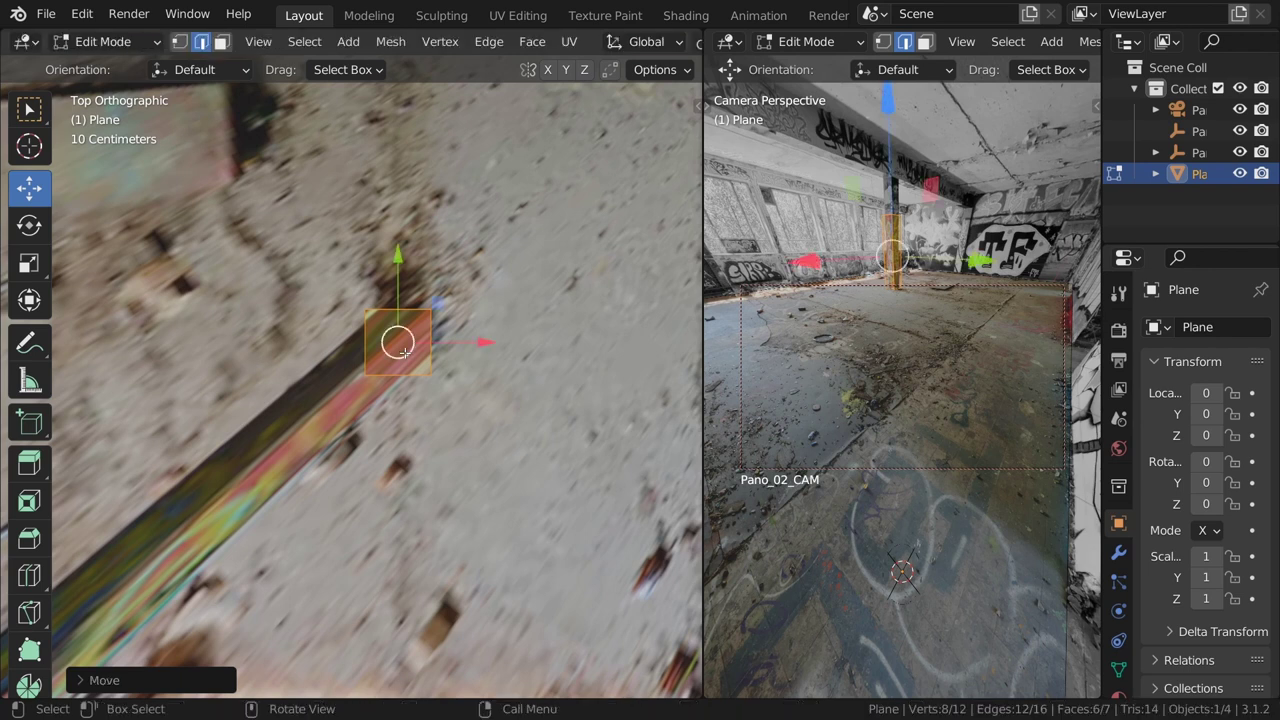
Select the post's front face in face select mode, then return to Object Mode
{"action": "middle_click_drag", "start_coordinate": [376, 426], "coordinate": [297, 226]}
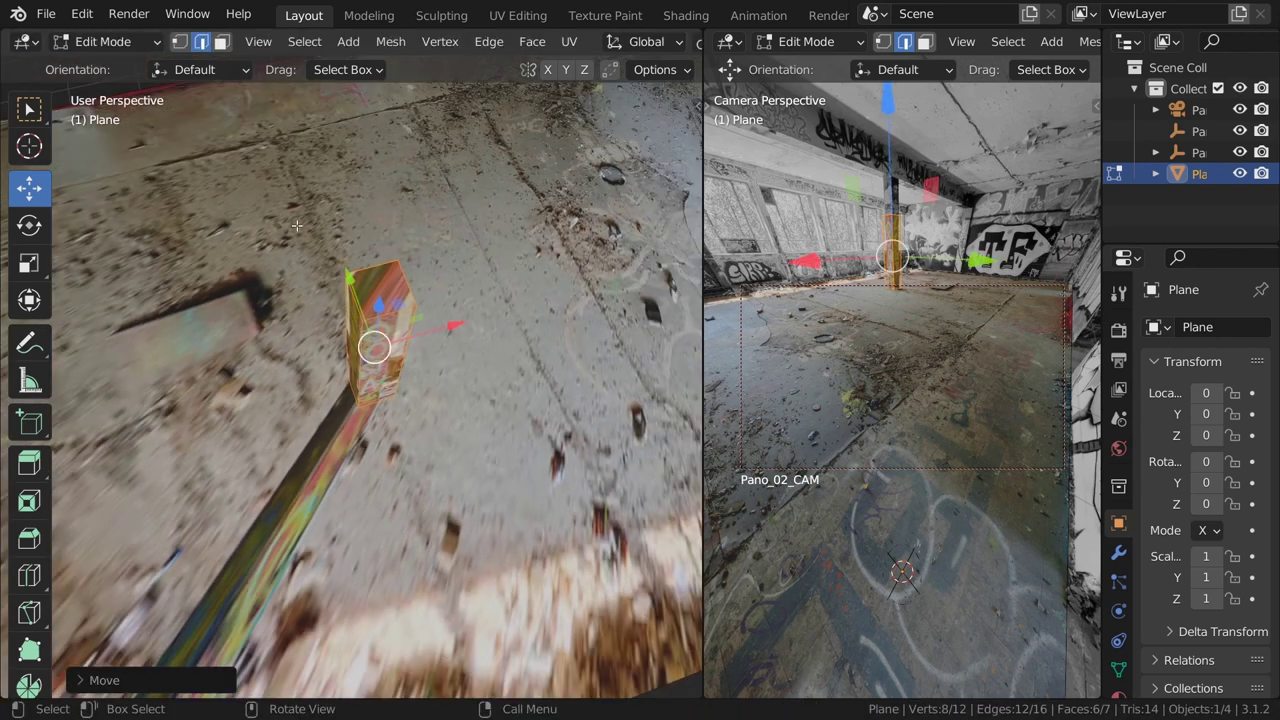
{"action": "left_click", "coordinate": [222, 41]}
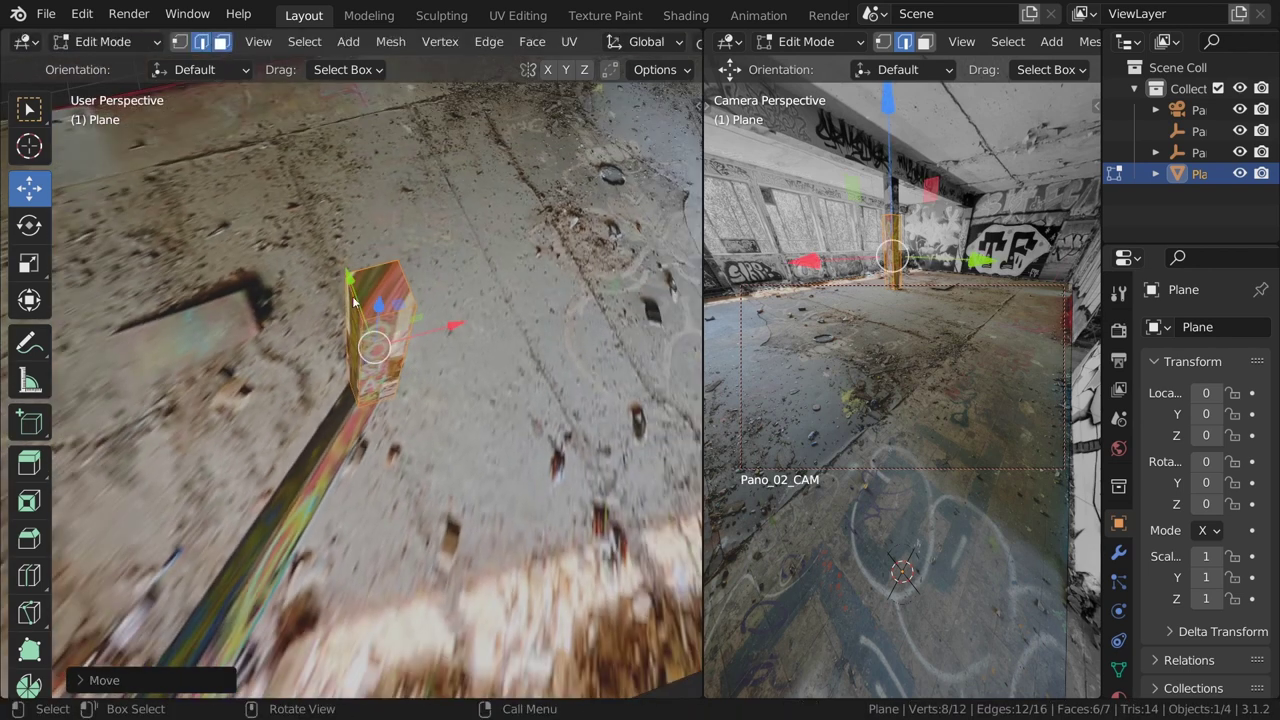
{"action": "left_click", "coordinate": [374, 370]}
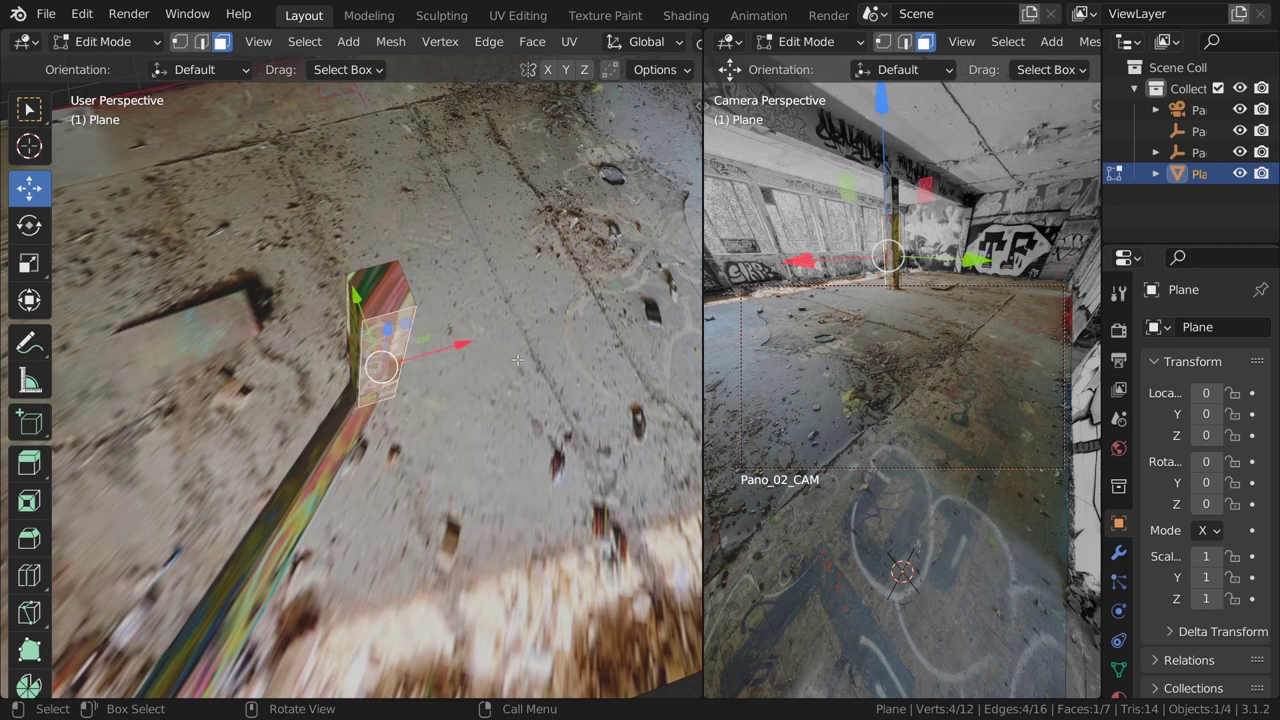
{"action": "key", "text": "Tab"}
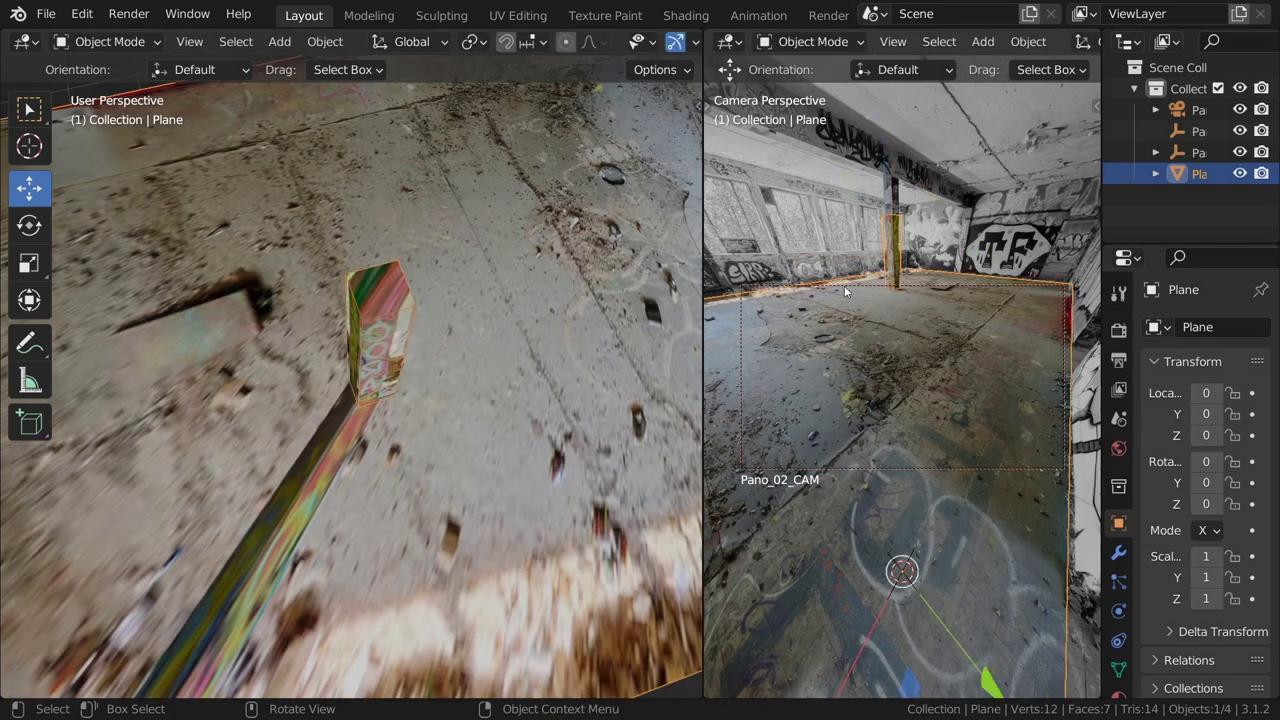
Set Pano_02_CAM's 360 Viewer focal length to 47 mm
{"action": "left_click", "coordinate": [844, 285]}
{"action": "key", "text": "n"}
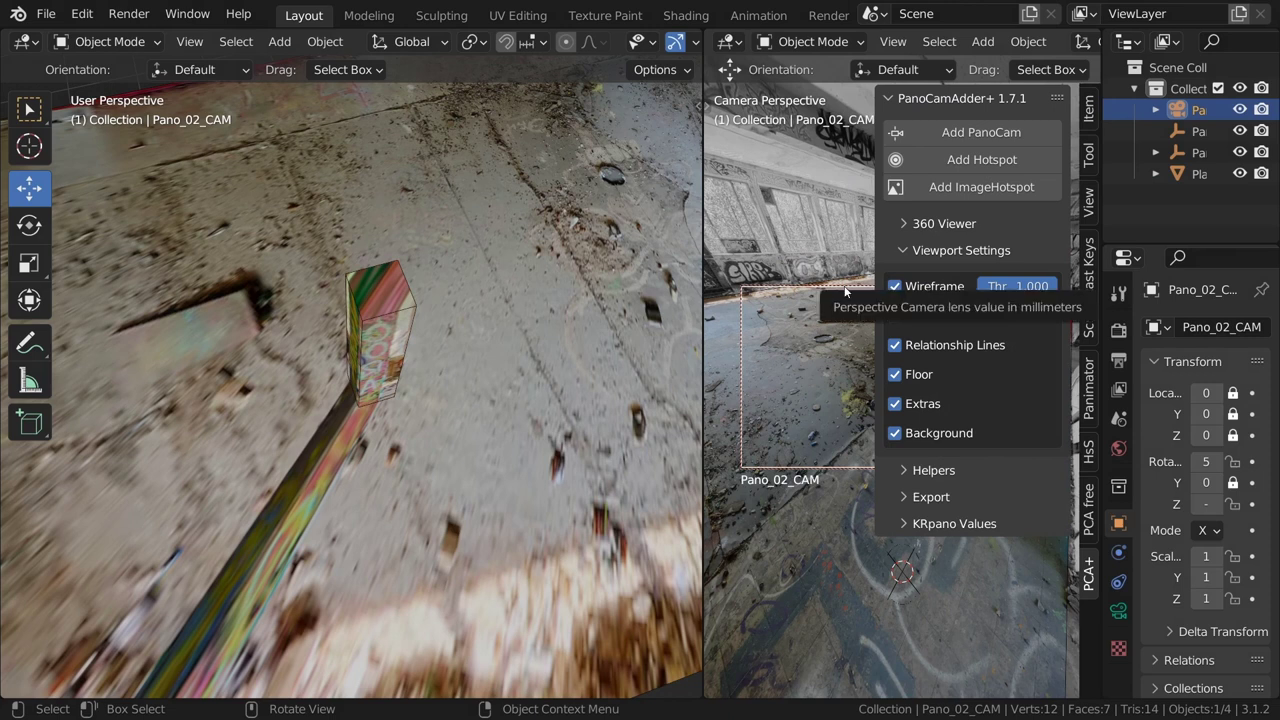
{"action": "left_click", "coordinate": [961, 227], "text": "ctrl"}
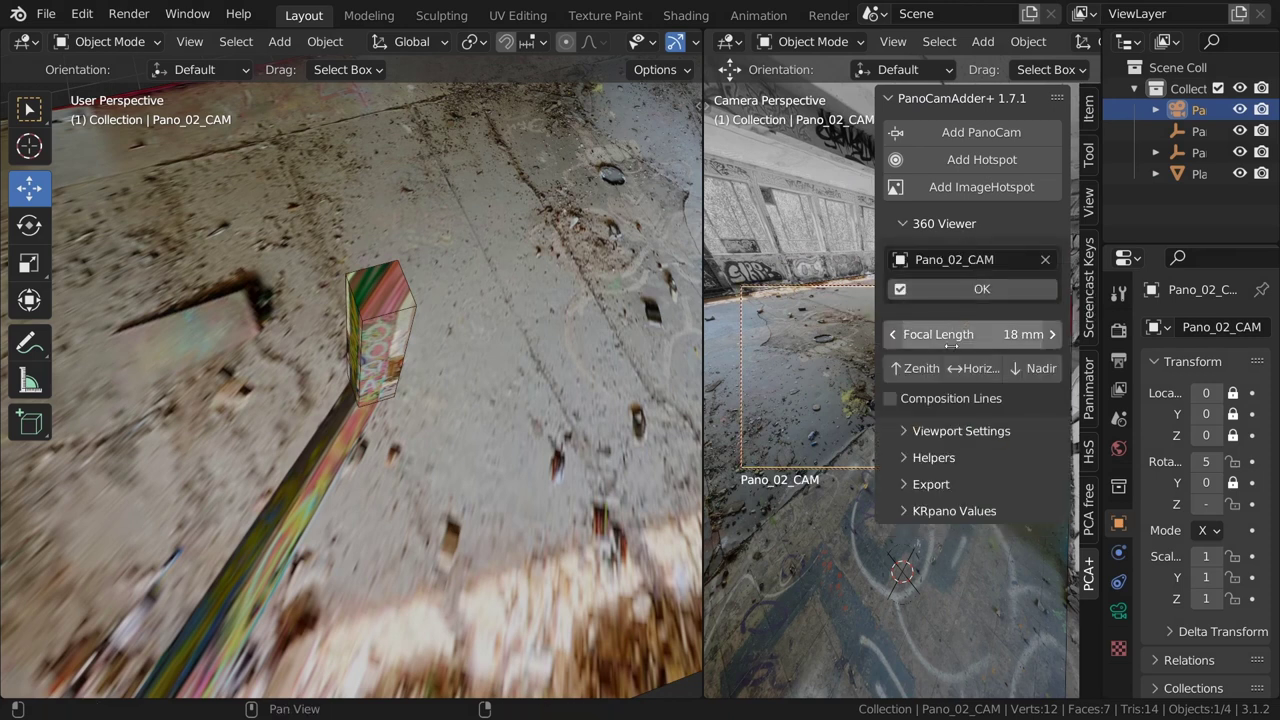
{"action": "left_click_drag", "start_coordinate": [951, 346], "coordinate": [824, 298]}
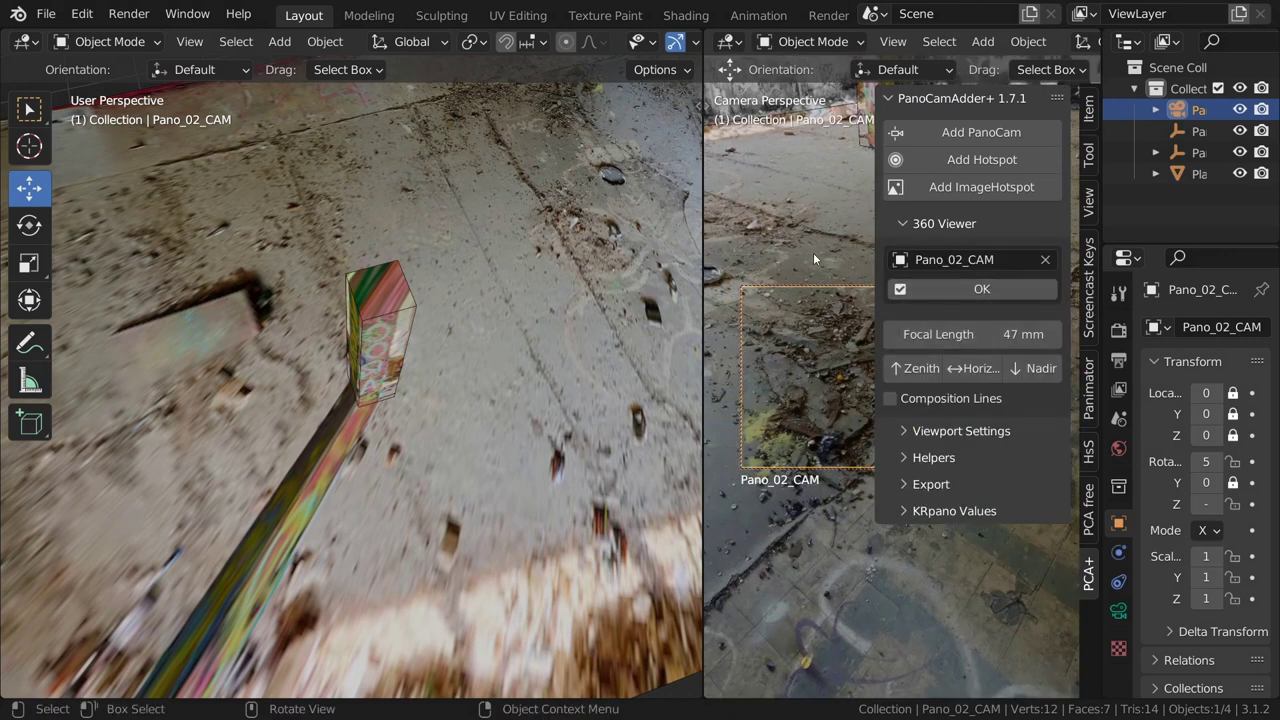
Reselect the Plane, turn the camera view toward the pillar, and re-enter Edit Mode
{"action": "left_click", "coordinate": [813, 259]}
{"action": "key", "text": "n"}
{"action": "middle_click_drag", "start_coordinate": [866, 242], "coordinate": [878, 204]}
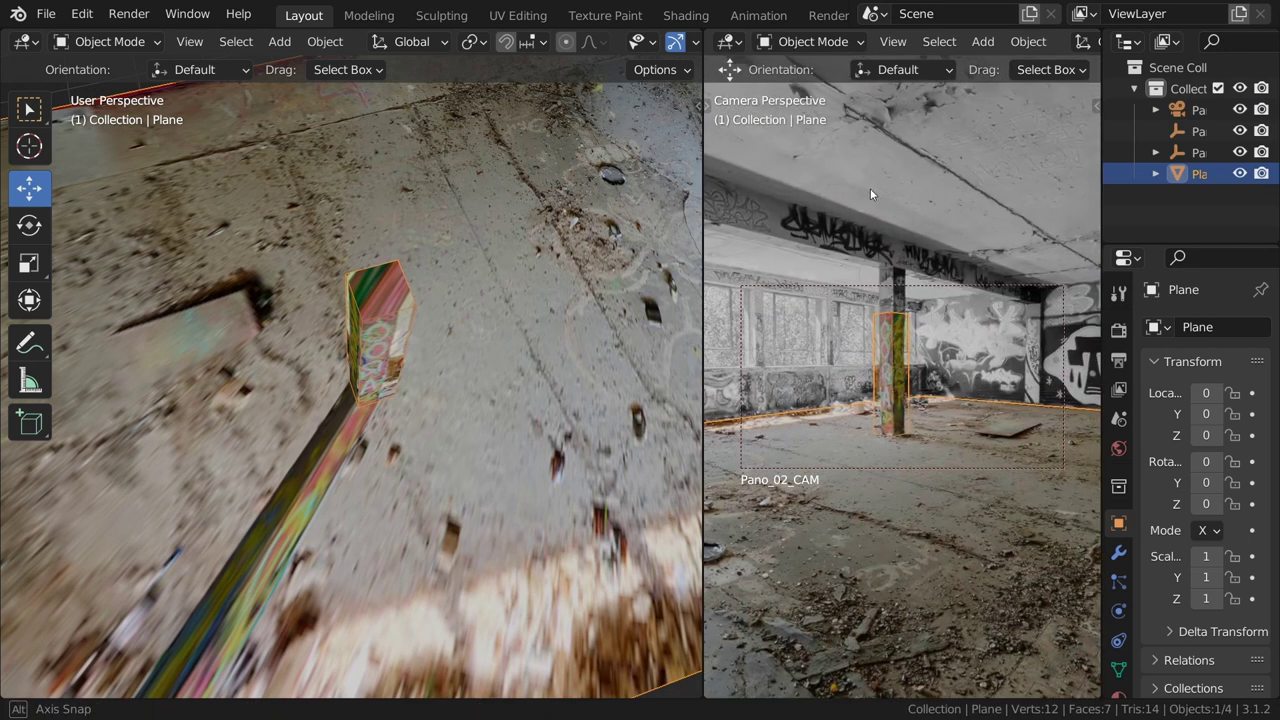
{"action": "key", "text": "Tab"}
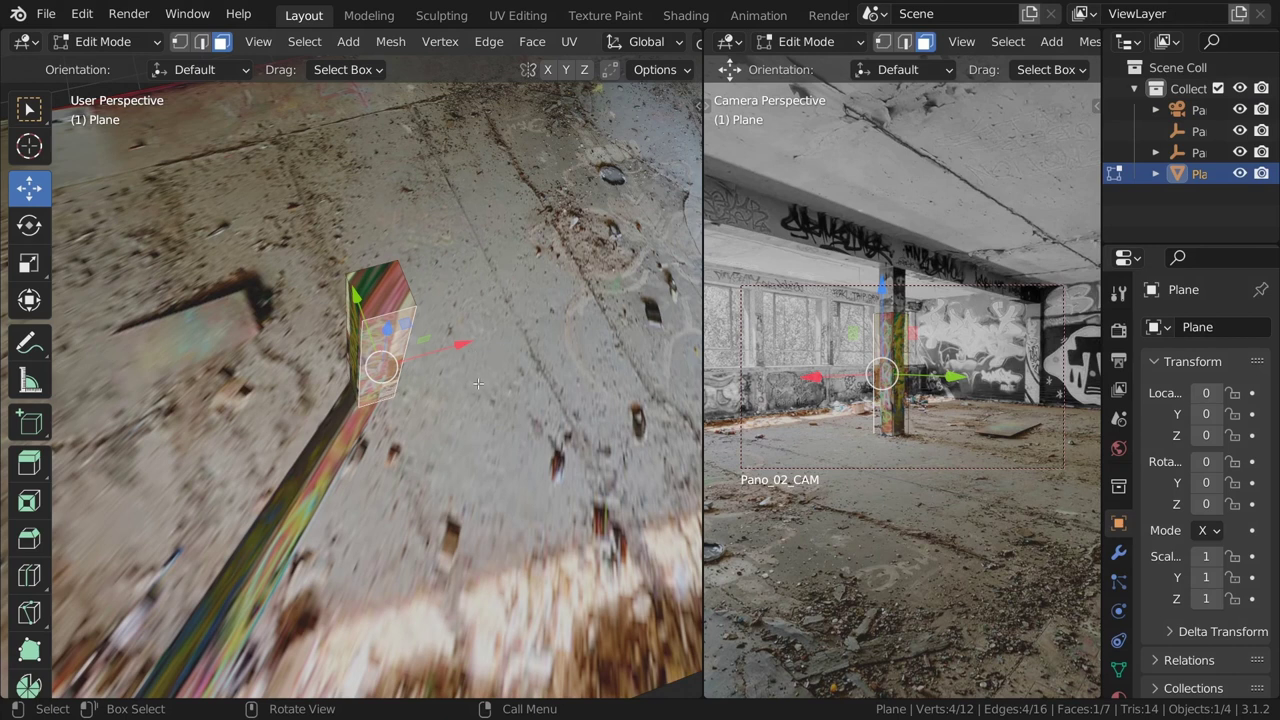
Slide the post's faces along Y and X to line it up with the pillar
{"action": "middle_click_drag", "start_coordinate": [478, 383], "coordinate": [280, 355]}
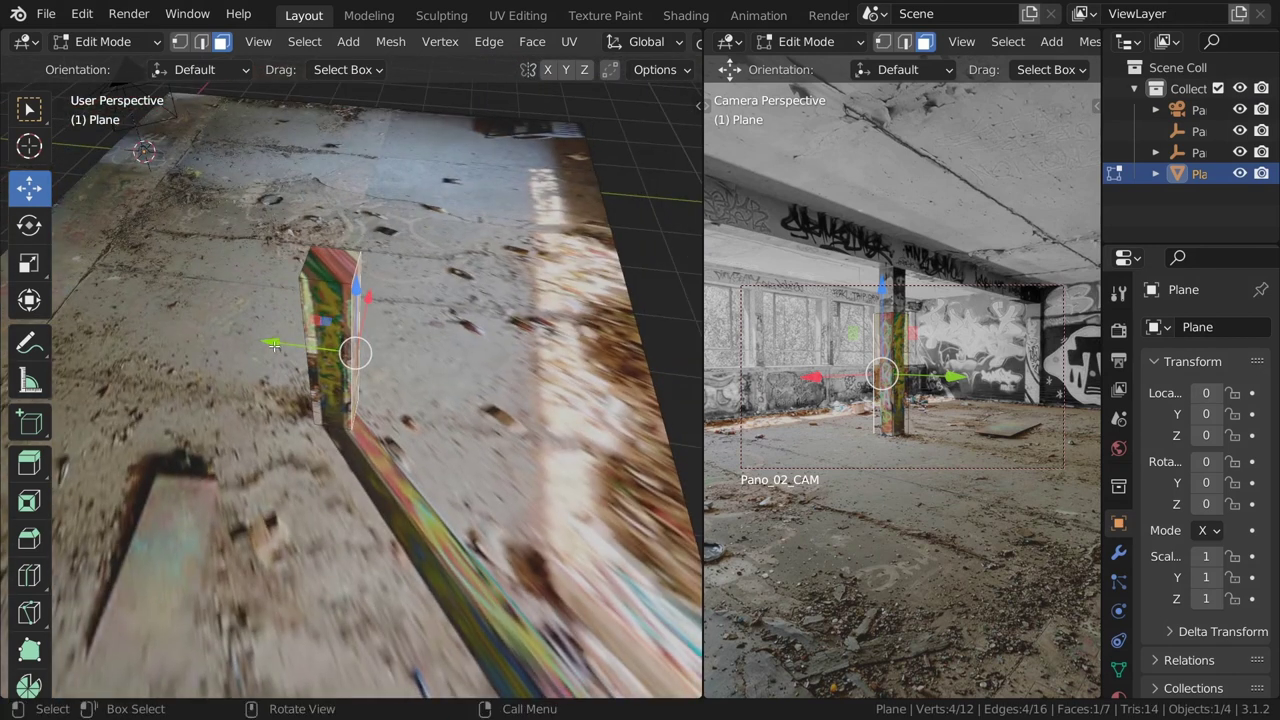
{"action": "left_click_drag", "start_coordinate": [274, 345], "coordinate": [258, 350]}
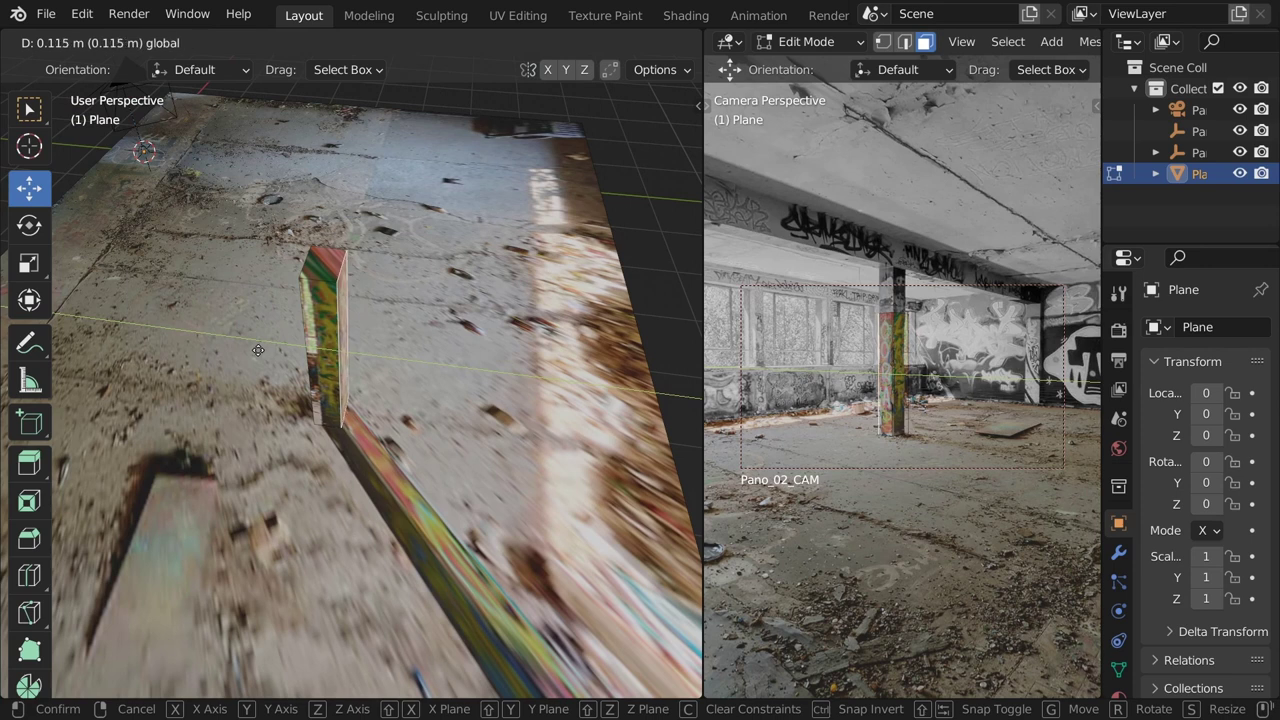
{"action": "left_click_drag", "start_coordinate": [258, 350], "coordinate": [260, 352]}
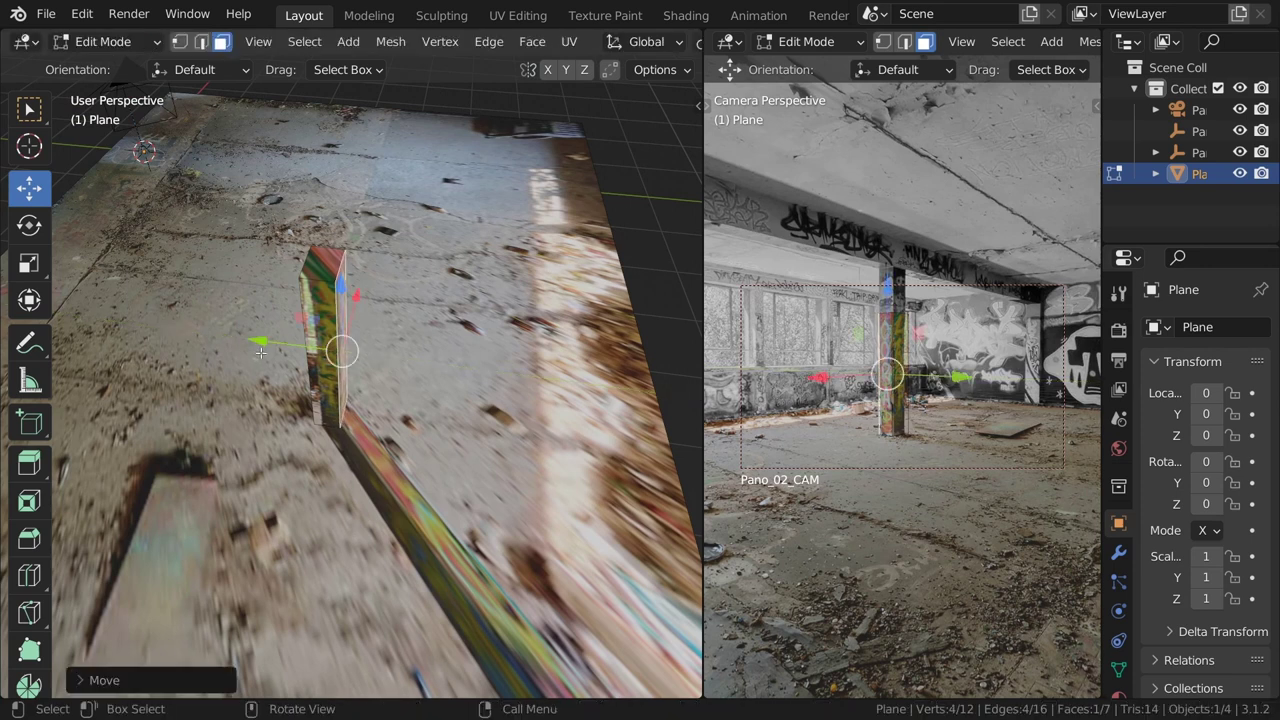
{"action": "mouse_move", "coordinate": [456, 401]}
{"action": "middle_mouse_down"}
{"action": "mouse_move", "coordinate": [328, 360]}
{"action": "mouse_move", "coordinate": [253, 391]}
{"action": "middle_mouse_up"}
{"action": "left_click", "coordinate": [317, 361]}
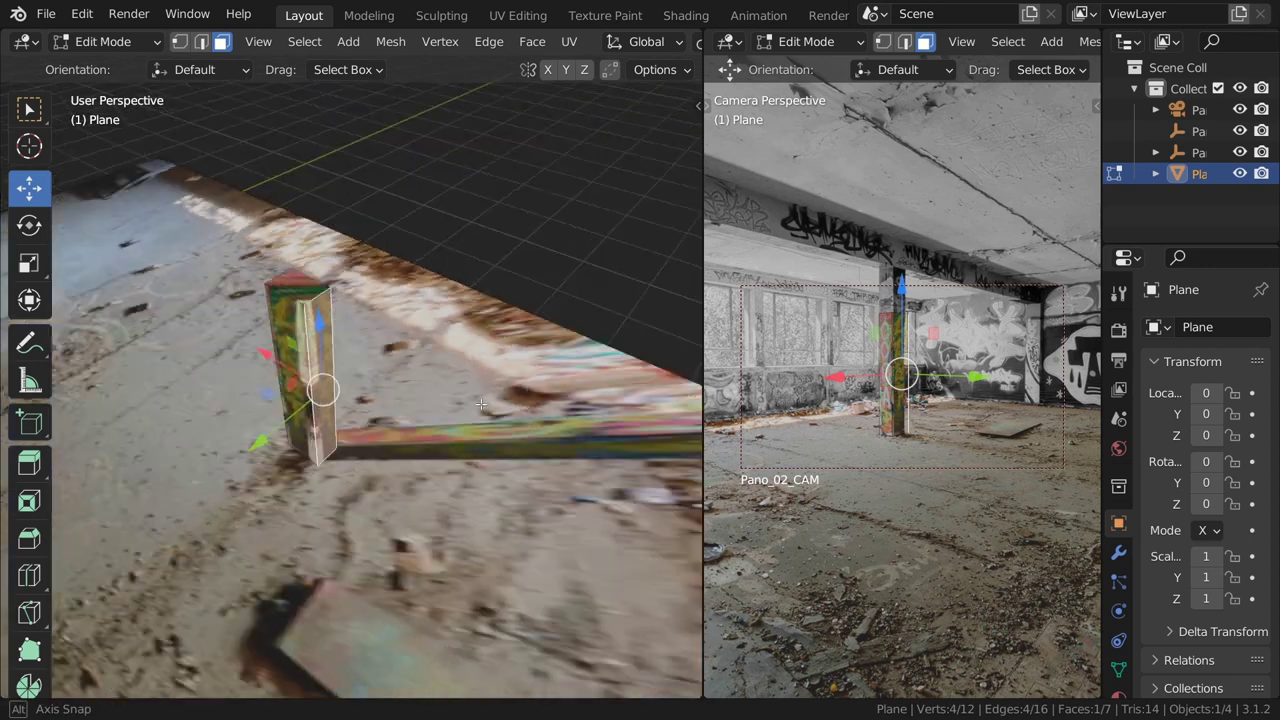
{"action": "key", "text": "g"}
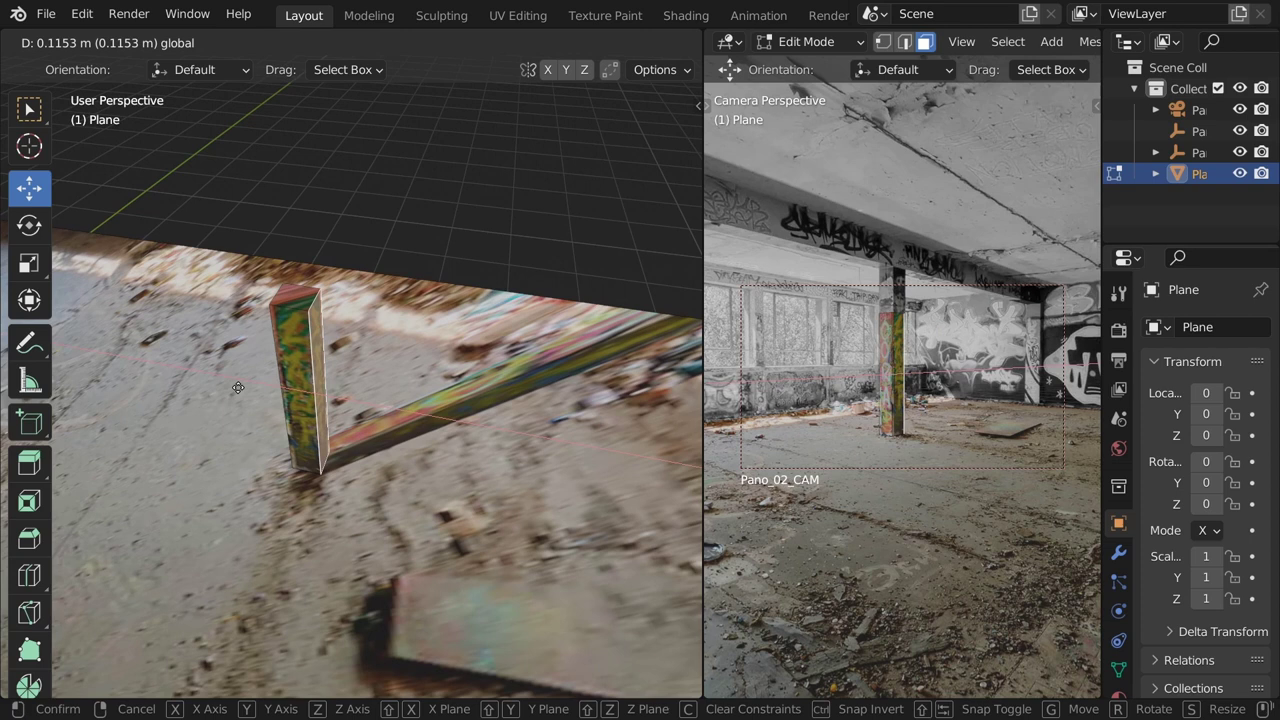
{"action": "left_click", "coordinate": [238, 388]}
{"action": "middle_click_drag", "start_coordinate": [284, 421], "coordinate": [322, 447]}
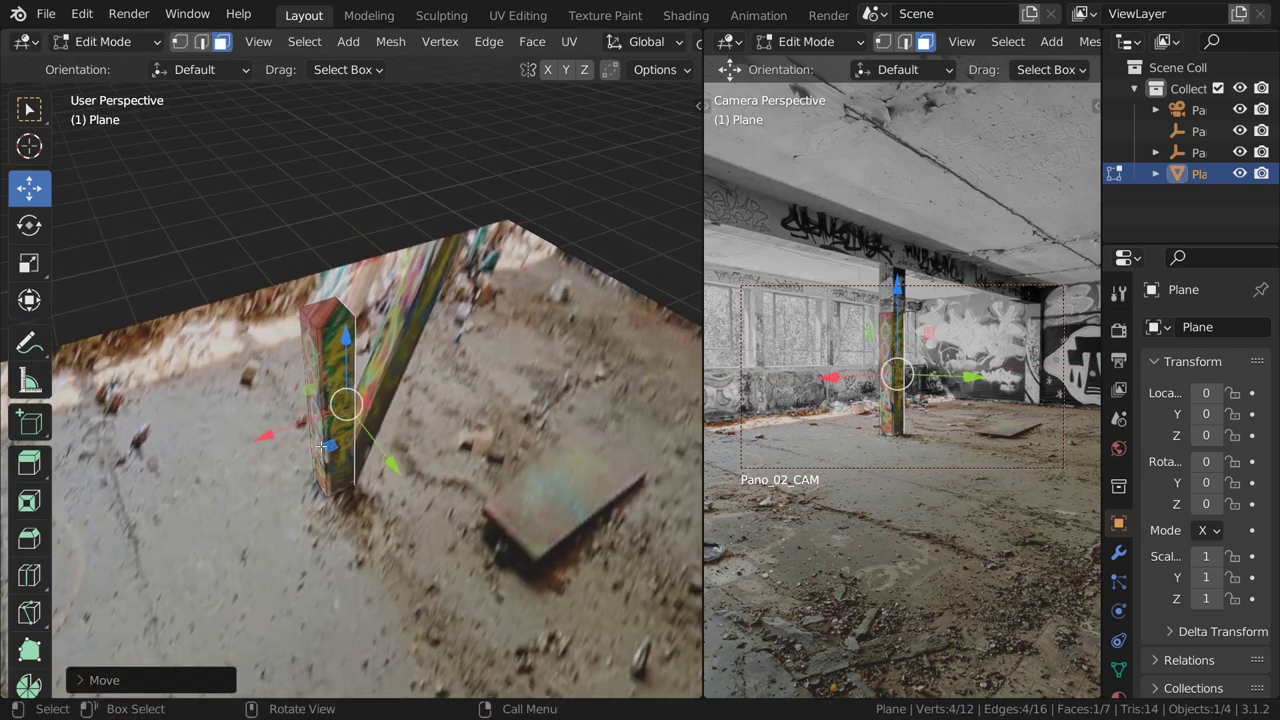
{"action": "left_click", "coordinate": [313, 446]}
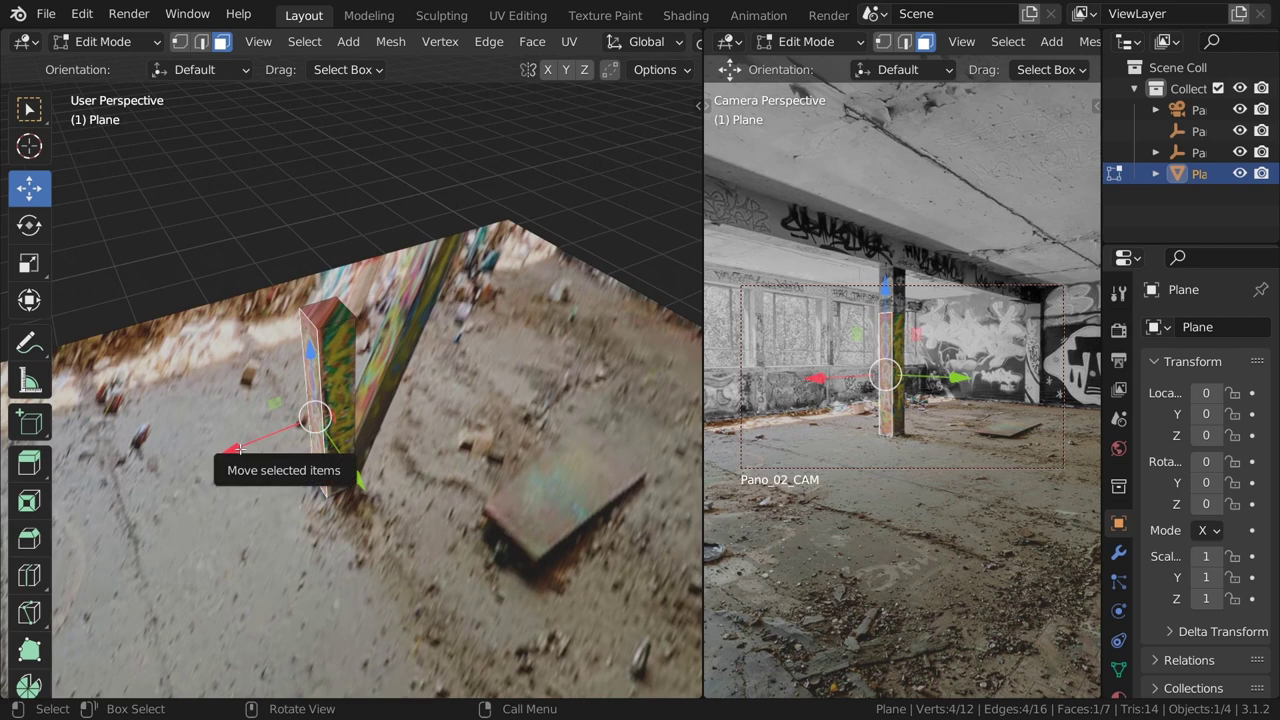
{"action": "left_click_drag", "start_coordinate": [238, 449], "coordinate": [338, 306]}
Extrude the post's top face vertically twice so it reaches the ceiling
{"action": "left_click", "coordinate": [328, 311]}
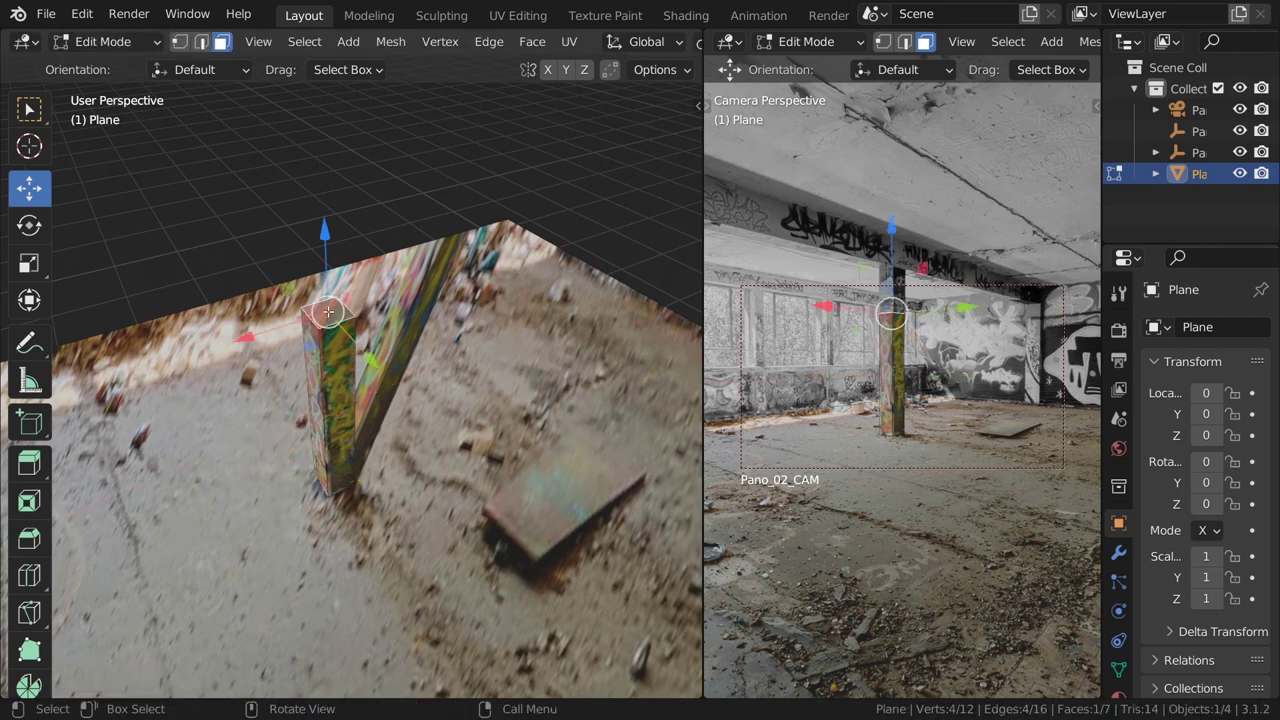
{"action": "middle_click_drag", "start_coordinate": [406, 457], "coordinate": [922, 440]}
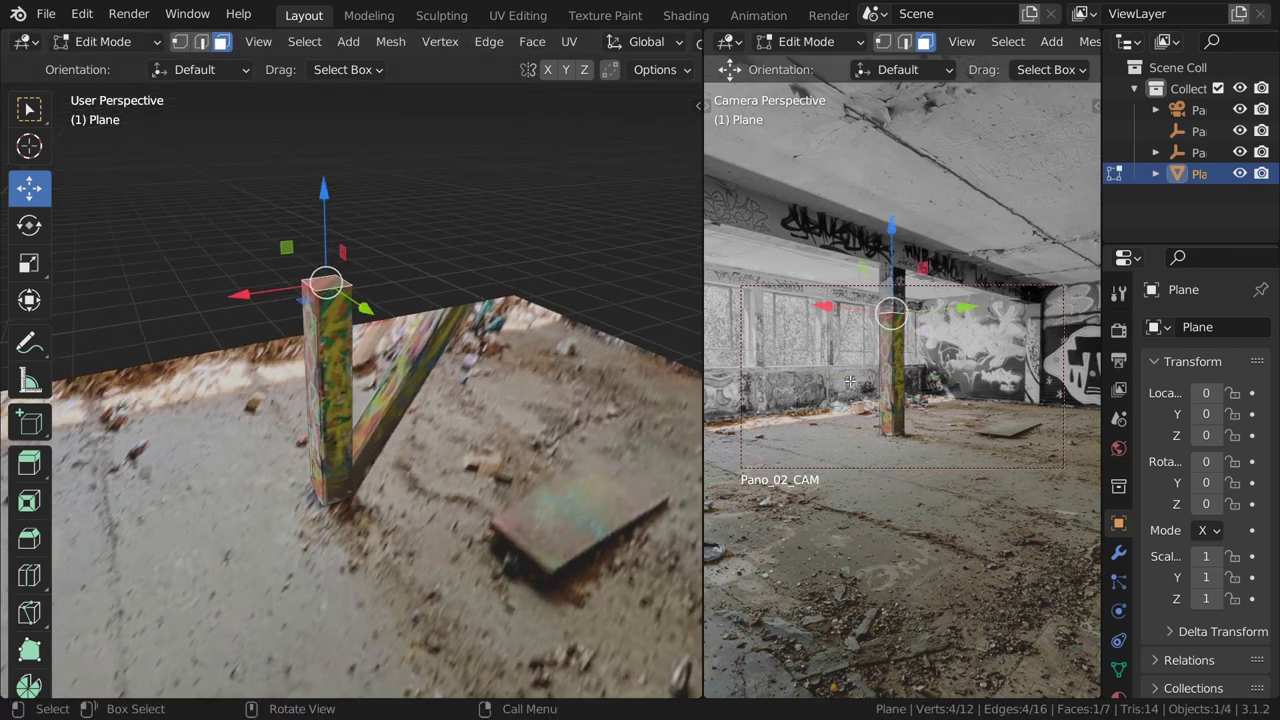
{"action": "key", "text": "e"}
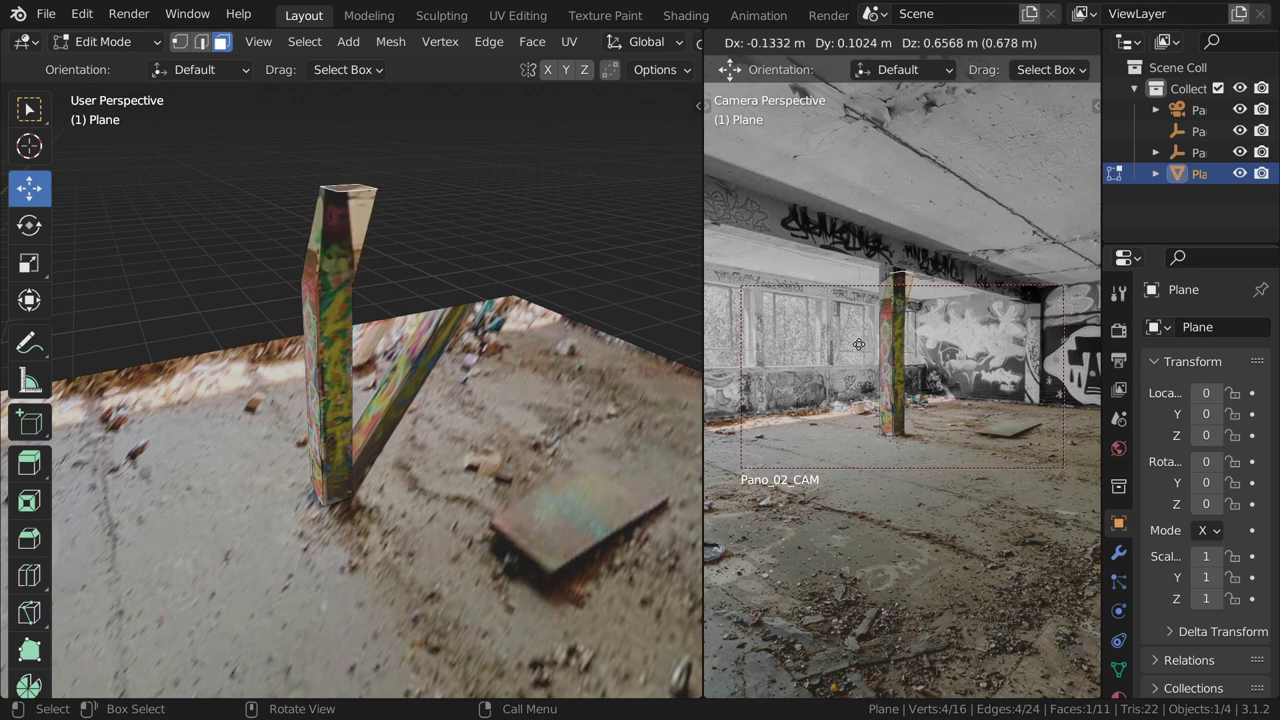
{"action": "key", "text": "z"}
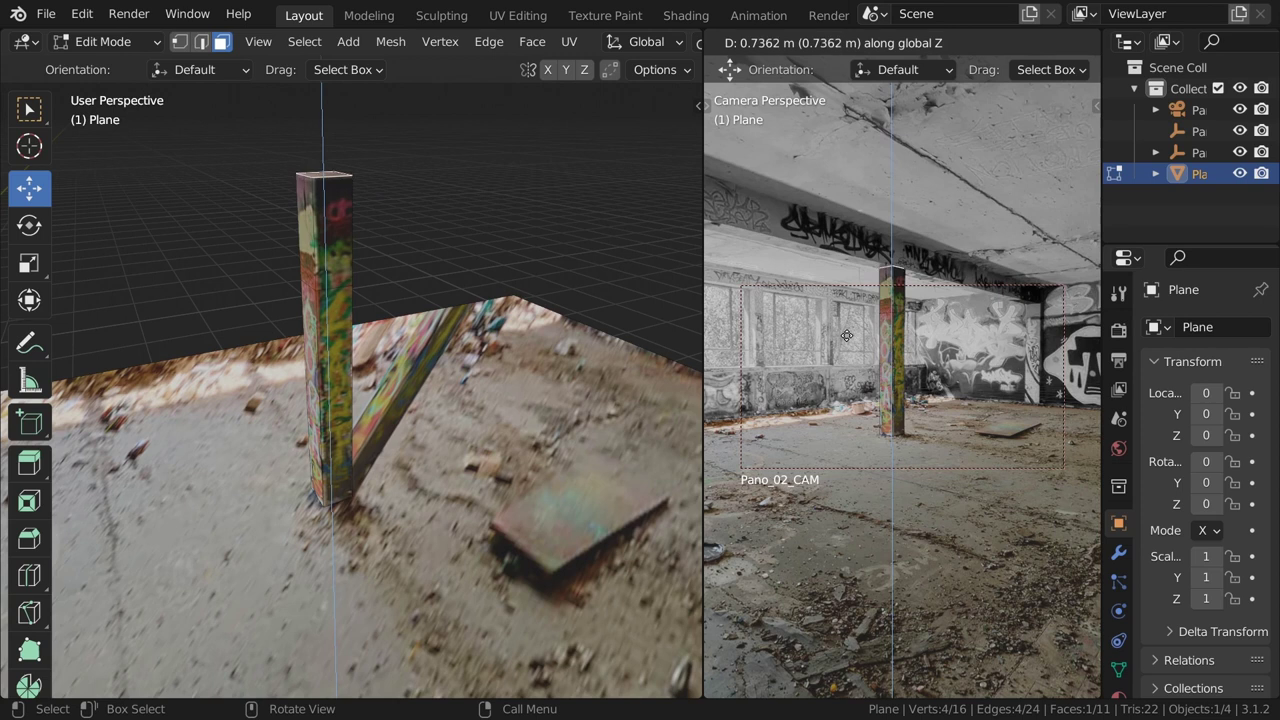
{"action": "left_click", "coordinate": [846, 336]}
{"action": "key", "text": "z"}
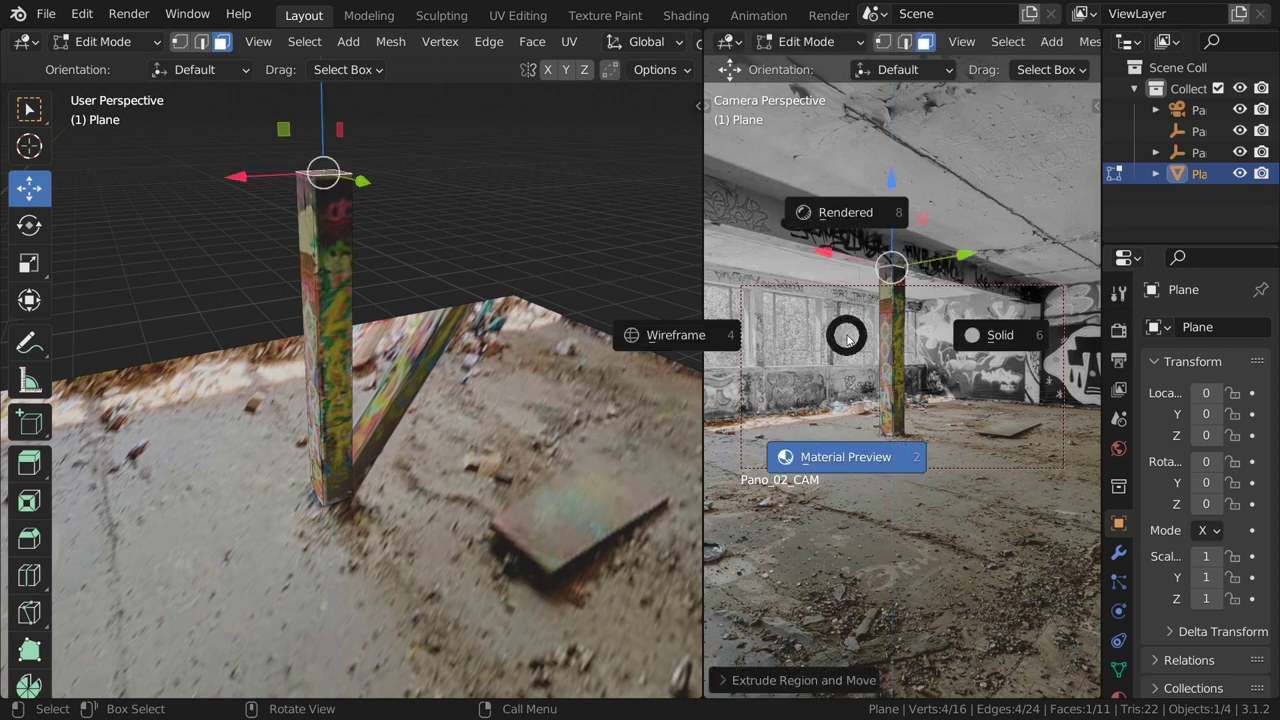
{"action": "left_click", "coordinate": [846, 336]}
{"action": "key", "text": "e"}
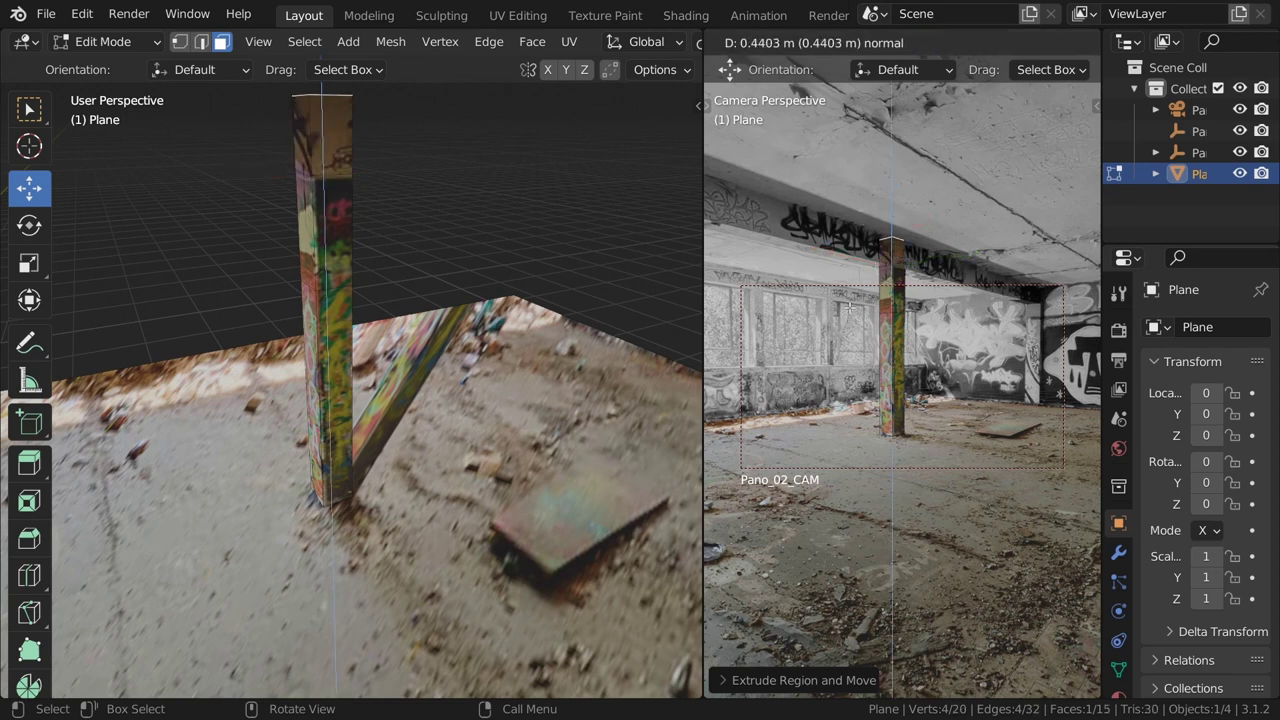
{"action": "left_click", "coordinate": [848, 308]}
{"action": "middle_click_drag", "start_coordinate": [186, 338], "coordinate": [318, 297]}
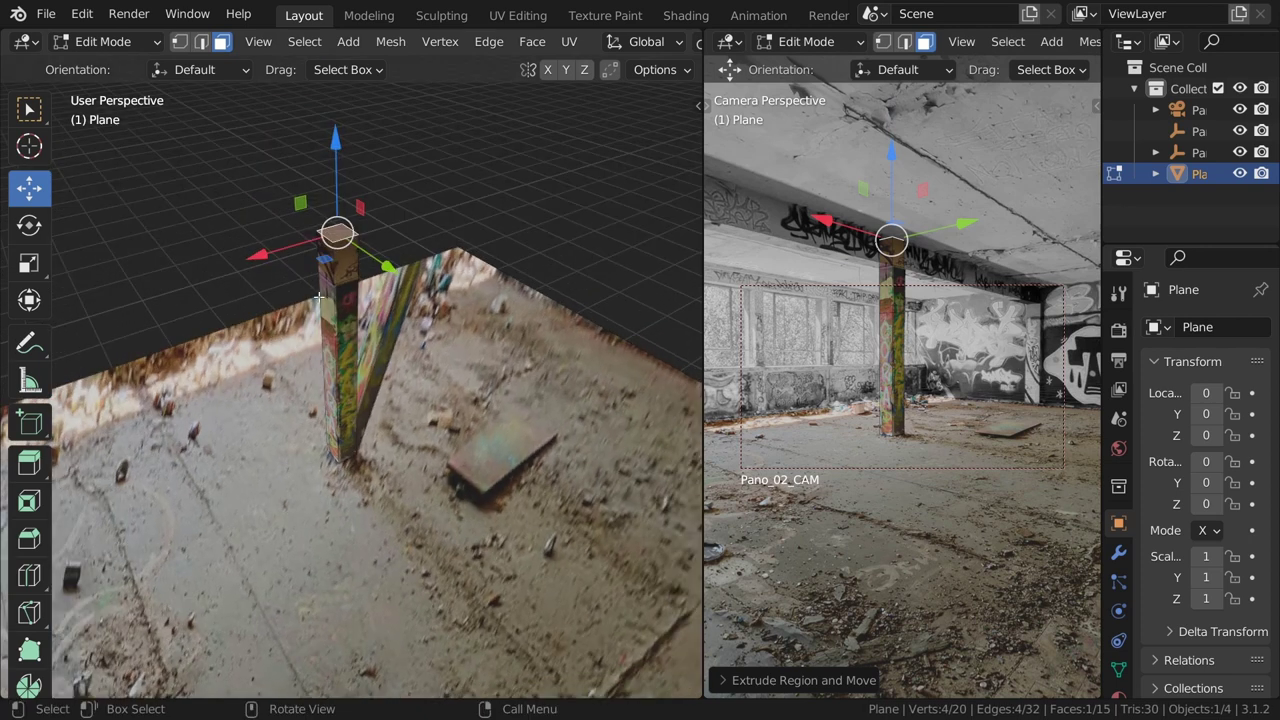
Delete the post's top face
{"action": "key", "text": "x"}
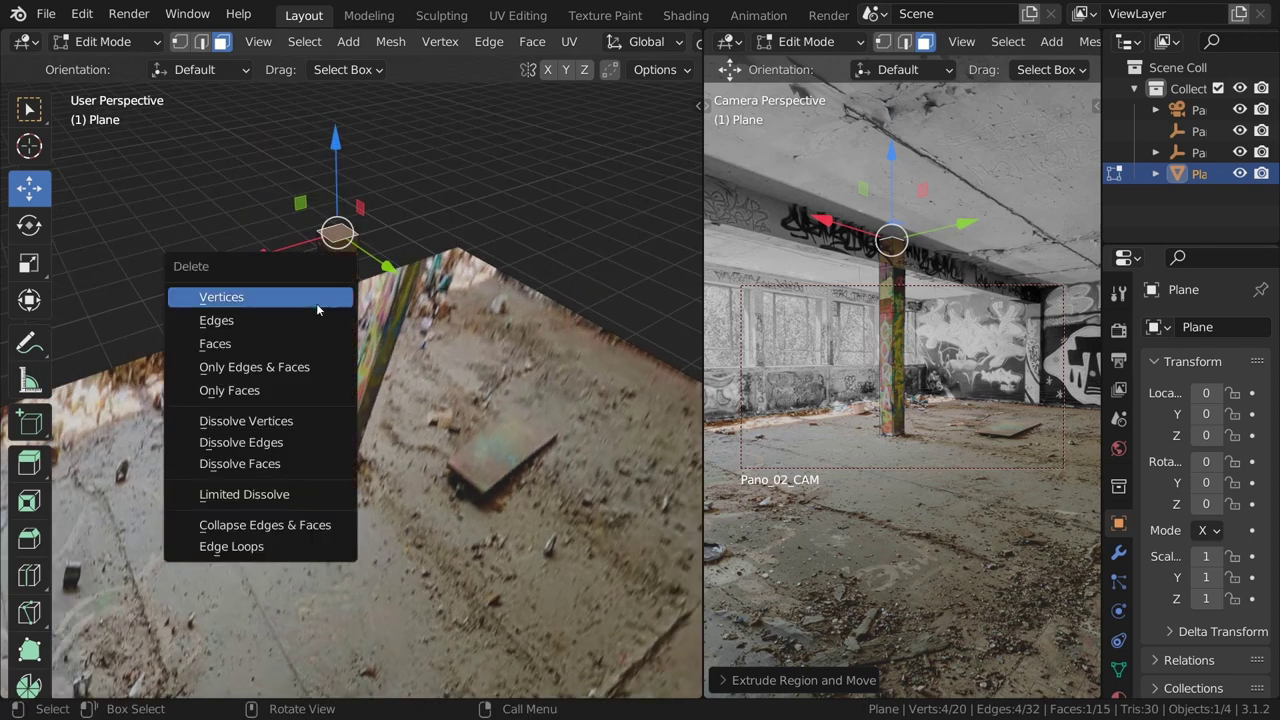
{"action": "left_click", "coordinate": [302, 343]}
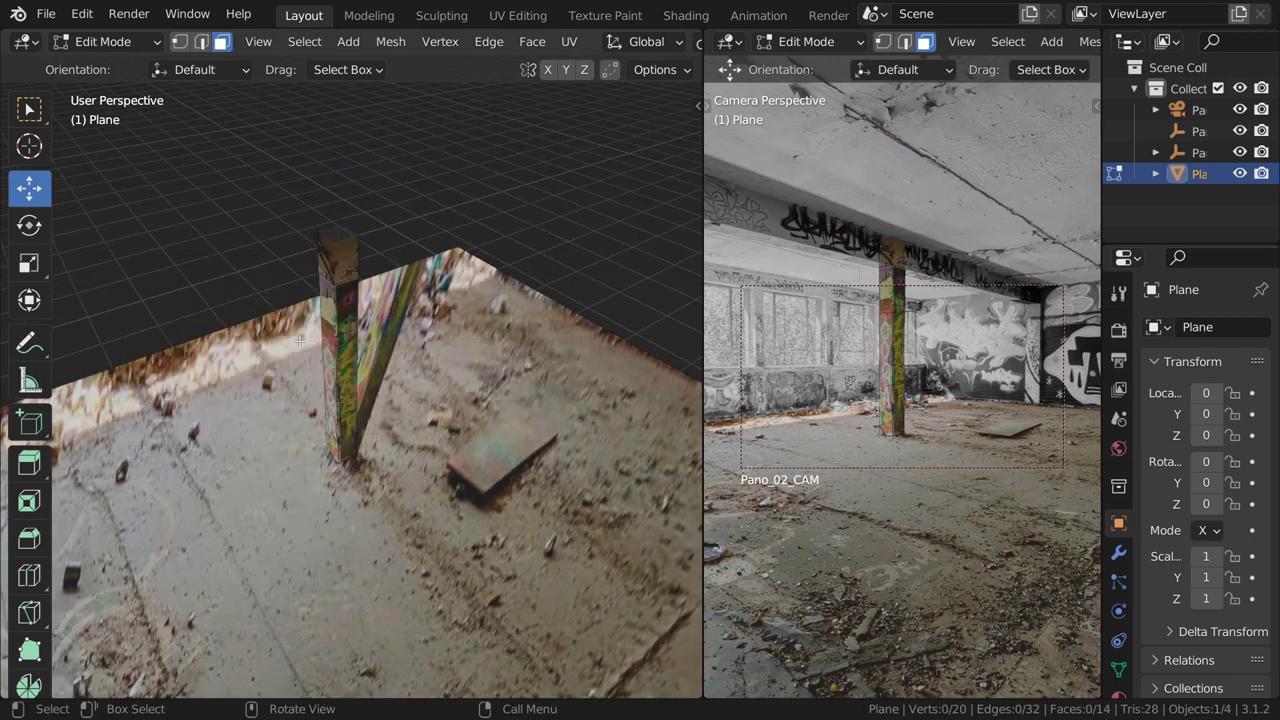
{"action": "scroll", "coordinate": [297, 341], "scroll_direction": "up", "scroll_amount": 2}
{"action": "scroll", "coordinate": [297, 341], "scroll_direction": "up", "scroll_amount": 2}
{"action": "scroll", "coordinate": [297, 341], "scroll_direction": "up", "scroll_amount": 2}
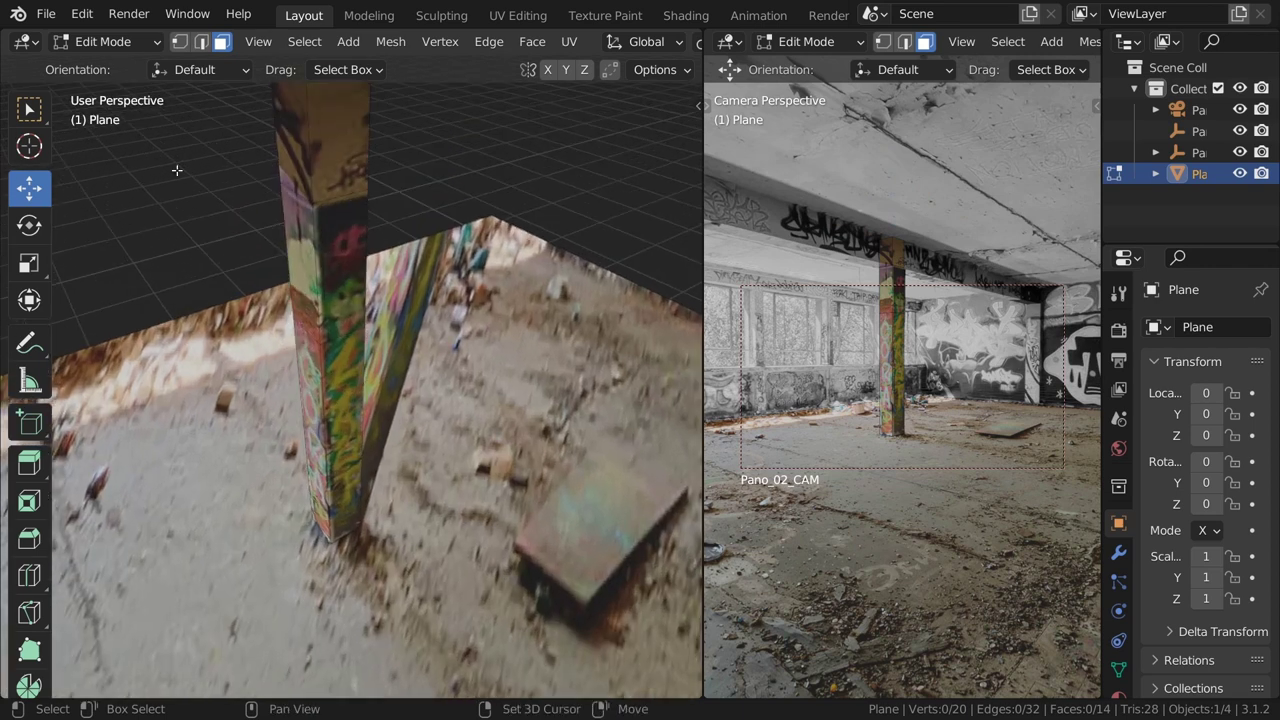
Dissolve the edge loop around the pillar, undoing an accidental edge deletion first
{"action": "left_click", "coordinate": [201, 43]}
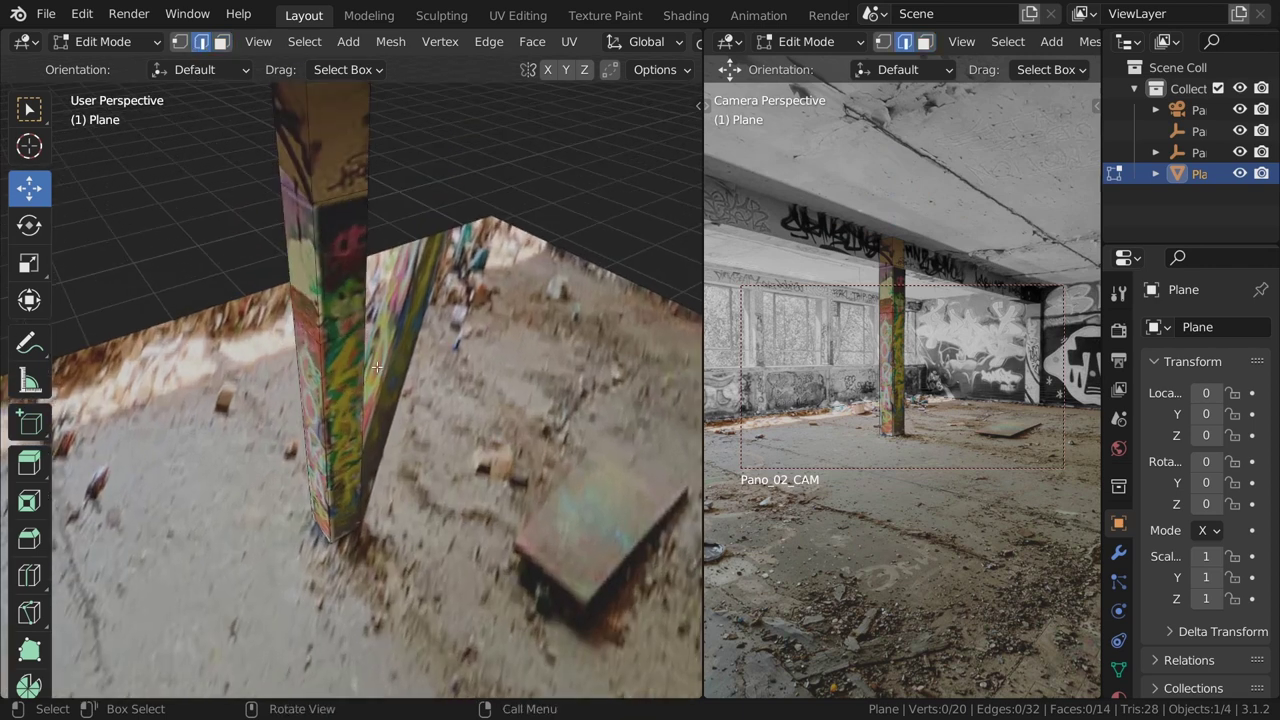
{"action": "left_click", "coordinate": [330, 325], "text": "alt"}
{"action": "key", "text": "x"}
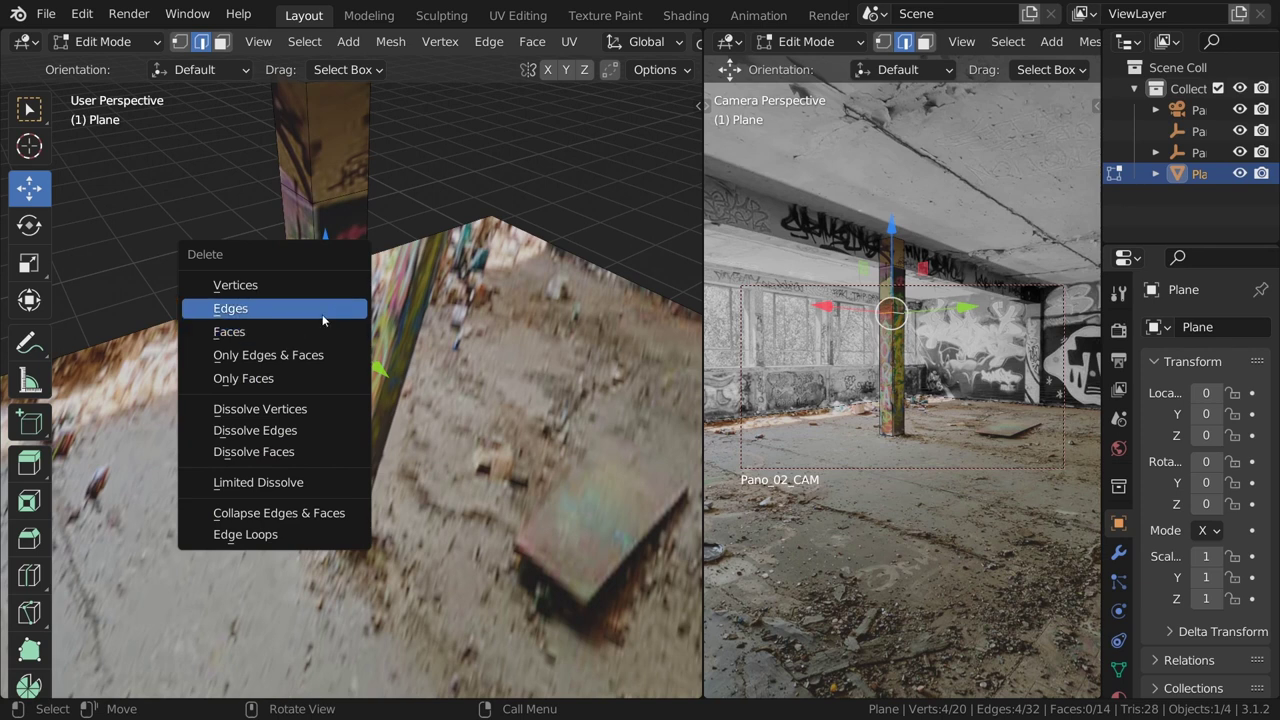
{"action": "left_click", "coordinate": [323, 320]}
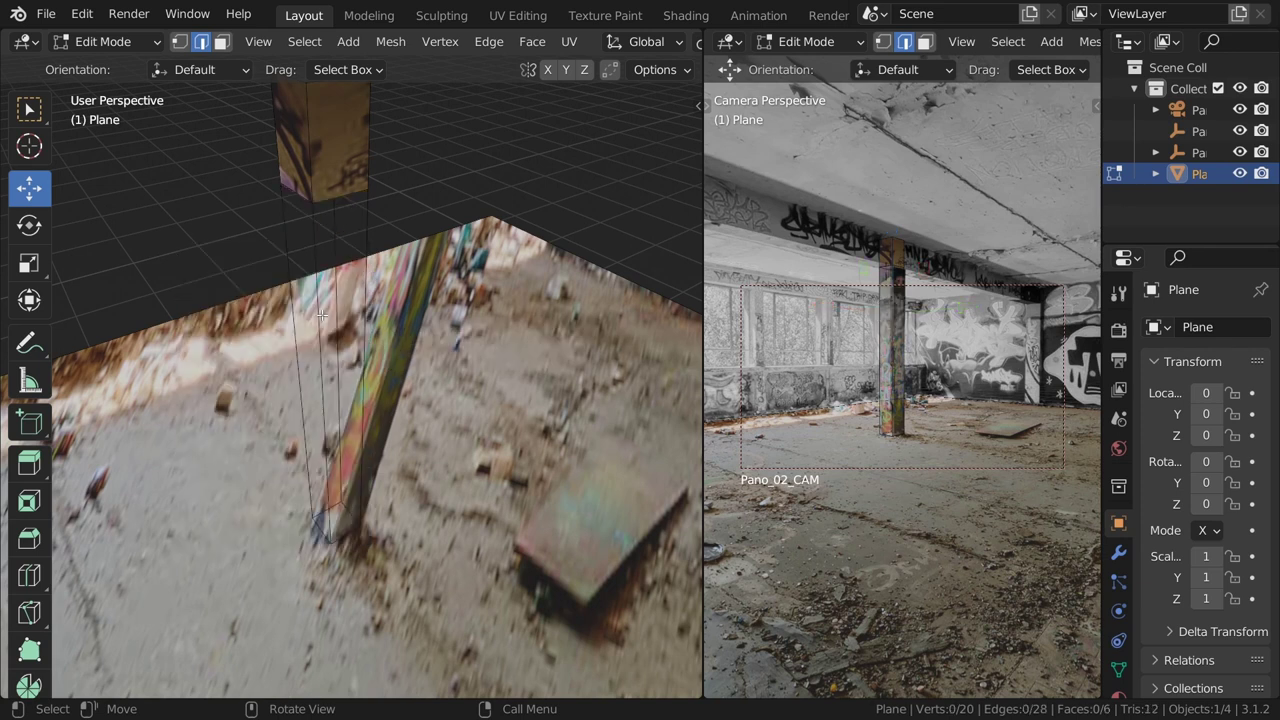
{"action": "key", "text": "ctrl+z"}
{"action": "key", "text": "x"}
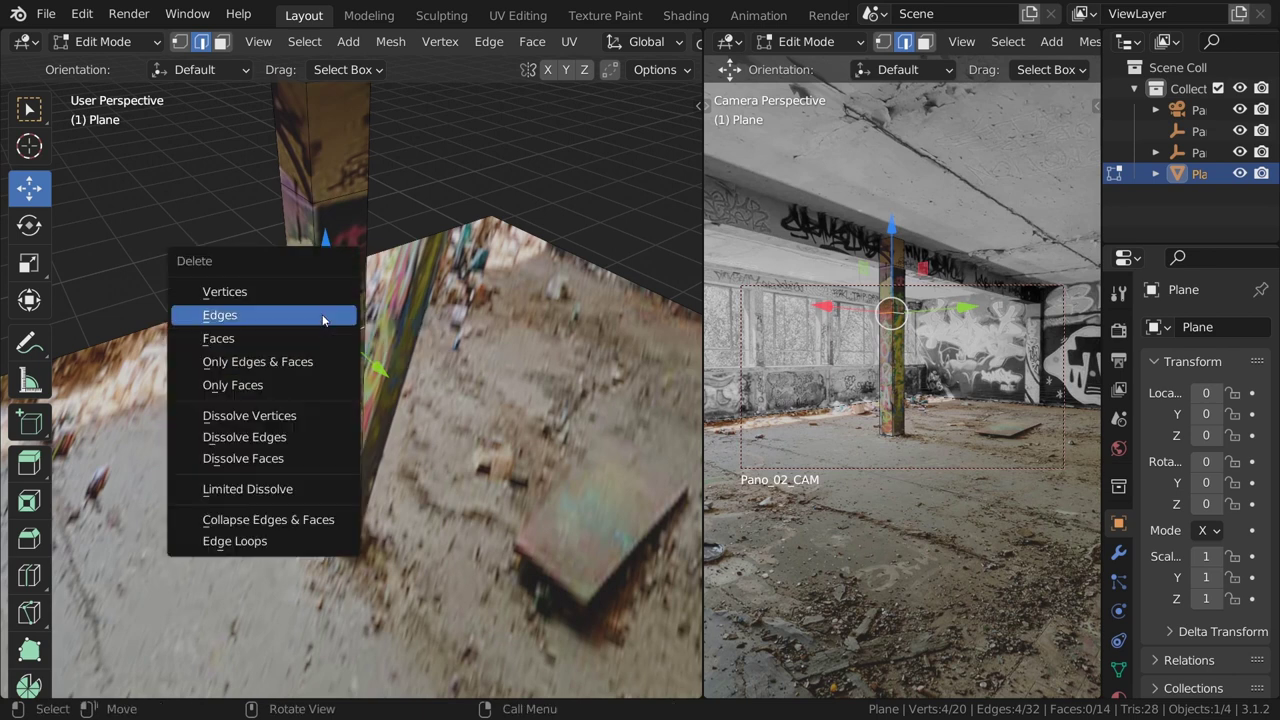
{"action": "left_click", "coordinate": [309, 436]}
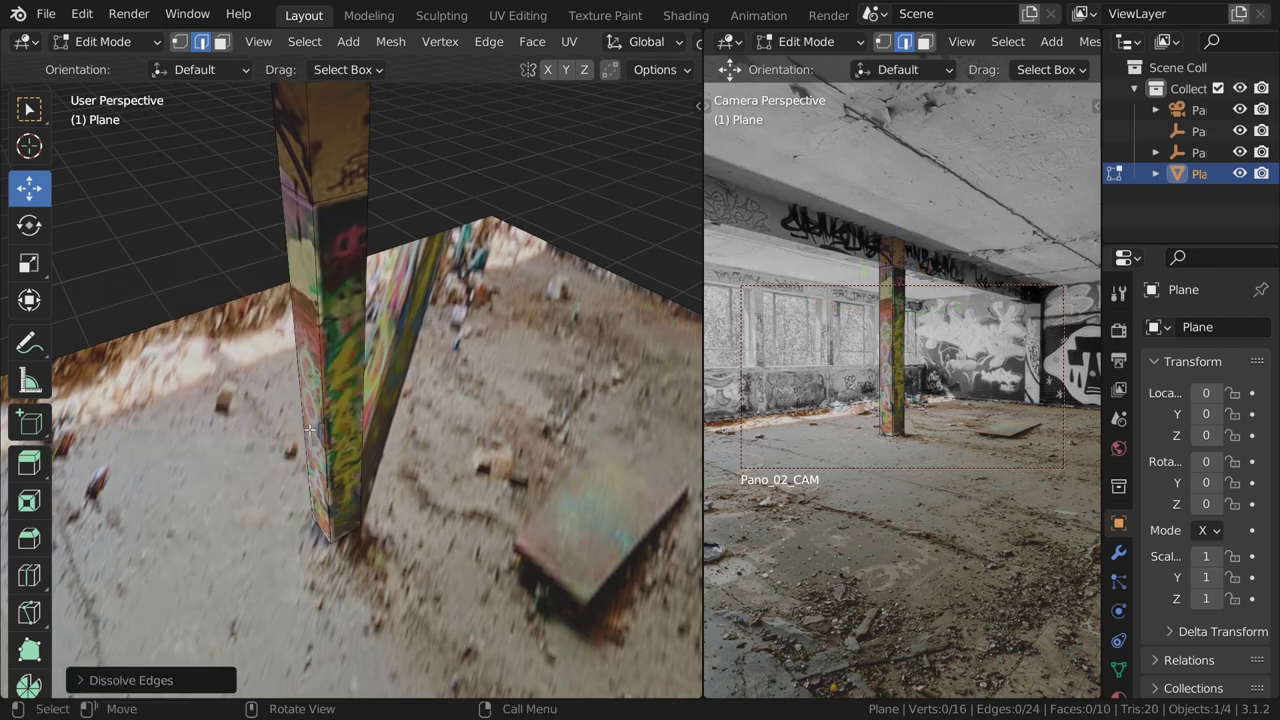
{"action": "mouse_move", "coordinate": [309, 428]}
{"action": "middle_mouse_down"}
{"action": "mouse_move", "coordinate": [319, 358]}
{"action": "mouse_move", "coordinate": [340, 330]}
{"action": "middle_mouse_up"}
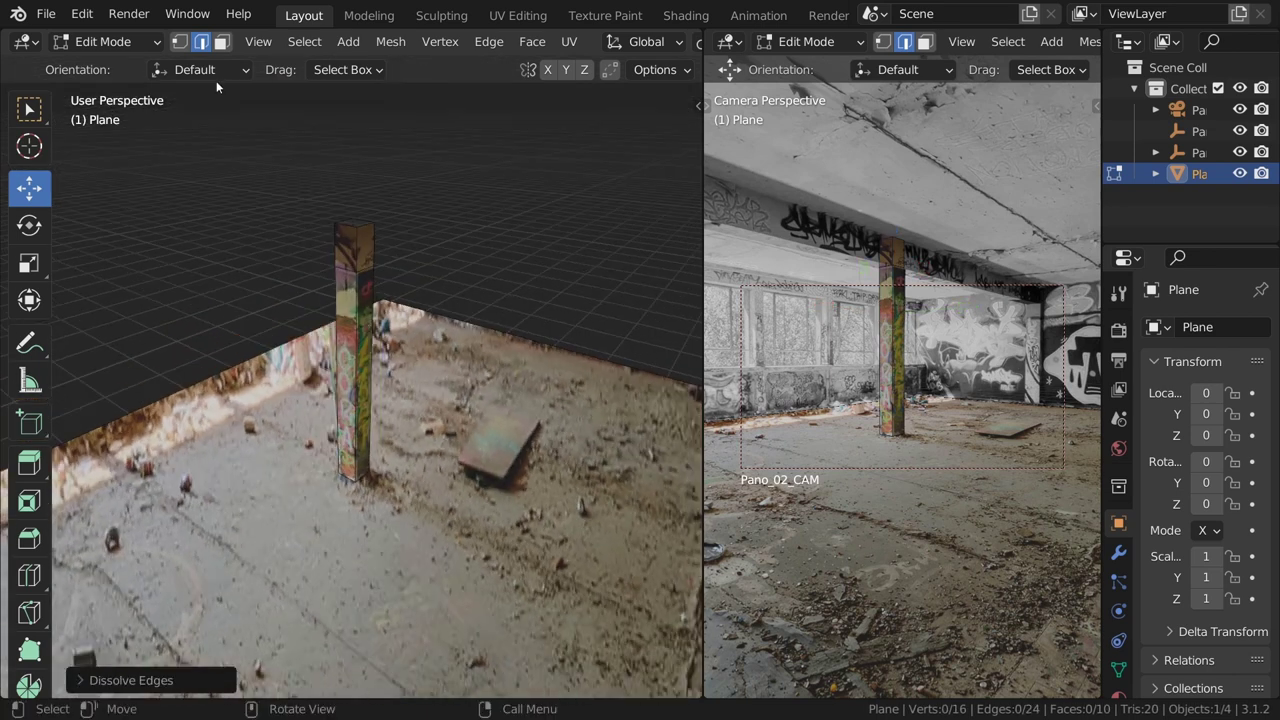
Extrude the pillar's top face into a beam section and move it into position
{"action": "key", "text": "3"}
{"action": "left_click", "coordinate": [345, 240]}
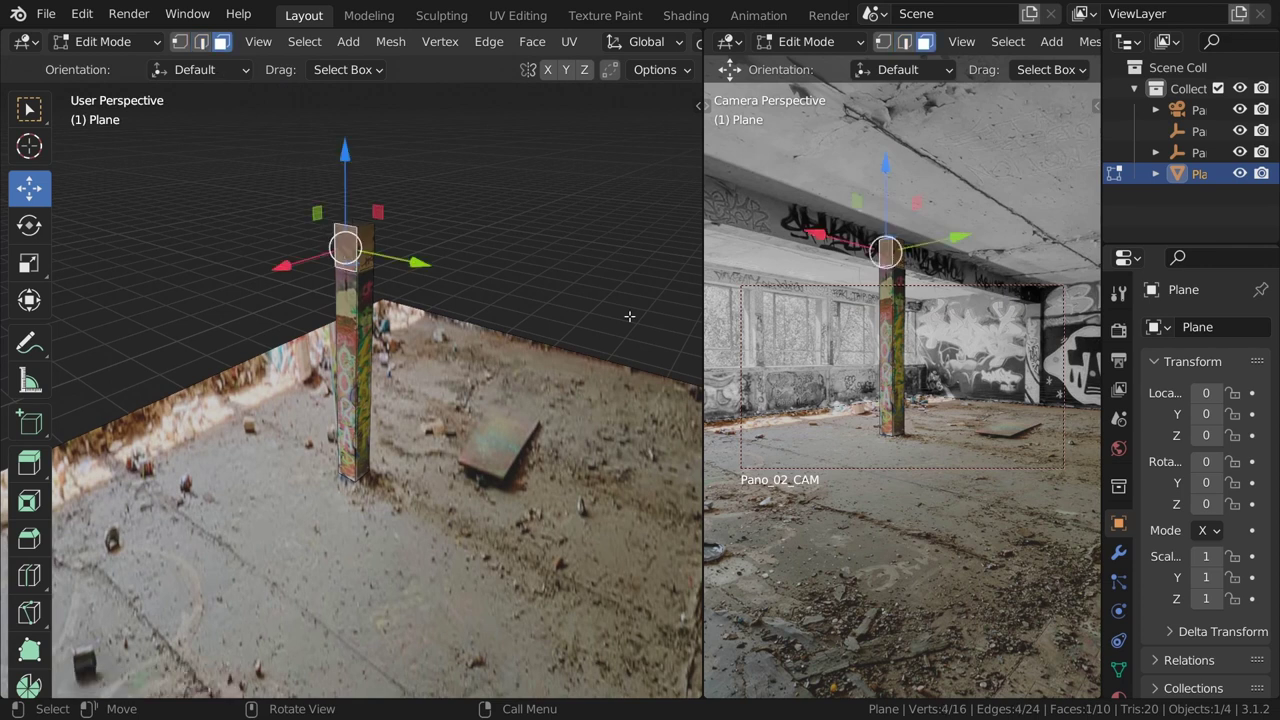
{"action": "middle_click_drag", "start_coordinate": [452, 418], "coordinate": [366, 424]}
{"action": "key", "text": "e"}
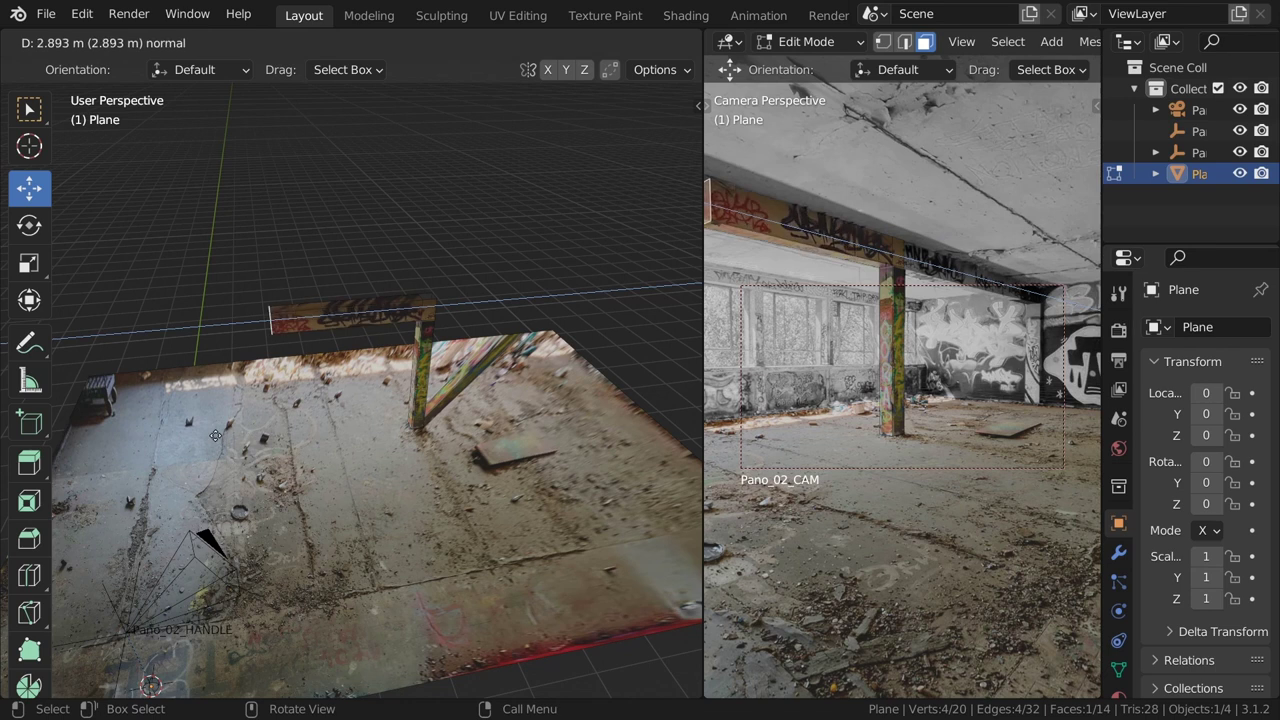
{"action": "left_click", "coordinate": [285, 440]}
{"action": "mouse_move", "coordinate": [285, 440]}
{"action": "middle_mouse_down"}
{"action": "mouse_move", "coordinate": [243, 337]}
{"action": "mouse_move", "coordinate": [271, 357]}
{"action": "mouse_move", "coordinate": [277, 320]}
{"action": "mouse_move", "coordinate": [260, 399]}
{"action": "mouse_move", "coordinate": [320, 356]}
{"action": "middle_mouse_up"}
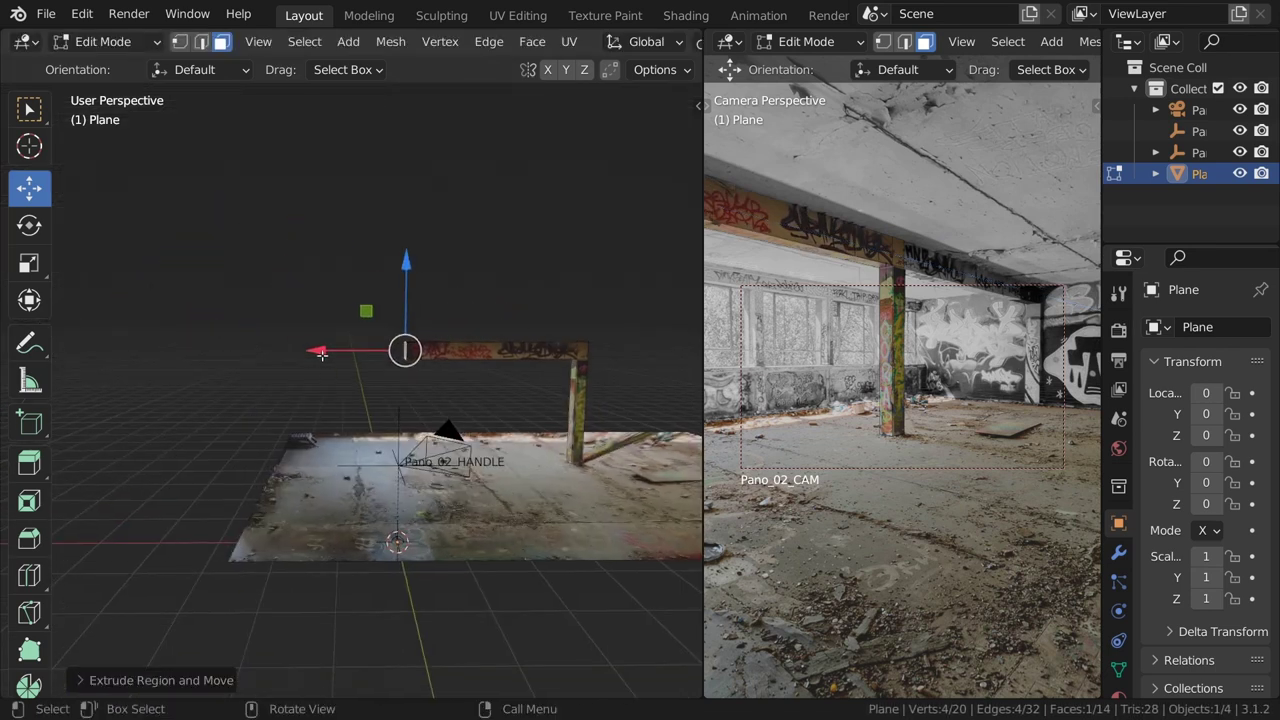
{"action": "key", "text": "g"}
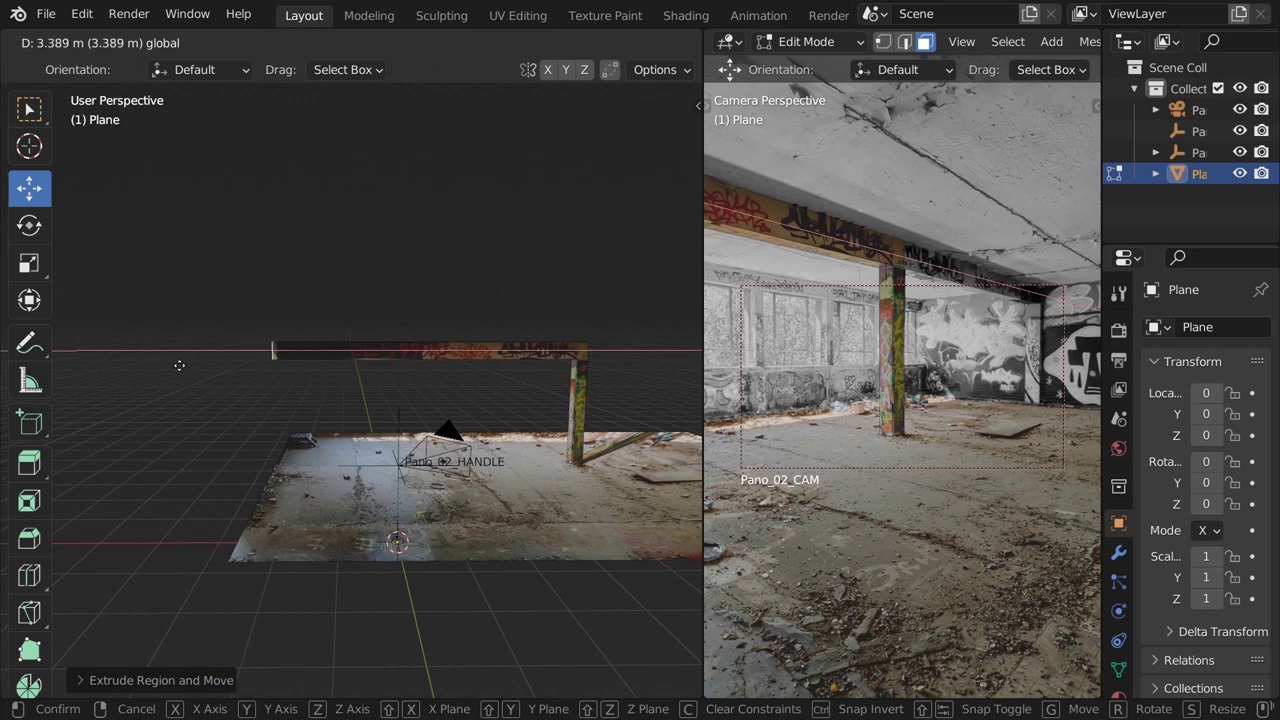
{"action": "left_click", "coordinate": [183, 364]}
Extrude the beam's end face to lengthen it and delete the unneeded face
{"action": "scroll", "coordinate": [414, 369], "scroll_direction": "down", "scroll_amount": 3}
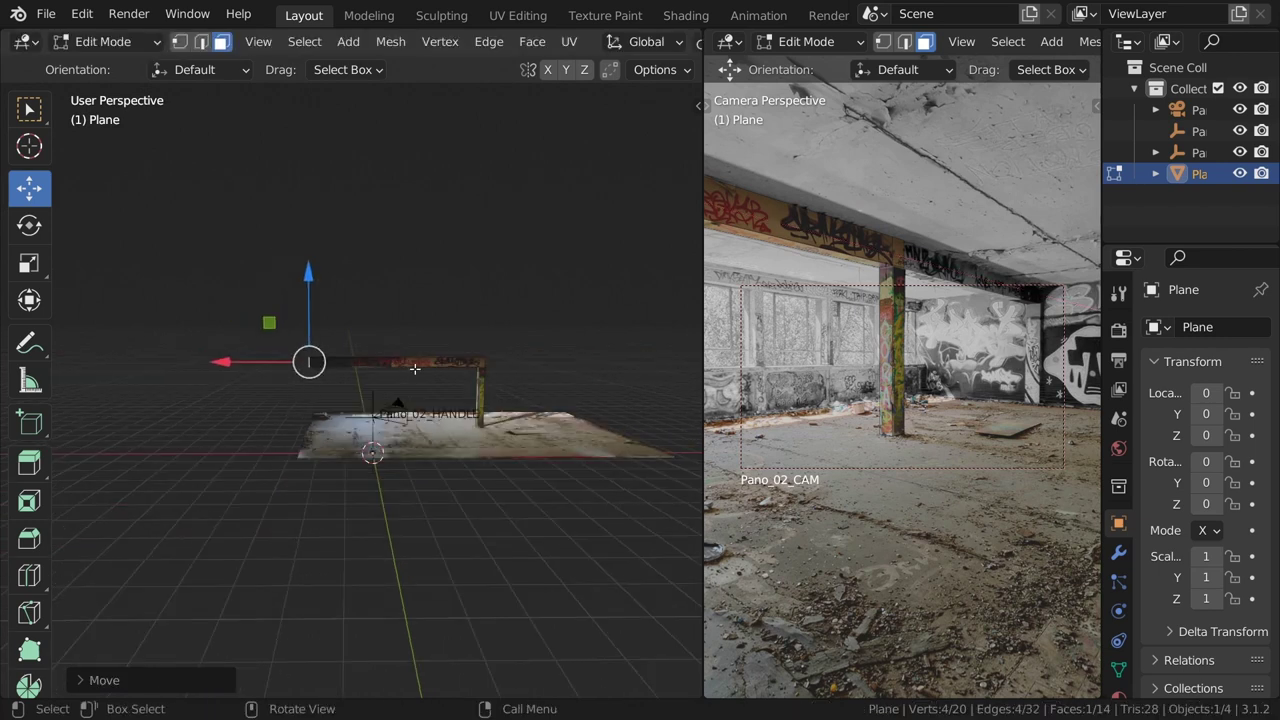
{"action": "mouse_move", "coordinate": [414, 369]}
{"action": "middle_mouse_down"}
{"action": "mouse_move", "coordinate": [413, 438]}
{"action": "mouse_move", "coordinate": [342, 407]}
{"action": "middle_mouse_up"}
{"action": "scroll", "coordinate": [413, 438], "scroll_direction": "up", "scroll_amount": 4}
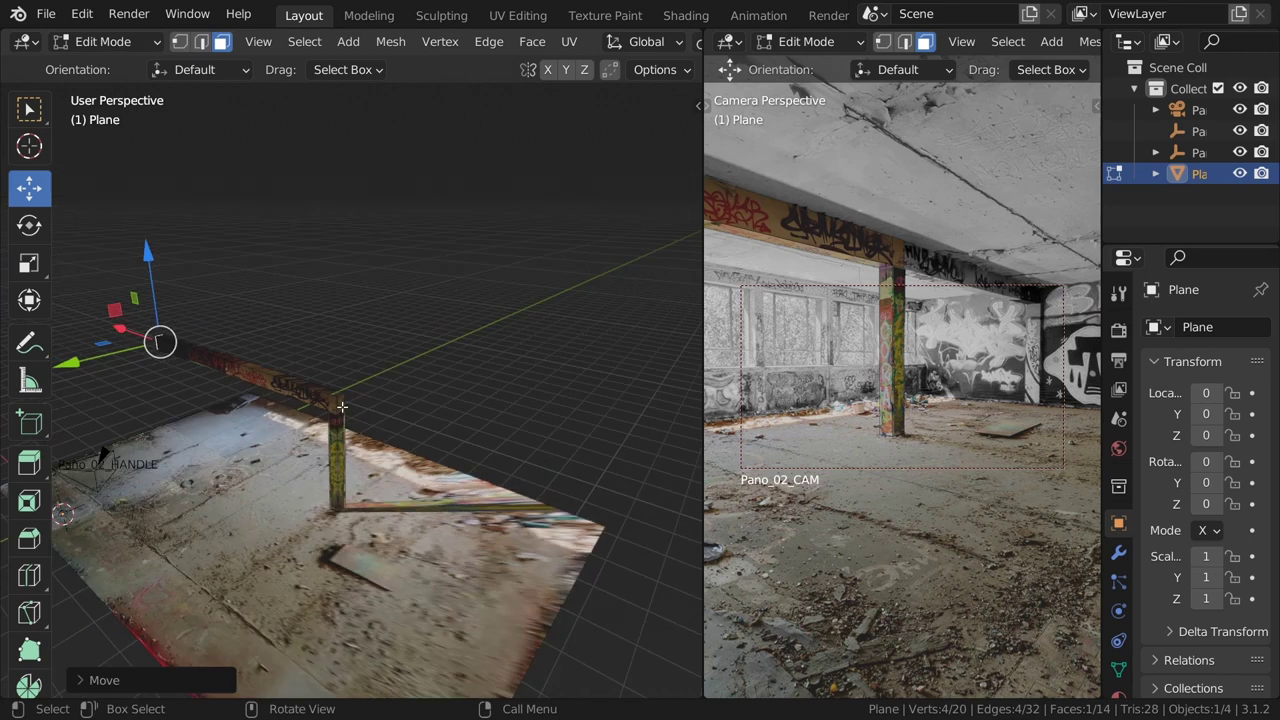
{"action": "left_click", "coordinate": [342, 407]}
{"action": "key", "text": "e"}
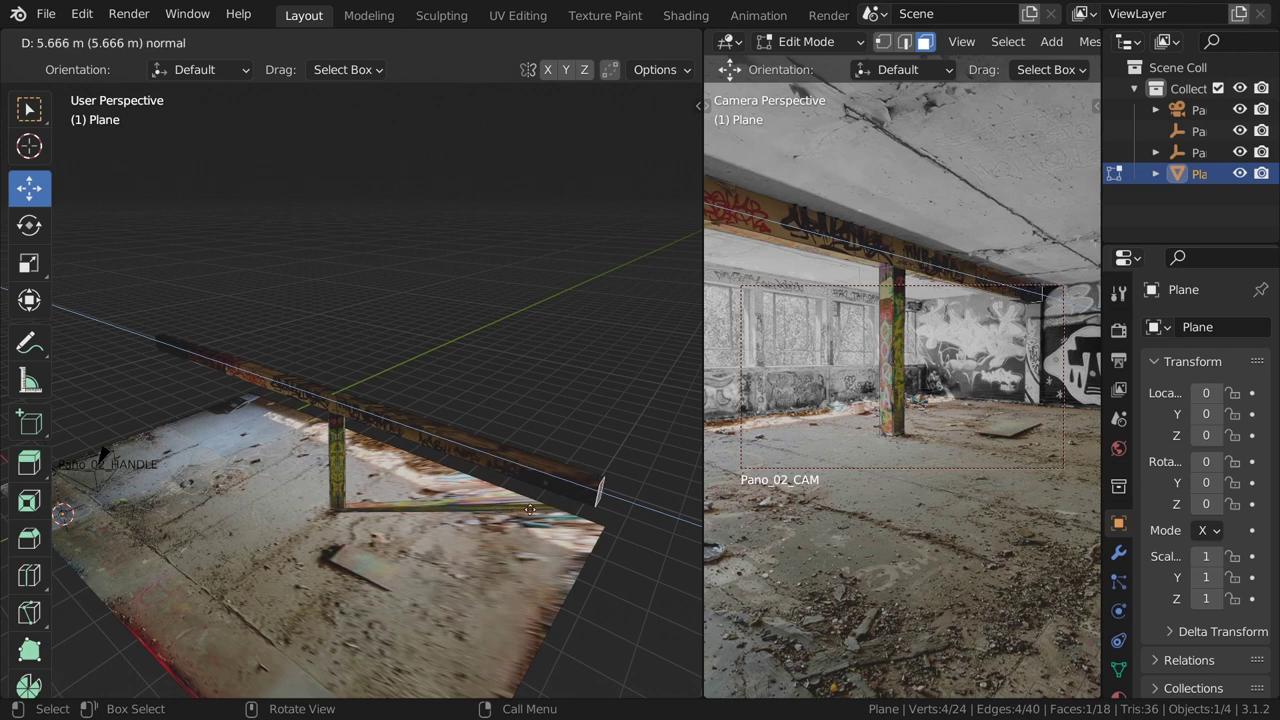
{"action": "left_click", "coordinate": [536, 509]}
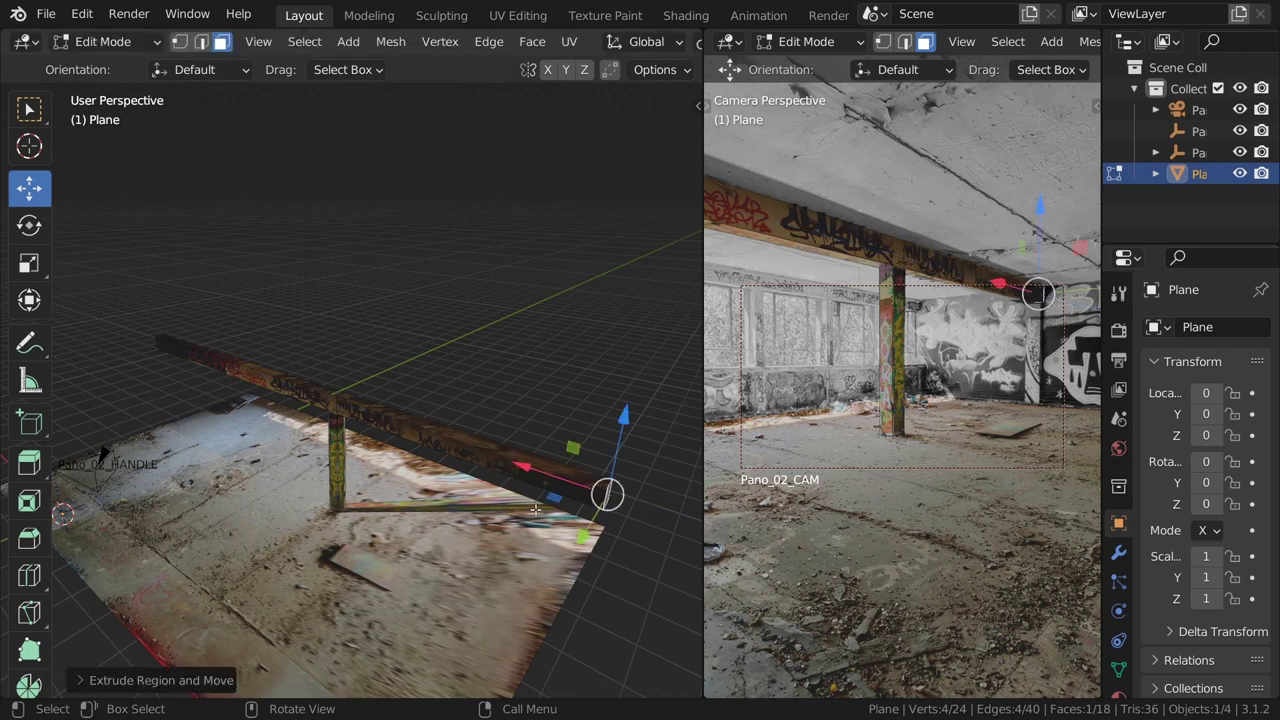
{"action": "key", "text": "x"}
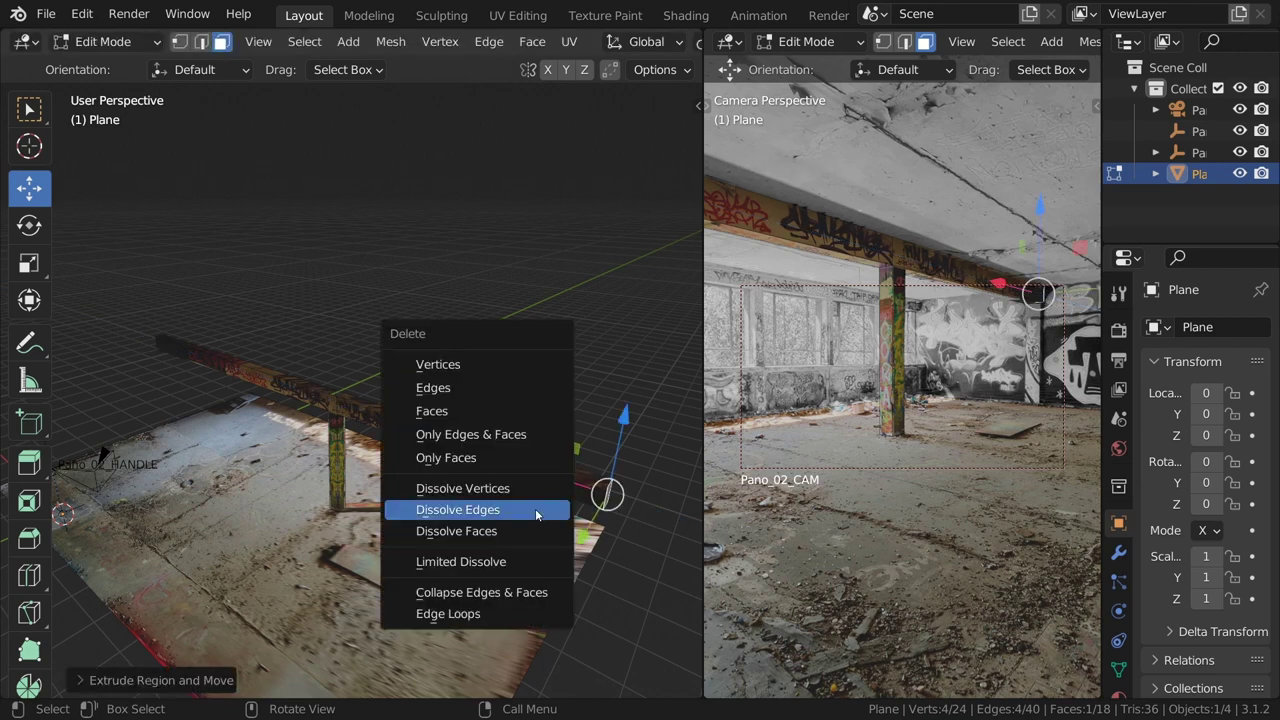
{"action": "left_click", "coordinate": [471, 411]}
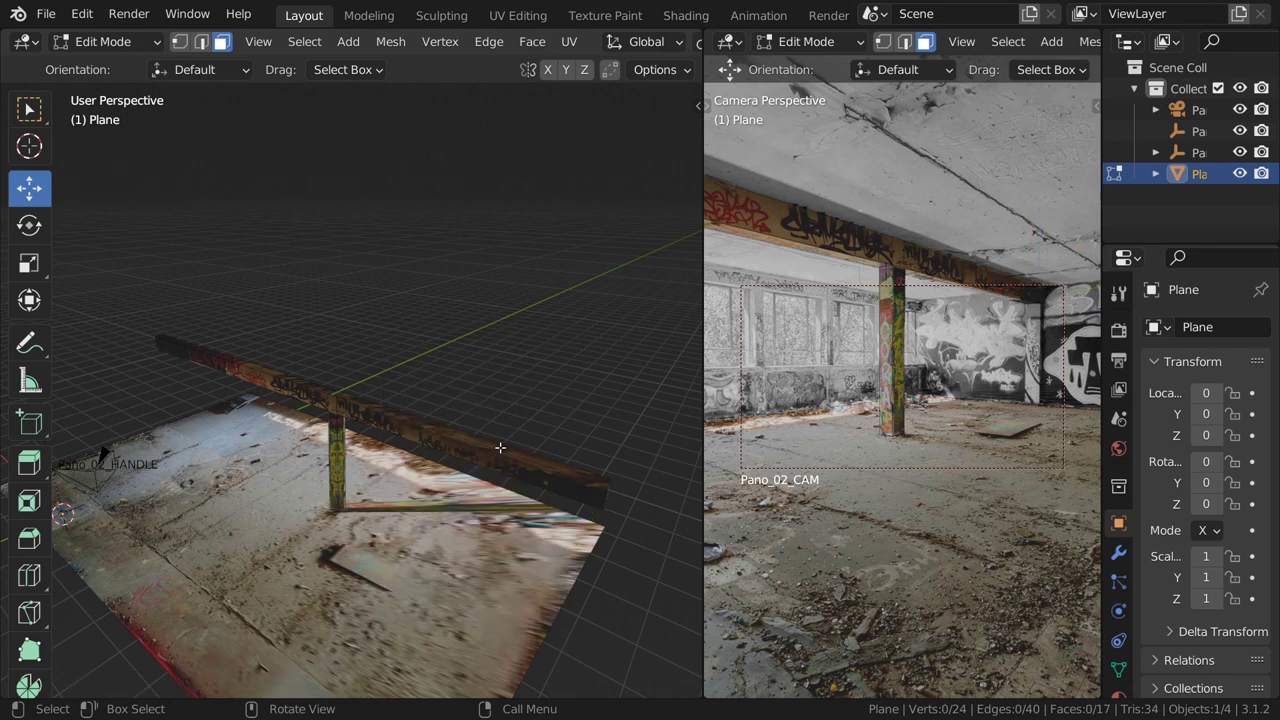
{"action": "left_click", "coordinate": [500, 447]}
Delete the selected hidden beam face and the beam's top face
{"action": "key", "text": "x"}
{"action": "left_click", "coordinate": [497, 447]}
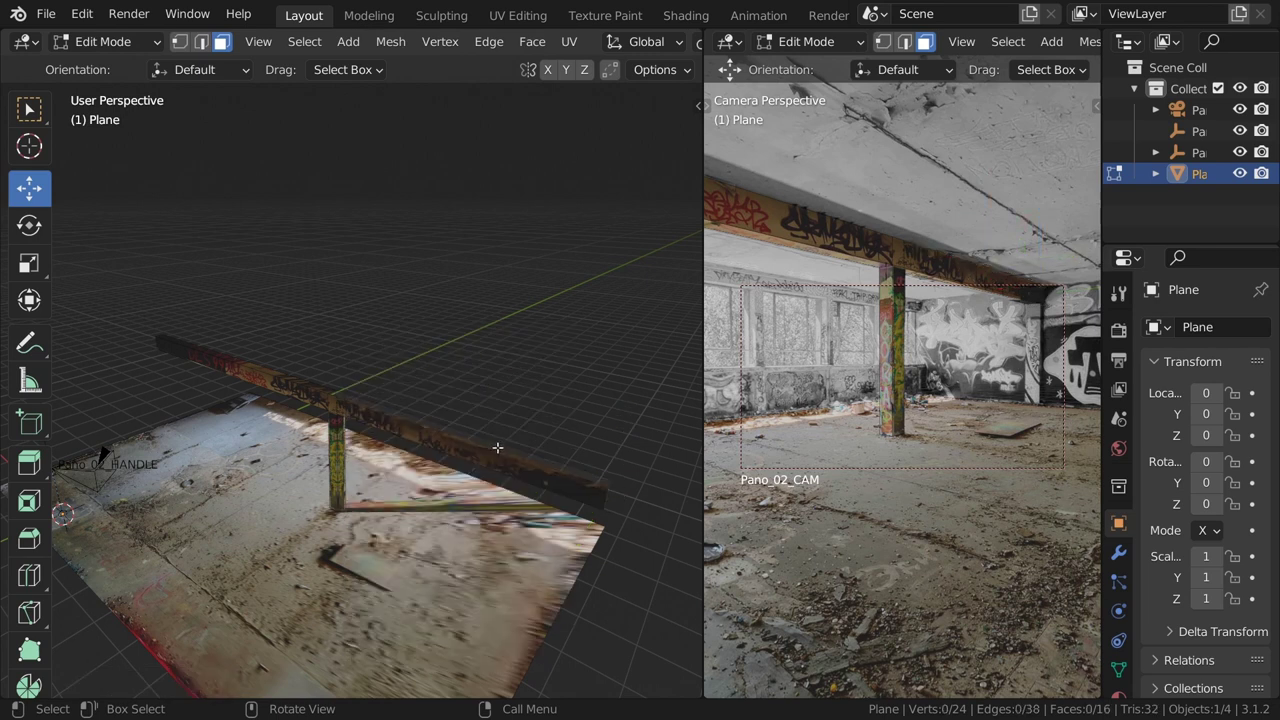
{"action": "left_click", "coordinate": [268, 370]}
{"action": "key", "text": "x"}
{"action": "left_click", "coordinate": [268, 370]}
Delete the beam's hidden side face and the vertical post face
{"action": "middle_click_drag", "start_coordinate": [233, 404], "coordinate": [428, 410]}
{"action": "left_click", "coordinate": [311, 437]}
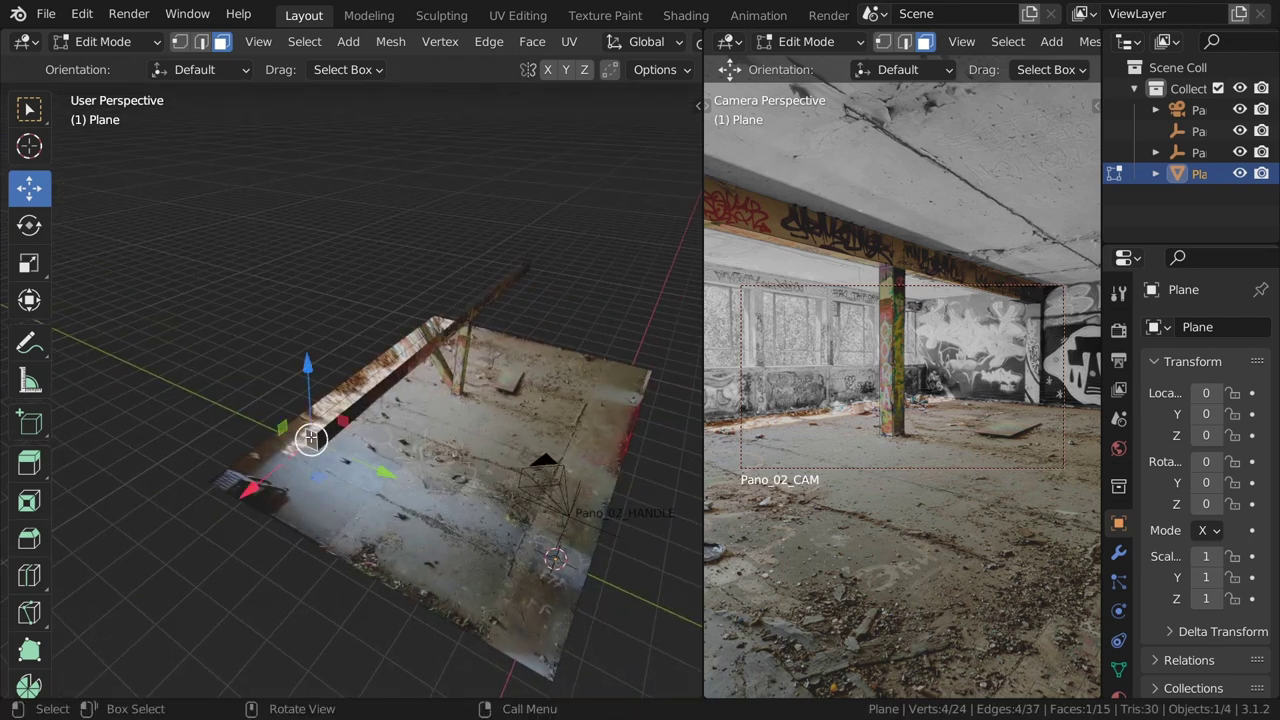
{"action": "key", "text": "x"}
{"action": "left_click", "coordinate": [311, 437]}
{"action": "middle_click_drag", "start_coordinate": [311, 437], "coordinate": [535, 457]}
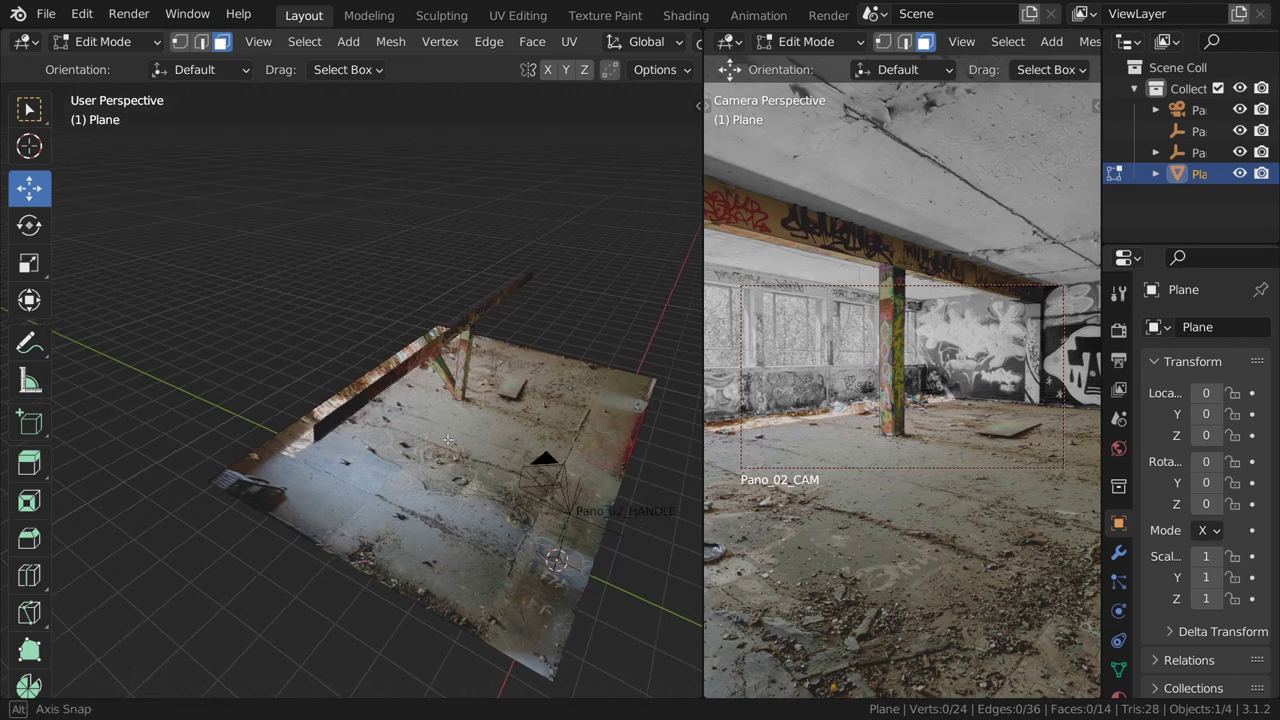
{"action": "left_click", "coordinate": [538, 457]}
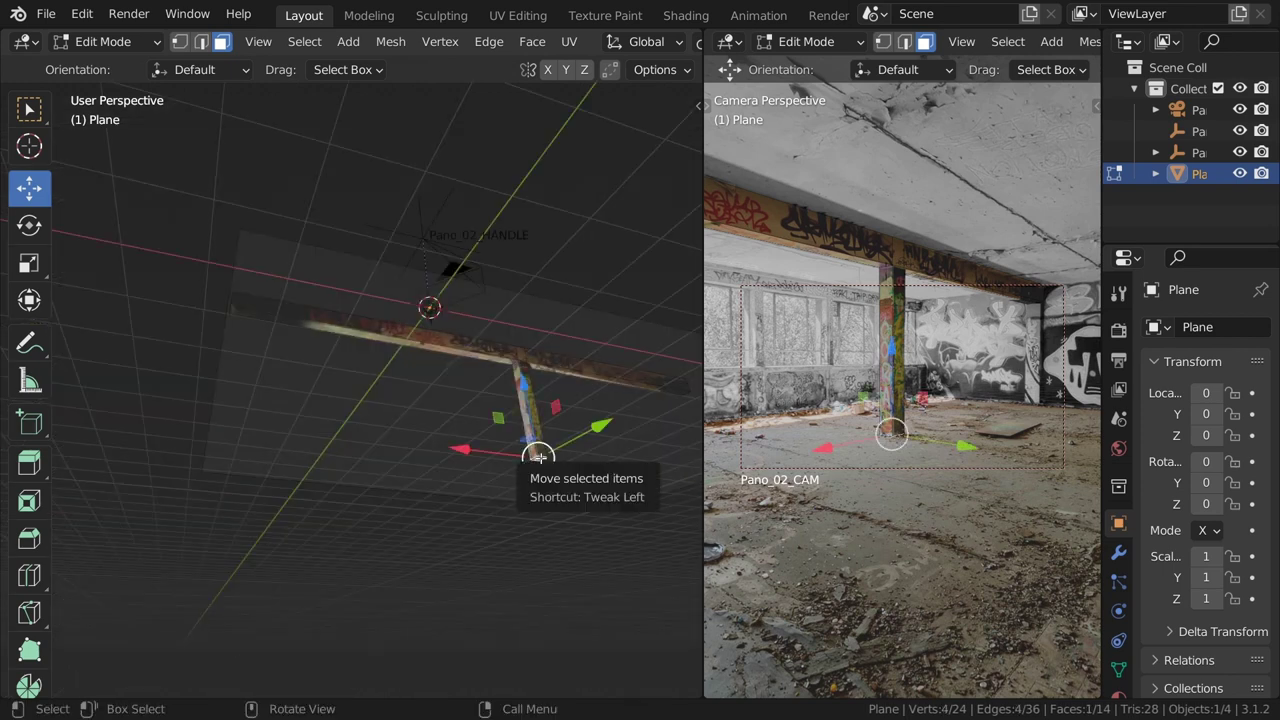
{"action": "key", "text": "x"}
{"action": "left_click", "coordinate": [541, 463]}
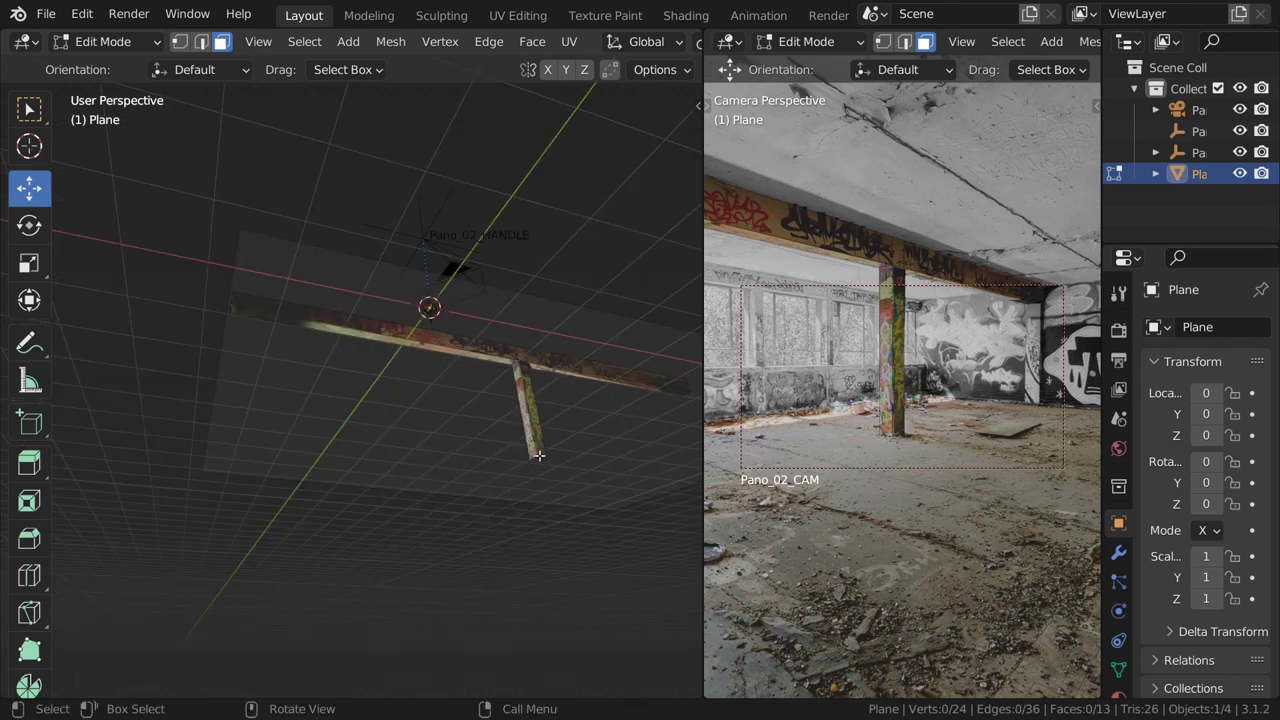
{"action": "mouse_move", "coordinate": [541, 463]}
{"action": "middle_mouse_down"}
{"action": "mouse_move", "coordinate": [505, 507]}
{"action": "mouse_move", "coordinate": [480, 500]}
{"action": "mouse_move", "coordinate": [217, 217]}
{"action": "middle_mouse_up"}
In edge select mode, select the floor's left and far outer edges
{"action": "left_click", "coordinate": [205, 47]}
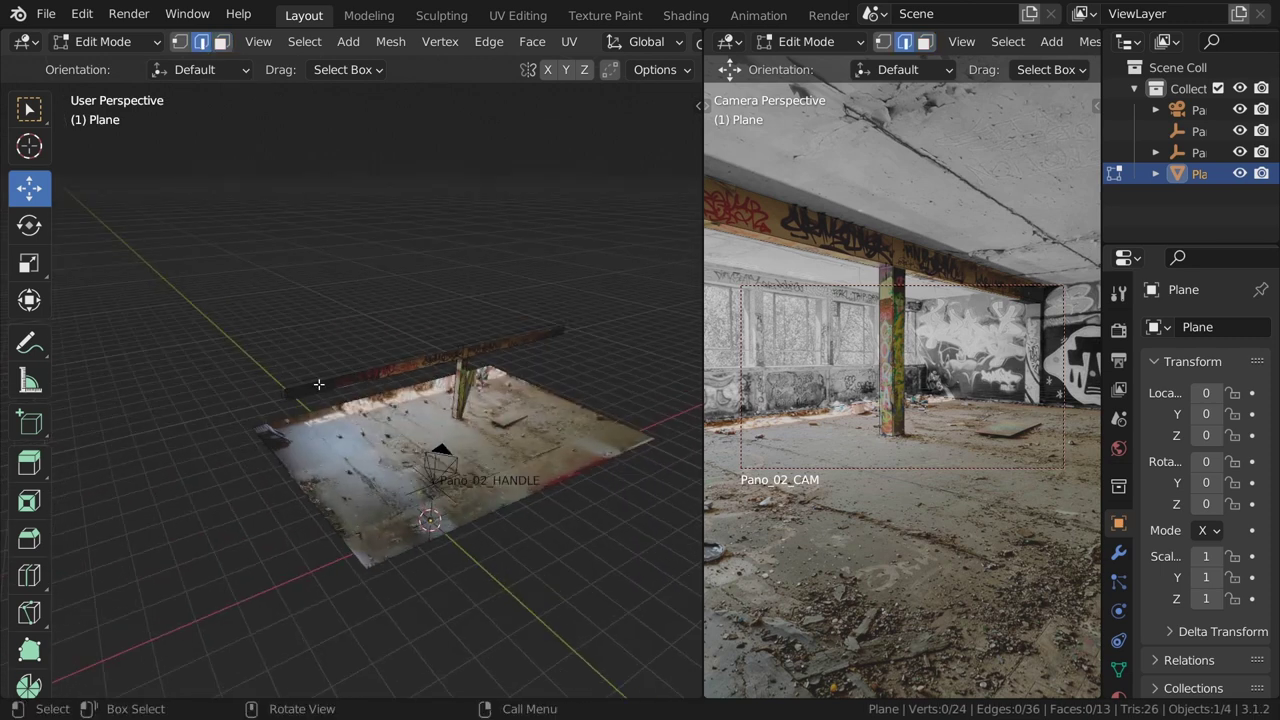
{"action": "left_click", "coordinate": [294, 469]}
{"action": "left_click", "coordinate": [597, 413], "text": "shift"}
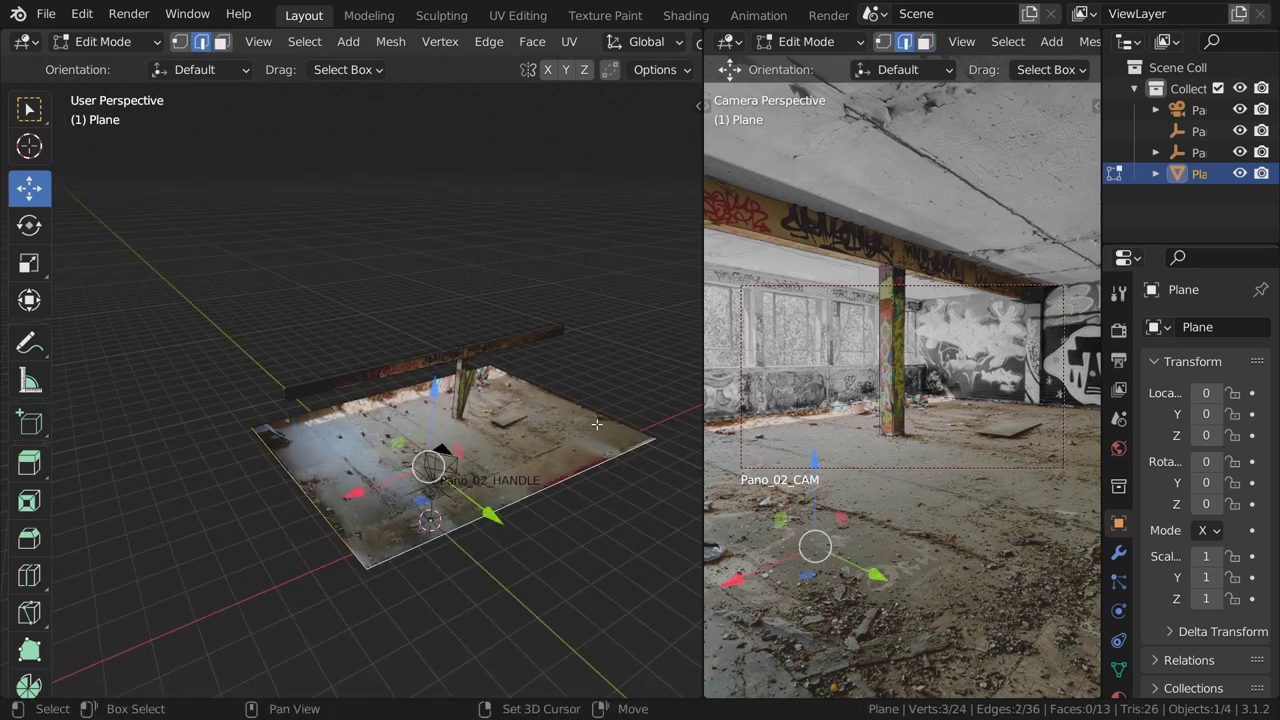
{"action": "middle_click_drag", "start_coordinate": [597, 413], "coordinate": [360, 302]}
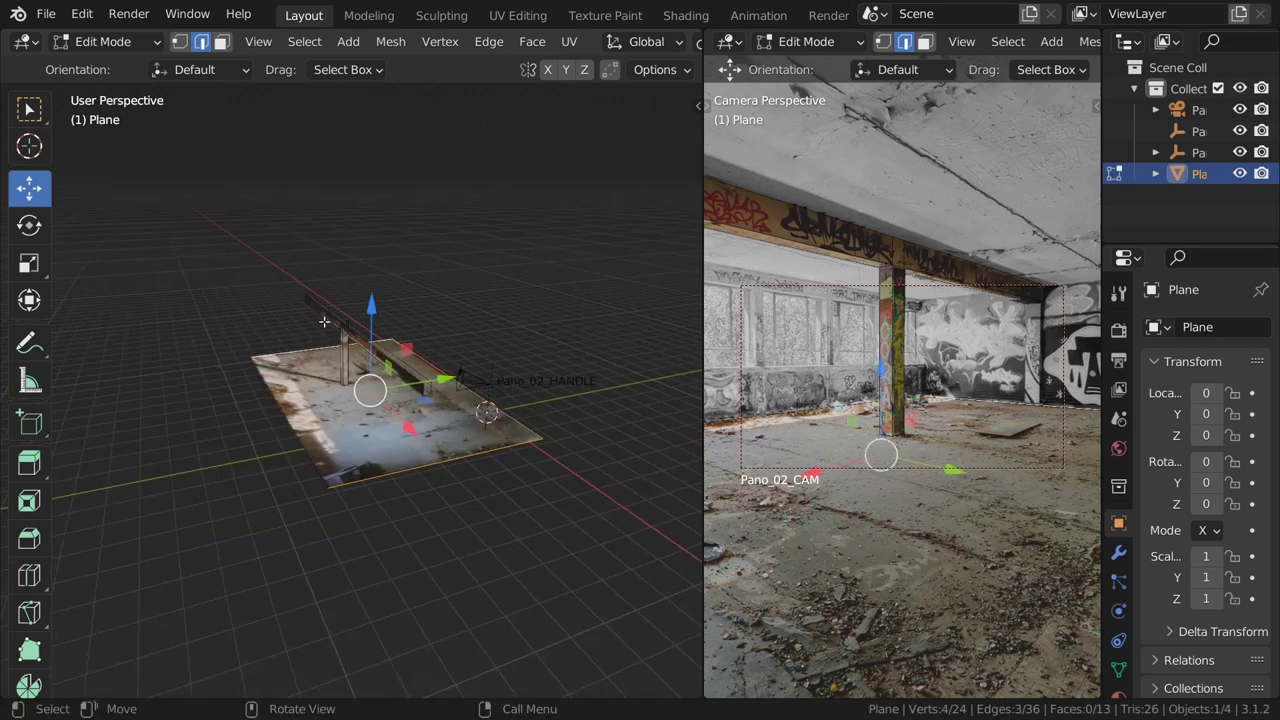
{"action": "scroll", "coordinate": [355, 350], "scroll_direction": "up", "scroll_amount": 2}
{"action": "scroll", "coordinate": [348, 410], "scroll_direction": "up", "scroll_amount": 1}
{"action": "scroll", "coordinate": [341, 461], "scroll_direction": "up", "scroll_amount": 1}
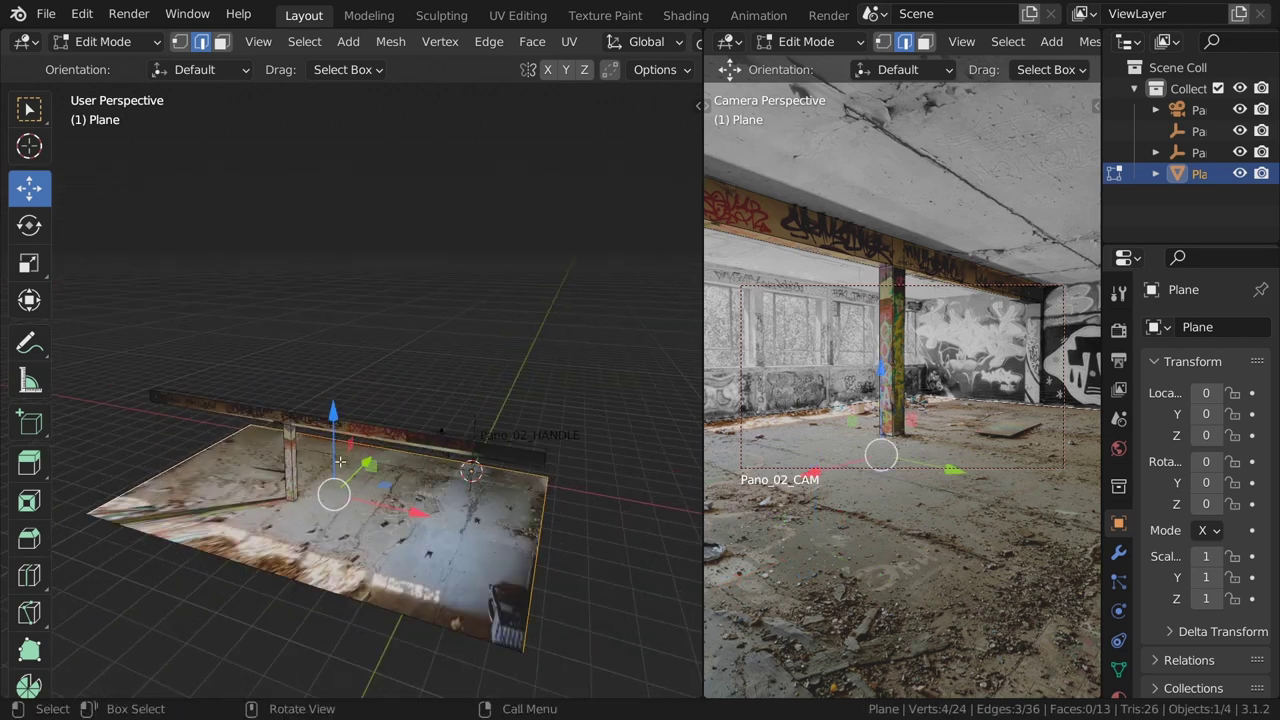
Extrude the selected floor edges straight up about 3.2 m into walls, then return to Object Mode
{"action": "key", "text": "e"}
{"action": "key", "text": "z"}
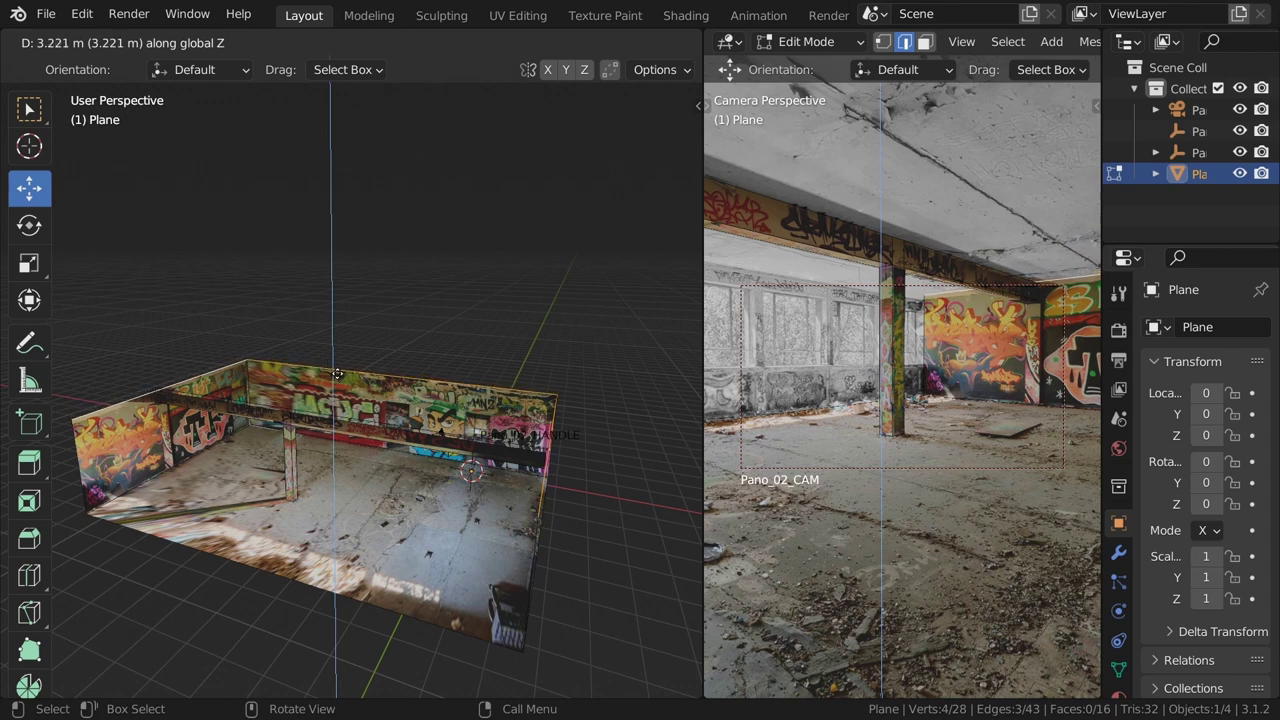
{"action": "left_click", "coordinate": [338, 374]}
{"action": "mouse_move", "coordinate": [338, 378]}
{"action": "middle_mouse_down"}
{"action": "mouse_move", "coordinate": [449, 432]}
{"action": "mouse_move", "coordinate": [311, 413]}
{"action": "mouse_move", "coordinate": [381, 421]}
{"action": "middle_mouse_up"}
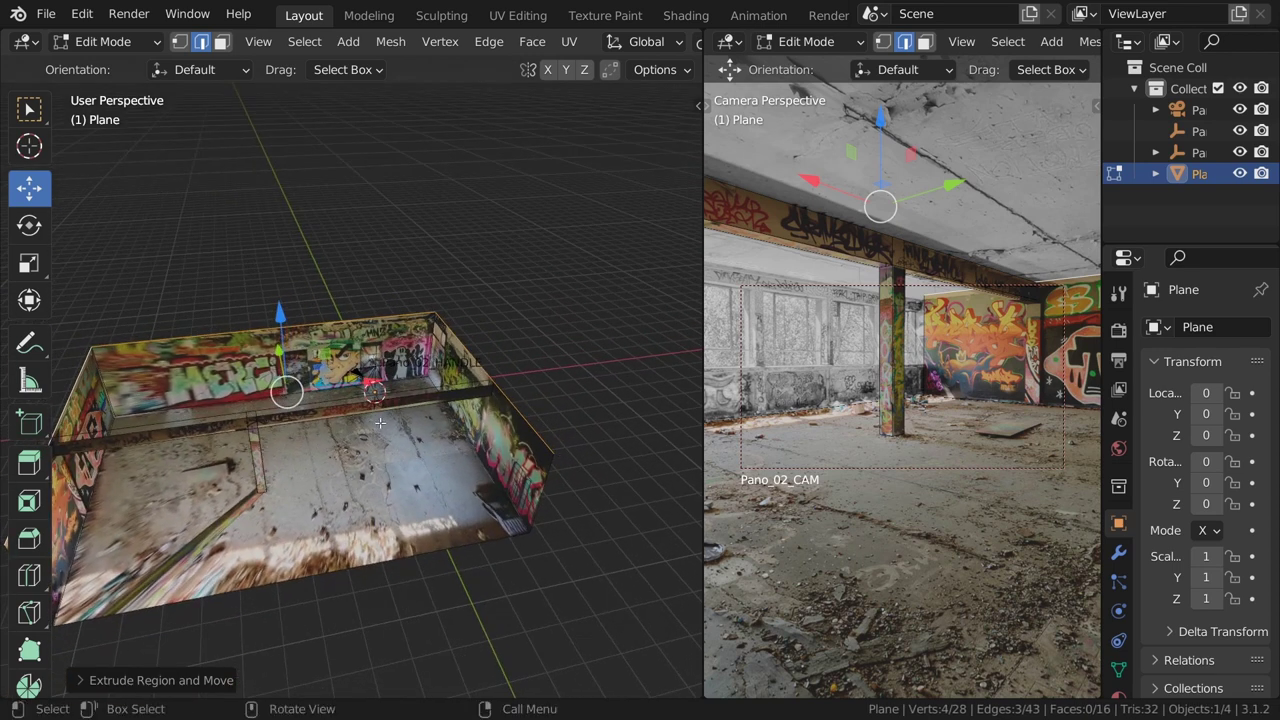
{"action": "key", "text": "Tab"}
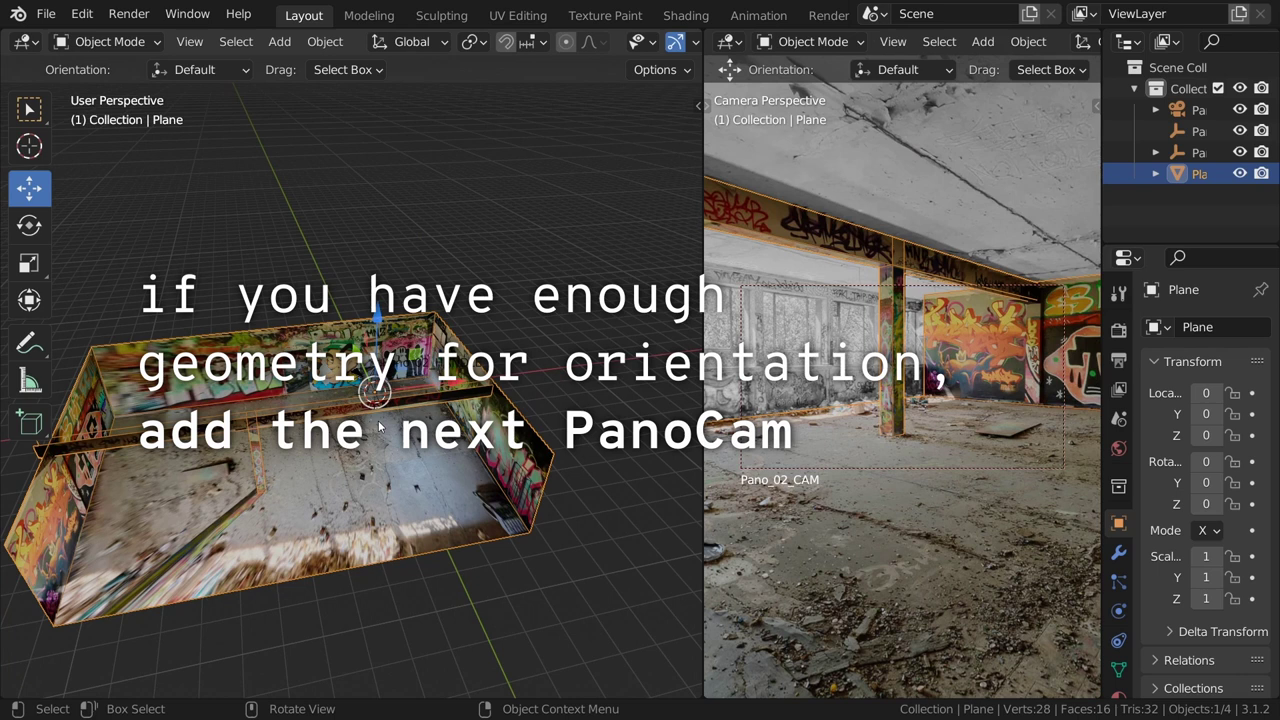
Save the file and frame the room model in top orthographic view
{"action": "key", "text": "KP_7"}
{"action": "key", "text": "ctrl+s"}
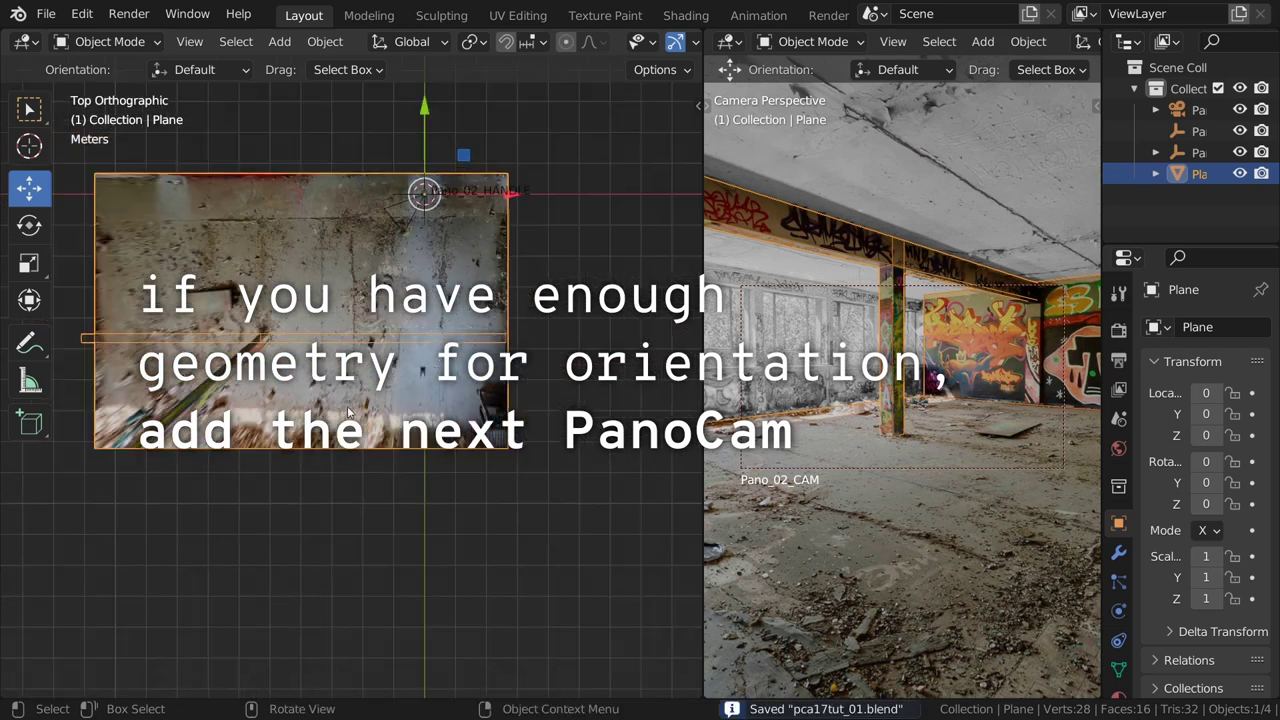
{"action": "key", "text": "KP_Decimal"}
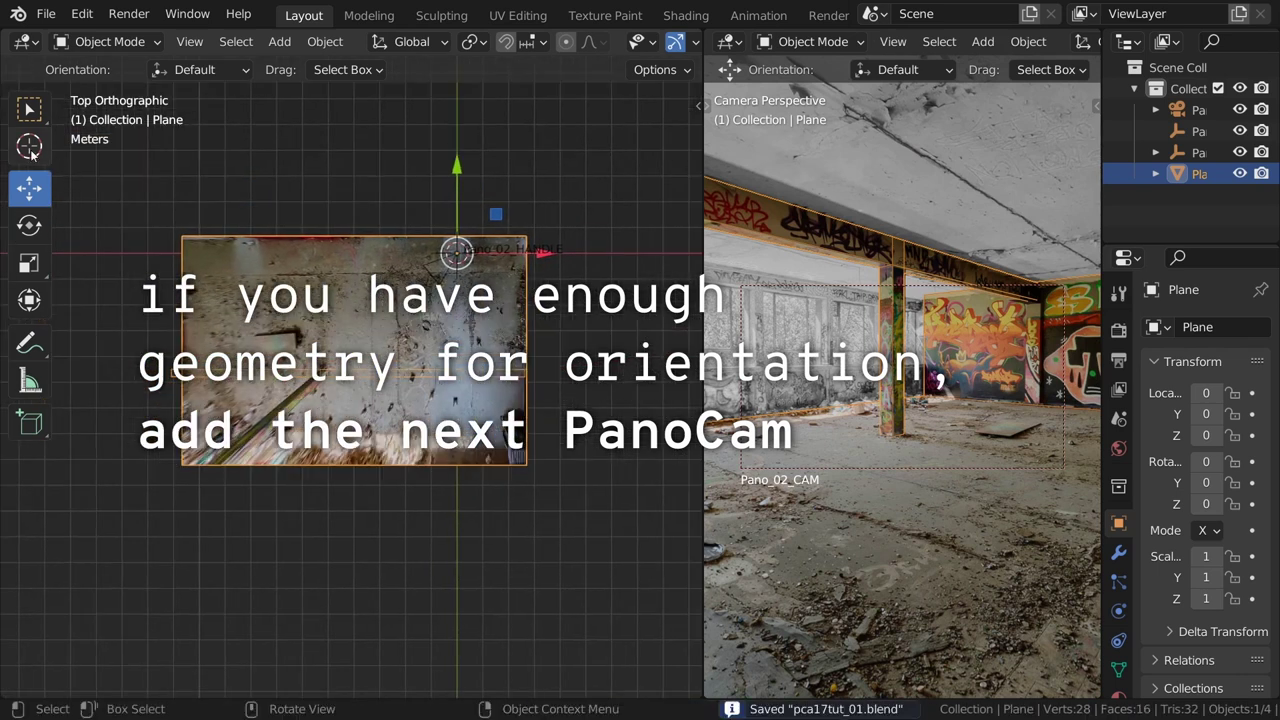
{"action": "left_click", "coordinate": [30, 147]}
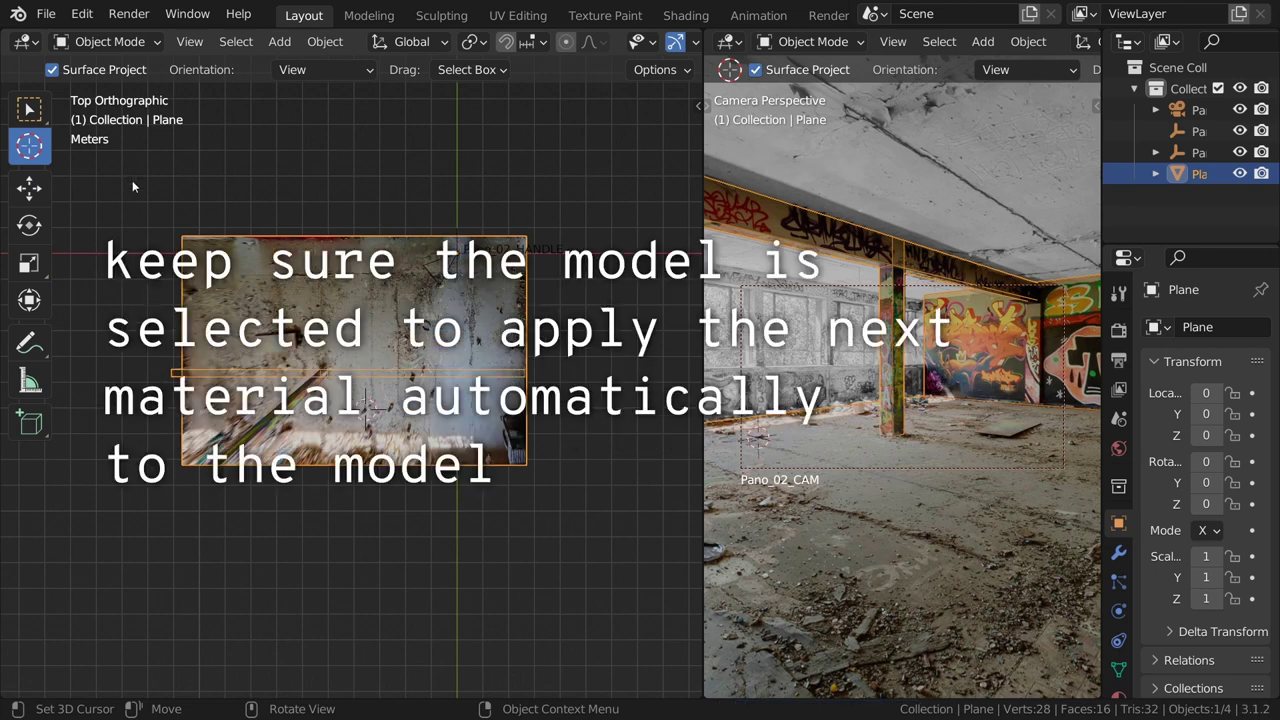
{"action": "left_click", "coordinate": [29, 110]}
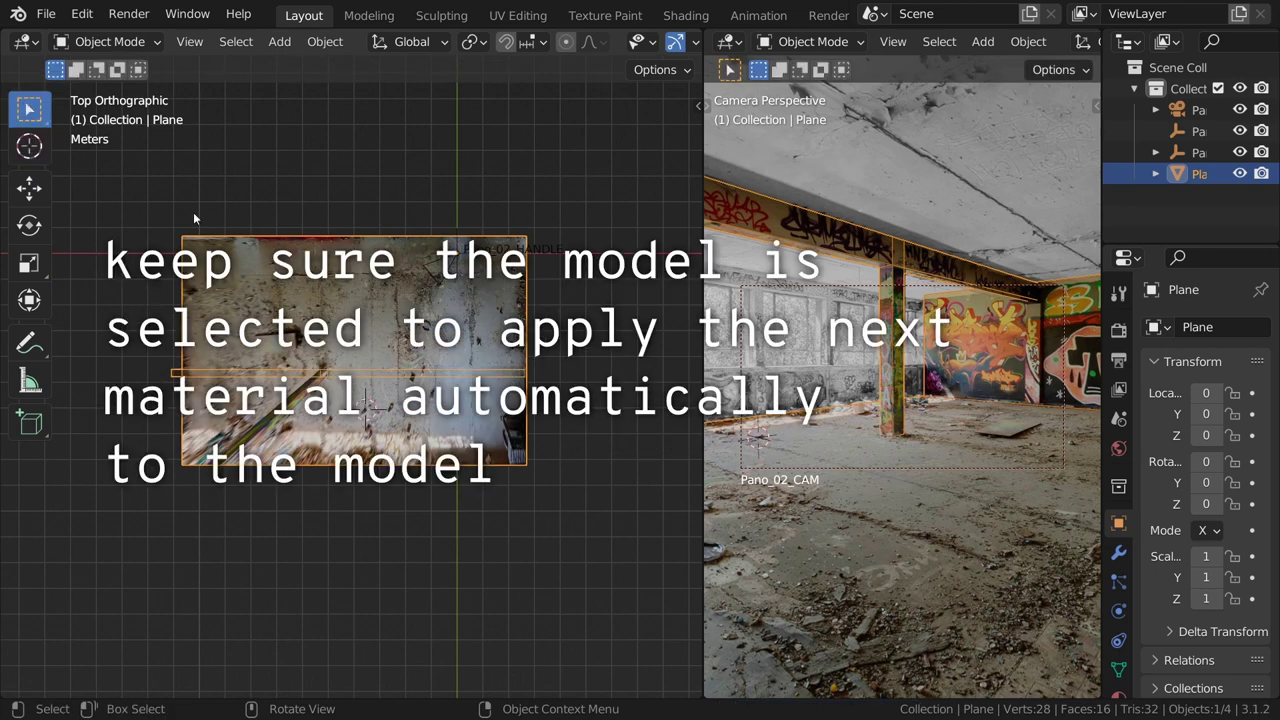
{"action": "middle_click_drag", "start_coordinate": [373, 280], "coordinate": [315, 288], "text": "shift"}
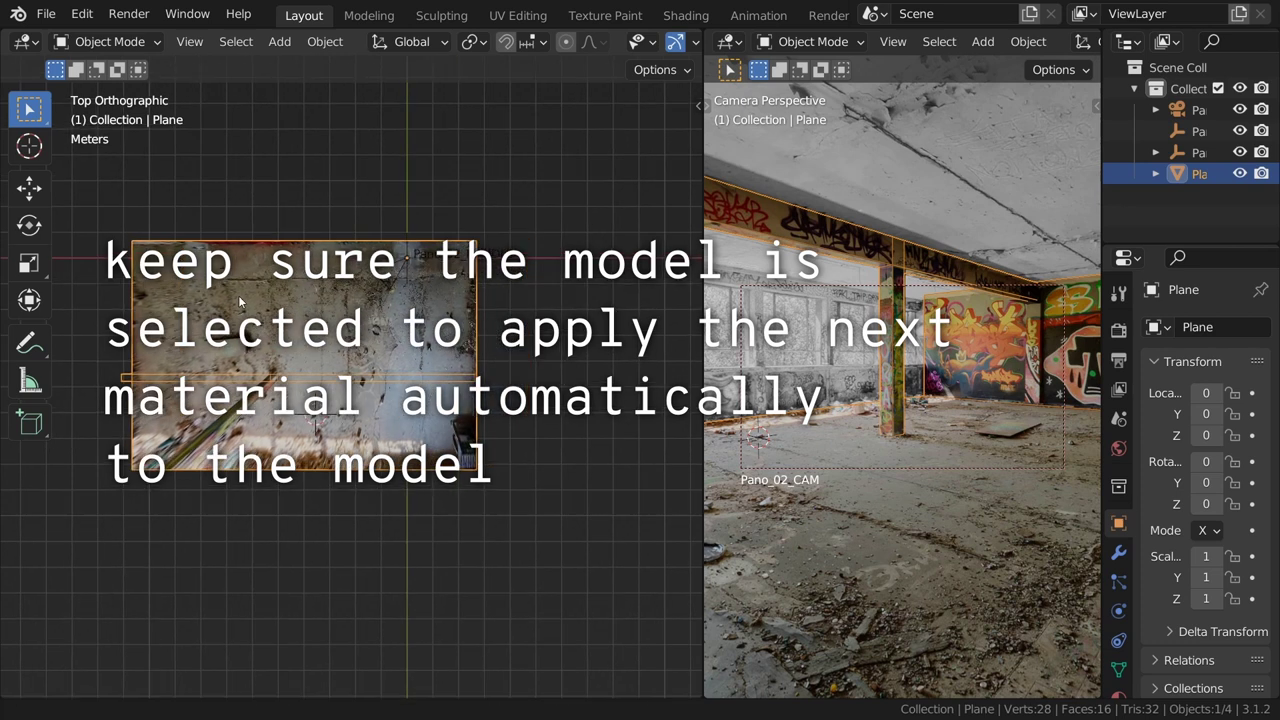
In the PanoCamAdder+ panel, start a new panorama camera named Pano_04
{"action": "key", "text": "n"}
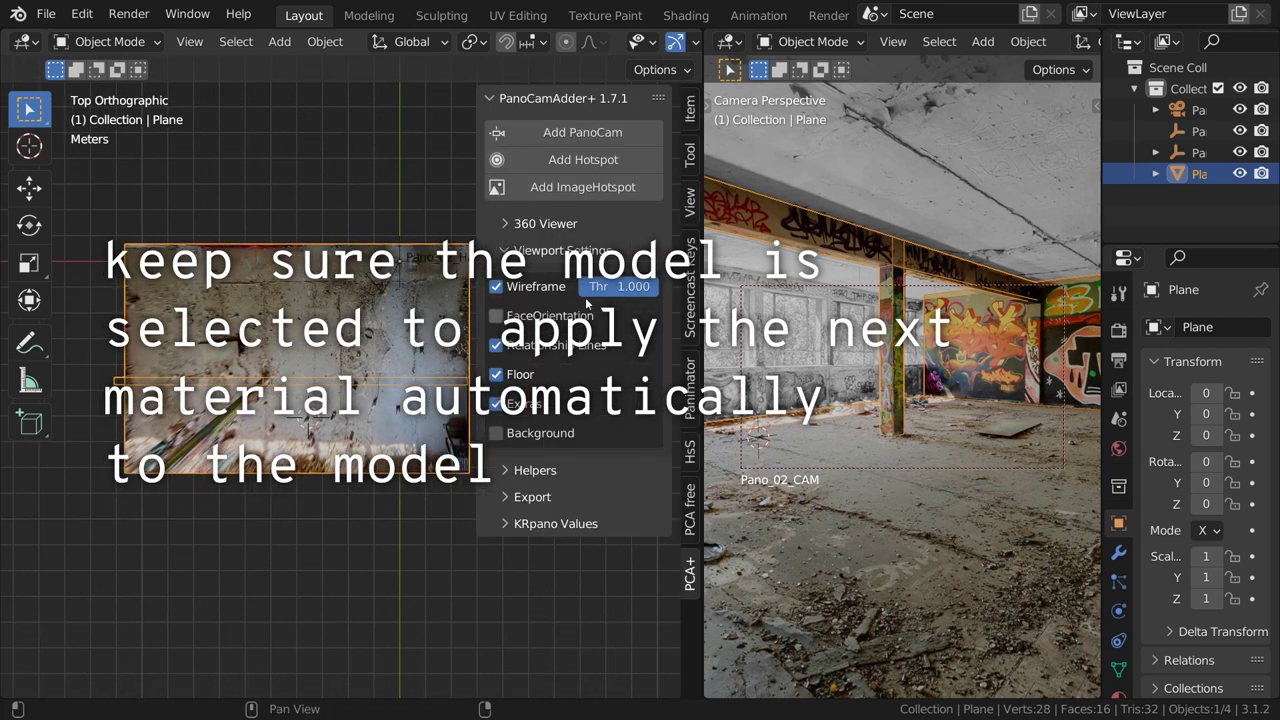
{"action": "left_click", "coordinate": [557, 251]}
{"action": "left_click", "coordinate": [560, 131]}
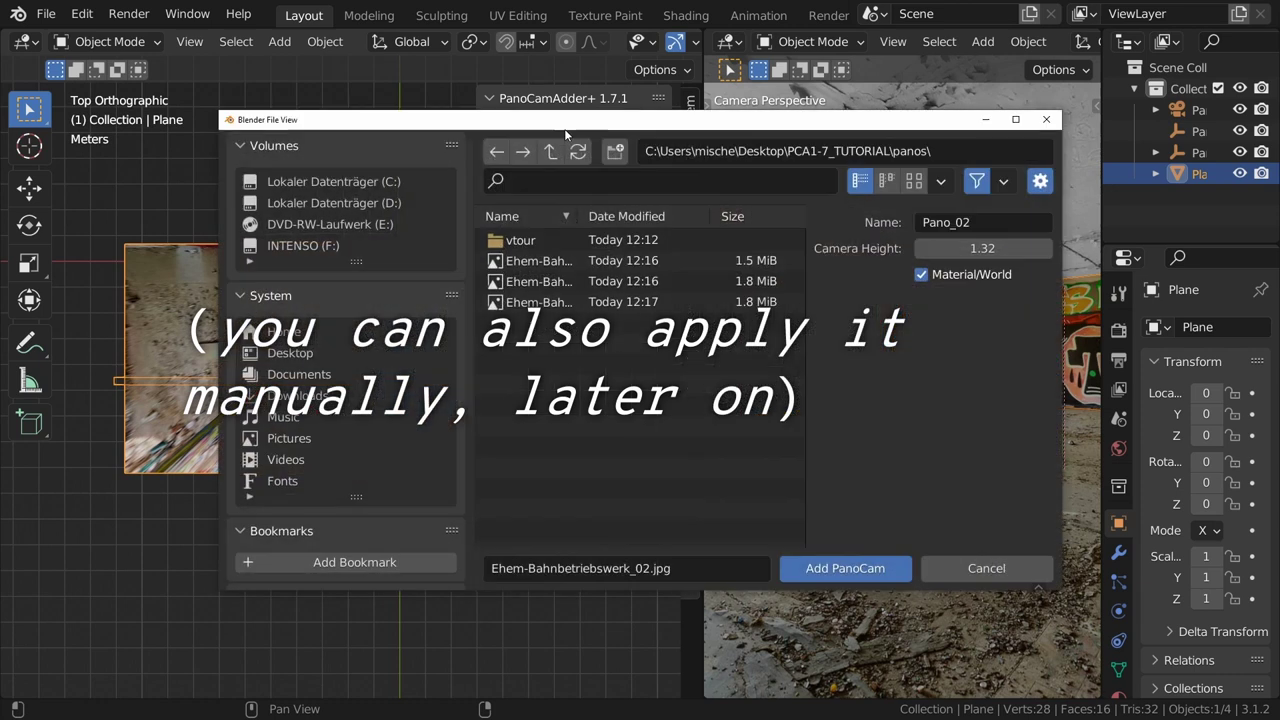
{"action": "left_click", "coordinate": [985, 222]}
{"action": "left_click", "coordinate": [985, 222]}
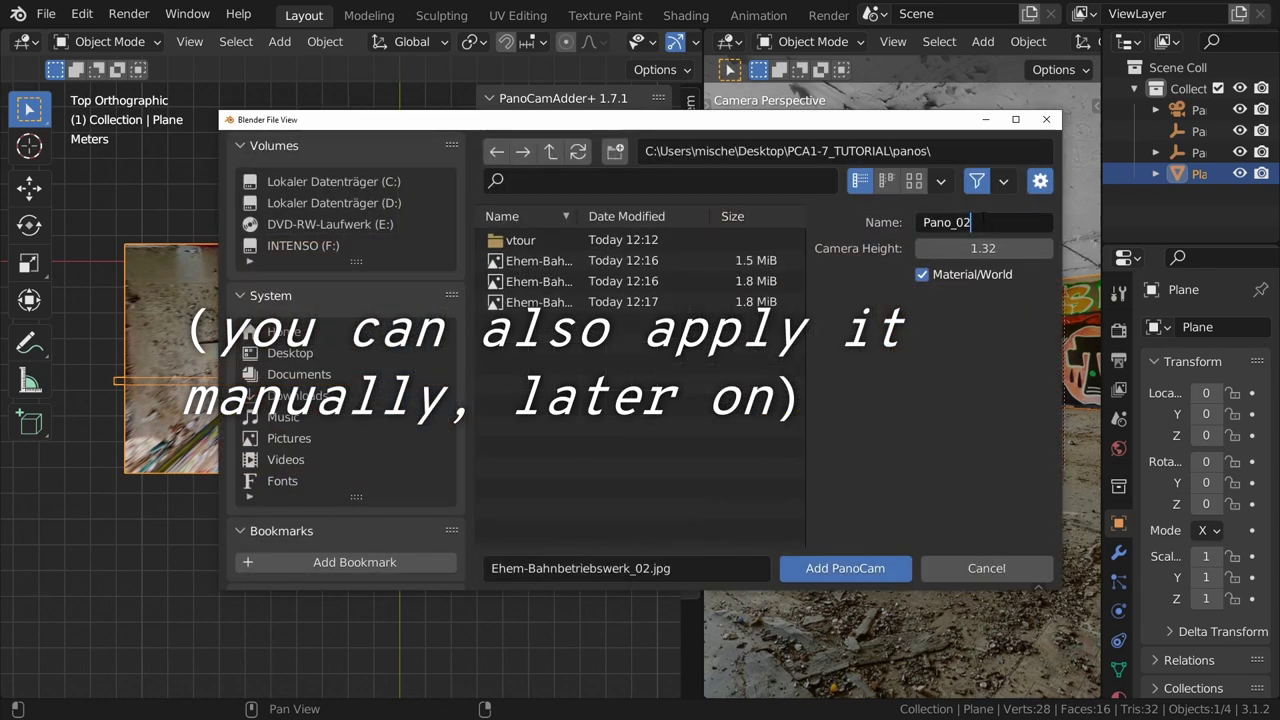
{"action": "type", "text": "4"}
{"action": "key", "text": "Return"}
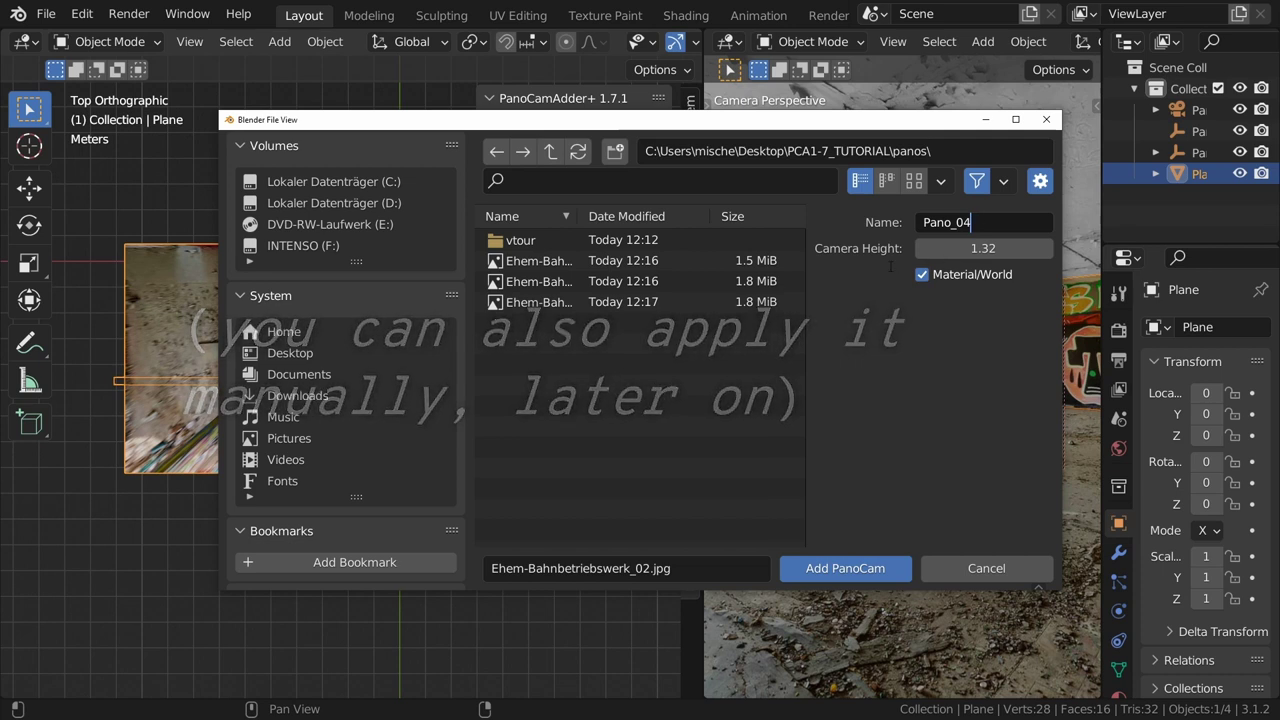
Create Pano_04 from Ehem-Bahnbetriebswerk_04.jpg and maximize the top viewport
{"action": "left_click", "coordinate": [600, 284]}
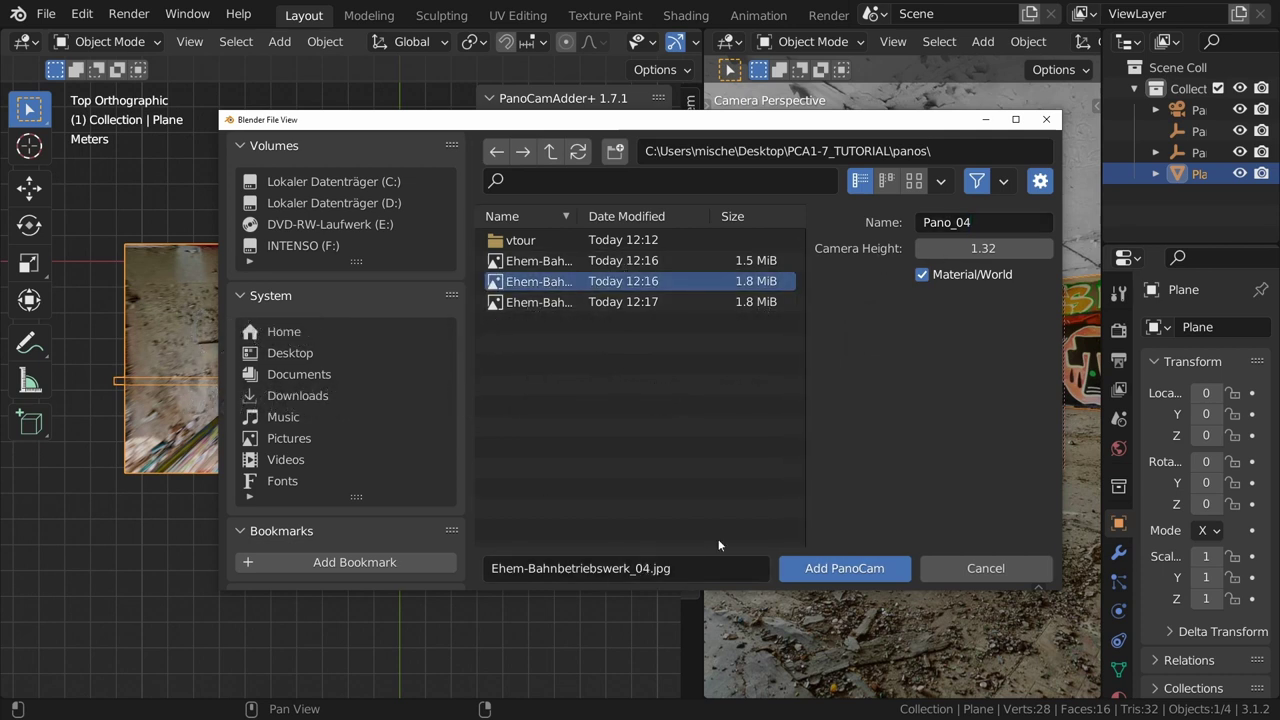
{"action": "left_click", "coordinate": [870, 569]}
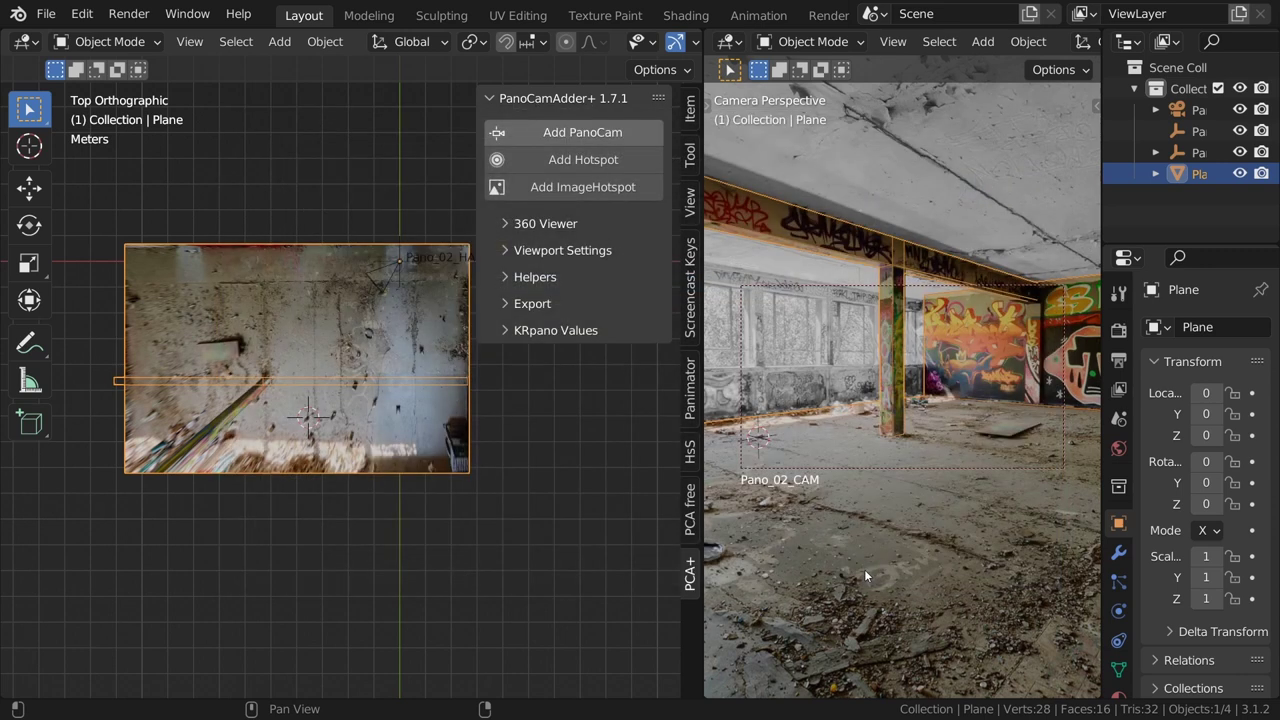
{"action": "scroll", "coordinate": [377, 497], "scroll_direction": "up", "scroll_amount": 4}
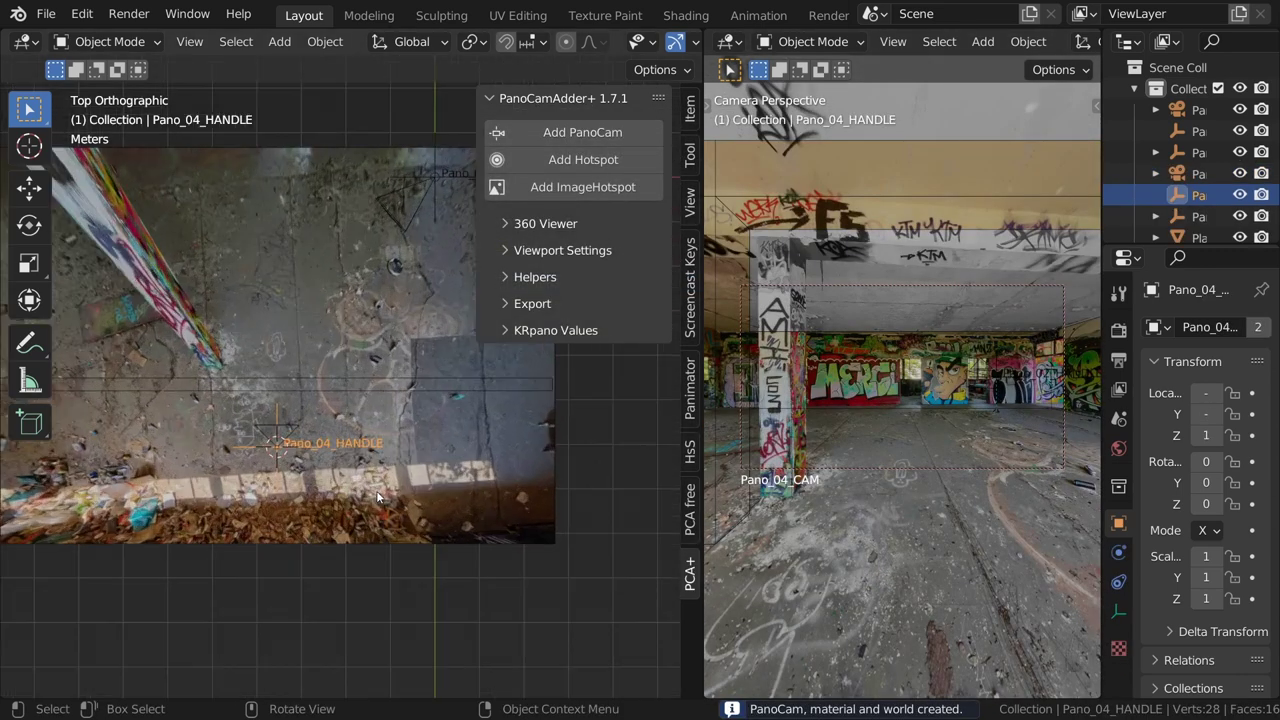
{"action": "scroll", "coordinate": [367, 487], "scroll_direction": "down", "scroll_amount": 1}
{"action": "key", "text": "n"}
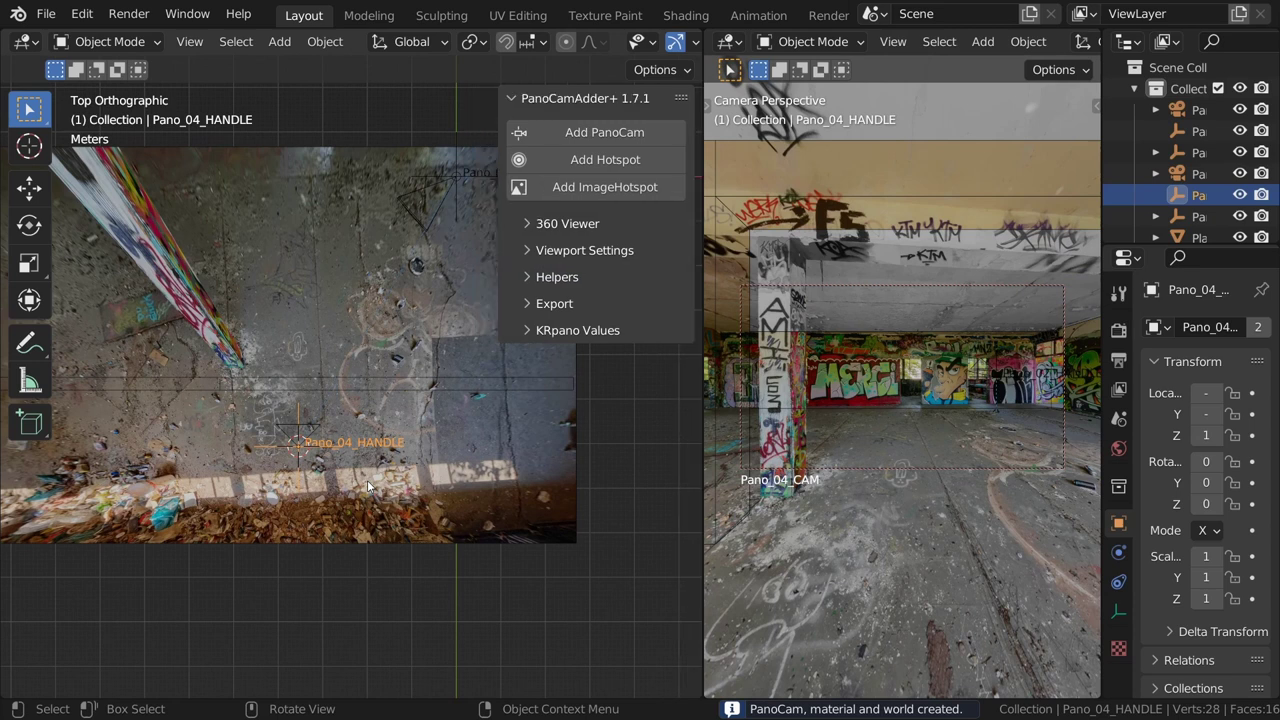
{"action": "key", "text": "ctrl+space"}
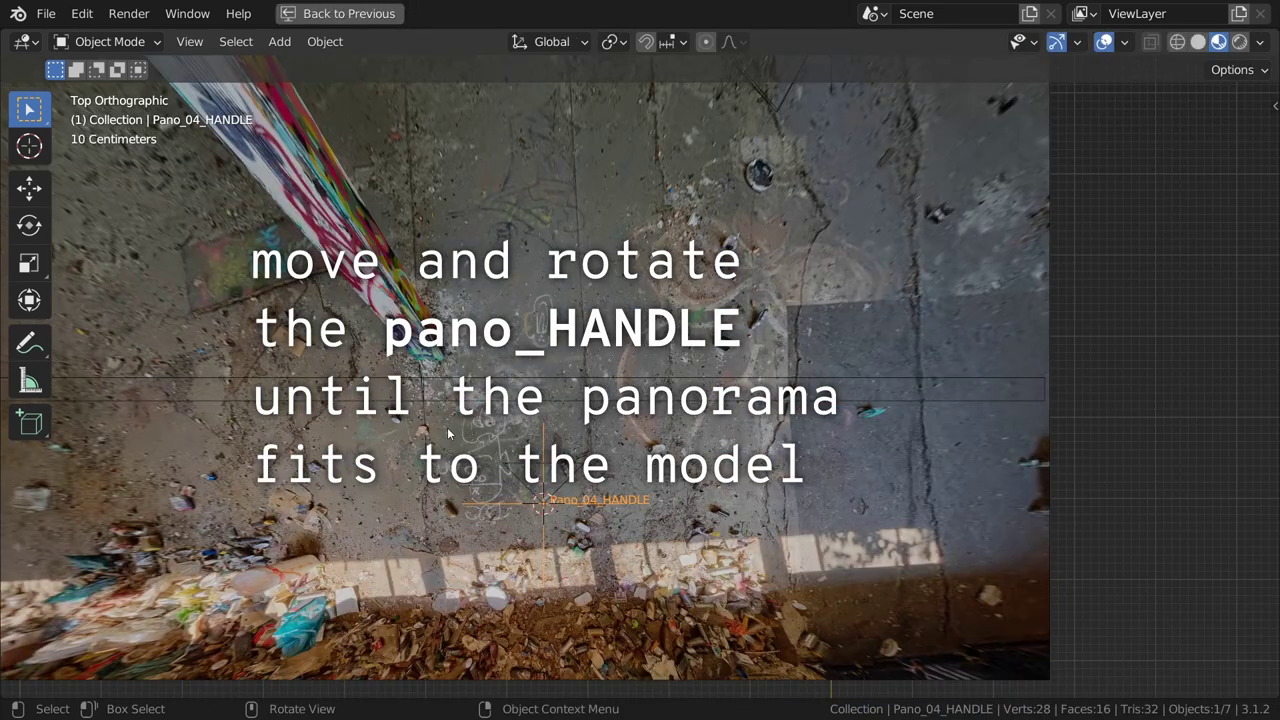
Move Pano_04_HANDLE into the room, rotate it around Z, and fine-tune its position
{"action": "scroll", "coordinate": [368, 481], "scroll_direction": "down", "scroll_amount": 3}
{"action": "middle_click_drag", "start_coordinate": [566, 400], "coordinate": [512, 392], "text": "shift"}
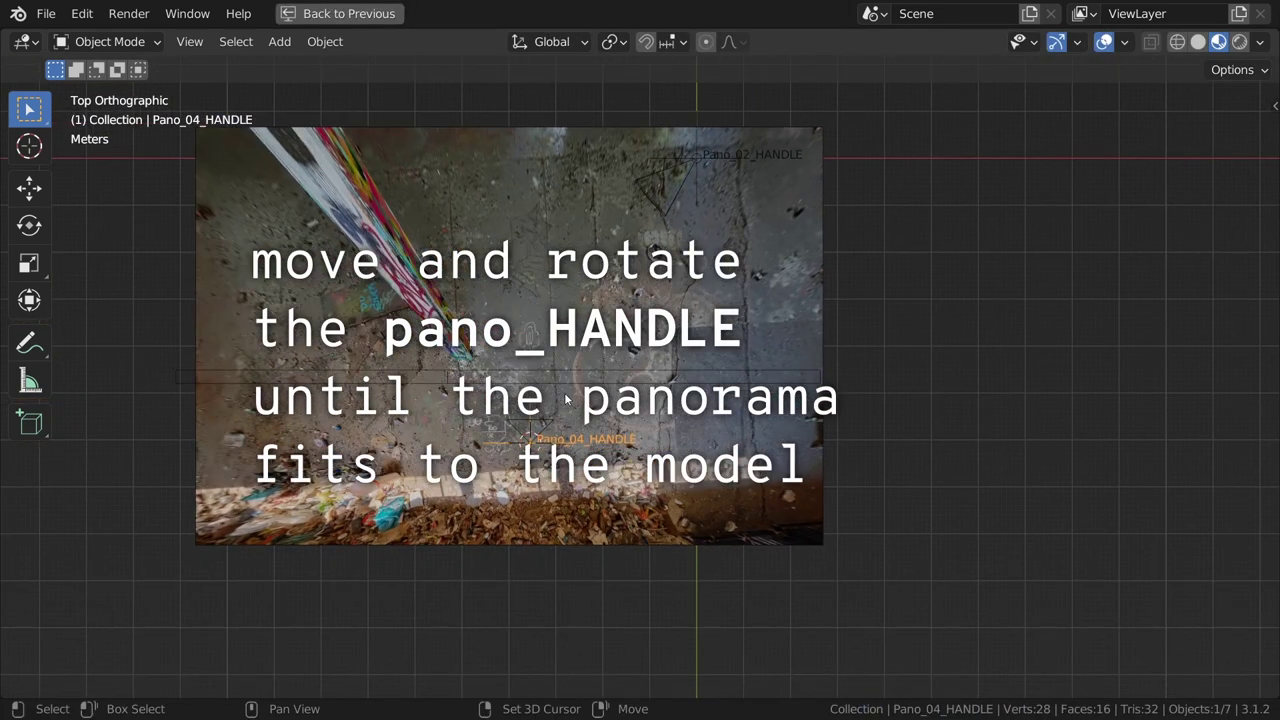
{"action": "key", "text": "g"}
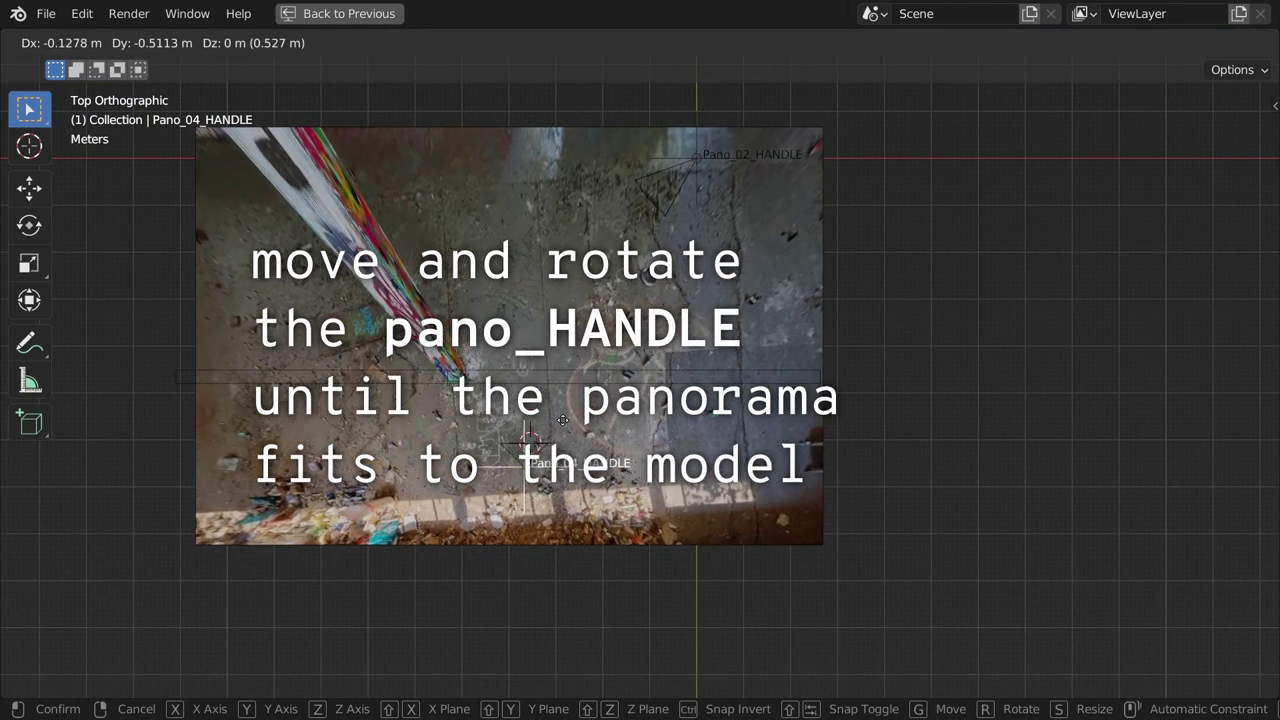
{"action": "left_click", "coordinate": [564, 425]}
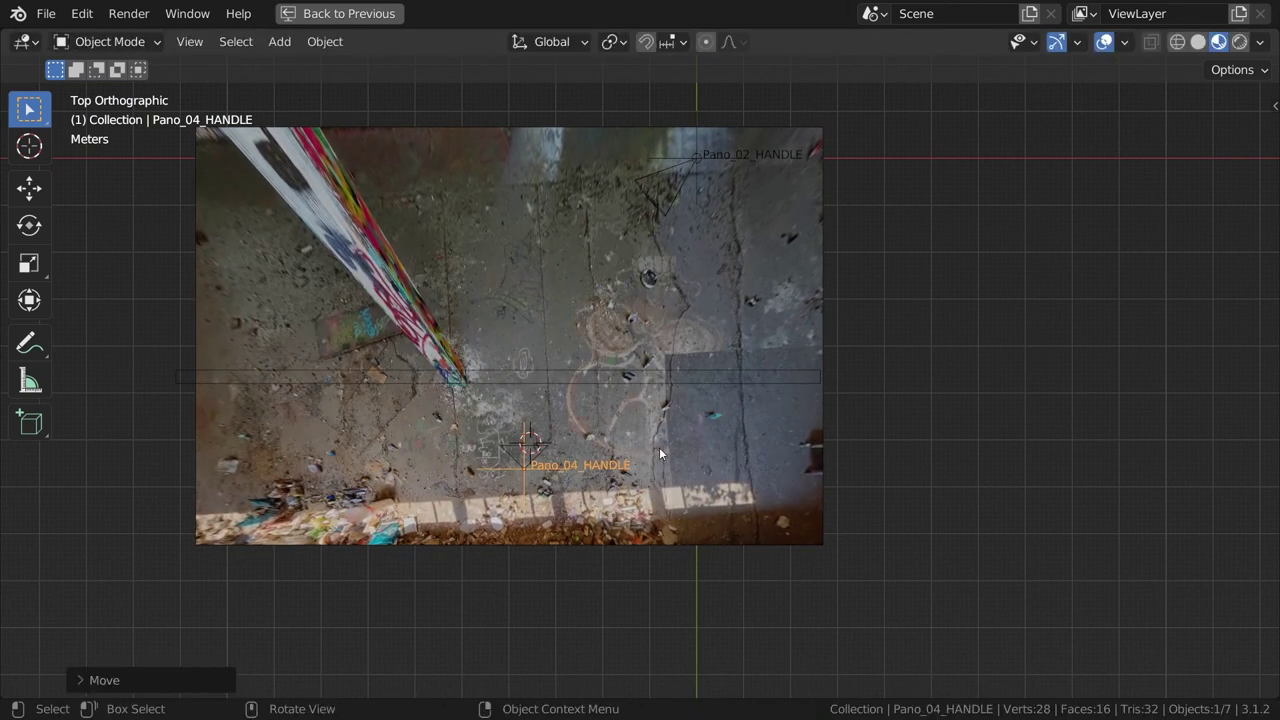
{"action": "key", "text": "r"}
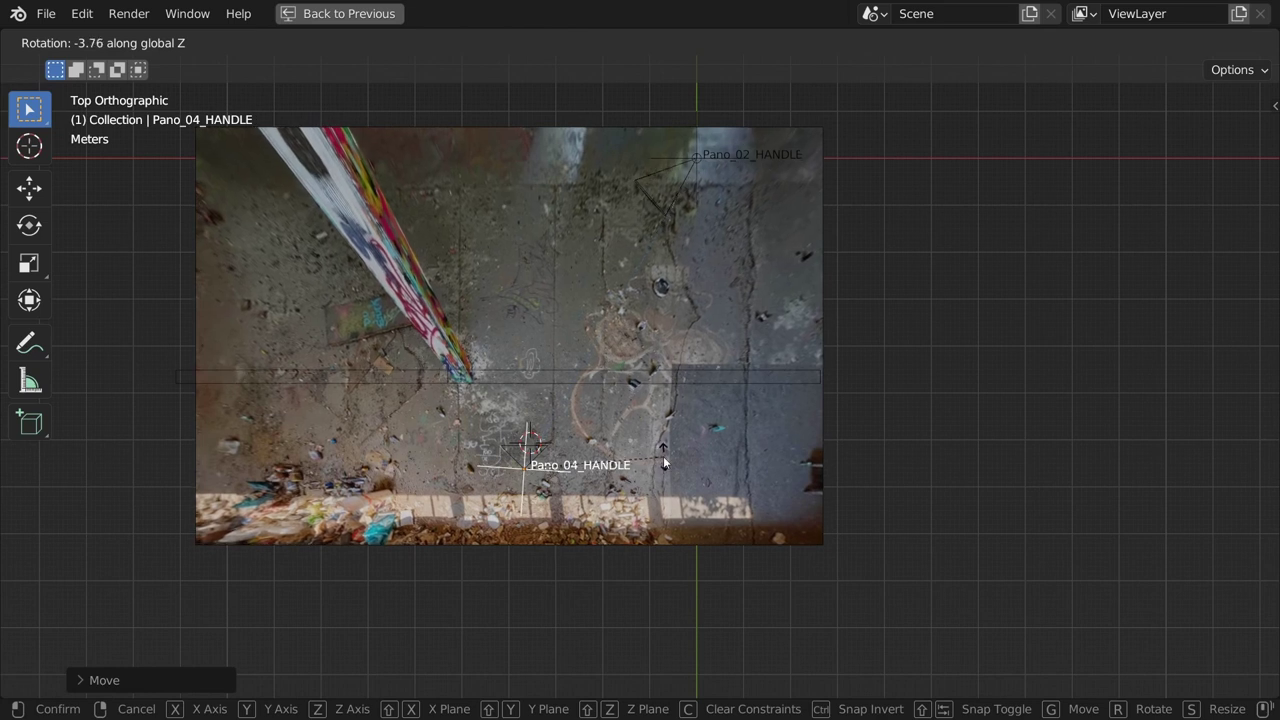
{"action": "left_click", "coordinate": [665, 462]}
{"action": "key", "text": "g"}
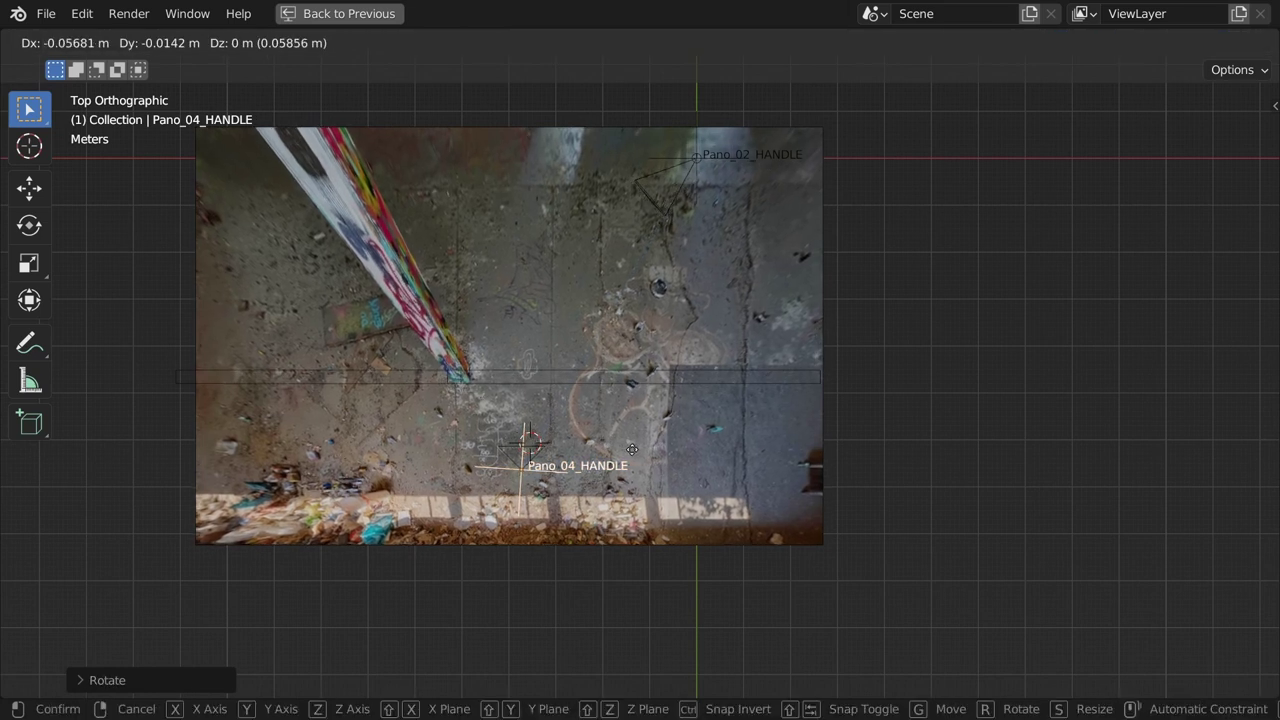
{"action": "left_click", "coordinate": [628, 450]}
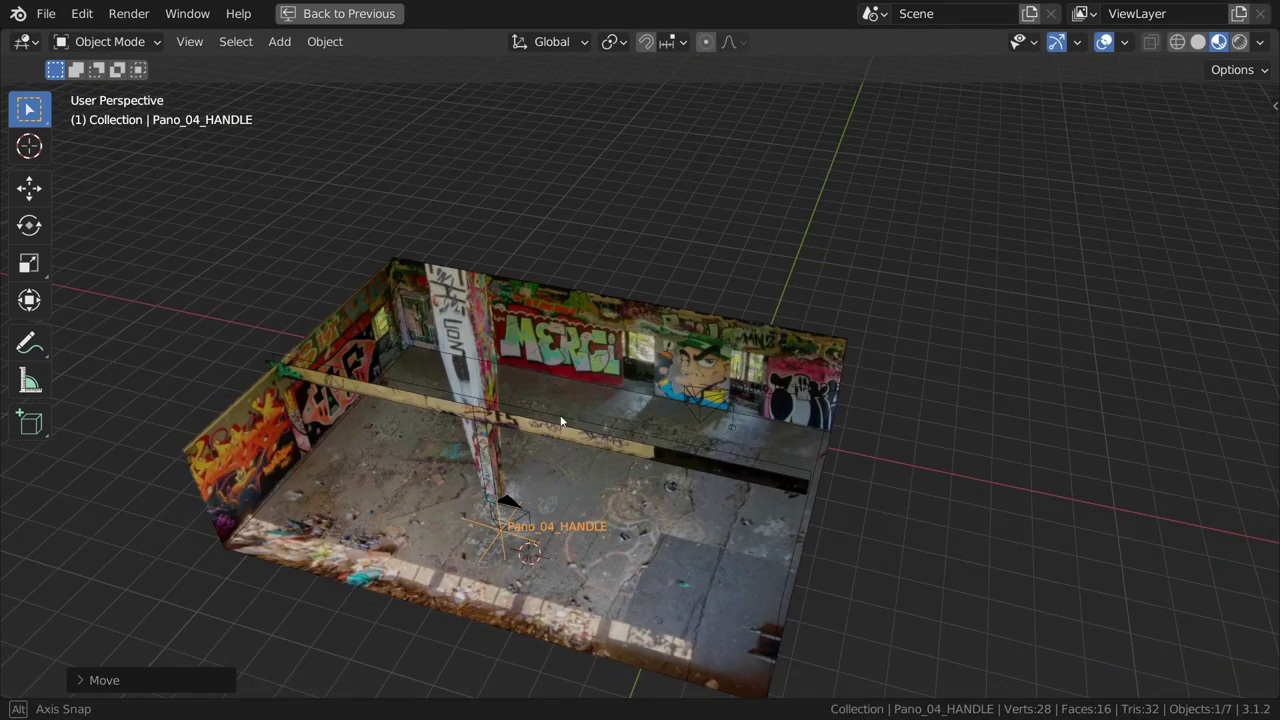
Orbit the view in perspective to check Pano_04's fit on the room
{"action": "mouse_move", "coordinate": [585, 358]}
{"action": "middle_mouse_down"}
{"action": "mouse_move", "coordinate": [597, 356]}
{"action": "mouse_move", "coordinate": [560, 408]}
{"action": "mouse_move", "coordinate": [581, 335]}
{"action": "mouse_move", "coordinate": [573, 410]}
{"action": "mouse_move", "coordinate": [604, 461]}
{"action": "mouse_move", "coordinate": [592, 473]}
{"action": "mouse_move", "coordinate": [544, 436]}
{"action": "mouse_move", "coordinate": [566, 425]}
{"action": "middle_mouse_up"}
{"action": "scroll", "coordinate": [573, 410], "scroll_direction": "up", "scroll_amount": 3}
{"action": "scroll", "coordinate": [544, 436], "scroll_direction": "down", "scroll_amount": 2}
{"action": "mouse_move", "coordinate": [566, 418]}
{"action": "middle_mouse_down"}
{"action": "mouse_move", "coordinate": [649, 409]}
{"action": "mouse_move", "coordinate": [598, 433]}
{"action": "middle_mouse_up"}
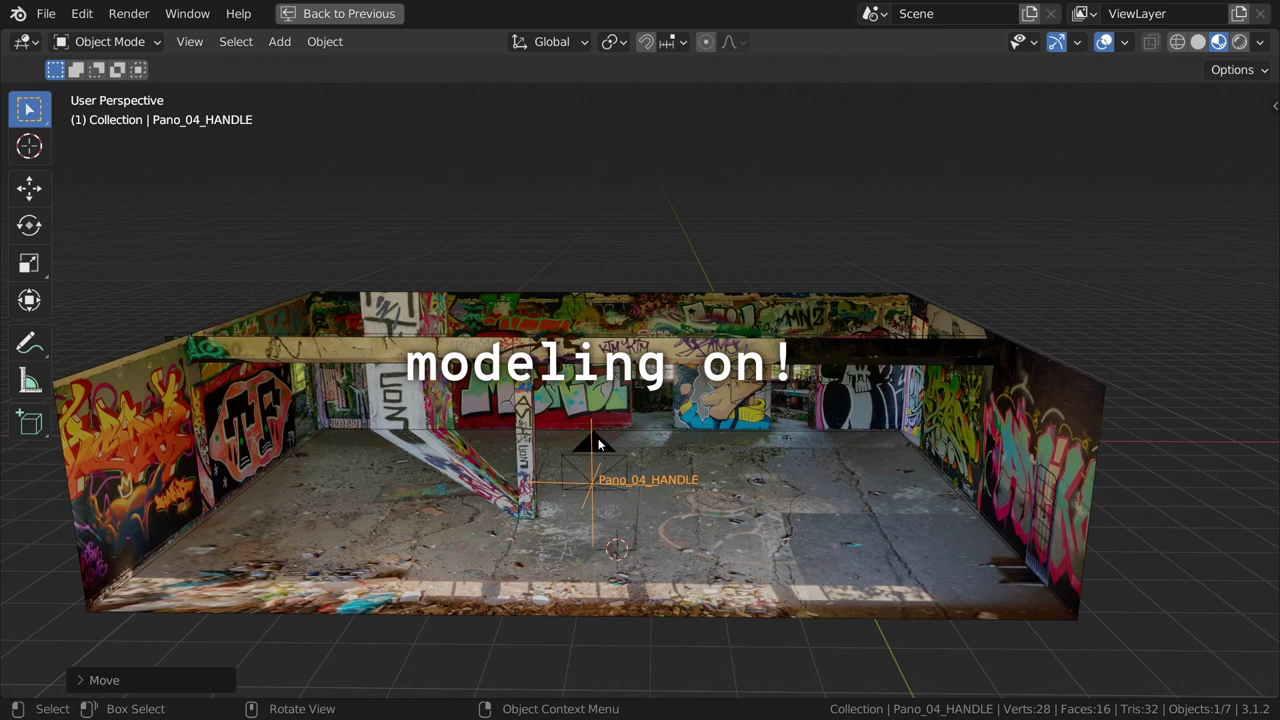
Select the room Plane, enter Edit Mode, and switch to front orthographic view
{"action": "left_click", "coordinate": [618, 368]}
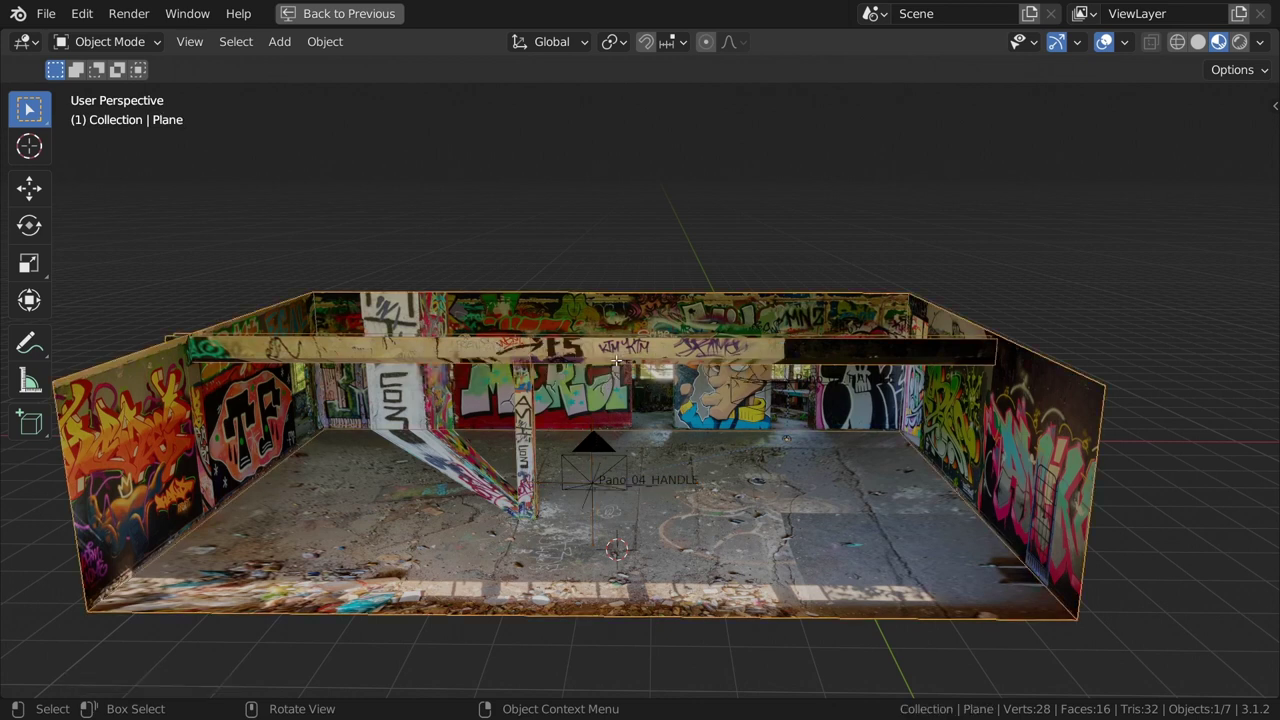
{"action": "key", "text": "Tab"}
{"action": "key", "text": "KP_1"}
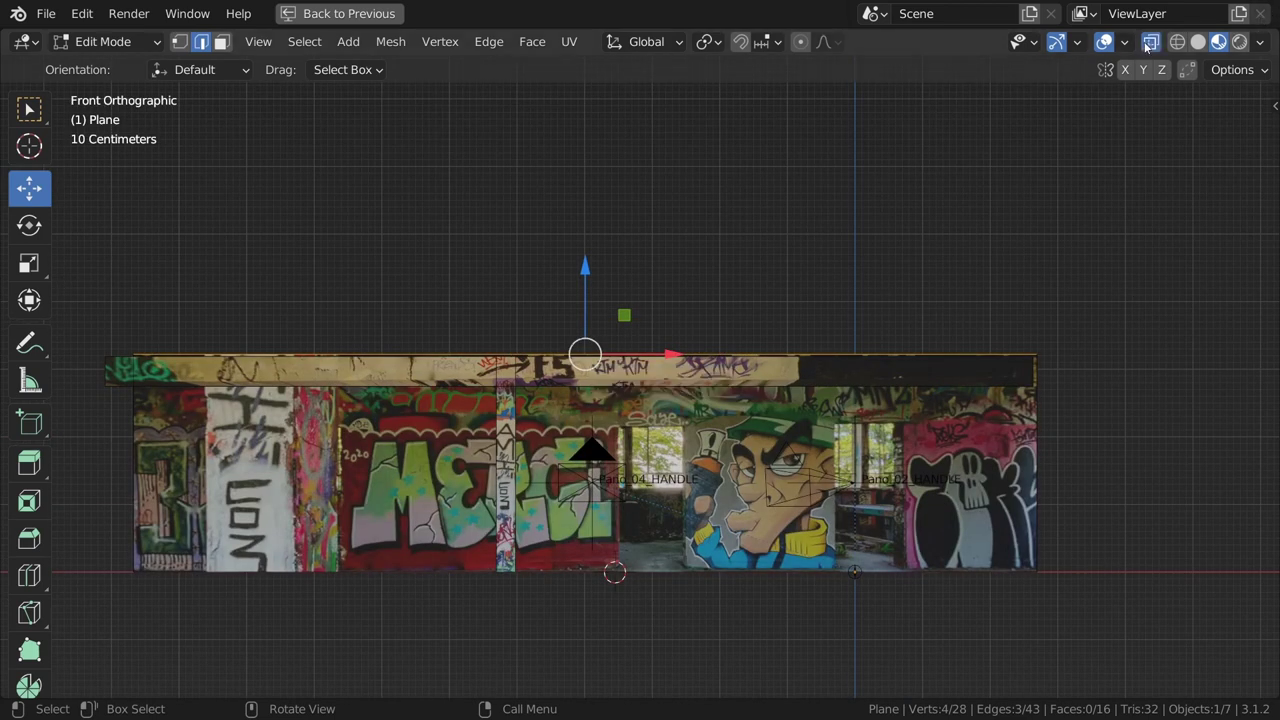
In vertex select, box-select the room's top strip and raise it upward
{"action": "left_click", "coordinate": [181, 42]}
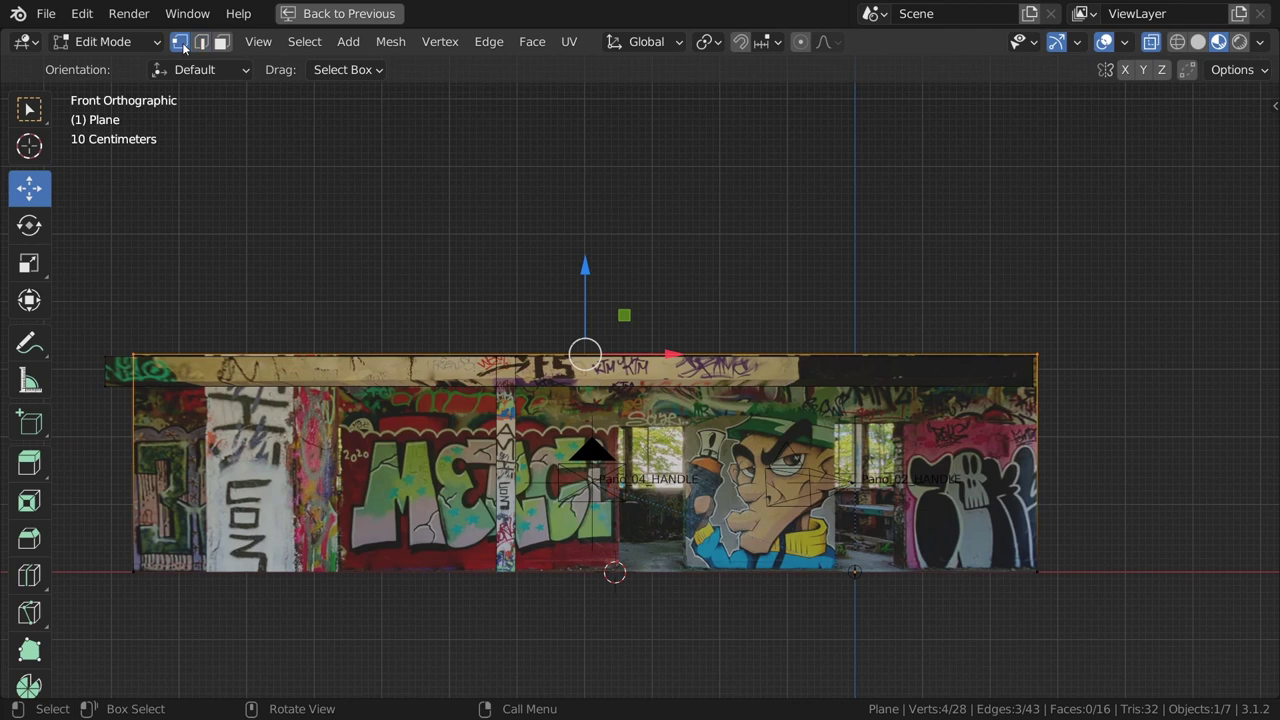
{"action": "key", "text": "a"}
{"action": "key", "text": "alt+a"}
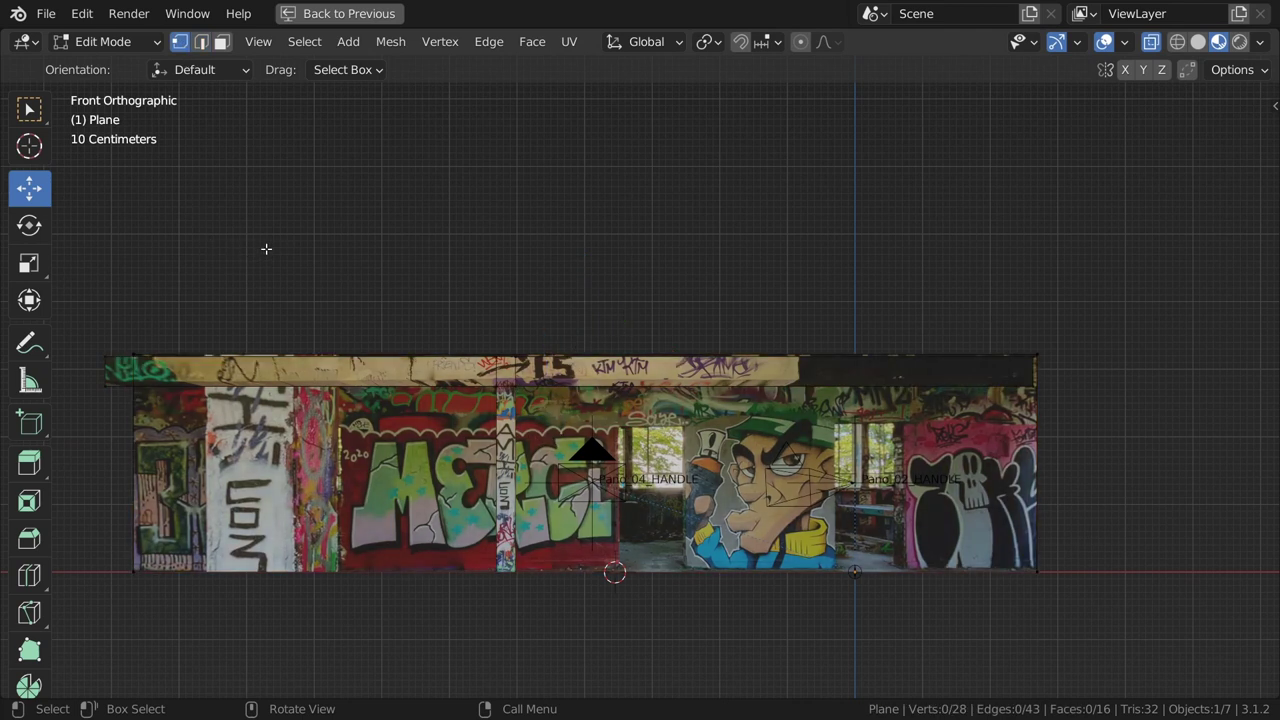
{"action": "left_click_drag", "start_coordinate": [85, 284], "coordinate": [1077, 411]}
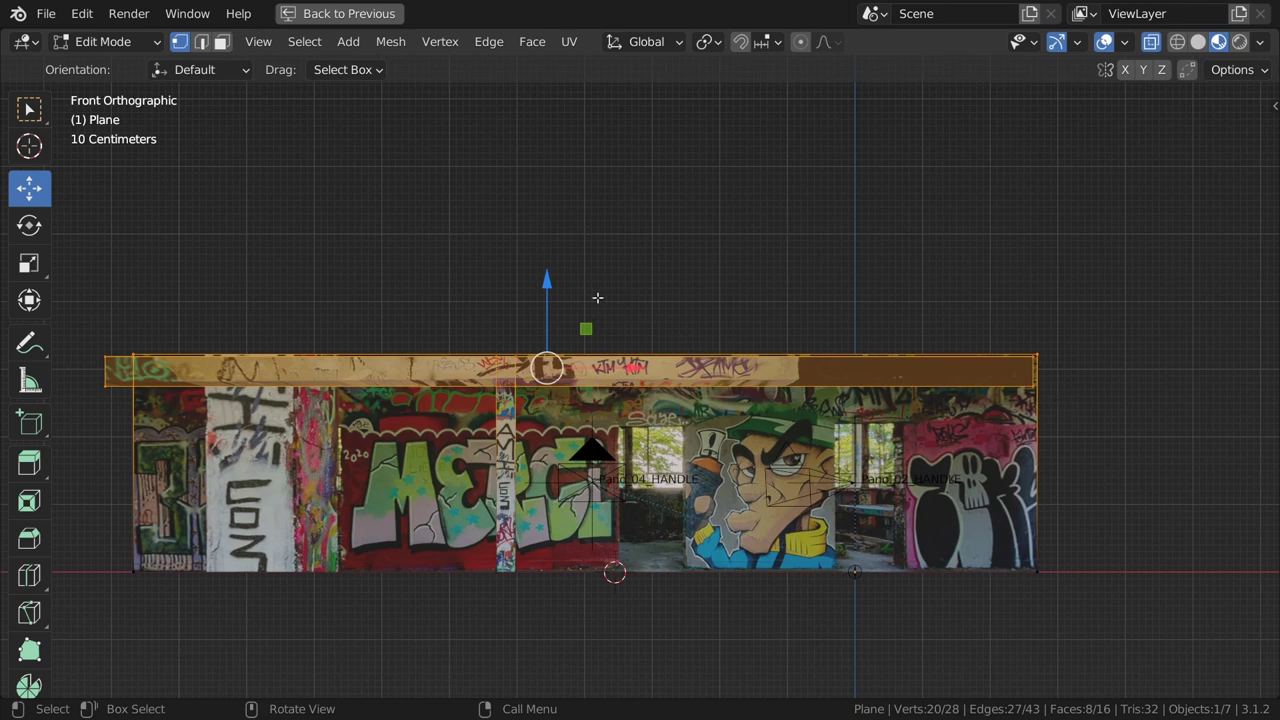
{"action": "left_click_drag", "start_coordinate": [553, 278], "coordinate": [558, 272]}
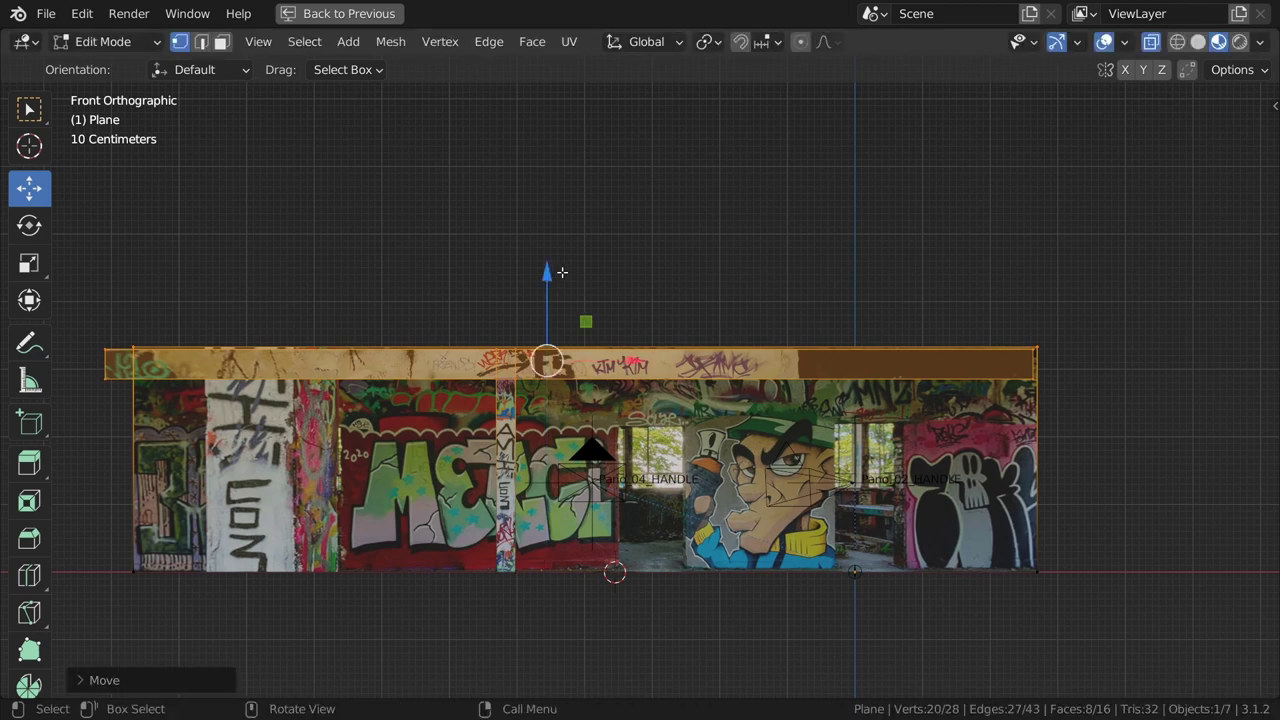
{"action": "middle_click_drag", "start_coordinate": [662, 250], "coordinate": [643, 291]}
Flatten the twelve top vertices with S Z 0 so the wall tops sit level
{"action": "key", "text": "KP_1"}
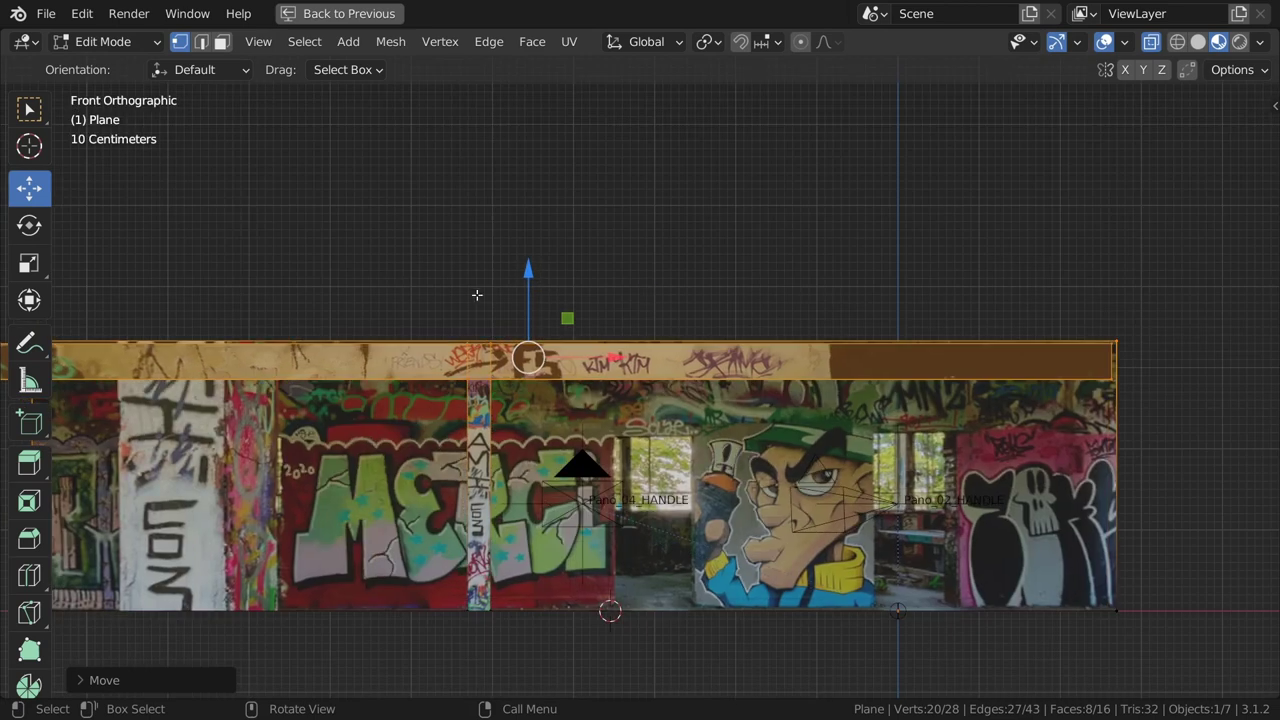
{"action": "scroll", "coordinate": [476, 301], "scroll_direction": "down", "scroll_amount": 2}
{"action": "scroll", "coordinate": [475, 306], "scroll_direction": "down", "scroll_amount": 1}
{"action": "middle_click_drag", "start_coordinate": [471, 311], "coordinate": [480, 311], "text": "shift"}
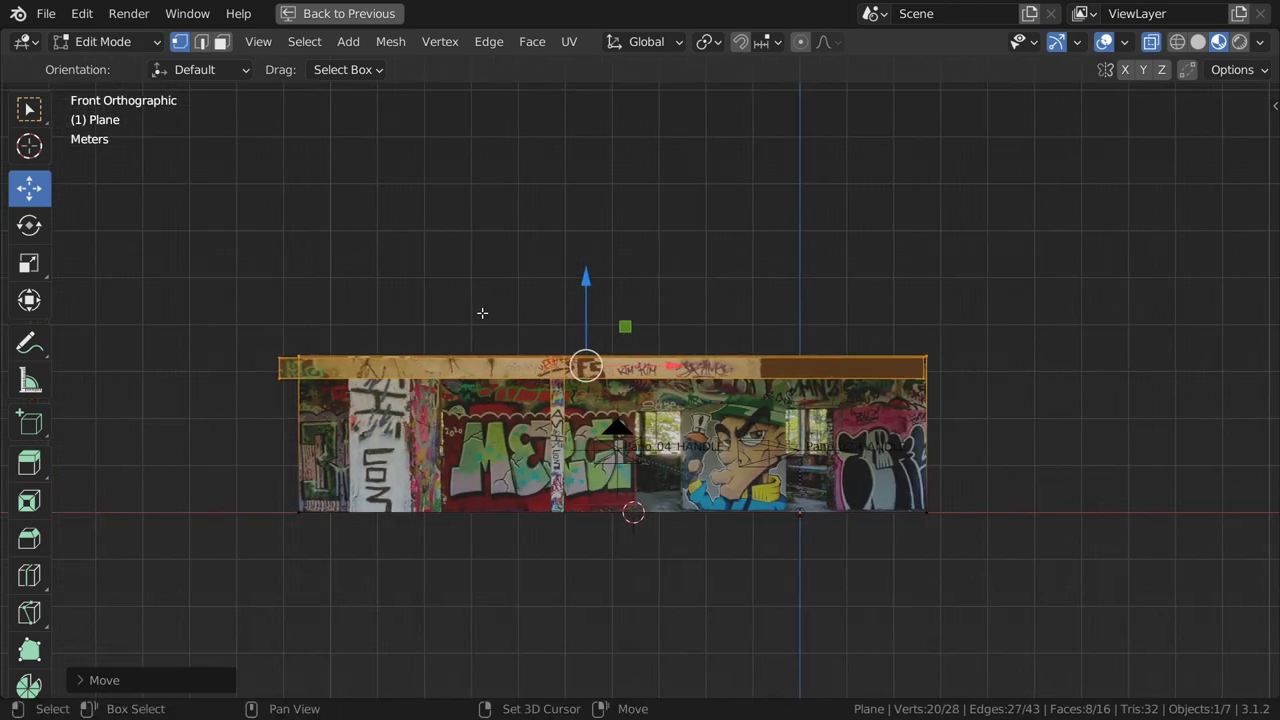
{"action": "key", "text": "a"}
{"action": "key", "text": "alt+a"}
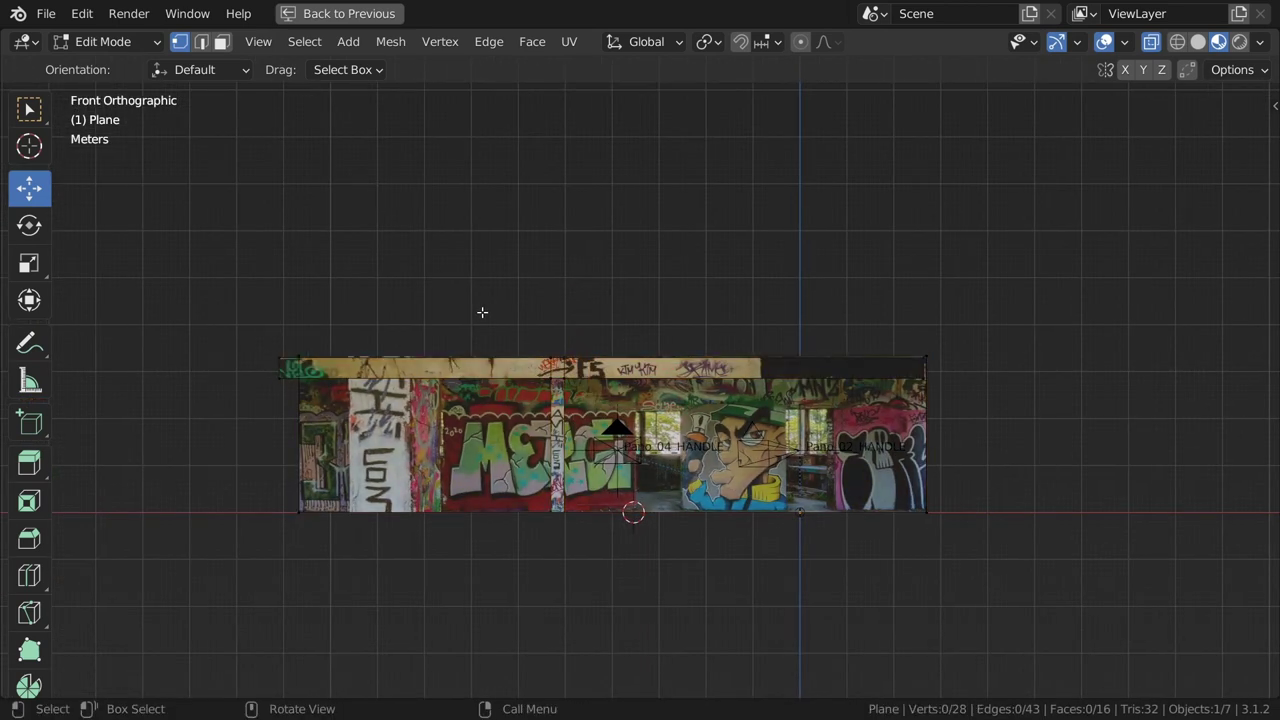
{"action": "key", "text": "b"}
{"action": "mouse_move", "coordinate": [243, 300]}
{"action": "left_mouse_down"}
{"action": "mouse_move", "coordinate": [962, 343]}
{"action": "mouse_move", "coordinate": [971, 370]}
{"action": "left_mouse_up"}
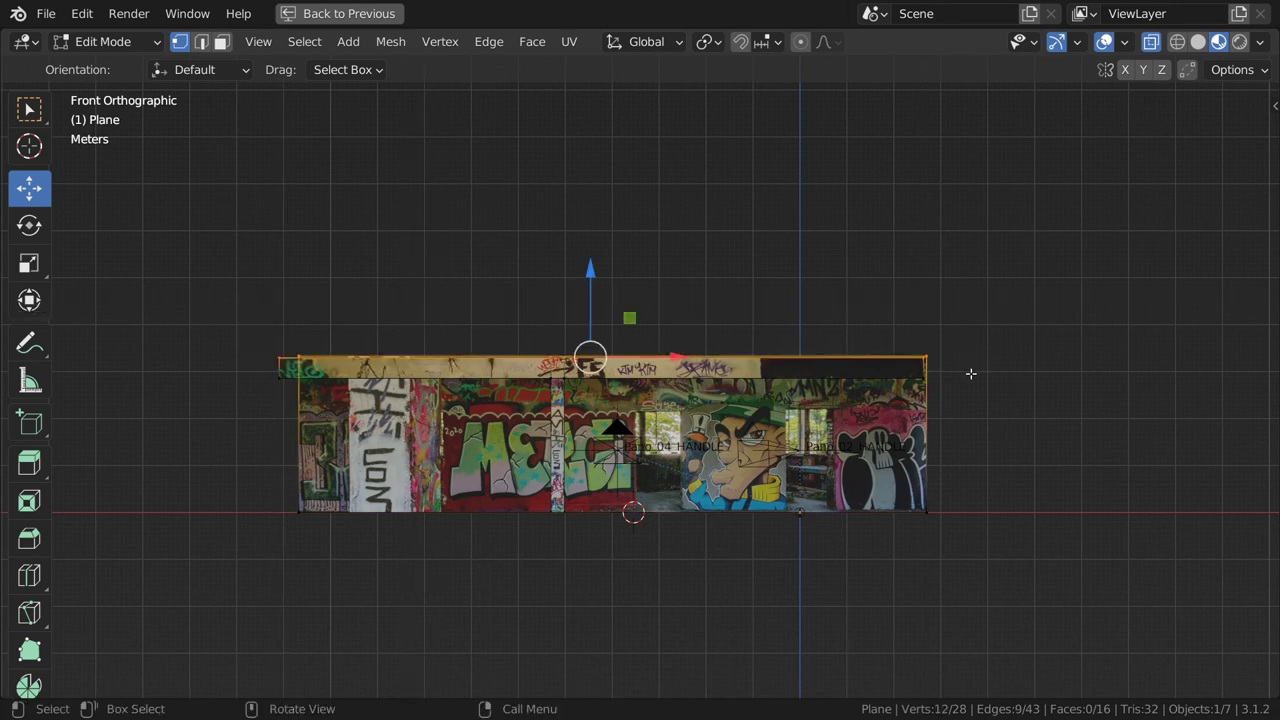
{"action": "key", "text": "s"}
{"action": "key", "text": "z"}
{"action": "key", "text": "0"}
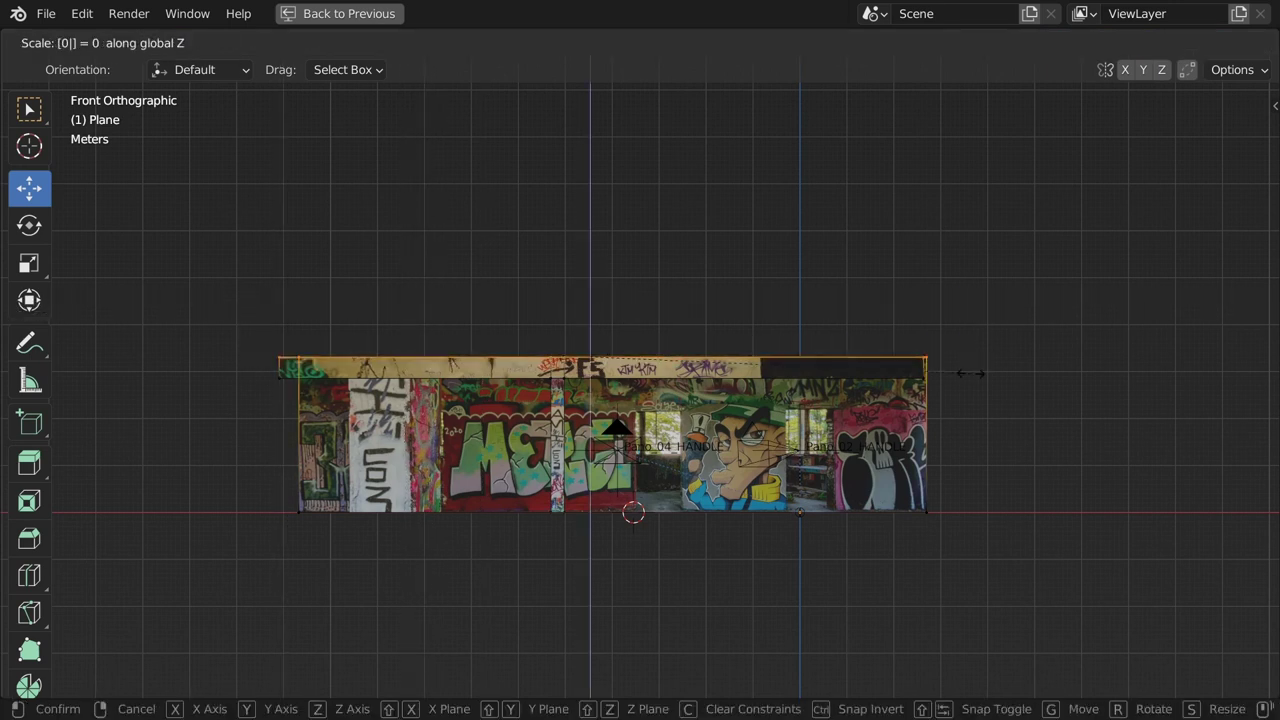
{"action": "key", "text": "Return"}
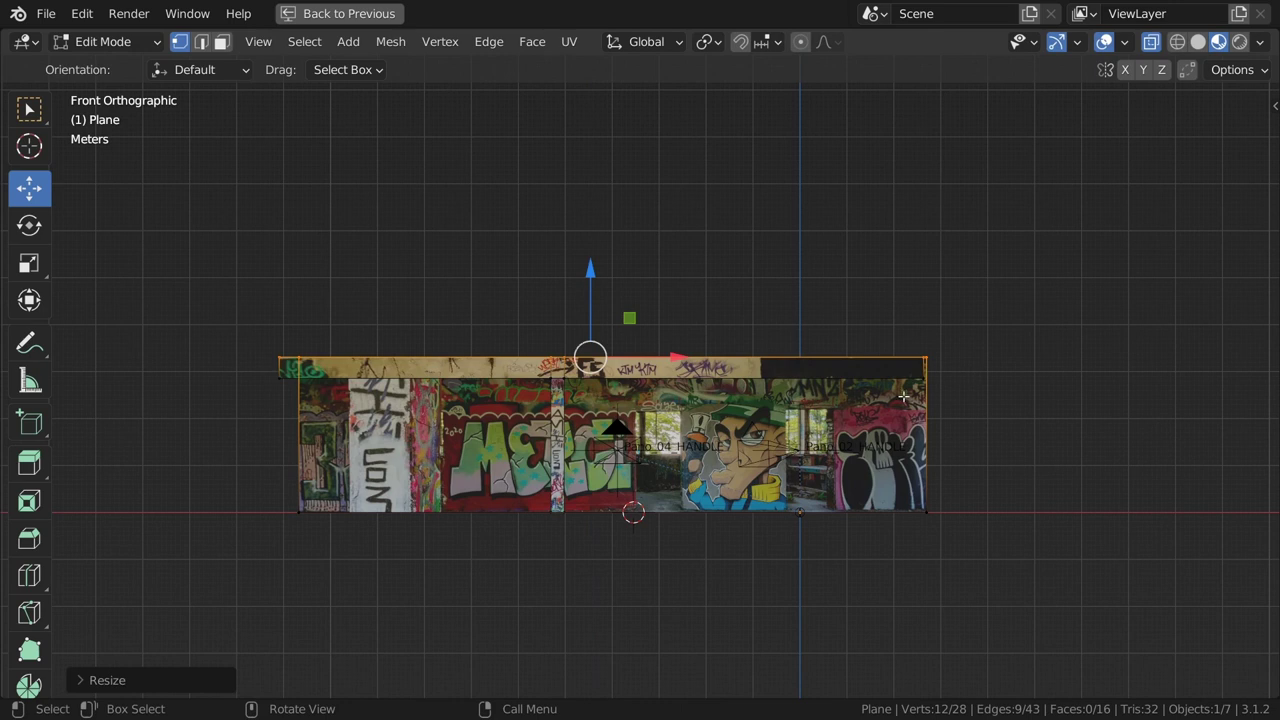
{"action": "middle_click_drag", "start_coordinate": [903, 397], "coordinate": [906, 383]}
{"action": "middle_click_drag", "start_coordinate": [482, 374], "coordinate": [580, 425], "text": "shift"}
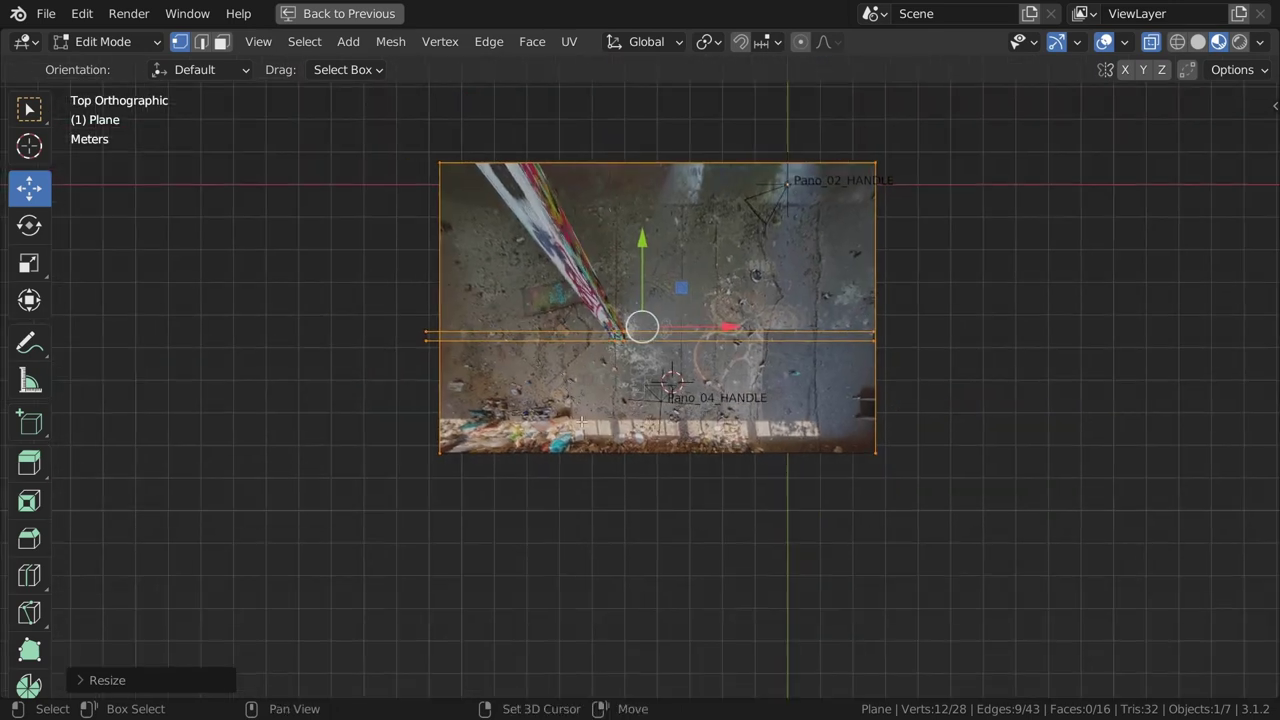
Select the left wall's vertices and flatten them along X with S X 0
{"action": "key", "text": "a"}
{"action": "key", "text": "alt+a"}
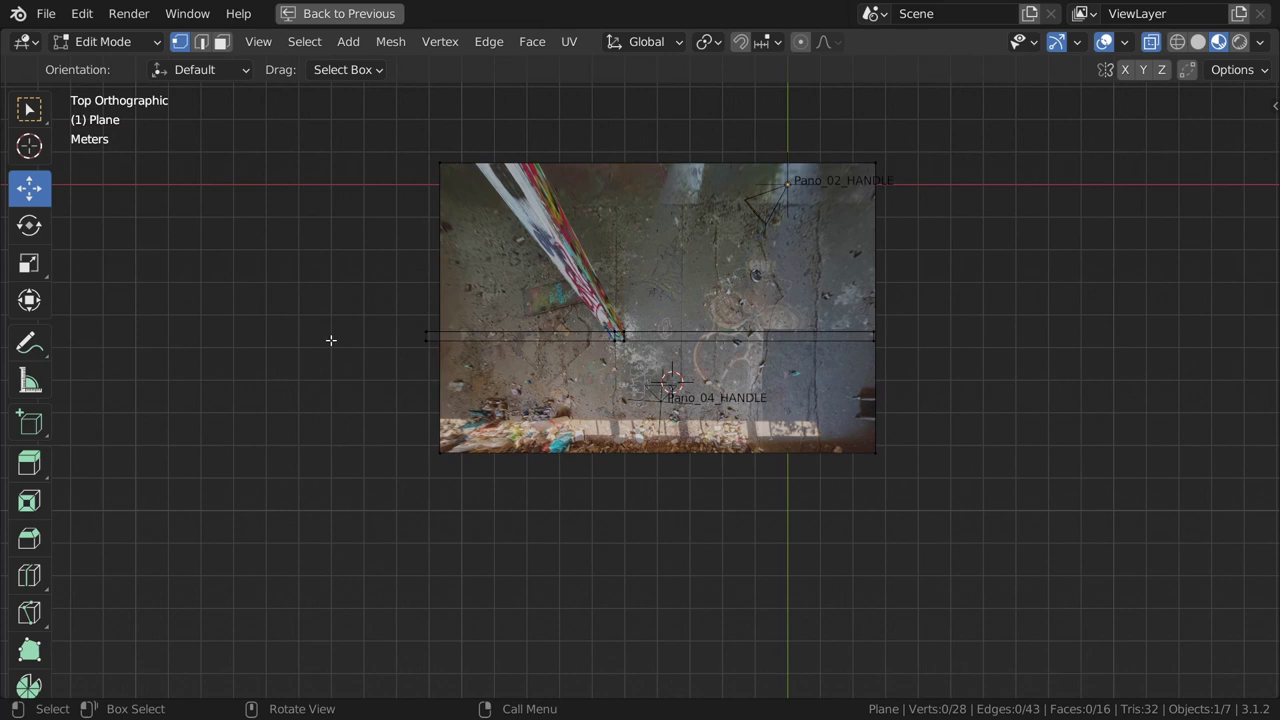
{"action": "left_click_drag", "start_coordinate": [377, 311], "coordinate": [430, 378]}
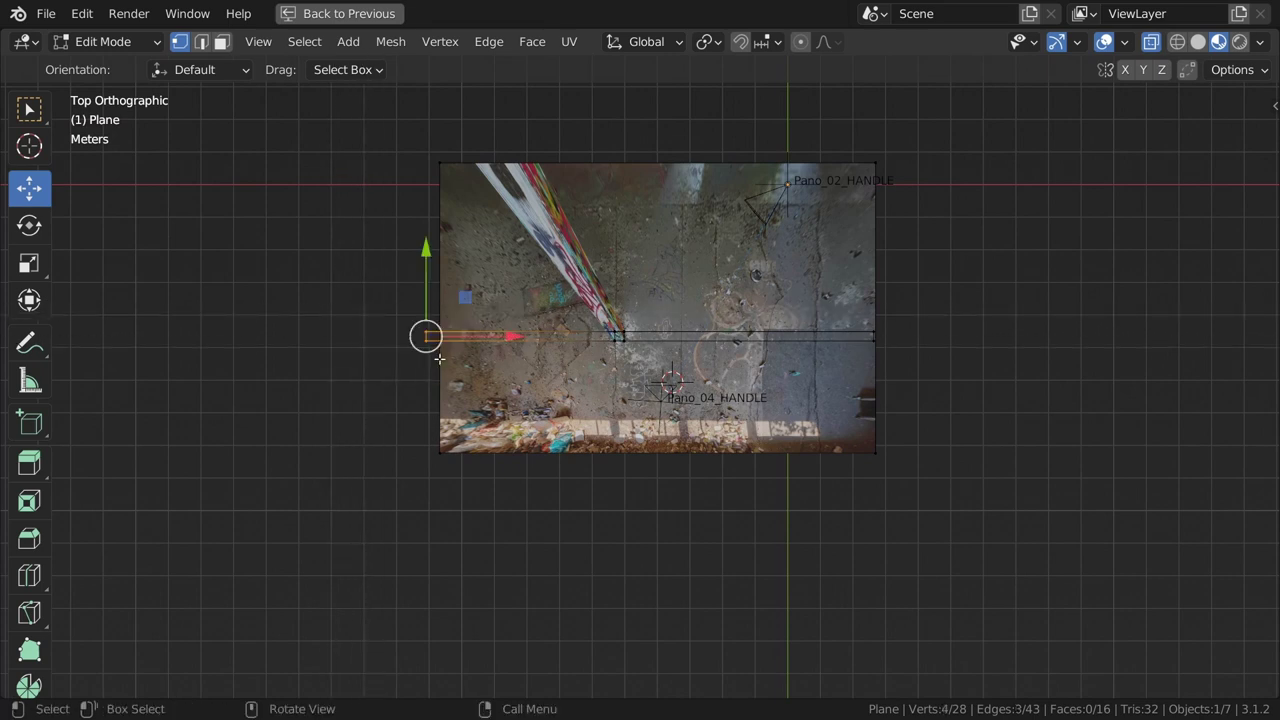
{"action": "left_click_drag", "start_coordinate": [512, 336], "coordinate": [529, 336]}
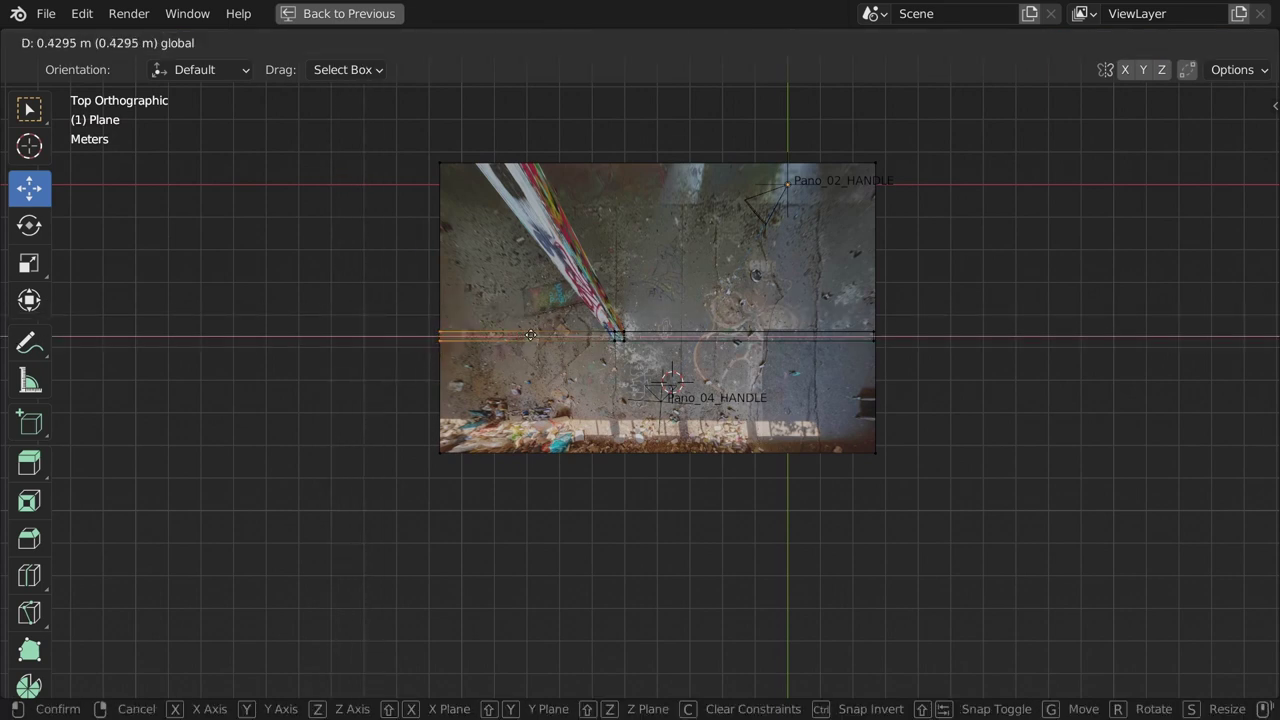
{"action": "left_click_drag", "start_coordinate": [405, 148], "coordinate": [483, 495]}
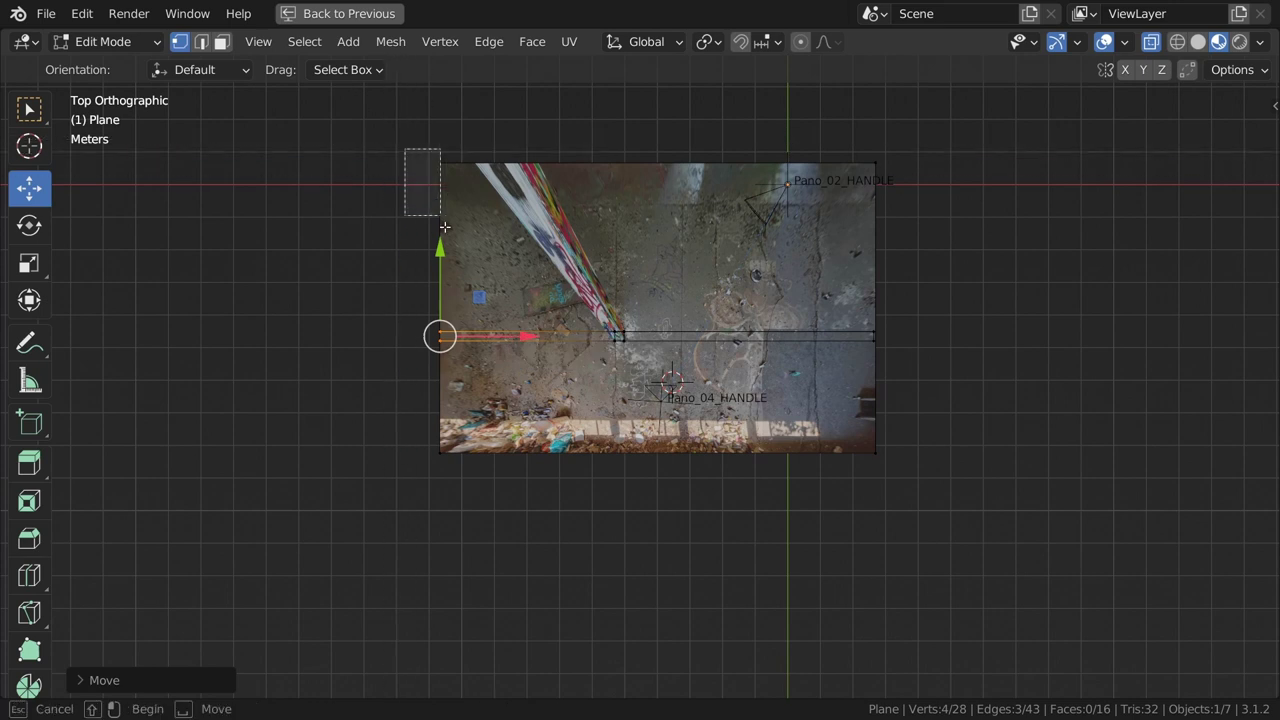
{"action": "middle_click_drag", "start_coordinate": [483, 495], "coordinate": [463, 463]}
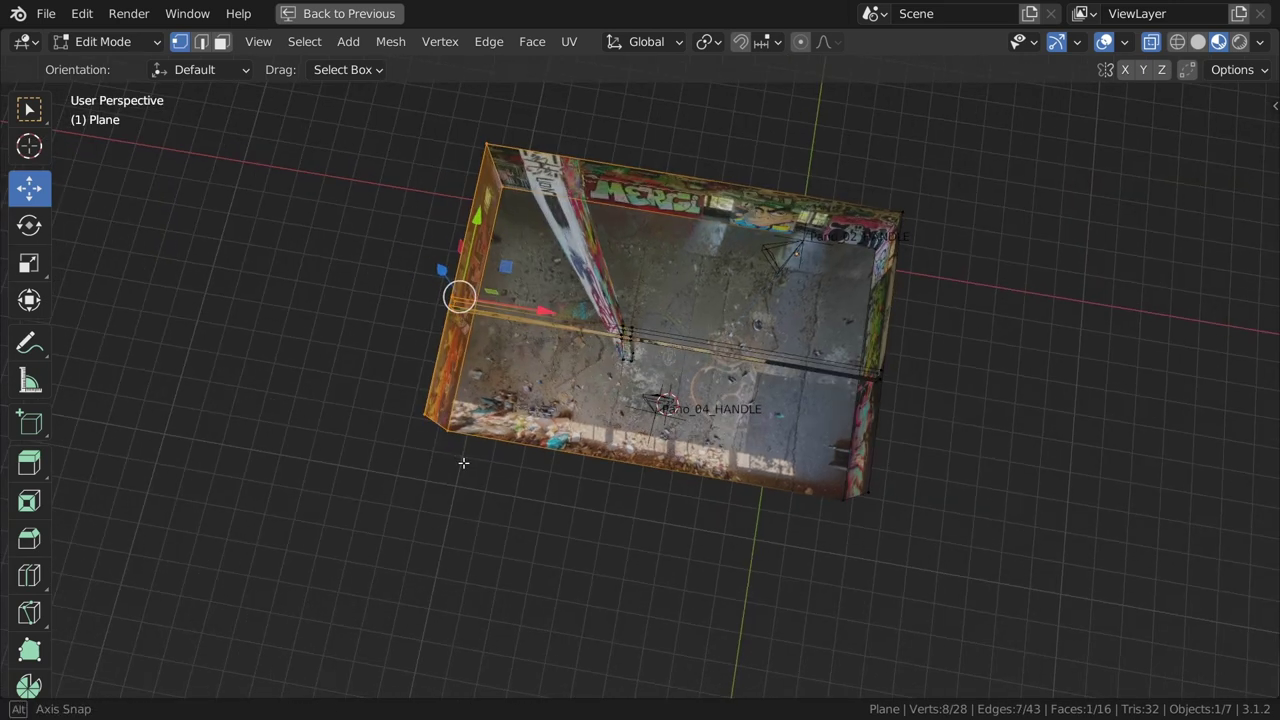
{"action": "key", "text": "s"}
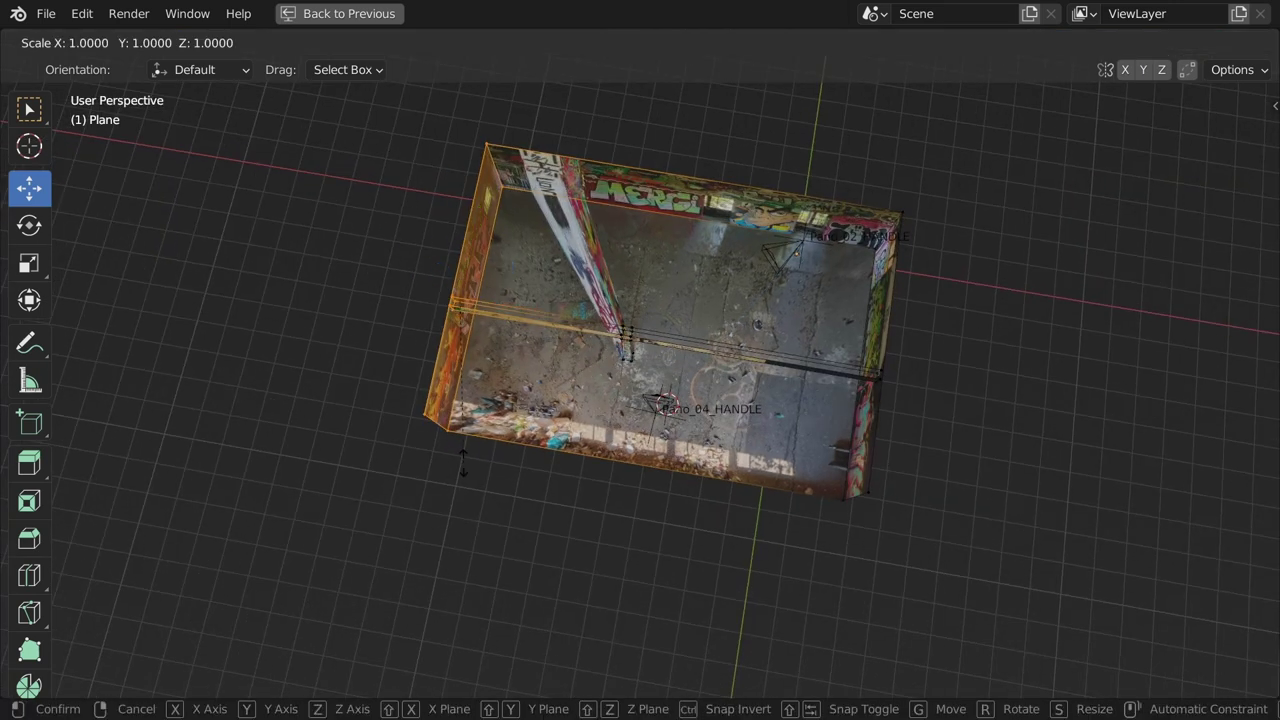
{"action": "type", "text": "x0"}
{"action": "key", "text": "Return"}
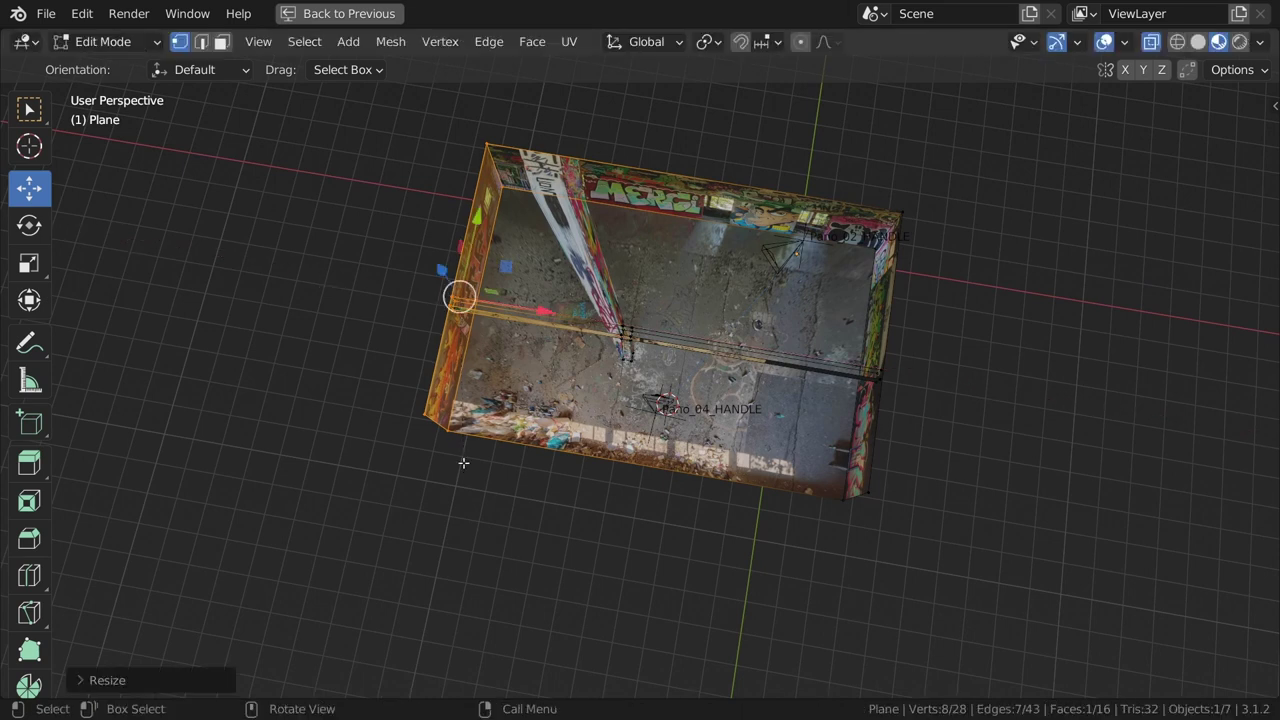
From top view, box-select the right wall's eight vertices and flatten them with S X 0
{"action": "key", "text": "KP_7"}
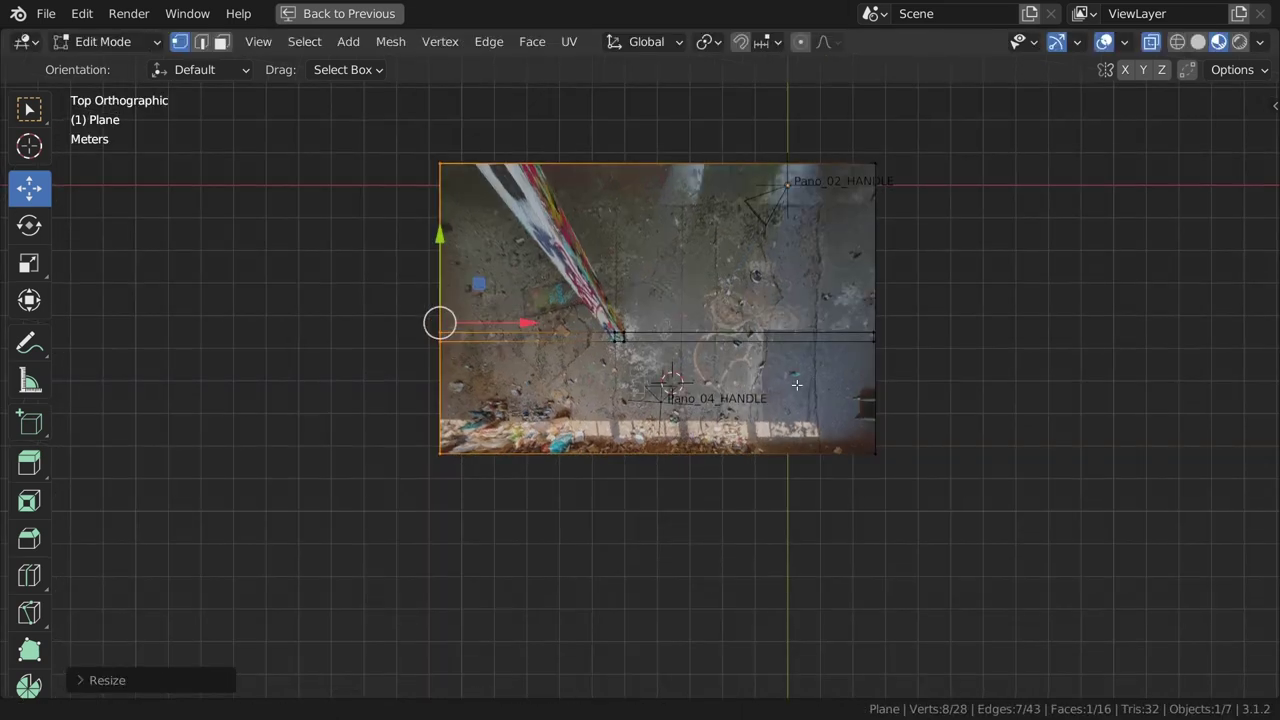
{"action": "middle_click_drag", "start_coordinate": [812, 380], "coordinate": [712, 417], "text": "shift"}
{"action": "key", "text": "alt+a"}
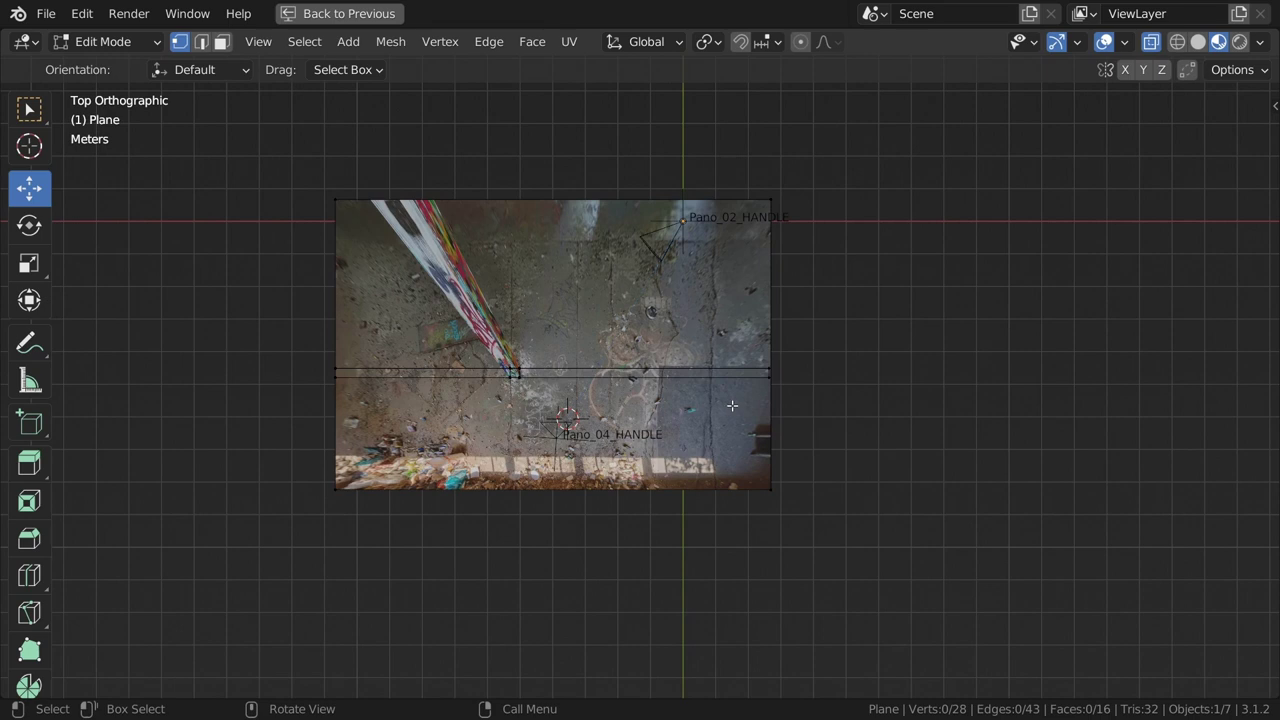
{"action": "left_click_drag", "start_coordinate": [755, 157], "coordinate": [828, 551]}
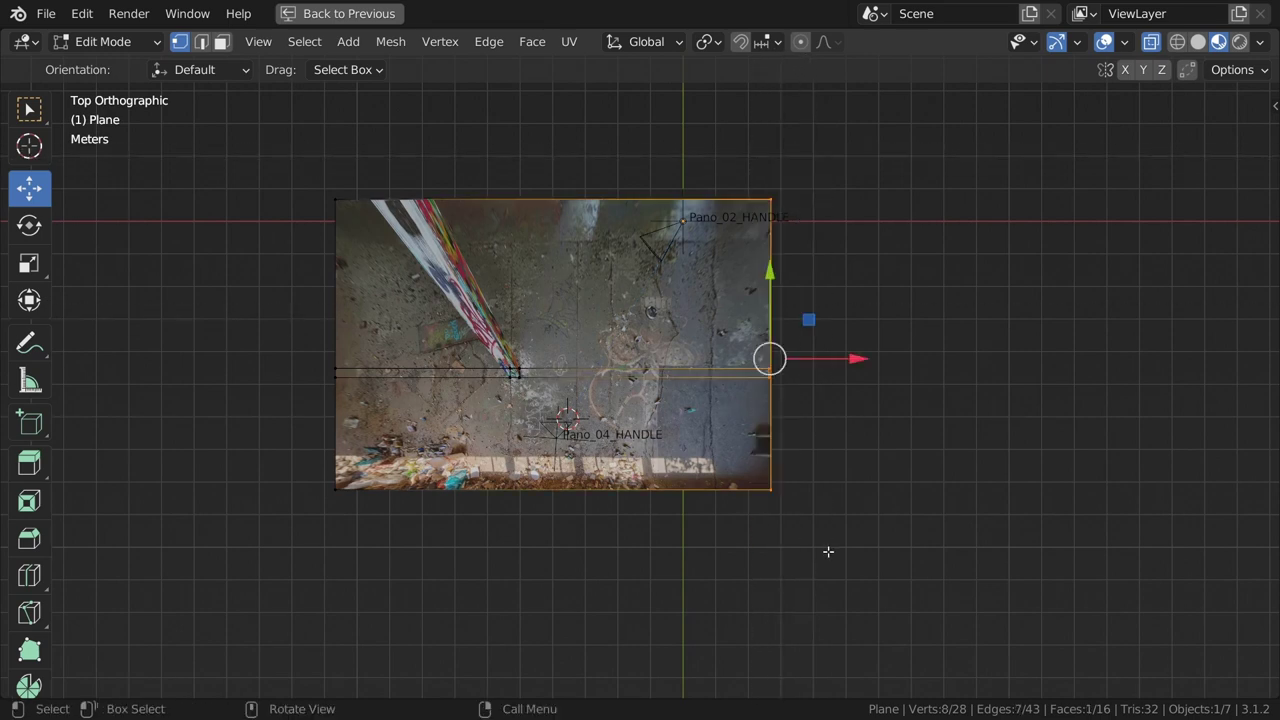
{"action": "type", "text": "sx"}
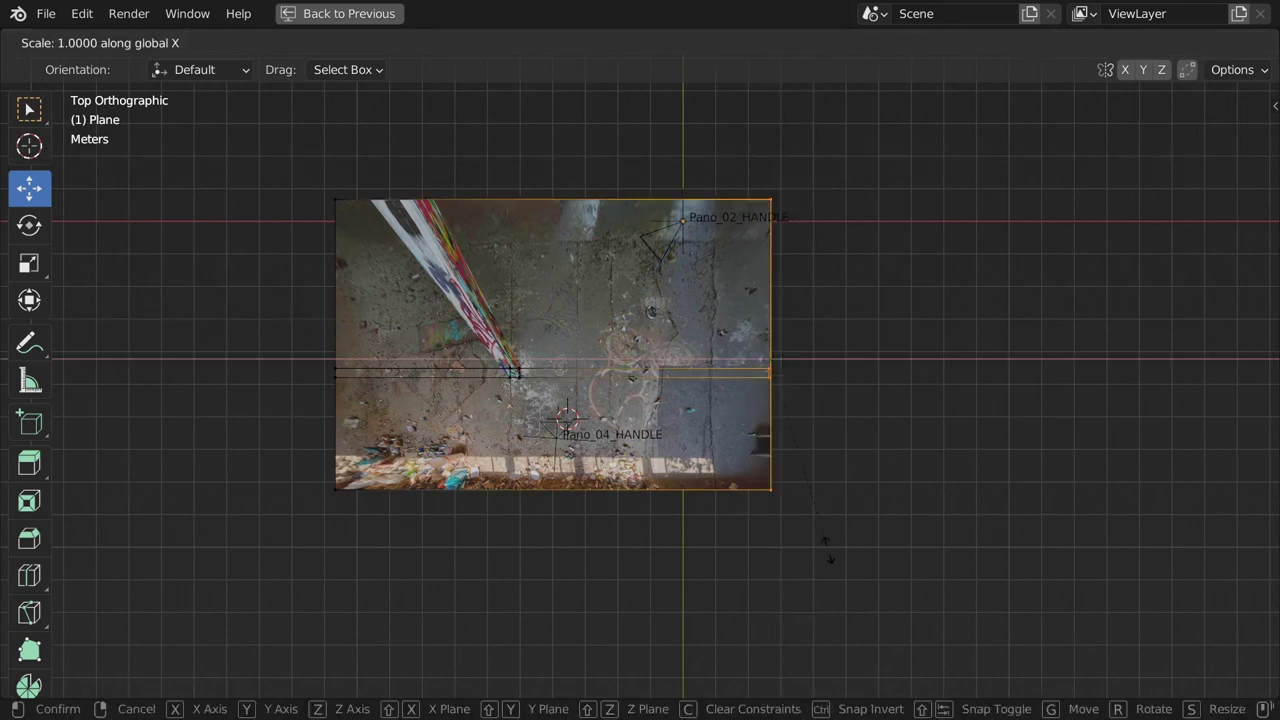
{"action": "type", "text": "0"}
{"action": "key", "text": "Return"}
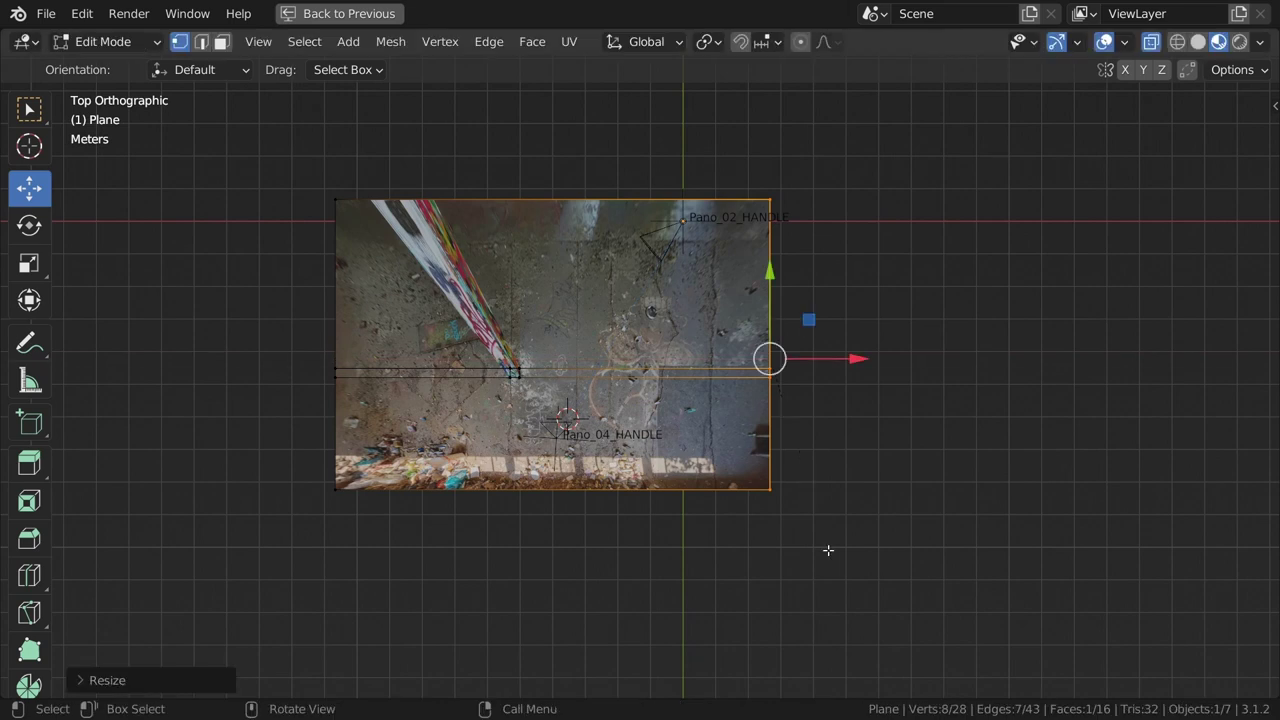
{"action": "middle_click_drag", "start_coordinate": [650, 442], "coordinate": [183, 138]}
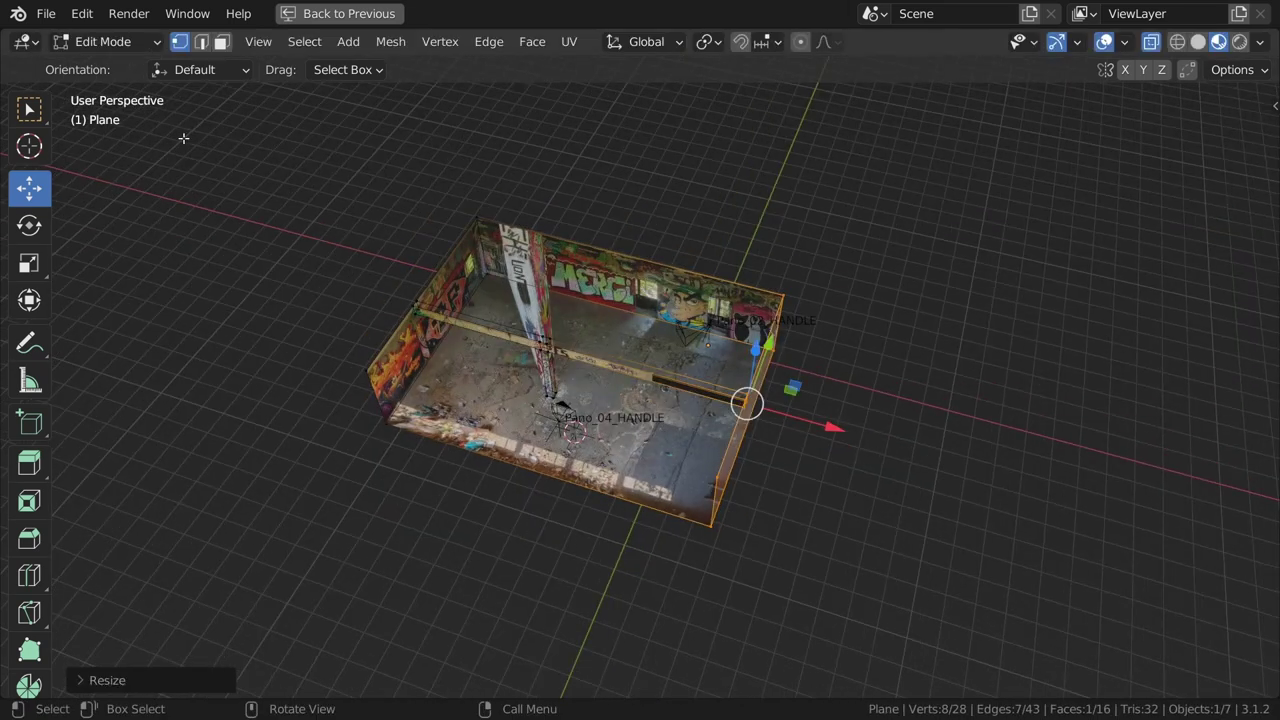
Switch to edge select and pick the room's left corner edge
{"action": "left_click", "coordinate": [201, 41]}
{"action": "mouse_move", "coordinate": [337, 291]}
{"action": "middle_mouse_down"}
{"action": "mouse_move", "coordinate": [337, 220]}
{"action": "mouse_move", "coordinate": [381, 411]}
{"action": "mouse_move", "coordinate": [360, 429]}
{"action": "mouse_move", "coordinate": [797, 411]}
{"action": "middle_mouse_up"}
{"action": "left_click", "coordinate": [381, 407]}
Fill two ceiling faces between pairs of upper wall edges
{"action": "left_click", "coordinate": [792, 418], "text": "shift"}
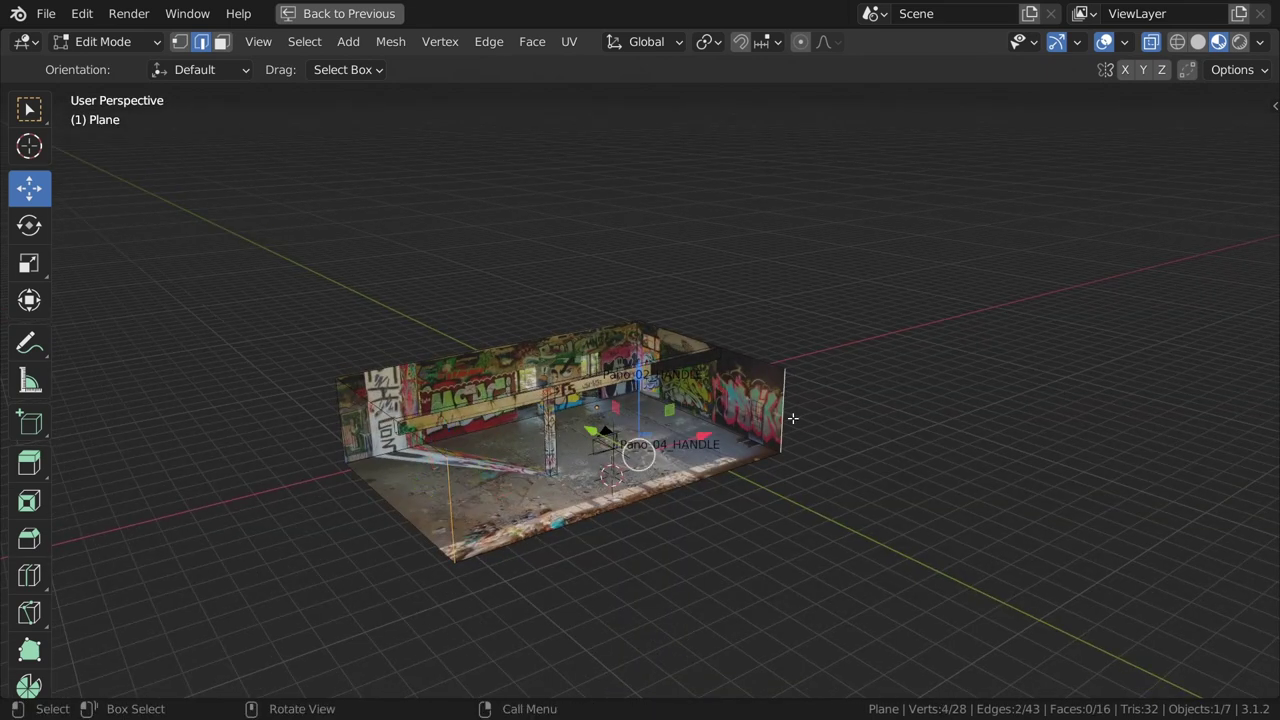
{"action": "key", "text": "f"}
{"action": "middle_click_drag", "start_coordinate": [729, 460], "coordinate": [679, 422]}
{"action": "left_click", "coordinate": [679, 419]}
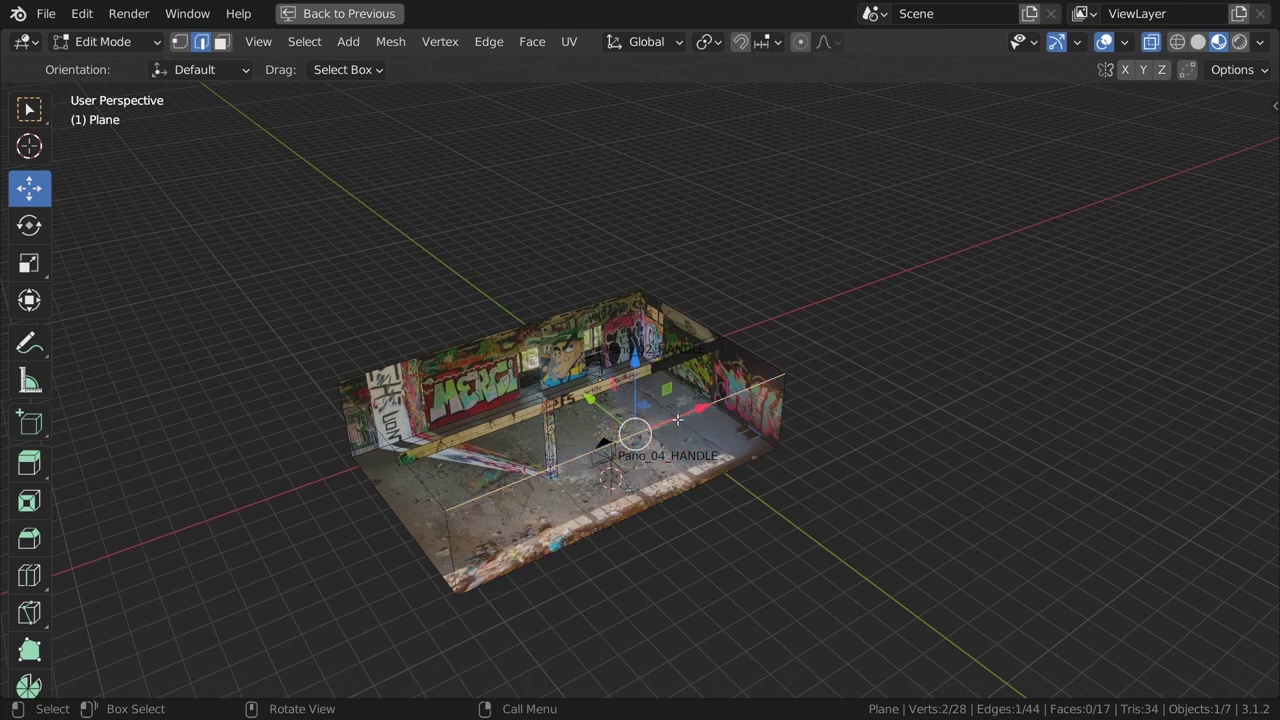
{"action": "left_click", "coordinate": [514, 322], "text": "shift"}
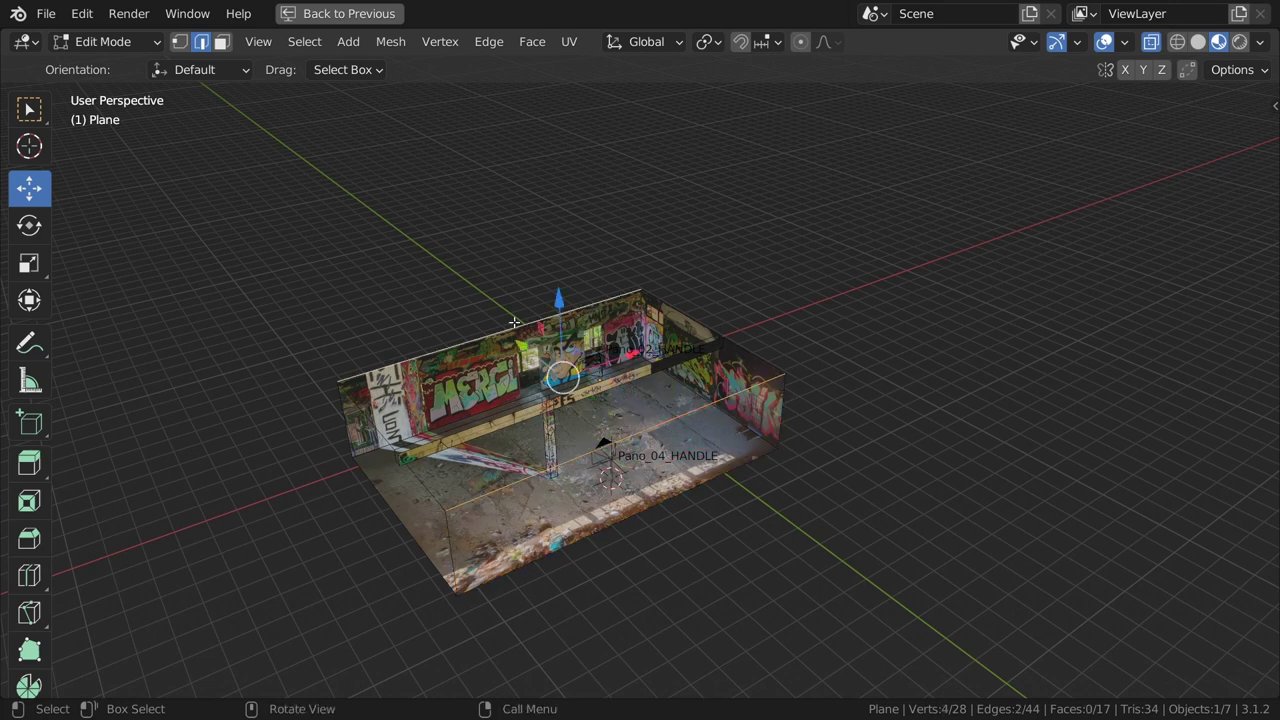
{"action": "key", "text": "f"}
Return to Object Mode and restore the split layout with the Pano_04_CAM view
{"action": "mouse_move", "coordinate": [547, 412]}
{"action": "middle_mouse_down"}
{"action": "mouse_move", "coordinate": [530, 440]}
{"action": "mouse_move", "coordinate": [427, 423]}
{"action": "middle_mouse_up"}
{"action": "scroll", "coordinate": [538, 455], "scroll_direction": "up", "scroll_amount": 3}
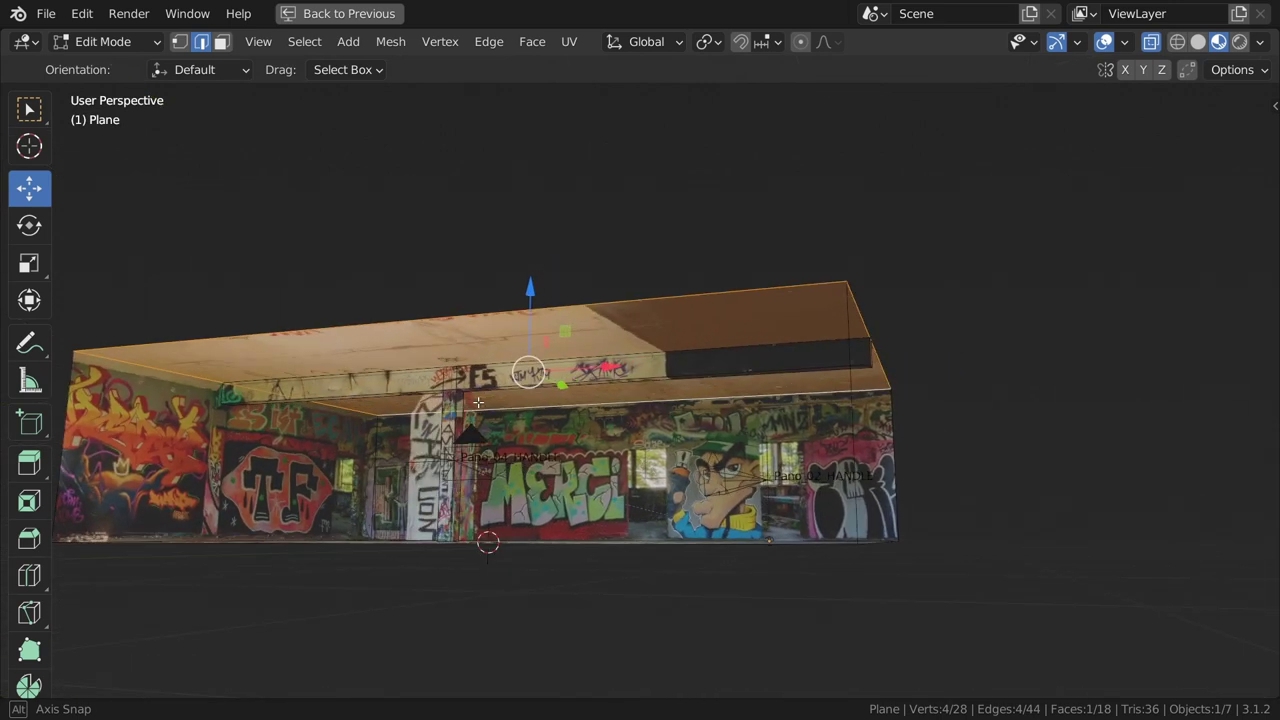
{"action": "mouse_move", "coordinate": [427, 423]}
{"action": "middle_mouse_down"}
{"action": "mouse_move", "coordinate": [502, 414]}
{"action": "mouse_move", "coordinate": [548, 458]}
{"action": "mouse_move", "coordinate": [538, 454]}
{"action": "middle_mouse_up"}
{"action": "key", "text": "Tab"}
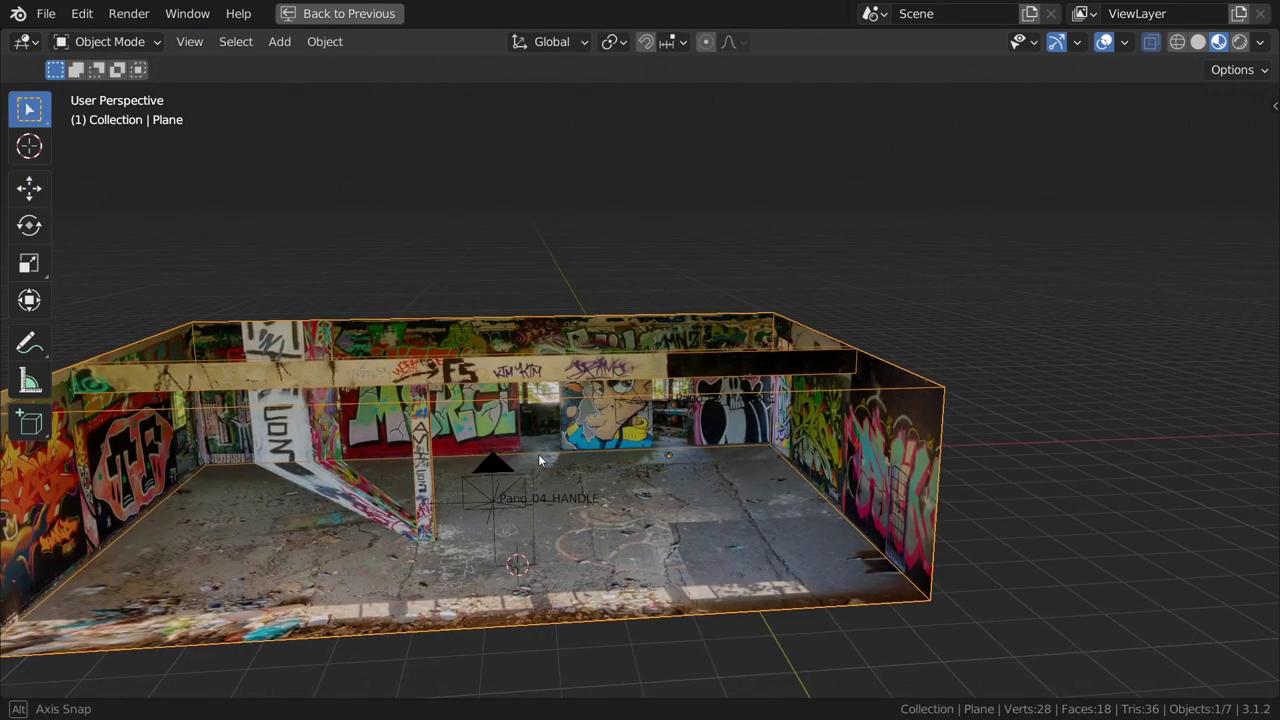
{"action": "key", "text": "ctrl+space"}
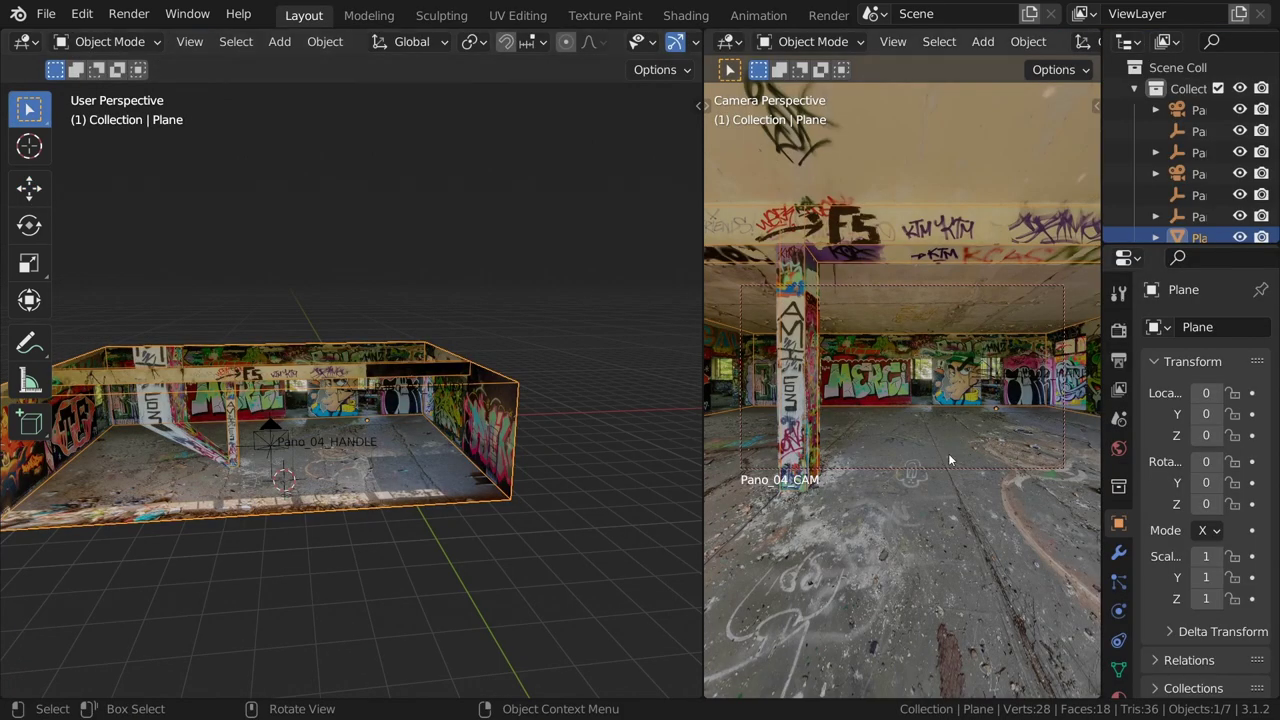
Widen the camera view and select the room's right wall face in Edit Mode
{"action": "mouse_move", "coordinate": [948, 453]}
{"action": "middle_mouse_down"}
{"action": "mouse_move", "coordinate": [918, 480]}
{"action": "mouse_move", "coordinate": [920, 395]}
{"action": "mouse_move", "coordinate": [872, 433]}
{"action": "mouse_move", "coordinate": [822, 425]}
{"action": "mouse_move", "coordinate": [937, 449]}
{"action": "mouse_move", "coordinate": [760, 500]}
{"action": "middle_mouse_up"}
{"action": "left_click_drag", "start_coordinate": [700, 547], "coordinate": [494, 563]}
{"action": "mouse_move", "coordinate": [782, 421]}
{"action": "middle_mouse_down"}
{"action": "mouse_move", "coordinate": [819, 427]}
{"action": "mouse_move", "coordinate": [572, 431]}
{"action": "middle_mouse_up"}
{"action": "key", "text": "Tab"}
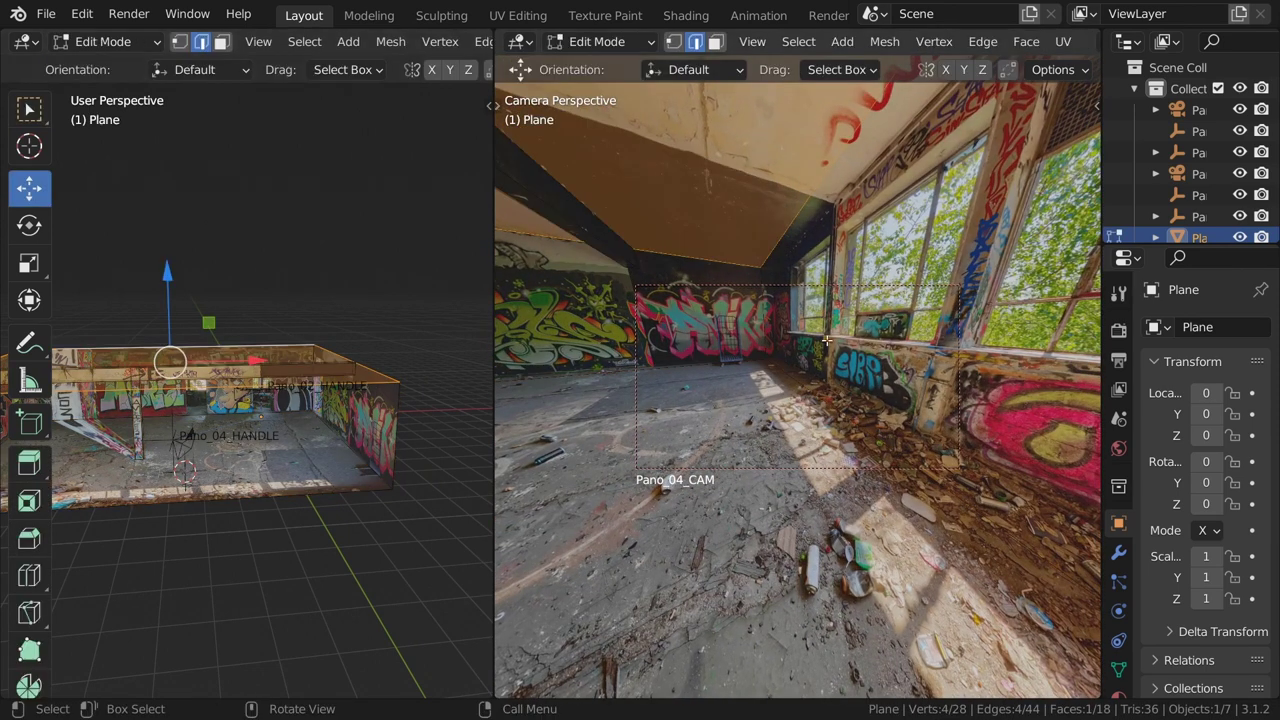
{"action": "left_click", "coordinate": [868, 328]}
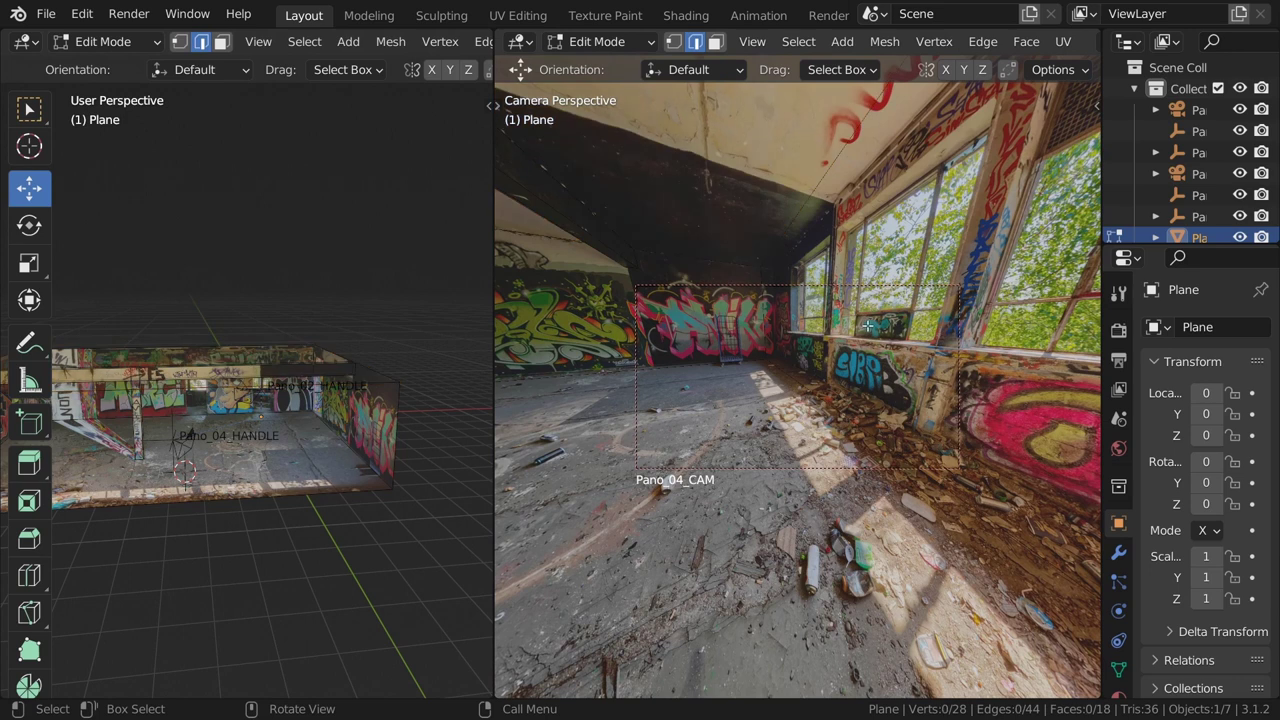
{"action": "left_click", "coordinate": [221, 42]}
{"action": "left_click", "coordinate": [190, 443]}
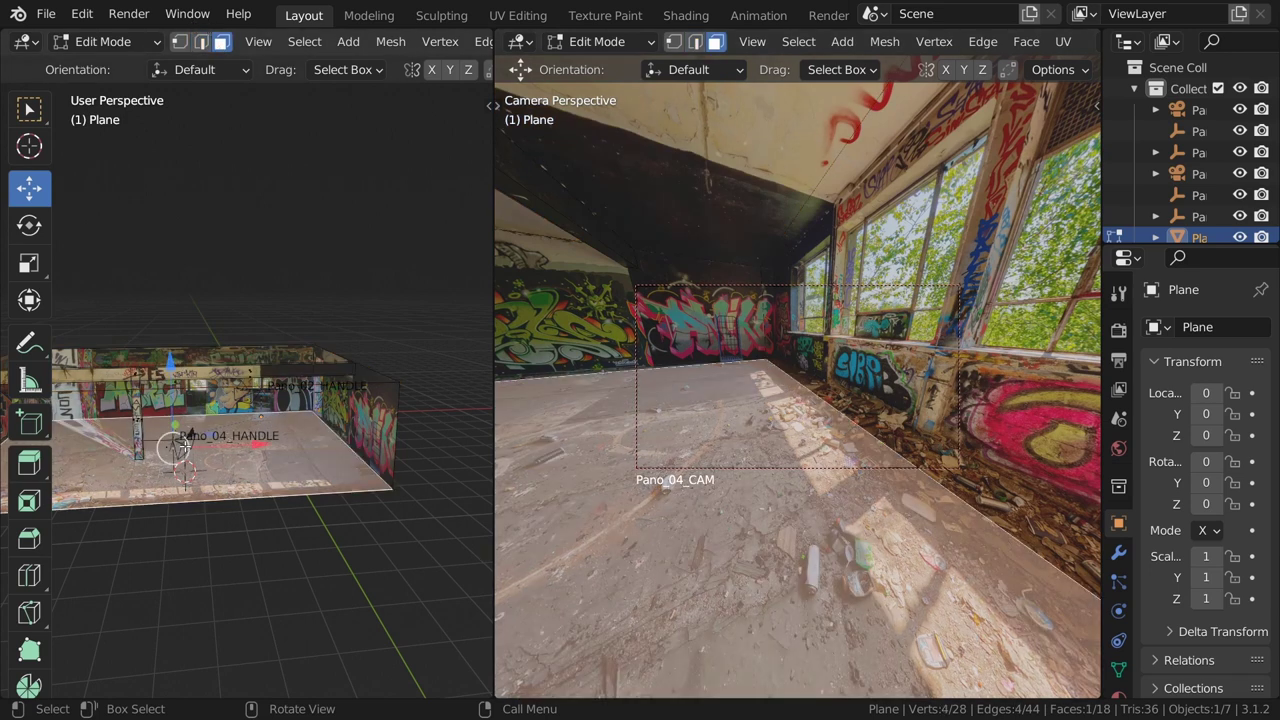
{"action": "left_click", "coordinate": [955, 289]}
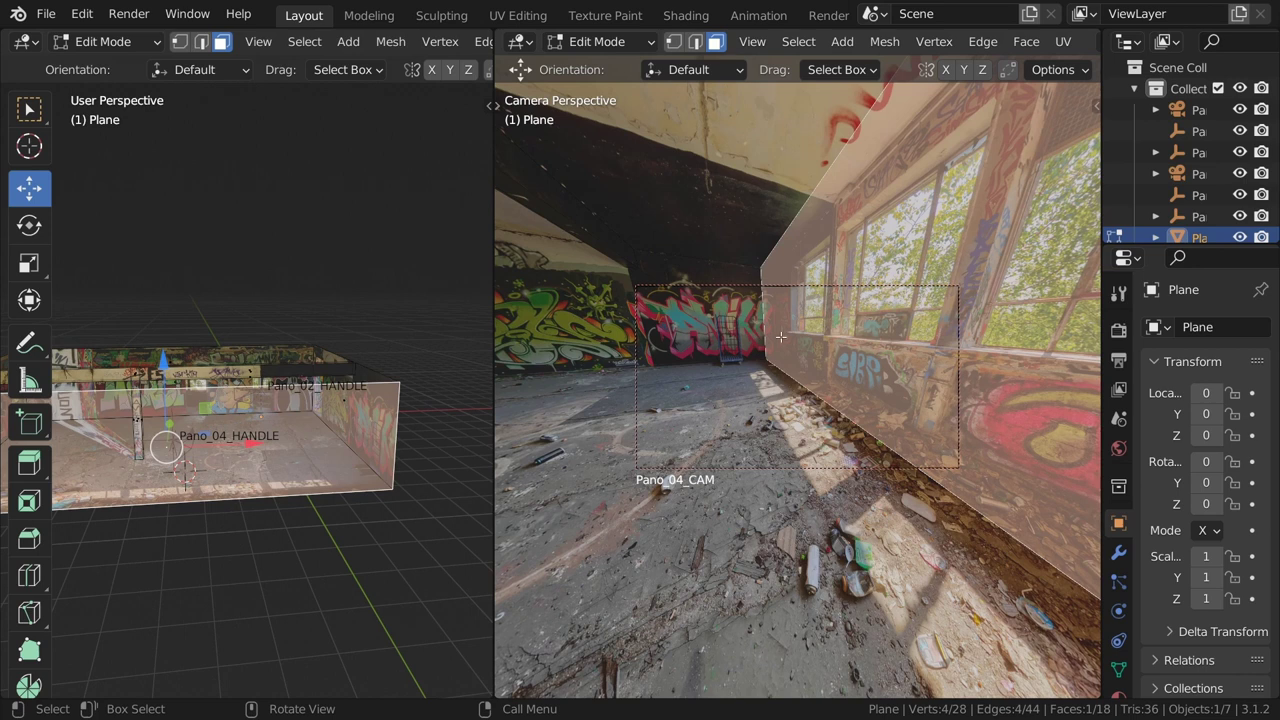
Move the wall about half a metre inward to match Pano_04's window wall, then leave Edit Mode
{"action": "mouse_move", "coordinate": [281, 438]}
{"action": "middle_mouse_down"}
{"action": "mouse_move", "coordinate": [353, 494]}
{"action": "mouse_move", "coordinate": [260, 481]}
{"action": "middle_mouse_up"}
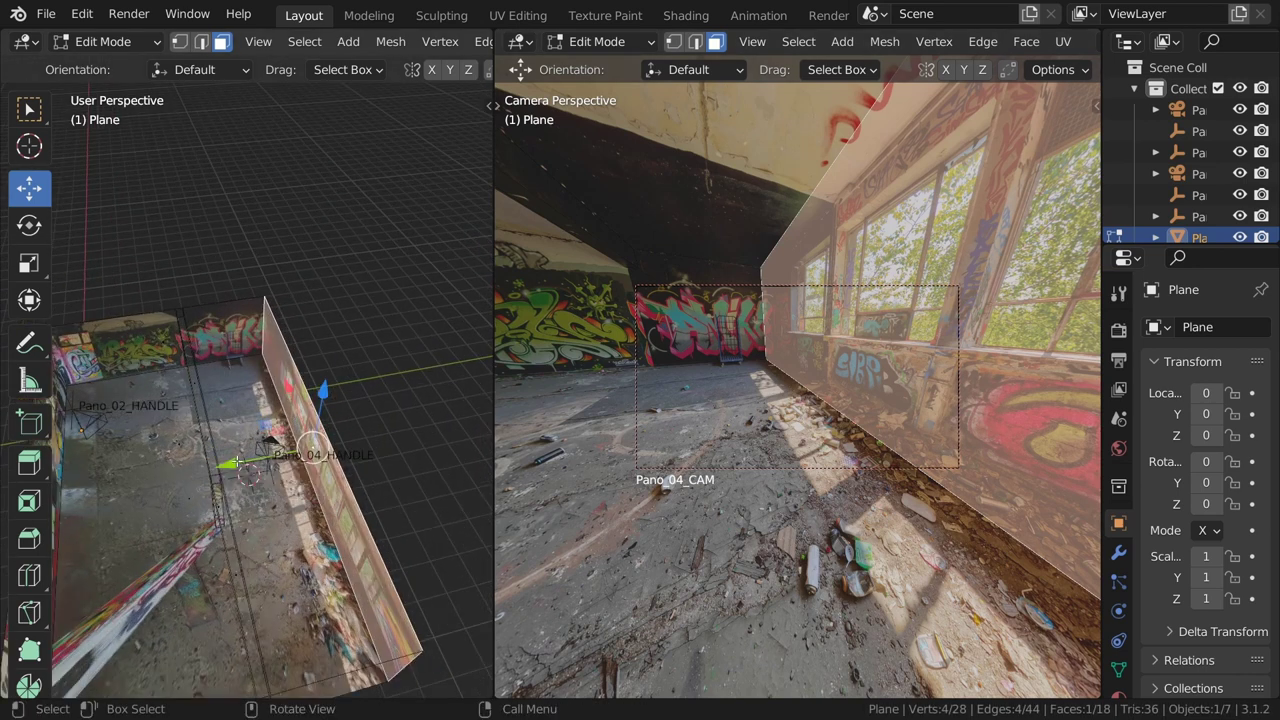
{"action": "mouse_move", "coordinate": [232, 464]}
{"action": "left_mouse_down"}
{"action": "mouse_move", "coordinate": [267, 456]}
{"action": "mouse_move", "coordinate": [253, 458]}
{"action": "left_mouse_up"}
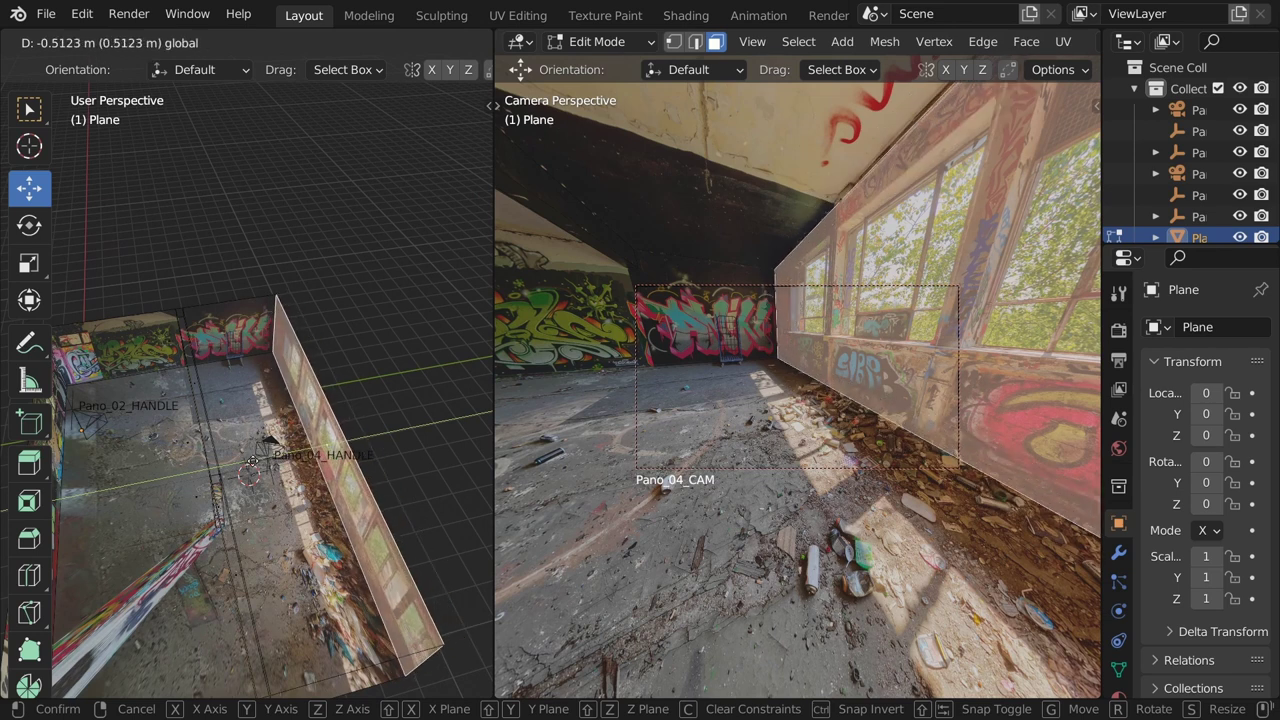
{"action": "left_click_drag", "start_coordinate": [253, 458], "coordinate": [253, 458]}
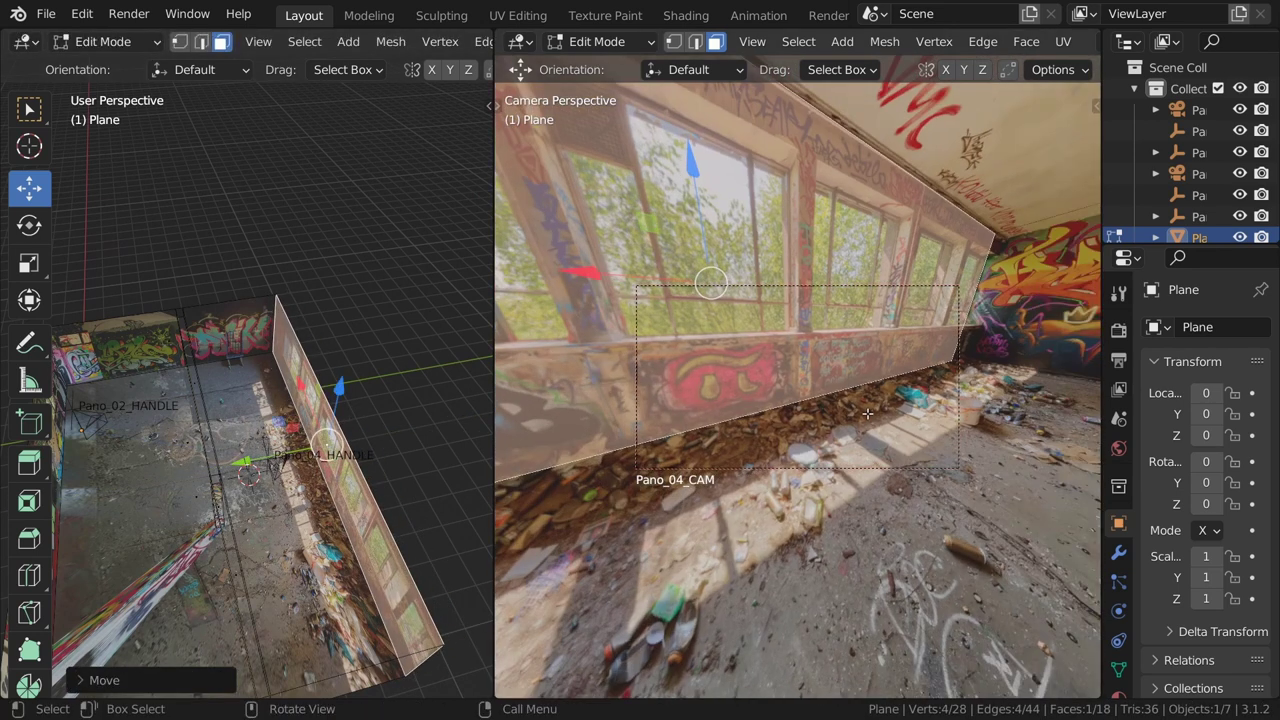
{"action": "scroll", "coordinate": [905, 410], "scroll_direction": "up", "scroll_amount": 1, "text": "ctrl"}
{"action": "scroll", "coordinate": [890, 415], "scroll_direction": "up", "scroll_amount": 1, "text": "ctrl"}
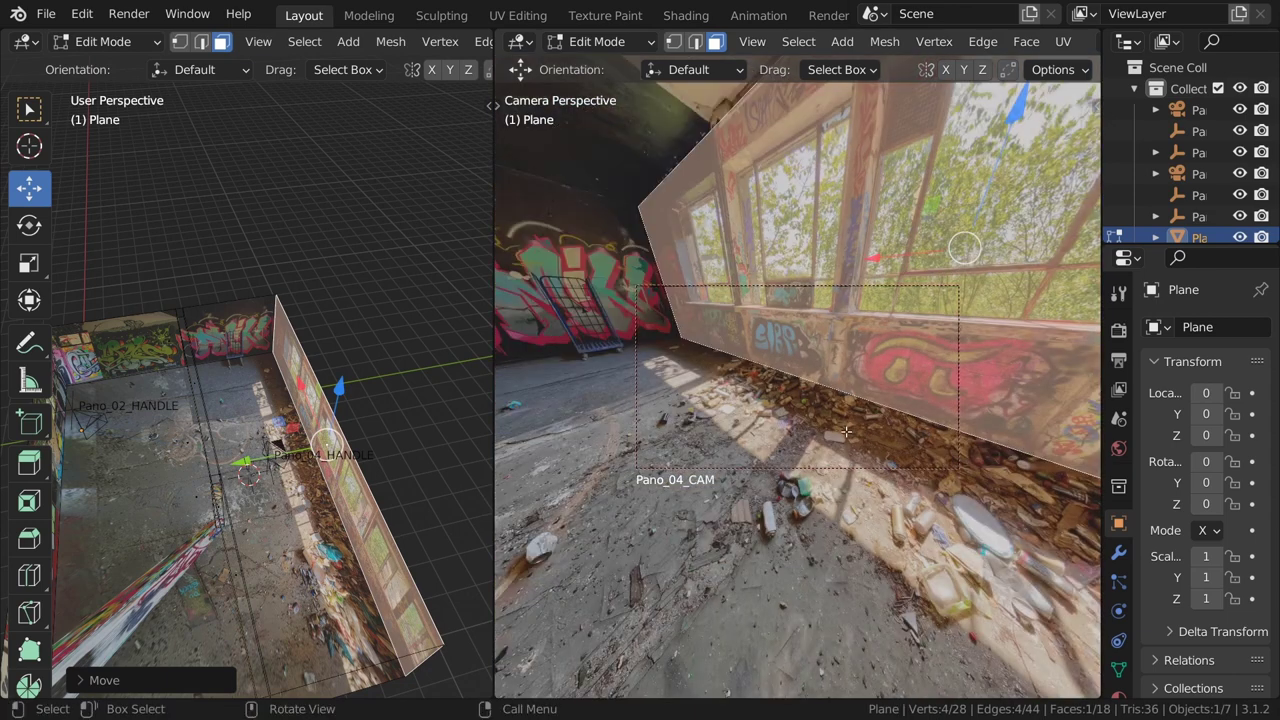
{"action": "scroll", "coordinate": [870, 425], "scroll_direction": "up", "scroll_amount": 1, "text": "ctrl"}
{"action": "scroll", "coordinate": [865, 425], "scroll_direction": "up", "scroll_amount": 1, "text": "alt"}
{"action": "scroll", "coordinate": [760, 376], "scroll_direction": "up", "scroll_amount": 1, "text": "alt"}
{"action": "scroll", "coordinate": [755, 395], "scroll_direction": "up", "scroll_amount": 1, "text": "alt"}
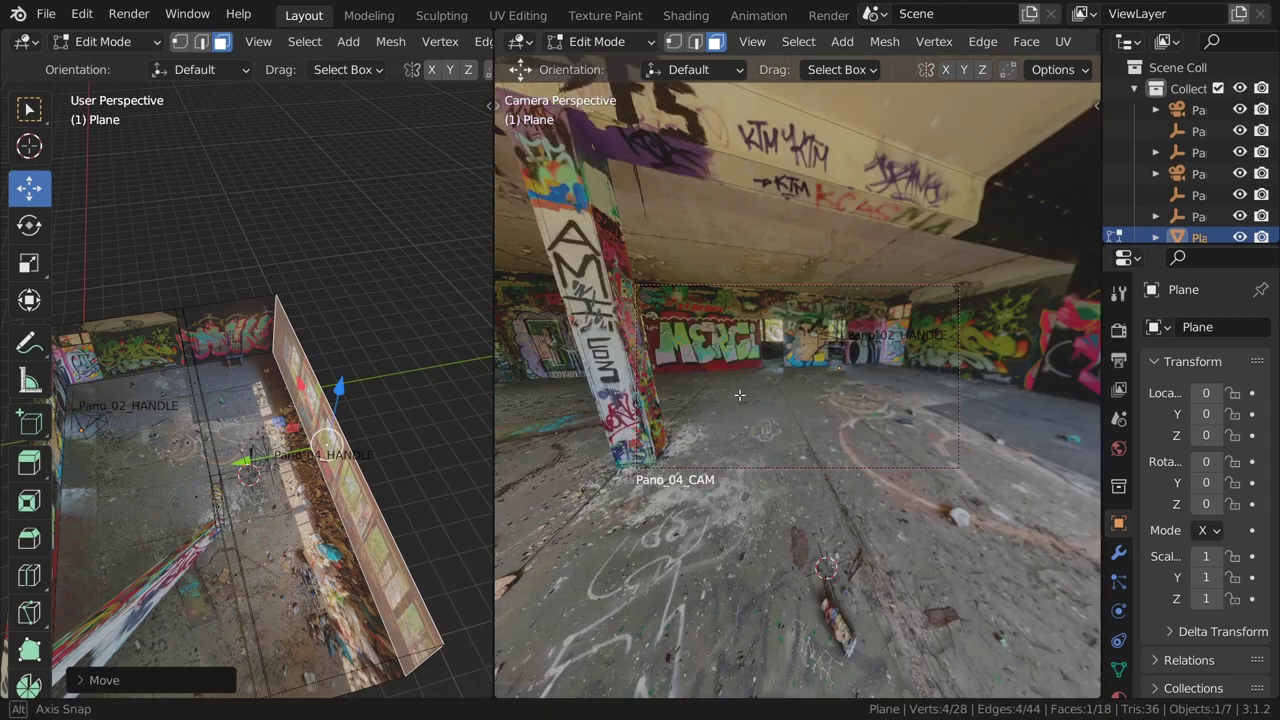
{"action": "scroll", "coordinate": [771, 421], "scroll_direction": "up", "scroll_amount": 1, "text": "alt"}
{"action": "scroll", "coordinate": [771, 421], "scroll_direction": "up", "scroll_amount": 1, "text": "alt"}
{"action": "scroll", "coordinate": [738, 378], "scroll_direction": "up", "scroll_amount": 1, "text": "alt"}
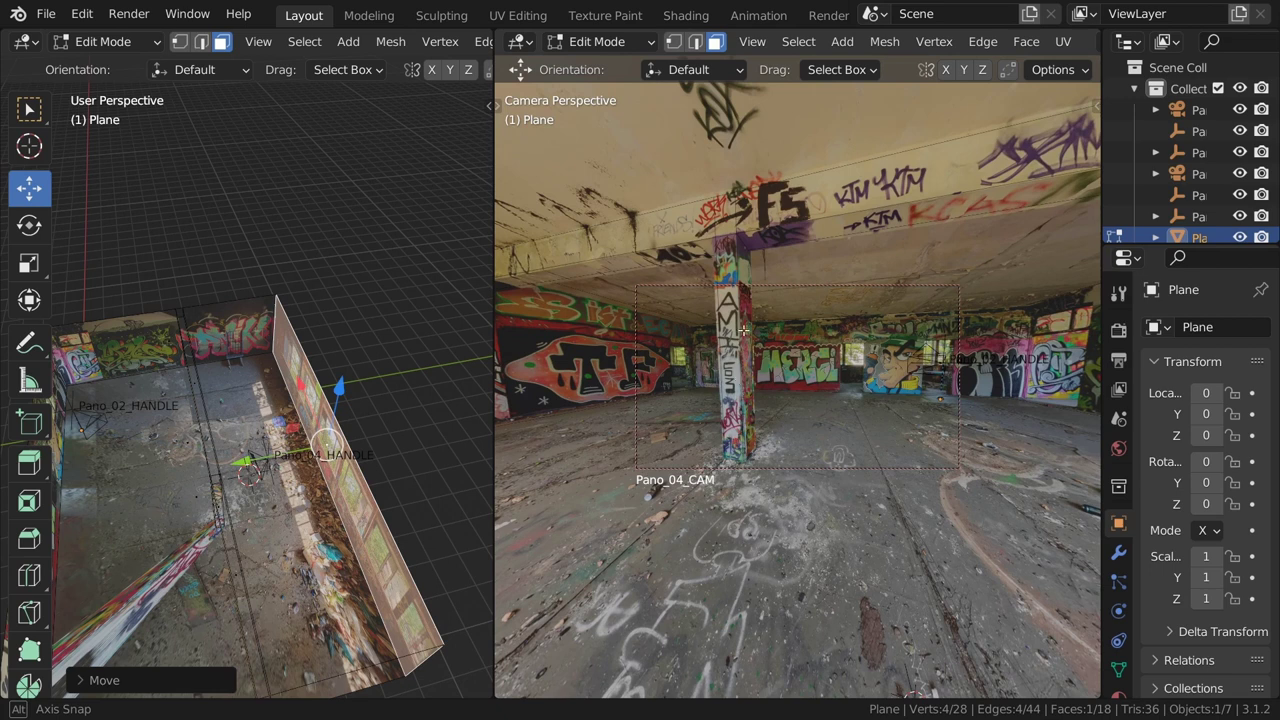
{"action": "scroll", "coordinate": [743, 330], "scroll_direction": "up", "scroll_amount": 1, "text": "alt"}
{"action": "scroll", "coordinate": [796, 330], "scroll_direction": "up", "scroll_amount": 1, "text": "alt"}
{"action": "scroll", "coordinate": [806, 350], "scroll_direction": "up", "scroll_amount": 2, "text": "alt"}
{"action": "scroll", "coordinate": [806, 350], "scroll_direction": "up", "scroll_amount": 1, "text": "alt"}
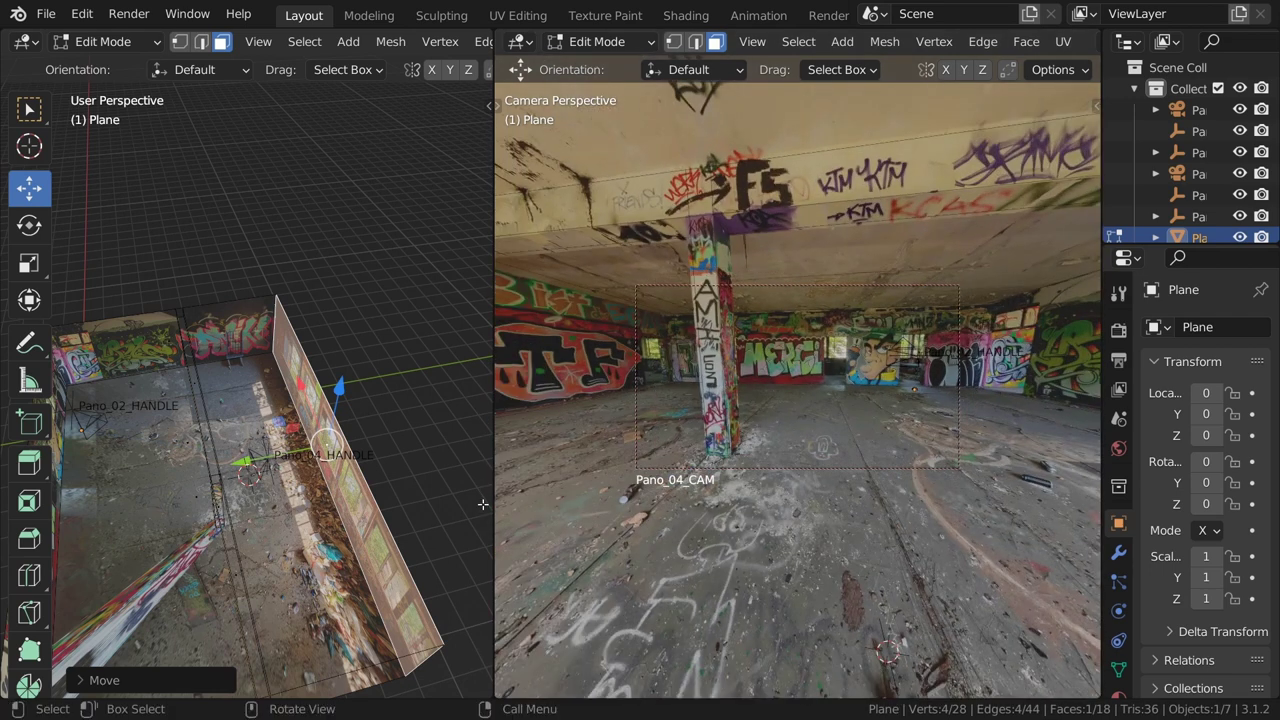
{"action": "key", "text": "Tab"}
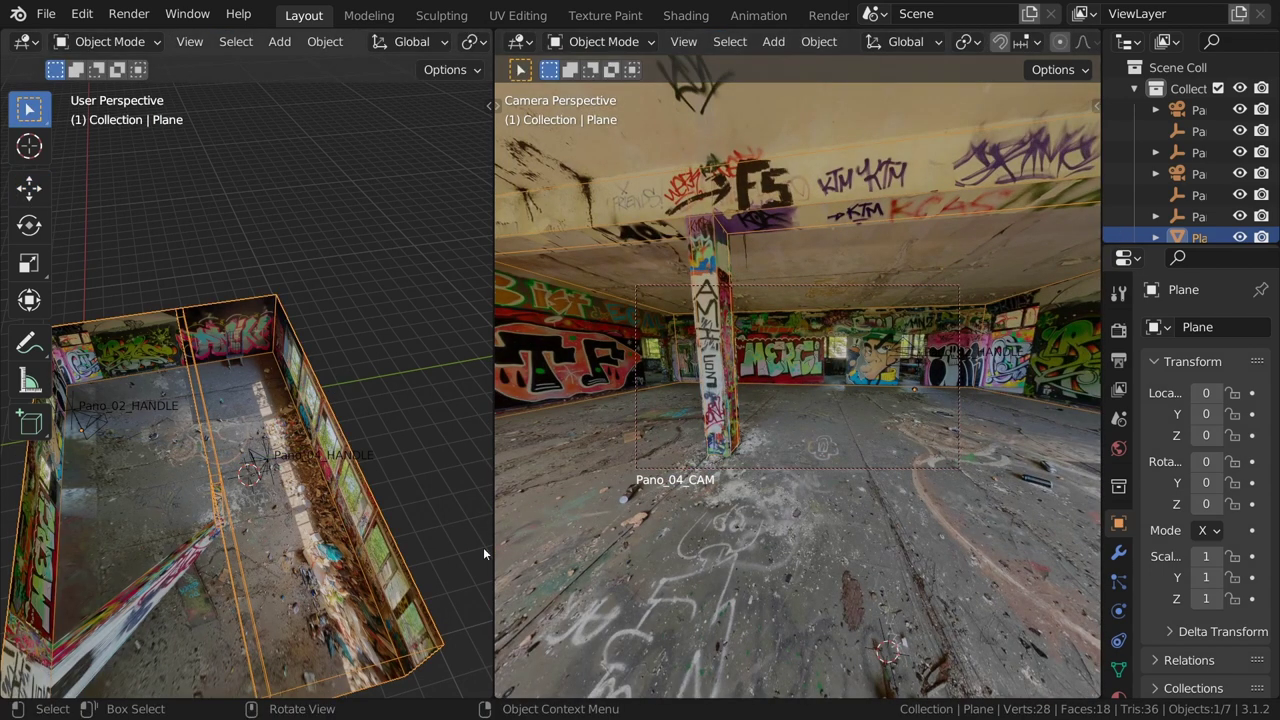
Save the file and place the 3D cursor on the room floor from top view
{"action": "left_click_drag", "start_coordinate": [491, 546], "coordinate": [800, 546]}
{"action": "key", "text": "ctrl+s"}
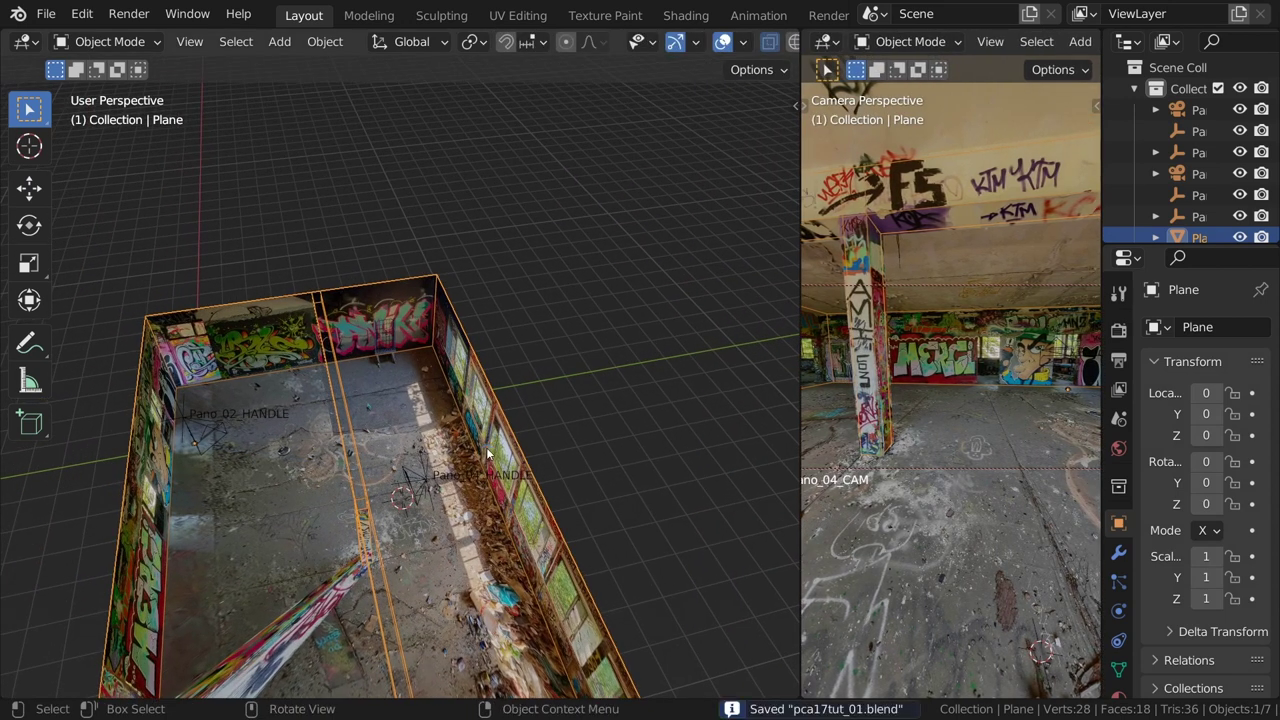
{"action": "key", "text": "KP_7"}
{"action": "scroll", "coordinate": [350, 284], "scroll_direction": "down", "scroll_amount": 2}
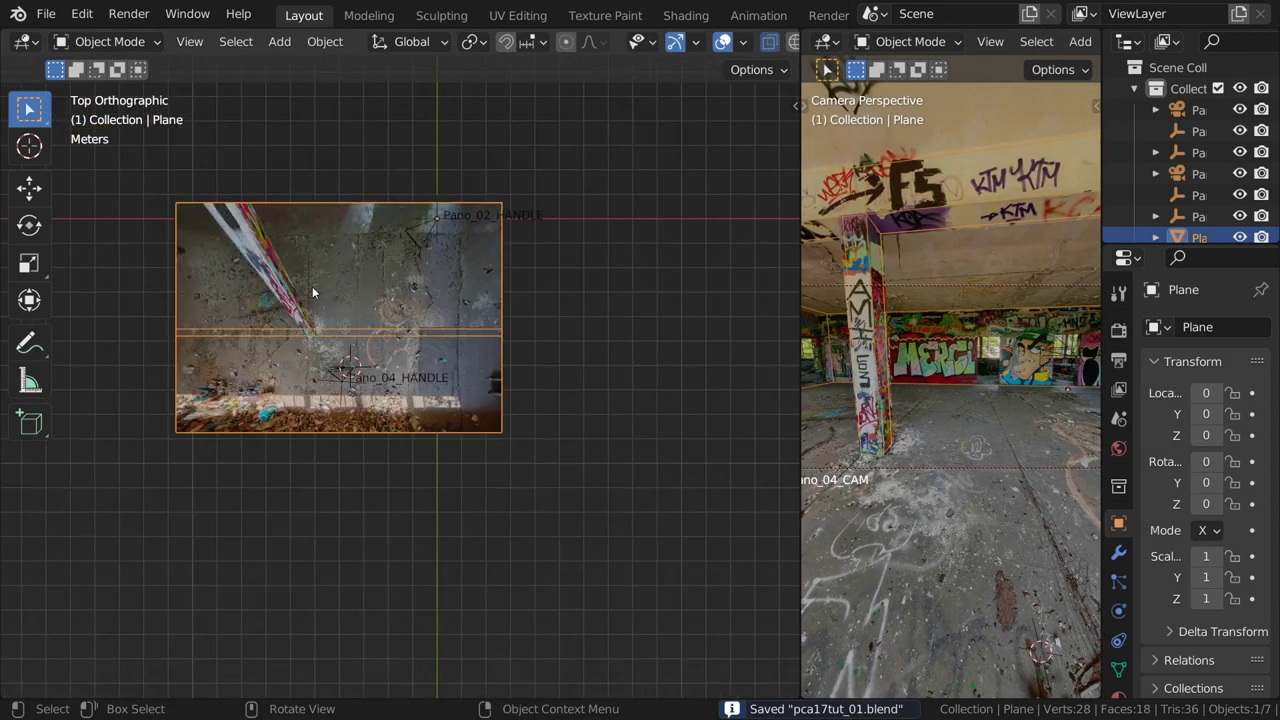
{"action": "middle_click_drag", "start_coordinate": [320, 294], "coordinate": [389, 322], "text": "shift"}
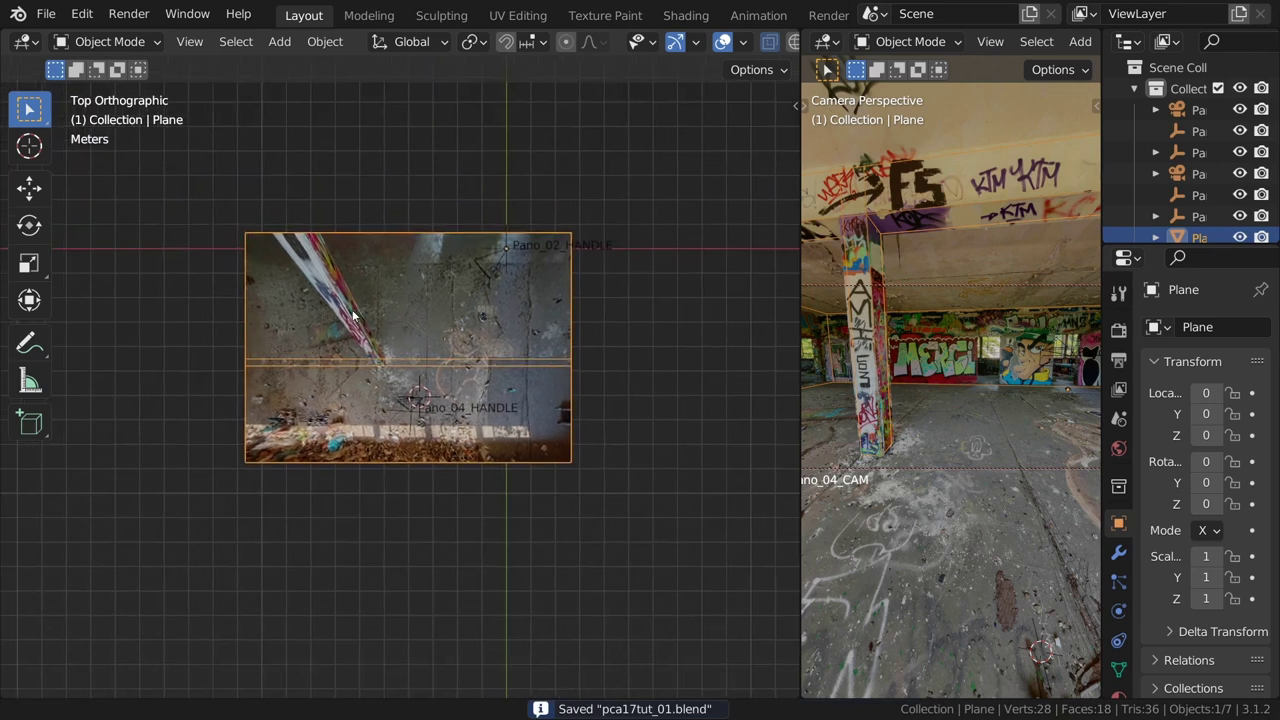
{"action": "left_click", "coordinate": [40, 155]}
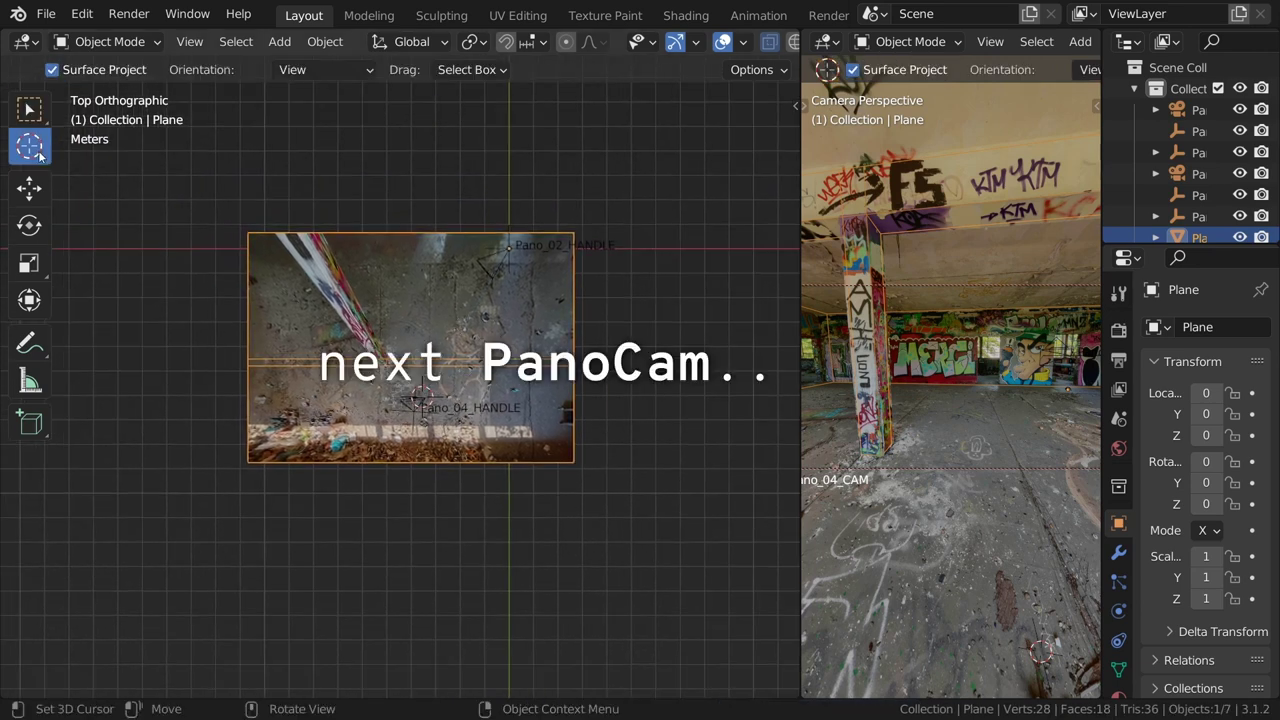
{"action": "left_click", "coordinate": [276, 309]}
{"action": "mouse_move", "coordinate": [278, 312]}
{"action": "middle_mouse_down"}
{"action": "mouse_move", "coordinate": [286, 224]}
{"action": "mouse_move", "coordinate": [337, 294]}
{"action": "mouse_move", "coordinate": [272, 372]}
{"action": "mouse_move", "coordinate": [250, 363]}
{"action": "mouse_move", "coordinate": [285, 365]}
{"action": "middle_mouse_up"}
{"action": "scroll", "coordinate": [262, 366], "scroll_direction": "up", "scroll_amount": 3}
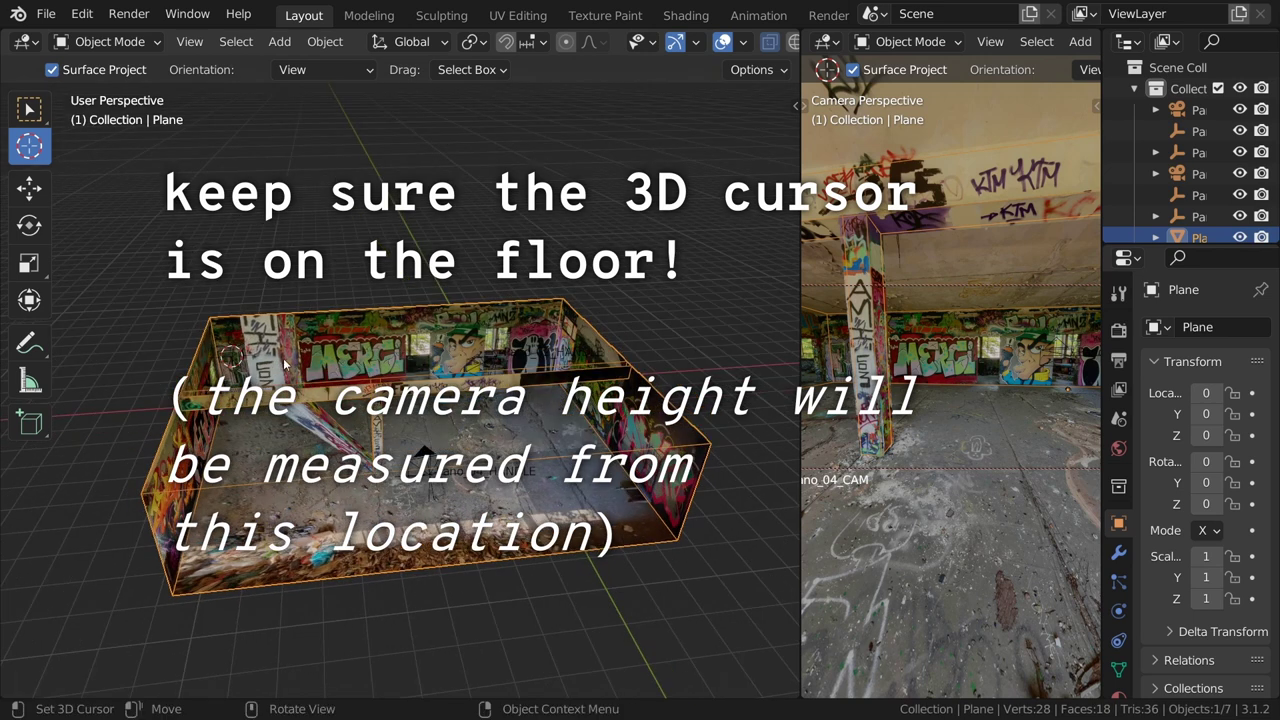
Set the 3D cursor's Z location to 0 m and return to a centered top view
{"action": "key", "text": "n"}
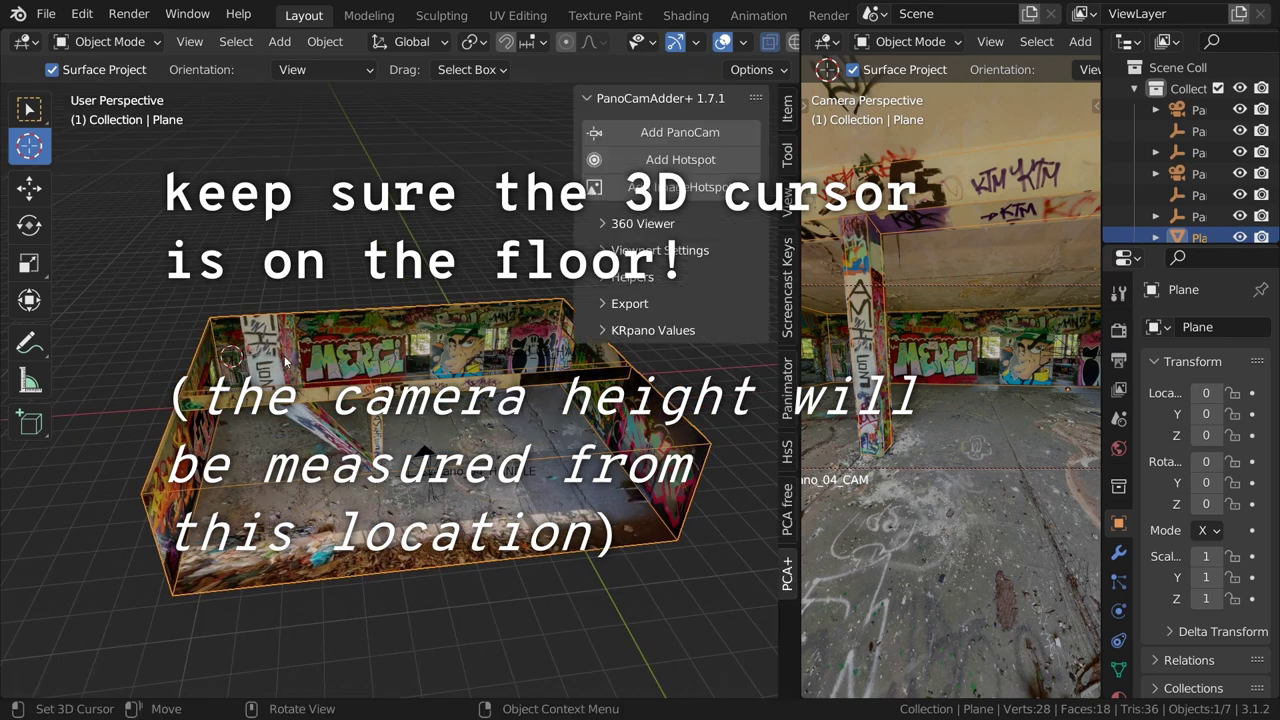
{"action": "left_click", "coordinate": [788, 198]}
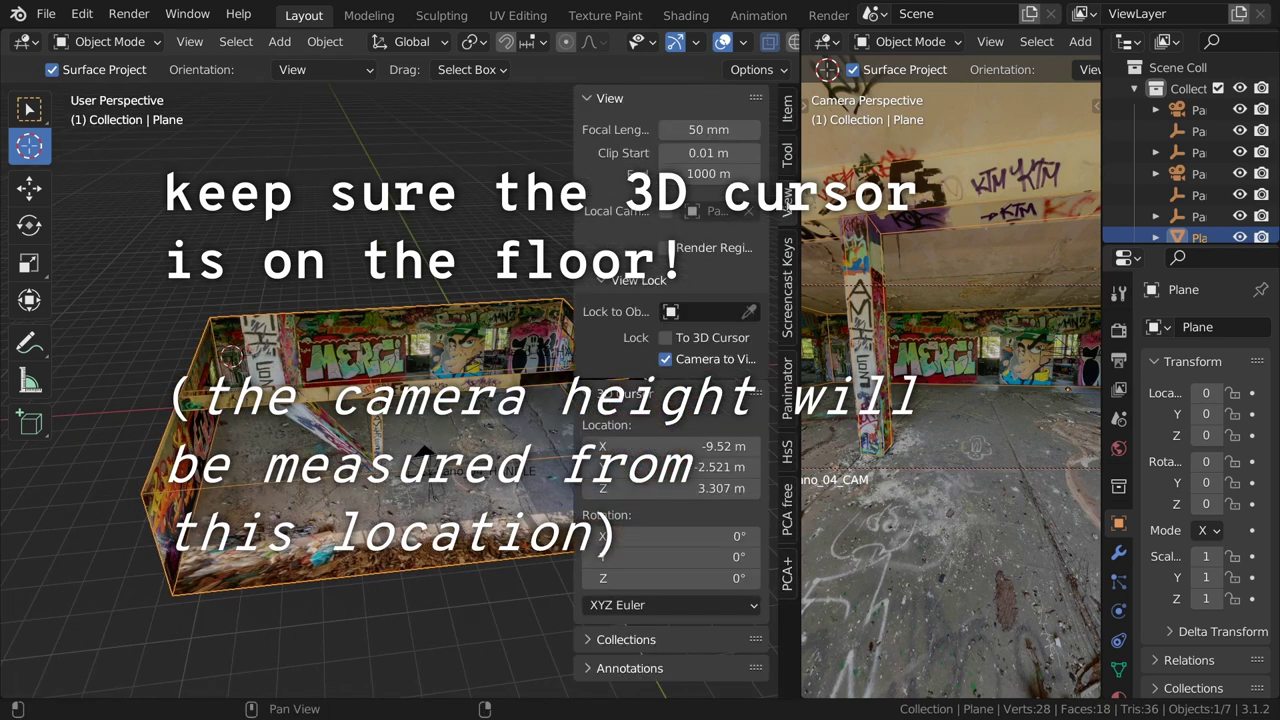
{"action": "mouse_move", "coordinate": [671, 488]}
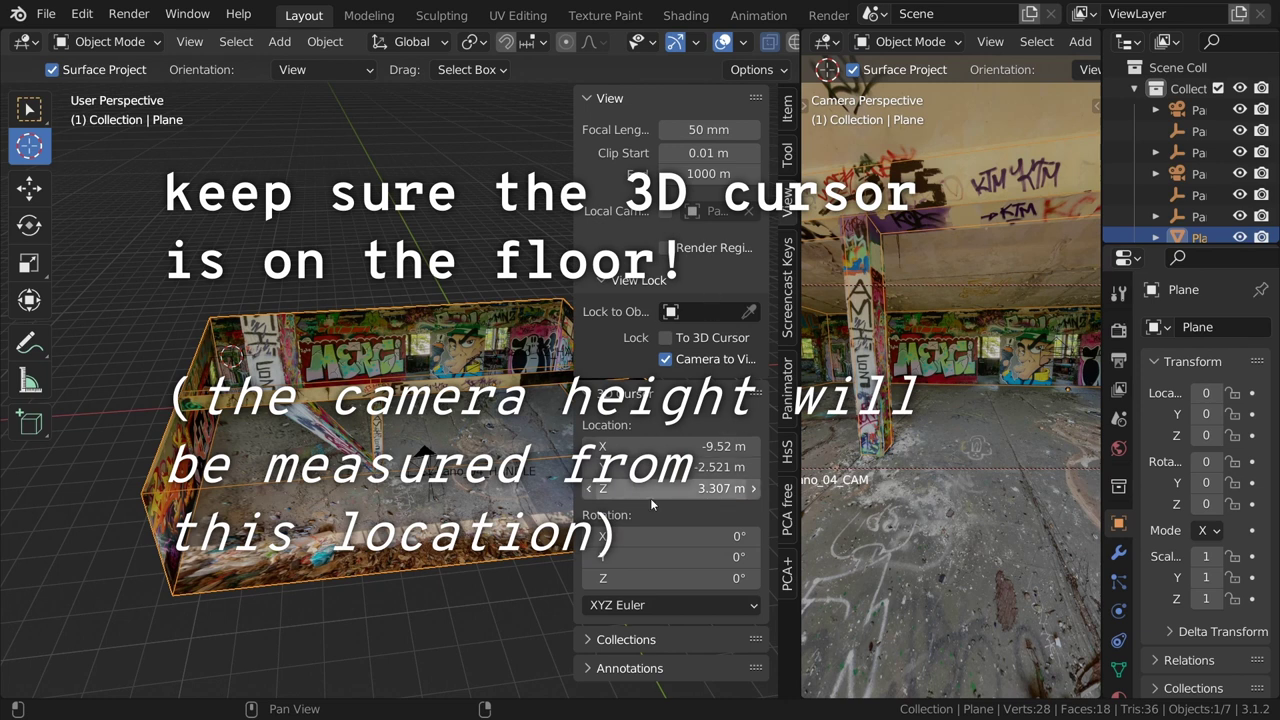
{"action": "left_click", "coordinate": [706, 487]}
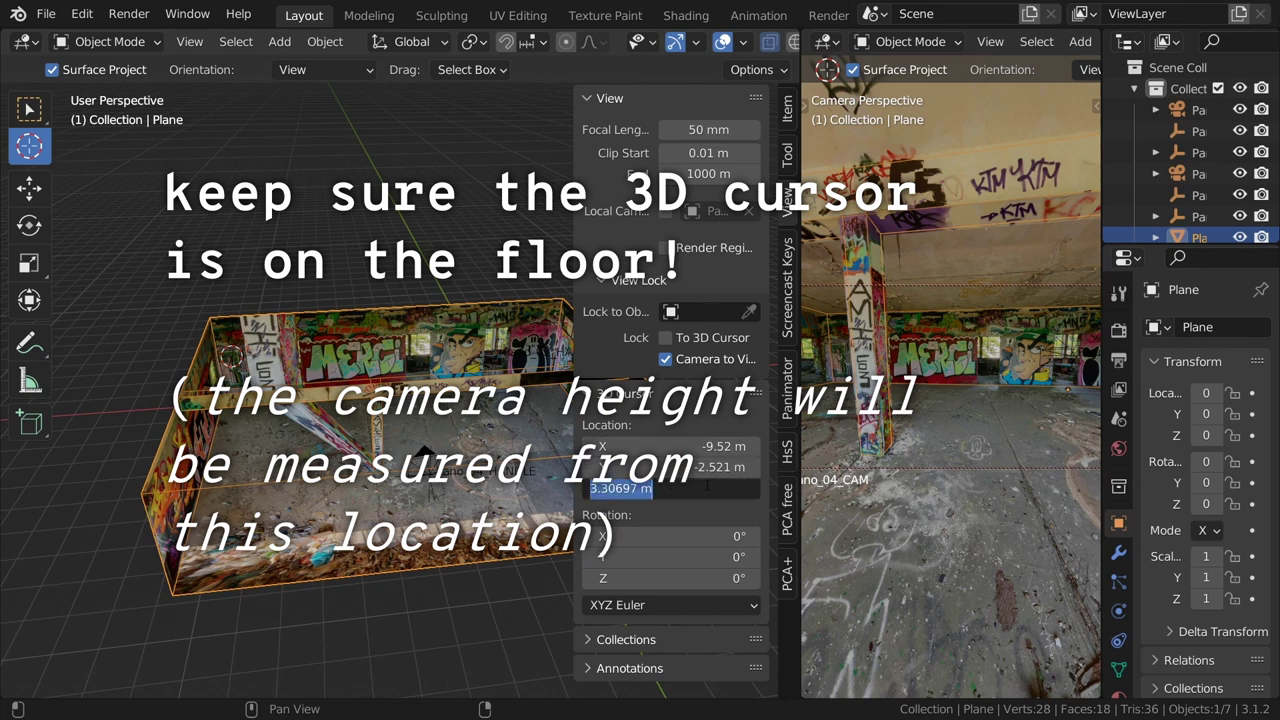
{"action": "type", "text": "0"}
{"action": "key", "text": "Return"}
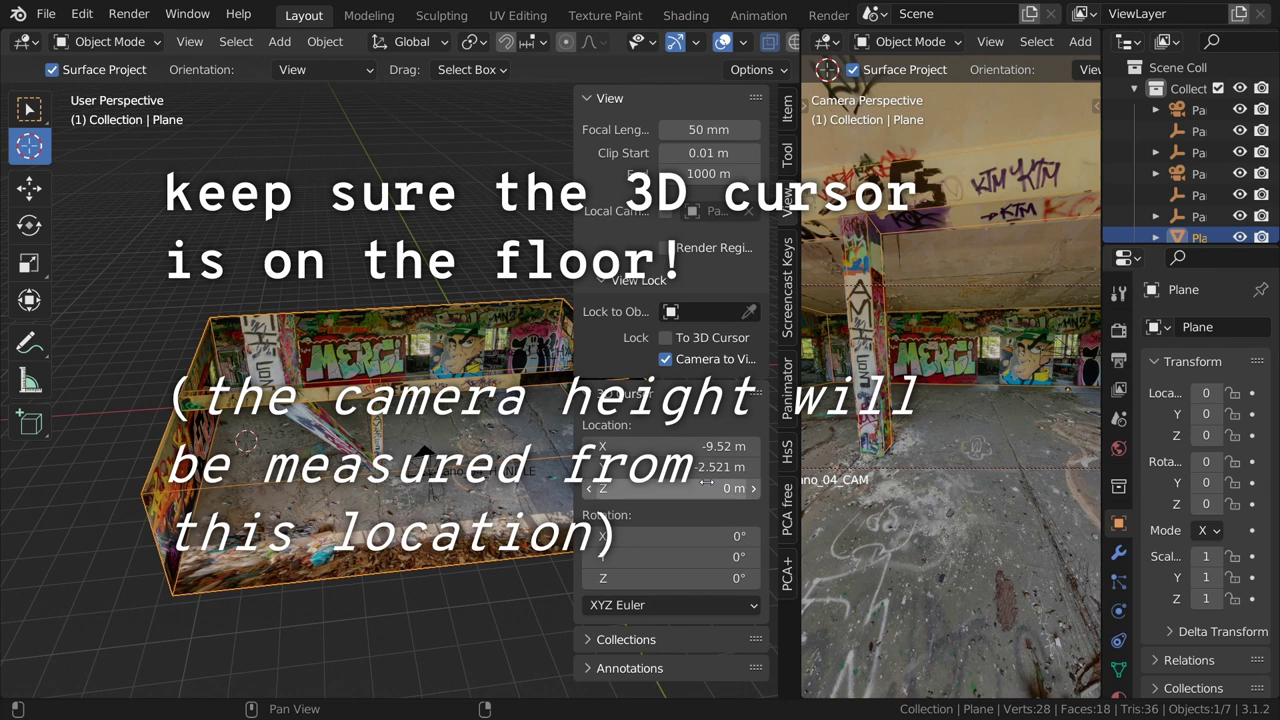
{"action": "key", "text": "n"}
{"action": "middle_click_drag", "start_coordinate": [413, 487], "coordinate": [412, 485]}
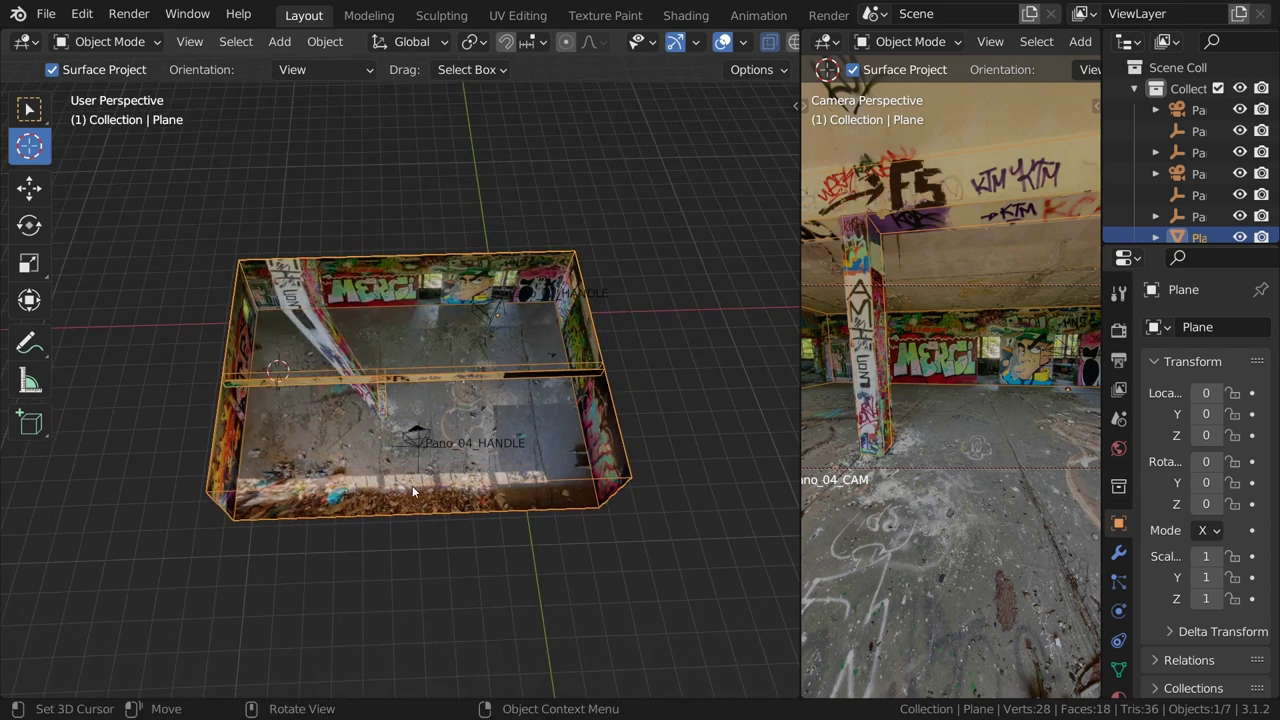
{"action": "key", "text": "KP_7"}
{"action": "middle_click_drag", "start_coordinate": [314, 350], "coordinate": [366, 416], "text": "shift"}
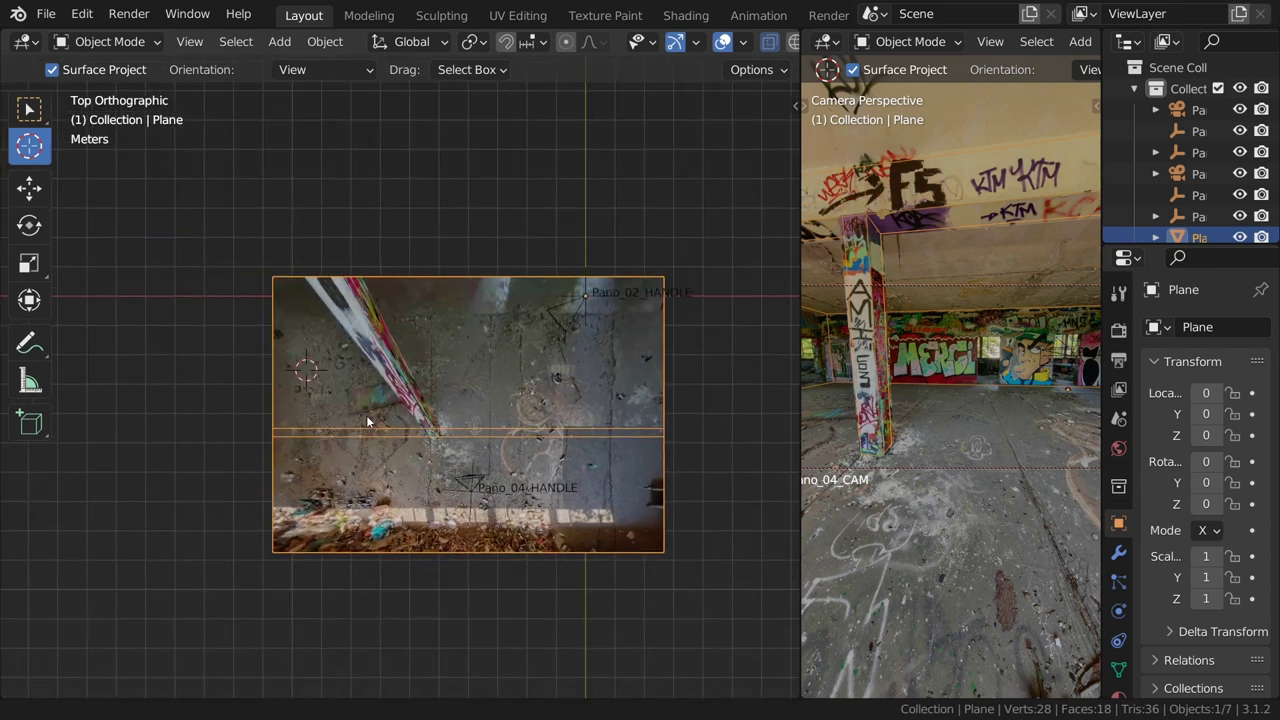
Add PanoCam Pano_06 from Ehem-Bahnbetriebswerk_06.jpg at 1.32 m camera height
{"action": "key", "text": "n"}
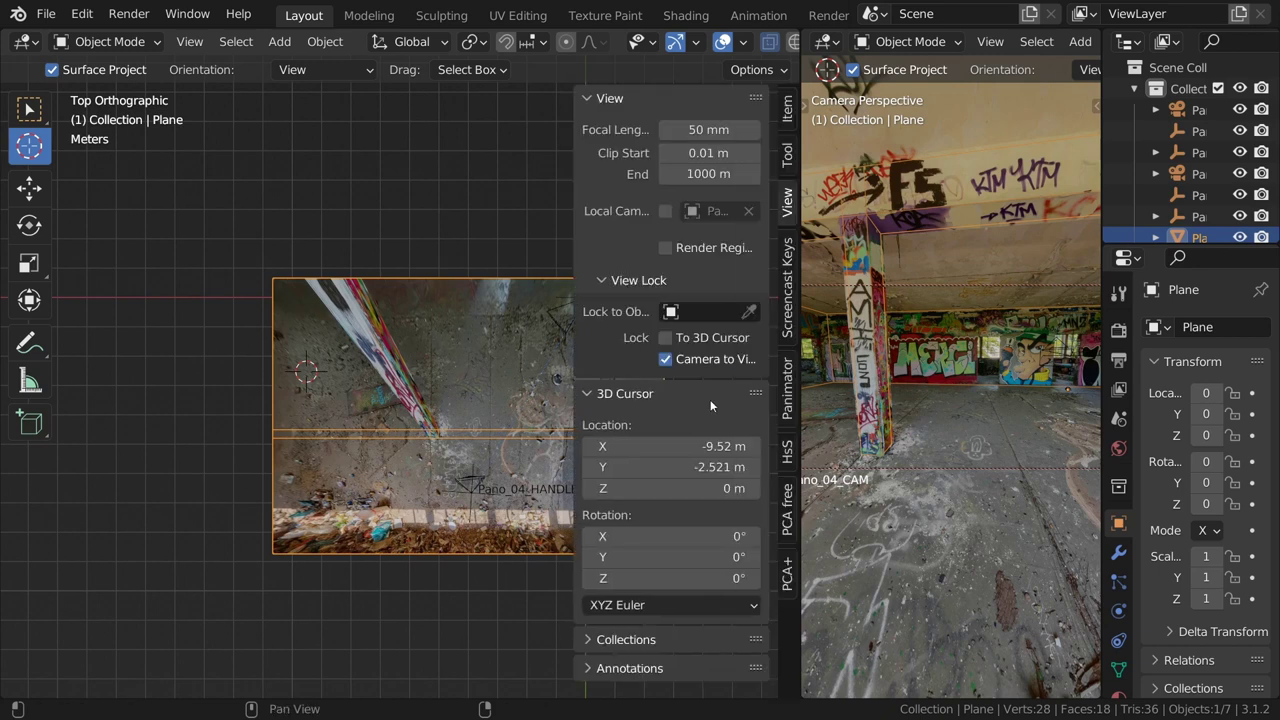
{"action": "left_click", "coordinate": [787, 578]}
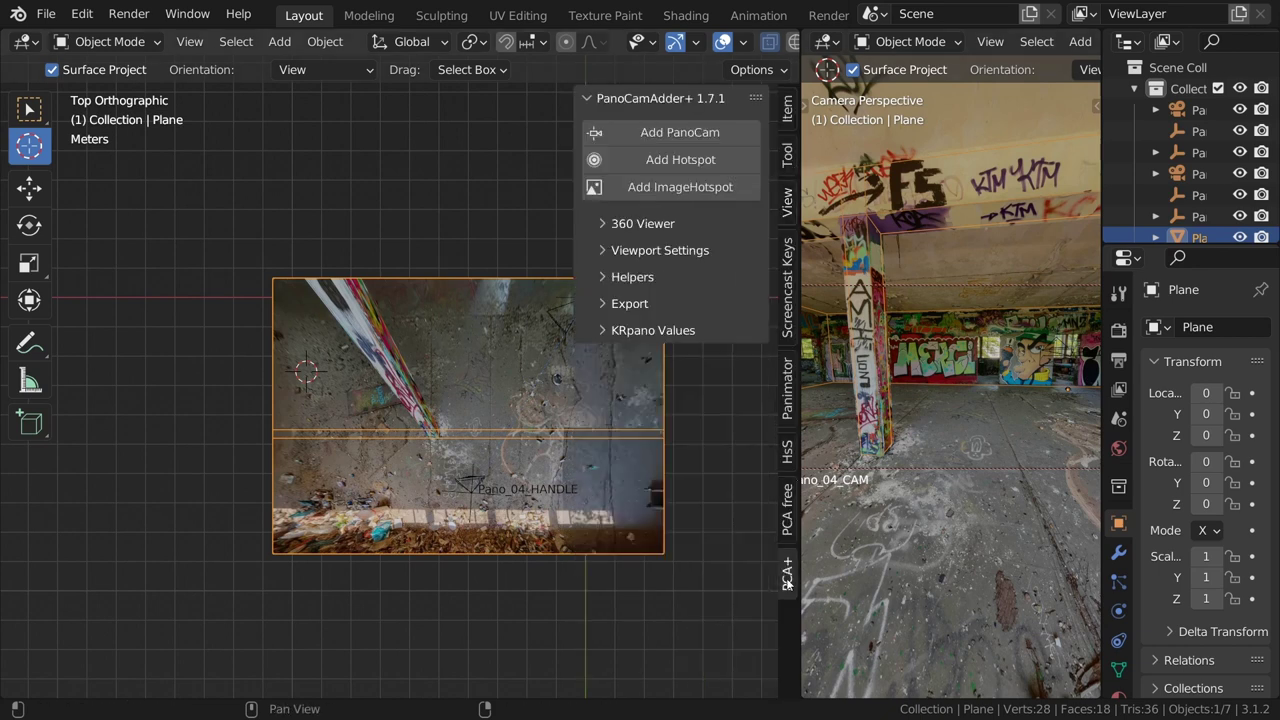
{"action": "left_click", "coordinate": [690, 135]}
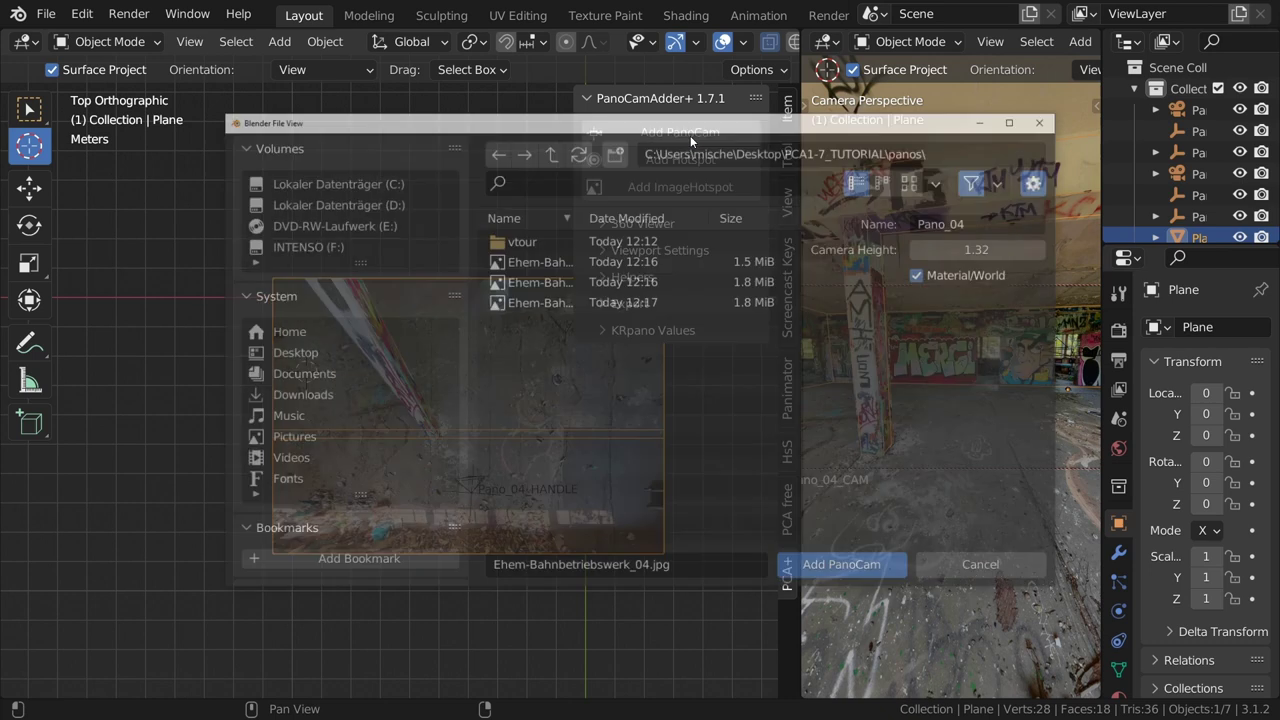
{"action": "left_click", "coordinate": [1022, 224]}
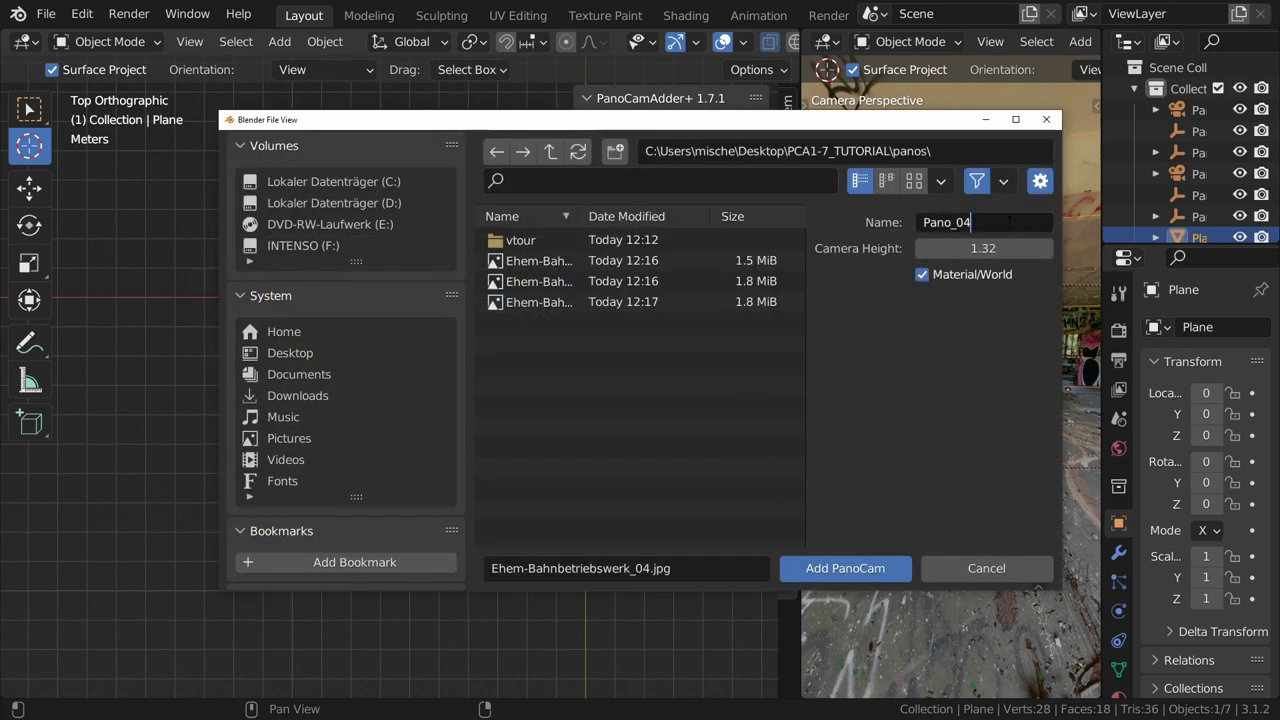
{"action": "type", "text": "6"}
{"action": "key", "text": "Return"}
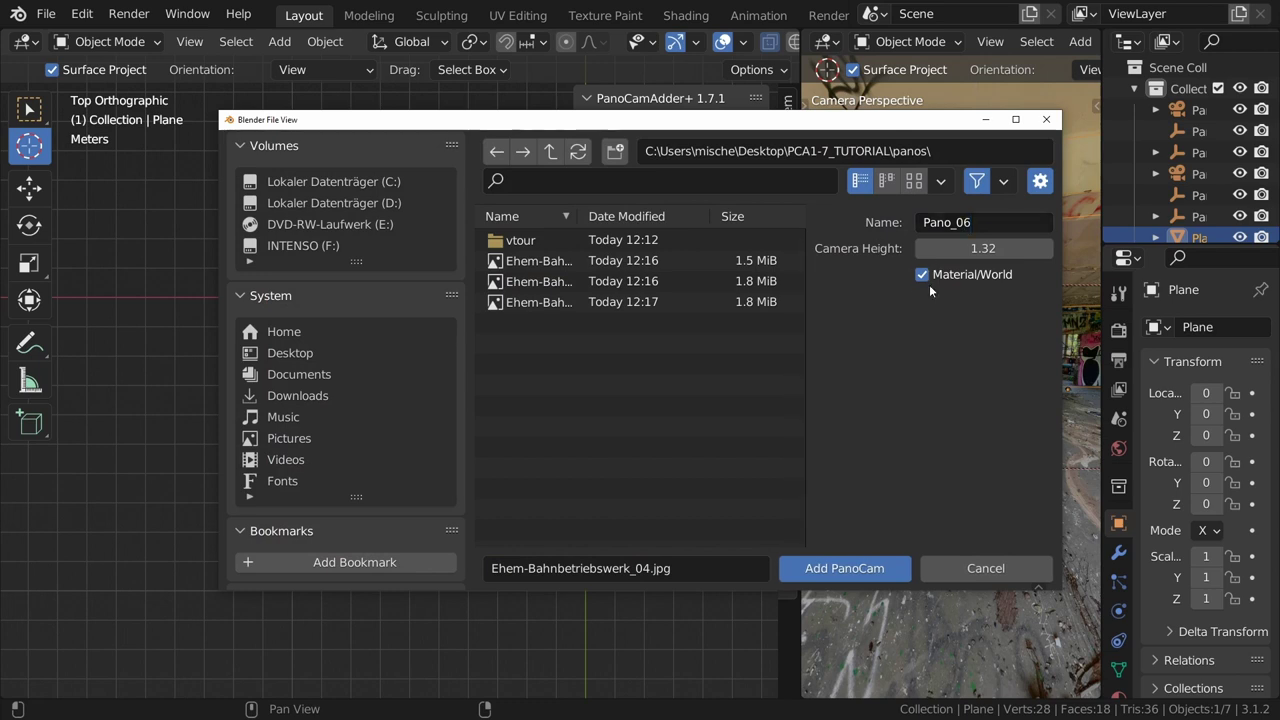
{"action": "left_click", "coordinate": [678, 298]}
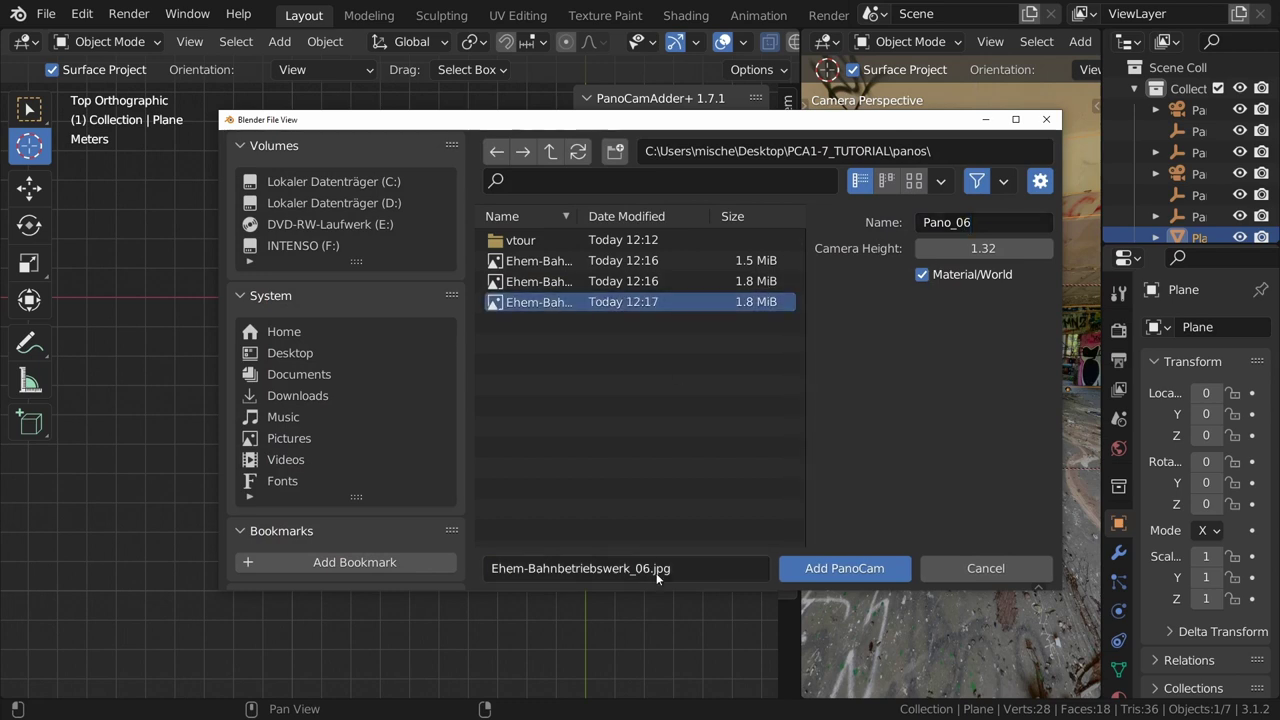
{"action": "left_click", "coordinate": [852, 573]}
Maximize the top view, rotate Pano_06_HANDLE about Z and move it into place
{"action": "scroll", "coordinate": [368, 437], "scroll_direction": "down", "scroll_amount": 1}
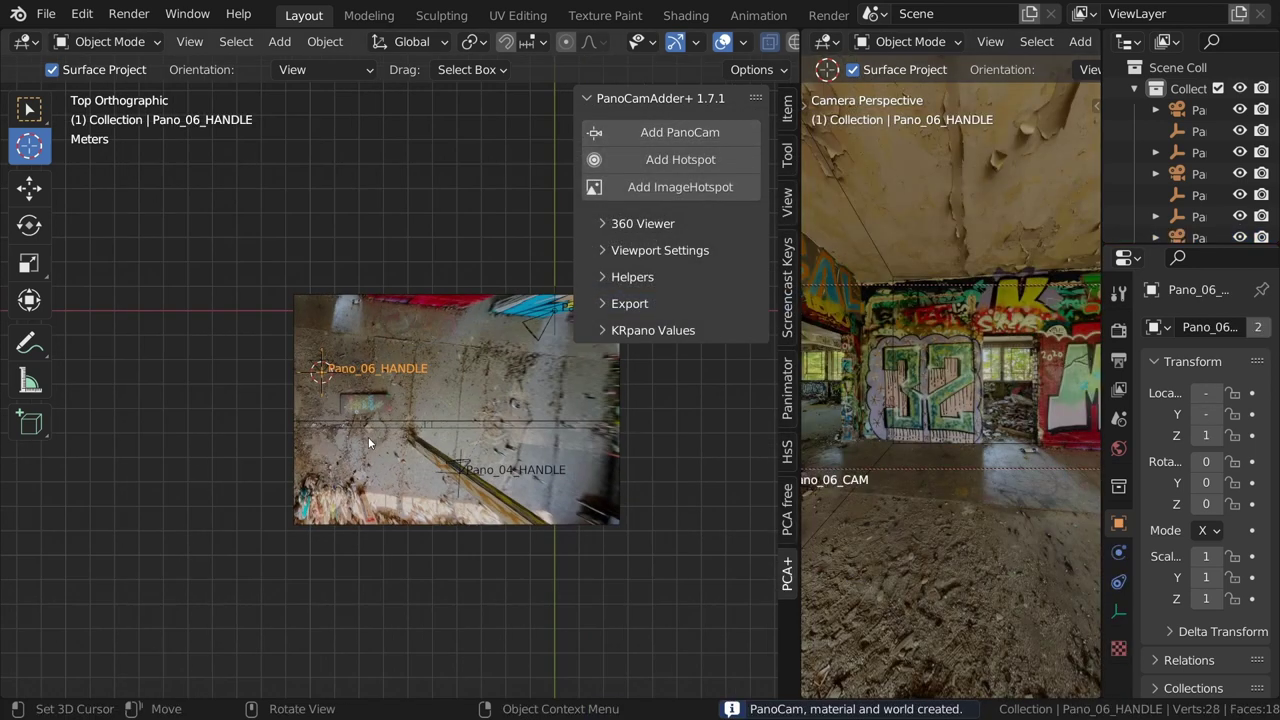
{"action": "middle_click_drag", "start_coordinate": [373, 397], "coordinate": [336, 410], "text": "shift"}
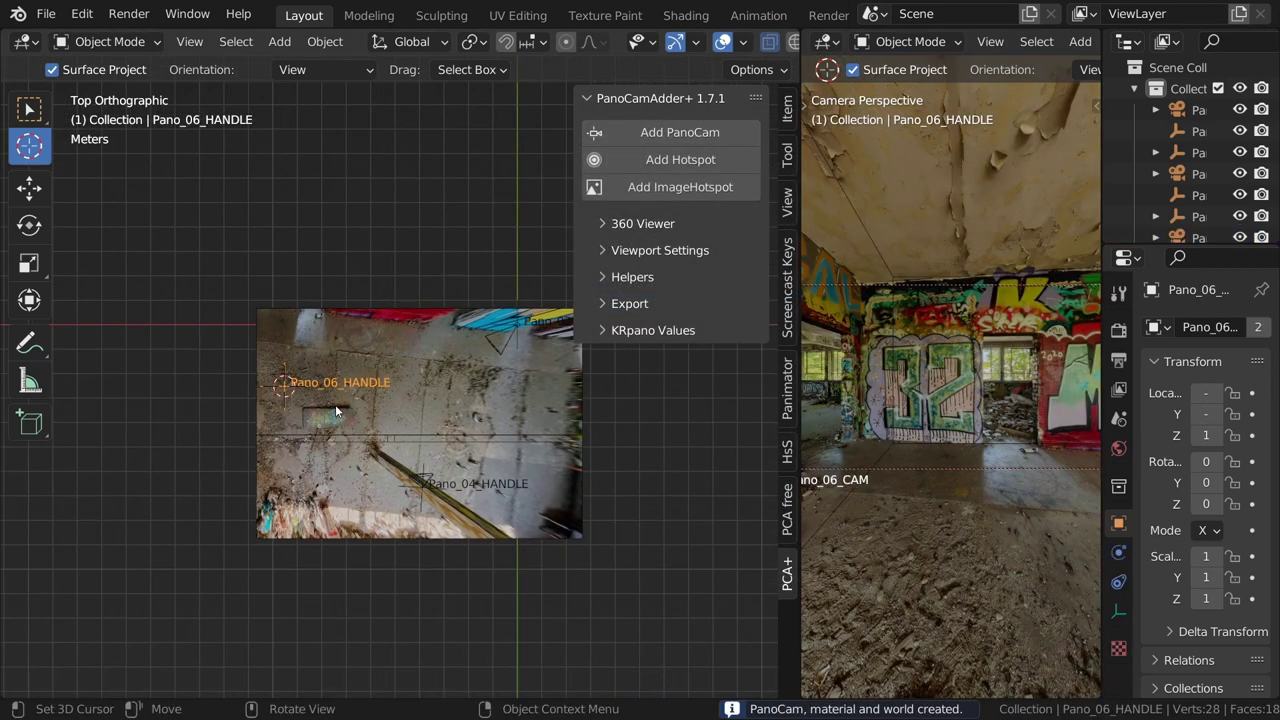
{"action": "key", "text": "n"}
{"action": "key", "text": "ctrl+space"}
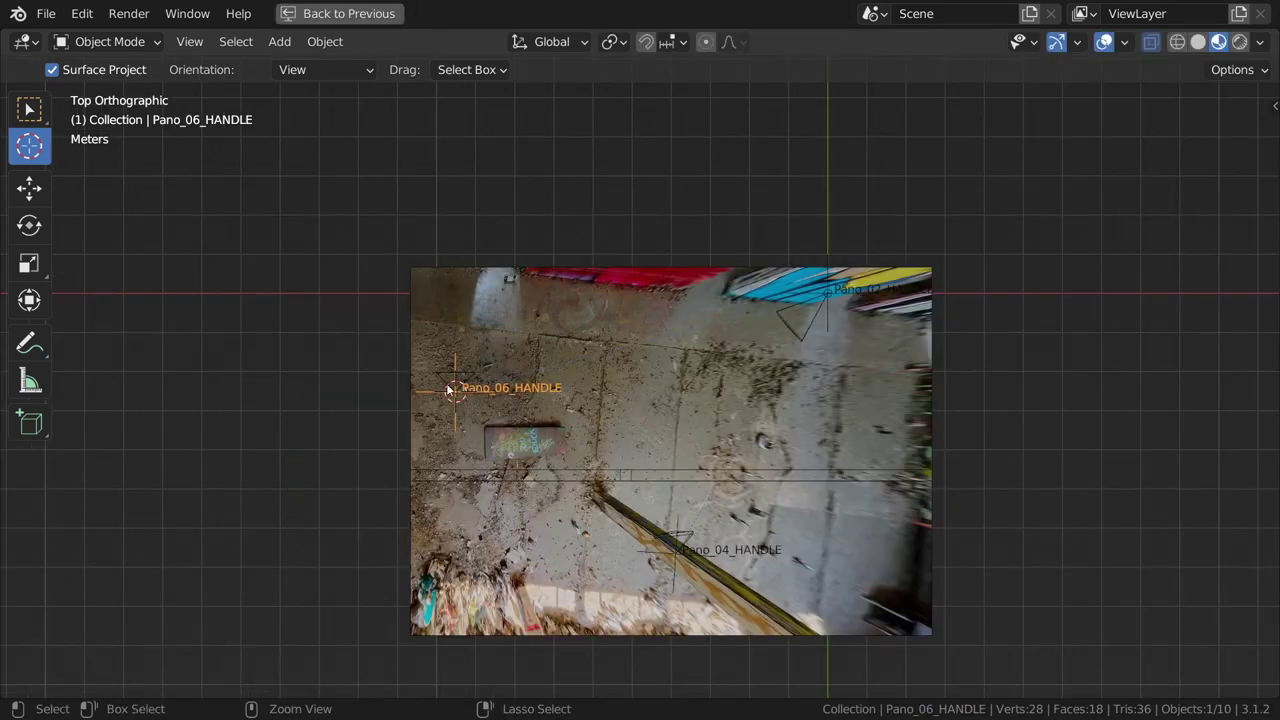
{"action": "scroll", "coordinate": [494, 409], "scroll_direction": "up", "scroll_amount": 1}
{"action": "scroll", "coordinate": [494, 409], "scroll_direction": "up", "scroll_amount": 1}
{"action": "middle_click_drag", "start_coordinate": [544, 365], "coordinate": [488, 285], "text": "shift"}
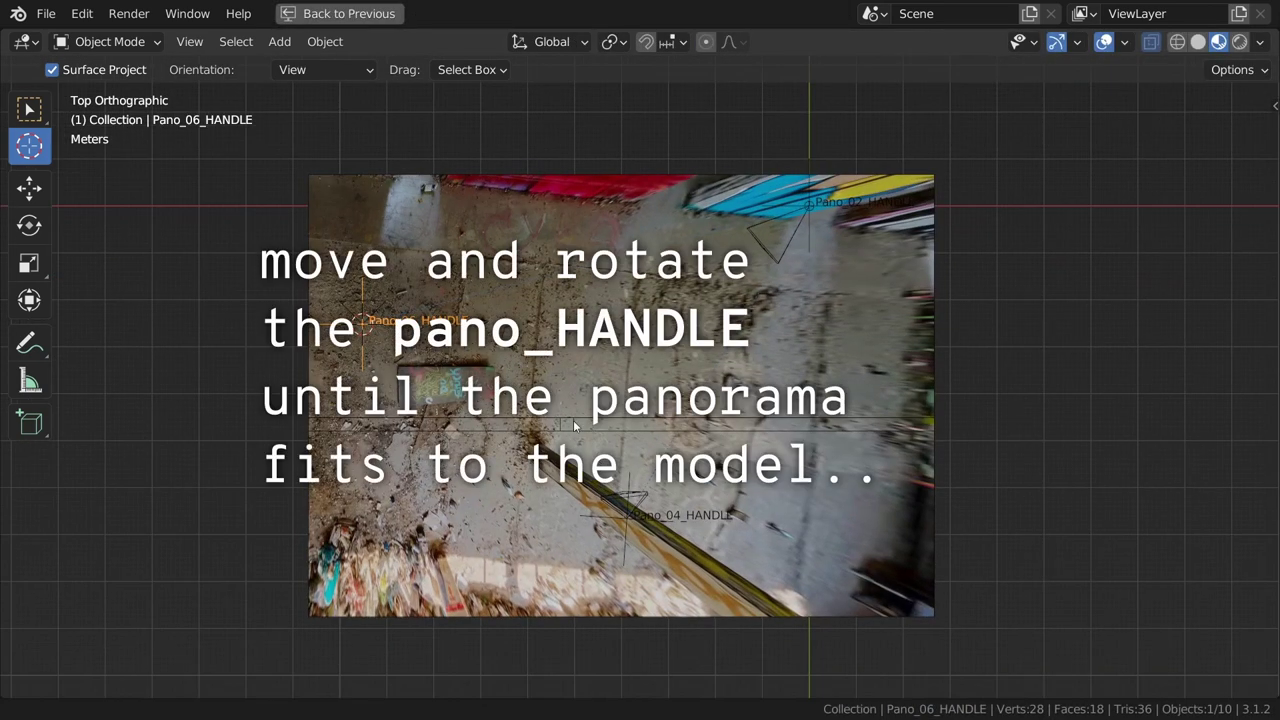
{"action": "key", "text": "r"}
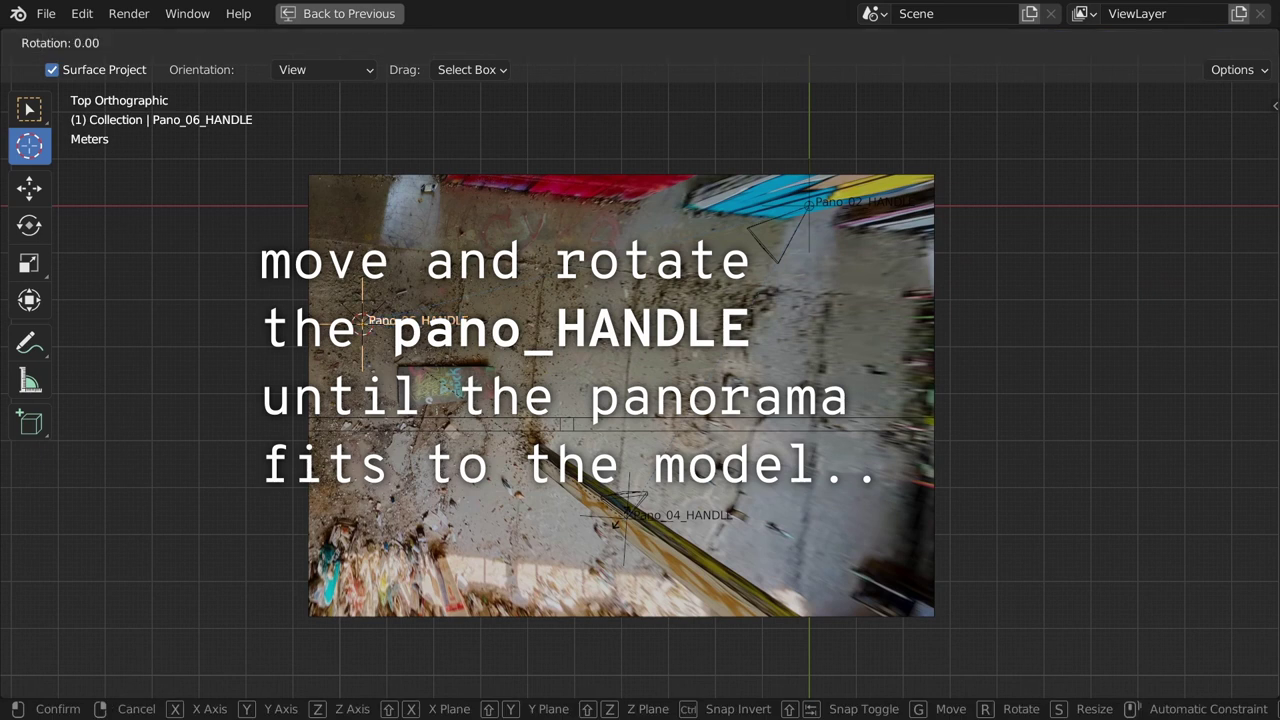
{"action": "key", "text": "z"}
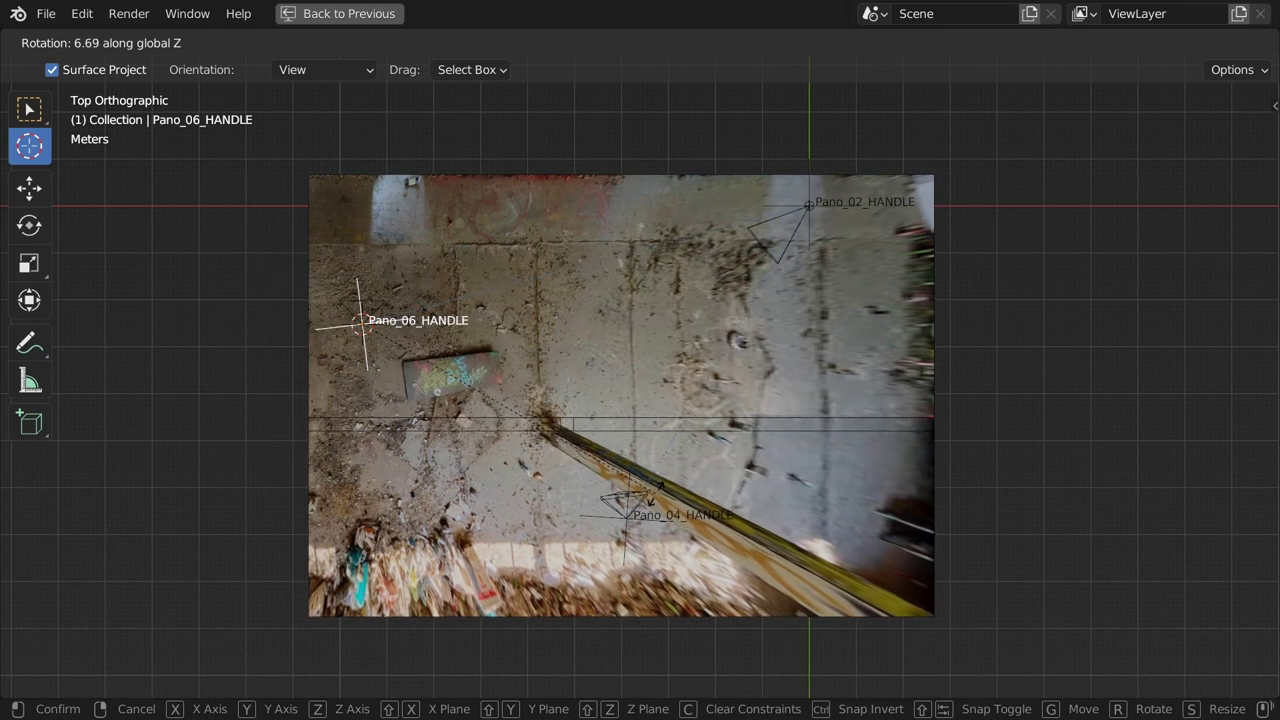
{"action": "left_click", "coordinate": [655, 492]}
{"action": "key", "text": "g"}
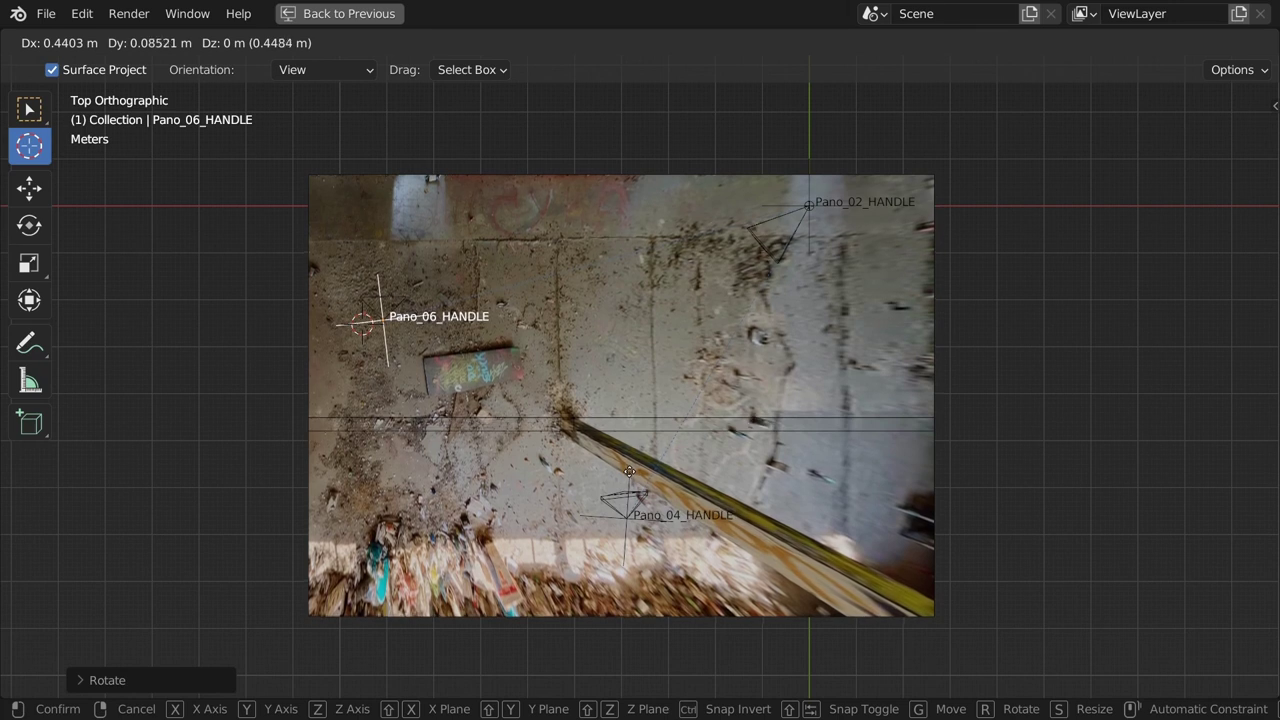
{"action": "left_click", "coordinate": [627, 476]}
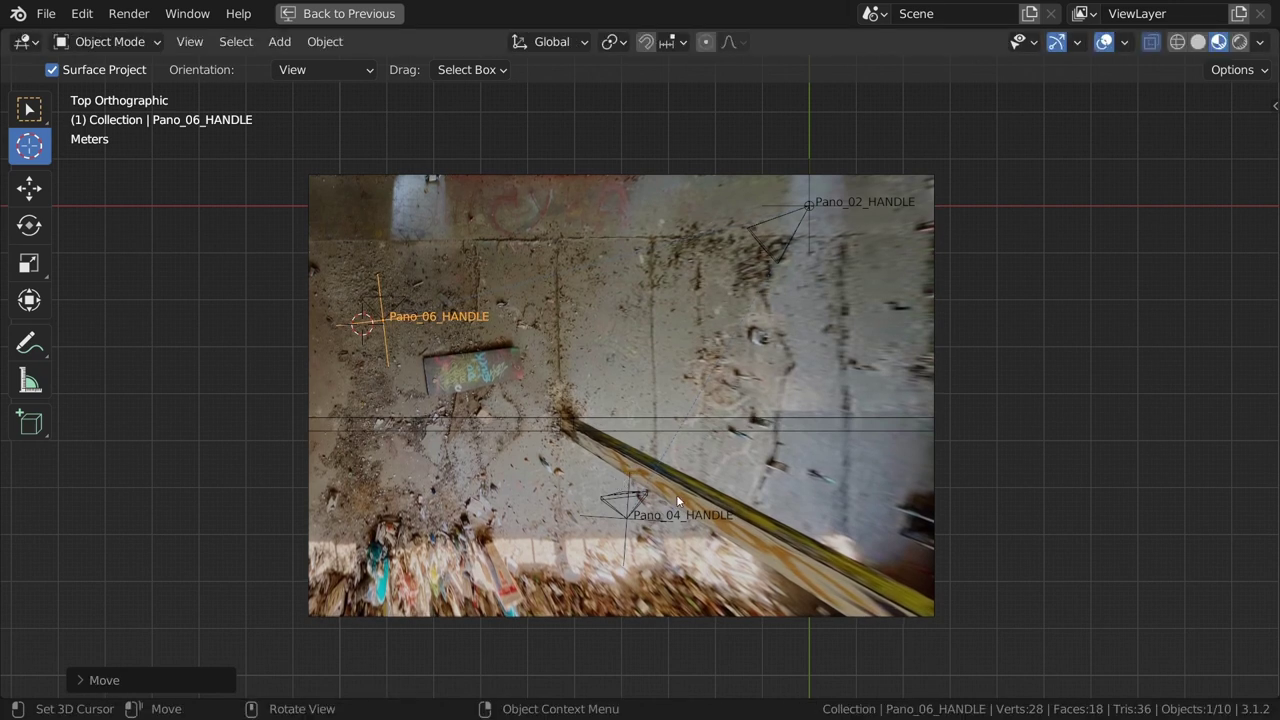
Fine-tune the handle's rotation and Y position, then restore the previous layout
{"action": "key", "text": "r"}
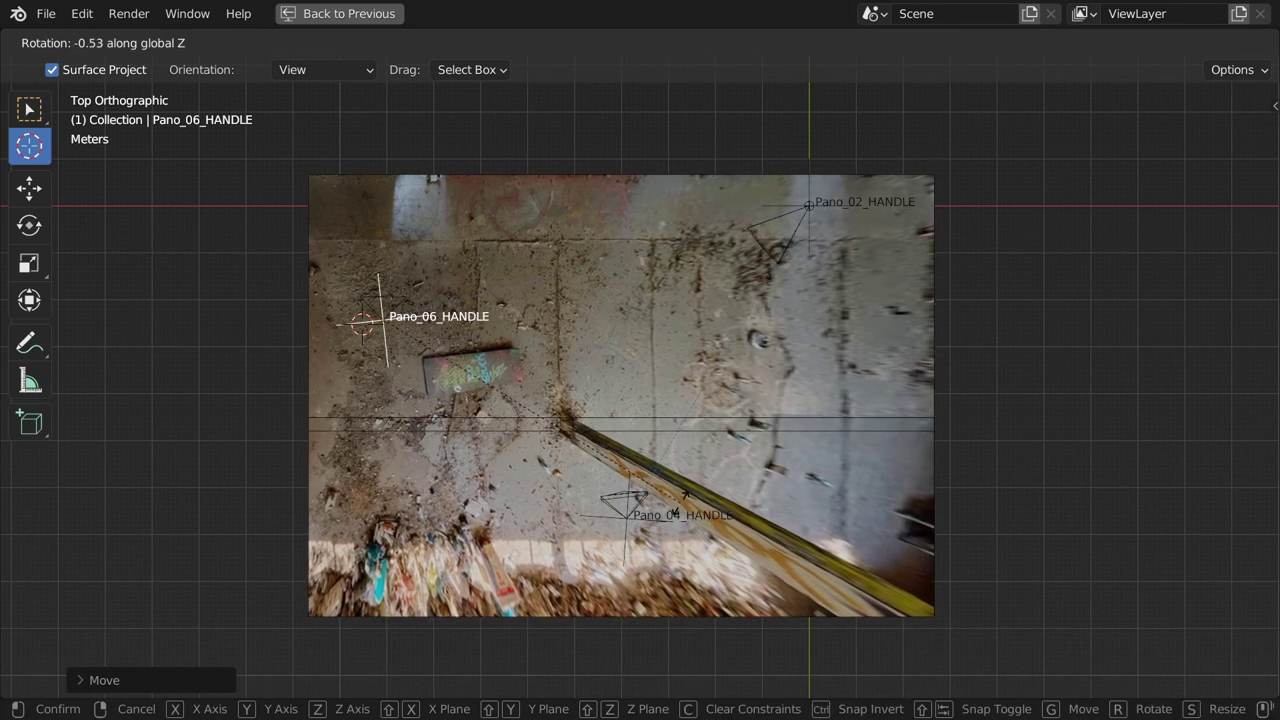
{"action": "left_click", "coordinate": [679, 510]}
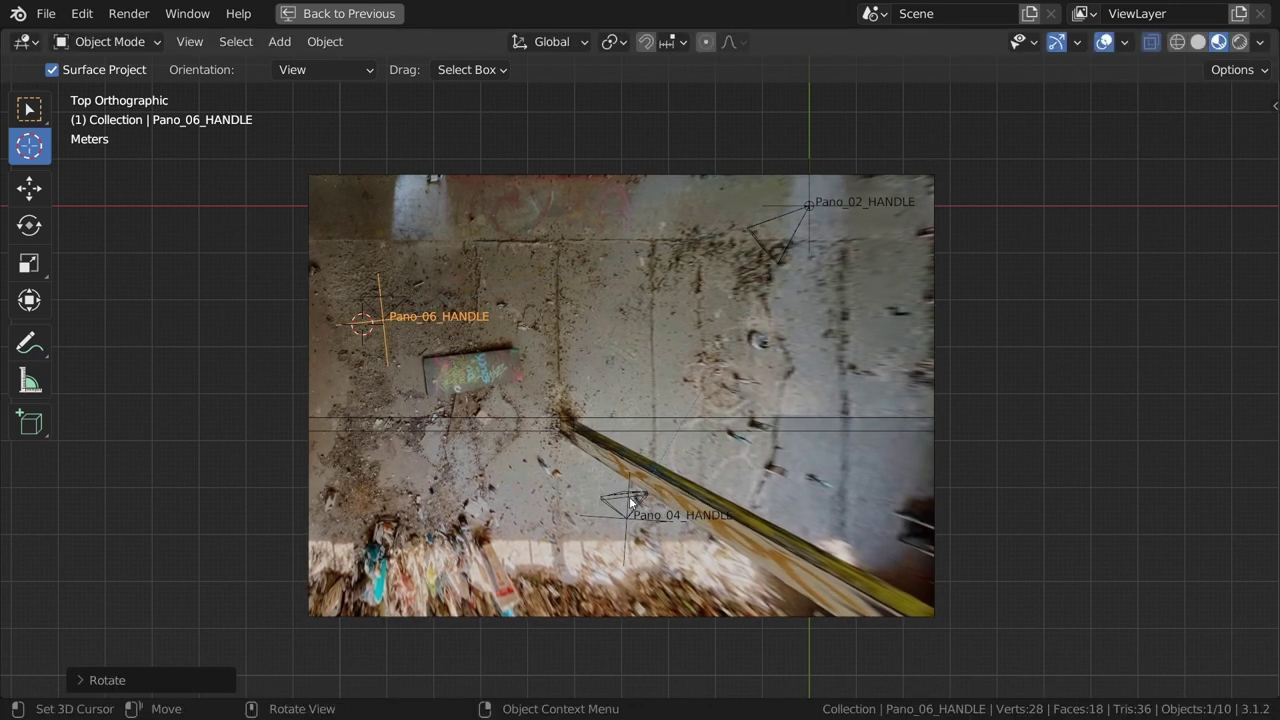
{"action": "scroll", "coordinate": [628, 496], "scroll_direction": "up", "scroll_amount": 4}
{"action": "scroll", "coordinate": [600, 470], "scroll_direction": "up", "scroll_amount": 1}
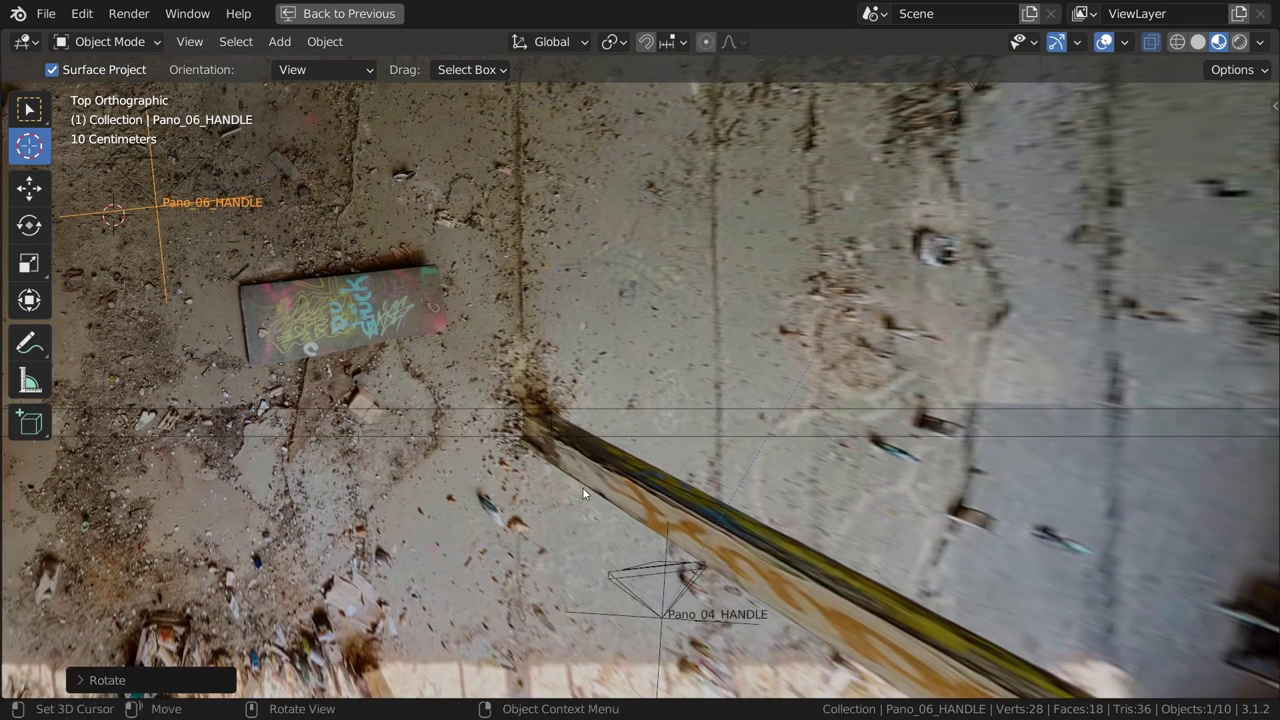
{"action": "key", "text": "g"}
{"action": "key", "text": "y"}
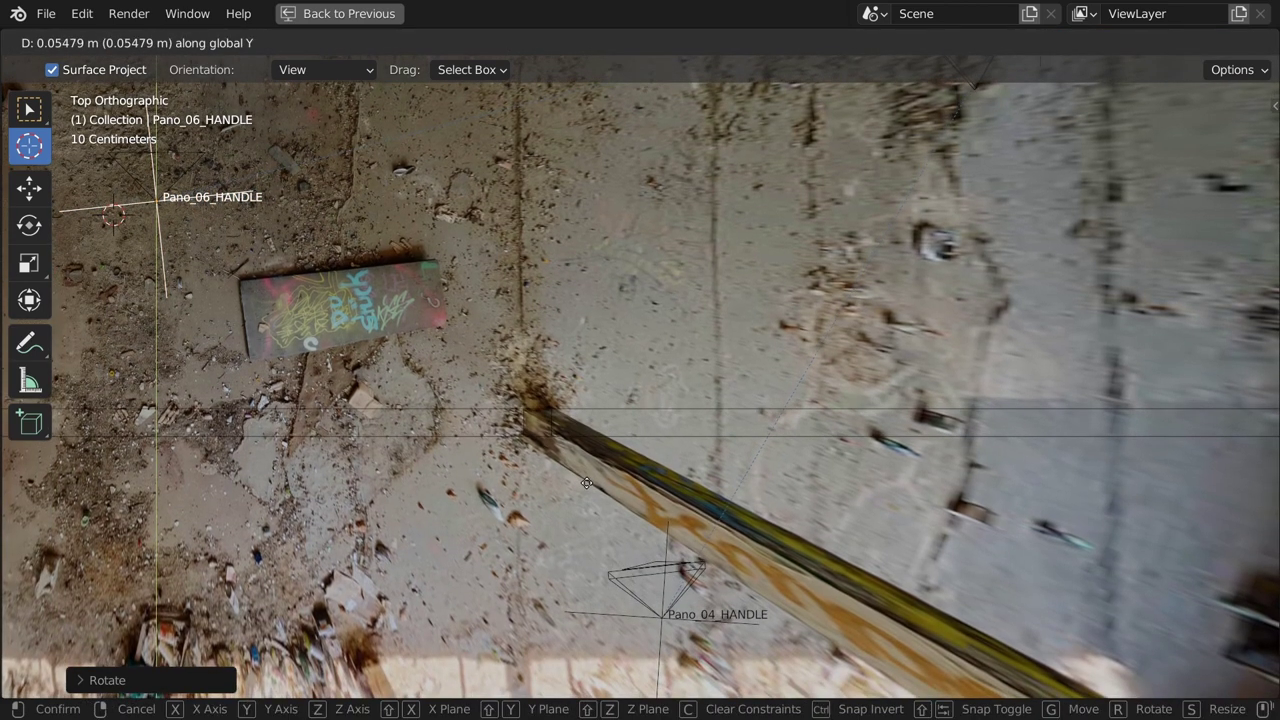
{"action": "left_click", "coordinate": [587, 482]}
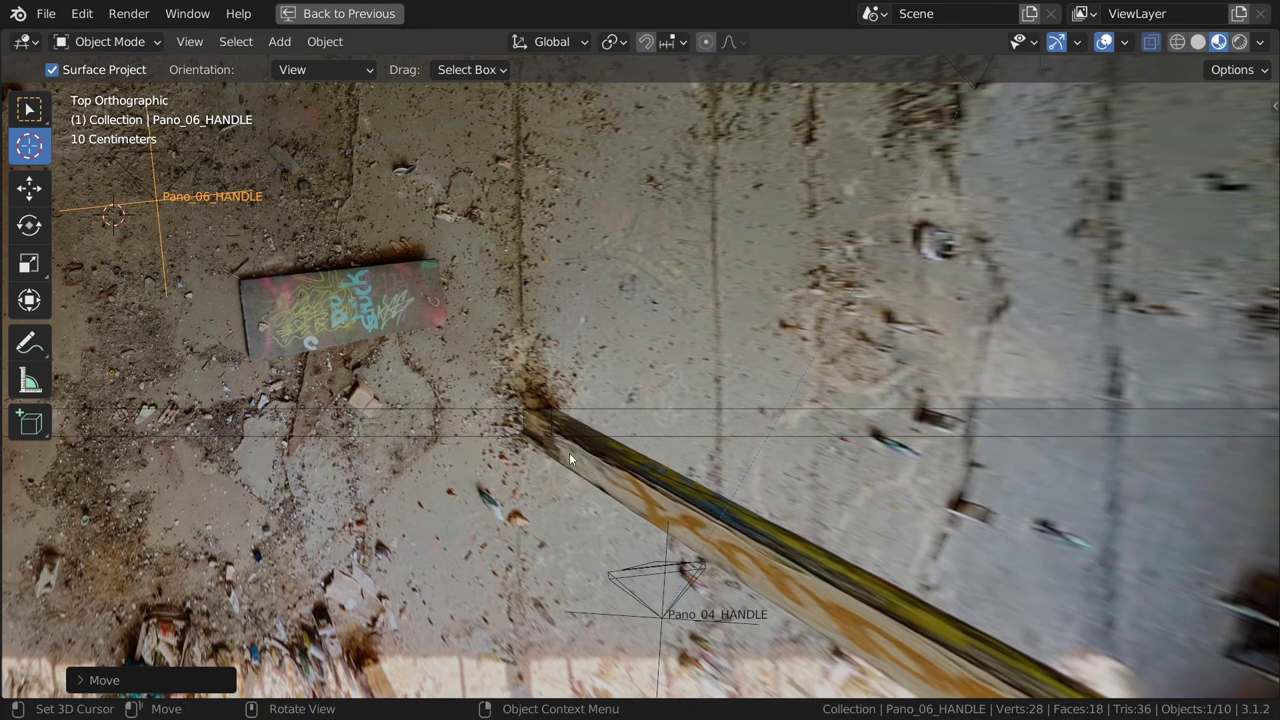
{"action": "left_click", "coordinate": [319, 16]}
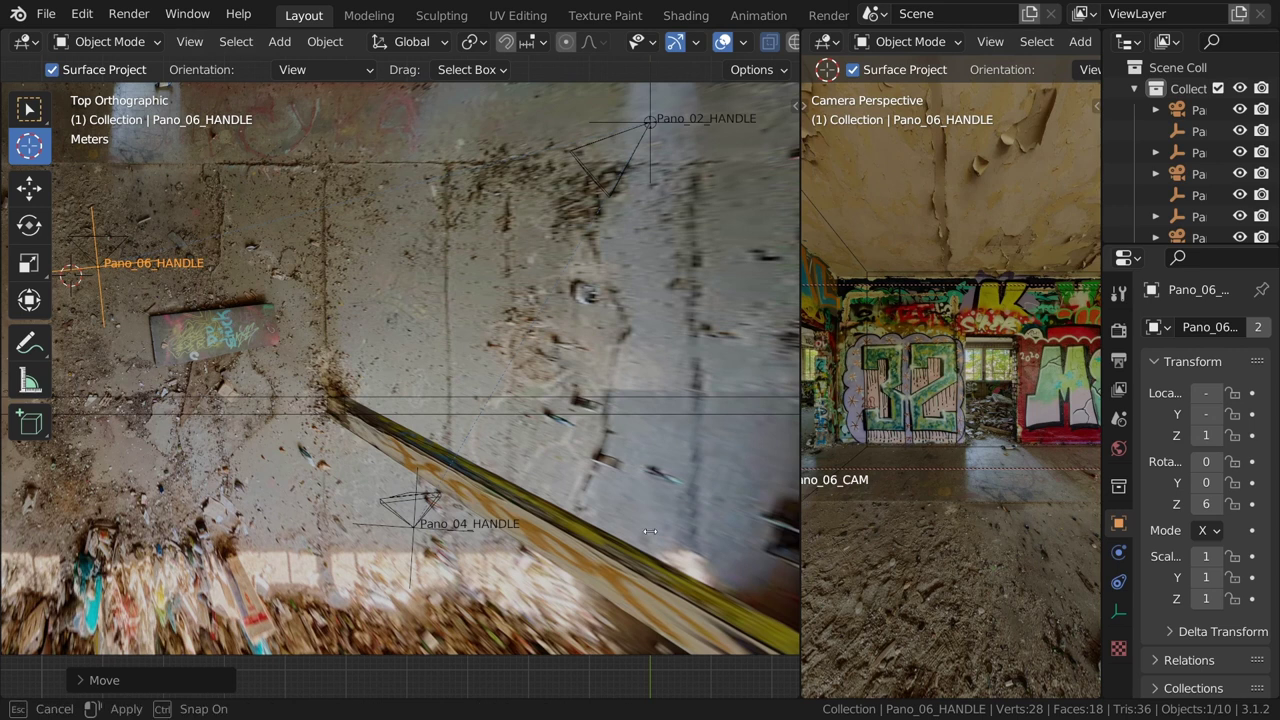
Look around the room through Pano_06_CAM toward the windows and graffiti wall, then choose Select Box
{"action": "left_click_drag", "start_coordinate": [801, 502], "coordinate": [512, 500]}
{"action": "key", "text": "r"}
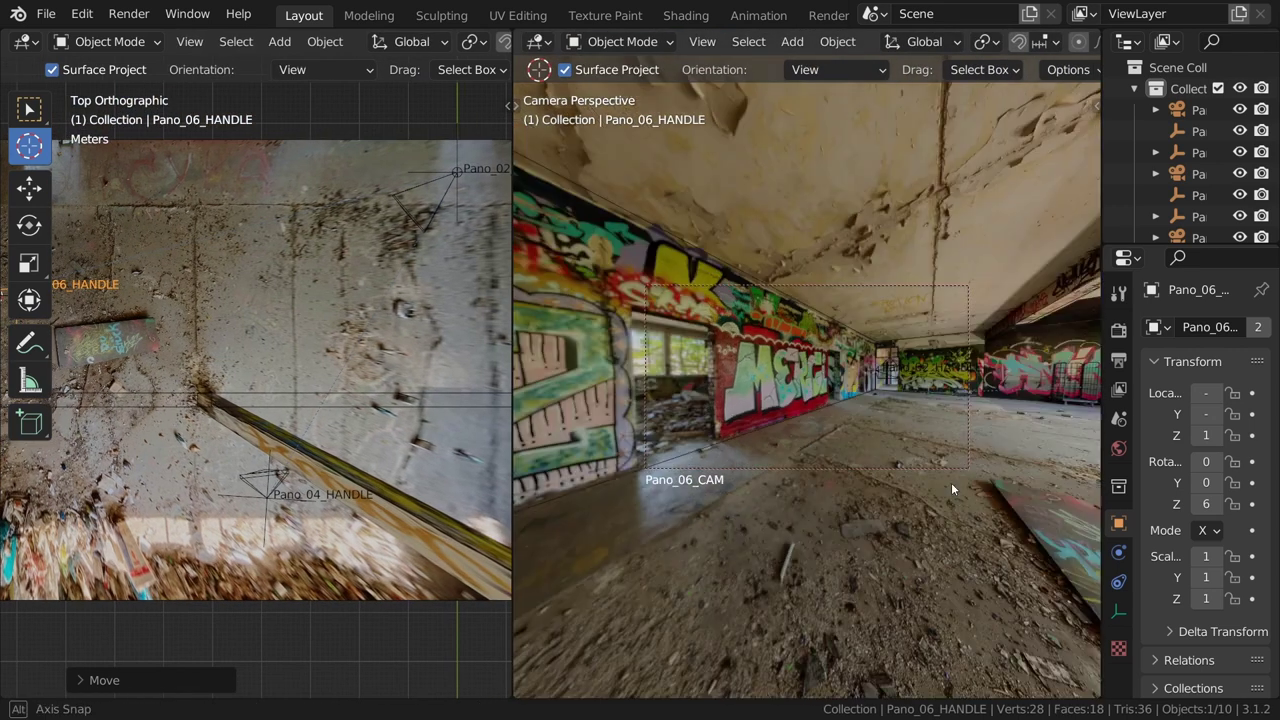
{"action": "left_click", "coordinate": [850, 465]}
{"action": "key", "text": "r"}
{"action": "left_click", "coordinate": [862, 400]}
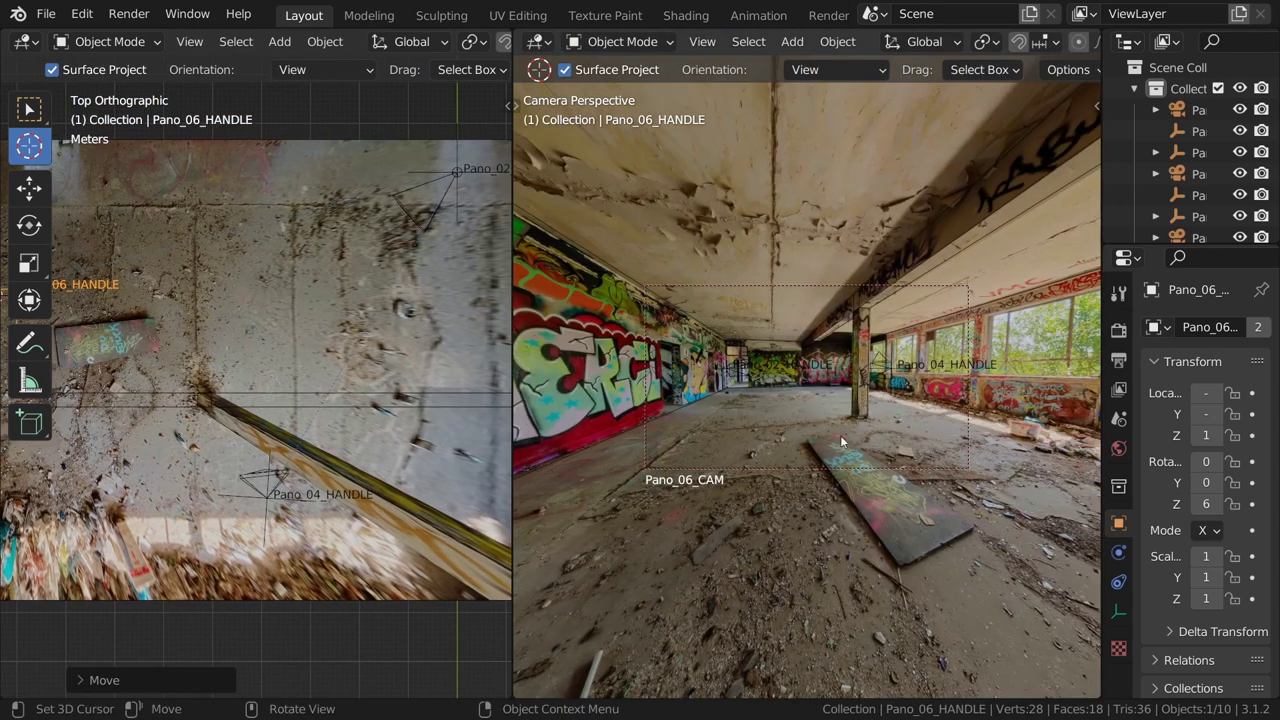
{"action": "key", "text": "r"}
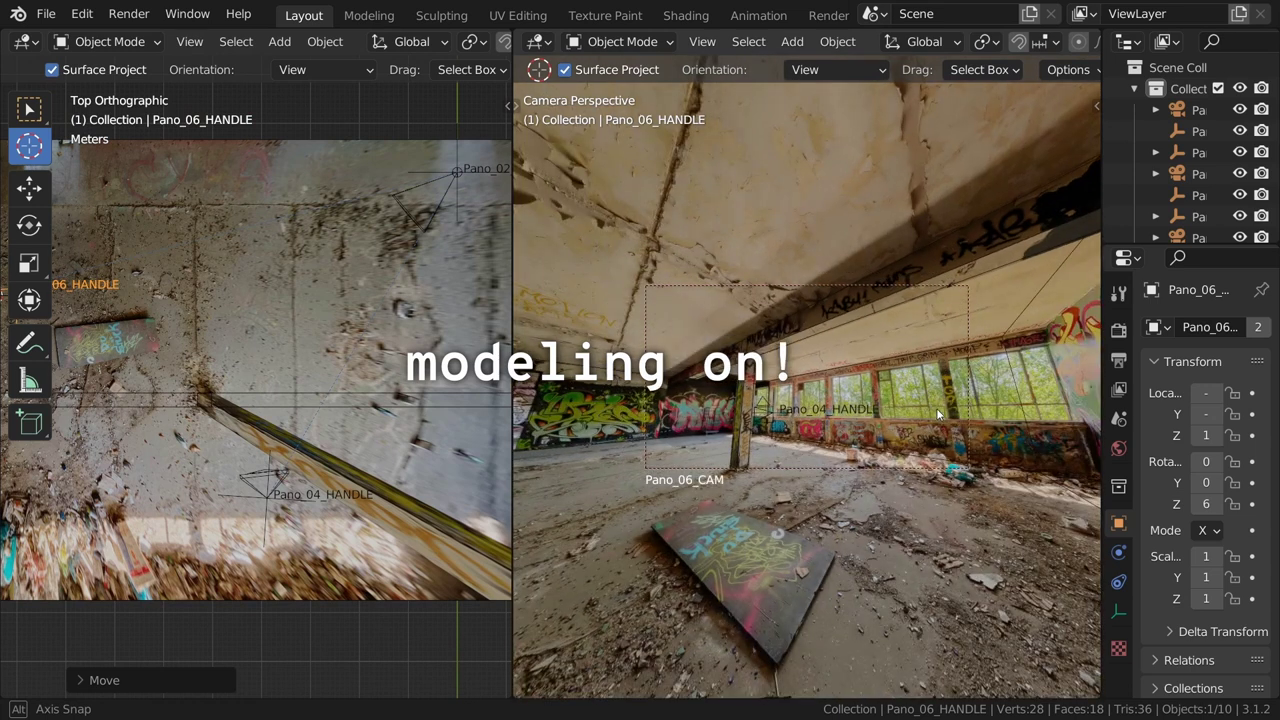
{"action": "left_click", "coordinate": [880, 450]}
{"action": "key", "text": "r"}
{"action": "left_click", "coordinate": [868, 470]}
{"action": "key", "text": "r"}
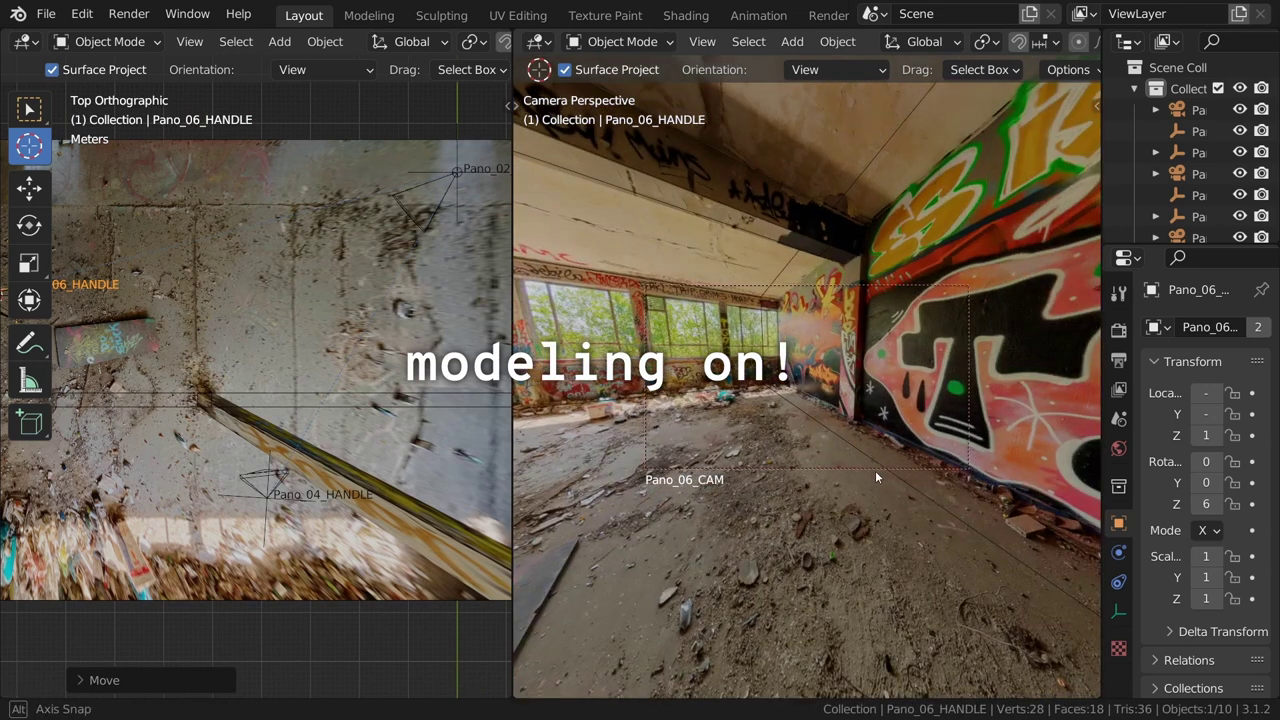
{"action": "left_click", "coordinate": [866, 410]}
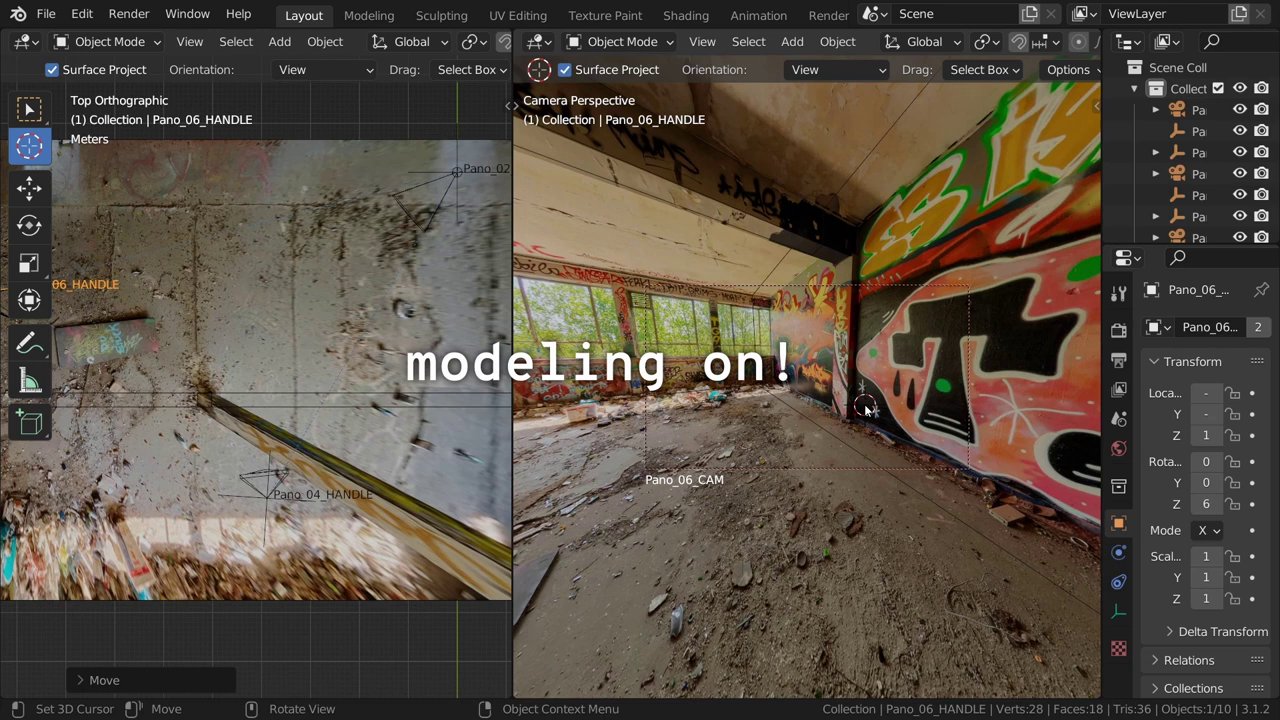
{"action": "left_click", "coordinate": [28, 107]}
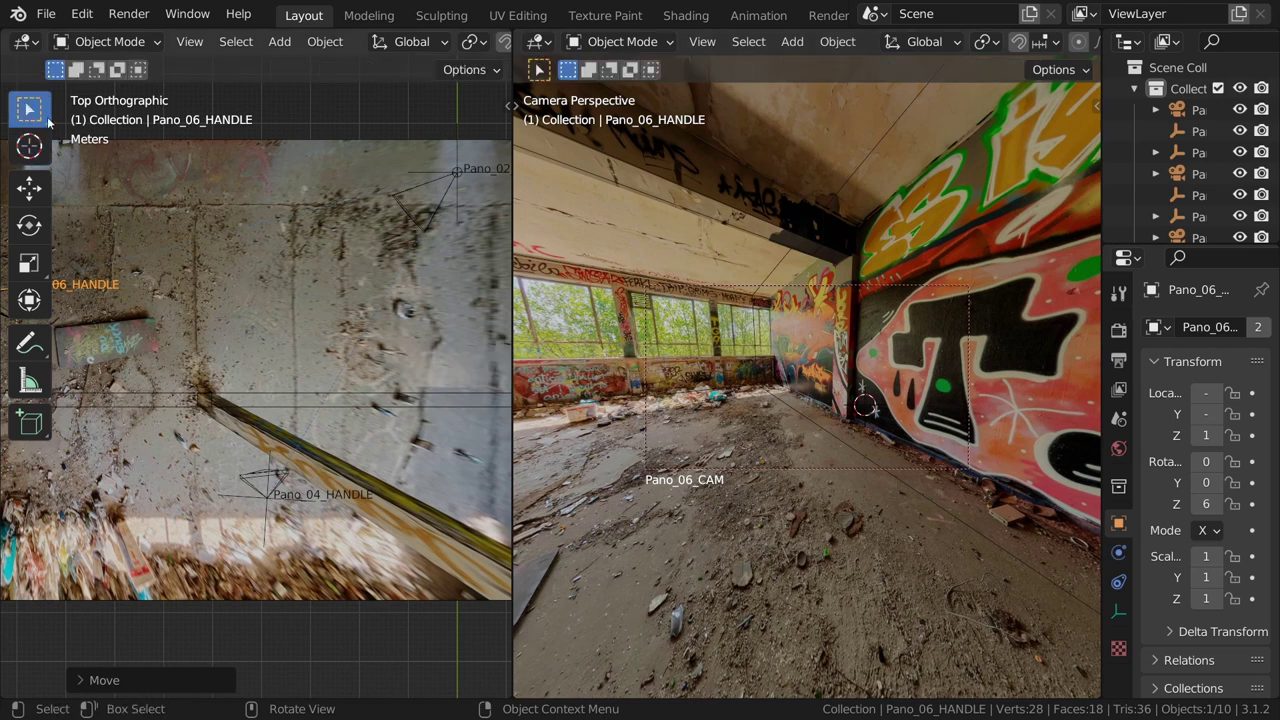
Select the room Plane, enter Edit Mode and switch to vertex selection
{"action": "left_click", "coordinate": [826, 366]}
{"action": "key", "text": "Tab"}
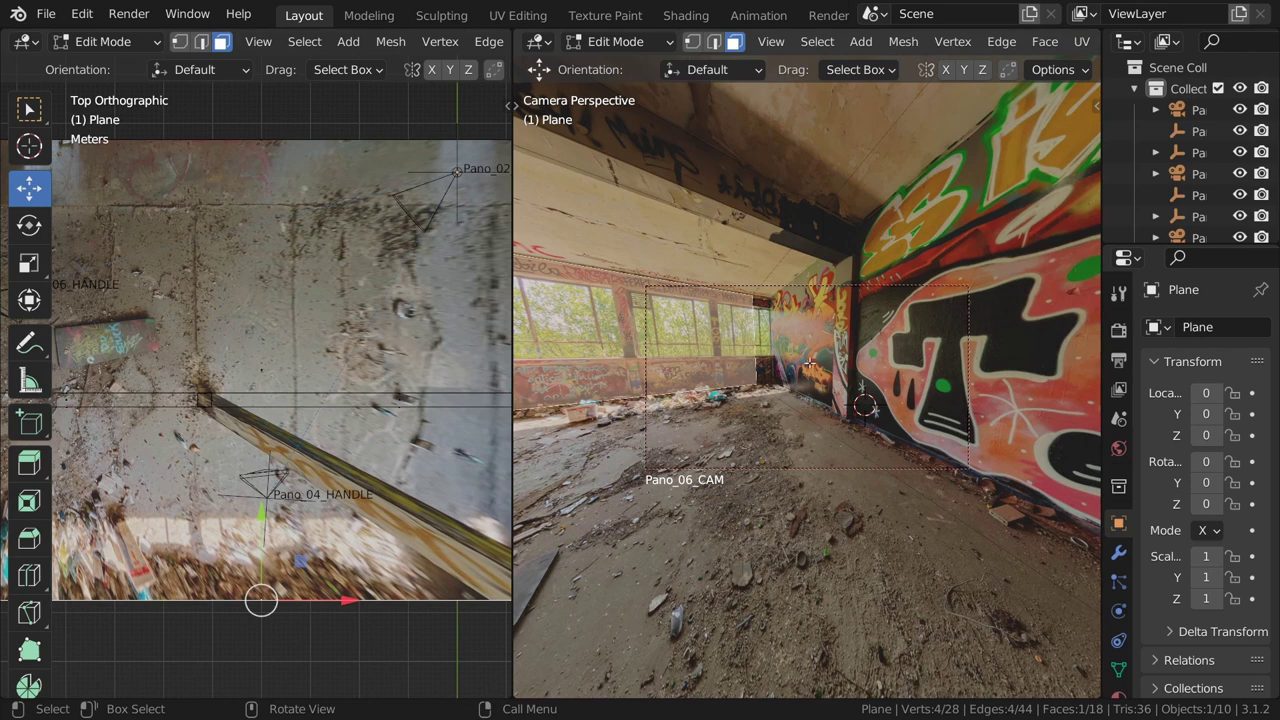
{"action": "scroll", "coordinate": [263, 405], "scroll_direction": "down", "scroll_amount": 3}
{"action": "scroll", "coordinate": [266, 410], "scroll_direction": "down", "scroll_amount": 1}
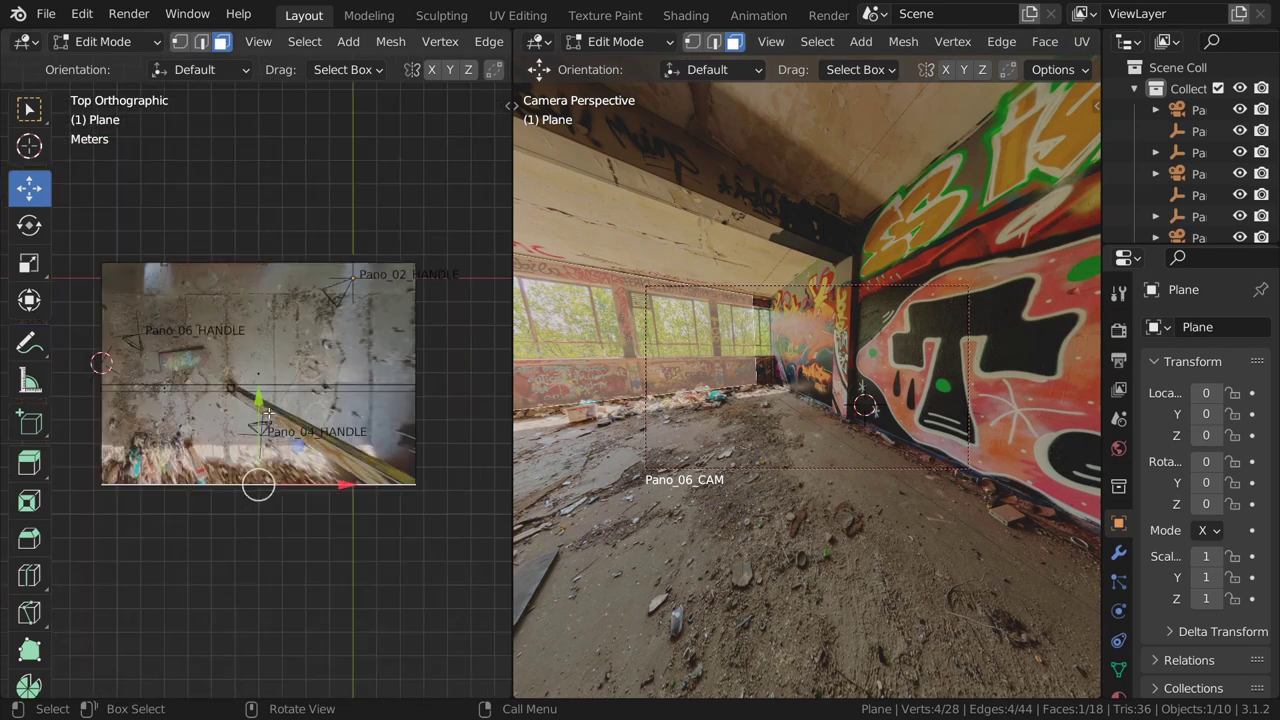
{"action": "left_click", "coordinate": [989, 386]}
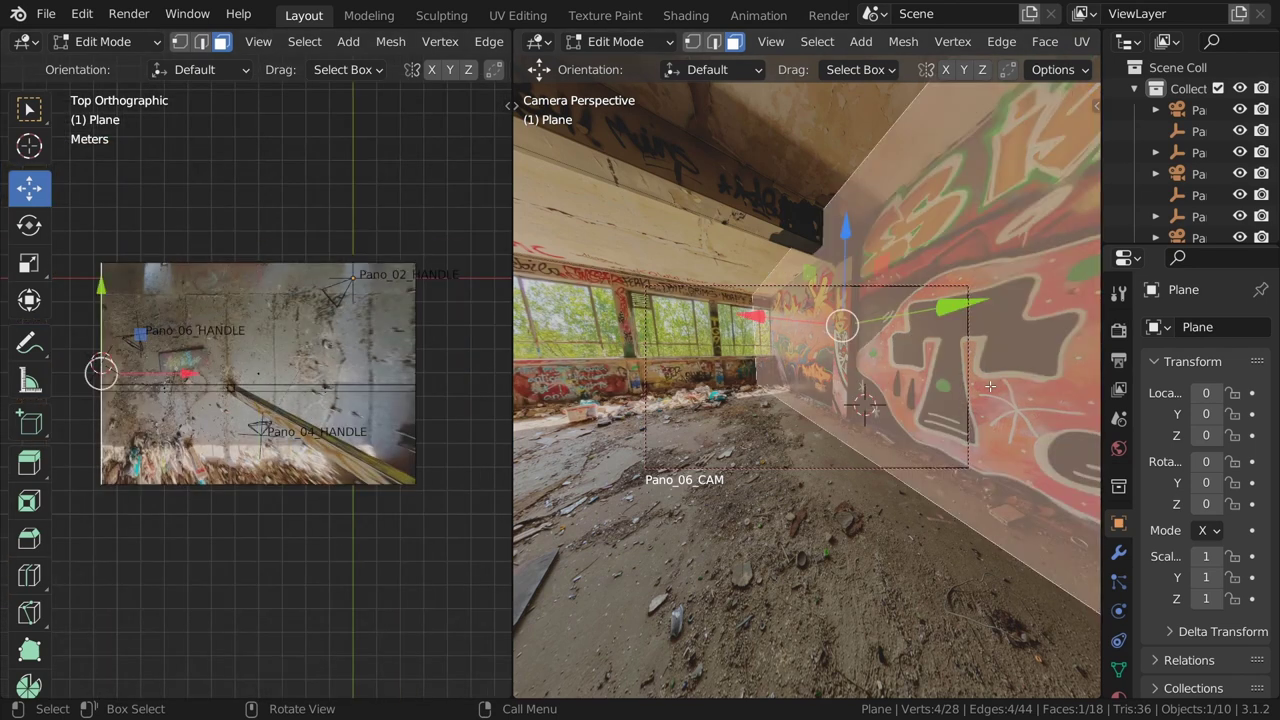
{"action": "middle_click_drag", "start_coordinate": [399, 405], "coordinate": [492, 405], "text": "shift"}
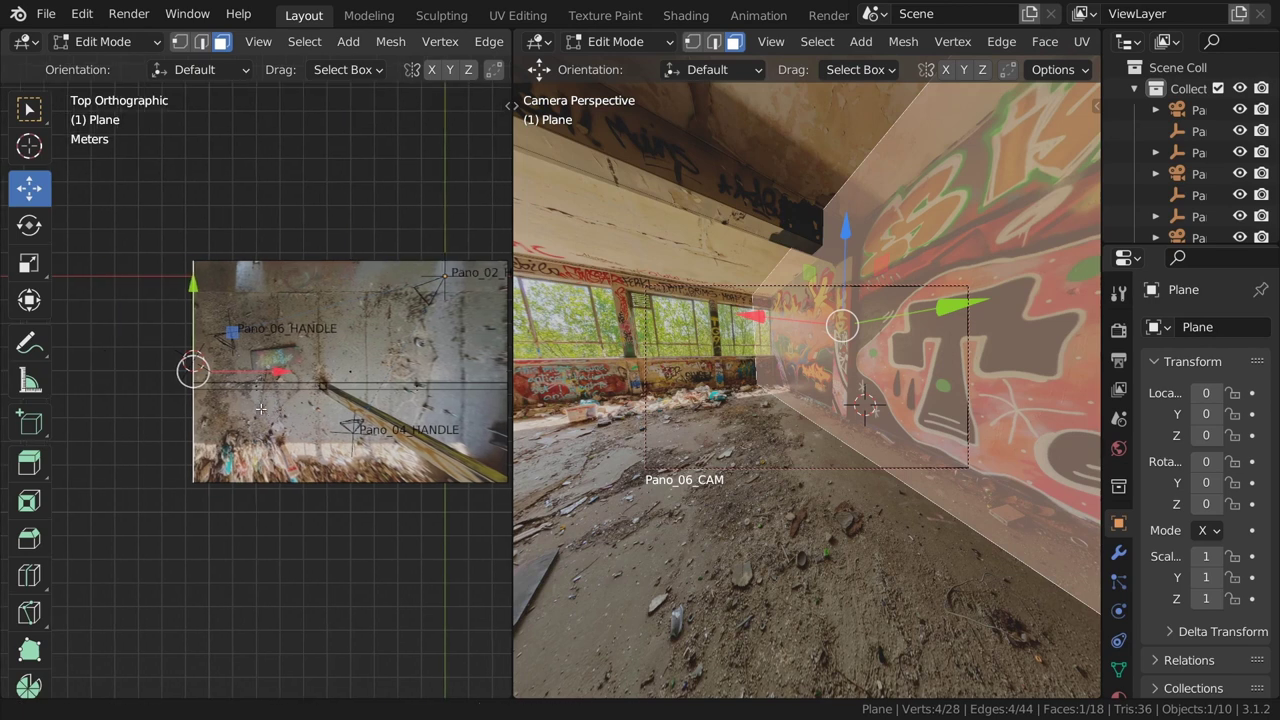
{"action": "left_click", "coordinate": [186, 43]}
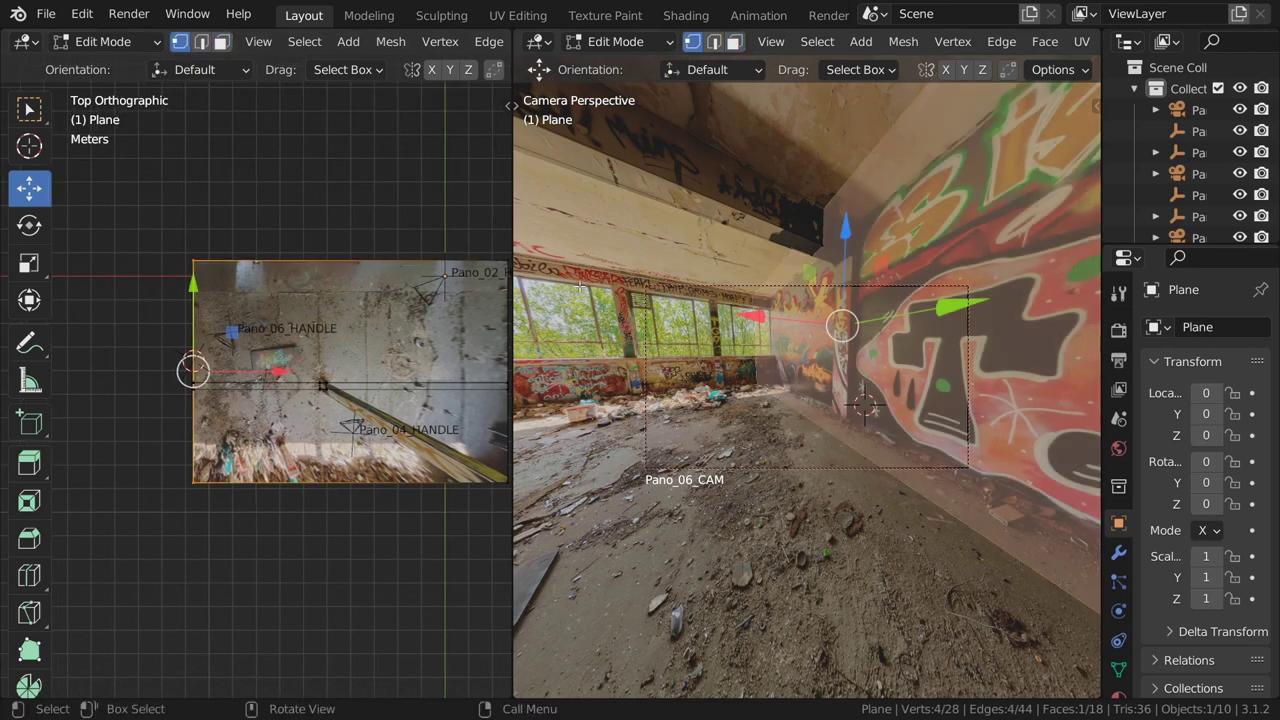
Box-select the left-edge vertices and push that wall about 0.42 m outward along X
{"action": "left_click_drag", "start_coordinate": [510, 280], "coordinate": [707, 280]}
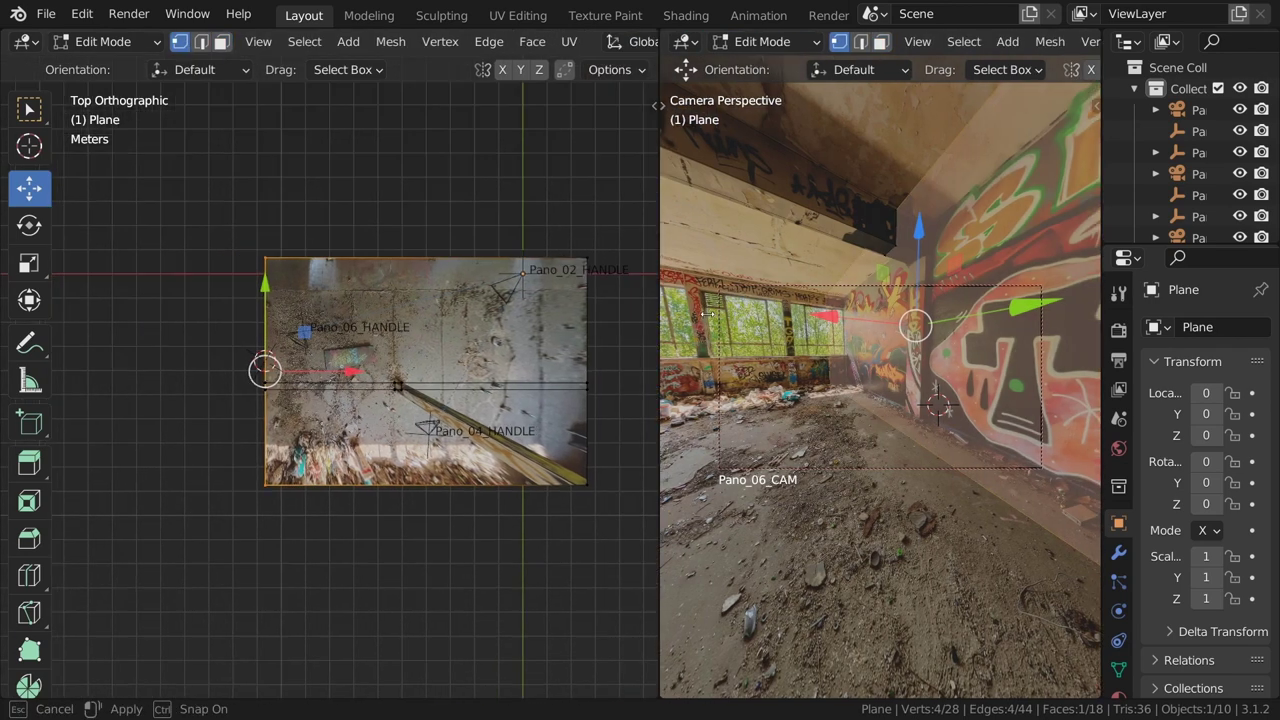
{"action": "scroll", "coordinate": [560, 230], "scroll_direction": "down", "scroll_amount": 1}
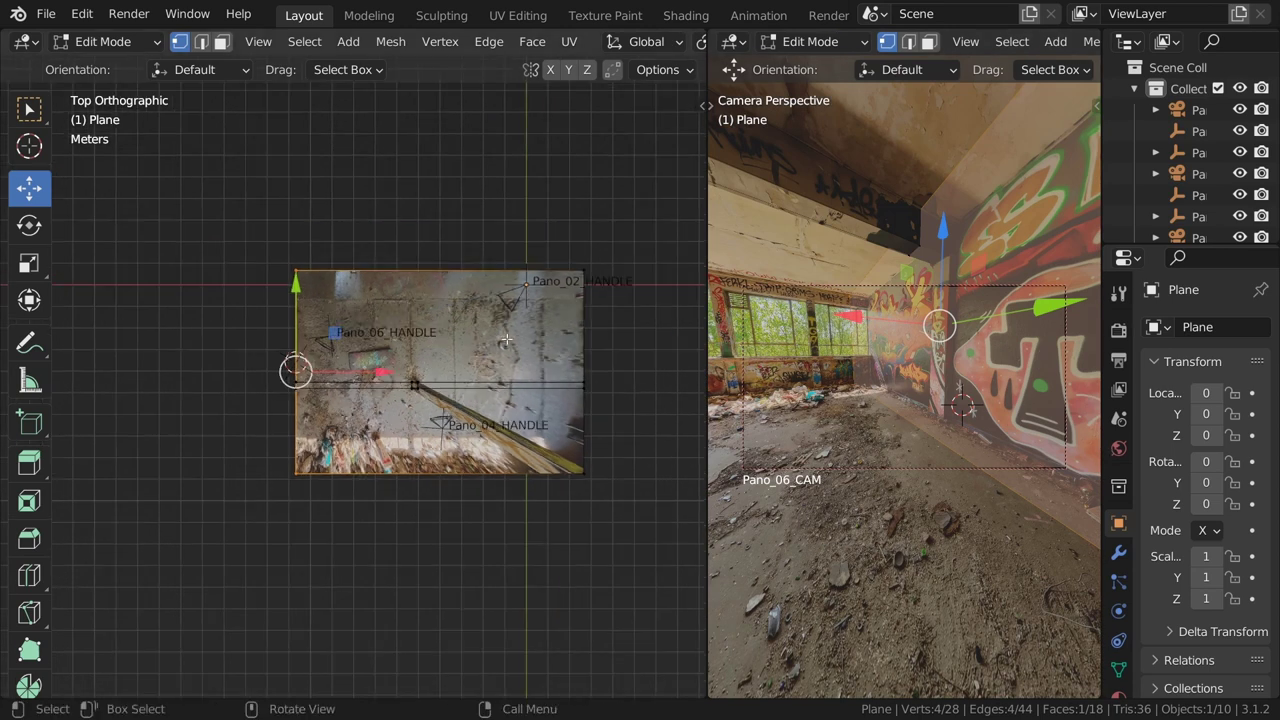
{"action": "middle_click_drag", "start_coordinate": [561, 231], "coordinate": [483, 248], "text": "shift"}
{"action": "scroll", "coordinate": [505, 120], "scroll_direction": "down", "scroll_amount": 3}
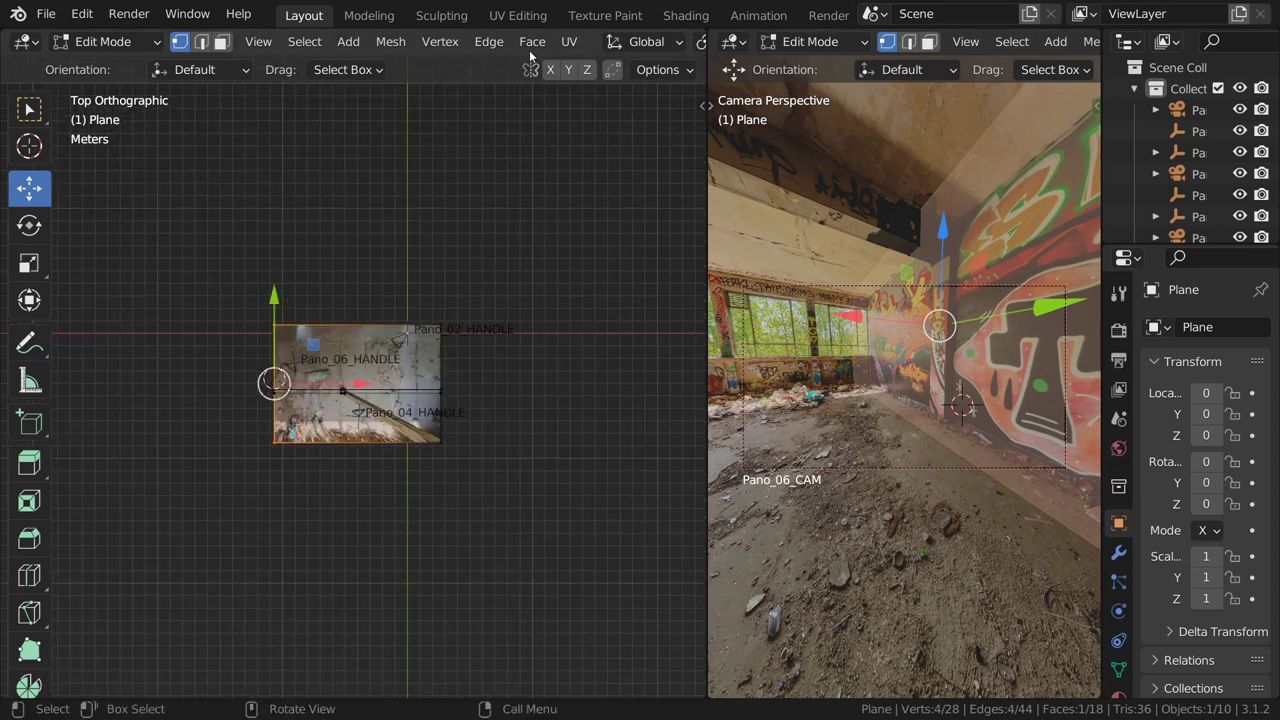
{"action": "scroll", "coordinate": [529, 49], "scroll_direction": "down", "scroll_amount": 2}
{"action": "scroll", "coordinate": [529, 49], "scroll_direction": "down", "scroll_amount": 3}
{"action": "scroll", "coordinate": [529, 49], "scroll_direction": "down", "scroll_amount": 3}
{"action": "scroll", "coordinate": [530, 49], "scroll_direction": "down", "scroll_amount": 2}
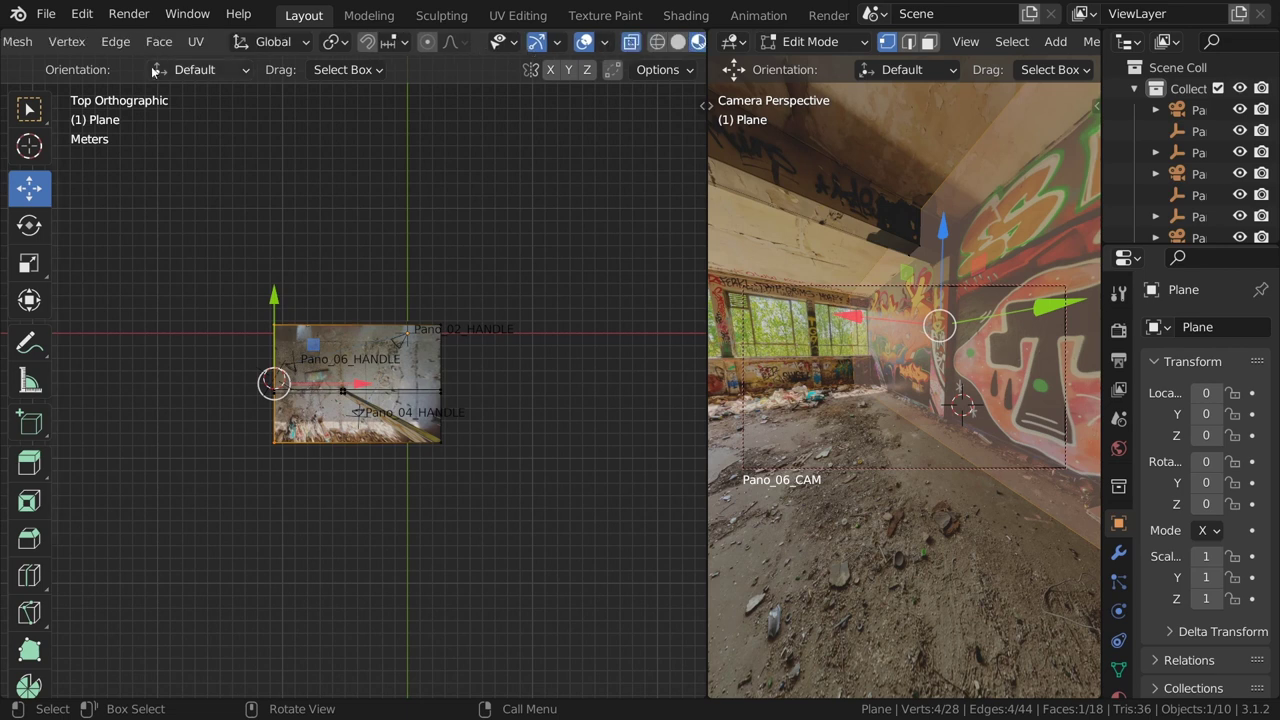
{"action": "scroll", "coordinate": [148, 45], "scroll_direction": "up", "scroll_amount": 2}
{"action": "scroll", "coordinate": [150, 45], "scroll_direction": "up", "scroll_amount": 5}
{"action": "scroll", "coordinate": [153, 50], "scroll_direction": "up", "scroll_amount": 2}
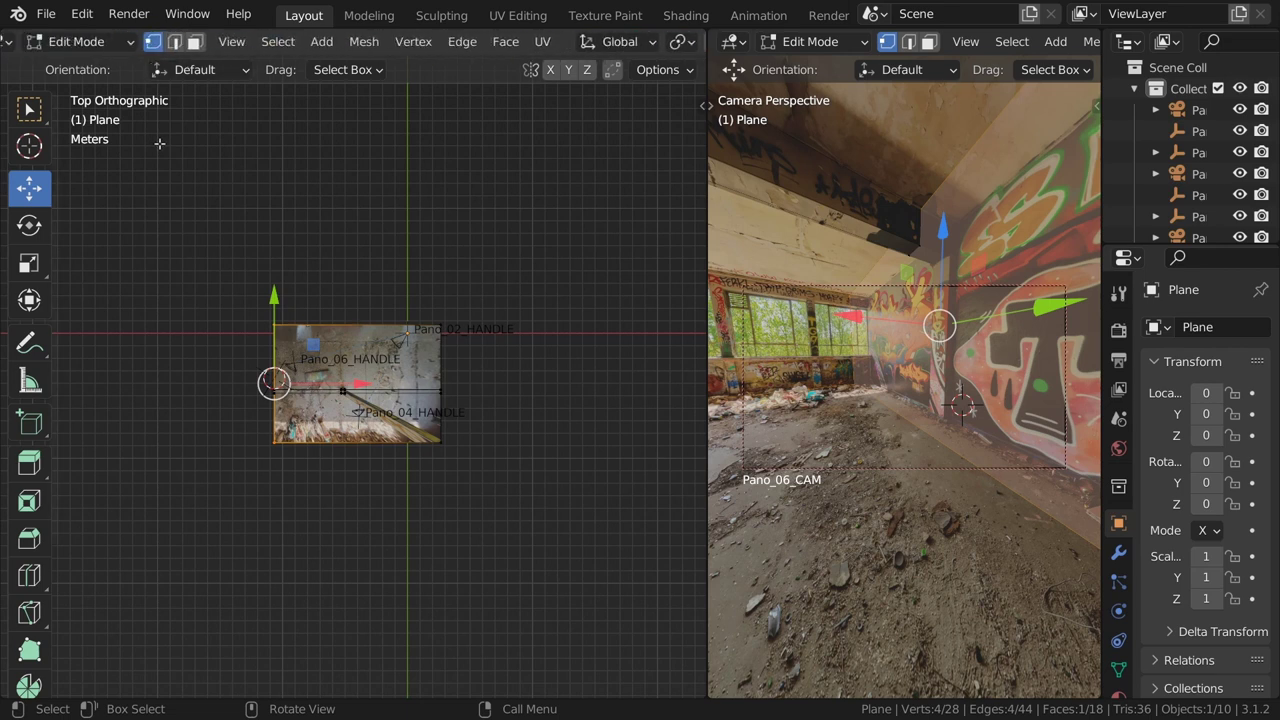
{"action": "scroll", "coordinate": [207, 261], "scroll_direction": "up", "scroll_amount": 3}
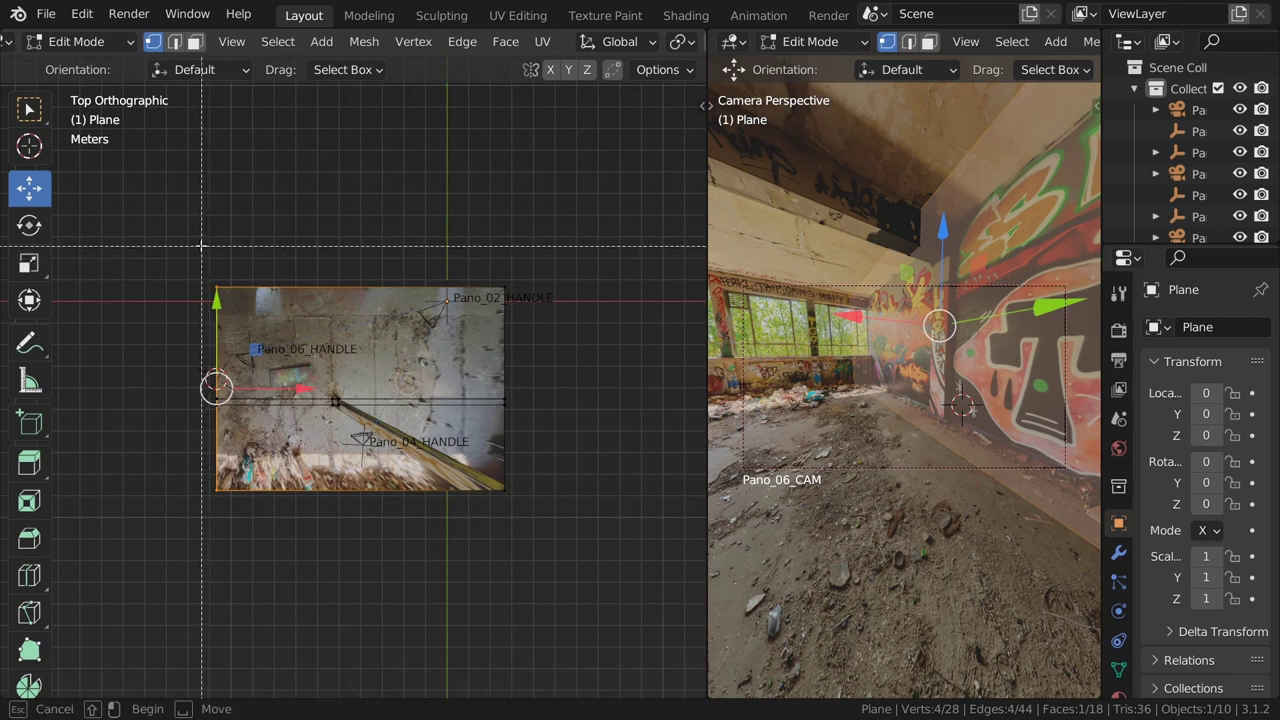
{"action": "left_click_drag", "start_coordinate": [200, 246], "coordinate": [234, 522]}
{"action": "middle_click_drag", "start_coordinate": [213, 467], "coordinate": [243, 405]}
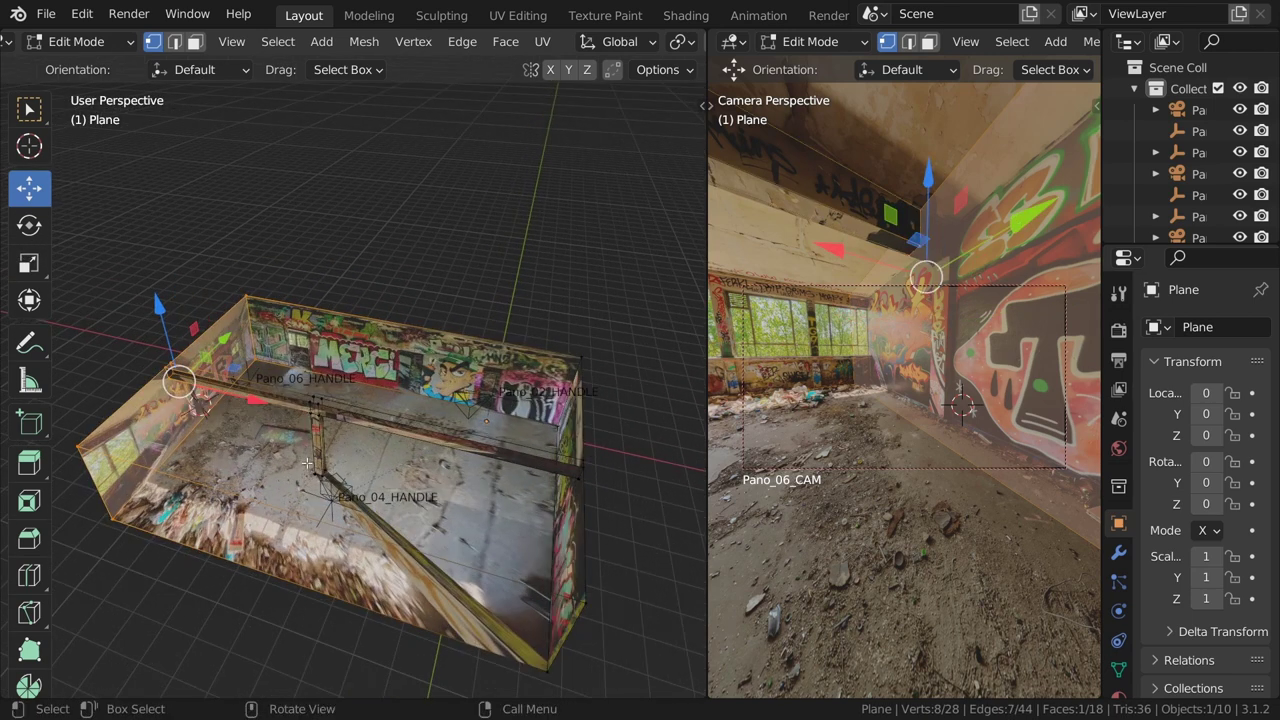
{"action": "left_click_drag", "start_coordinate": [266, 407], "coordinate": [241, 409]}
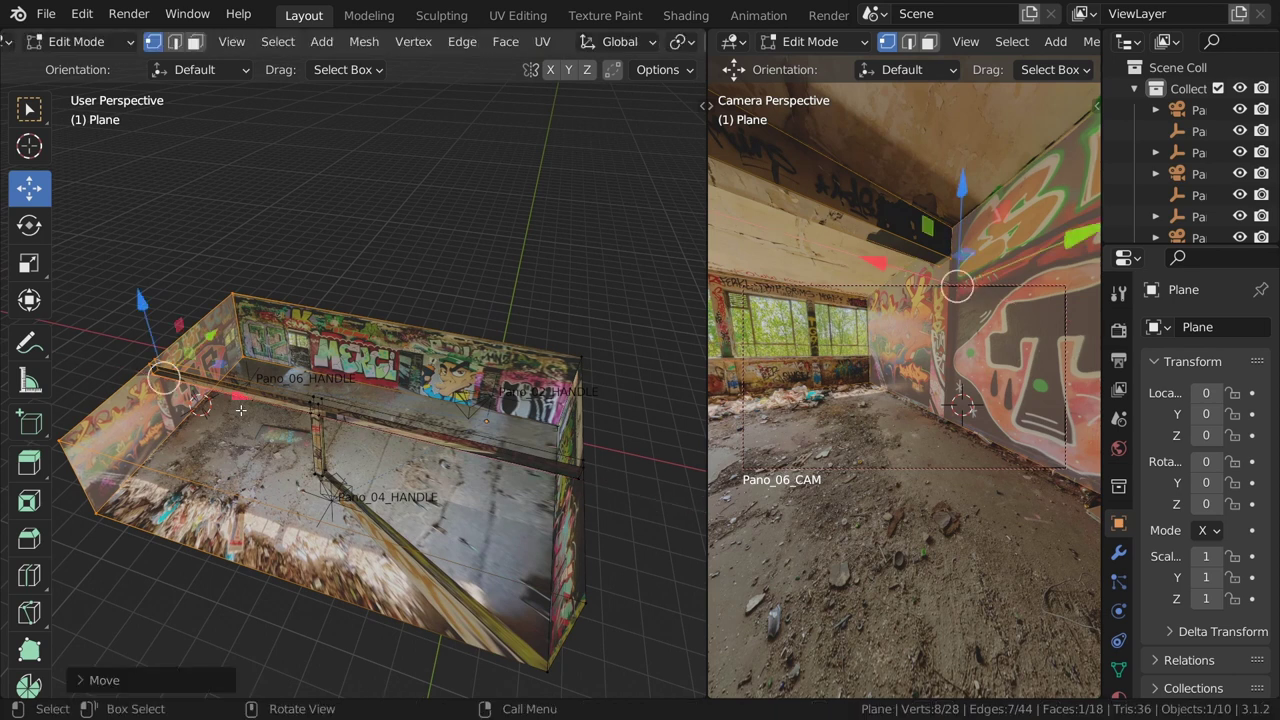
Return to Object Mode and enlarge the 3D view, outliner and properties panels
{"action": "key", "text": "Tab"}
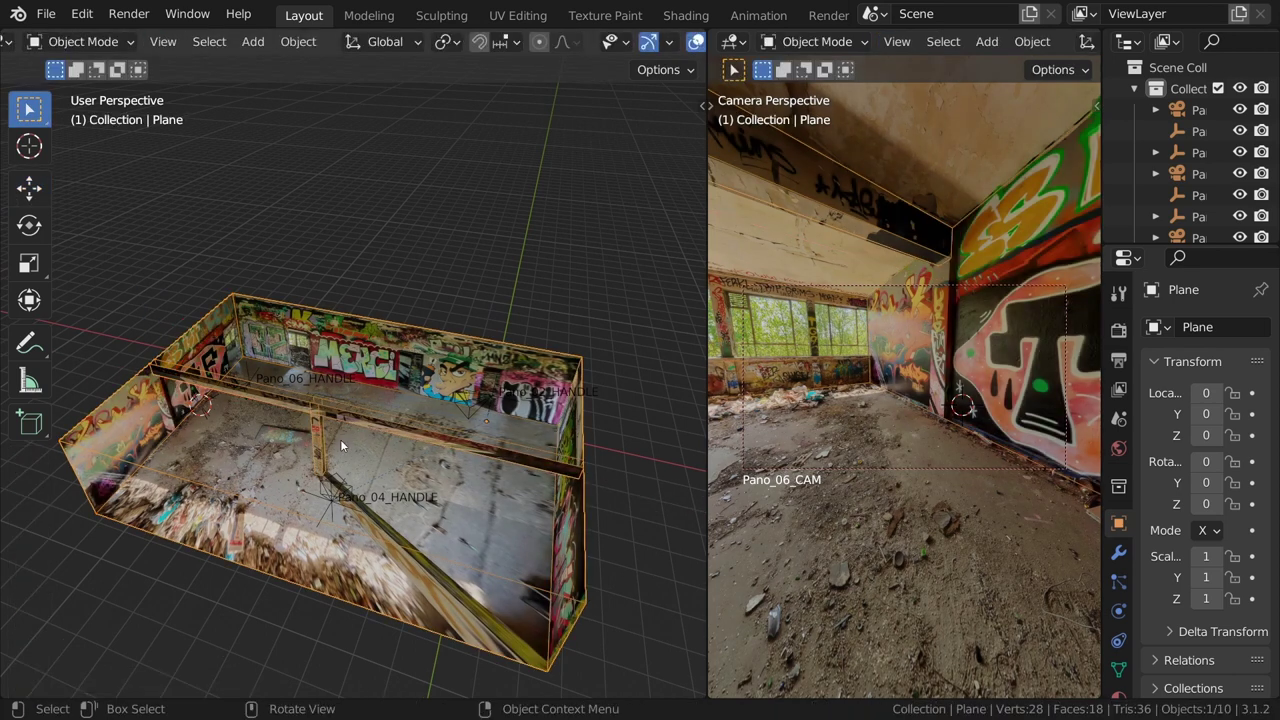
{"action": "scroll", "coordinate": [339, 438], "scroll_direction": "down", "scroll_amount": 3}
{"action": "mouse_move", "coordinate": [337, 443]}
{"action": "middle_mouse_down"}
{"action": "mouse_move", "coordinate": [454, 446]}
{"action": "mouse_move", "coordinate": [409, 458]}
{"action": "mouse_move", "coordinate": [396, 437]}
{"action": "mouse_move", "coordinate": [494, 432]}
{"action": "mouse_move", "coordinate": [367, 444]}
{"action": "mouse_move", "coordinate": [470, 358]}
{"action": "mouse_move", "coordinate": [438, 352]}
{"action": "mouse_move", "coordinate": [337, 448]}
{"action": "middle_mouse_up"}
{"action": "scroll", "coordinate": [367, 444], "scroll_direction": "up", "scroll_amount": 5}
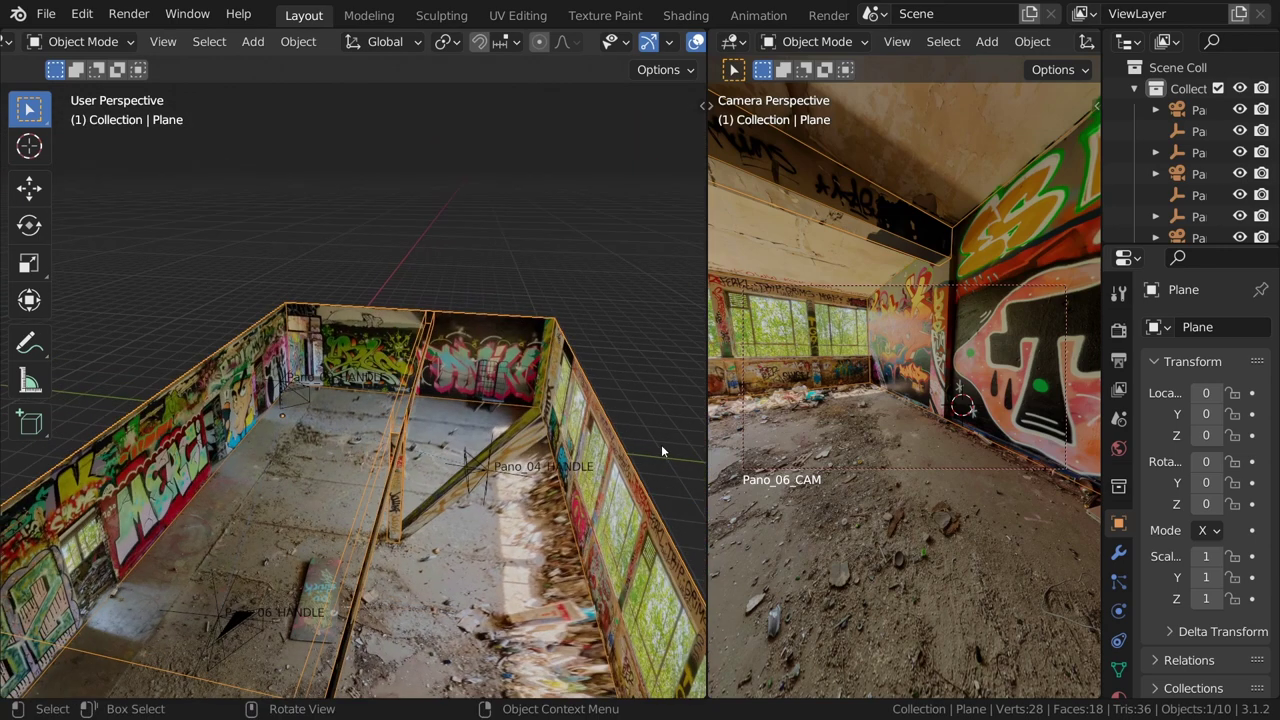
{"action": "left_click_drag", "start_coordinate": [706, 440], "coordinate": [731, 520]}
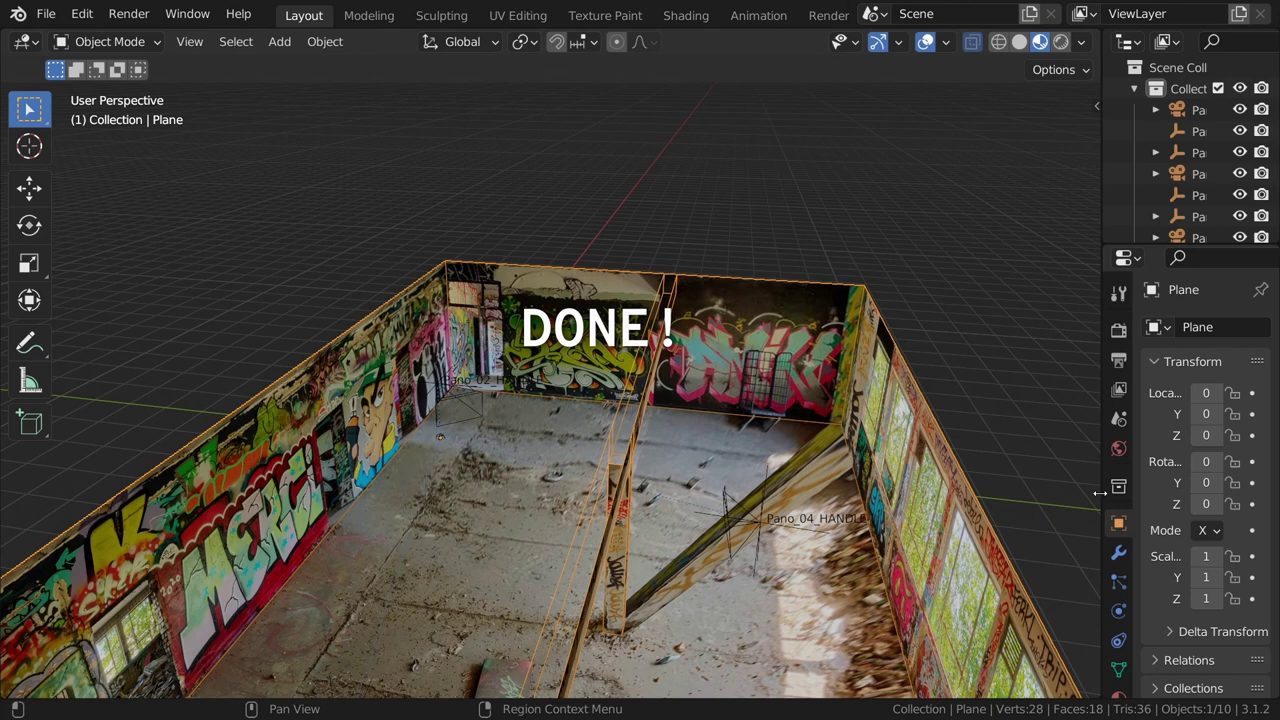
{"action": "left_click_drag", "start_coordinate": [1101, 493], "coordinate": [940, 504]}
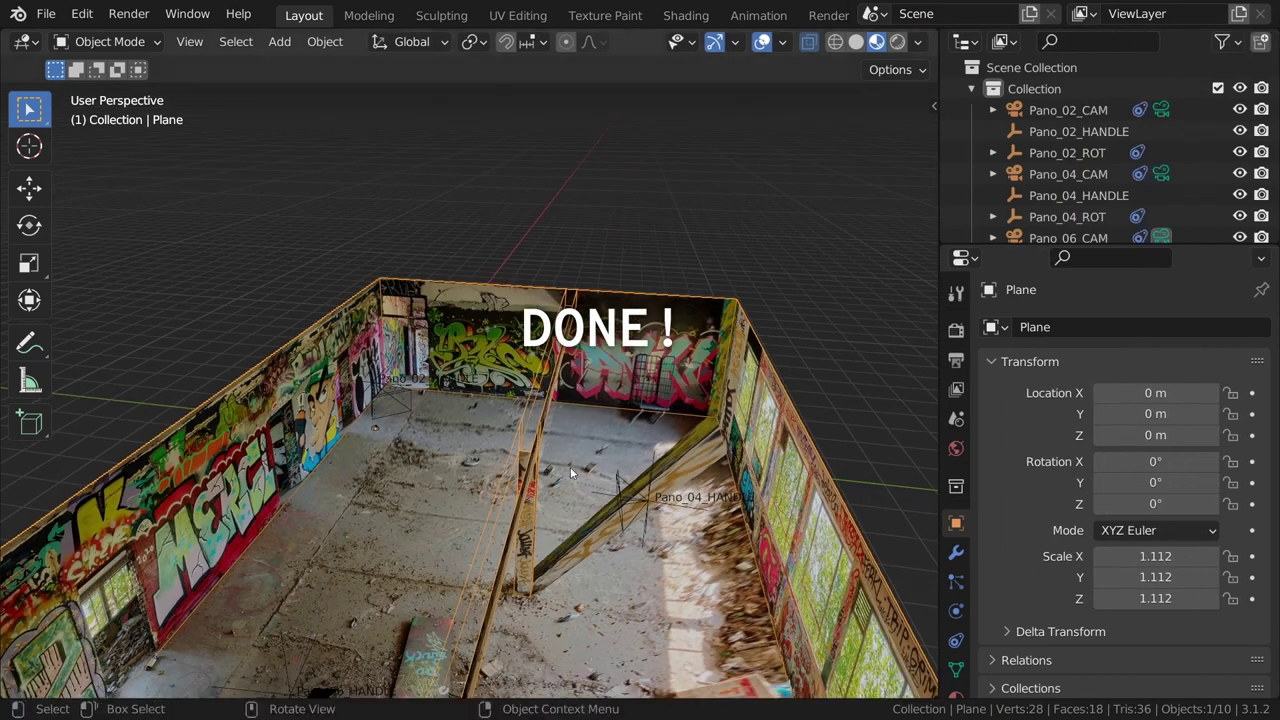
{"action": "mouse_move", "coordinate": [640, 500]}
{"action": "middle_mouse_down"}
{"action": "mouse_move", "coordinate": [523, 444]}
{"action": "mouse_move", "coordinate": [518, 478]}
{"action": "mouse_move", "coordinate": [680, 410]}
{"action": "middle_mouse_up"}
Assign Pano_04_MAT to the room Plane, then Pano_02_MAT, orbiting to inspect each
{"action": "scroll", "coordinate": [1000, 540], "scroll_direction": "down", "scroll_amount": 1}
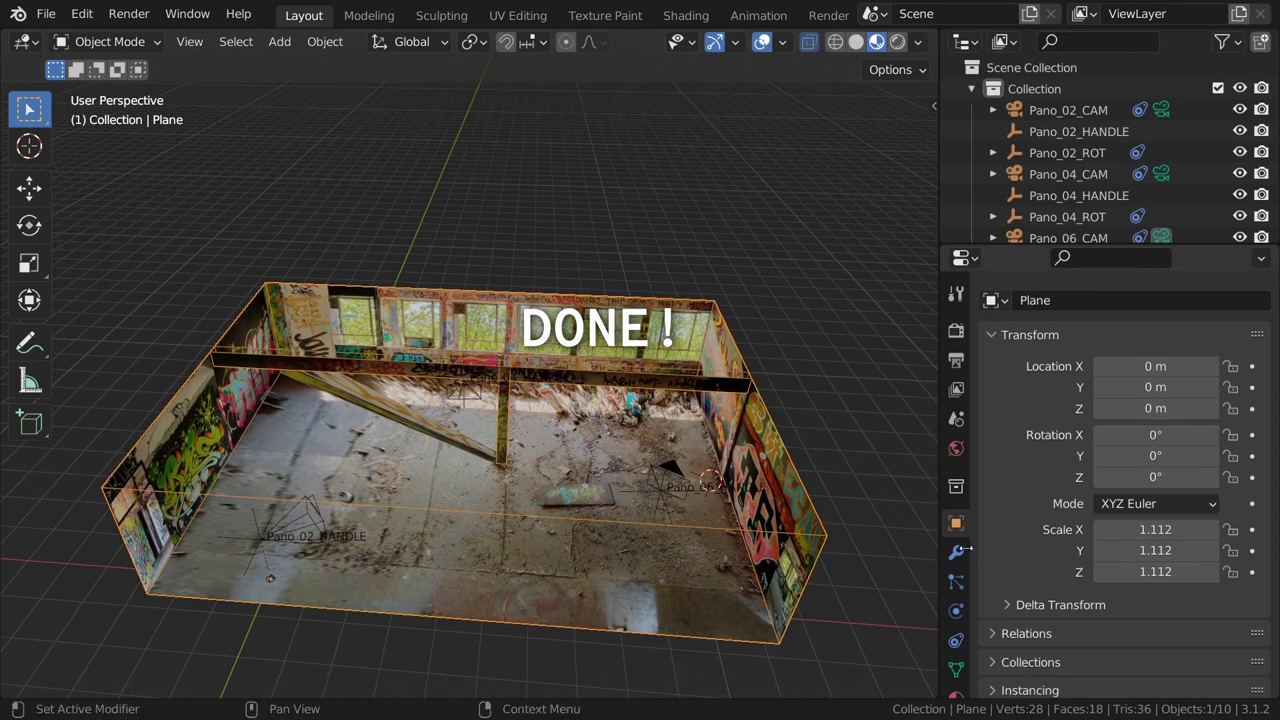
{"action": "scroll", "coordinate": [958, 550], "scroll_direction": "down", "scroll_amount": 2}
{"action": "left_click", "coordinate": [956, 629]}
{"action": "scroll", "coordinate": [1016, 547], "scroll_direction": "up", "scroll_amount": 1}
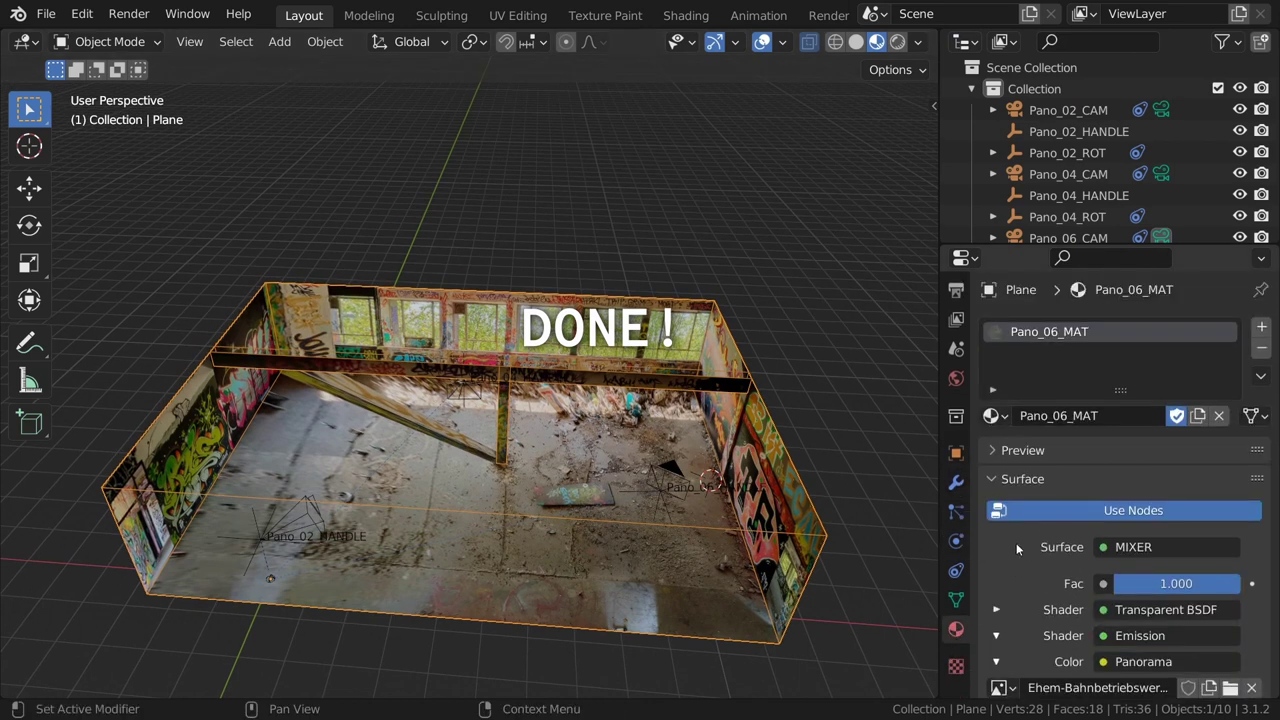
{"action": "left_click", "coordinate": [991, 415]}
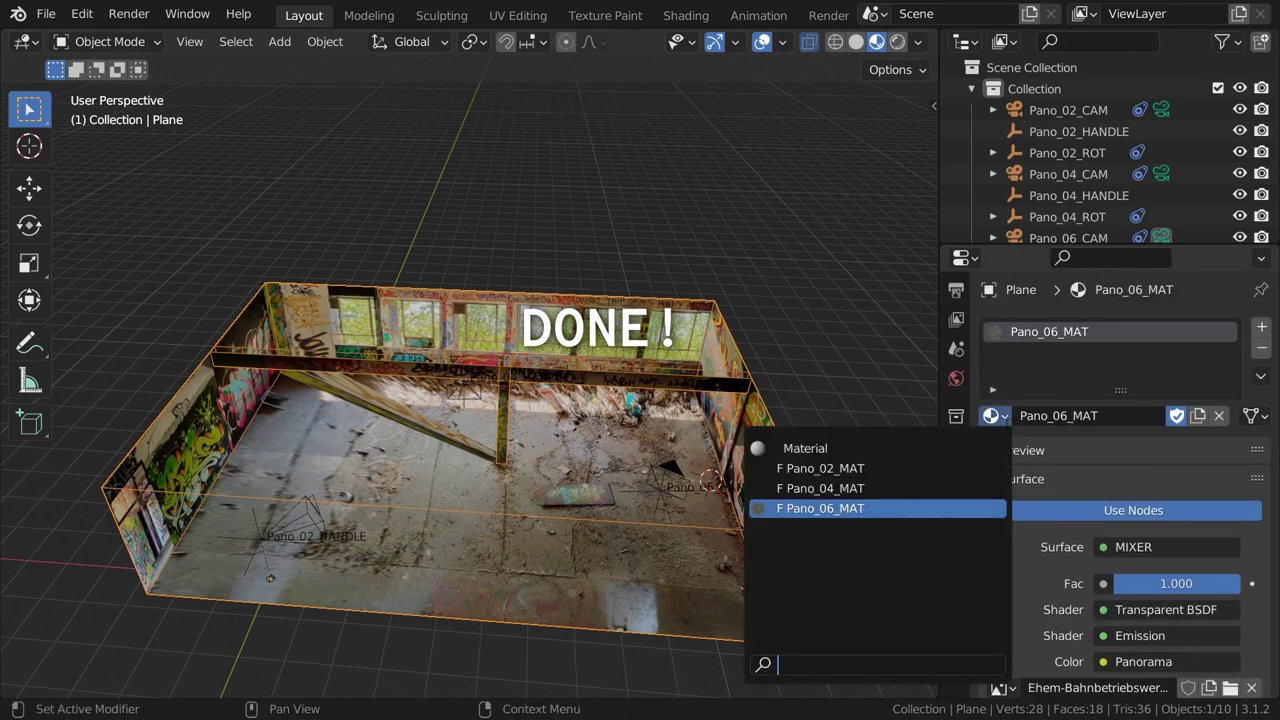
{"action": "left_click", "coordinate": [936, 485]}
{"action": "mouse_move", "coordinate": [520, 460]}
{"action": "middle_mouse_down"}
{"action": "mouse_move", "coordinate": [454, 417]}
{"action": "mouse_move", "coordinate": [624, 428]}
{"action": "mouse_move", "coordinate": [588, 388]}
{"action": "mouse_move", "coordinate": [525, 368]}
{"action": "mouse_move", "coordinate": [429, 438]}
{"action": "mouse_move", "coordinate": [450, 420]}
{"action": "middle_mouse_up"}
{"action": "left_click", "coordinate": [997, 416]}
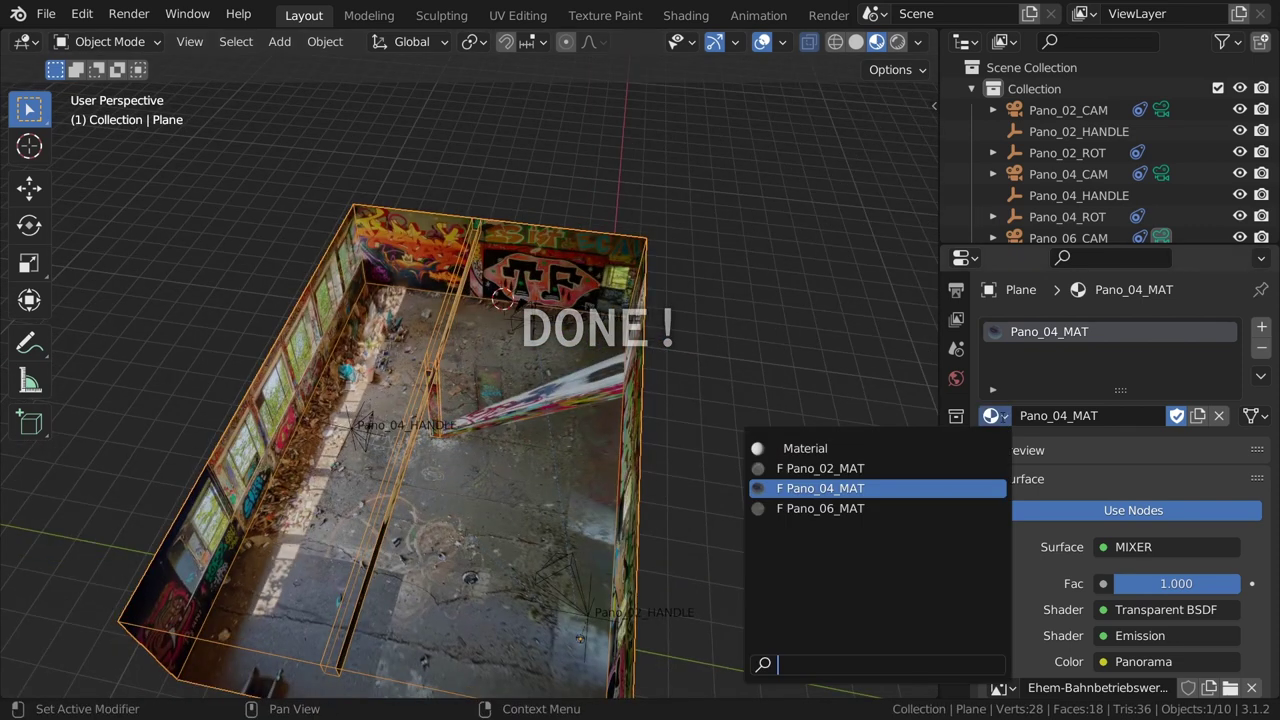
{"action": "left_click", "coordinate": [940, 460]}
{"action": "mouse_move", "coordinate": [560, 390]}
{"action": "middle_mouse_down"}
{"action": "mouse_move", "coordinate": [463, 300]}
{"action": "mouse_move", "coordinate": [443, 291]}
{"action": "mouse_move", "coordinate": [437, 303]}
{"action": "mouse_move", "coordinate": [492, 307]}
{"action": "middle_mouse_up"}
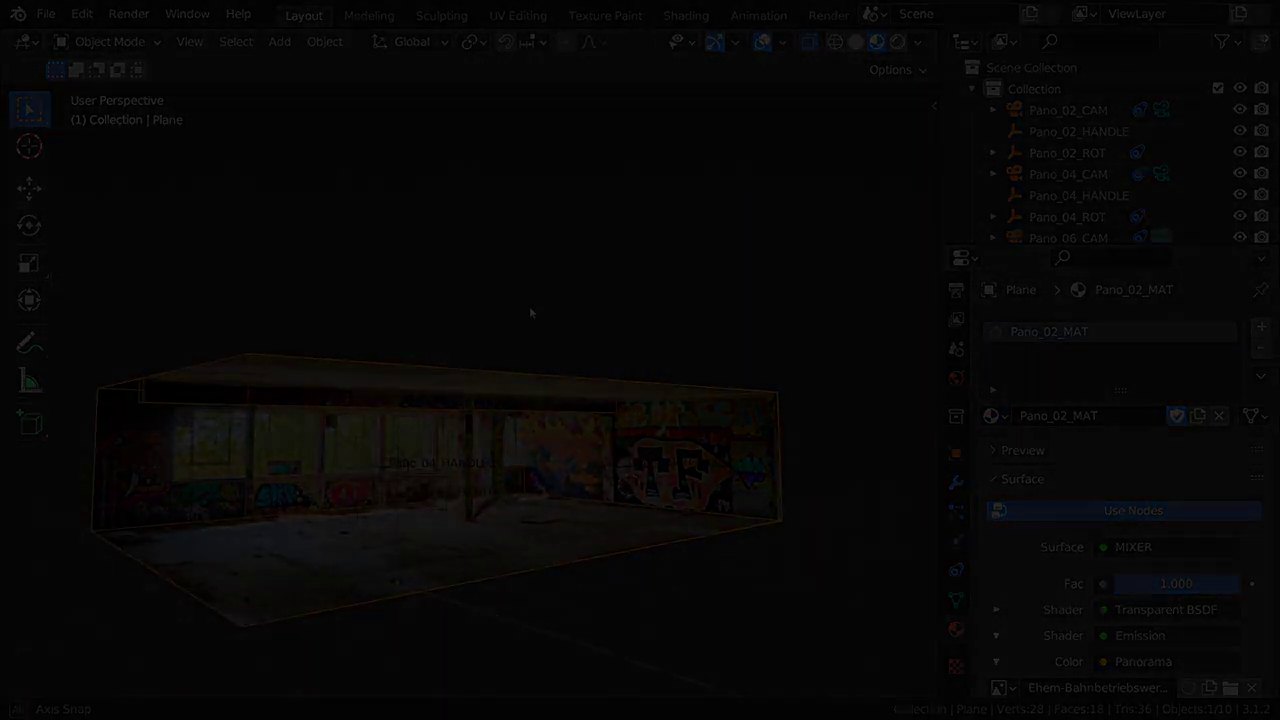
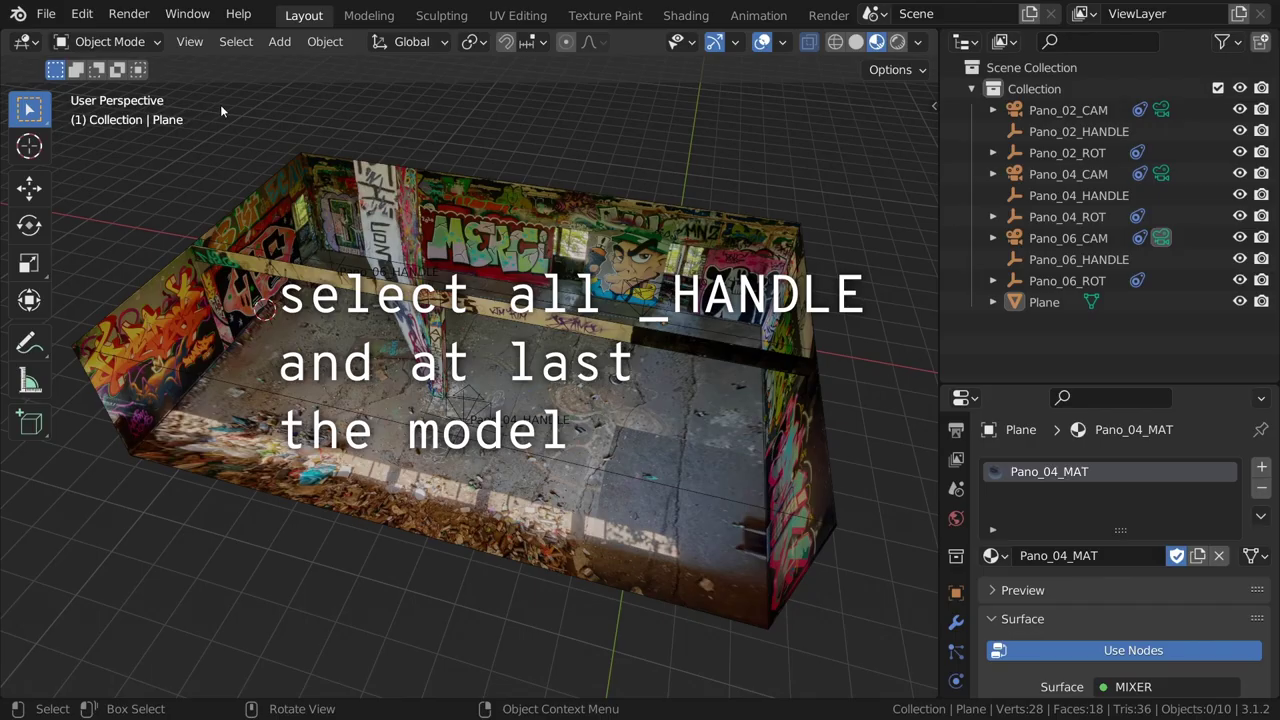
Select Pano_06, Pano_04 and Pano_02 HANDLE with Plane active, then show PanoCamAdder+ Export options
{"action": "mouse_move", "coordinate": [370, 306]}
{"action": "middle_mouse_down"}
{"action": "mouse_move", "coordinate": [441, 329]}
{"action": "mouse_move", "coordinate": [436, 320]}
{"action": "mouse_move", "coordinate": [460, 360]}
{"action": "middle_mouse_up"}
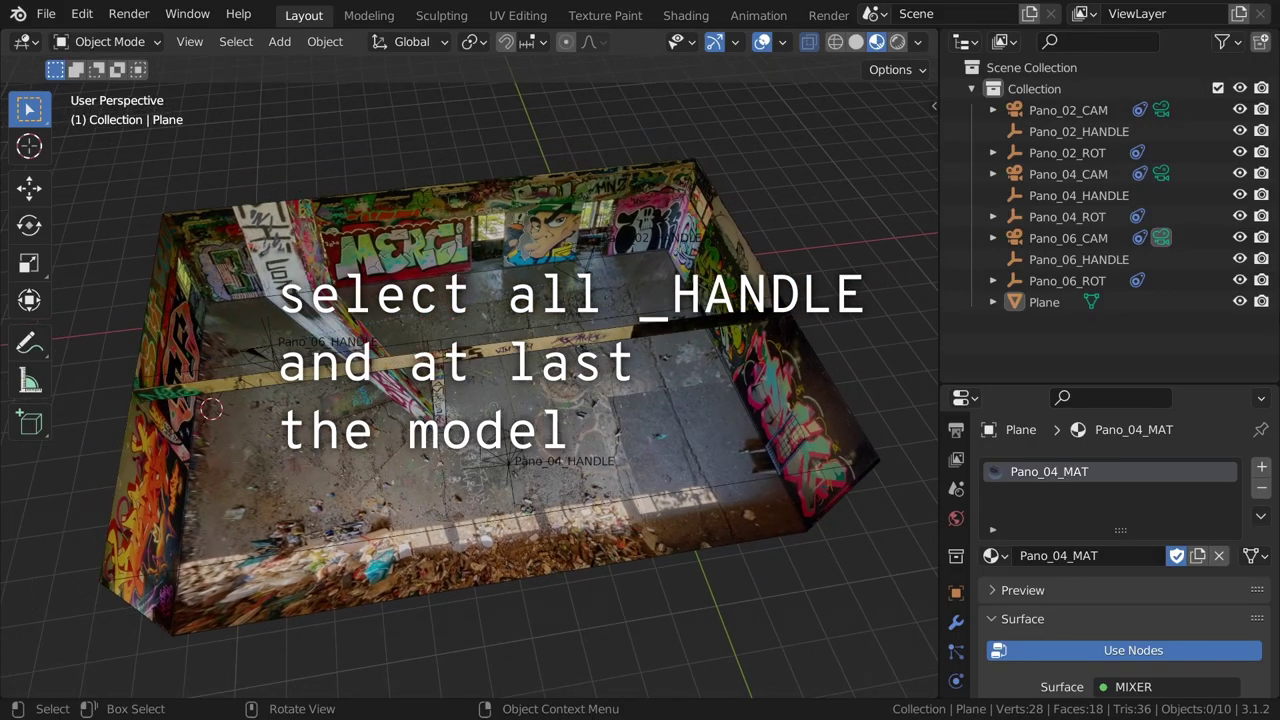
{"action": "left_click", "coordinate": [1076, 258]}
{"action": "left_click", "coordinate": [1080, 195], "text": "ctrl"}
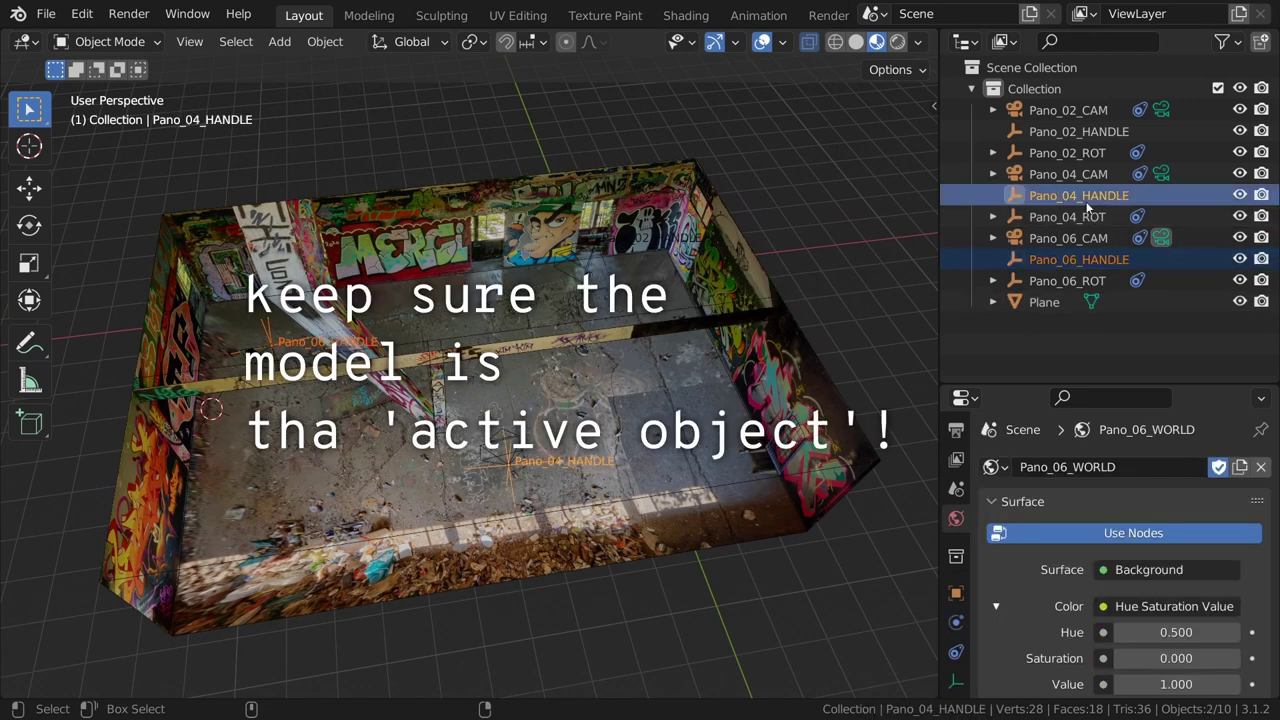
{"action": "left_click", "coordinate": [1096, 135], "text": "ctrl"}
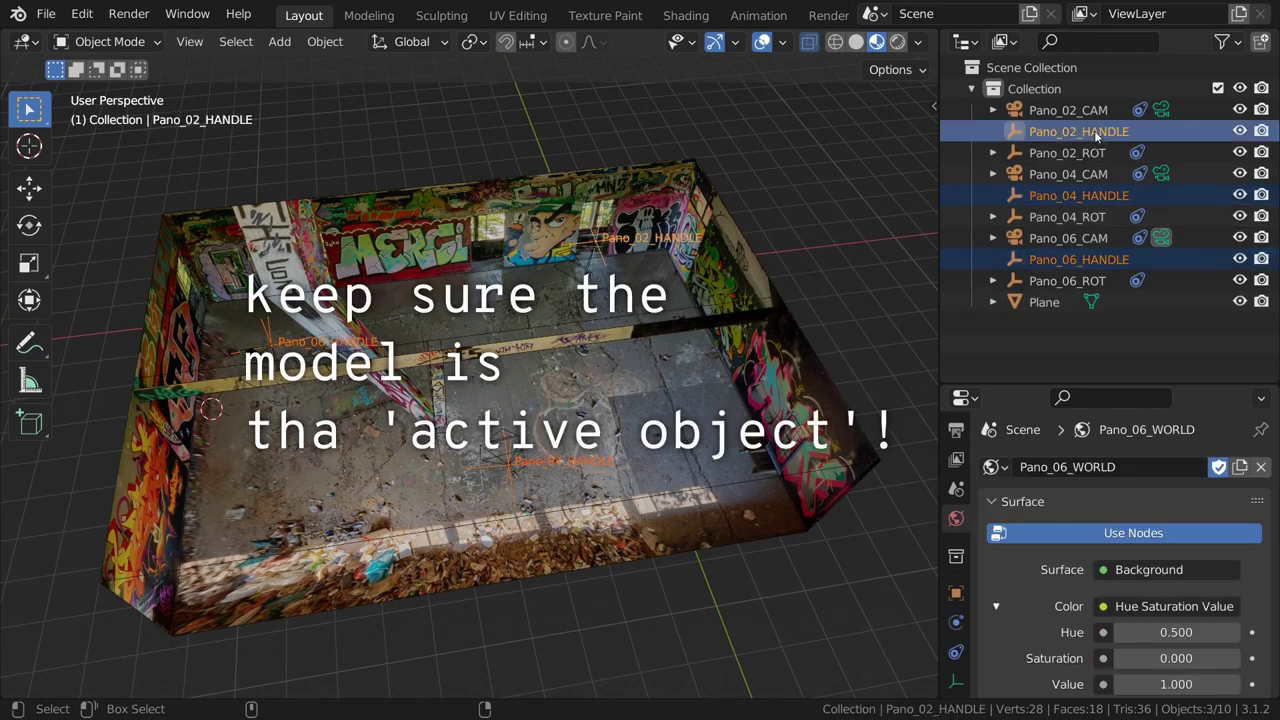
{"action": "left_click", "coordinate": [1033, 304], "text": "ctrl"}
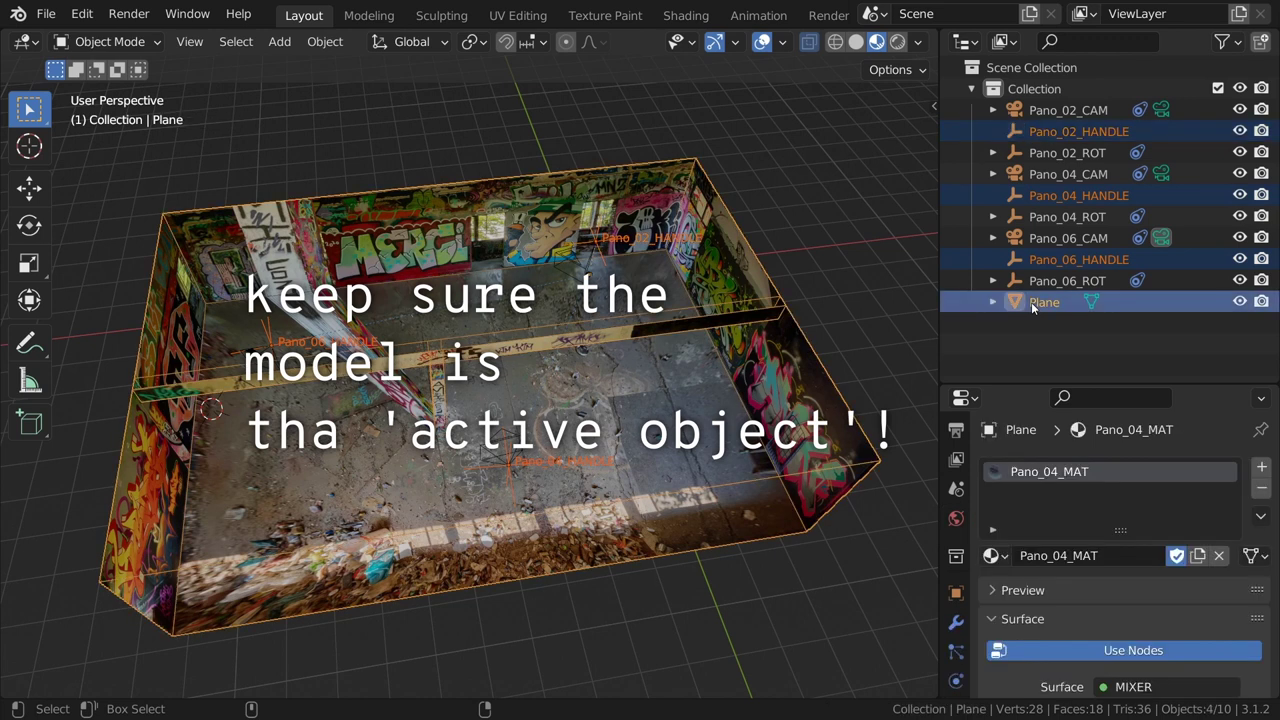
{"action": "key", "text": "n"}
{"action": "left_click", "coordinate": [767, 305]}
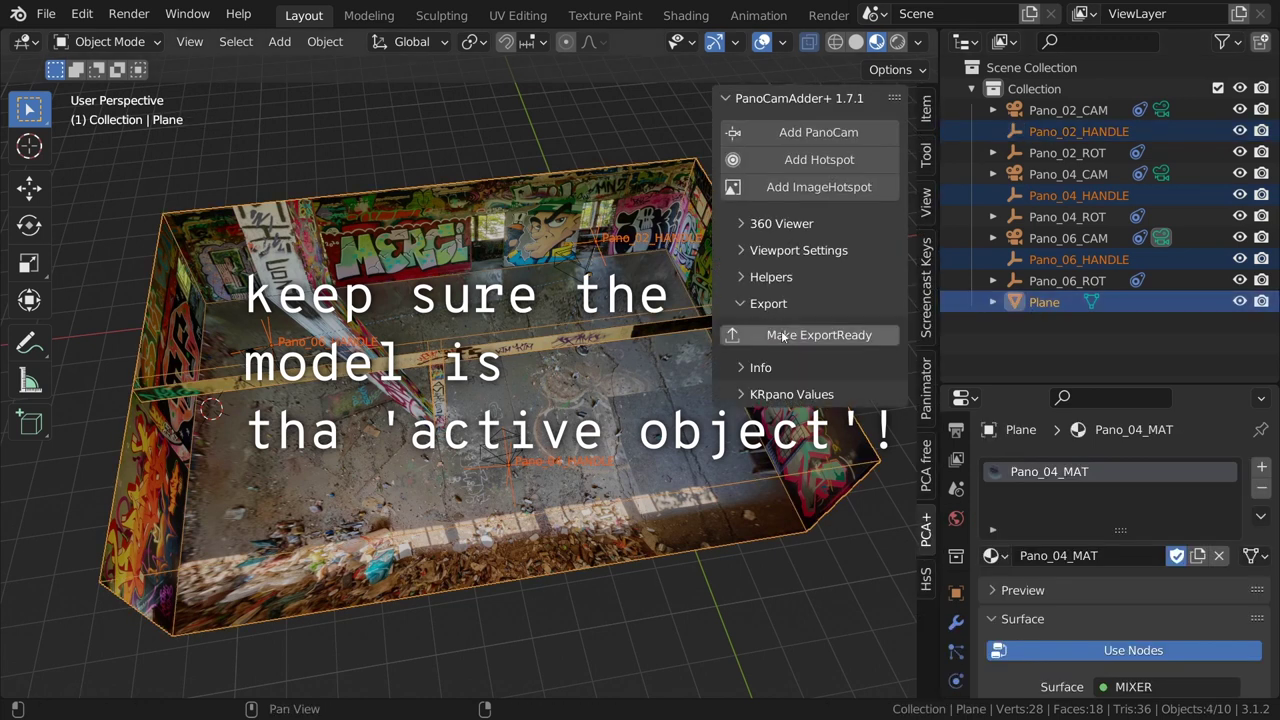
Run Make ExportReady, then hide the original Collection and the TOUR3D collection
{"action": "left_click", "coordinate": [783, 337]}
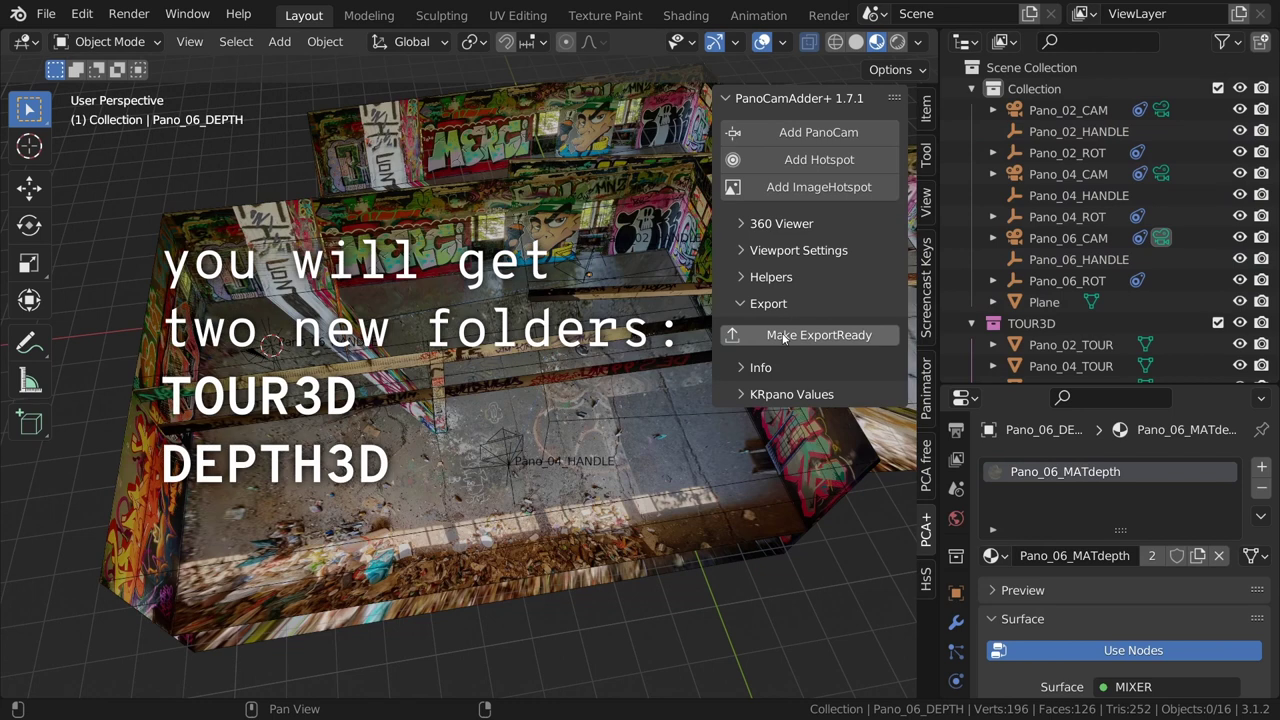
{"action": "key", "text": "n"}
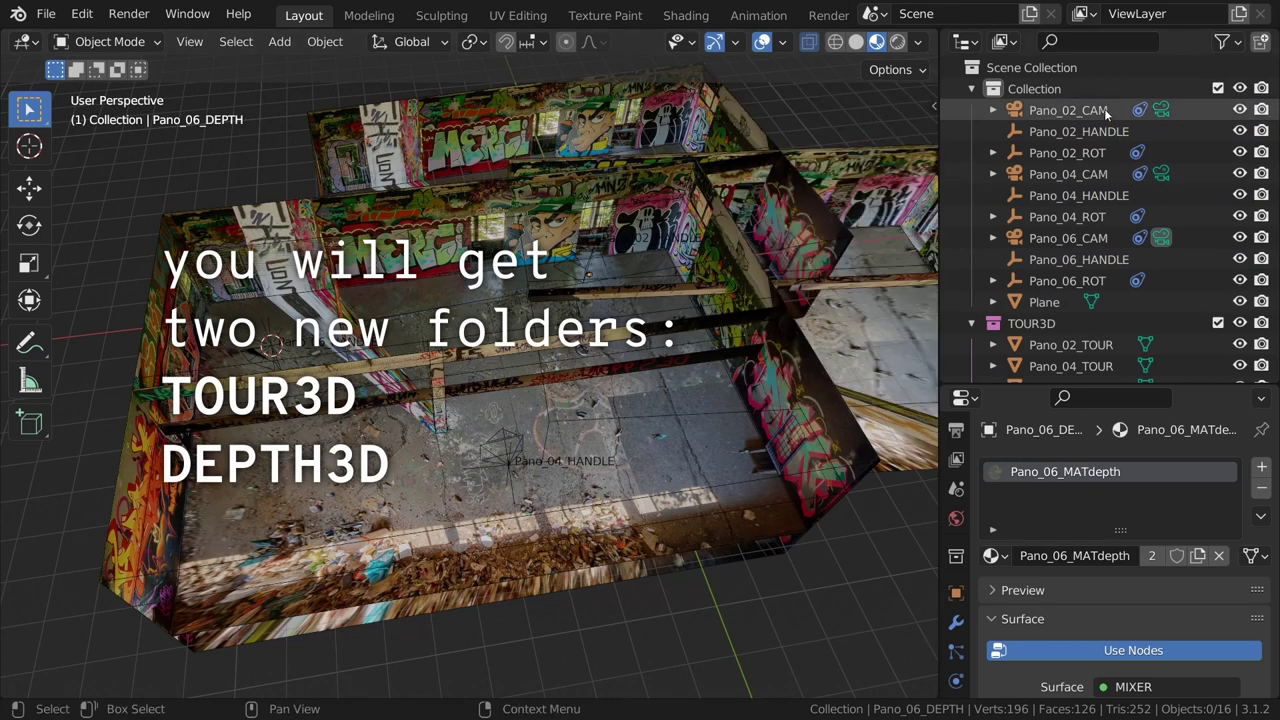
{"action": "left_click", "coordinate": [972, 90]}
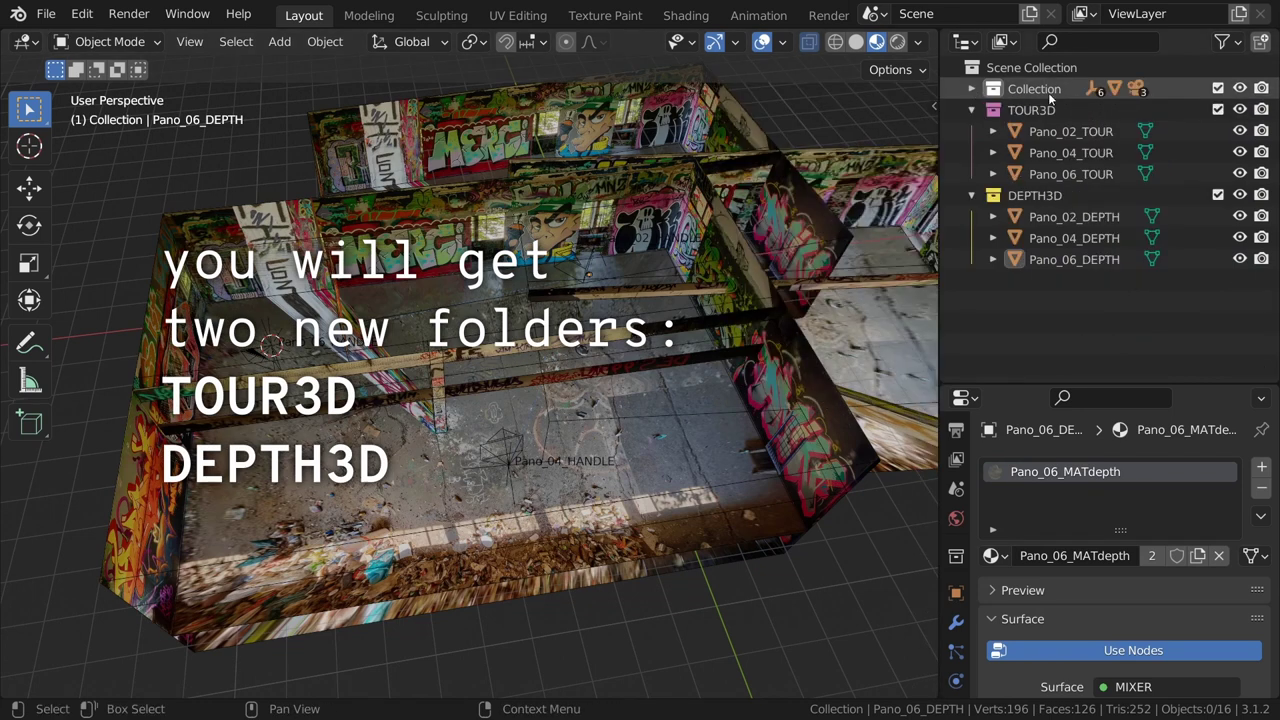
{"action": "left_click", "coordinate": [1239, 89]}
{"action": "left_click", "coordinate": [972, 110]}
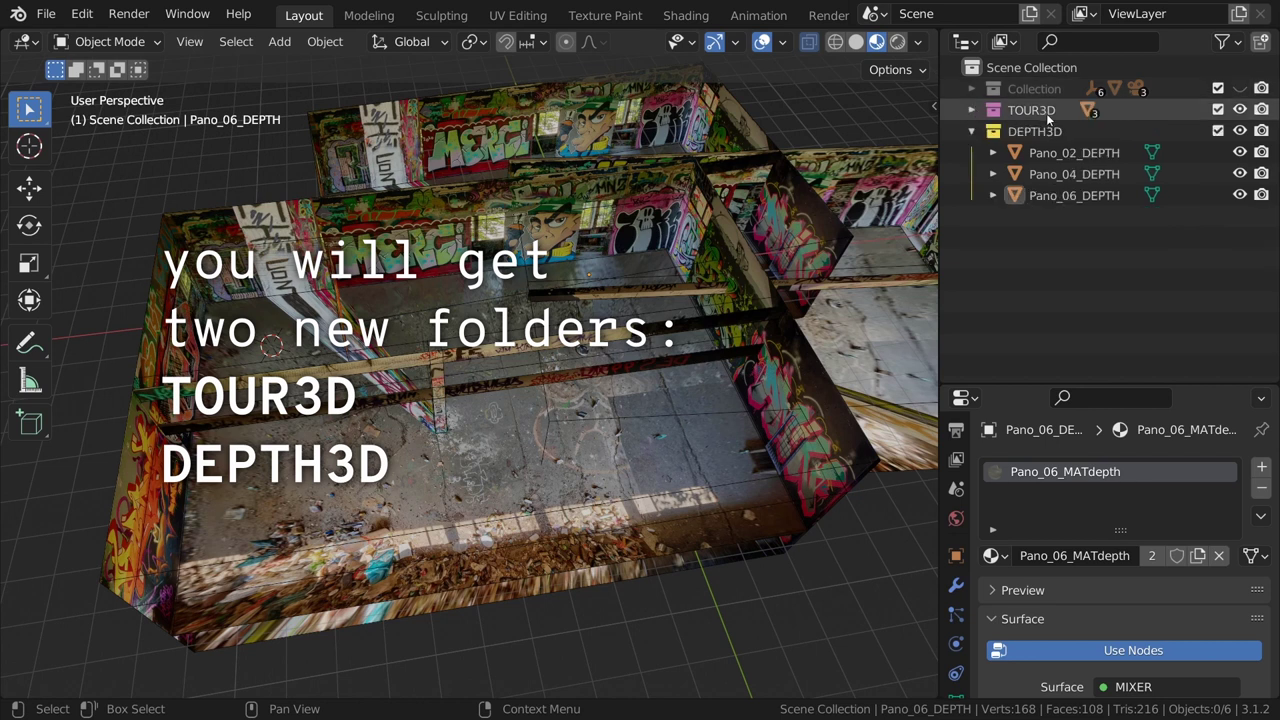
{"action": "left_click", "coordinate": [1239, 110]}
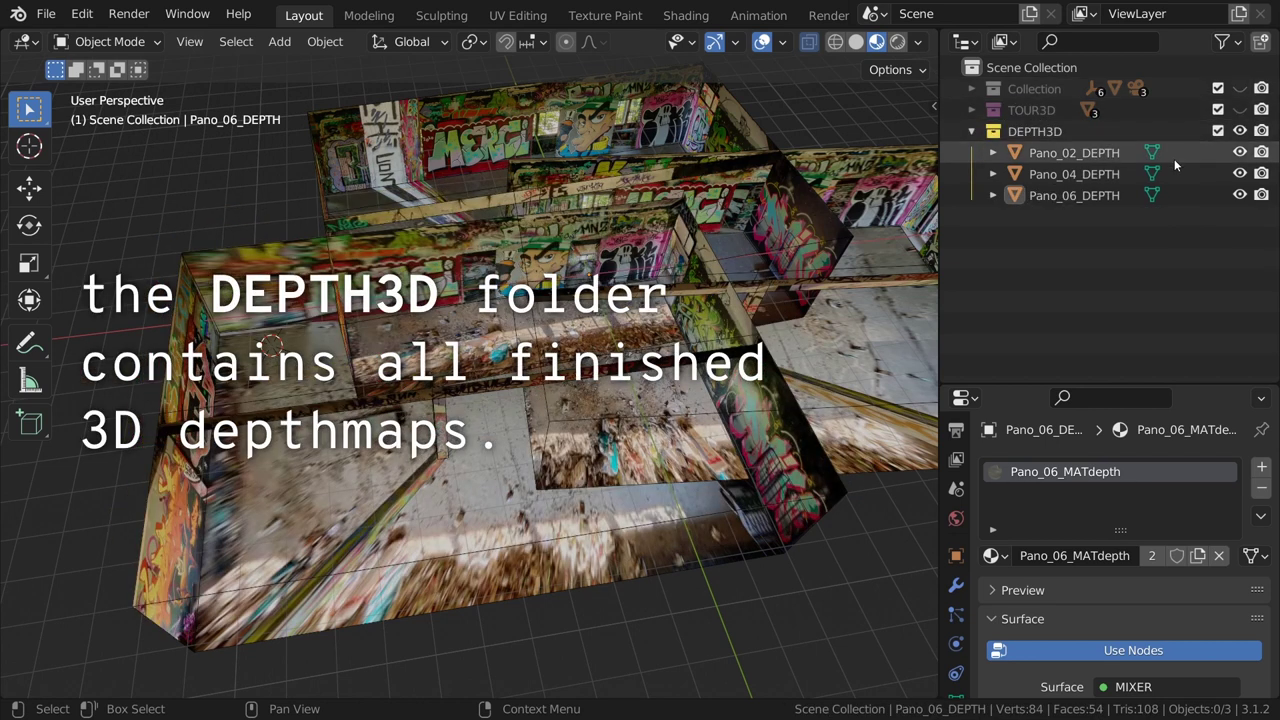
Inspect the three Pano_DEPTH meshes and select Pano_02_DEPTH
{"action": "left_click", "coordinate": [1087, 157]}
{"action": "left_click", "coordinate": [1077, 176]}
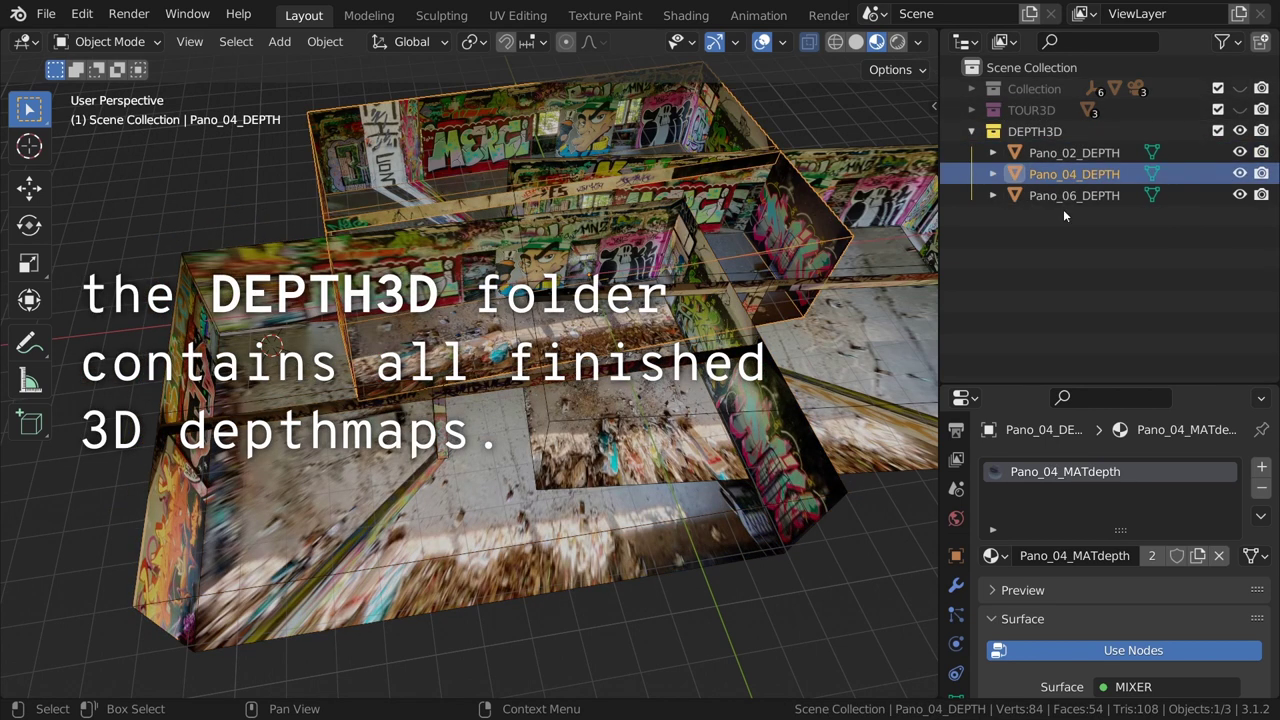
{"action": "left_click", "coordinate": [1071, 197]}
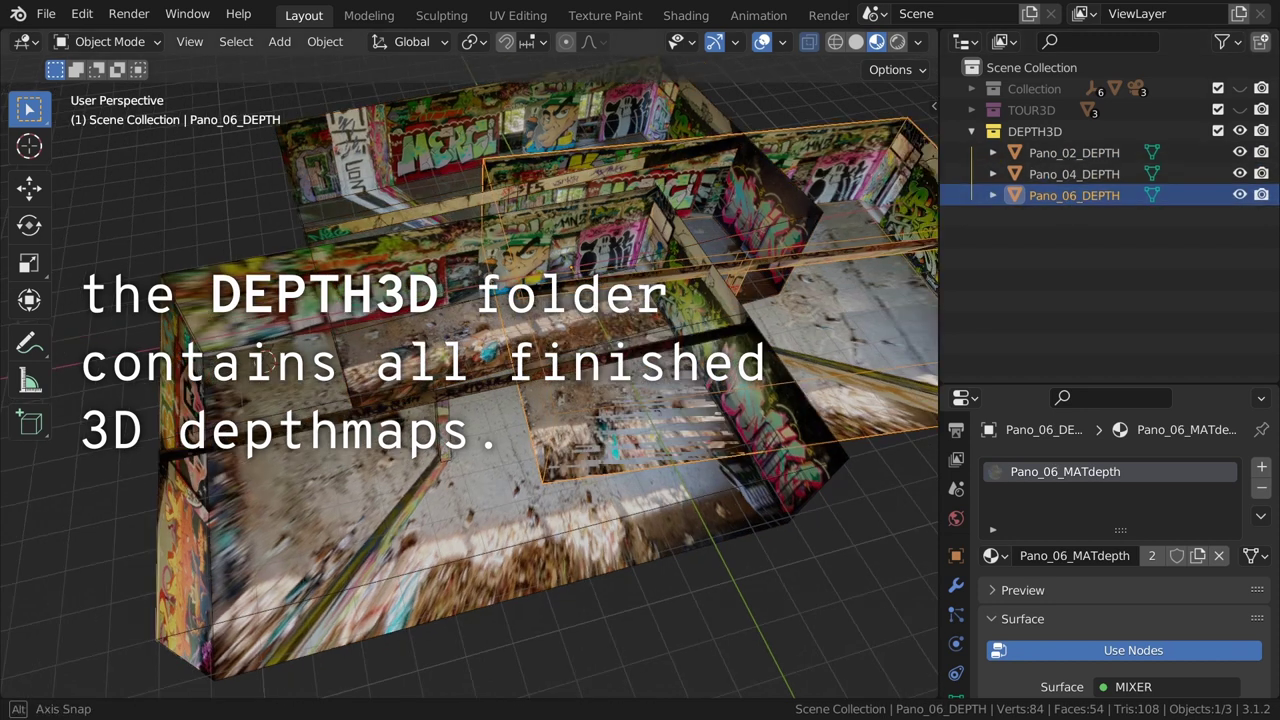
{"action": "middle_click_drag", "start_coordinate": [600, 500], "coordinate": [760, 480]}
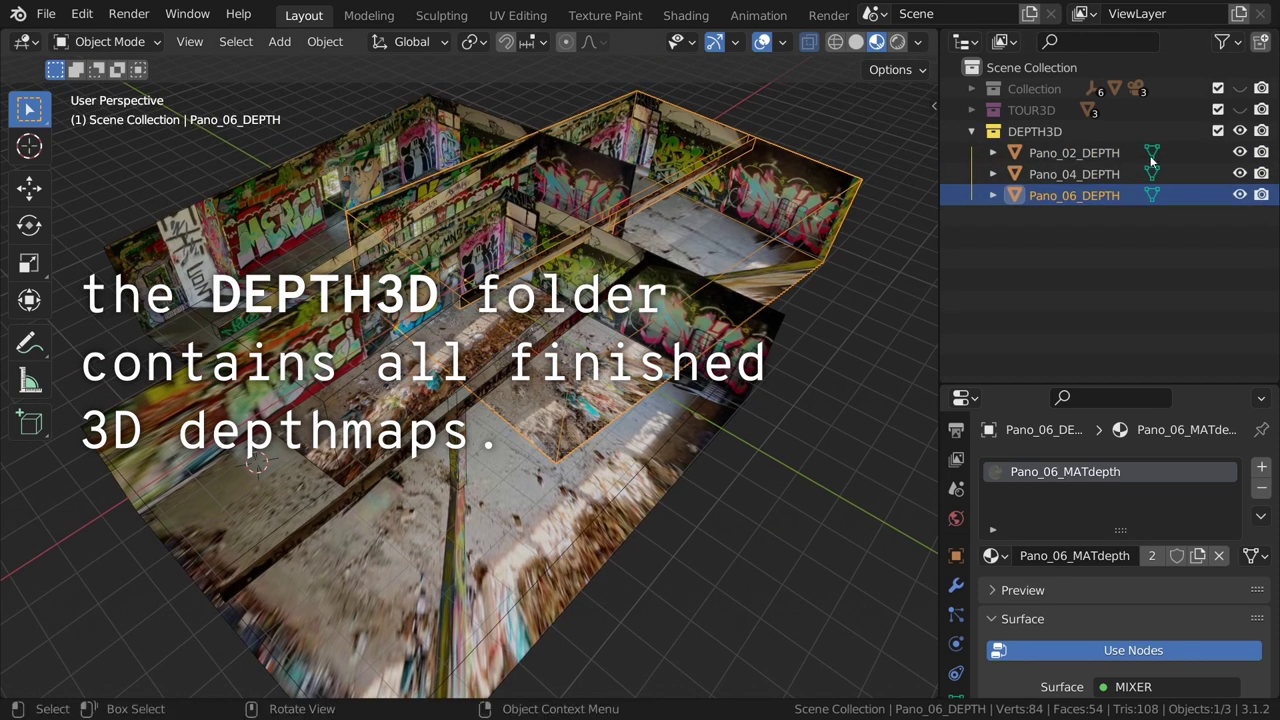
{"action": "left_click", "coordinate": [1084, 153]}
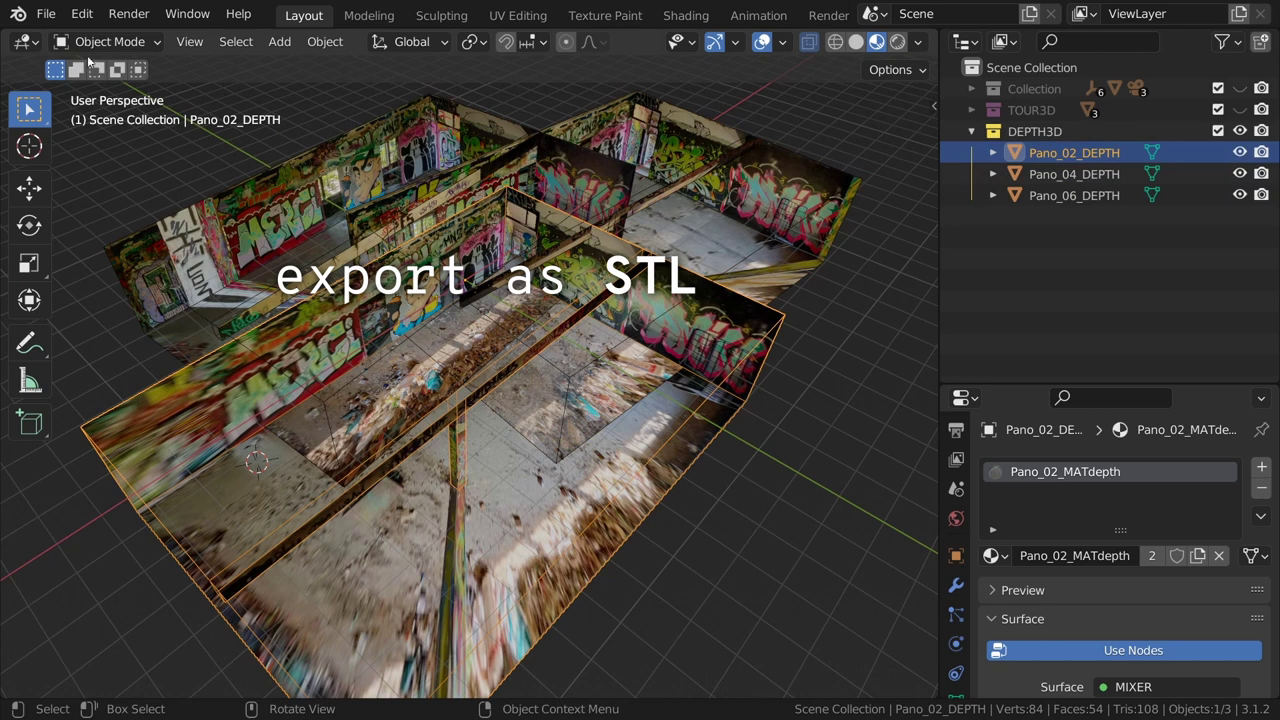
Start an STL export and browse to the panos/vtour/models folder
{"action": "left_click", "coordinate": [46, 14]}
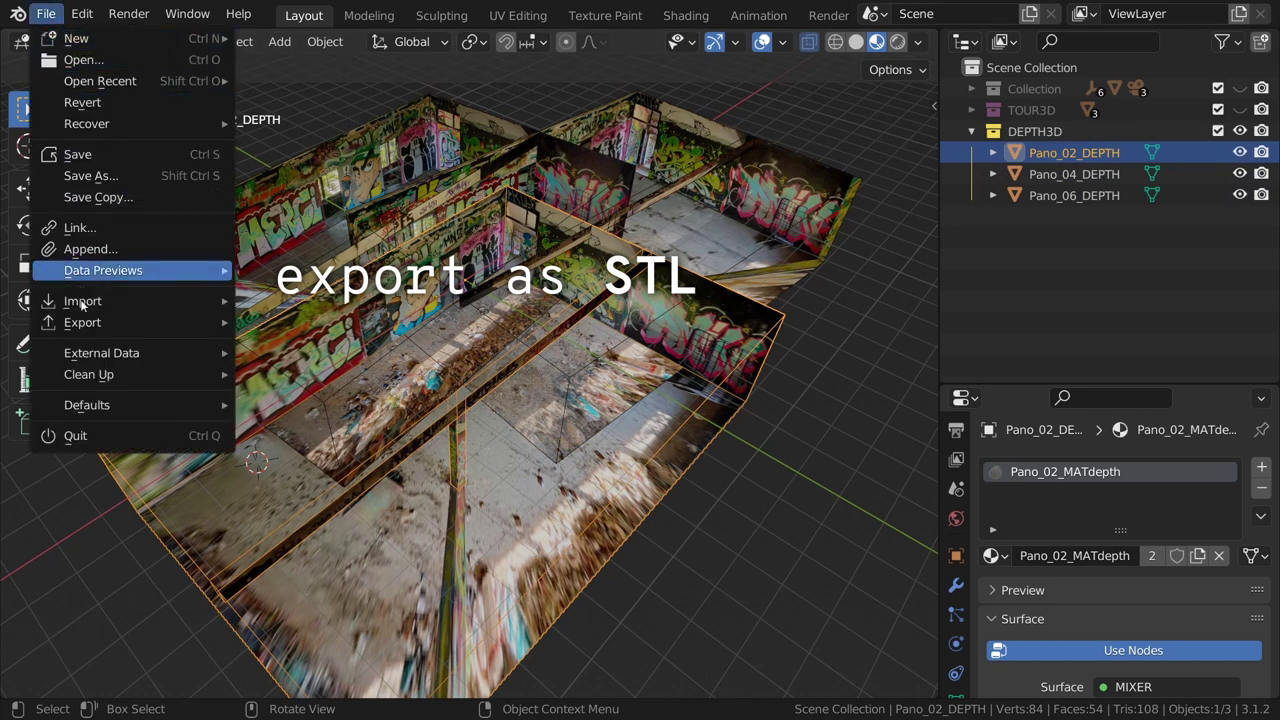
{"action": "mouse_move", "coordinate": [83, 322]}
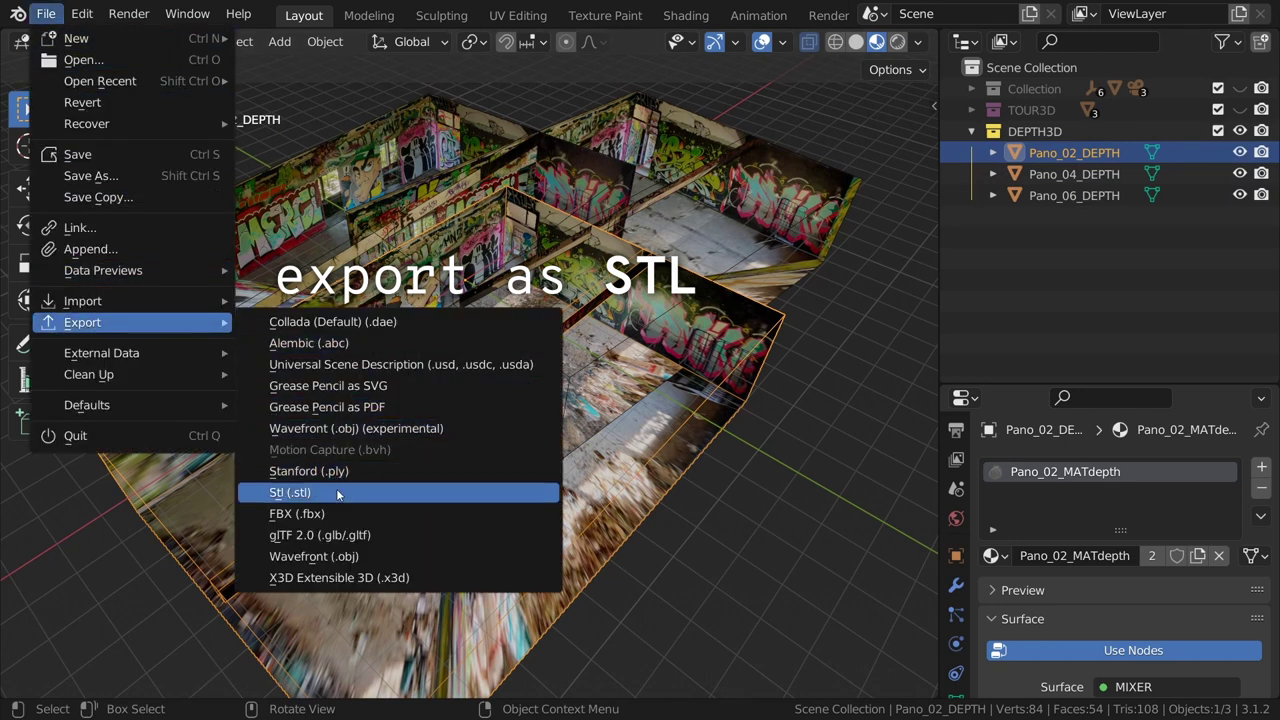
{"action": "left_click", "coordinate": [336, 488]}
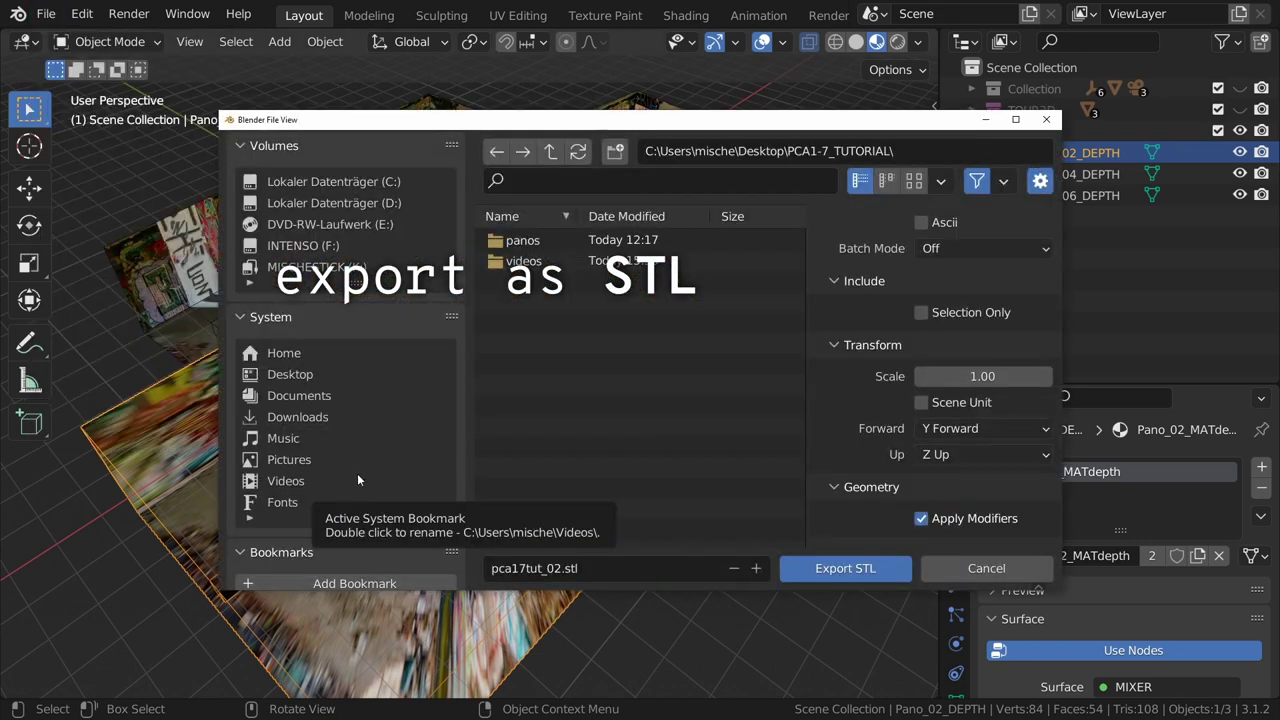
{"action": "double_click", "coordinate": [526, 242]}
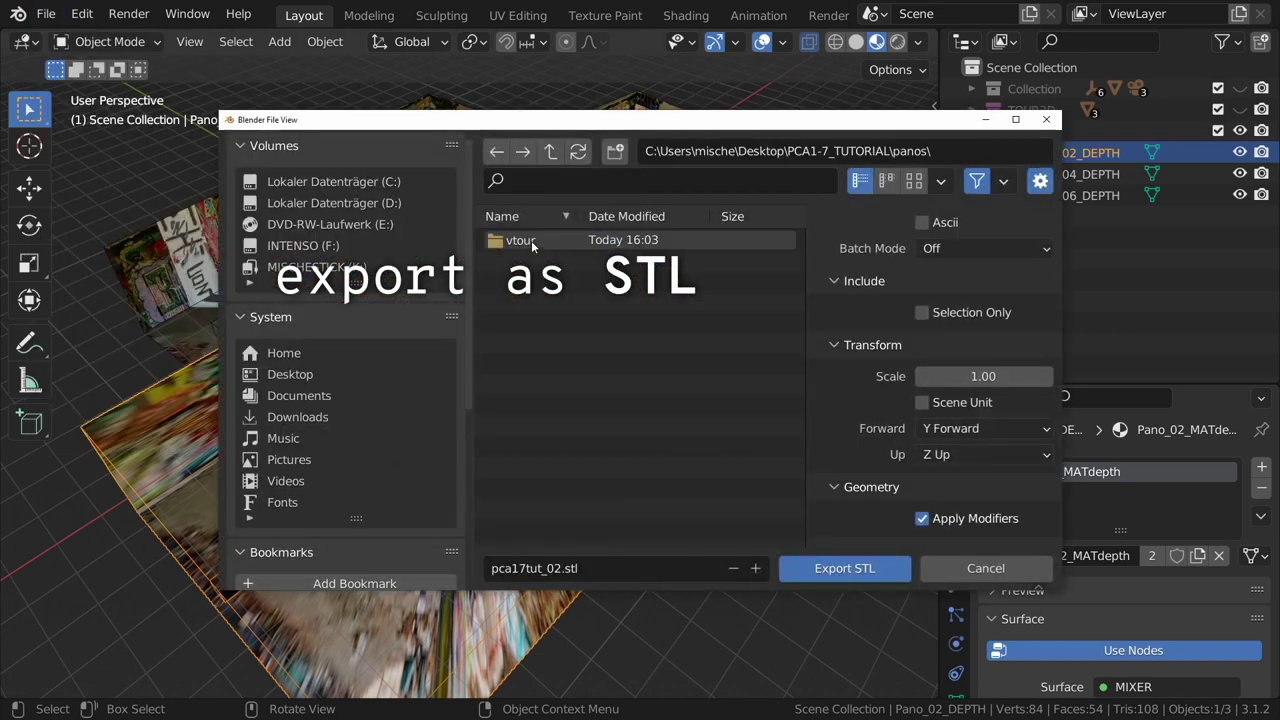
{"action": "double_click", "coordinate": [533, 246]}
{"action": "double_click", "coordinate": [526, 261]}
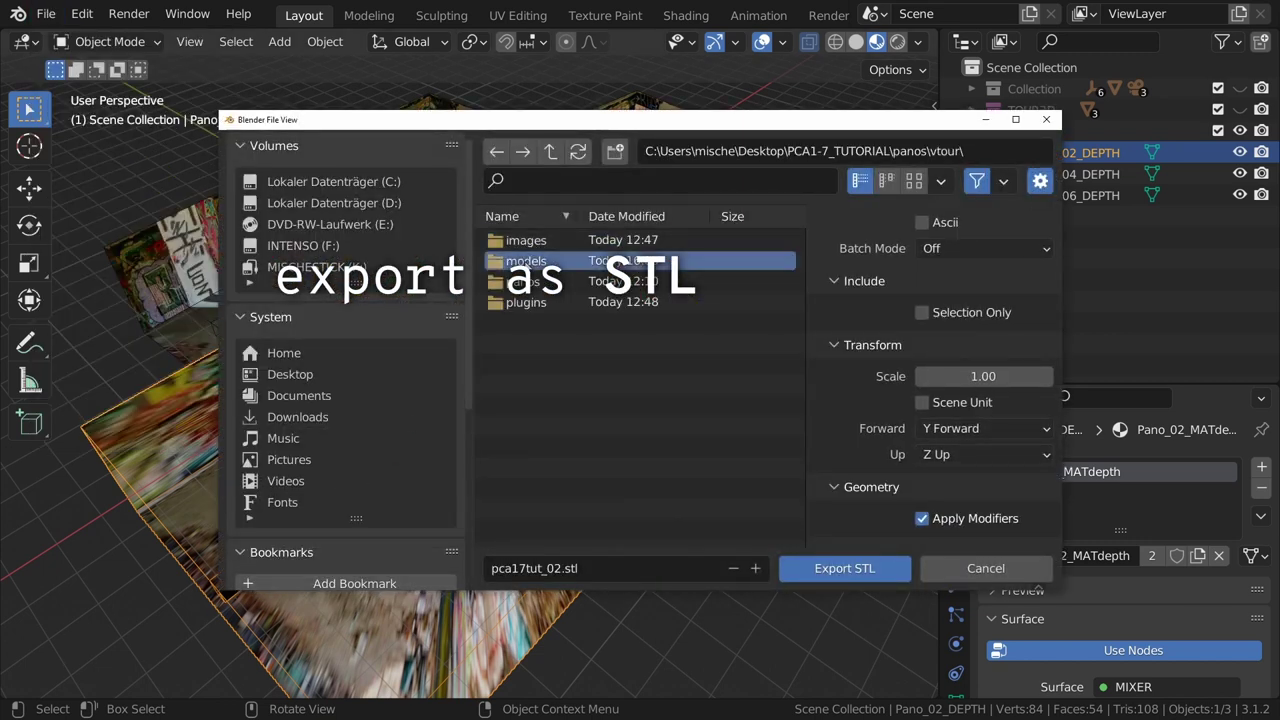
Save it as Pano_02.stl with Ascii and Selection Only enabled
{"action": "left_click", "coordinate": [549, 570]}
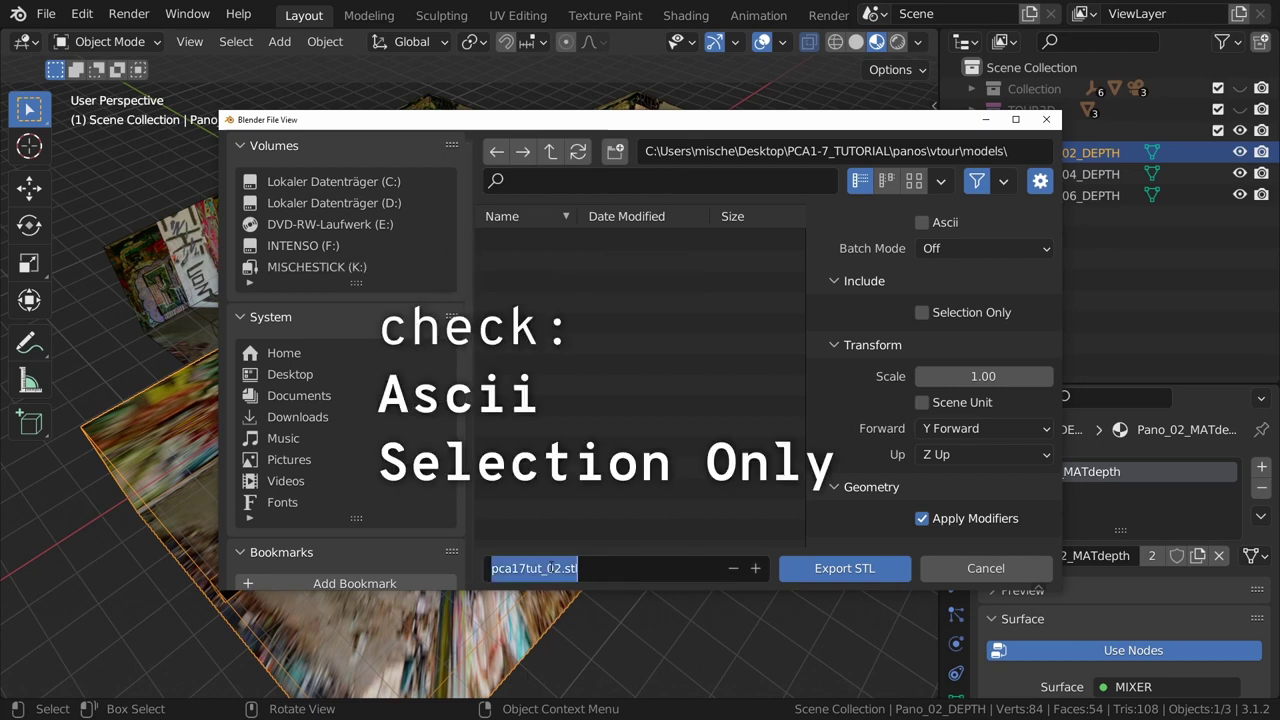
{"action": "type", "text": "Pa"}
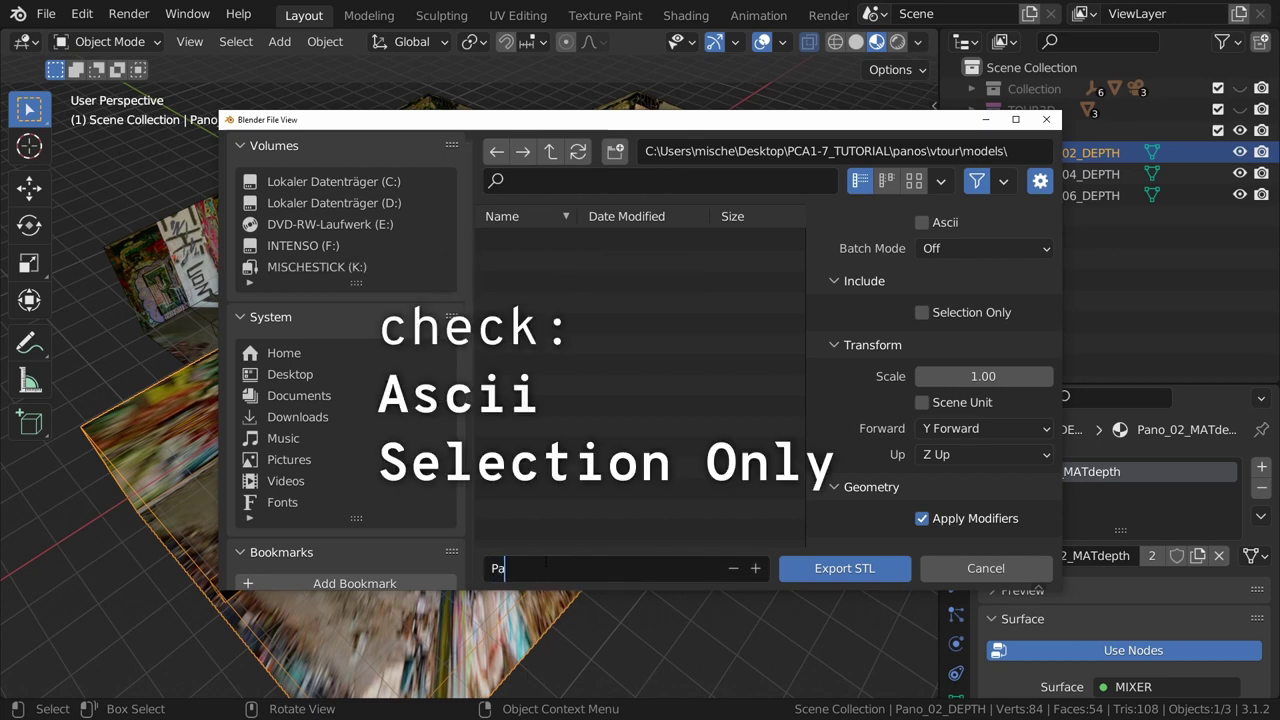
{"action": "type", "text": "no_"}
{"action": "type", "text": "02"}
{"action": "key", "text": "Return"}
{"action": "left_click", "coordinate": [922, 222]}
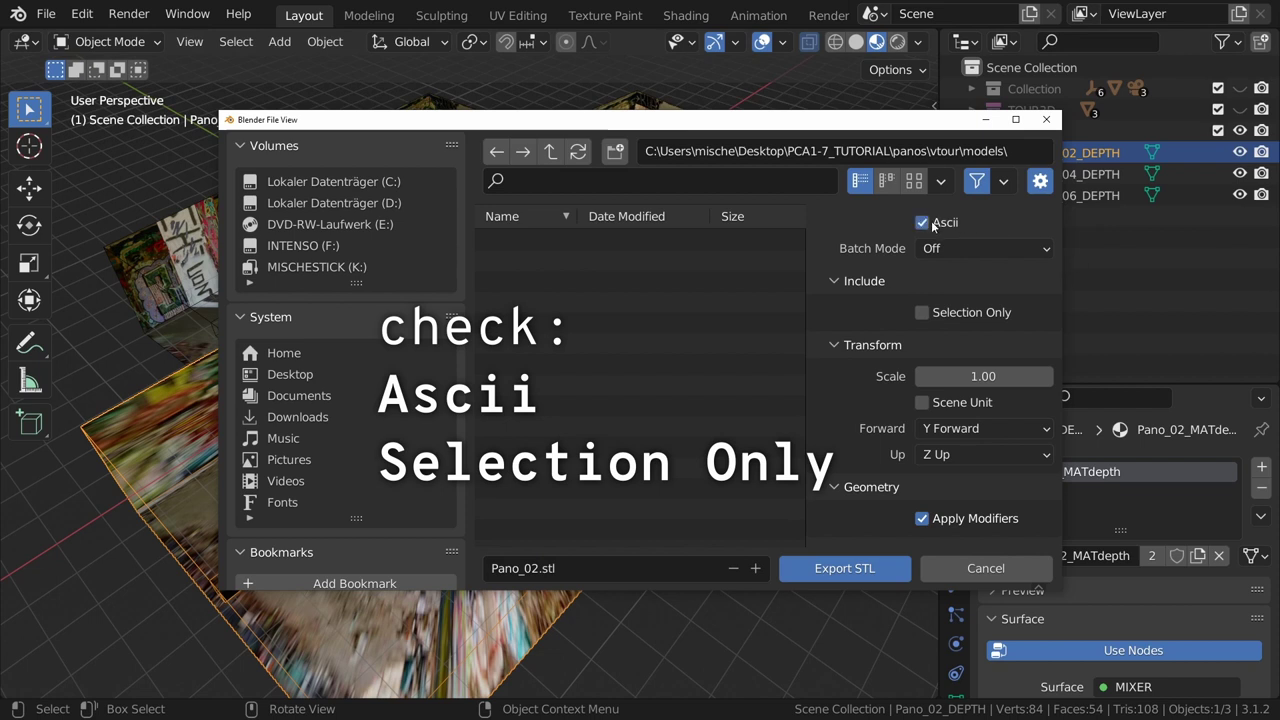
{"action": "left_click", "coordinate": [921, 313]}
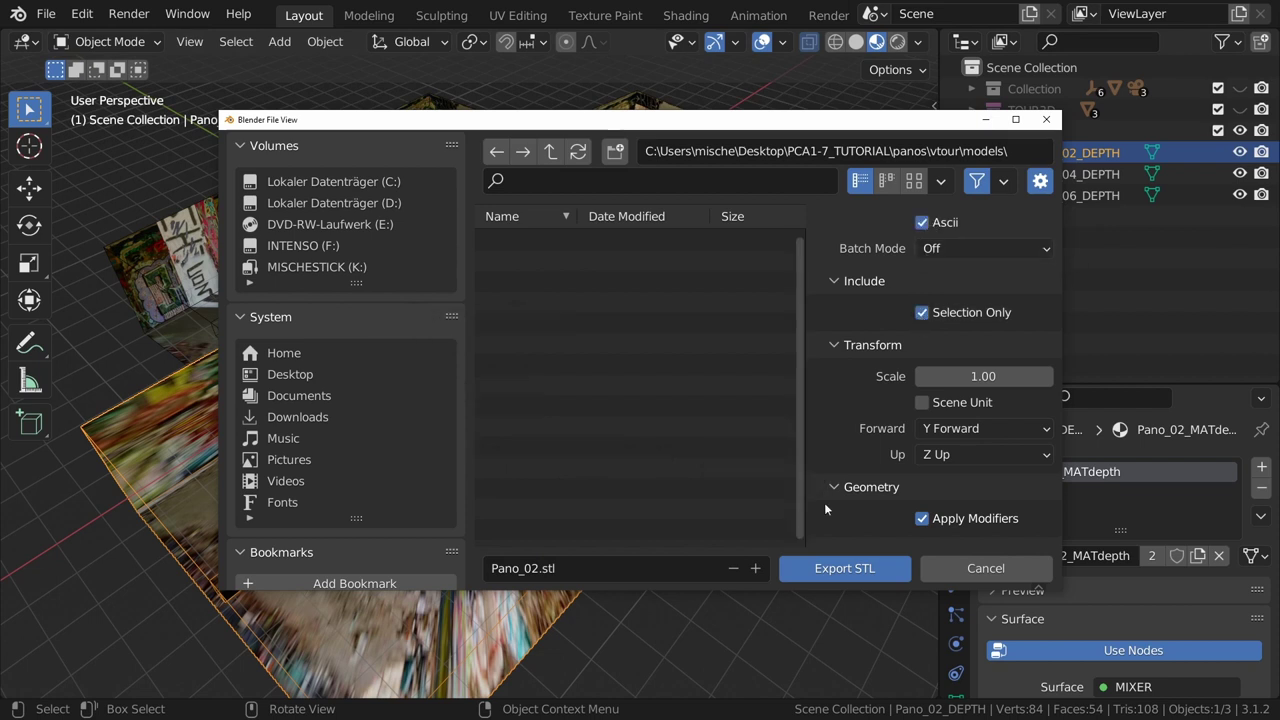
{"action": "left_click", "coordinate": [823, 572]}
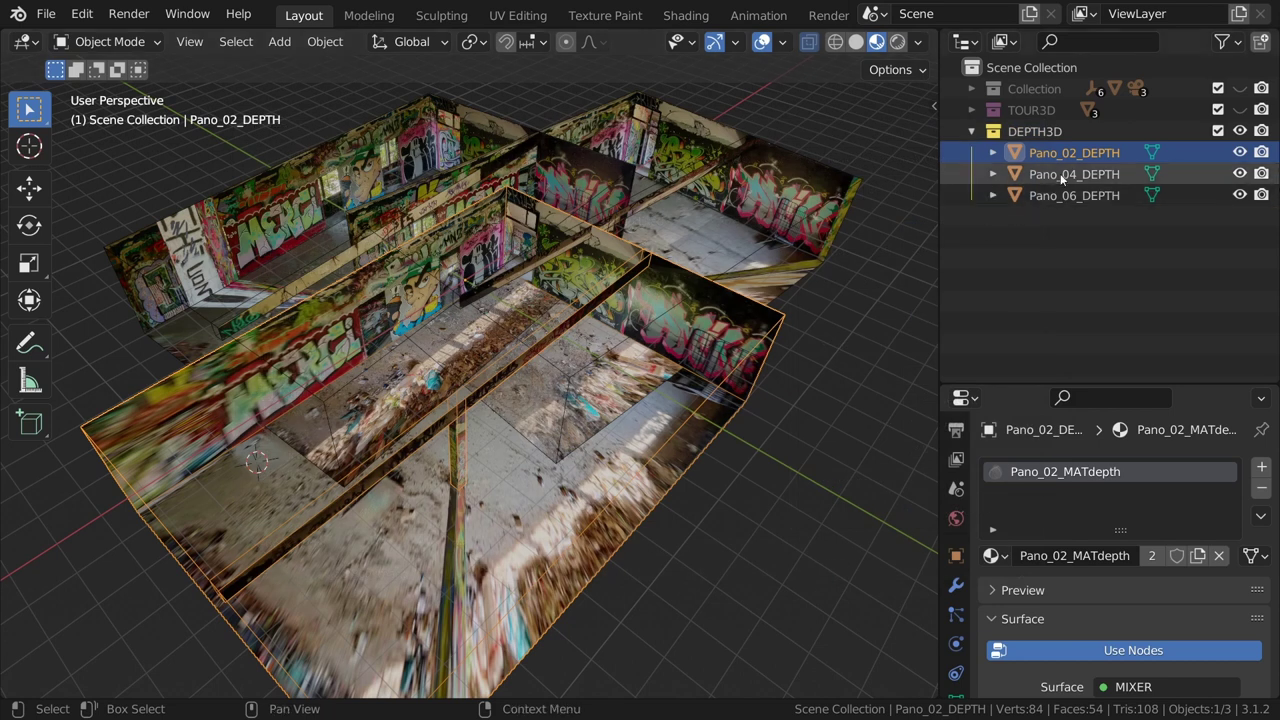
Export Pano_04_DEPTH as Pano_04.stl to the models folder
{"action": "left_click", "coordinate": [1057, 174]}
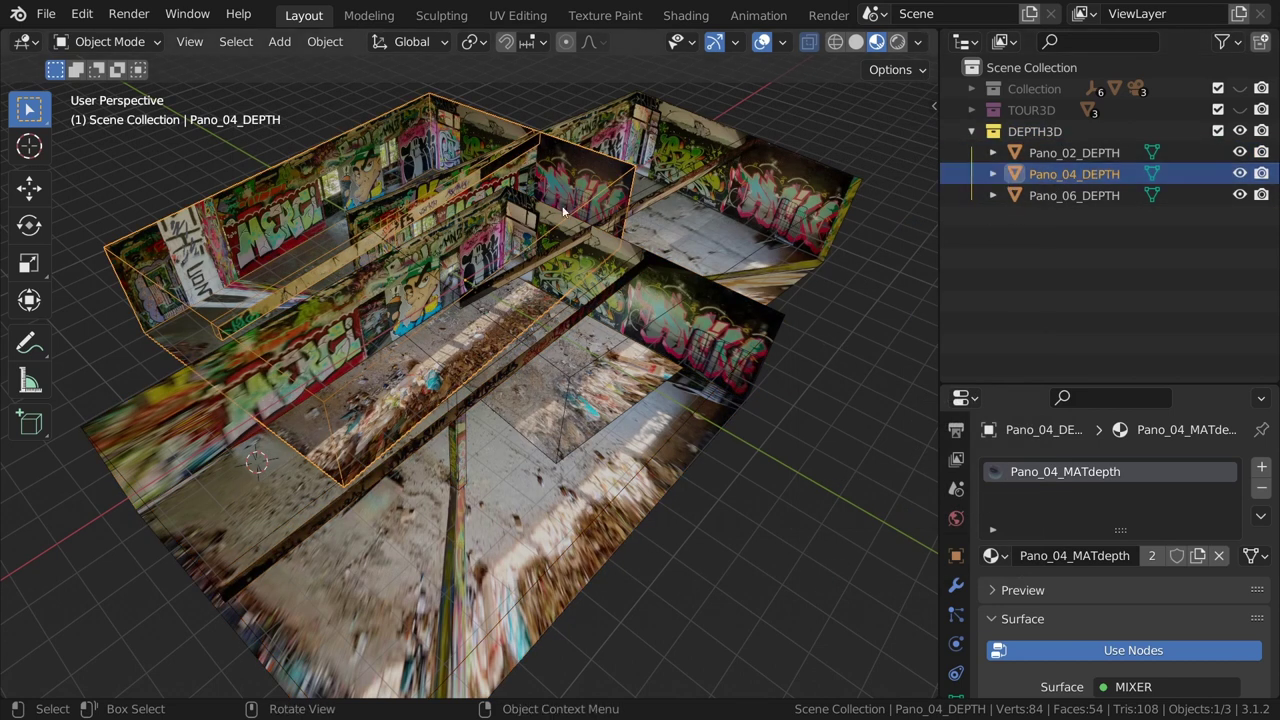
{"action": "left_click", "coordinate": [46, 14]}
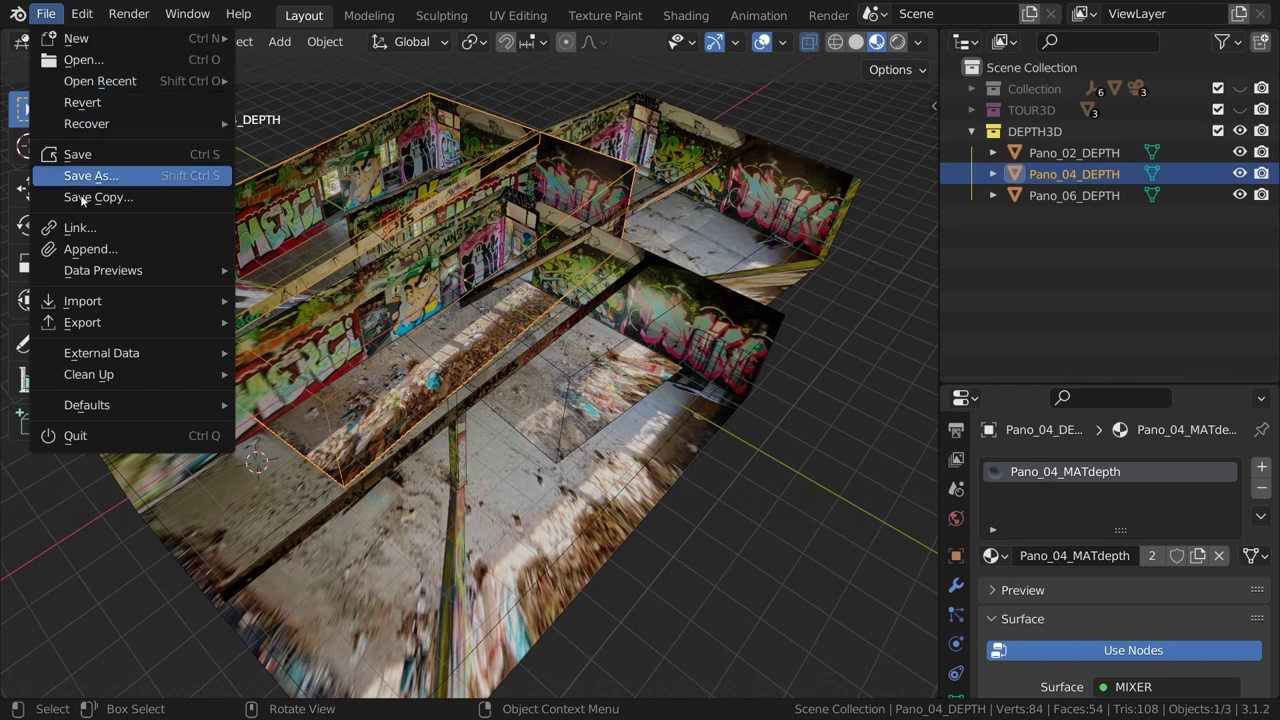
{"action": "mouse_move", "coordinate": [82, 322]}
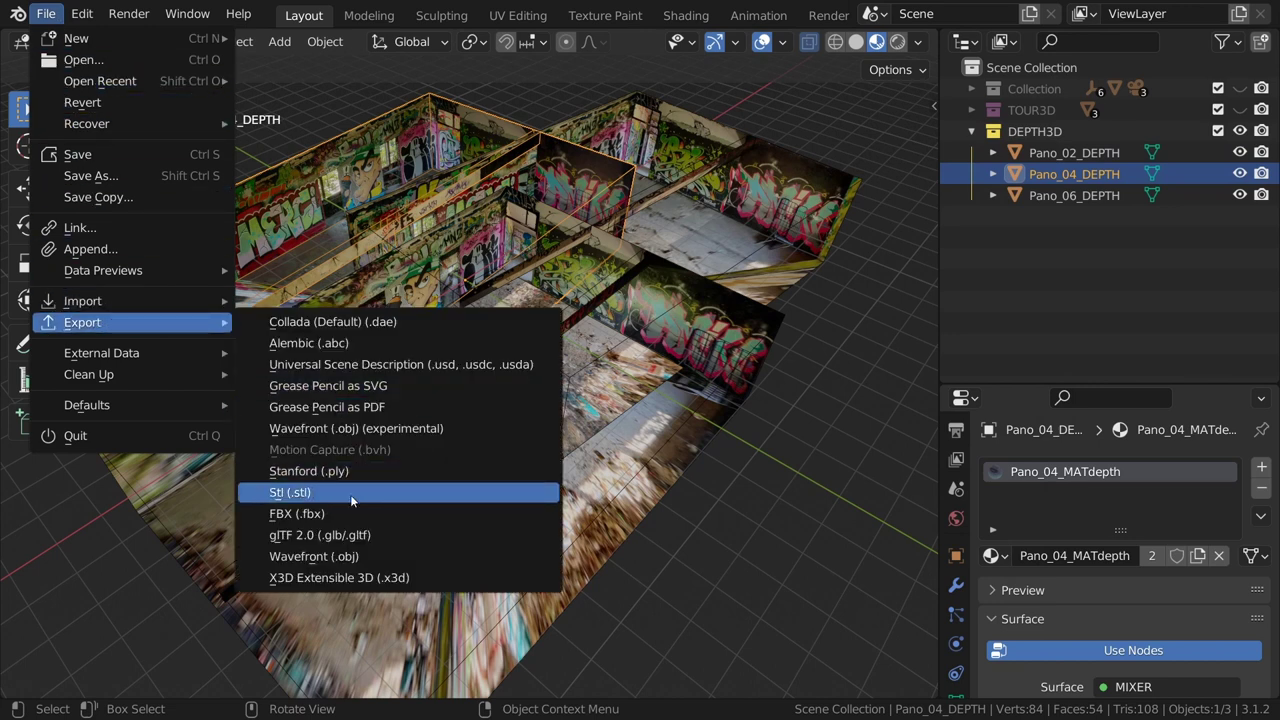
{"action": "left_click", "coordinate": [350, 494]}
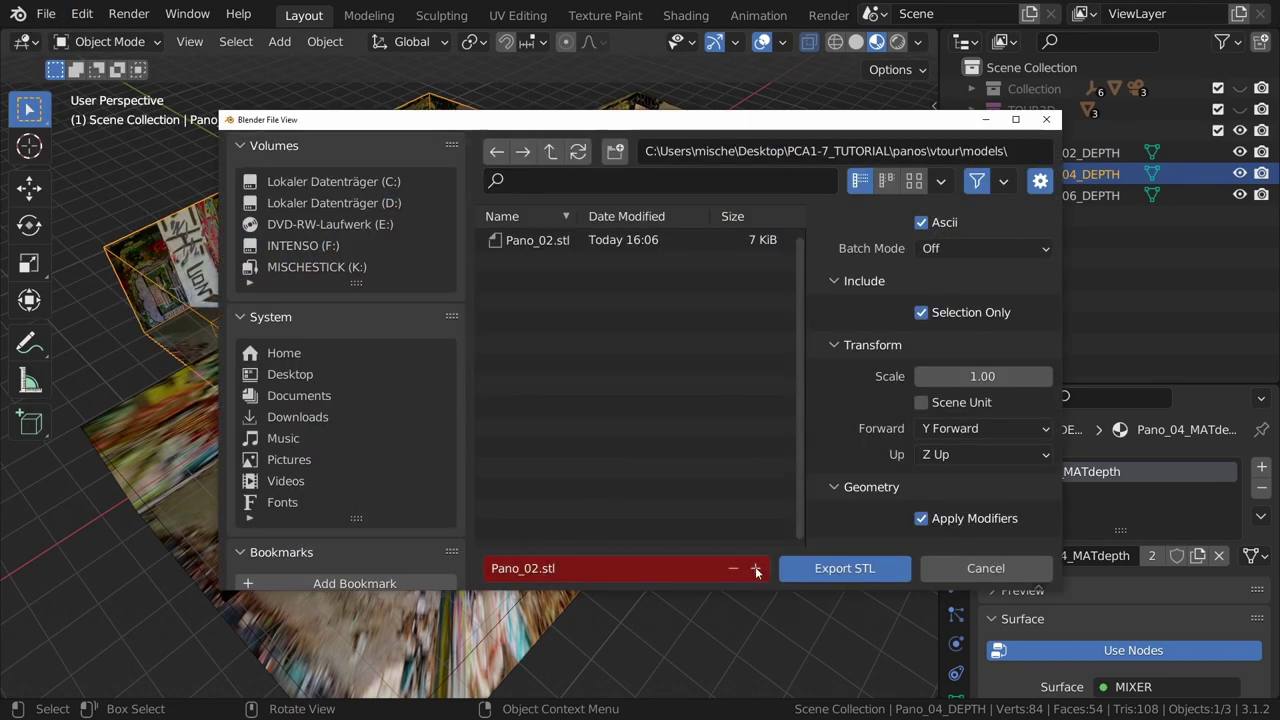
{"action": "left_click", "coordinate": [755, 568]}
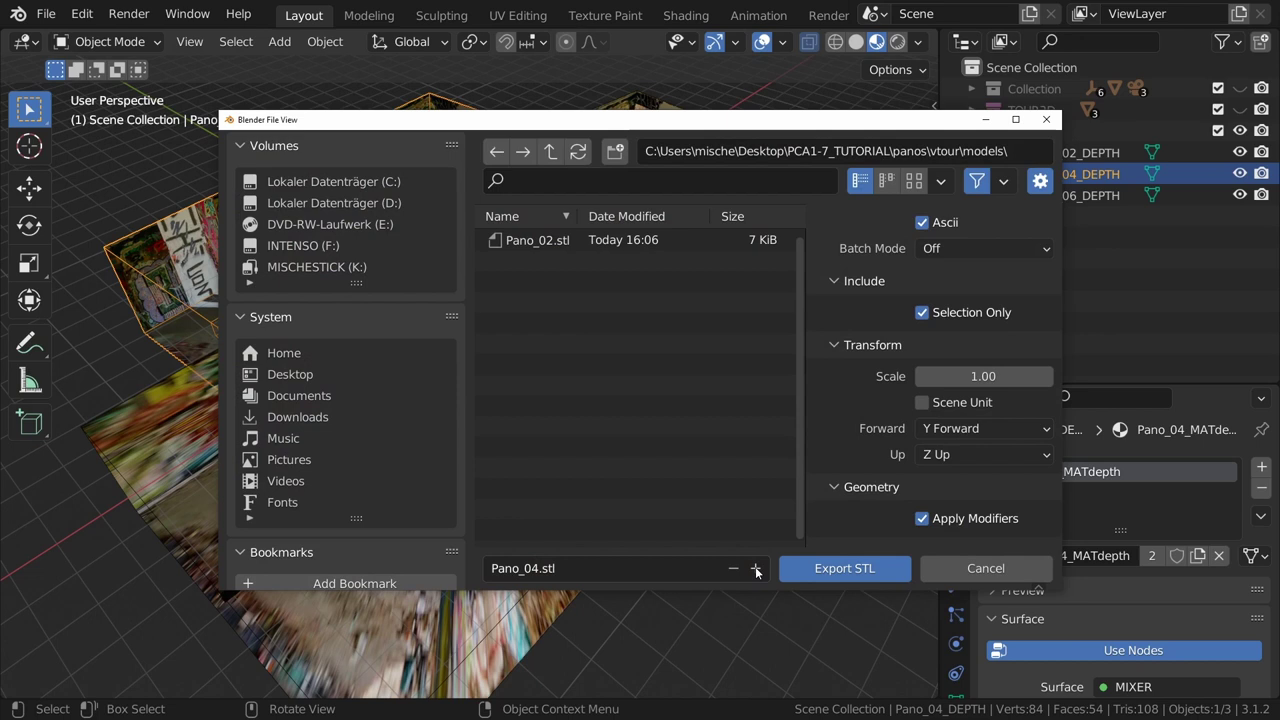
{"action": "left_click", "coordinate": [813, 572]}
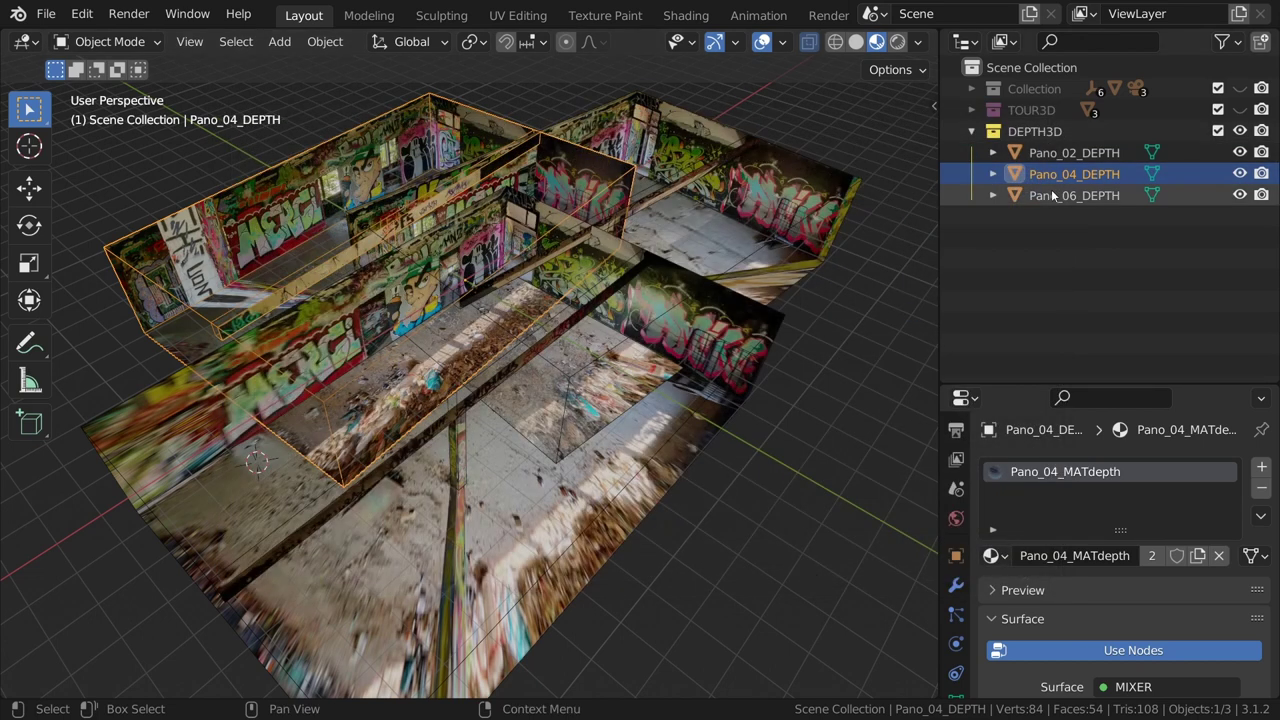
Export Pano_06_DEPTH as Pano_06.stl to the models folder
{"action": "left_click", "coordinate": [1051, 196]}
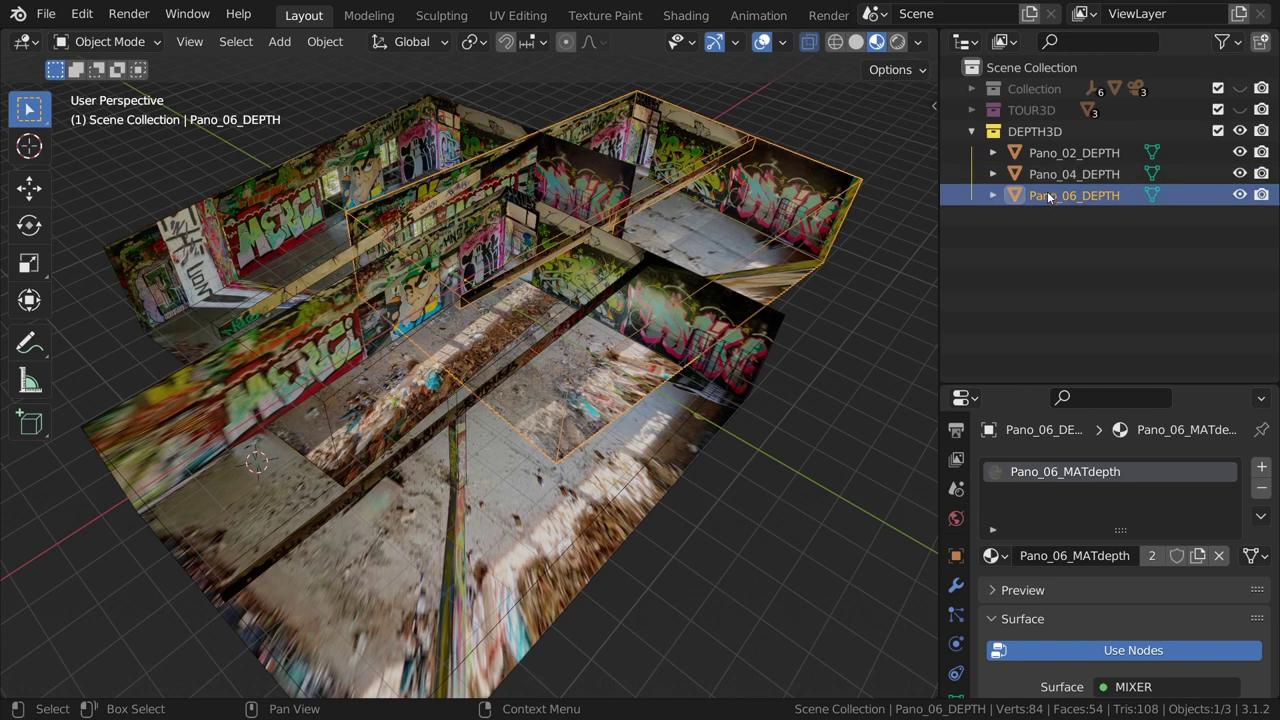
{"action": "left_click", "coordinate": [45, 16]}
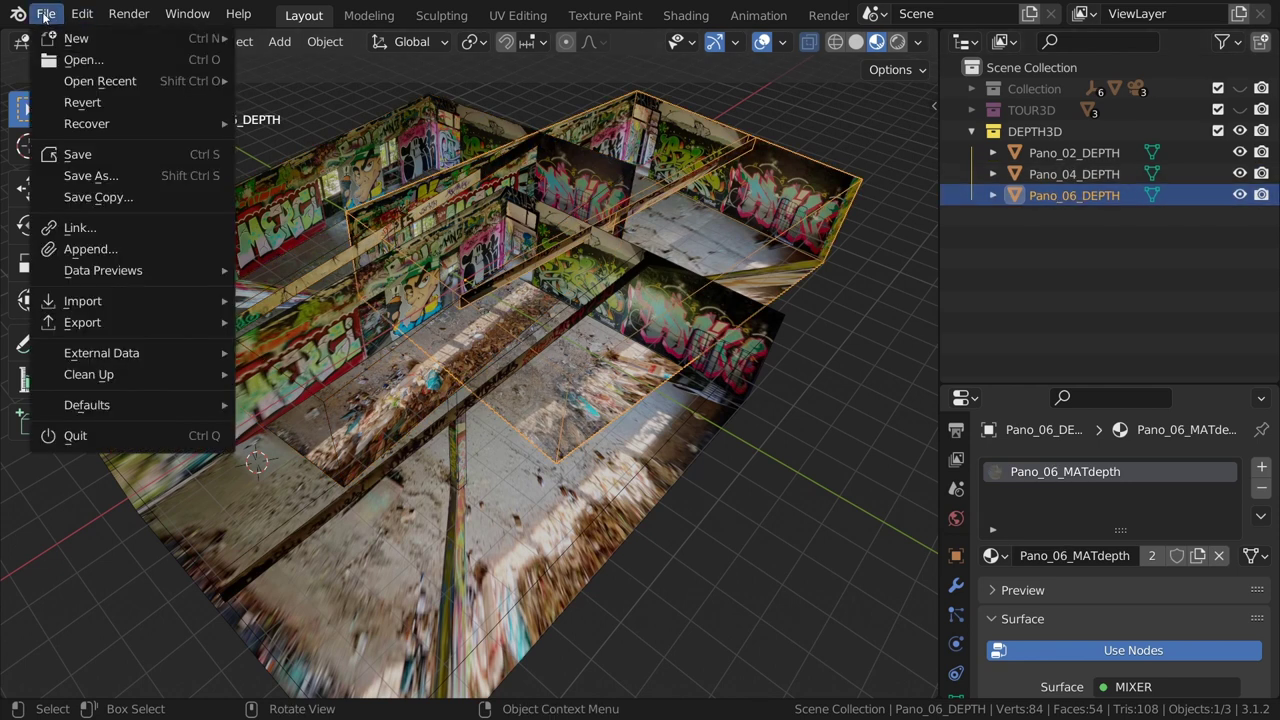
{"action": "mouse_move", "coordinate": [82, 322]}
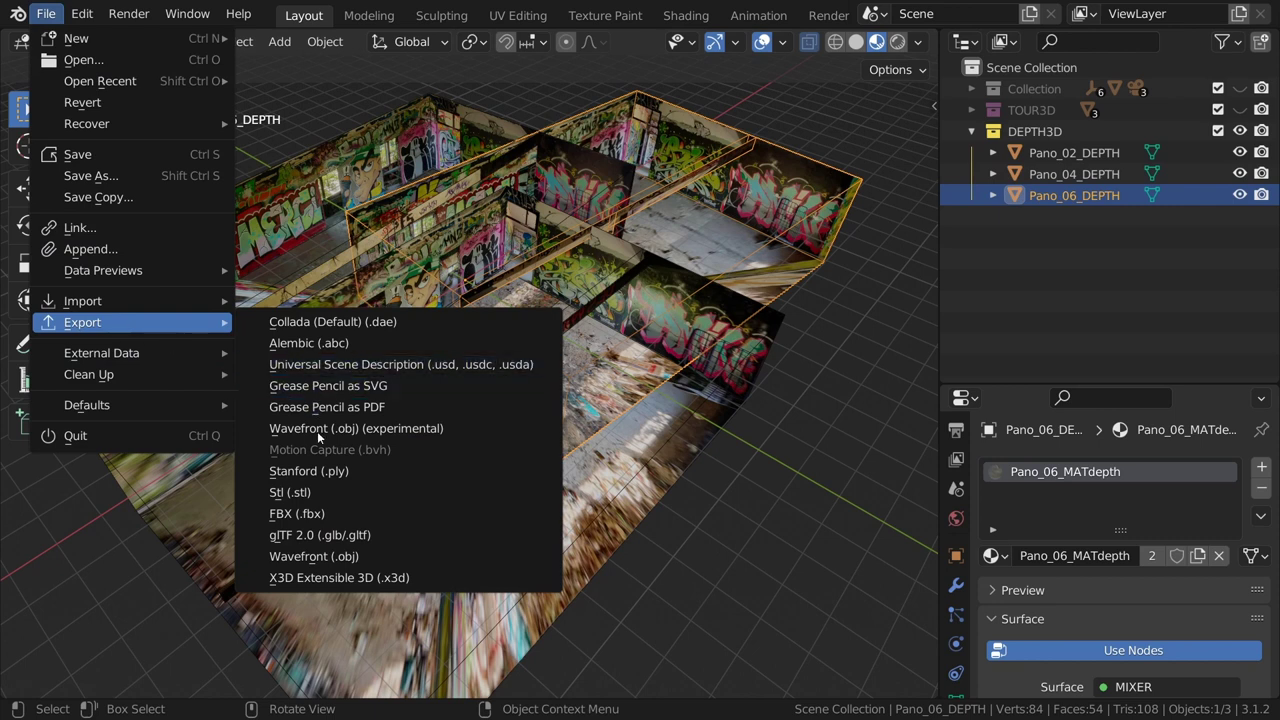
{"action": "left_click", "coordinate": [320, 488]}
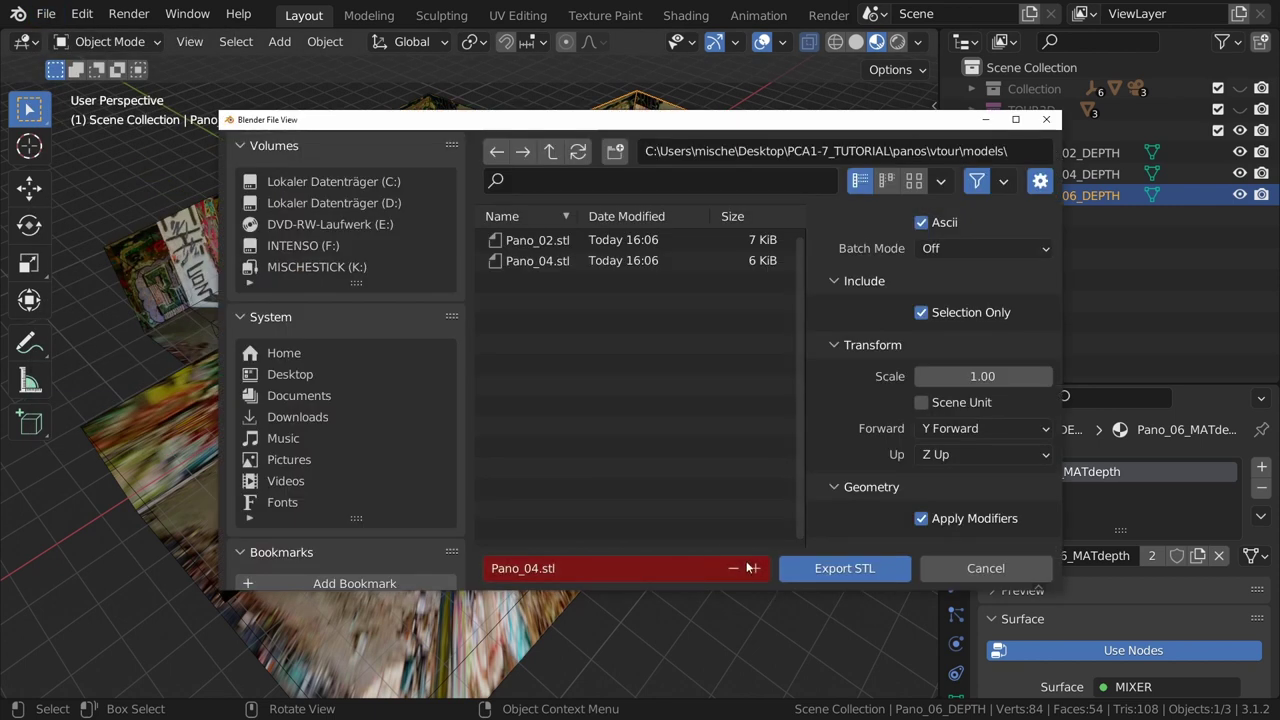
{"action": "double_click", "coordinate": [756, 568]}
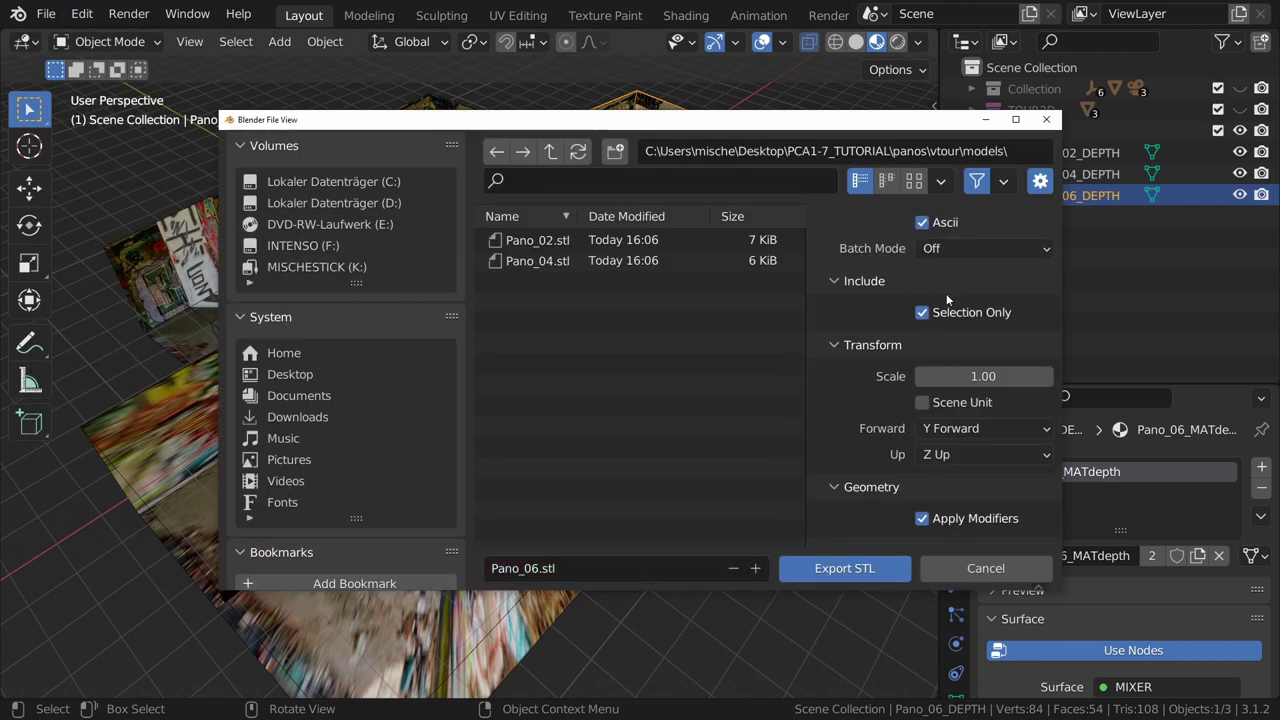
{"action": "left_click", "coordinate": [866, 576]}
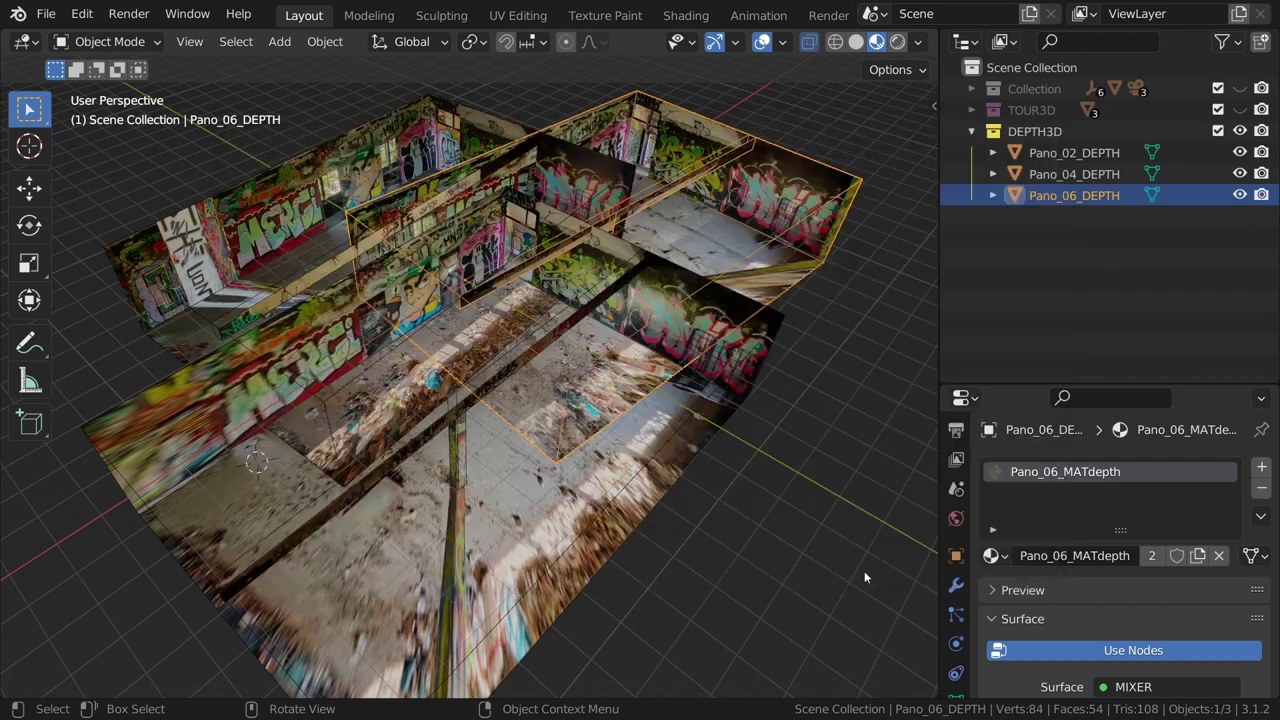
Hide the DEPTH3D collection and make the TOUR3D collection visible
{"action": "left_click", "coordinate": [972, 132]}
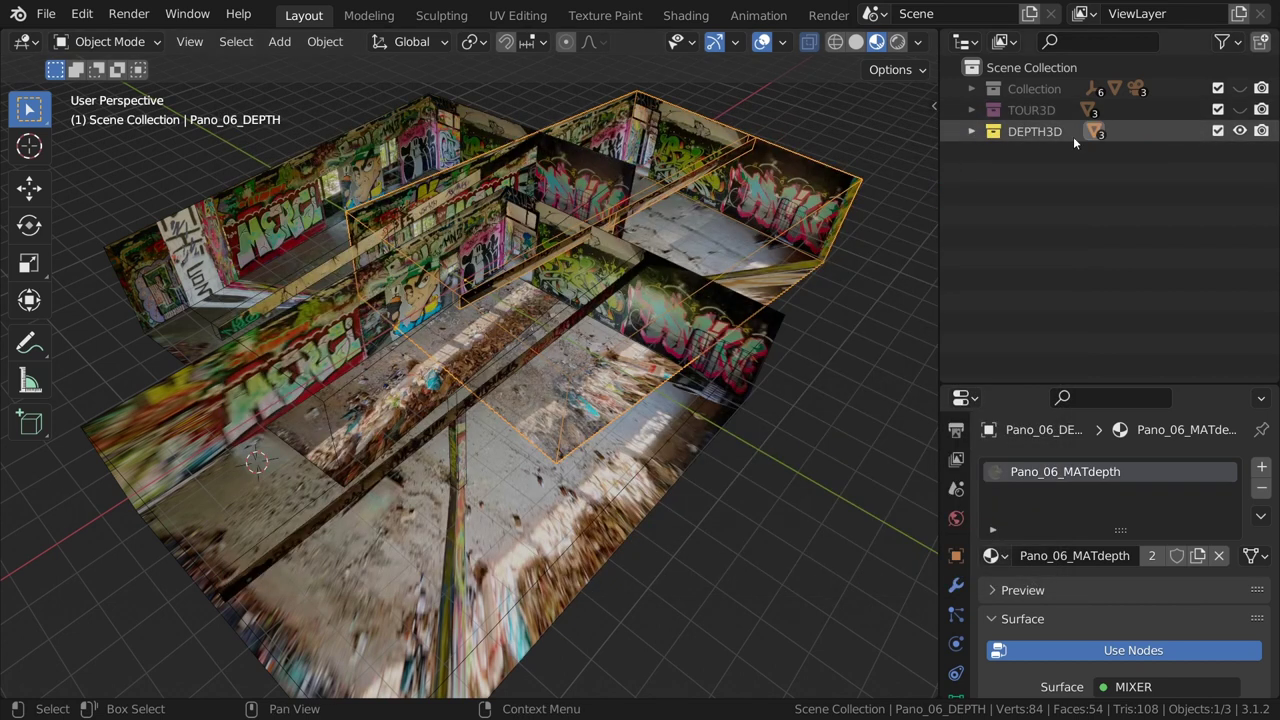
{"action": "left_click", "coordinate": [1240, 131]}
{"action": "left_click", "coordinate": [1240, 110]}
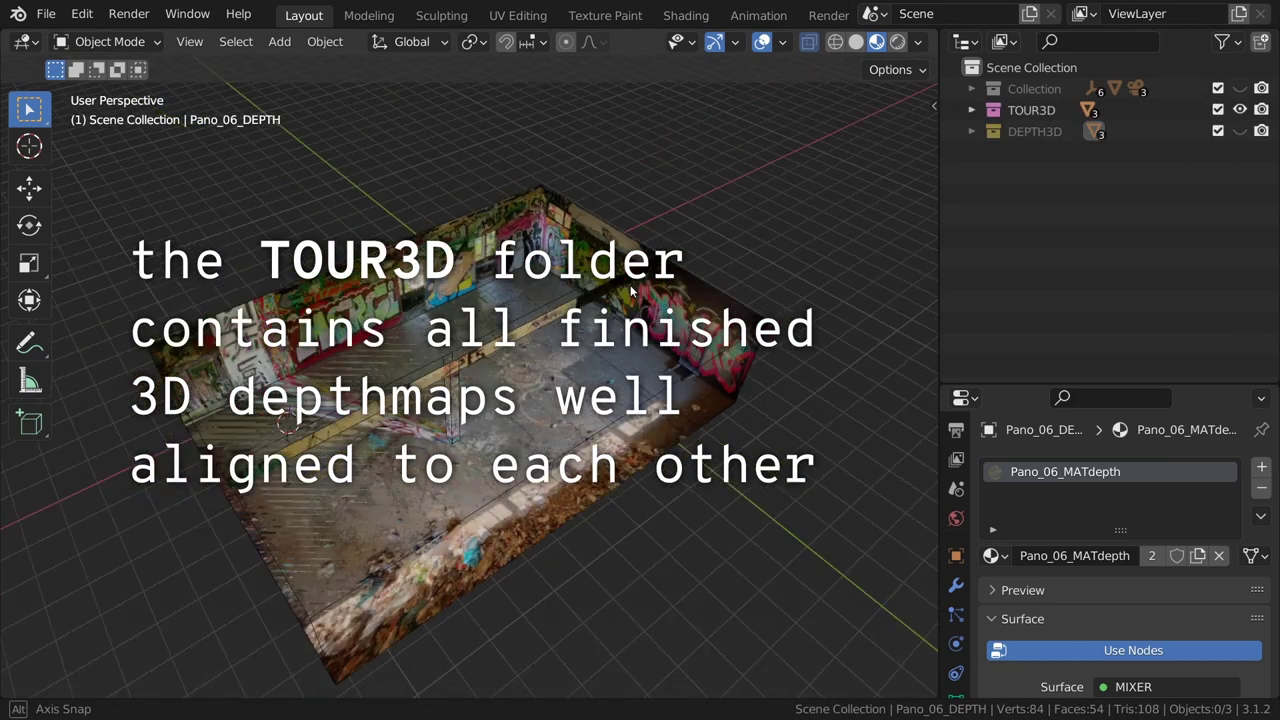
{"action": "middle_click_drag", "start_coordinate": [663, 297], "coordinate": [635, 292]}
Select the three Pano_TOUR rooms and move them together from the top view
{"action": "left_click", "coordinate": [972, 111]}
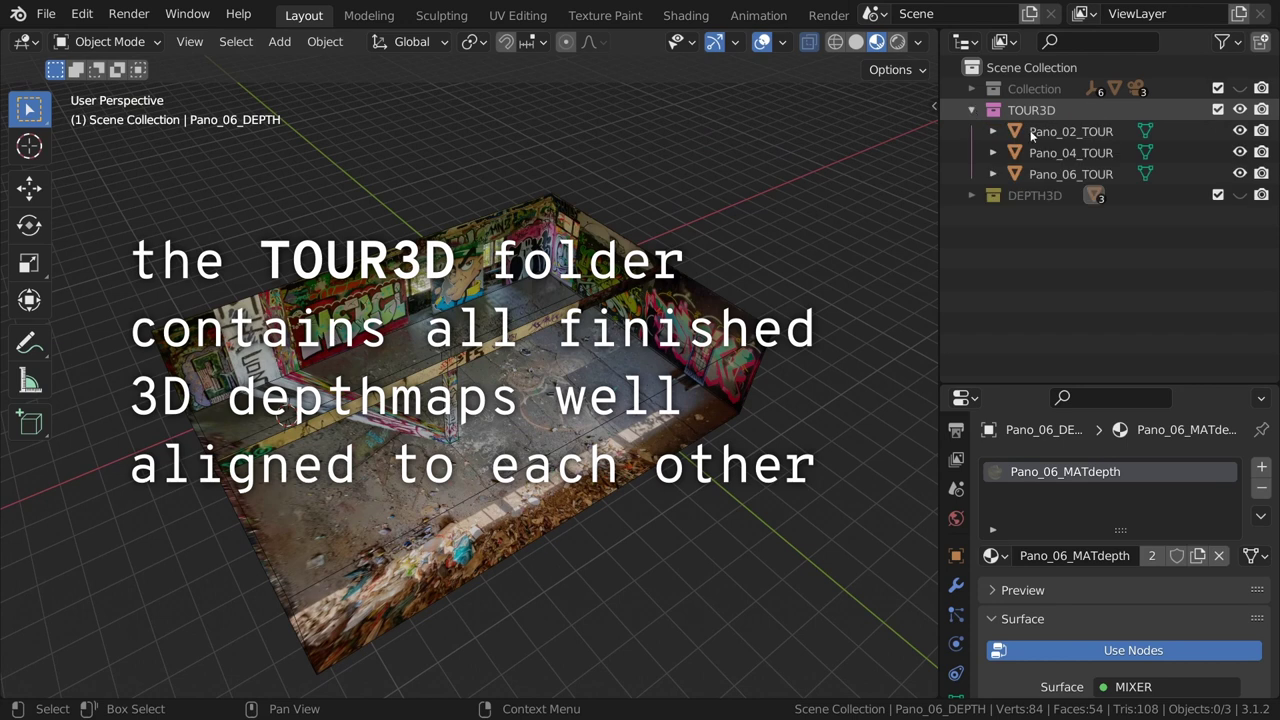
{"action": "left_click", "coordinate": [1055, 131]}
{"action": "left_click", "coordinate": [1052, 175], "text": "shift"}
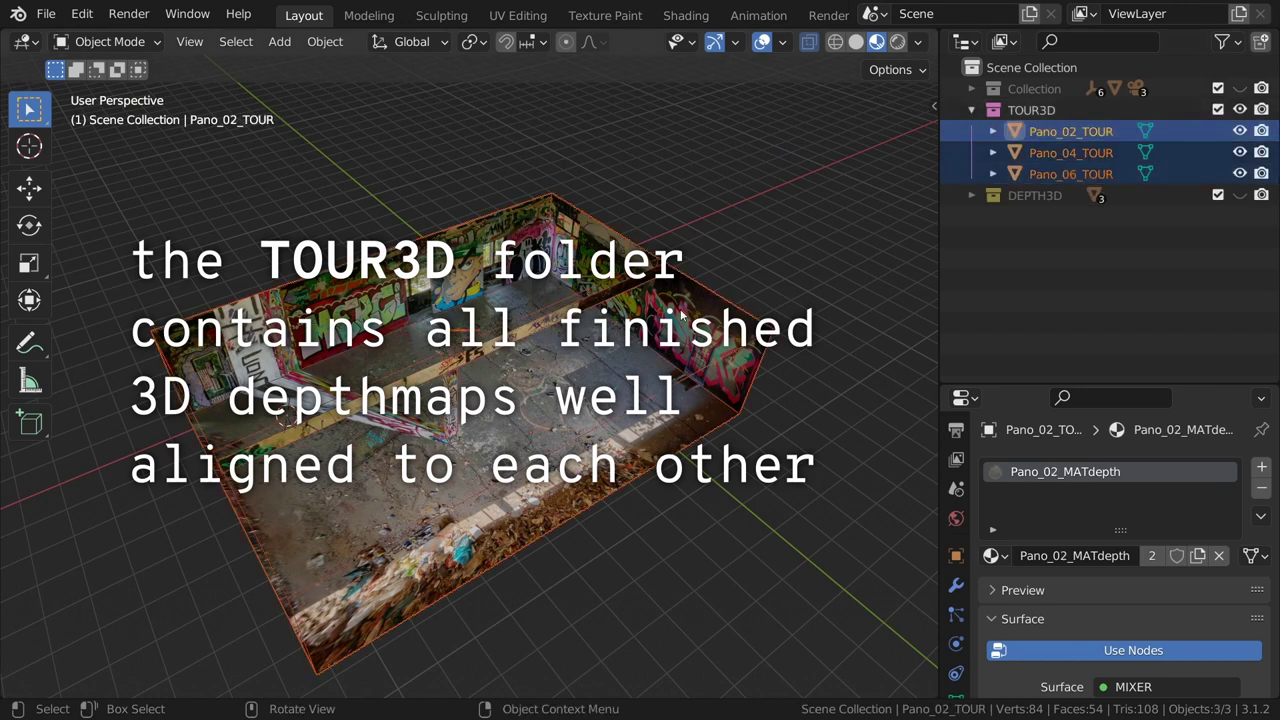
{"action": "key", "text": "KP_7"}
{"action": "scroll", "coordinate": [483, 390], "scroll_direction": "down", "scroll_amount": 4}
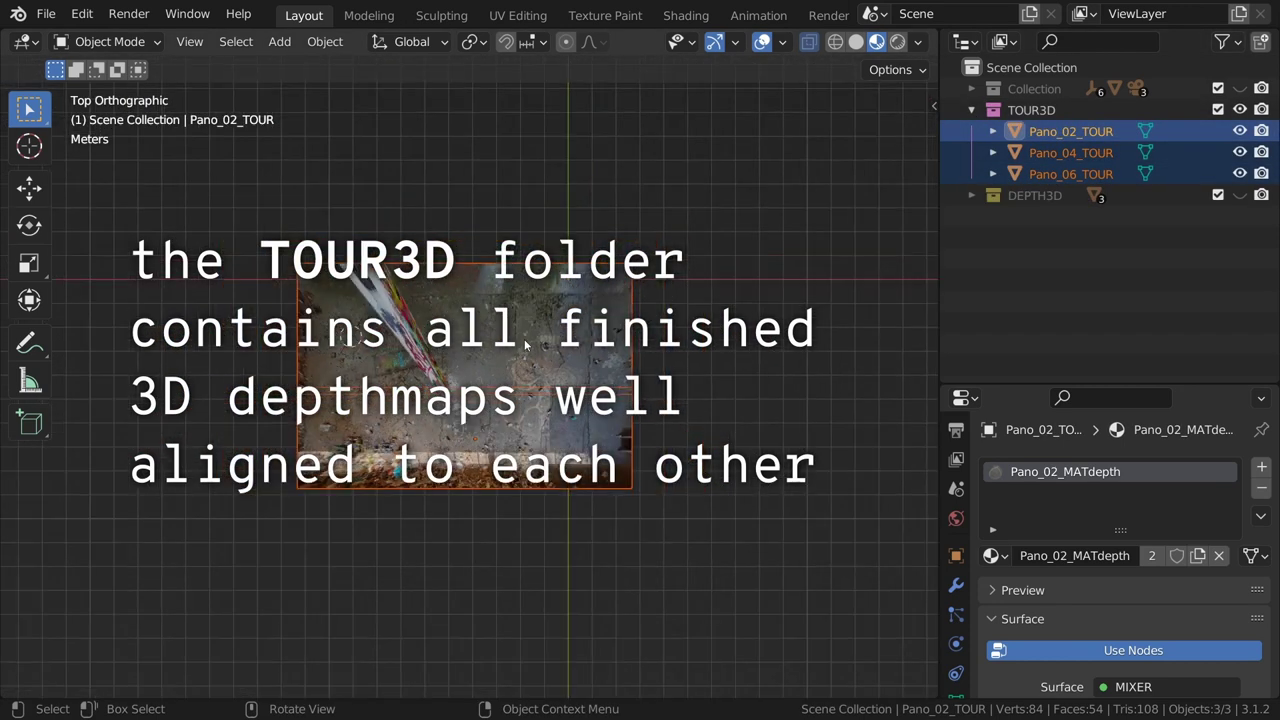
{"action": "key", "text": "g"}
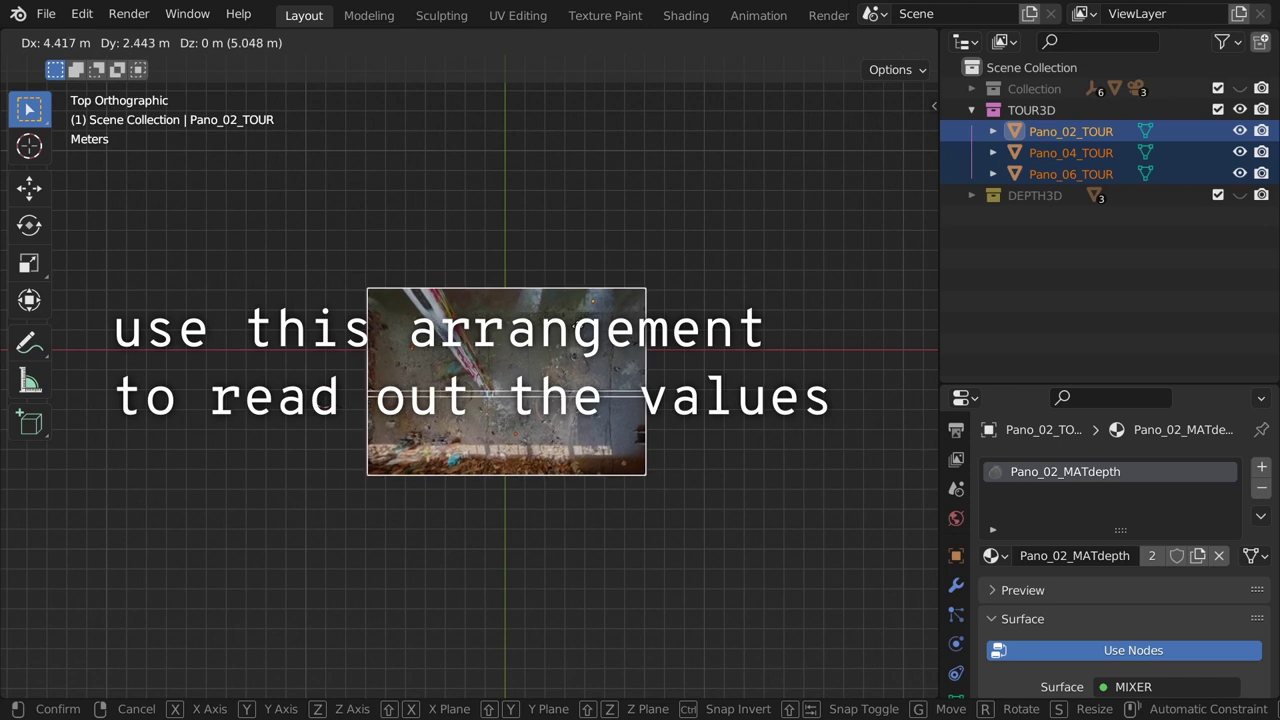
{"action": "left_click", "coordinate": [575, 325]}
{"action": "mouse_move", "coordinate": [575, 325]}
{"action": "middle_mouse_down"}
{"action": "mouse_move", "coordinate": [616, 251]}
{"action": "mouse_move", "coordinate": [560, 300]}
{"action": "middle_mouse_up"}
{"action": "scroll", "coordinate": [470, 400], "scroll_direction": "up", "scroll_amount": 5}
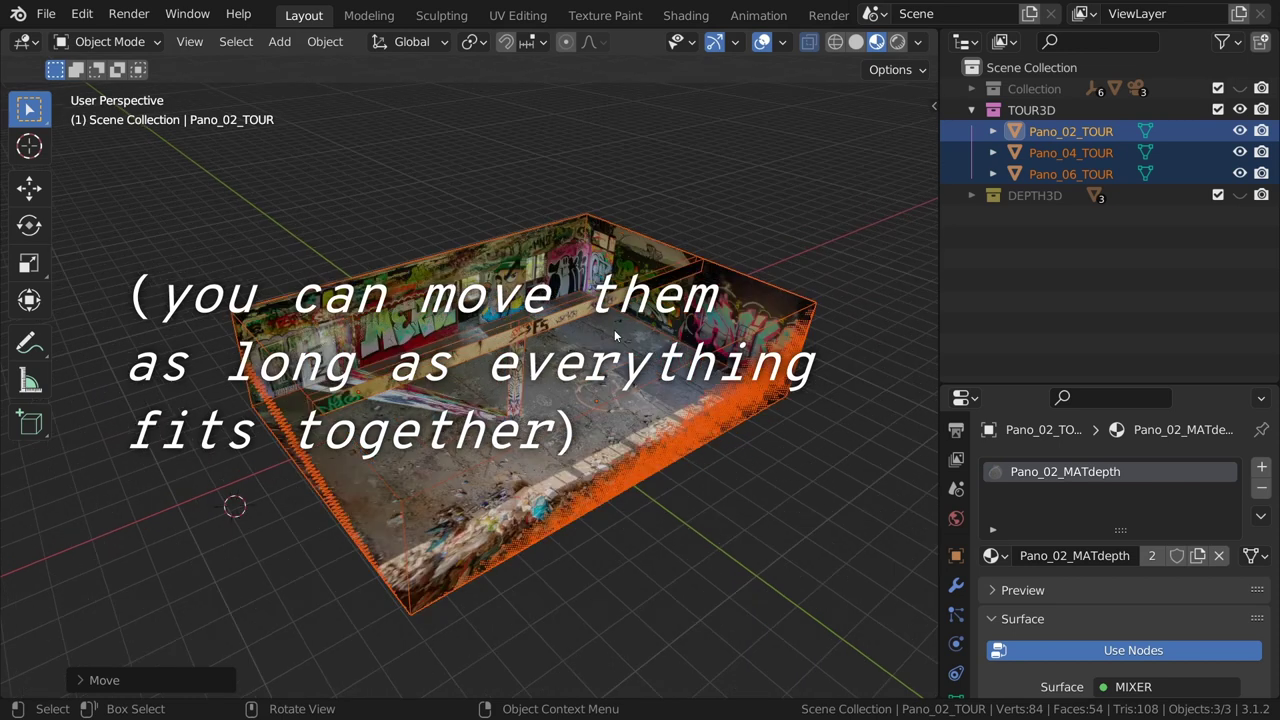
Isolate Pano_02_TOUR, then make Pano_04_TOUR and Pano_06_TOUR visible again
{"action": "key", "text": "shift+h"}
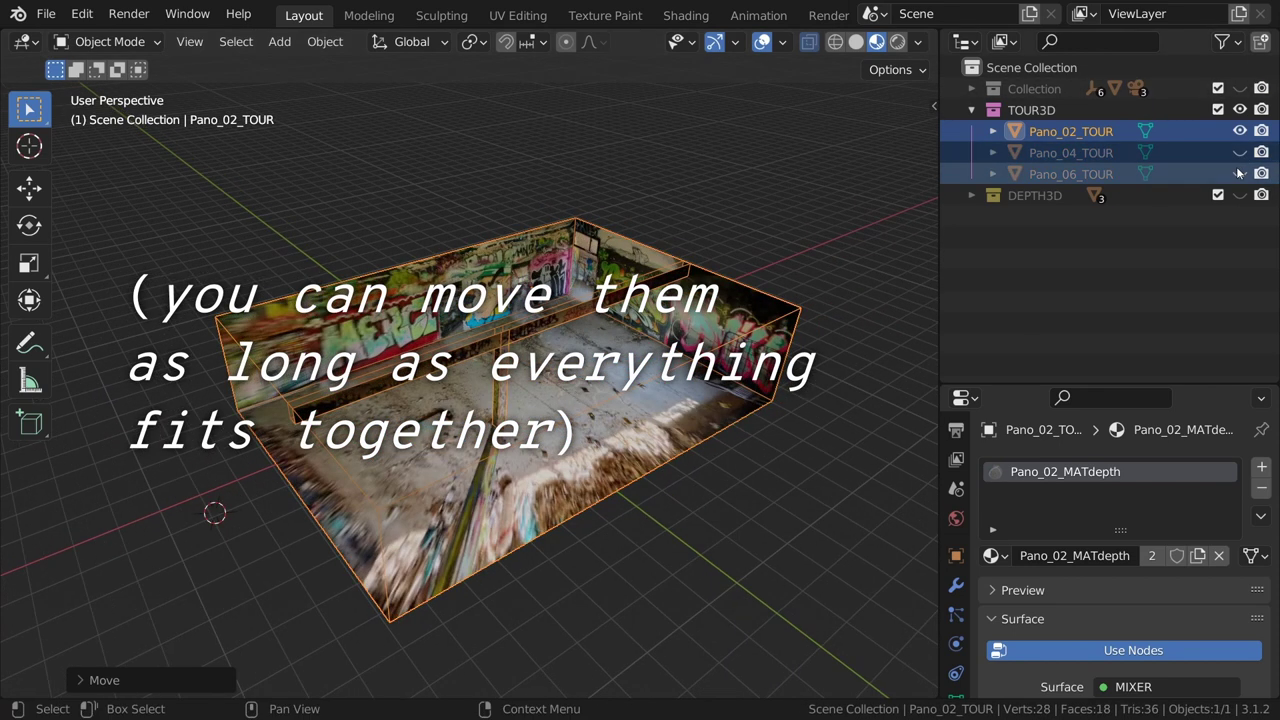
{"action": "left_click", "coordinate": [1261, 152]}
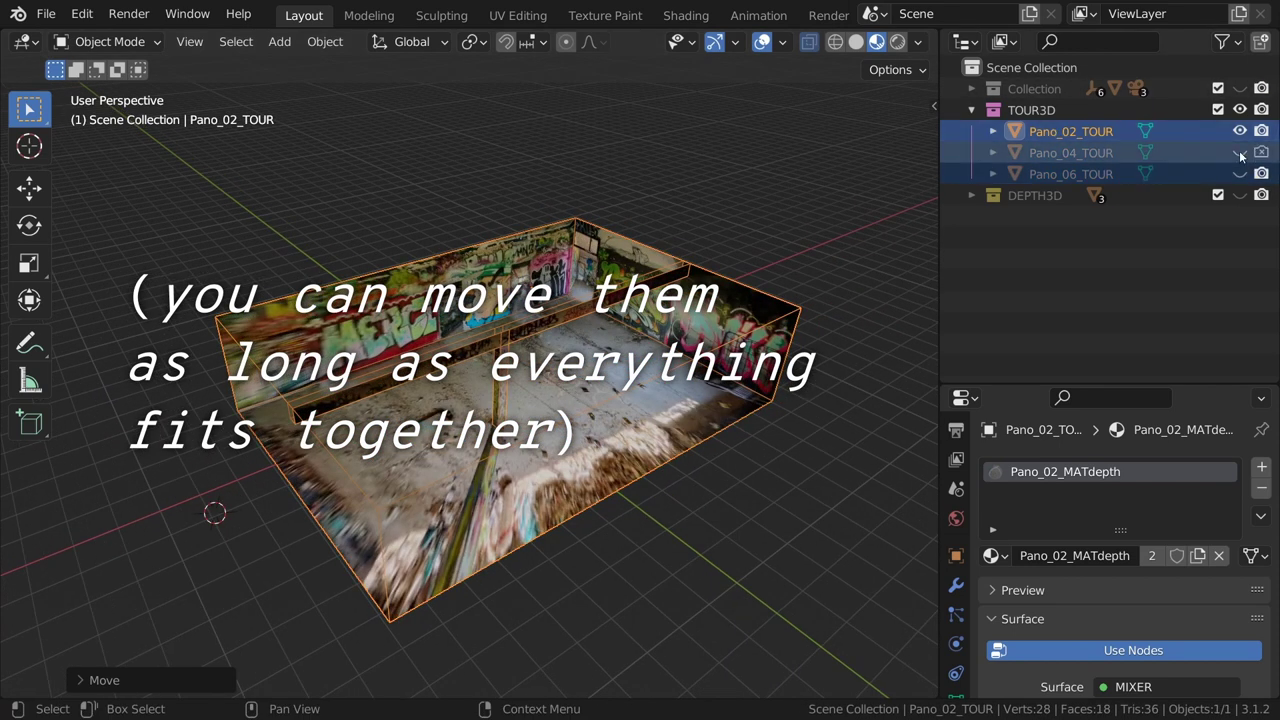
{"action": "left_click", "coordinate": [1240, 152]}
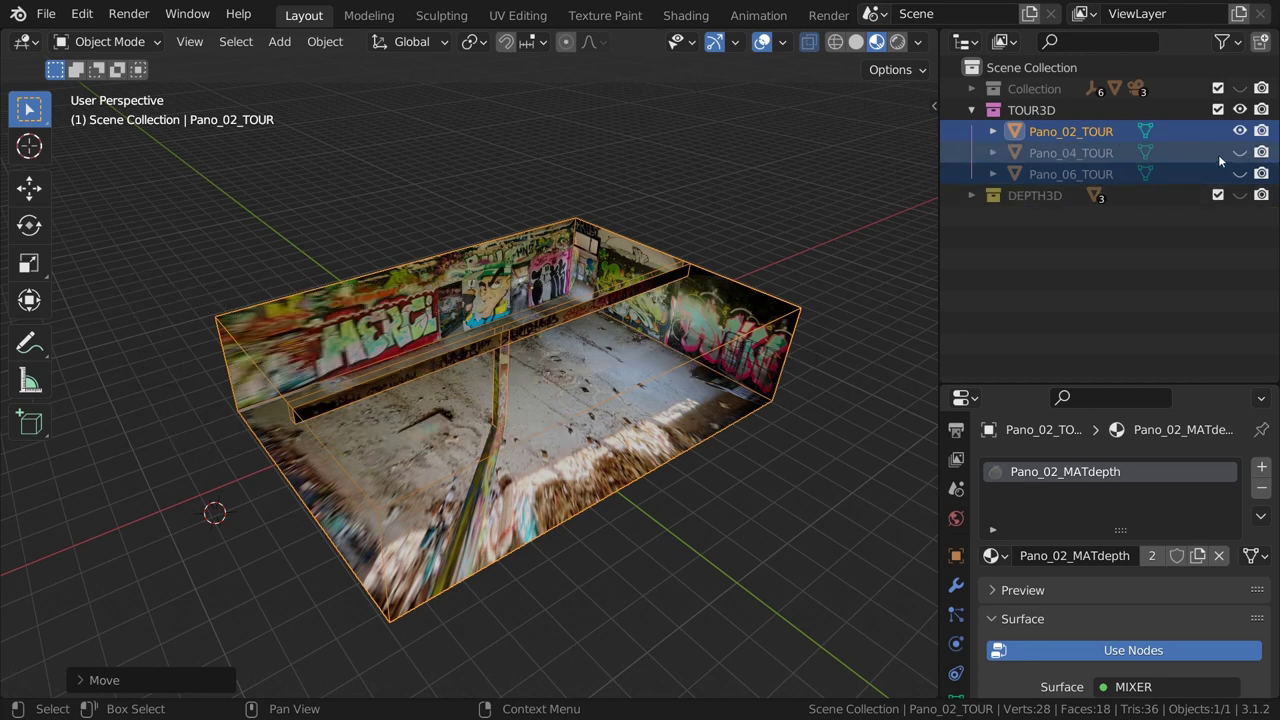
{"action": "left_click", "coordinate": [1240, 173]}
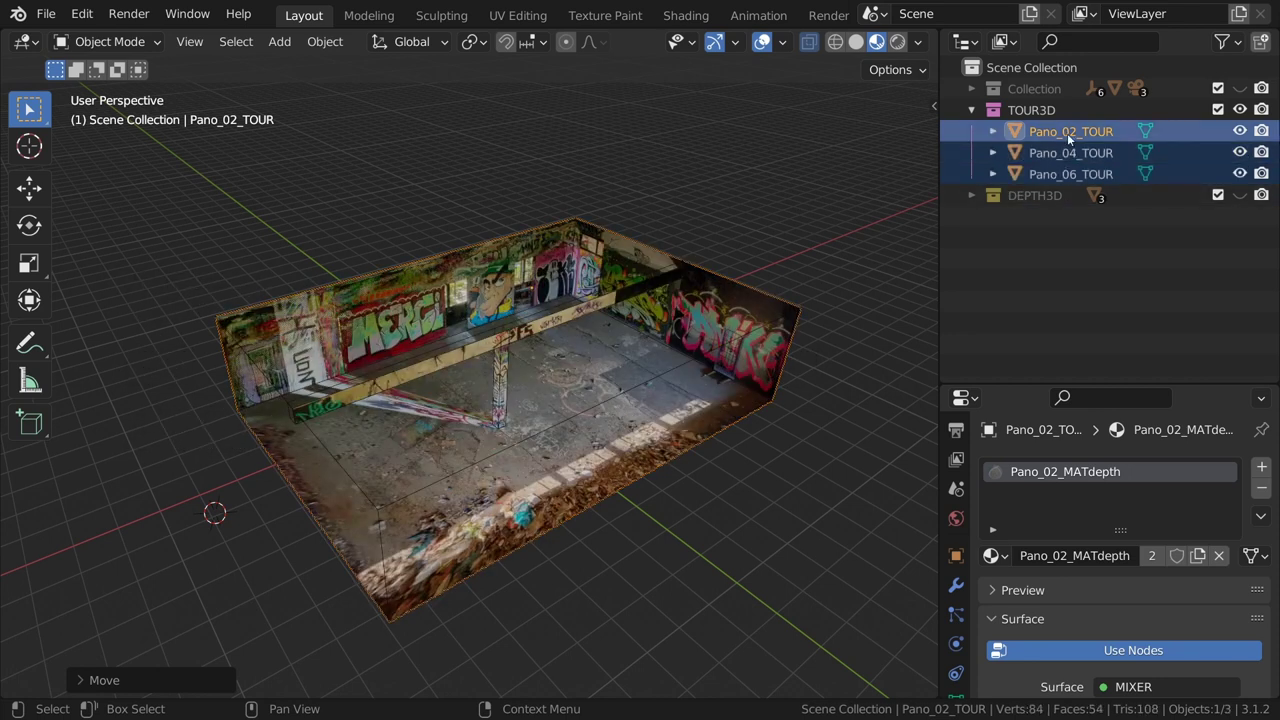
{"action": "mouse_move", "coordinate": [560, 380]}
{"action": "middle_mouse_down"}
{"action": "mouse_move", "coordinate": [640, 360]}
{"action": "mouse_move", "coordinate": [491, 378]}
{"action": "middle_mouse_up"}
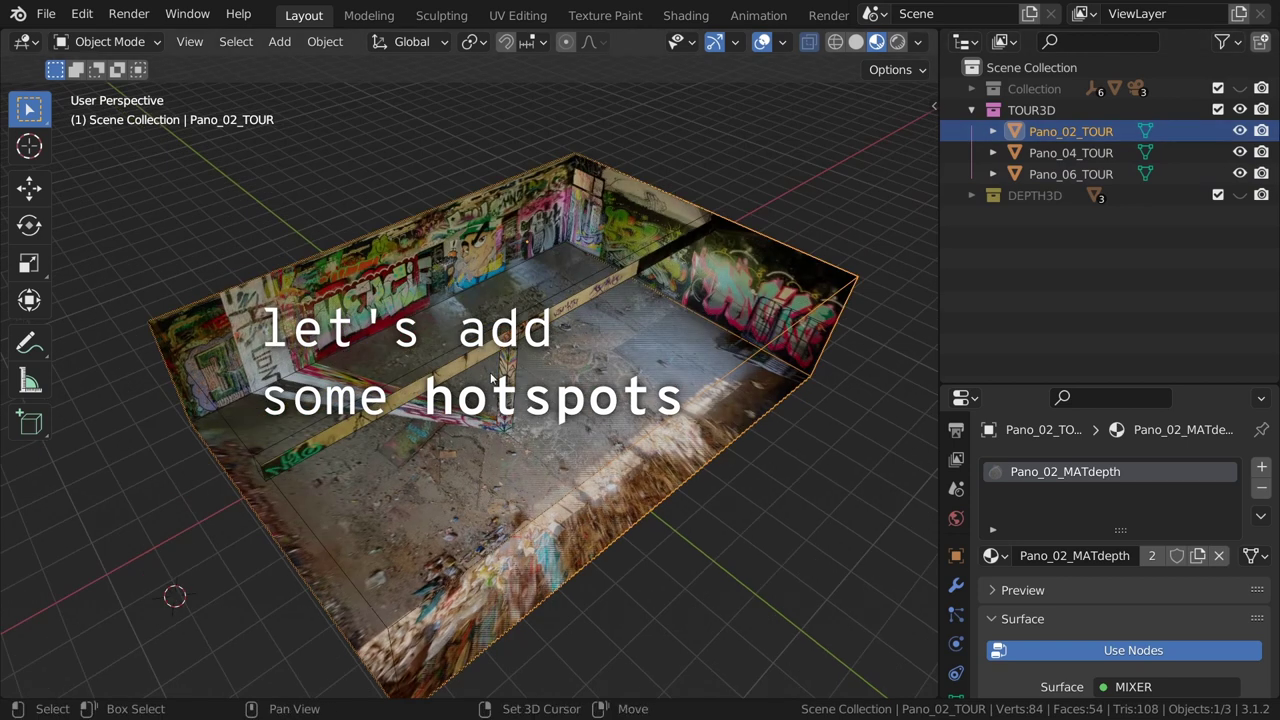
Snap the 3D cursor to Pano_02_TOUR and add a red hotspot named HS_p02
{"action": "key", "text": "shift+s"}
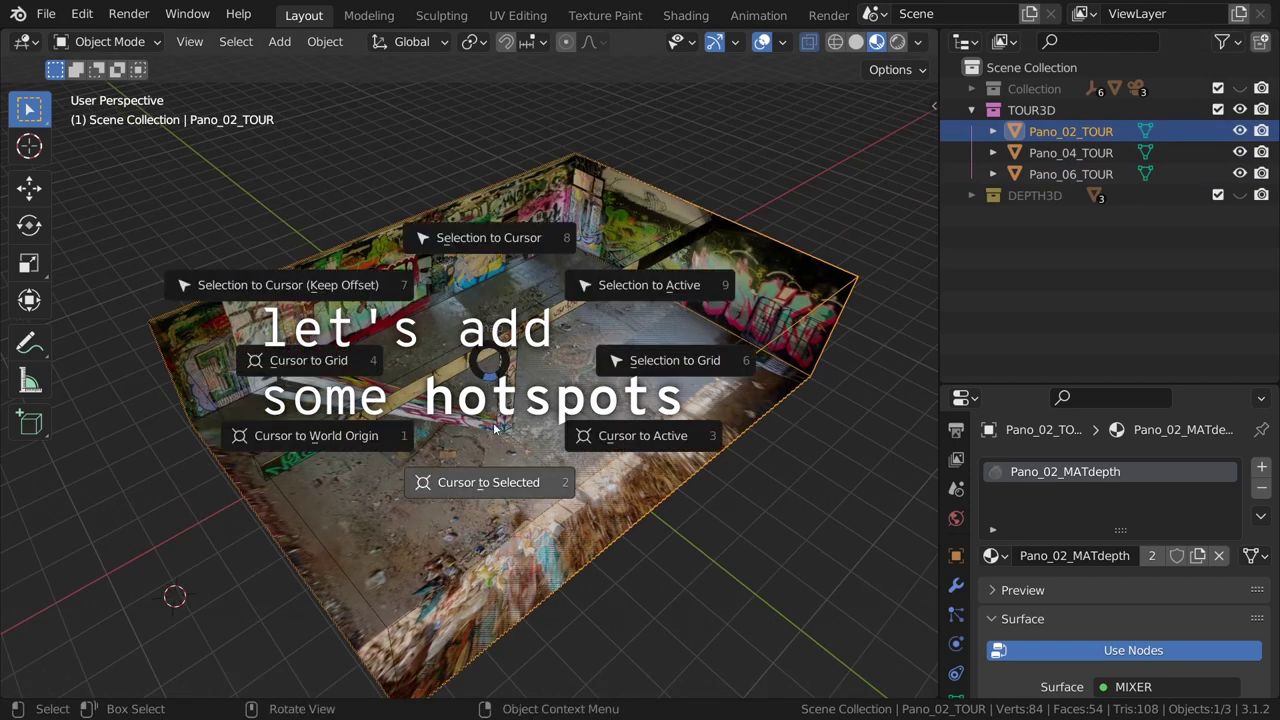
{"action": "left_click", "coordinate": [487, 482]}
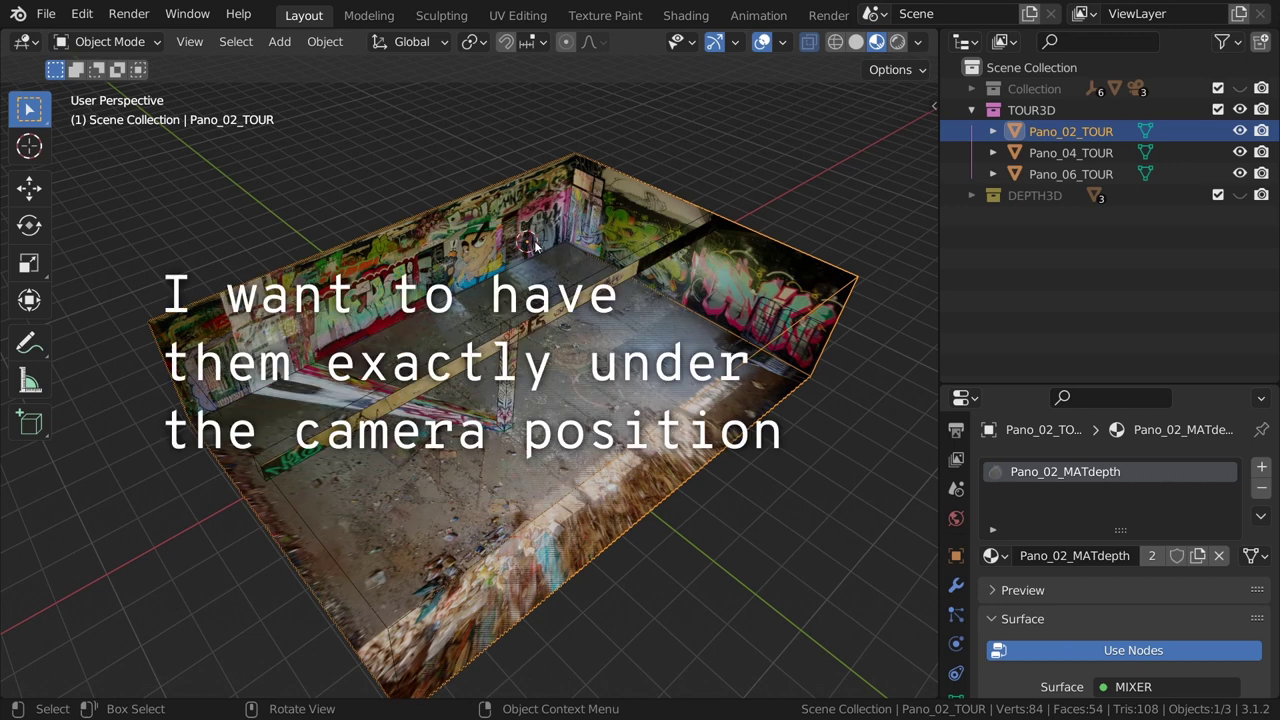
{"action": "key", "text": "n"}
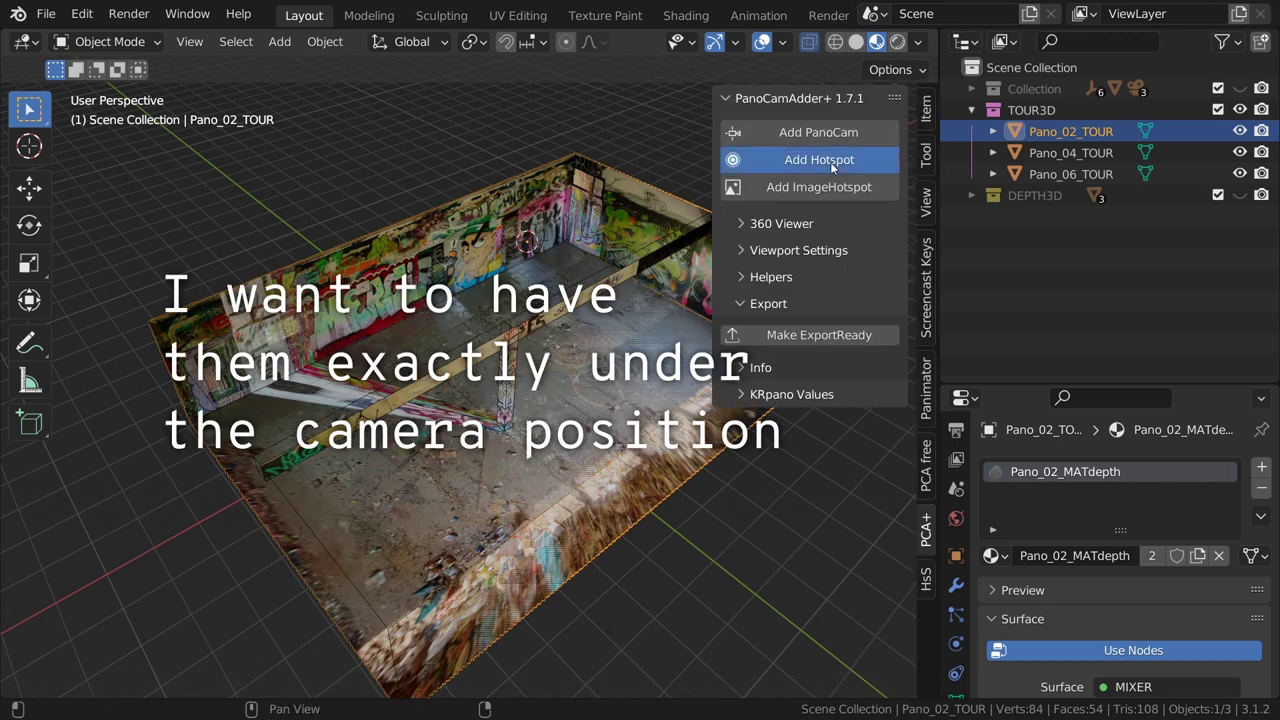
{"action": "left_click", "coordinate": [832, 166]}
{"action": "left_click", "coordinate": [845, 199]}
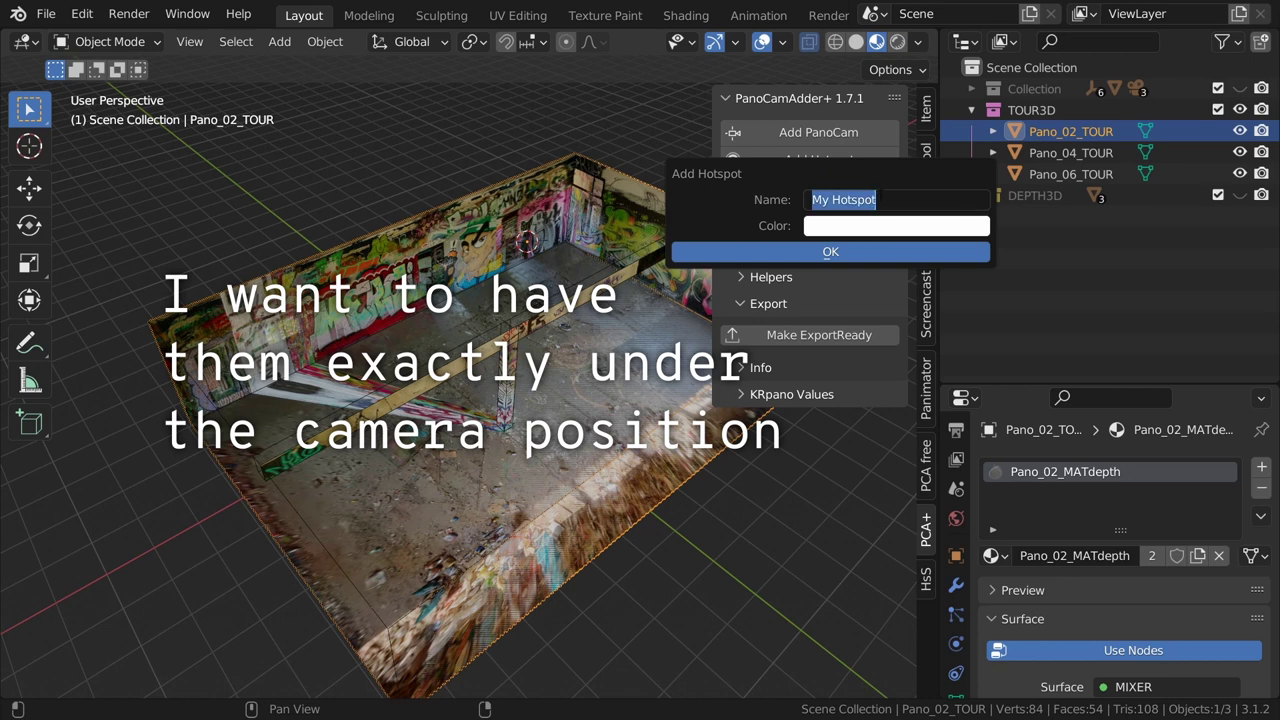
{"action": "type", "text": "HS"}
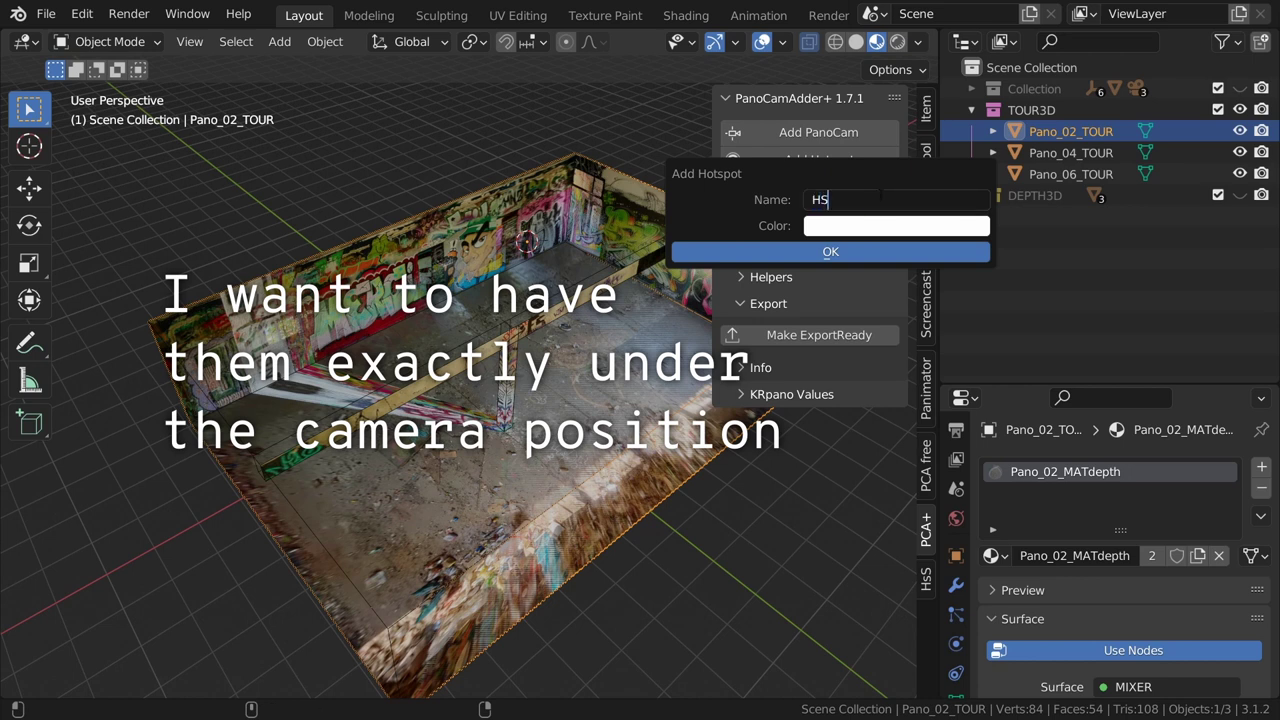
{"action": "type", "text": "_p"}
{"action": "type", "text": "02"}
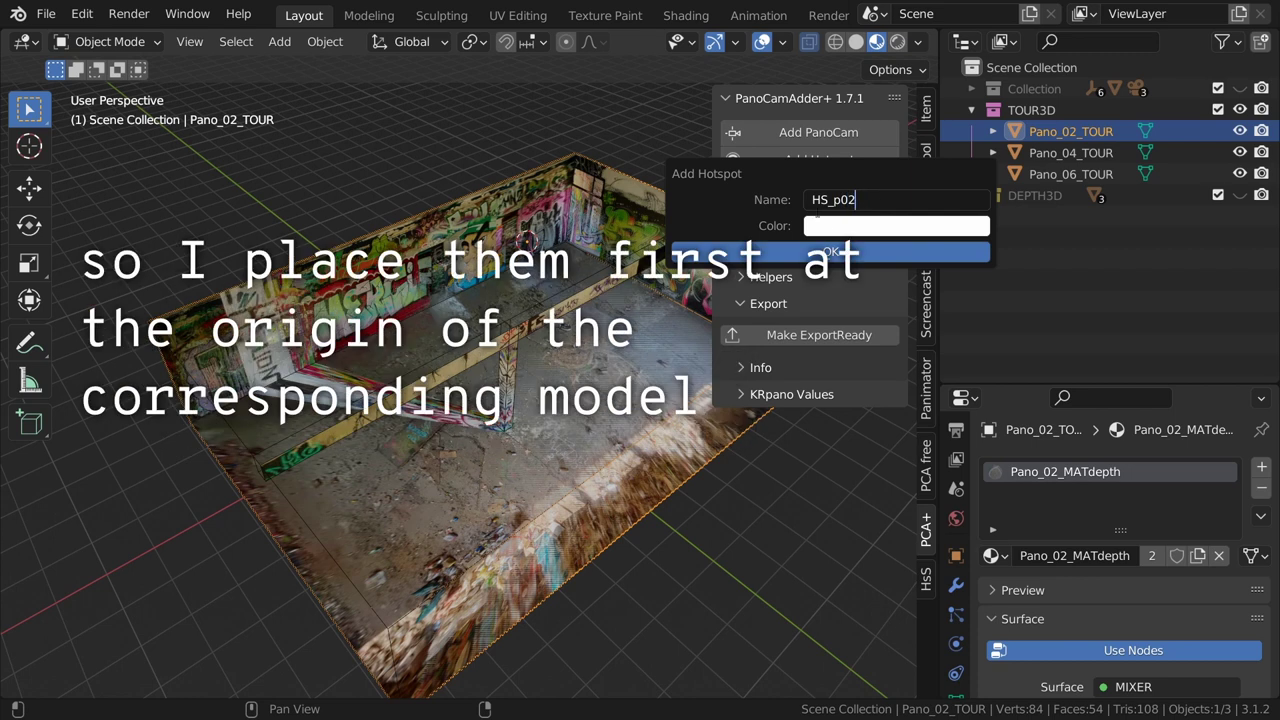
{"action": "left_click", "coordinate": [826, 229]}
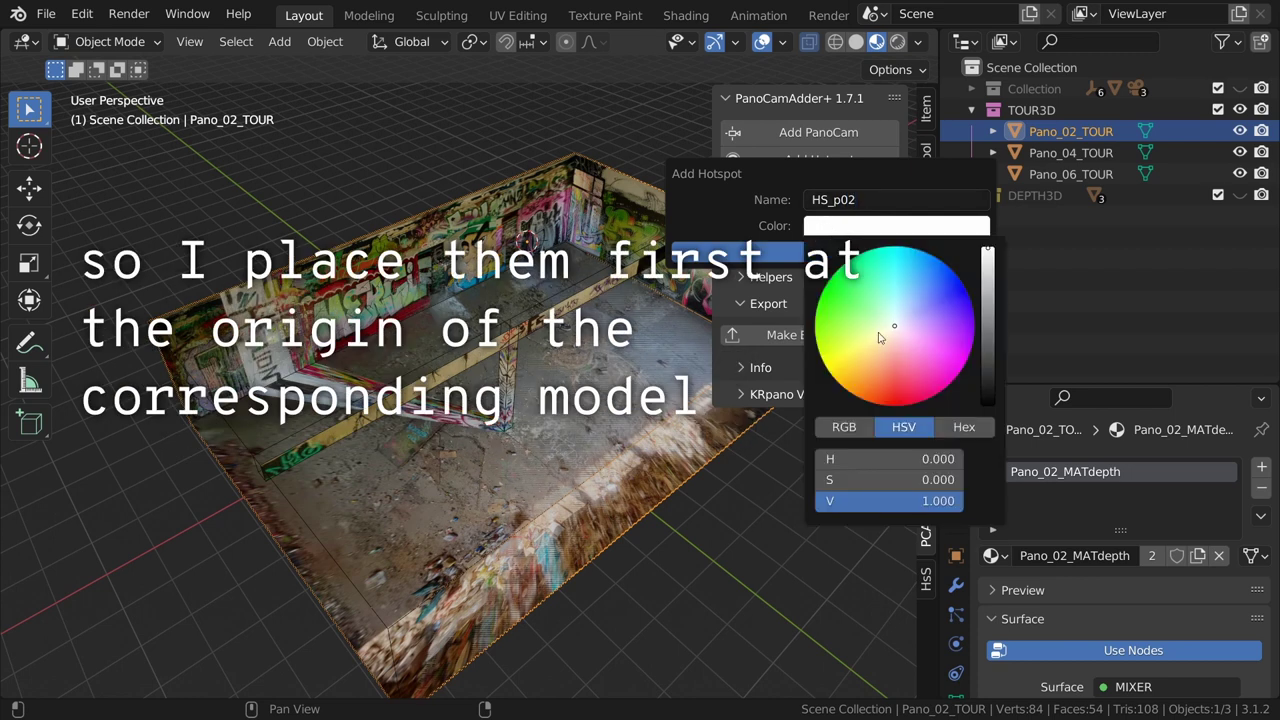
{"action": "left_click_drag", "start_coordinate": [886, 356], "coordinate": [896, 405]}
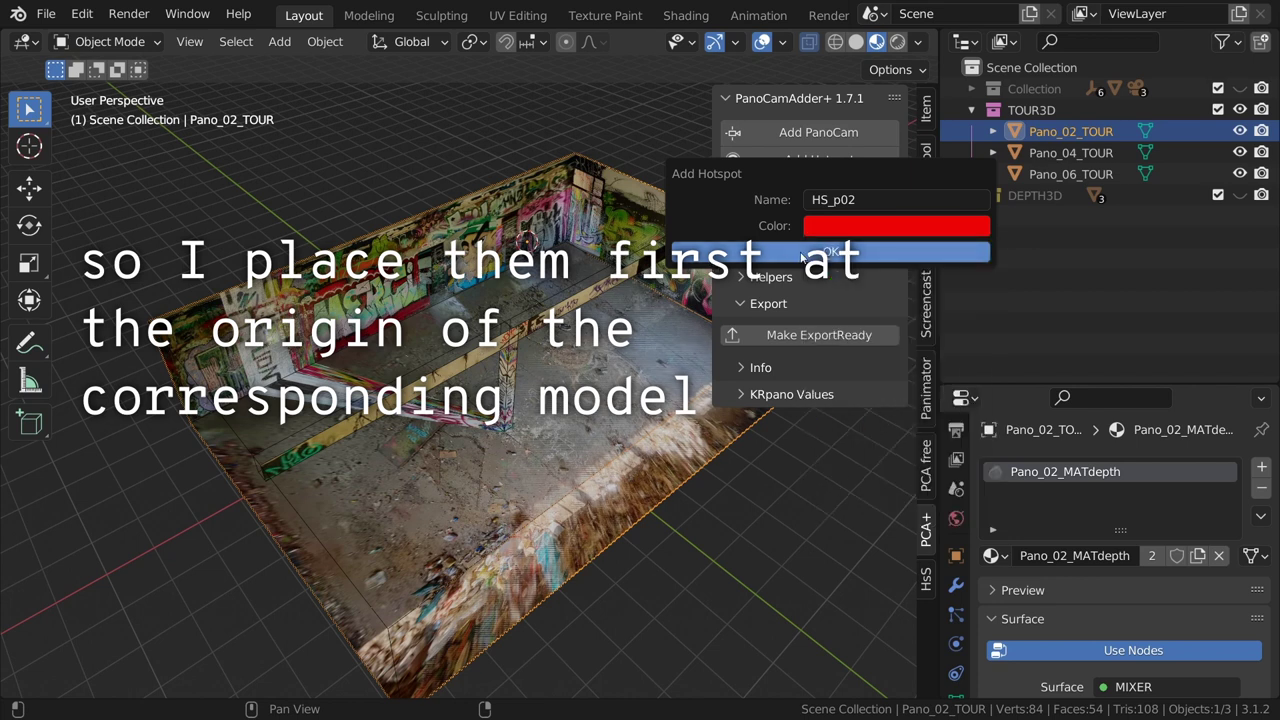
{"action": "left_click", "coordinate": [802, 255]}
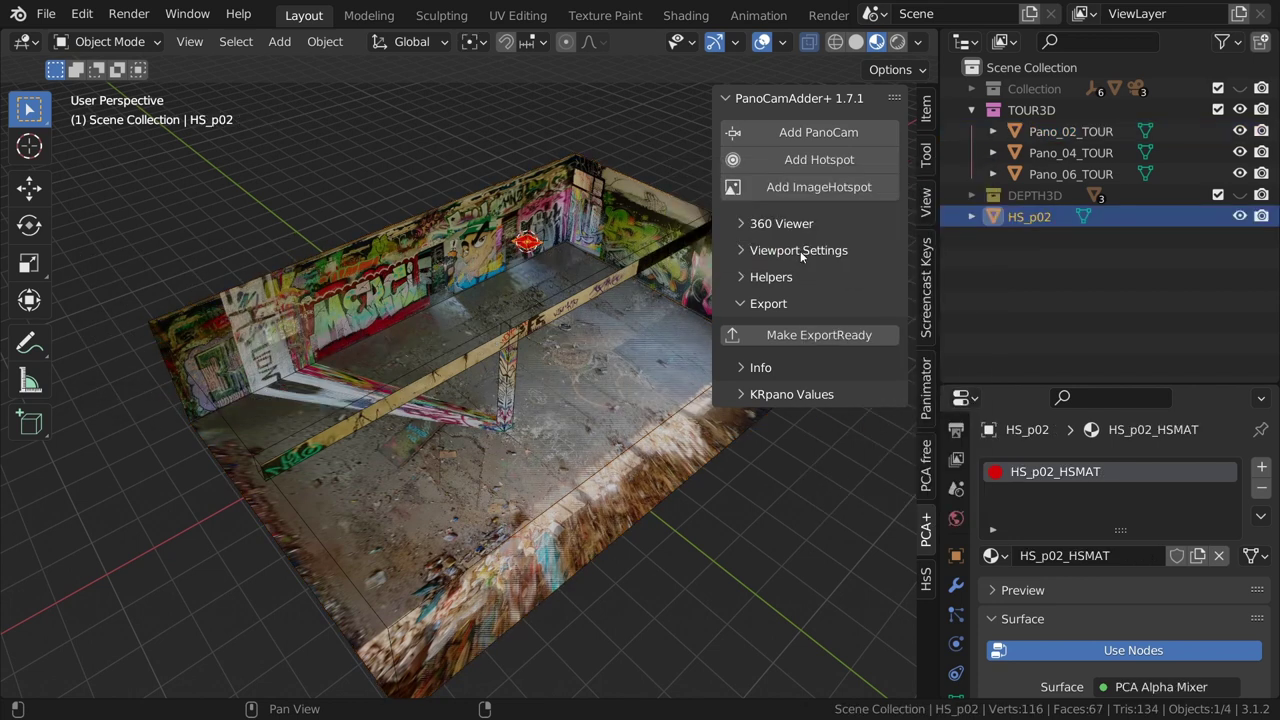
Snap the cursor to Pano_04_TOUR's origin and add hotspot HS_p04
{"action": "left_click", "coordinate": [1096, 158]}
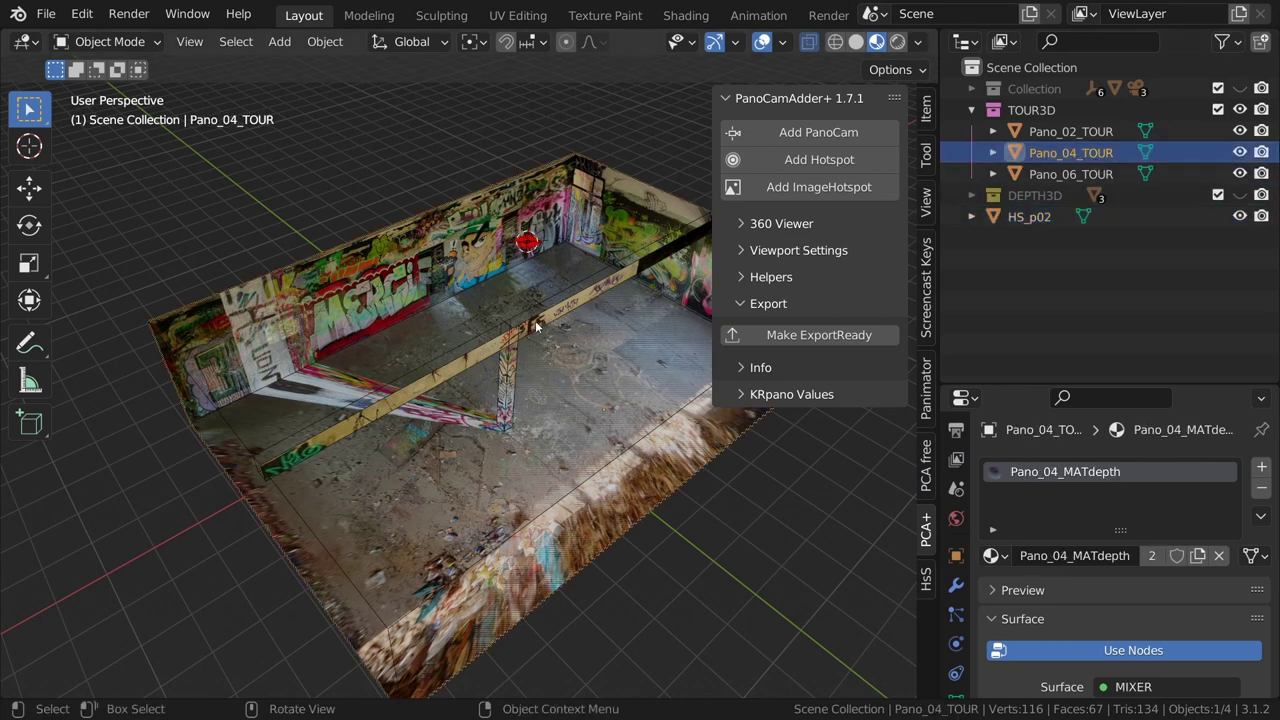
{"action": "key", "text": "shift+s"}
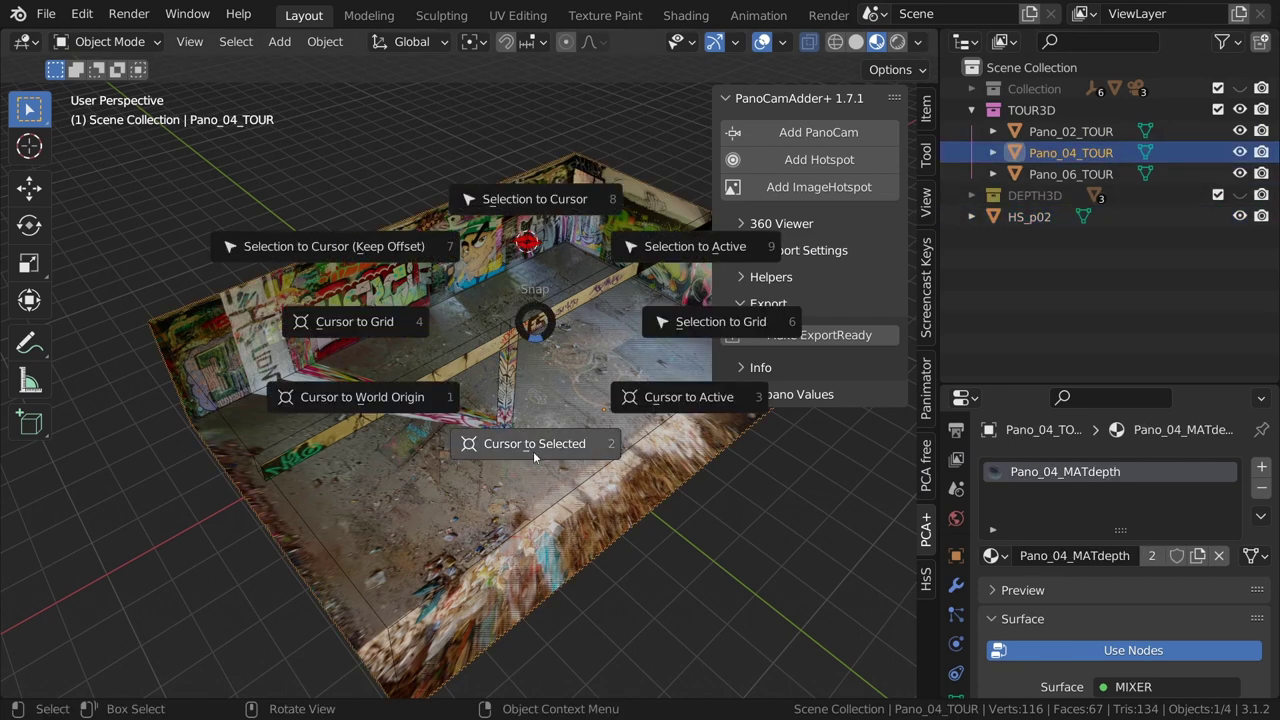
{"action": "left_click", "coordinate": [533, 450]}
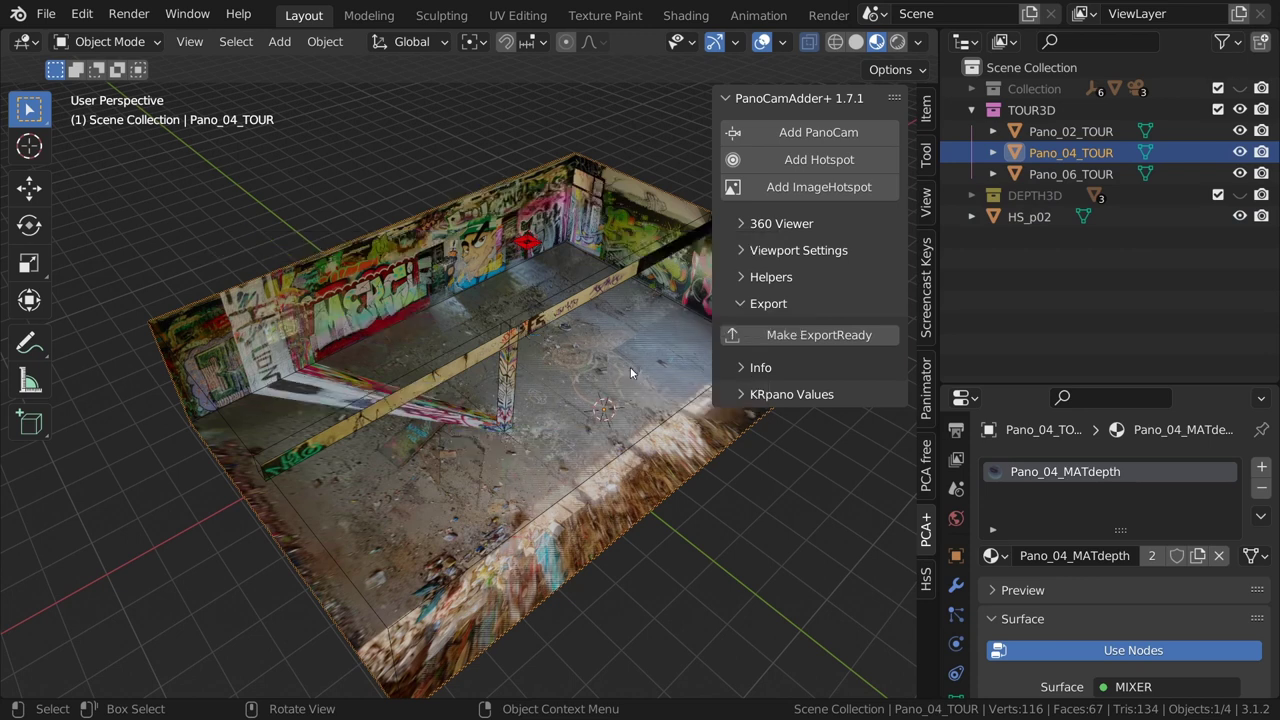
{"action": "left_click", "coordinate": [820, 160]}
{"action": "left_click", "coordinate": [860, 194]}
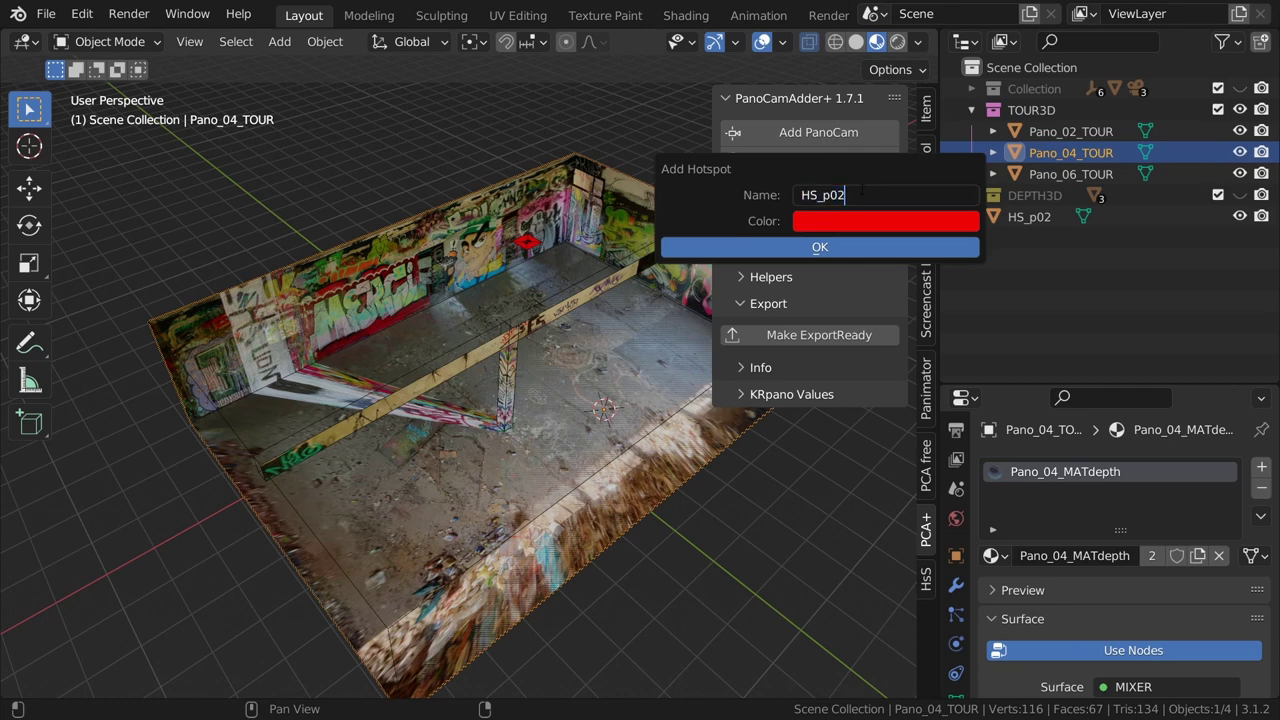
{"action": "key", "text": "BackSpace"}
{"action": "type", "text": "4"}
{"action": "left_click", "coordinate": [836, 249]}
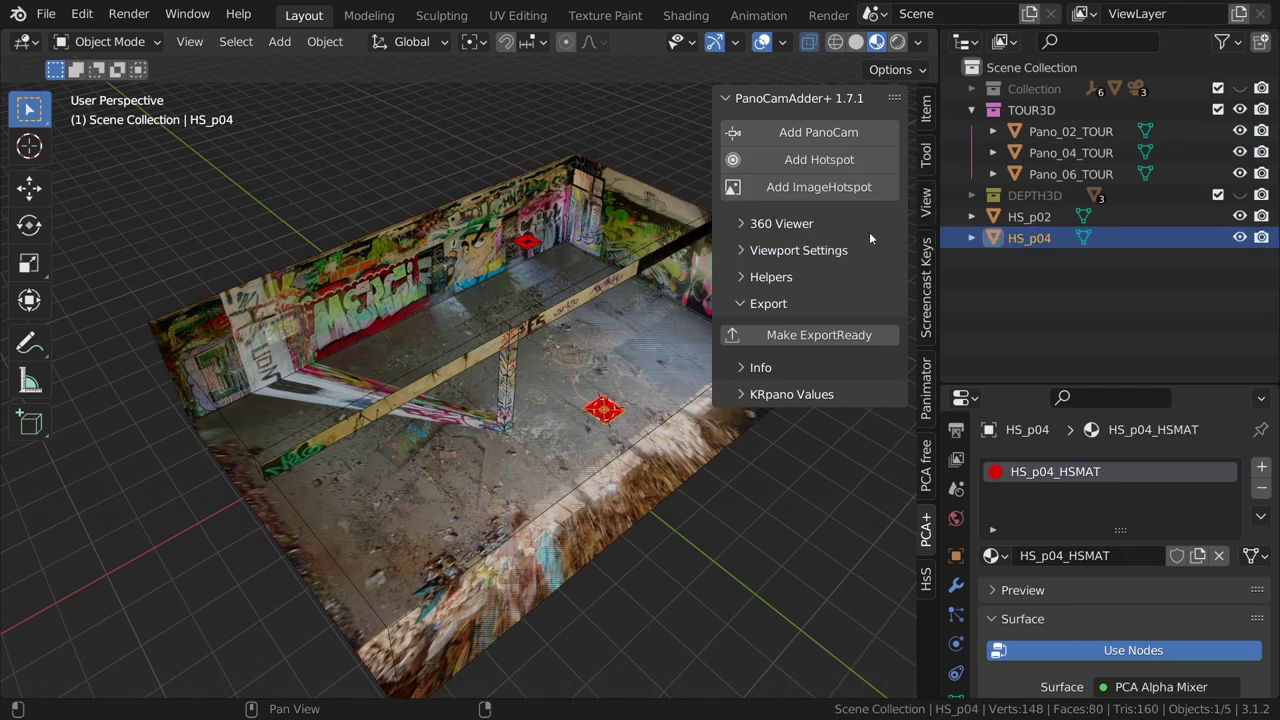
Add hotspot HS_p06 at Pano_06_TOUR's origin, then select all three hotspots
{"action": "left_click", "coordinate": [1076, 173]}
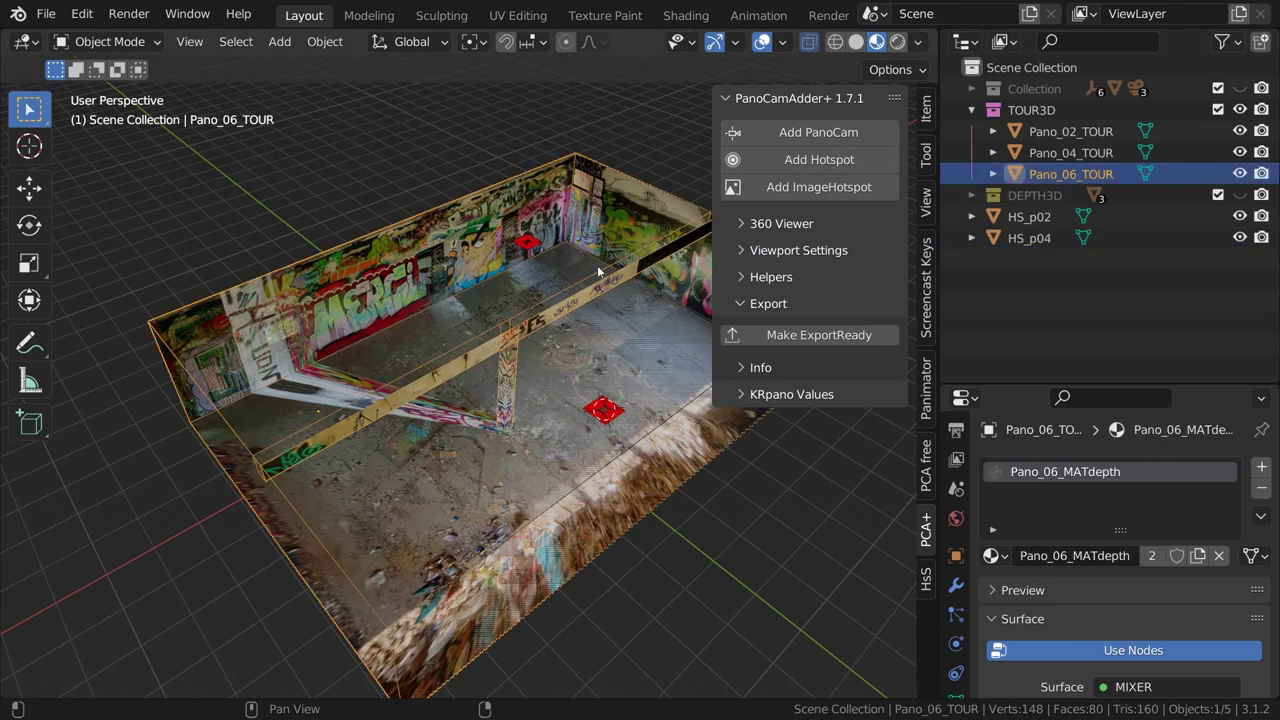
{"action": "key", "text": "shift+s"}
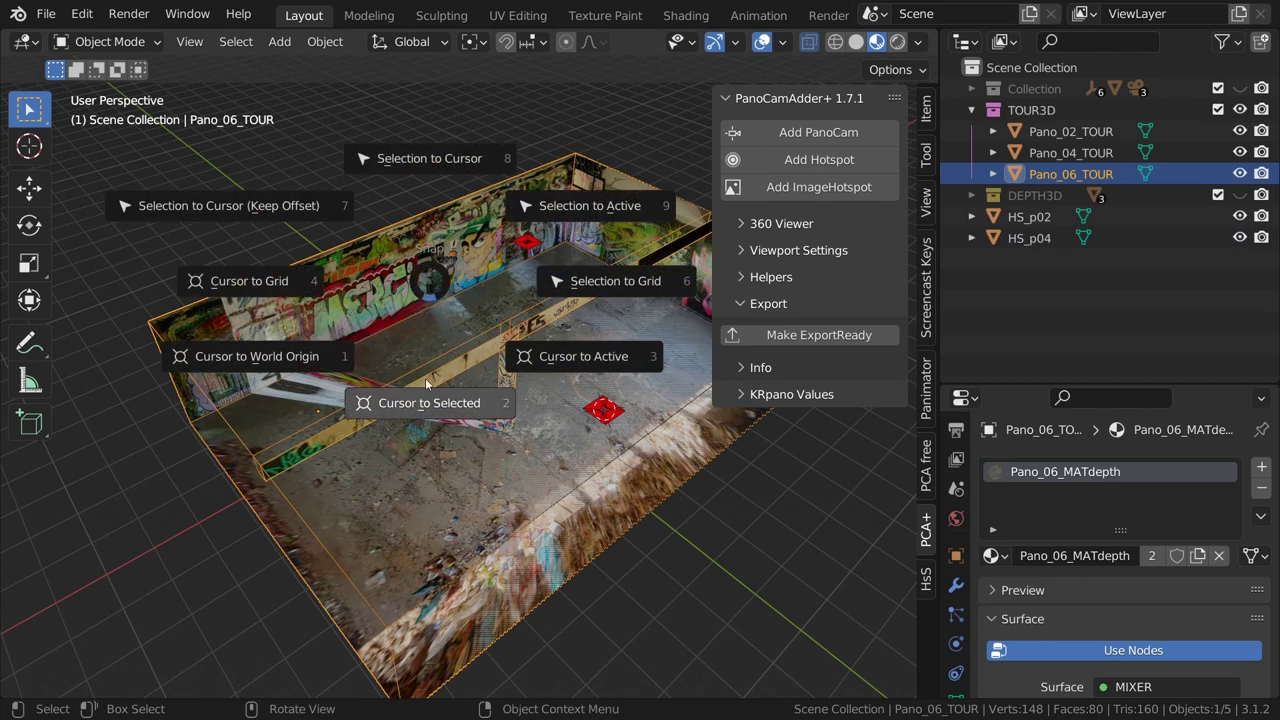
{"action": "left_click", "coordinate": [432, 408]}
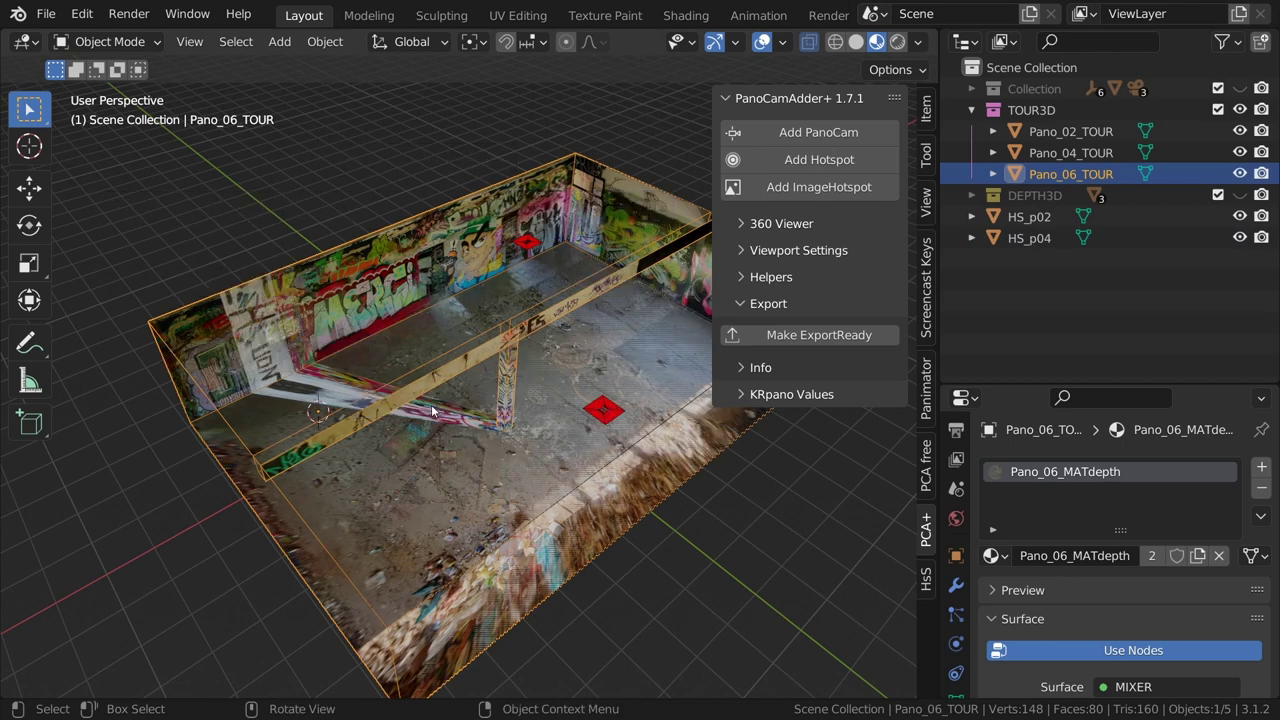
{"action": "left_click", "coordinate": [794, 160]}
{"action": "left_click", "coordinate": [843, 198]}
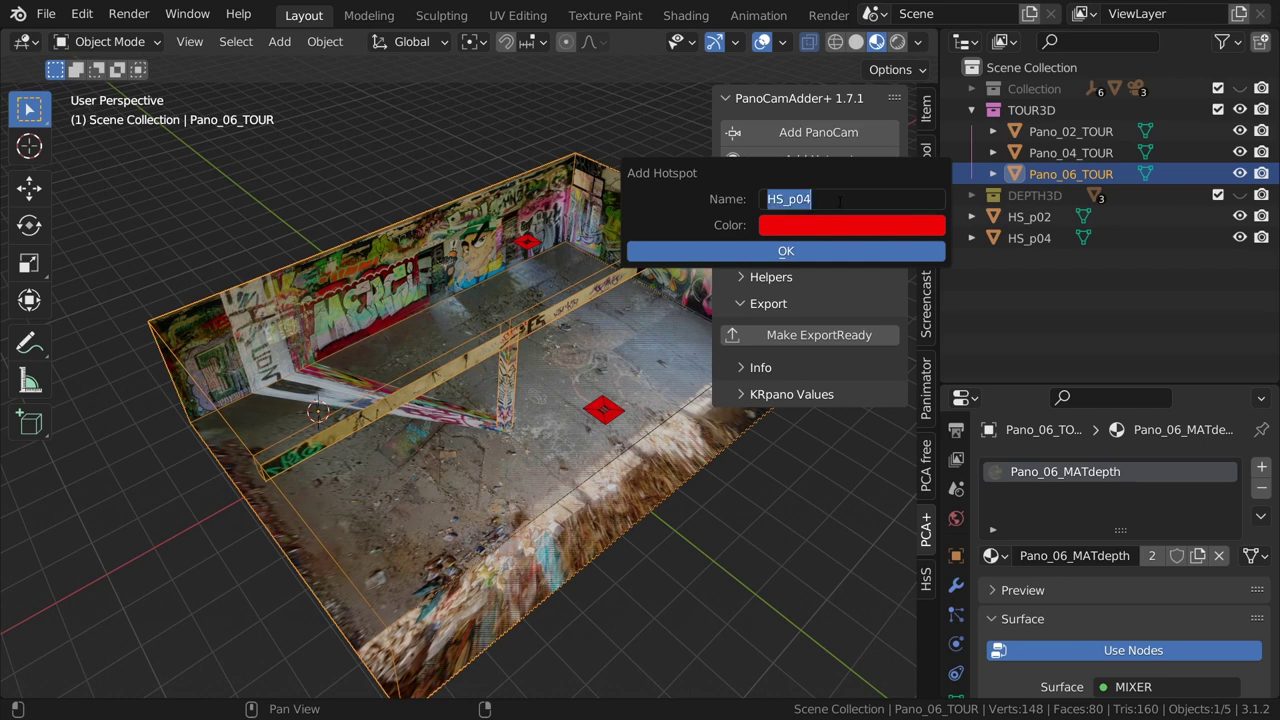
{"action": "type", "text": "HS_p04"}
{"action": "key", "text": "BackSpace"}
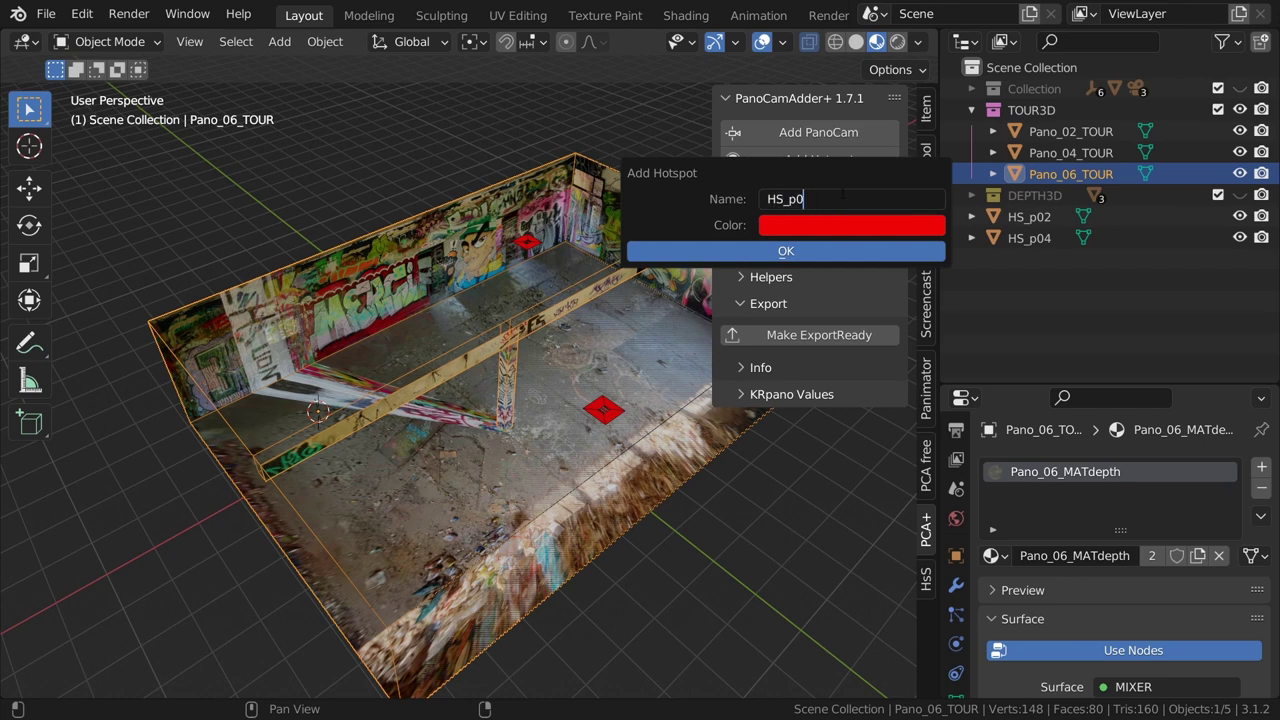
{"action": "type", "text": "6"}
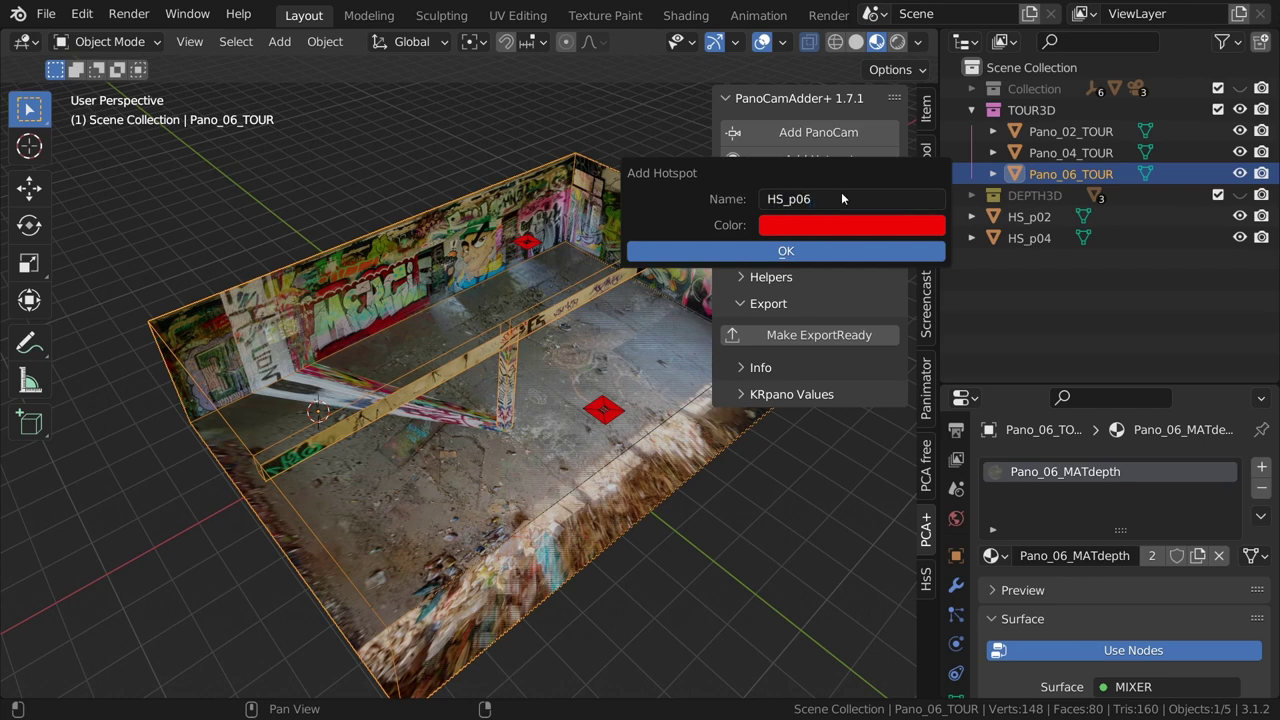
{"action": "key", "text": "Return"}
{"action": "left_click", "coordinate": [809, 255]}
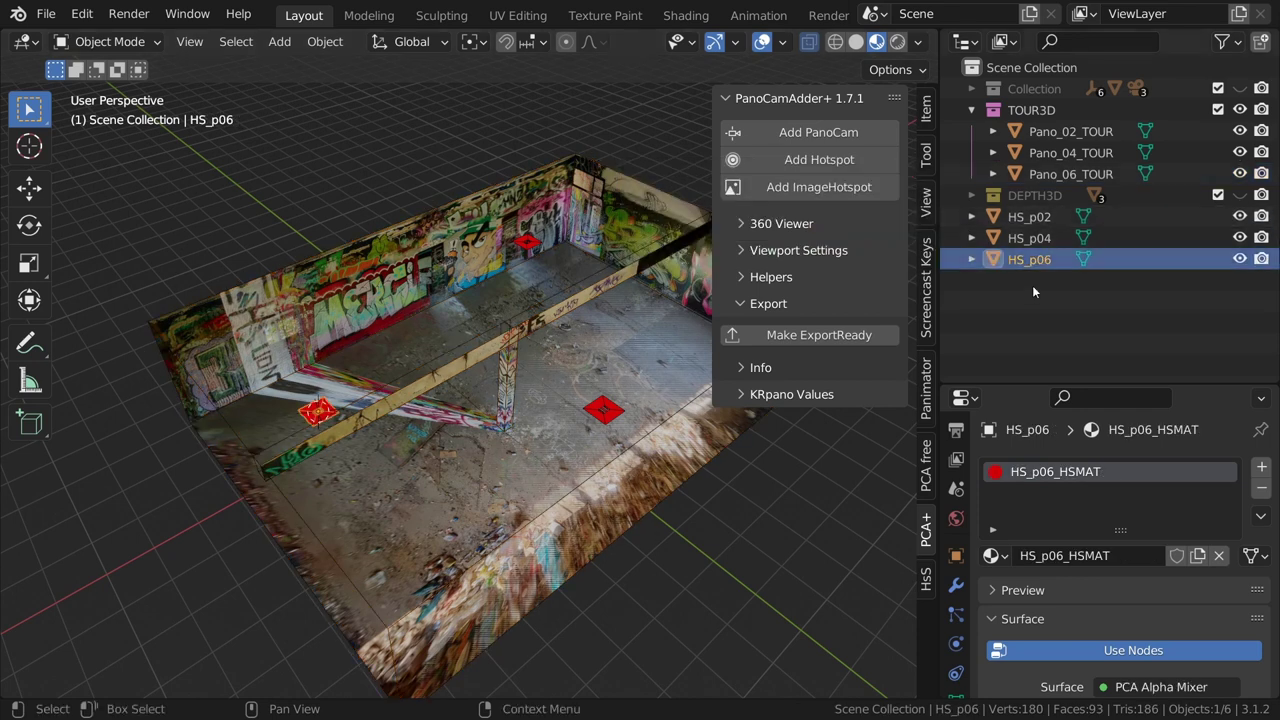
{"action": "left_click_drag", "start_coordinate": [1033, 290], "coordinate": [1019, 224]}
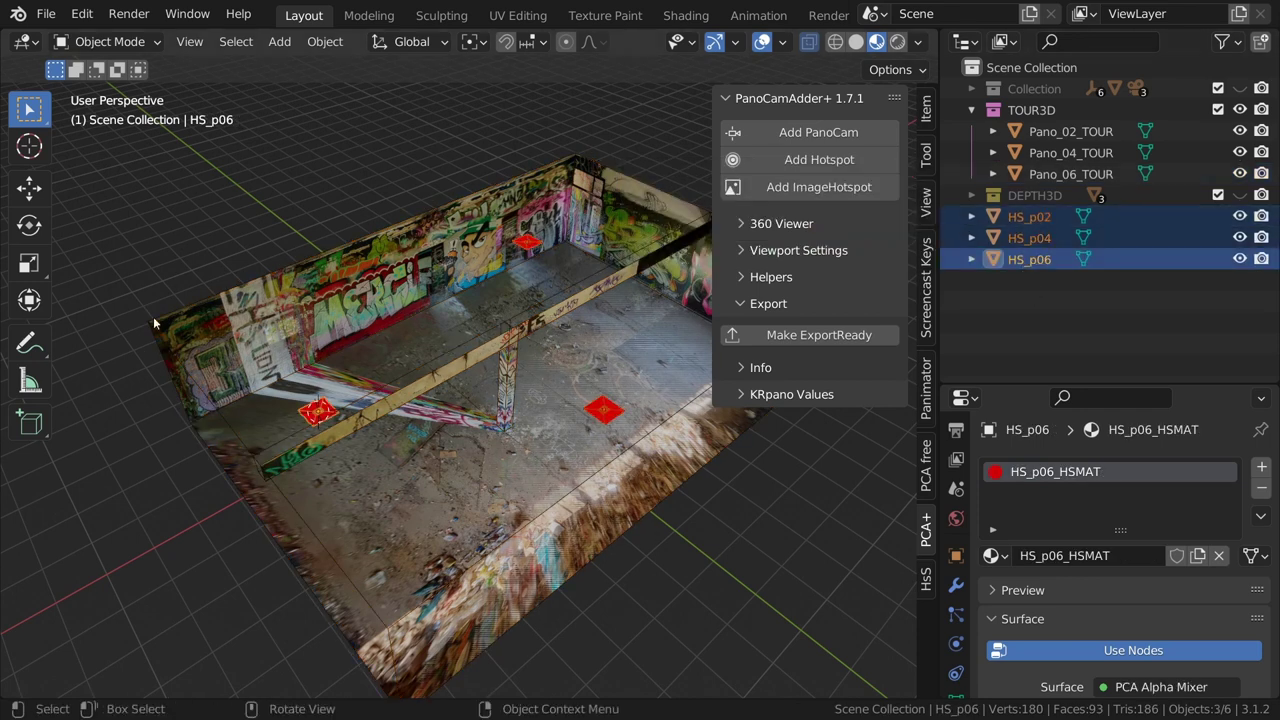
Drag the selected hotspots down along Z with the Move tool
{"action": "left_click", "coordinate": [29, 187]}
{"action": "middle_click_drag", "start_coordinate": [521, 358], "coordinate": [500, 320]}
{"action": "mouse_move", "coordinate": [494, 318]}
{"action": "left_mouse_down"}
{"action": "mouse_move", "coordinate": [496, 300]}
{"action": "mouse_move", "coordinate": [505, 334]}
{"action": "left_mouse_up"}
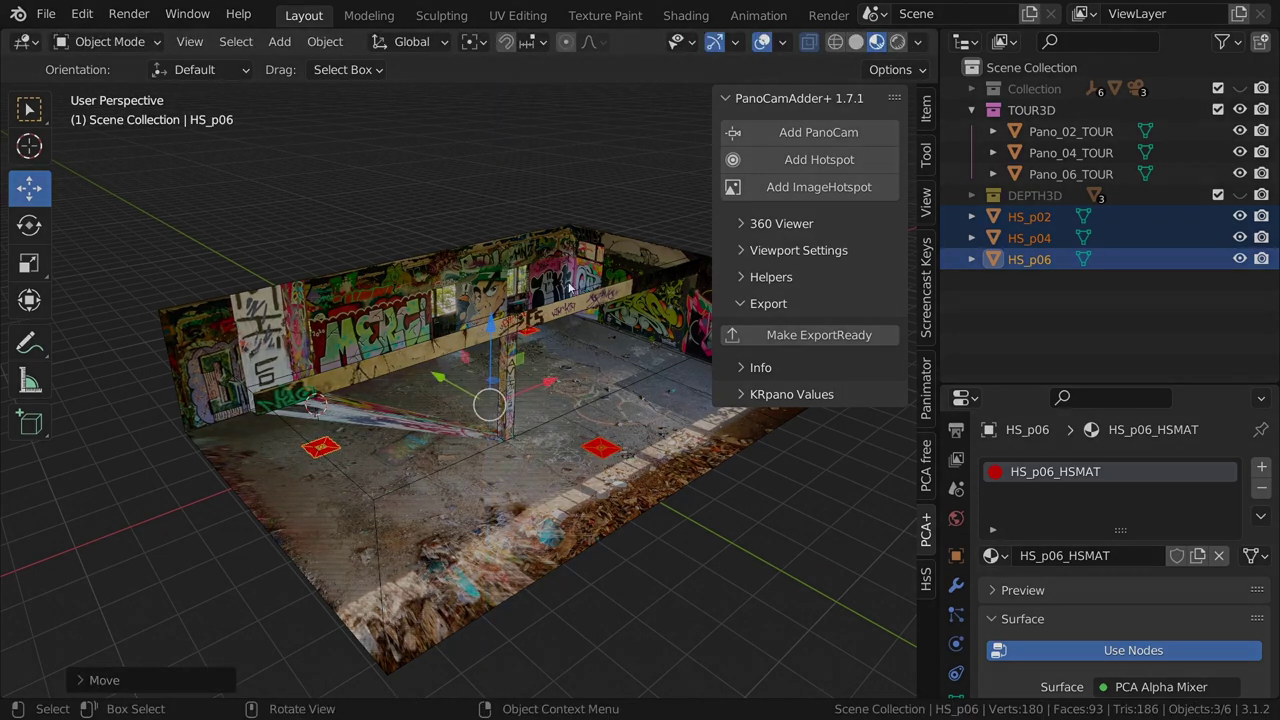
{"action": "middle_click_drag", "start_coordinate": [505, 334], "coordinate": [483, 368]}
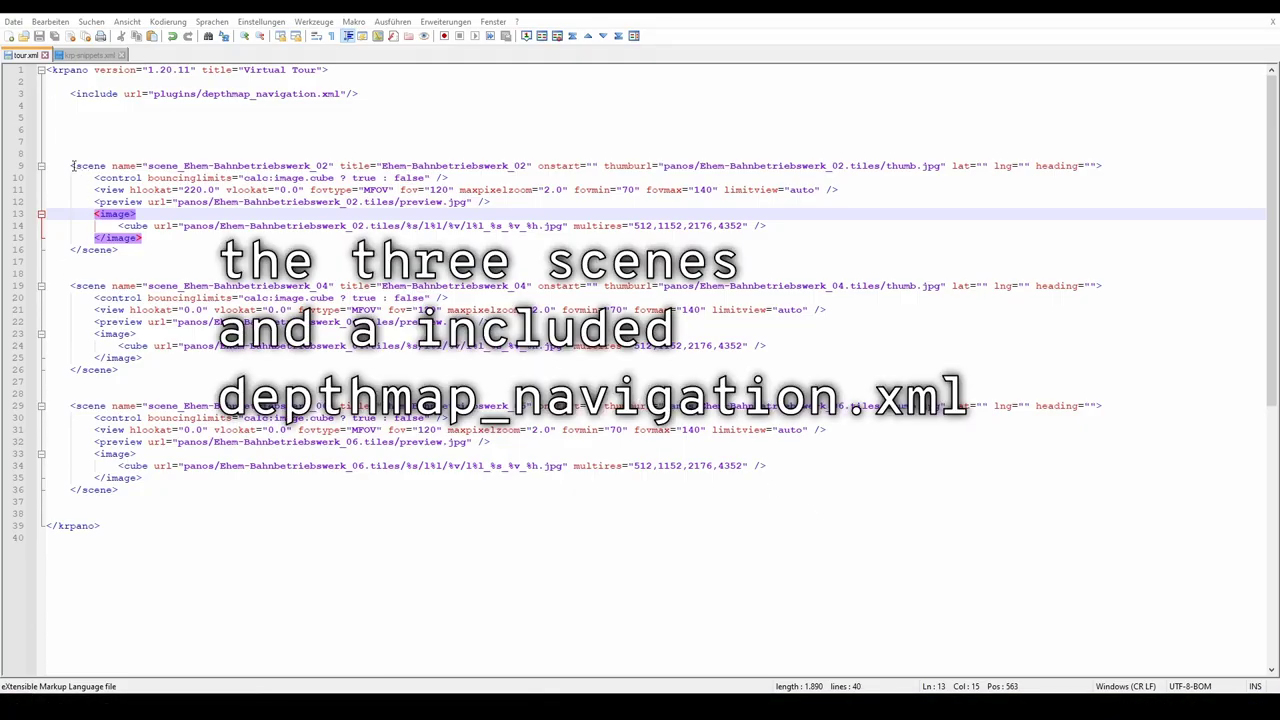
{"action": "left_click_drag", "start_coordinate": [72, 166], "coordinate": [200, 489]}
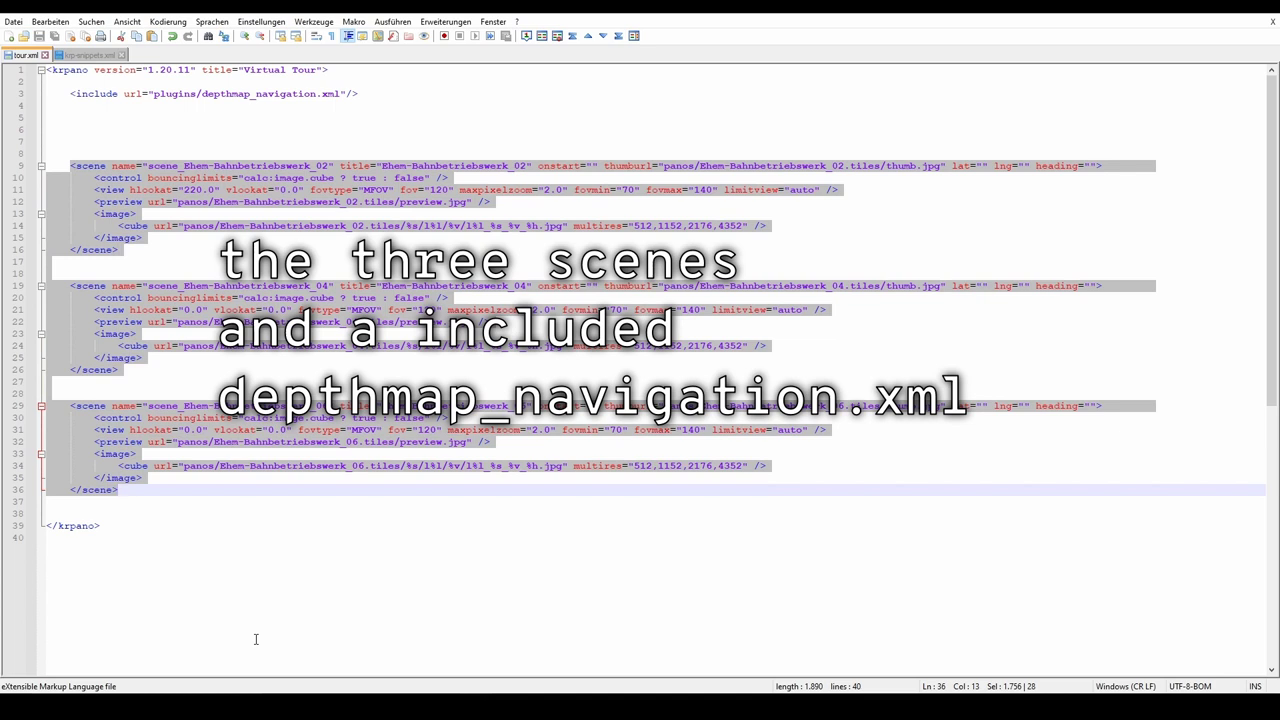
{"action": "left_click", "coordinate": [257, 131]}
{"action": "left_click_drag", "start_coordinate": [72, 93], "coordinate": [360, 93]}
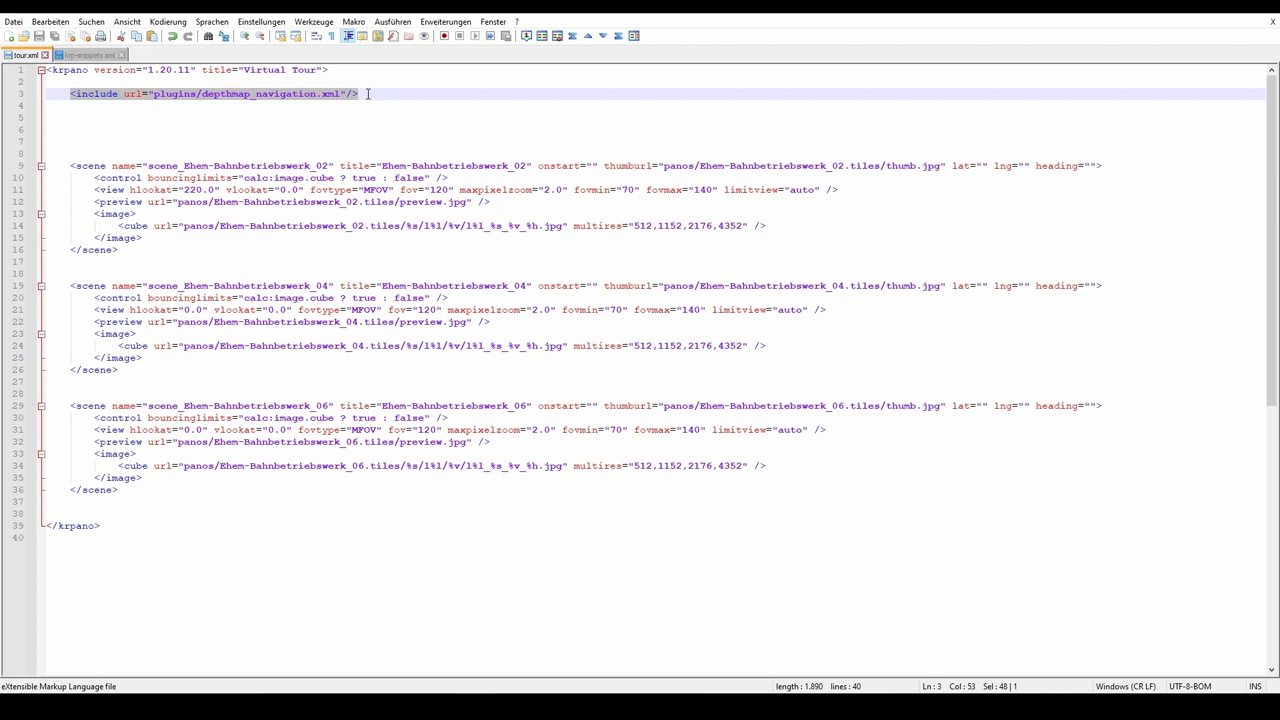
{"action": "left_click", "coordinate": [368, 93]}
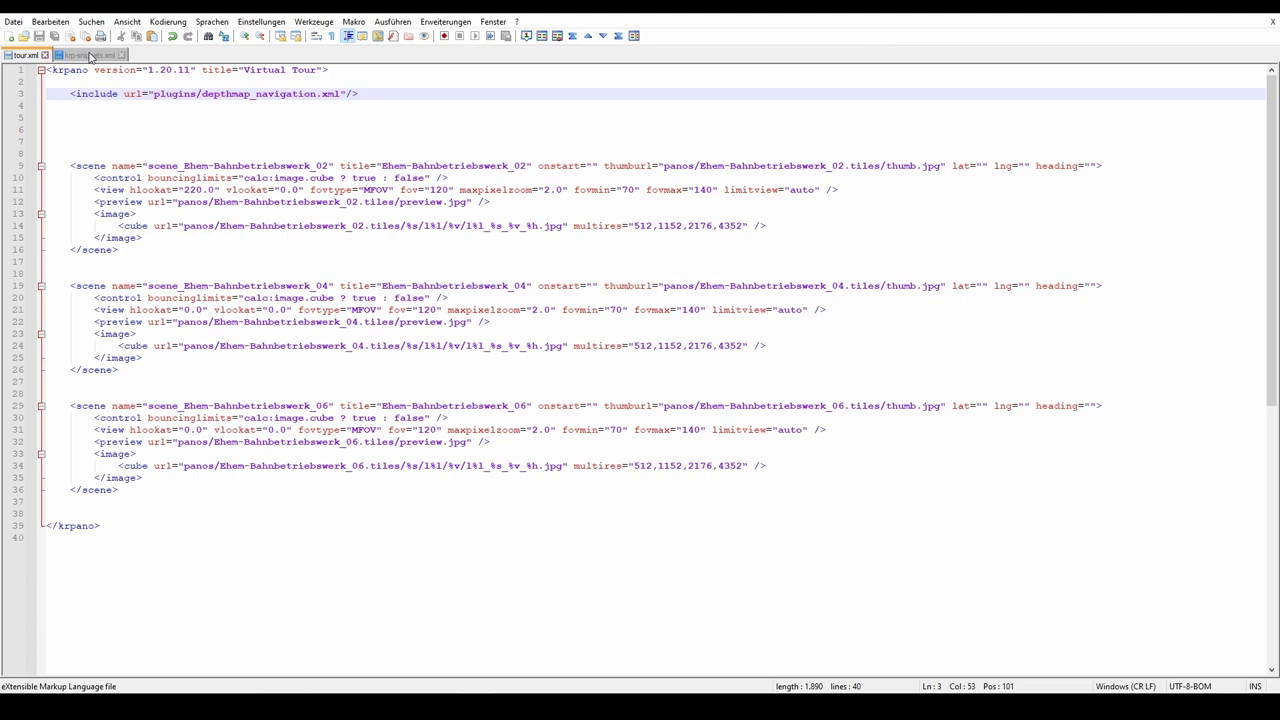
Copy the startup actions from krp-snippets.xml and paste them, indented, below the include
{"action": "left_click", "coordinate": [90, 56]}
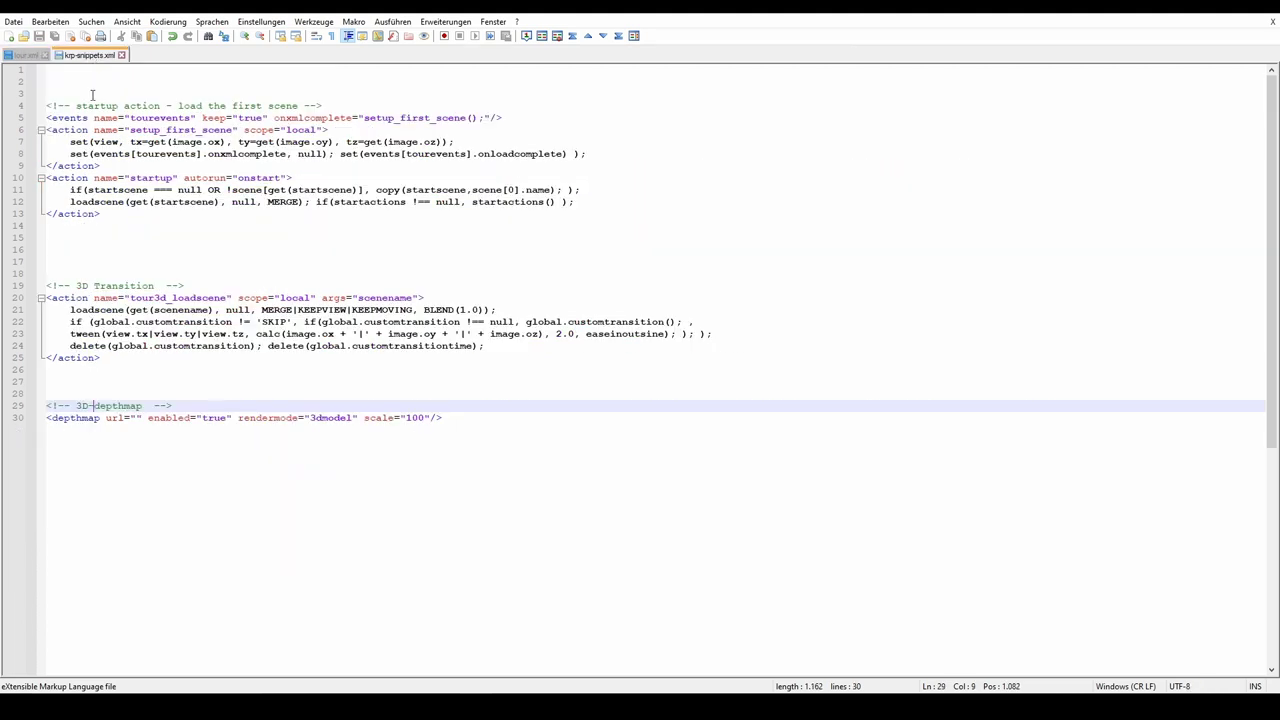
{"action": "left_click_drag", "start_coordinate": [46, 106], "coordinate": [113, 212]}
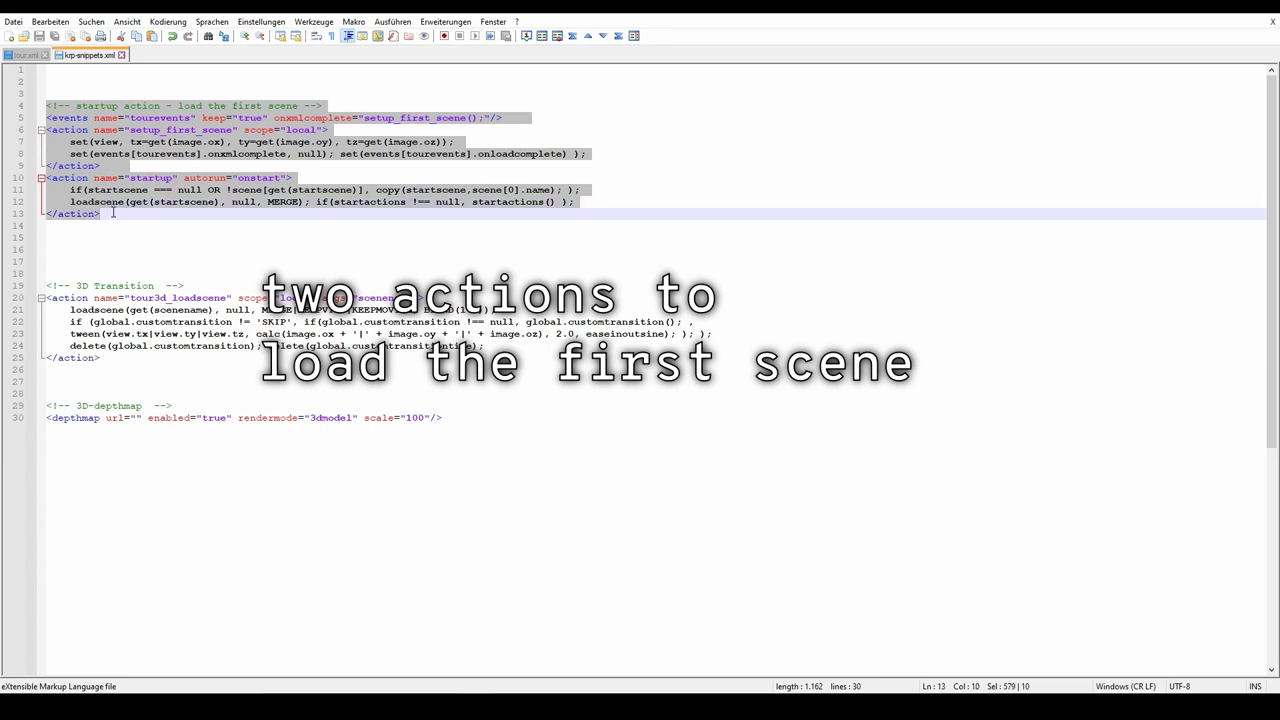
{"action": "left_click", "coordinate": [22, 56]}
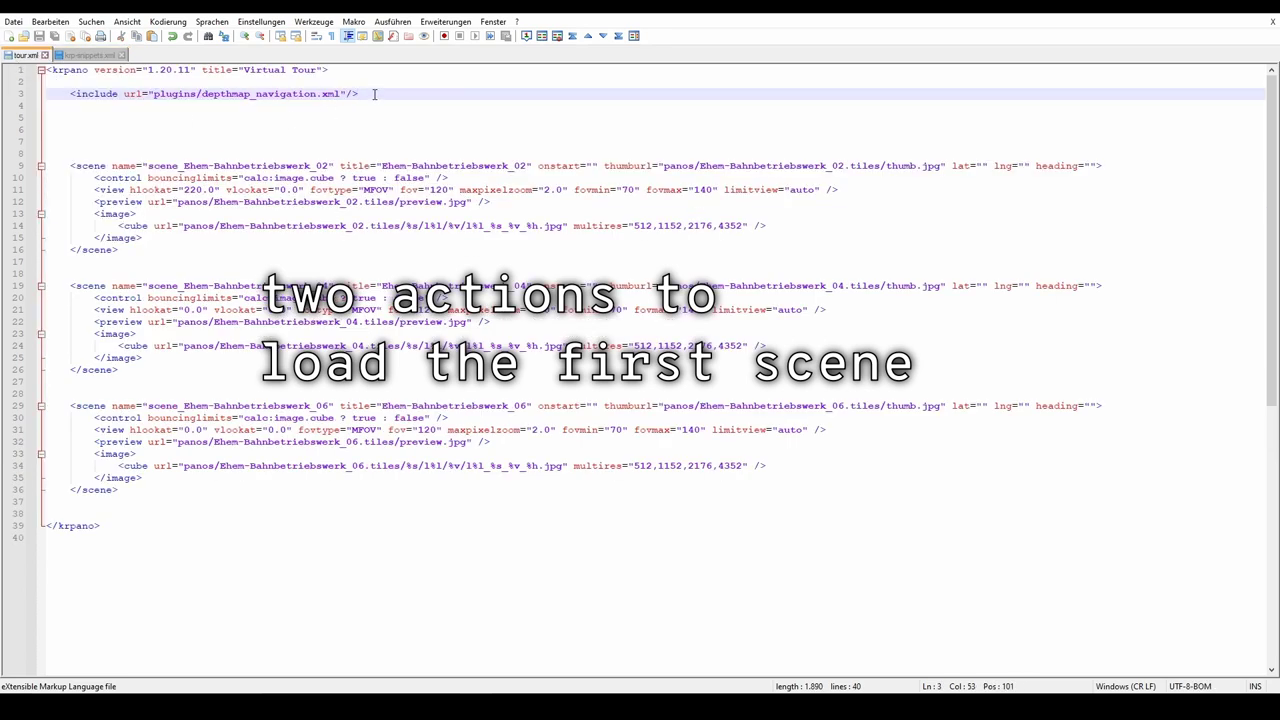
{"action": "key", "text": "Return"}
{"action": "key", "text": "Return"}
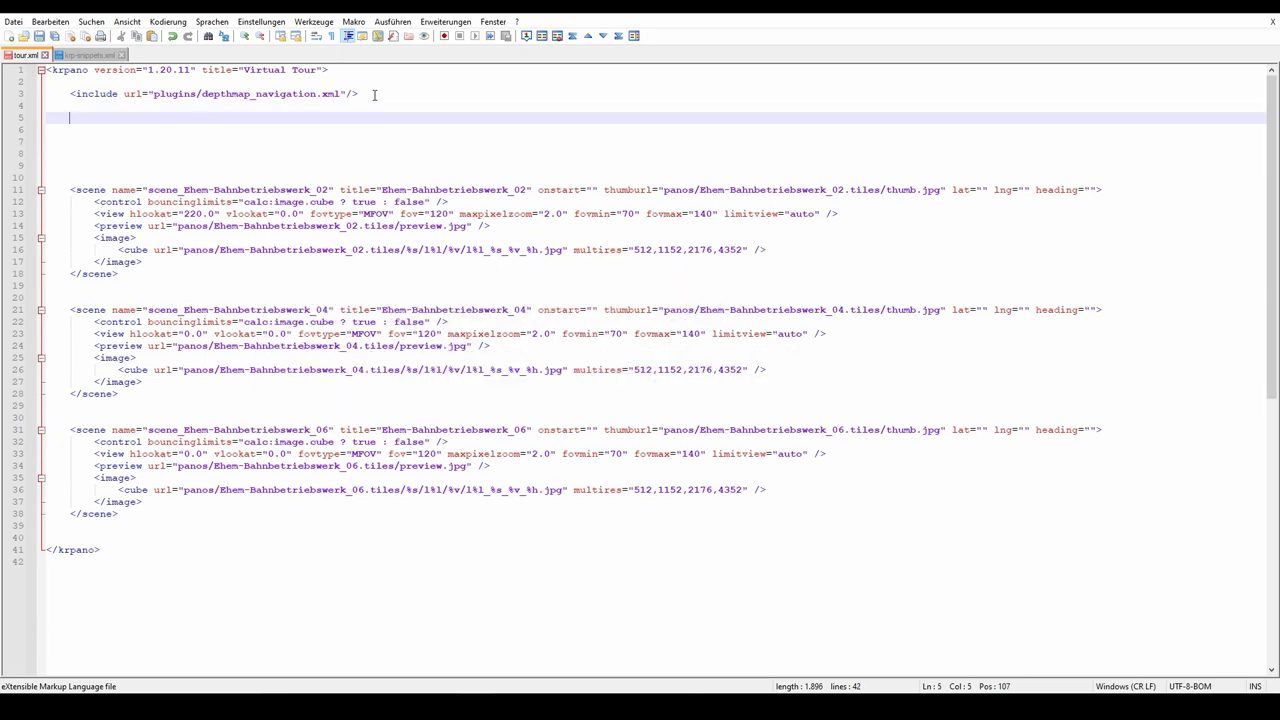
{"action": "key", "text": "ctrl+v"}
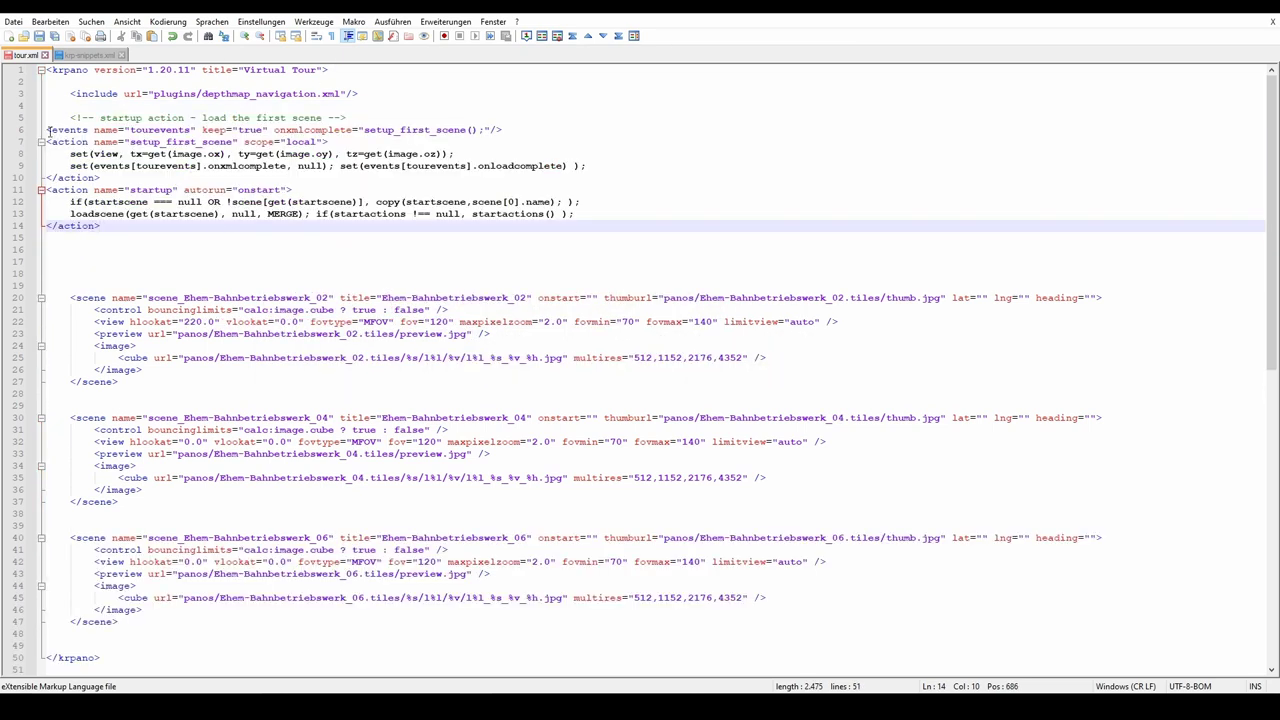
{"action": "left_click_drag", "start_coordinate": [47, 131], "coordinate": [122, 229]}
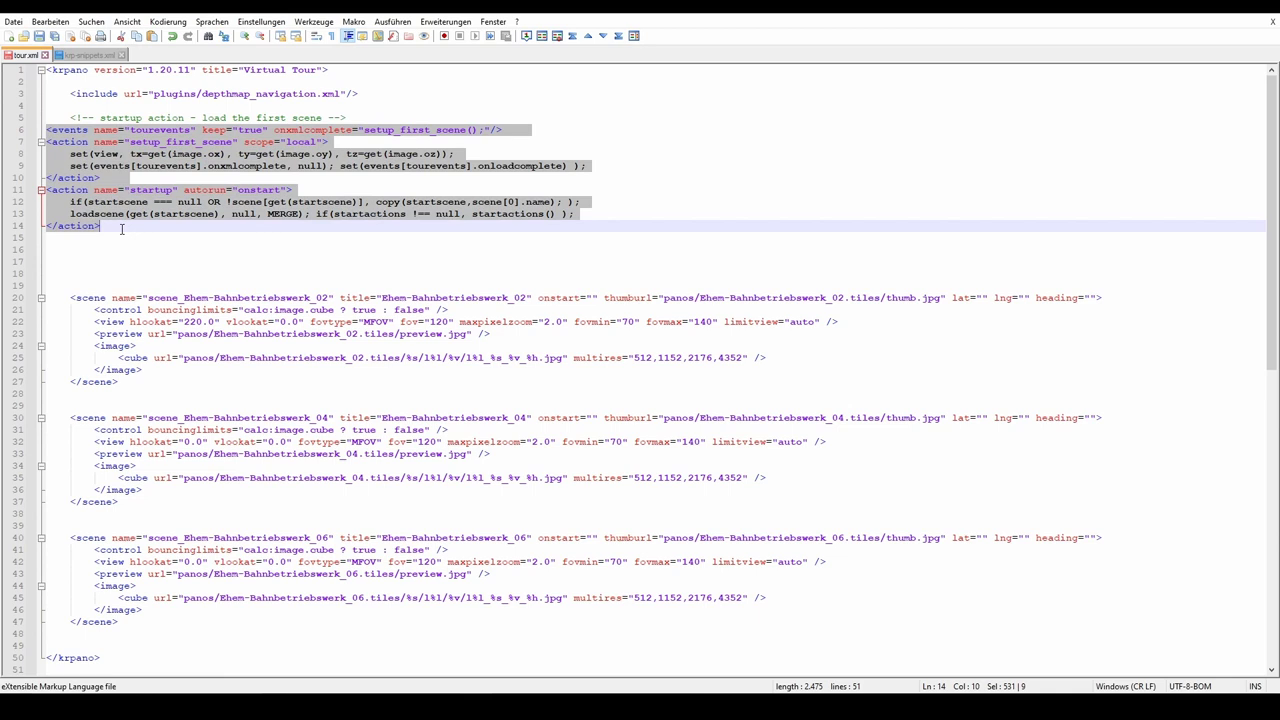
{"action": "key", "text": "Tab"}
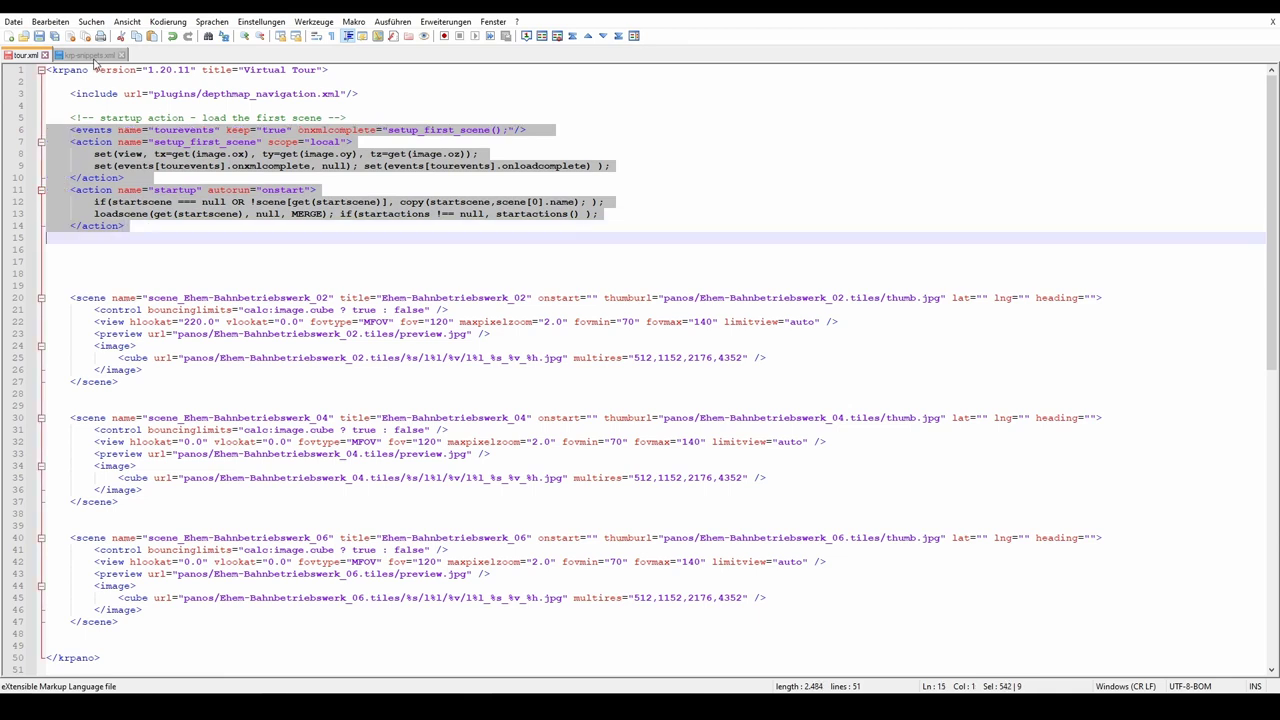
Copy the 3D Transition action block from krp-snippets.xml
{"action": "left_click", "coordinate": [91, 58]}
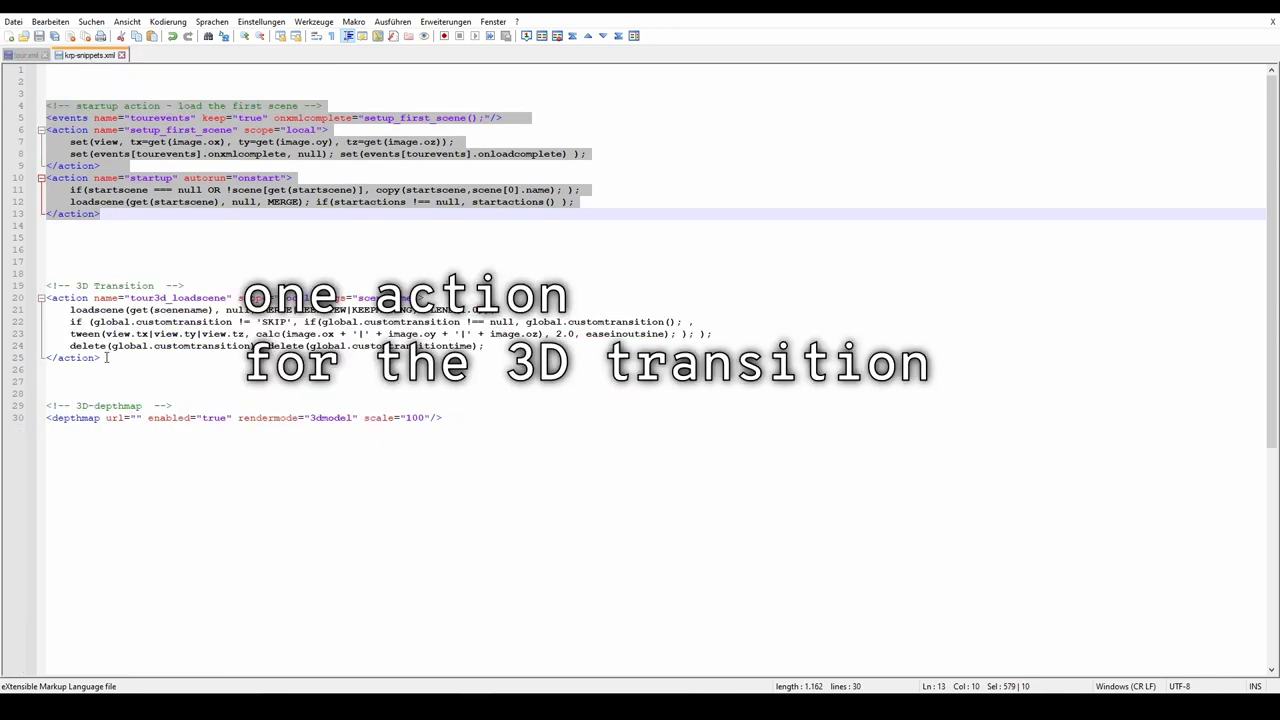
{"action": "left_click_drag", "start_coordinate": [105, 358], "coordinate": [47, 291]}
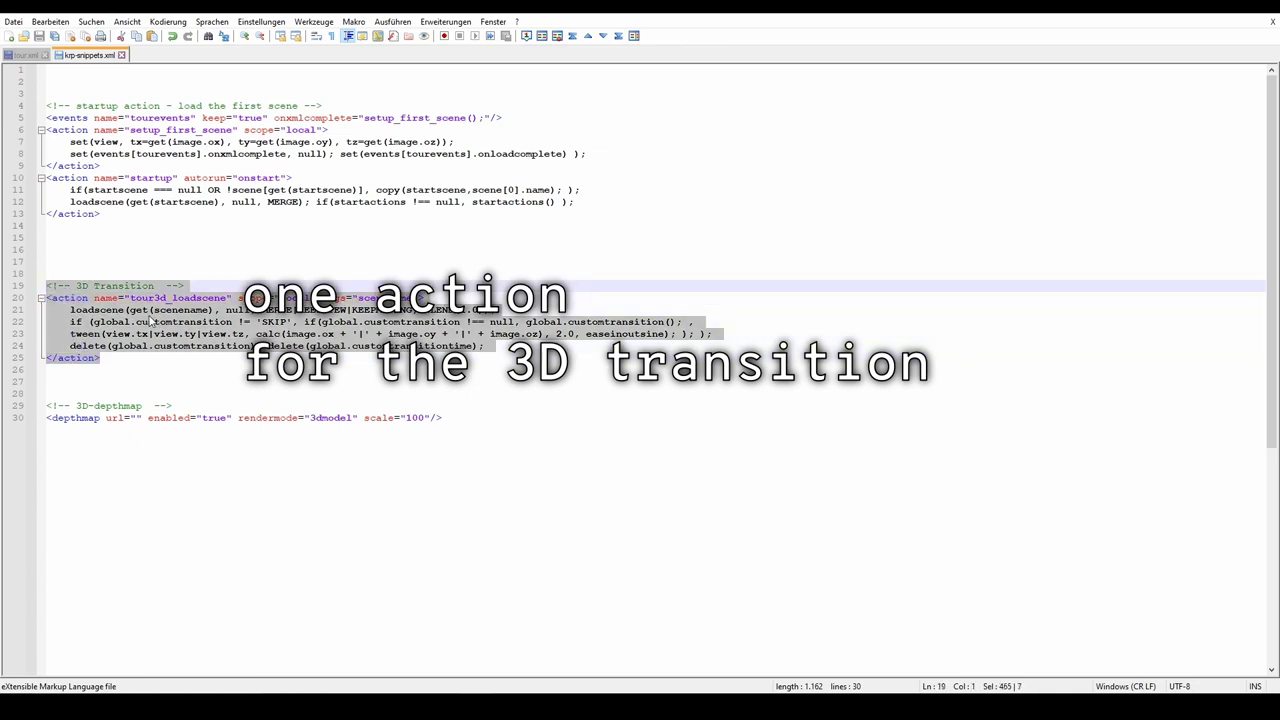
{"action": "left_click", "coordinate": [29, 56]}
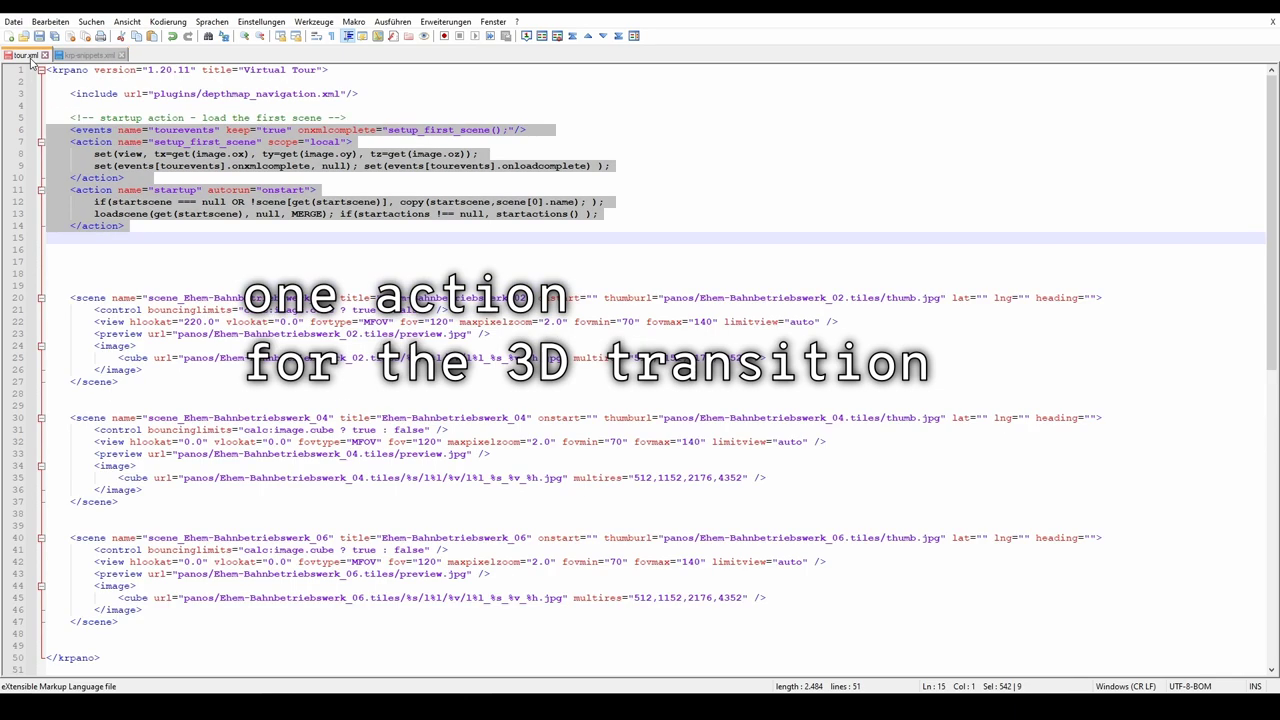
Paste the tour3d_loadscene action after line 14 and indent it one level
{"action": "left_click", "coordinate": [132, 225]}
{"action": "key", "text": "Return"}
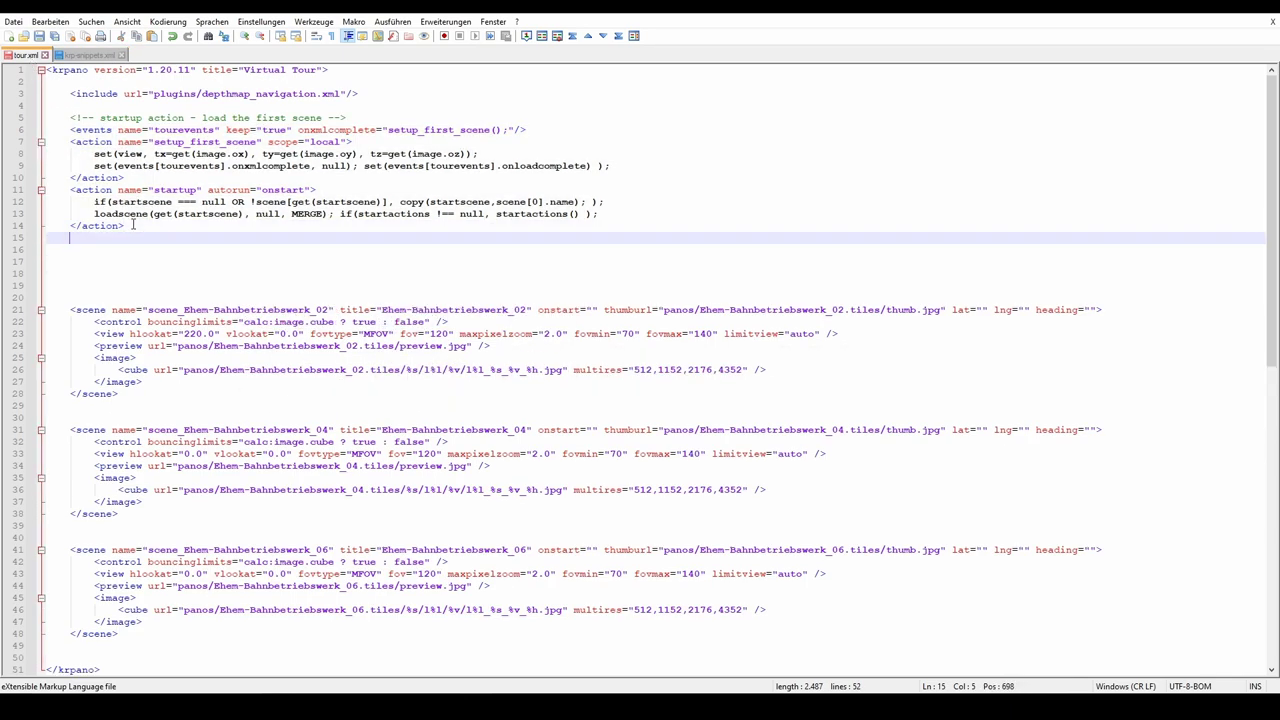
{"action": "key", "text": "Return"}
{"action": "key", "text": "Return"}
{"action": "key", "text": "ctrl+v"}
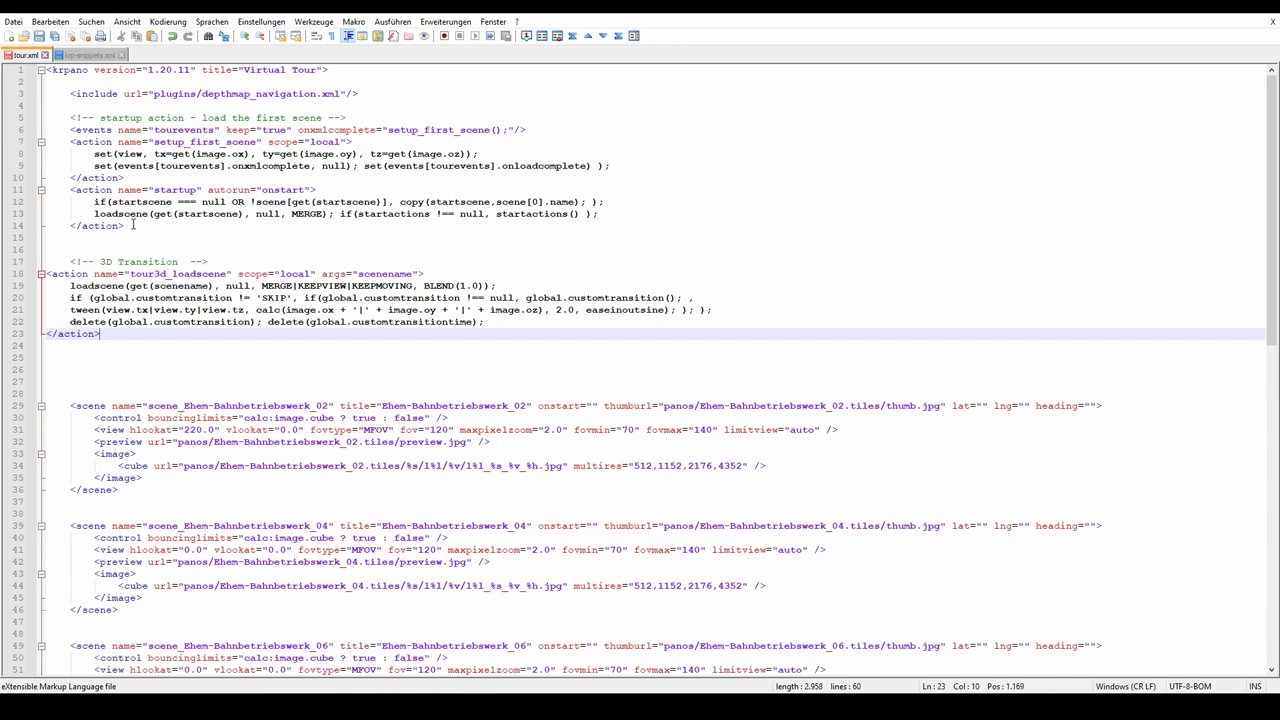
{"action": "left_click_drag", "start_coordinate": [102, 336], "coordinate": [48, 272]}
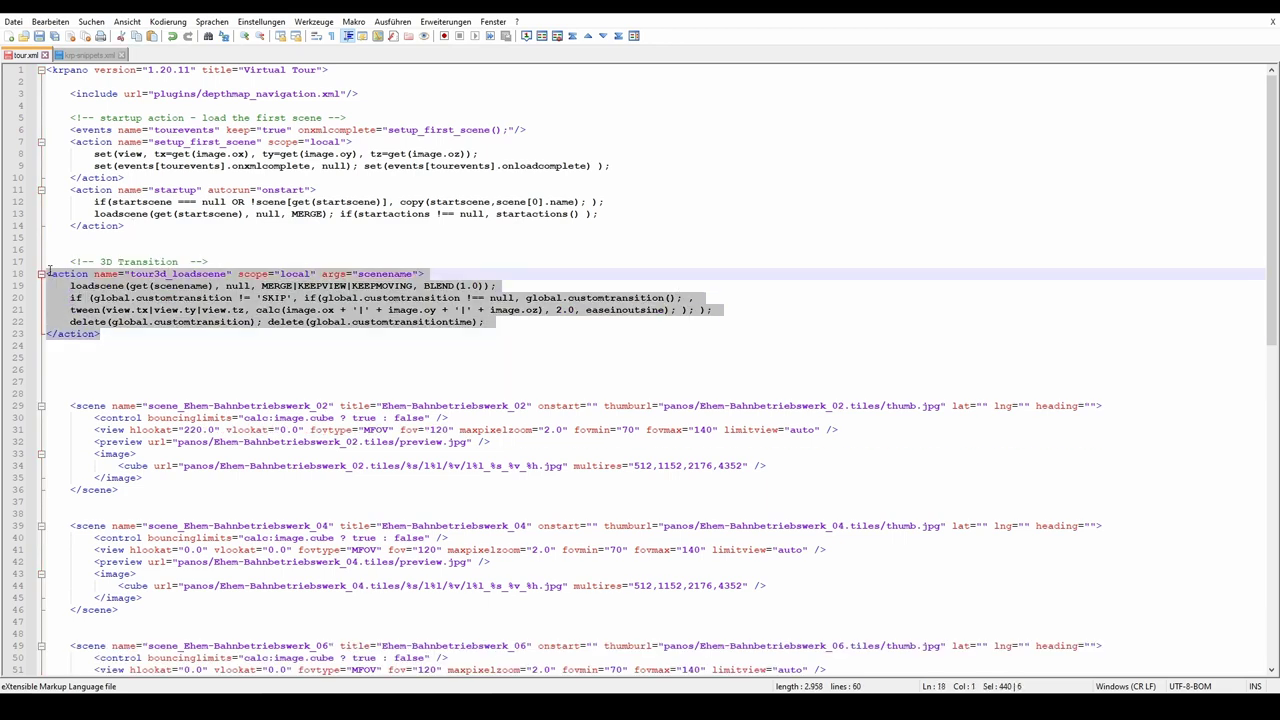
{"action": "key", "text": "Tab"}
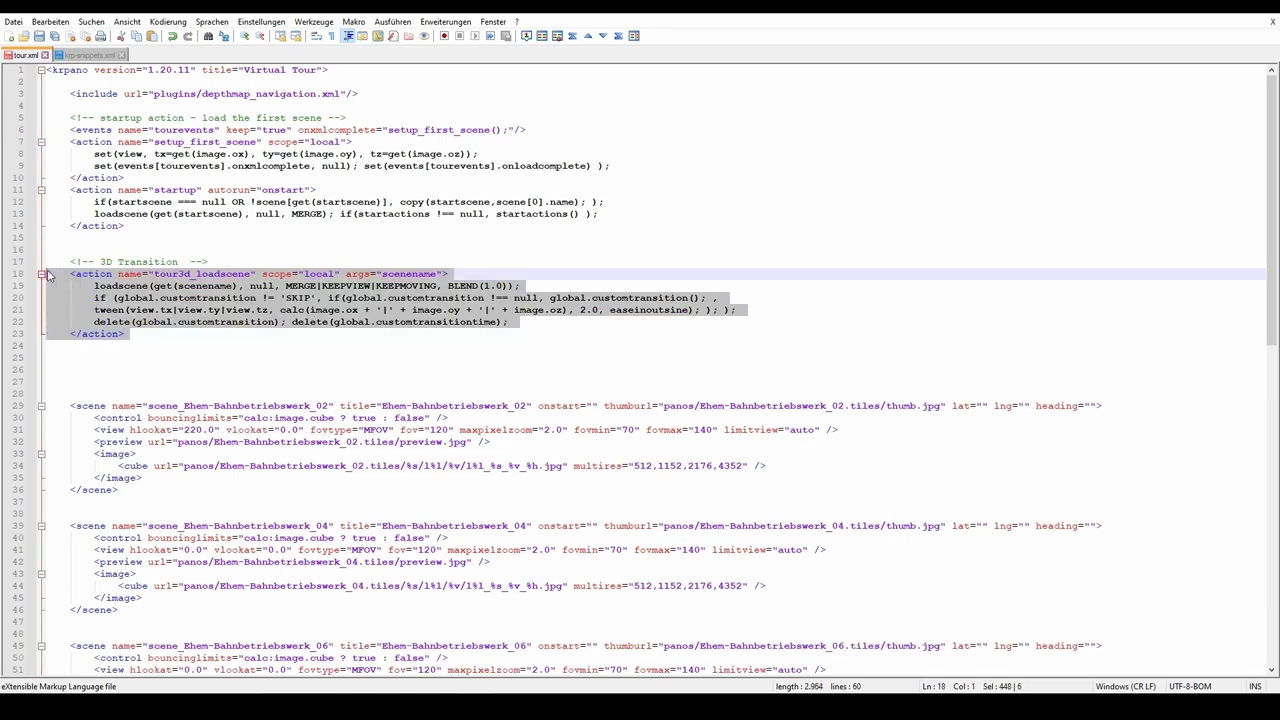
{"action": "left_click", "coordinate": [150, 334]}
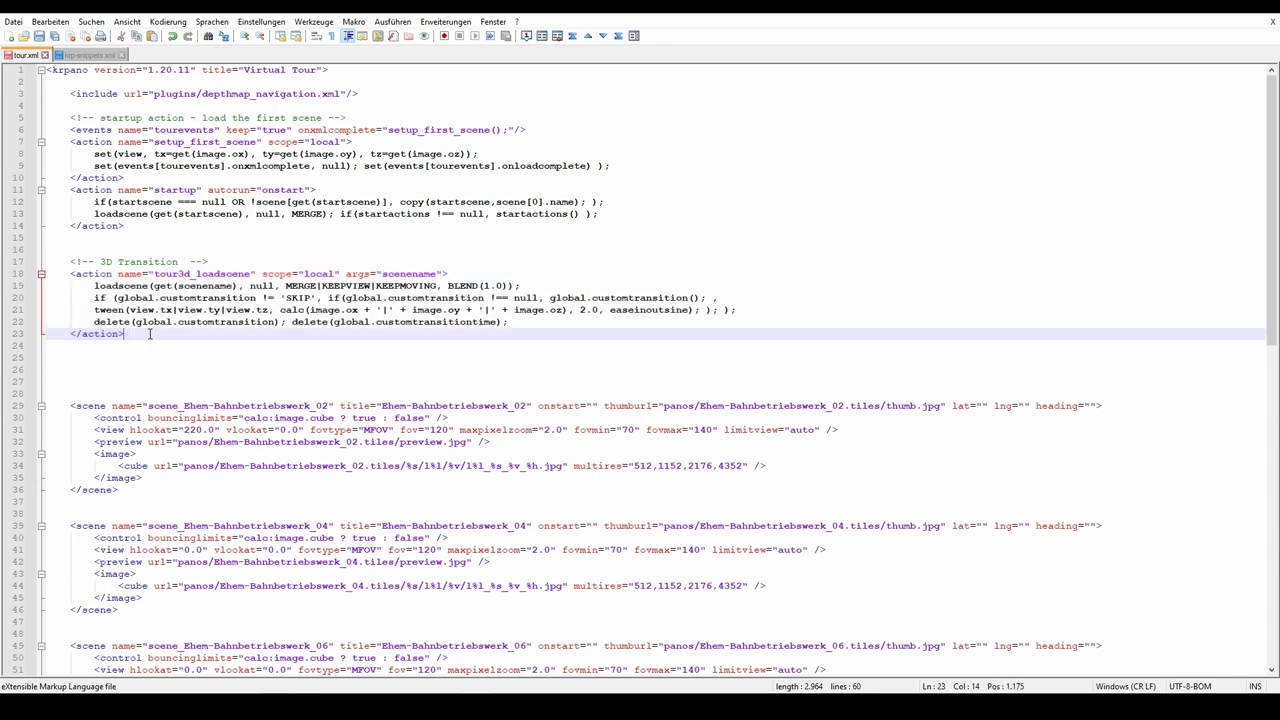
Copy the depthmap line from krp-snippets.xml
{"action": "left_click", "coordinate": [96, 58]}
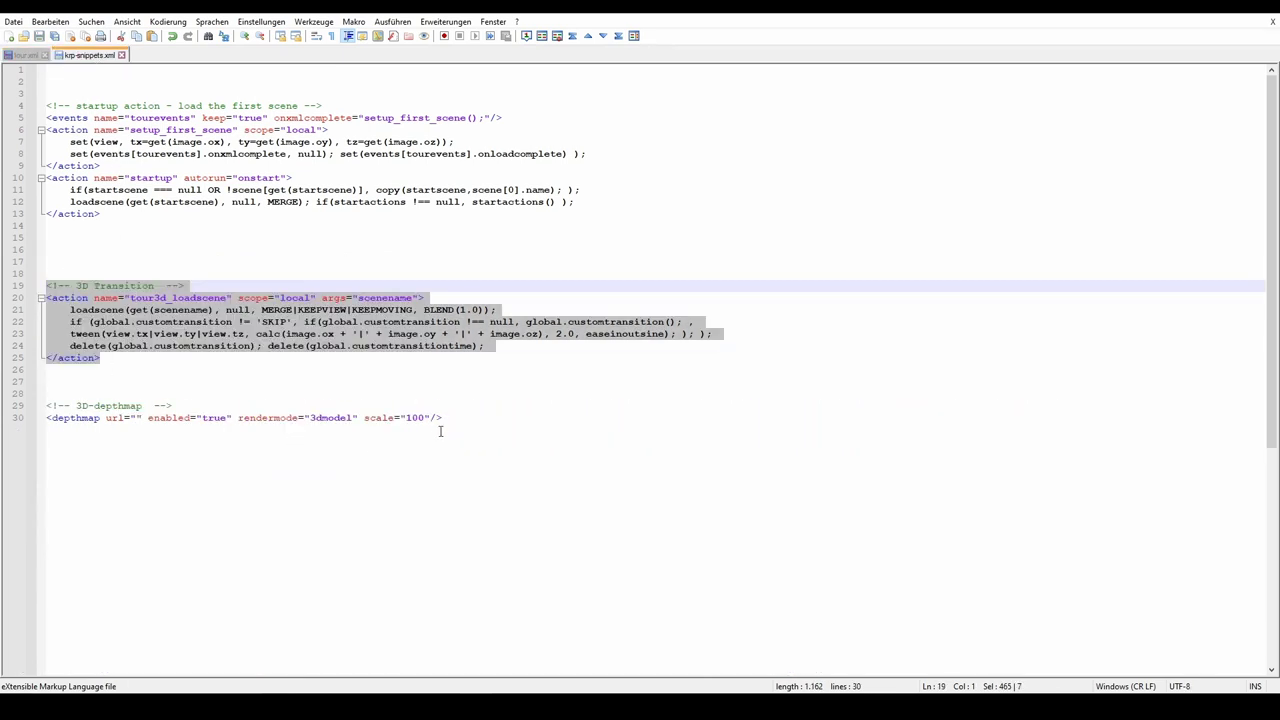
{"action": "left_click_drag", "start_coordinate": [444, 419], "coordinate": [46, 420]}
{"action": "key", "text": "ctrl+c"}
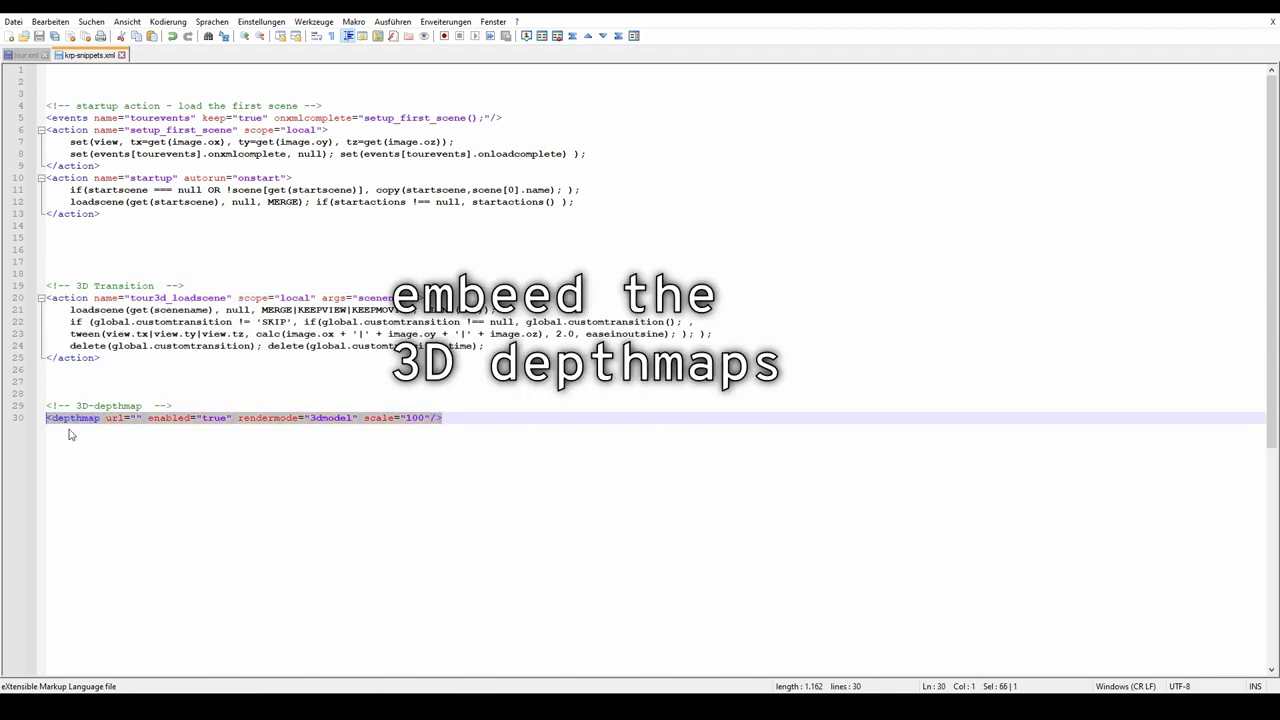
{"action": "left_click", "coordinate": [25, 55]}
Paste the depthmap line after scene _02's cube line with url models/Pano_02.stl
{"action": "scroll", "coordinate": [226, 315], "scroll_direction": "down", "scroll_amount": 1}
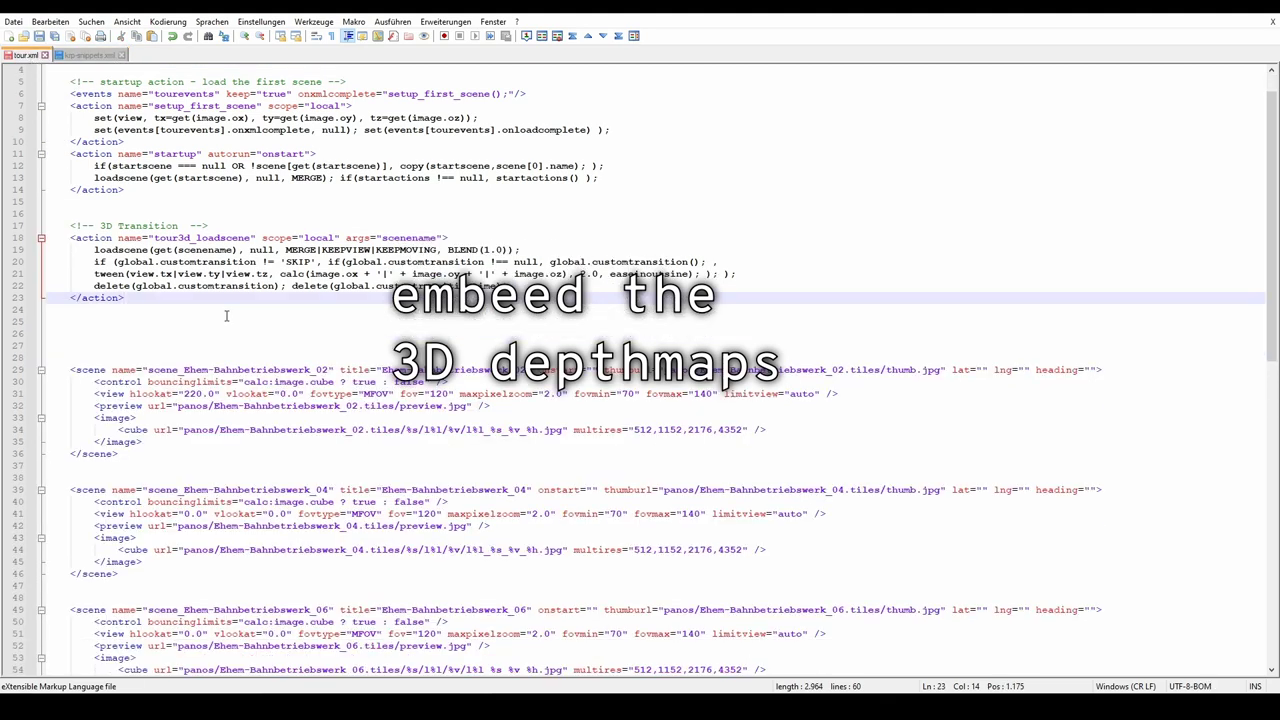
{"action": "left_click", "coordinate": [139, 418]}
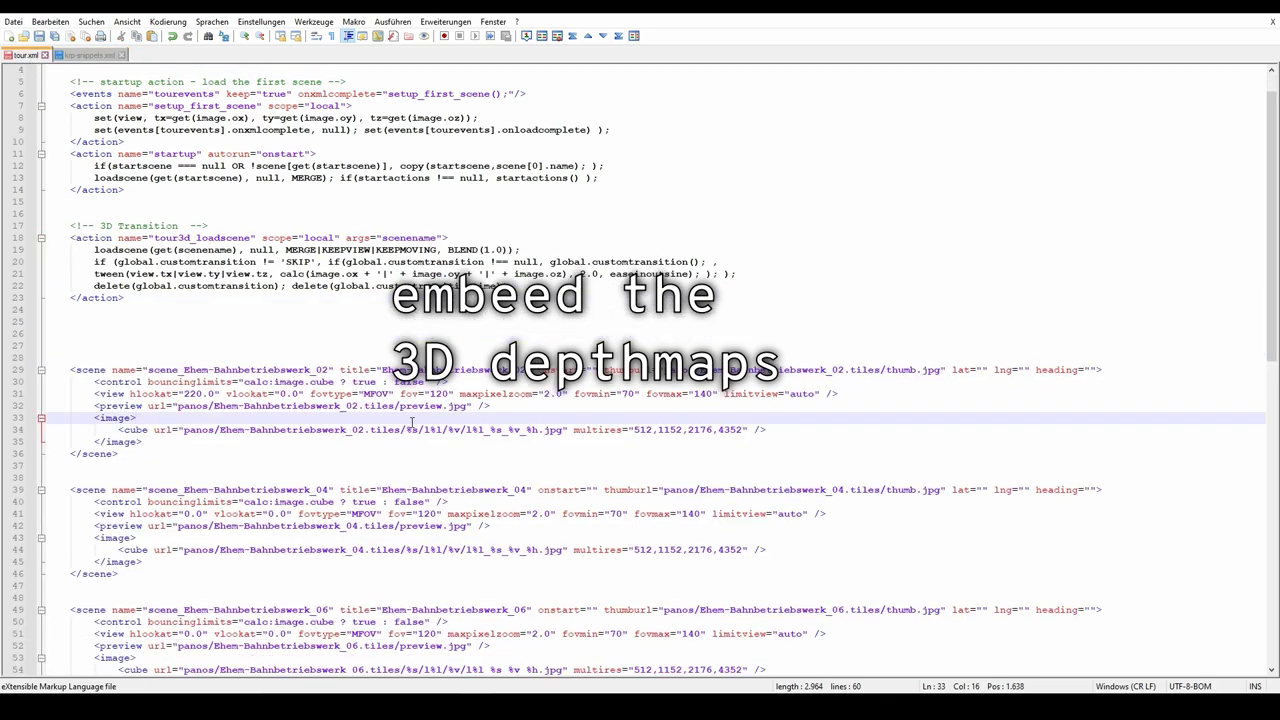
{"action": "left_click", "coordinate": [766, 430]}
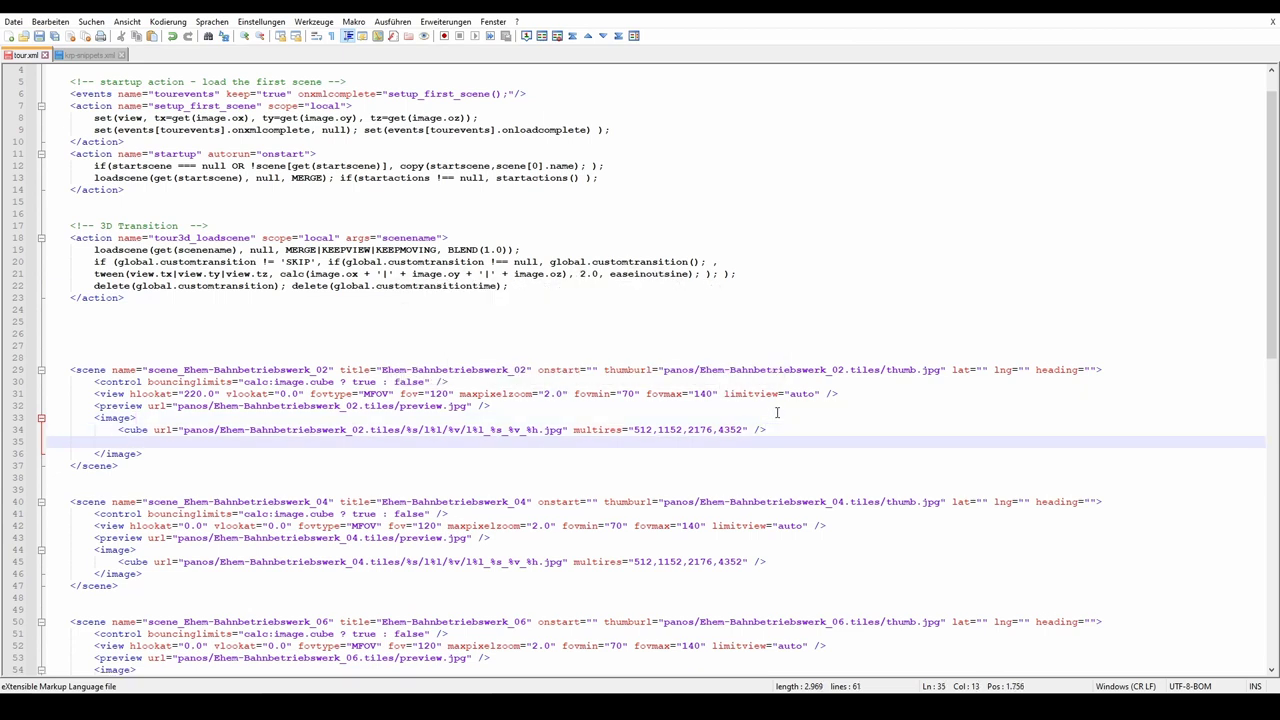
{"action": "key", "text": "ctrl+v"}
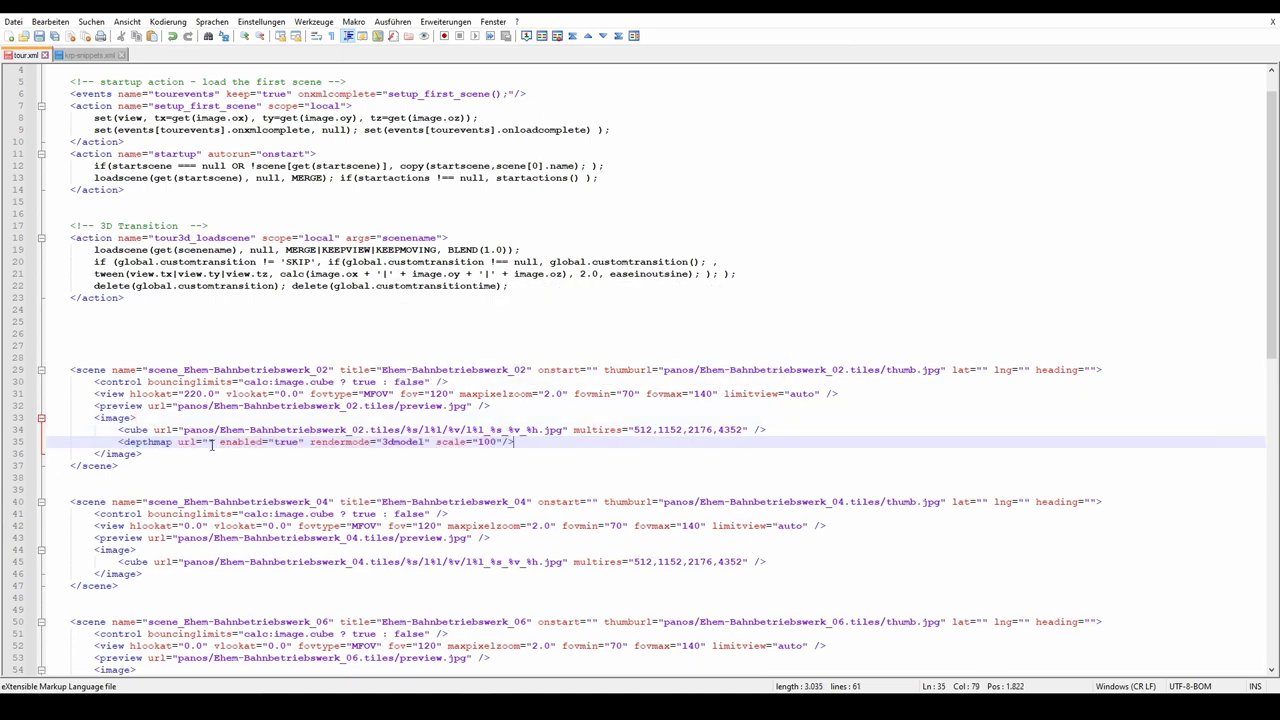
{"action": "left_click", "coordinate": [209, 442]}
{"action": "type", "text": "m"}
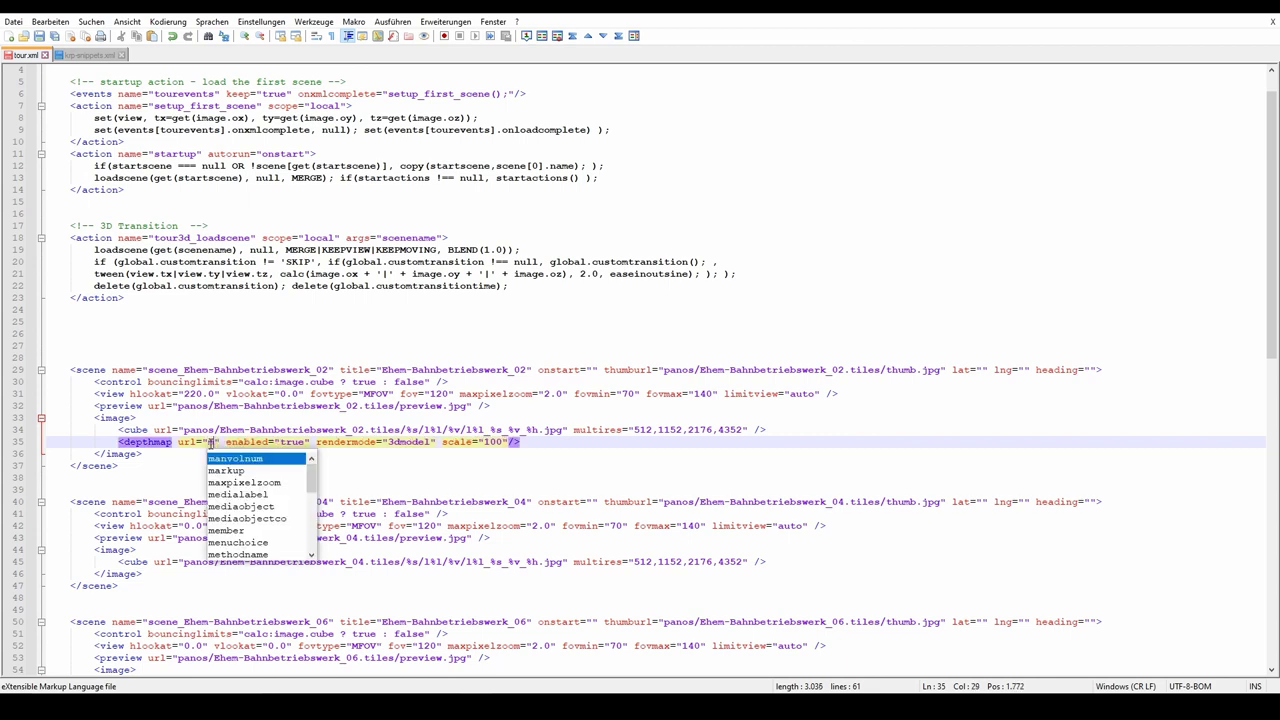
{"action": "type", "text": "odels"}
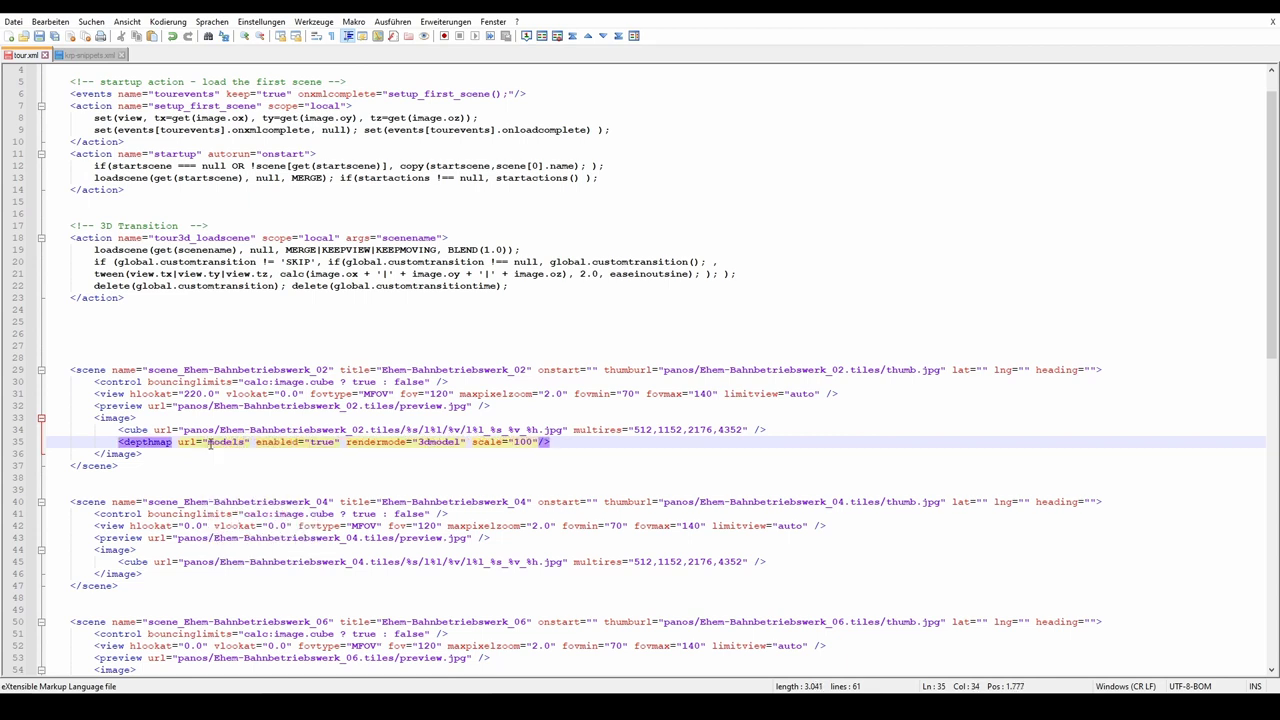
{"action": "type", "text": "/Pan"}
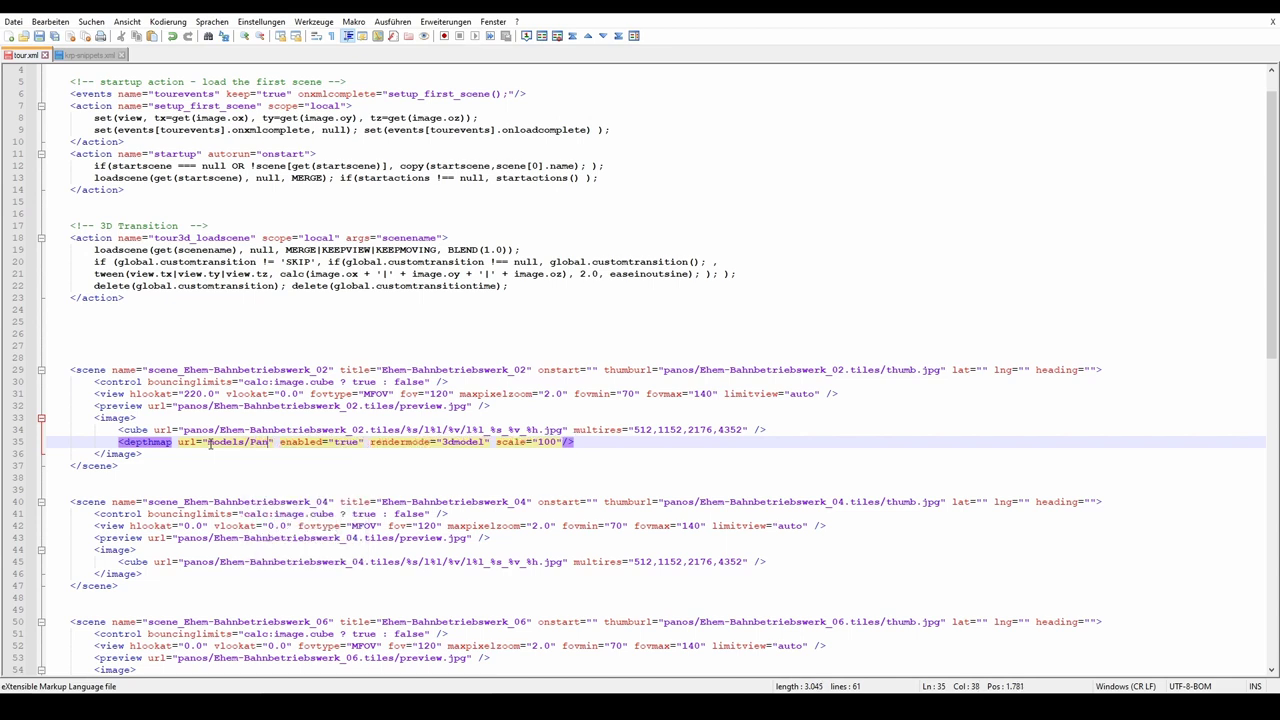
{"action": "type", "text": "o_"}
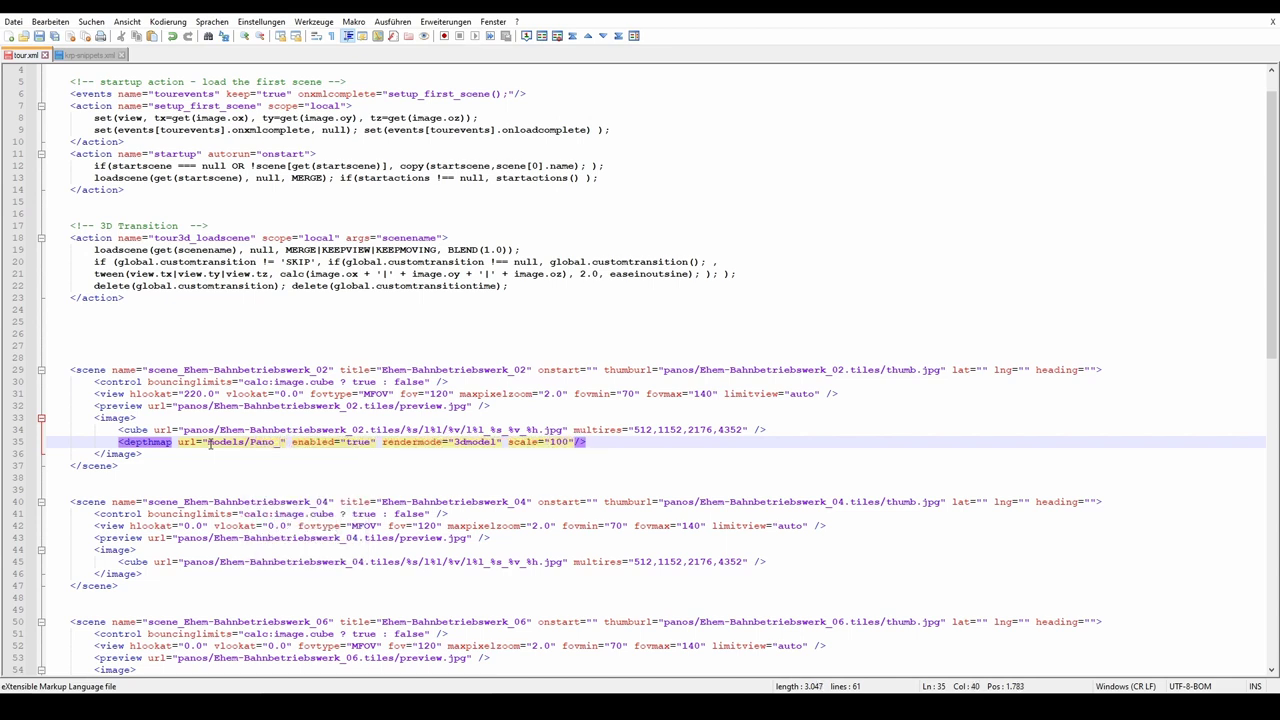
{"action": "type", "text": "02.st"}
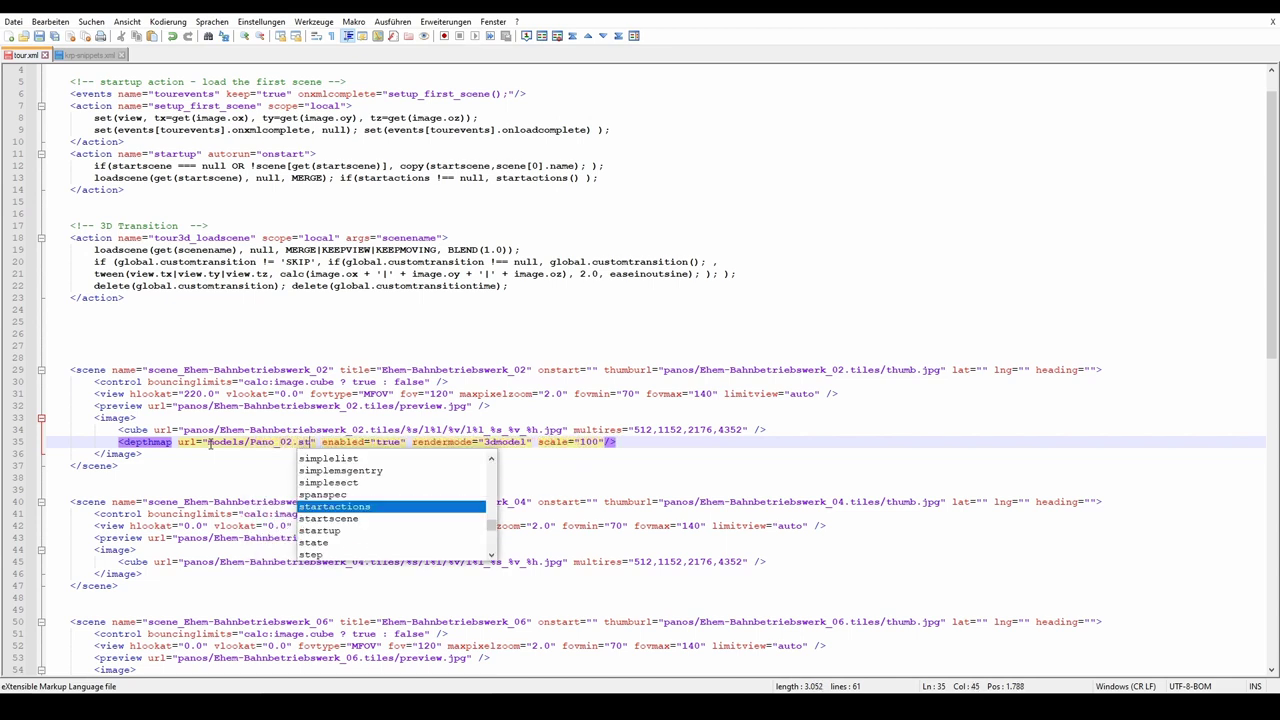
{"action": "type", "text": "l"}
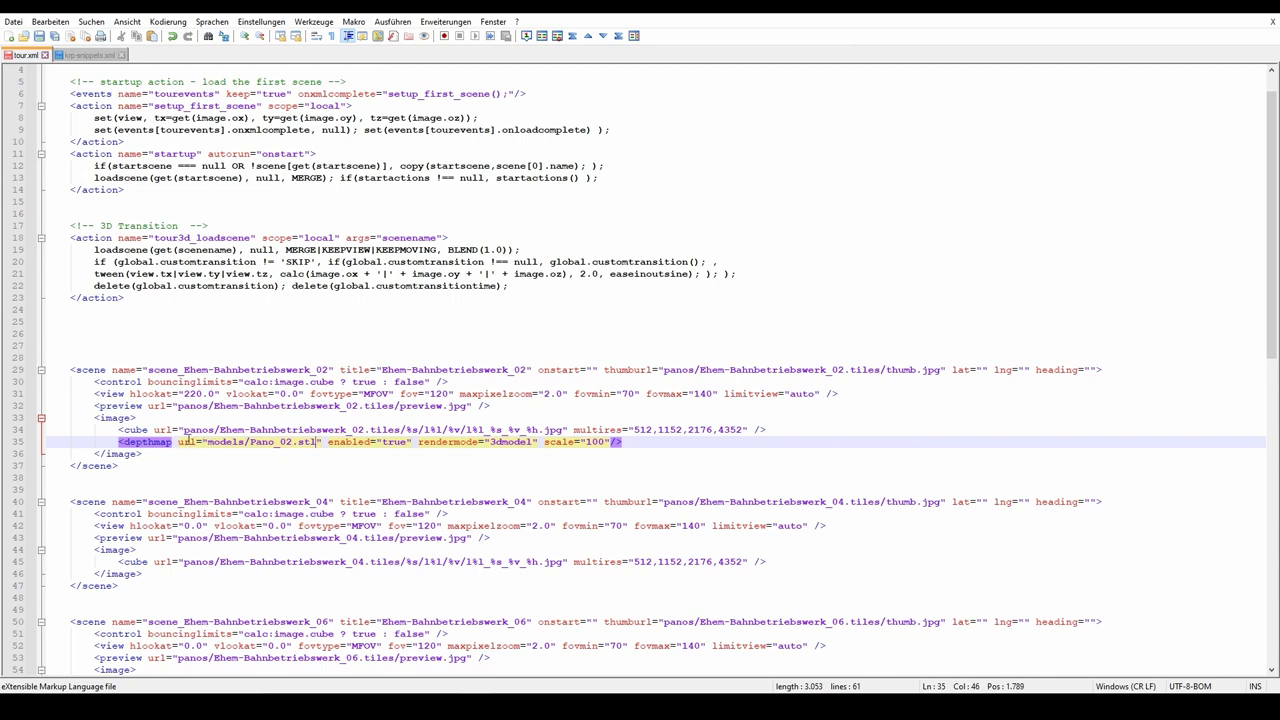
{"action": "left_click_drag", "start_coordinate": [118, 442], "coordinate": [624, 443]}
{"action": "key", "text": "ctrl+c"}
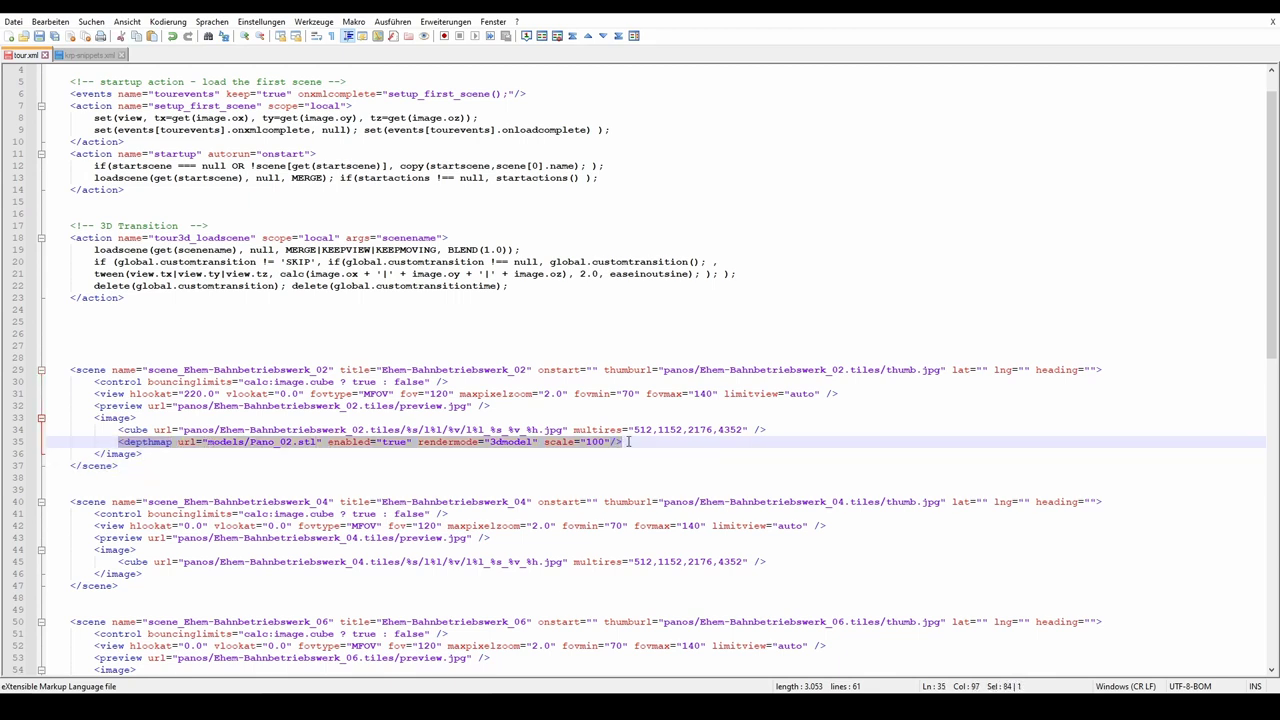
{"action": "scroll", "coordinate": [628, 442], "scroll_direction": "down", "scroll_amount": 3}
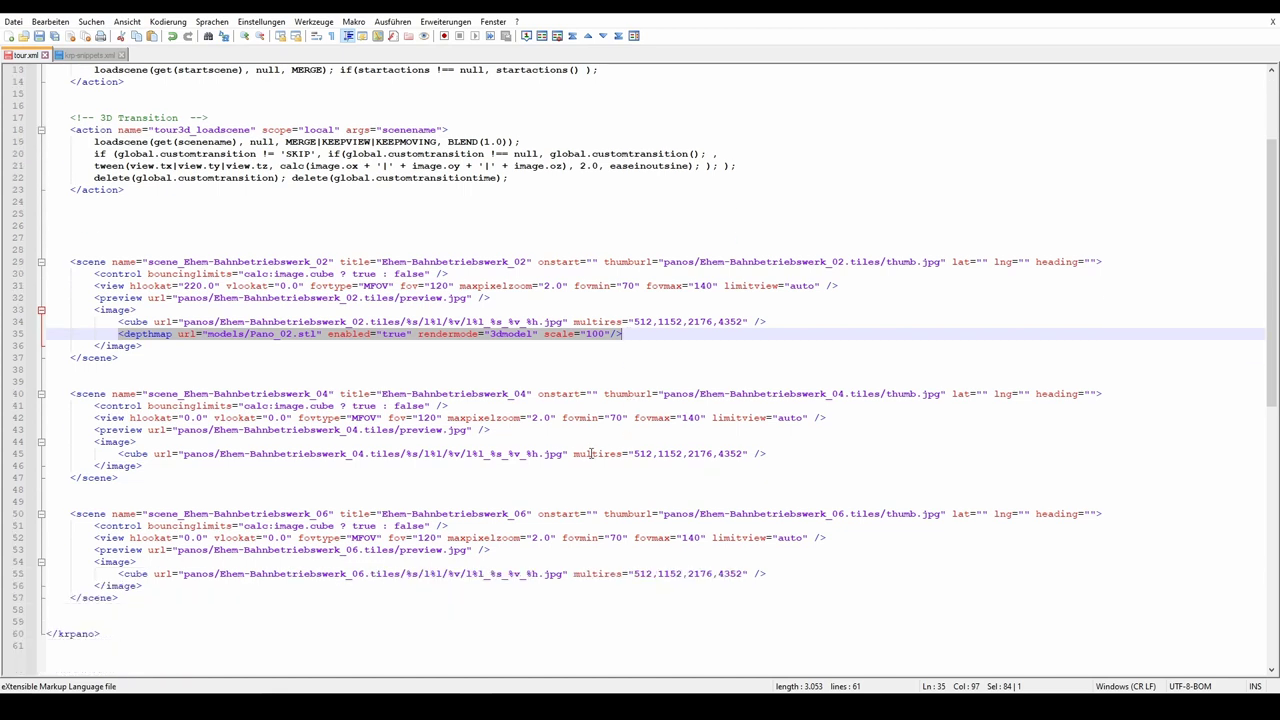
Add a depthmap line to scene 04 loading models/Pano_04.stl
{"action": "left_click", "coordinate": [772, 453]}
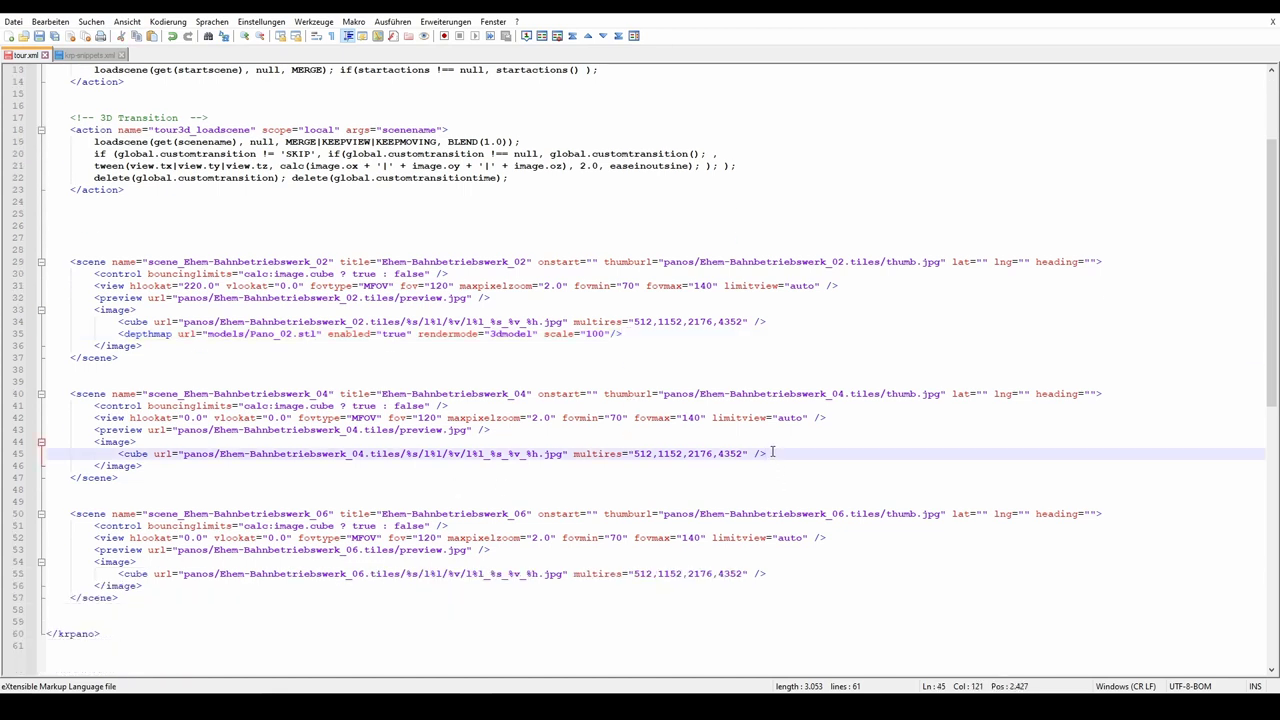
{"action": "key", "text": "Return"}
{"action": "key", "text": "ctrl+v"}
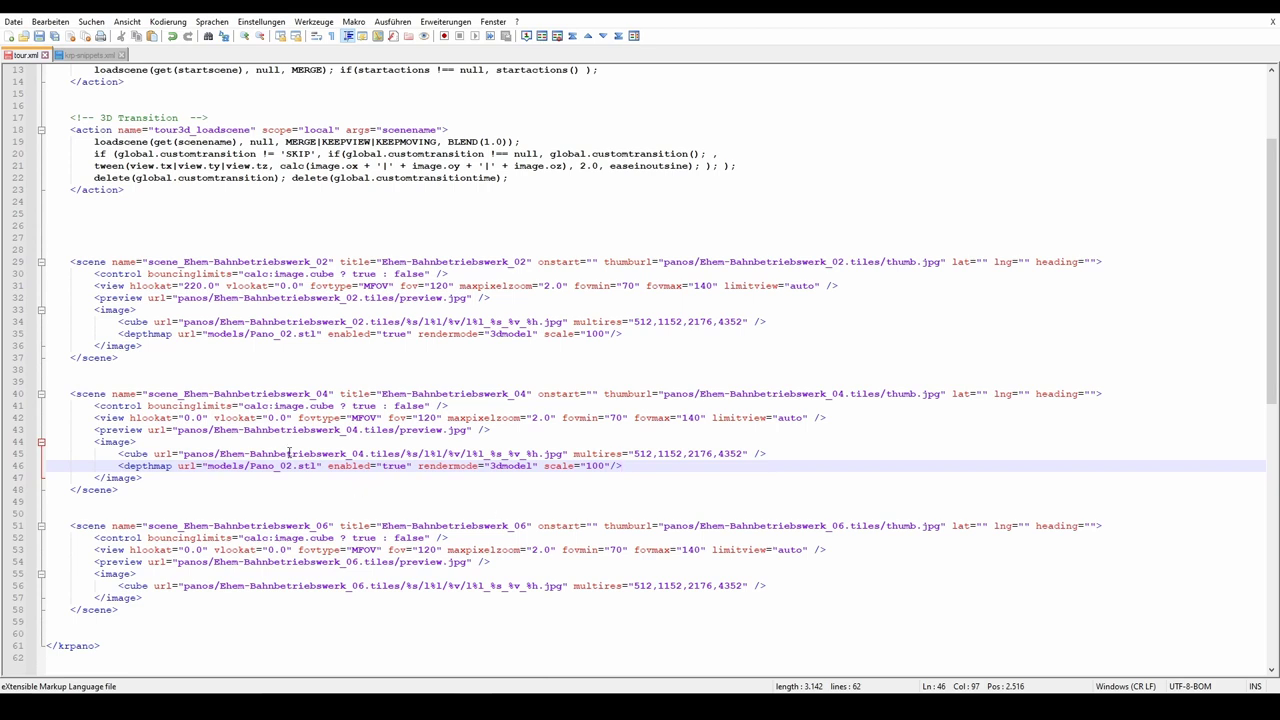
{"action": "left_click", "coordinate": [289, 466]}
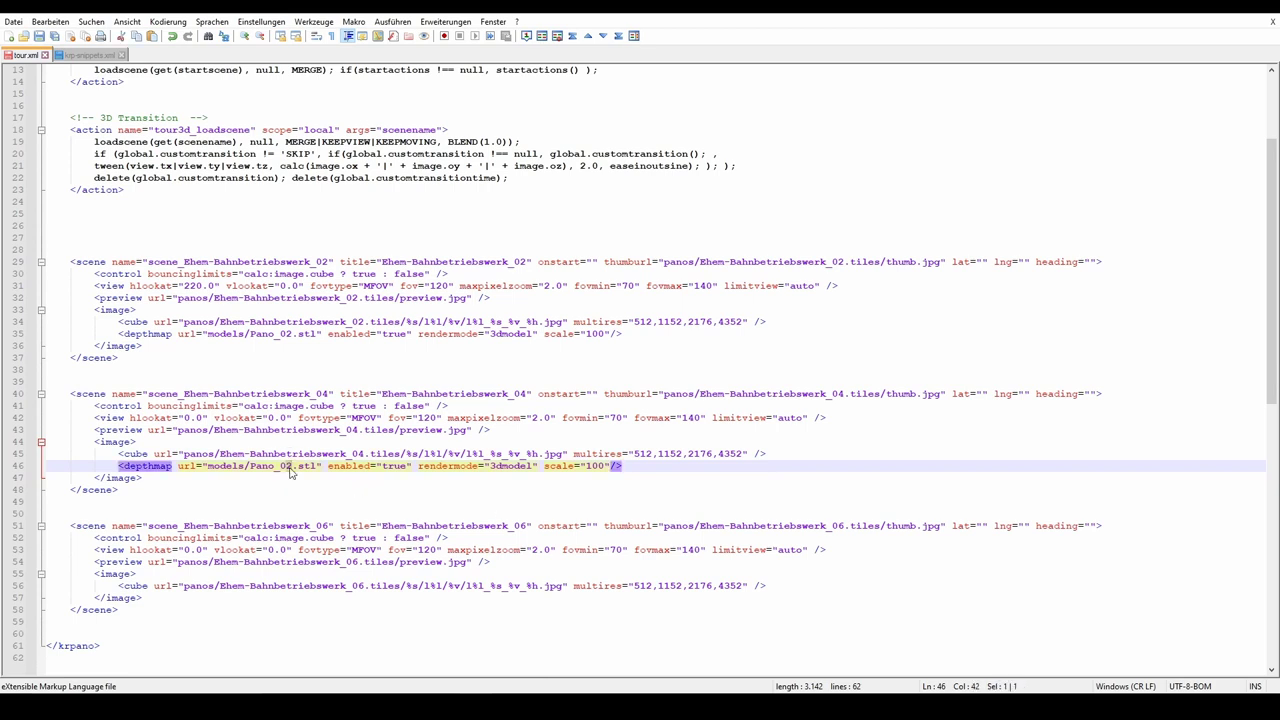
{"action": "key", "text": "BackSpace"}
{"action": "type", "text": "4"}
Add a depthmap line to scene 06 loading models/Pano_06.stl
{"action": "left_click", "coordinate": [774, 585]}
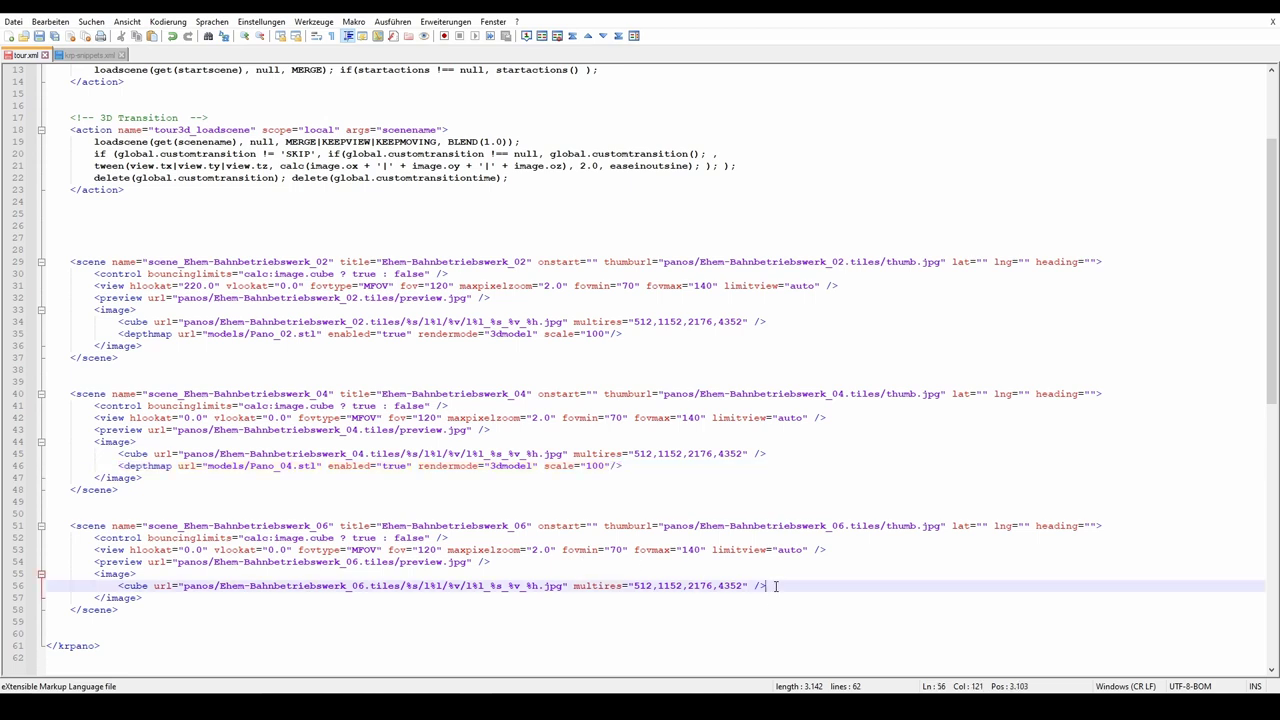
{"action": "key", "text": "Return"}
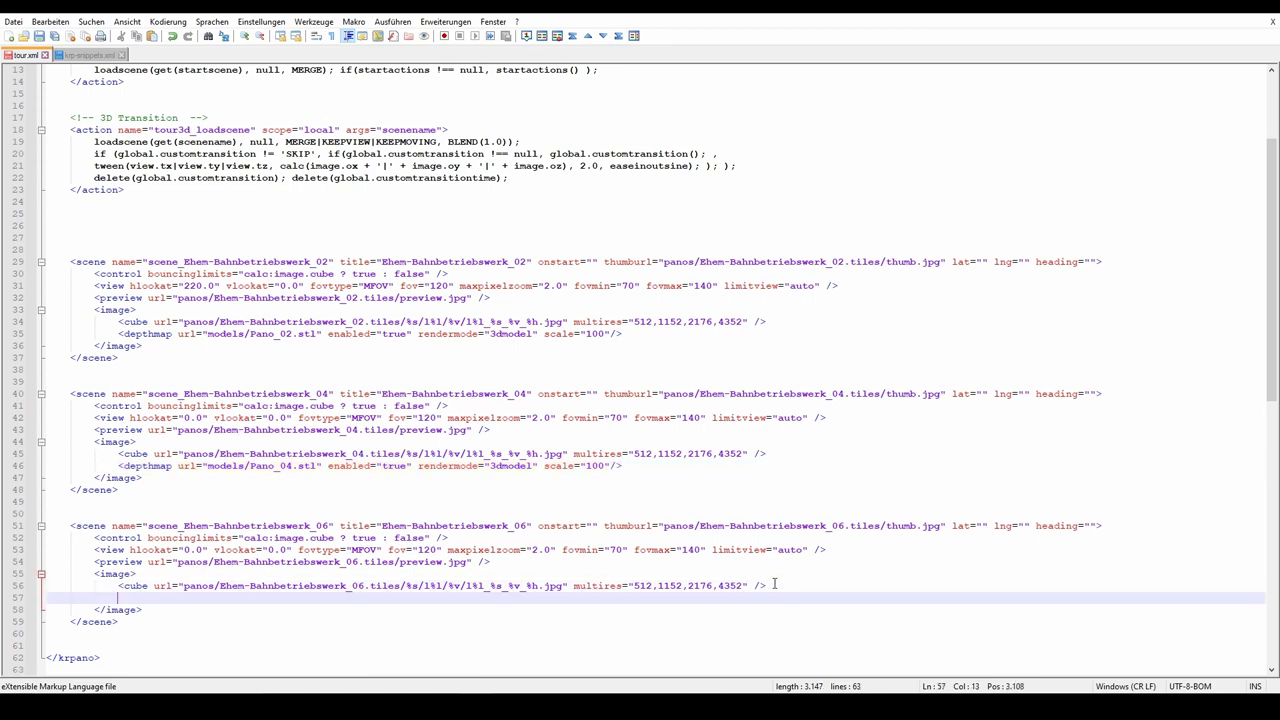
{"action": "key", "text": "ctrl+v"}
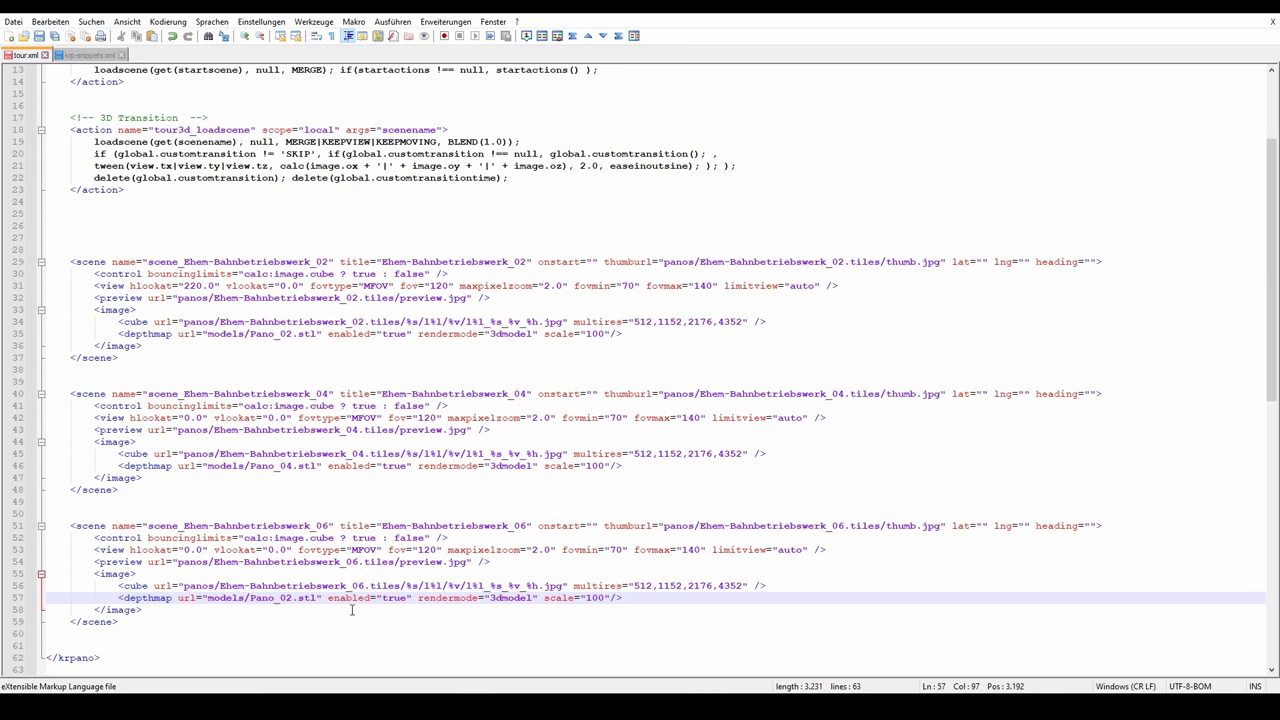
{"action": "left_click_drag", "start_coordinate": [286, 598], "coordinate": [292, 599]}
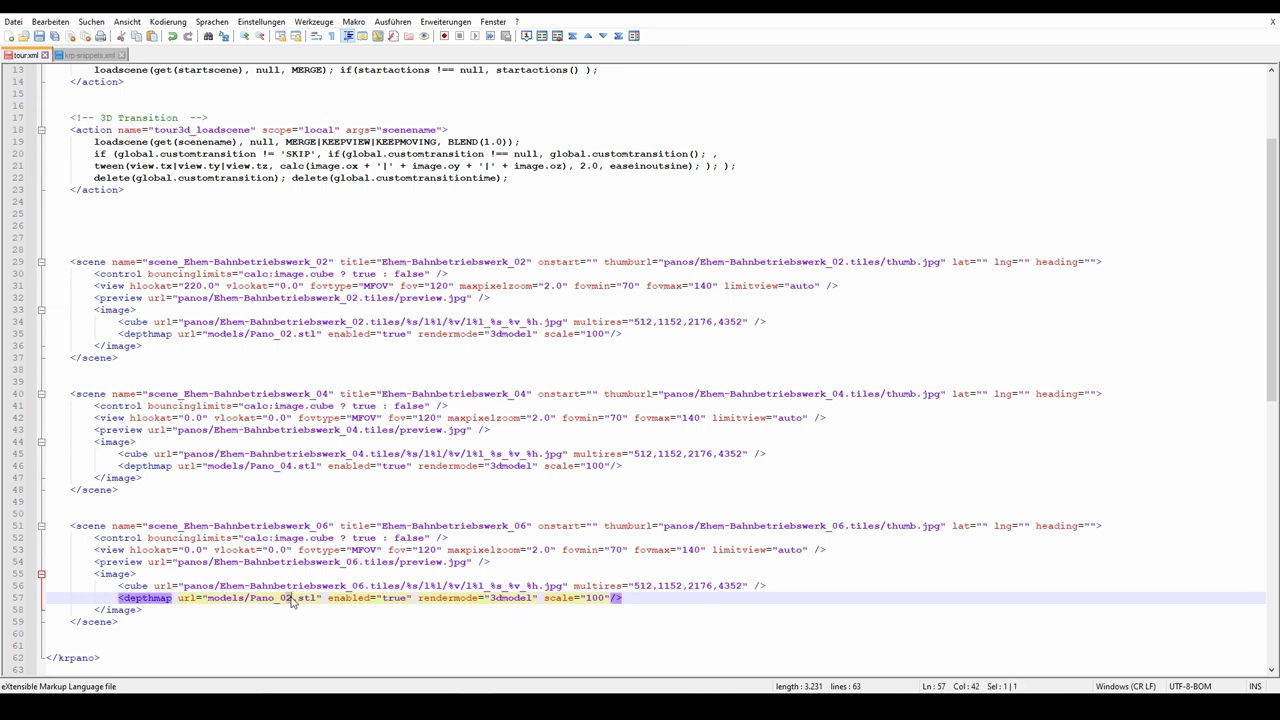
{"action": "type", "text": "6"}
{"action": "scroll", "coordinate": [385, 510], "scroll_direction": "down", "scroll_amount": 1}
{"action": "scroll", "coordinate": [385, 510], "scroll_direction": "down", "scroll_amount": 1}
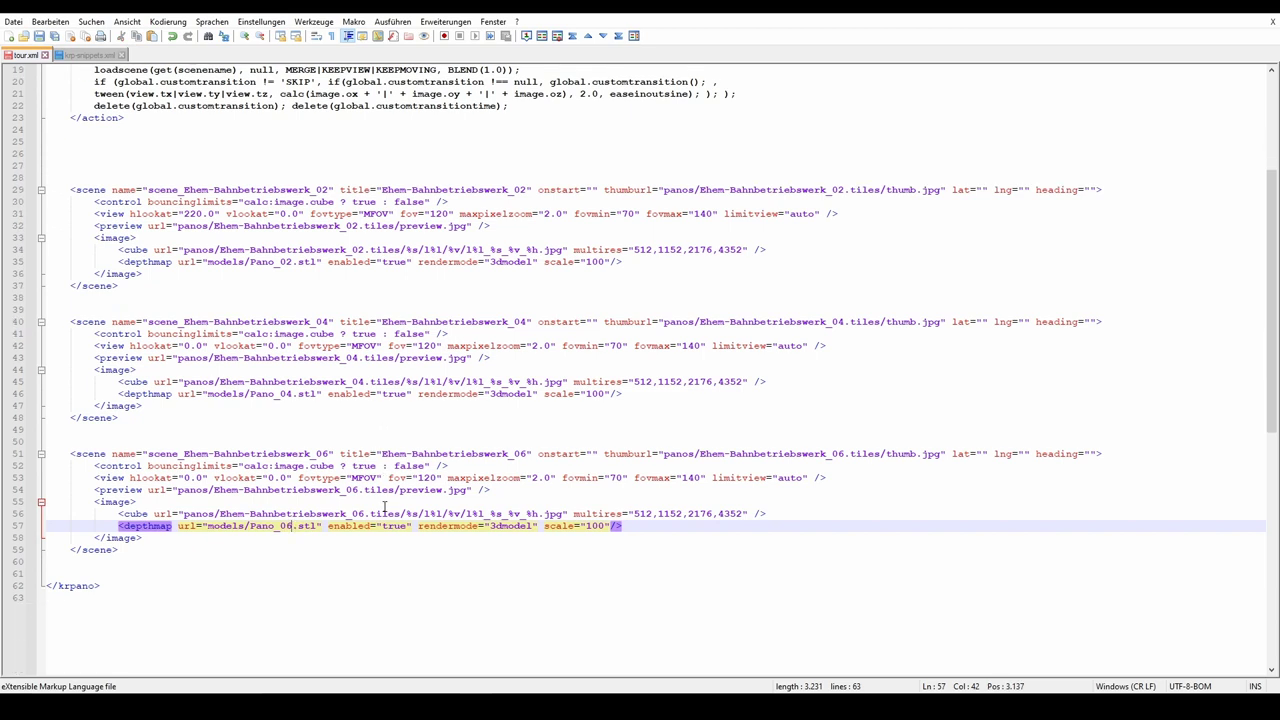
{"action": "scroll", "coordinate": [385, 508], "scroll_direction": "up", "scroll_amount": 2}
{"action": "scroll", "coordinate": [385, 508], "scroll_direction": "up", "scroll_amount": 1}
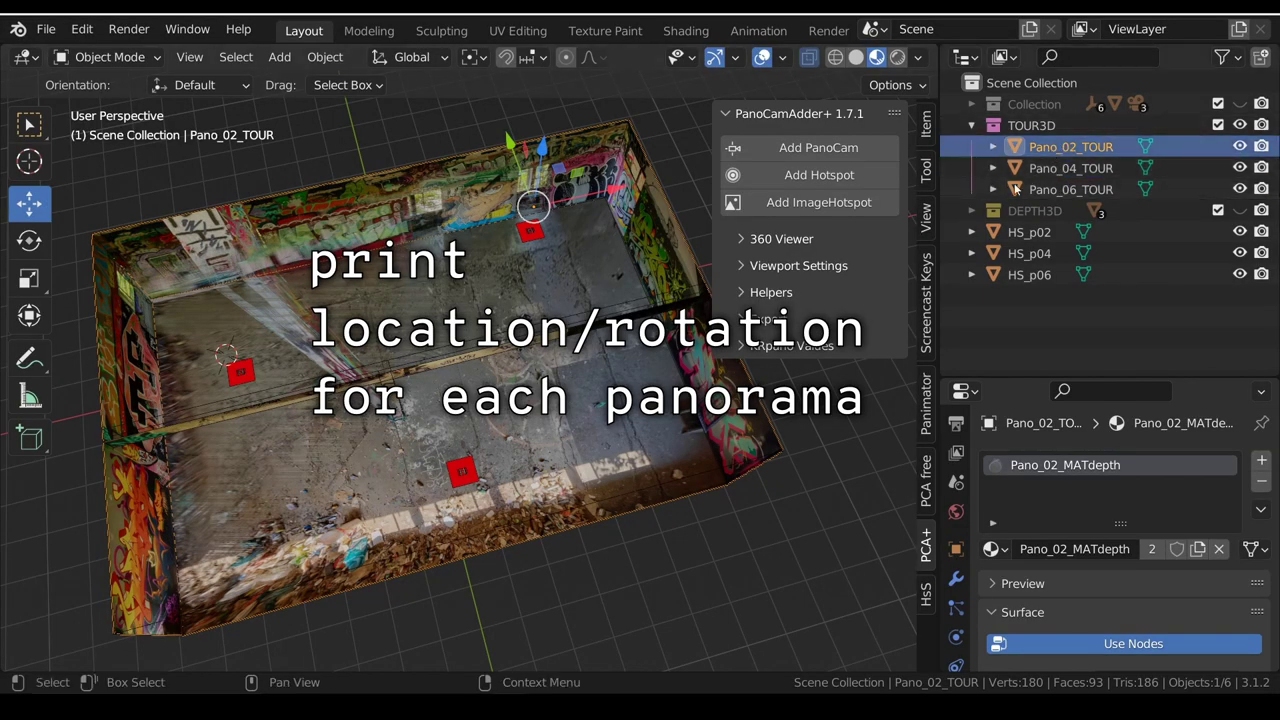
Print the KRpano values for Pano_02, Pano_04 and Pano_06 to the console
{"action": "left_click", "coordinate": [803, 345]}
{"action": "scroll", "coordinate": [803, 345], "scroll_direction": "down", "scroll_amount": 1}
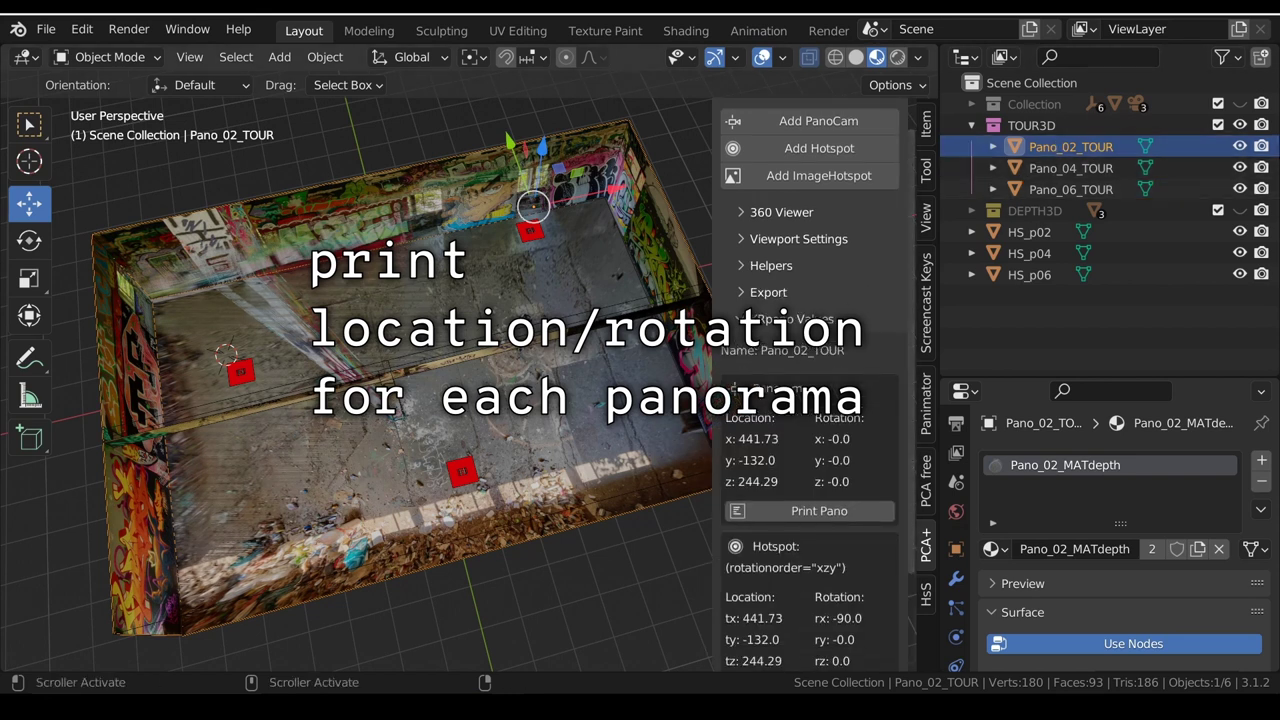
{"action": "left_click", "coordinate": [821, 514]}
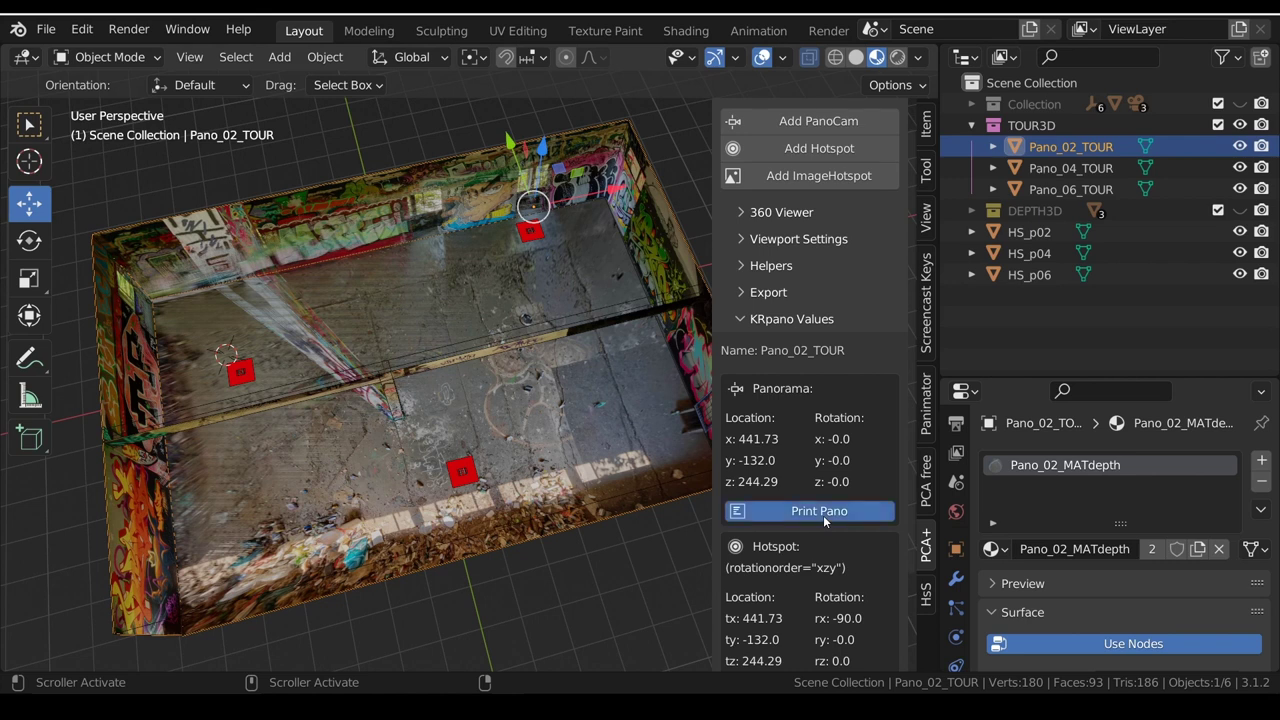
{"action": "left_click", "coordinate": [1075, 170]}
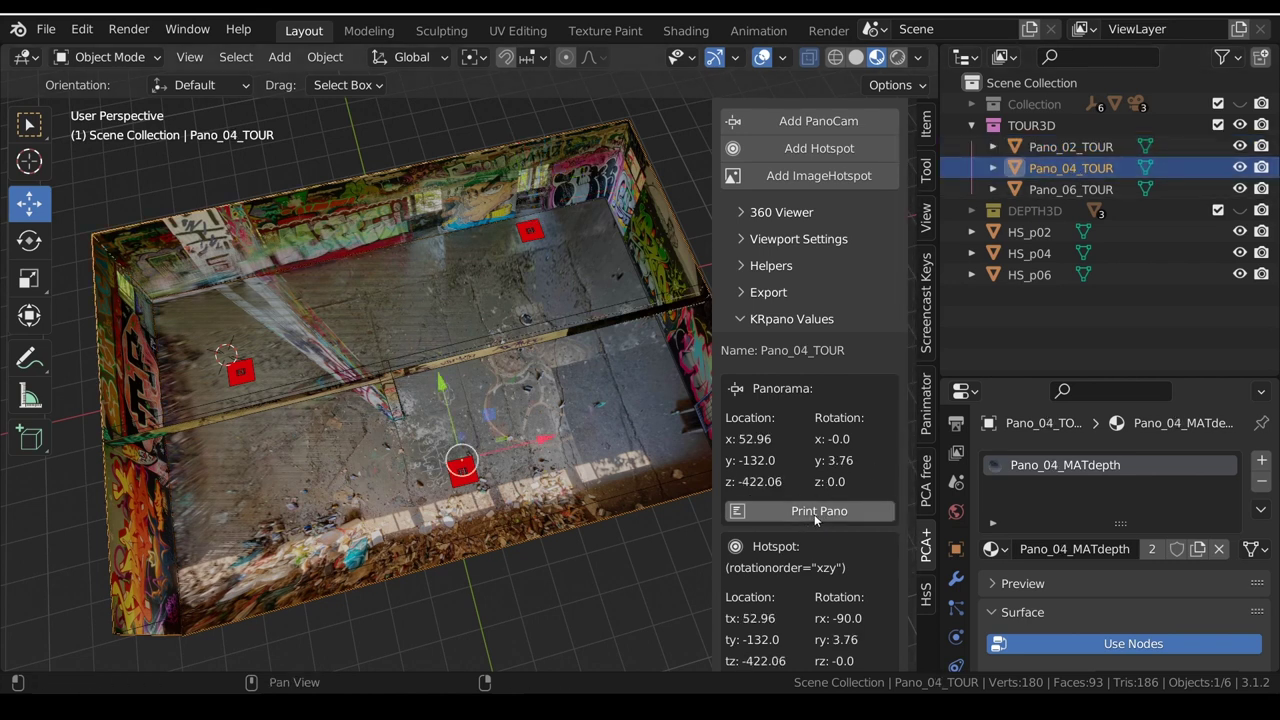
{"action": "left_click", "coordinate": [814, 514]}
{"action": "left_click", "coordinate": [1062, 189]}
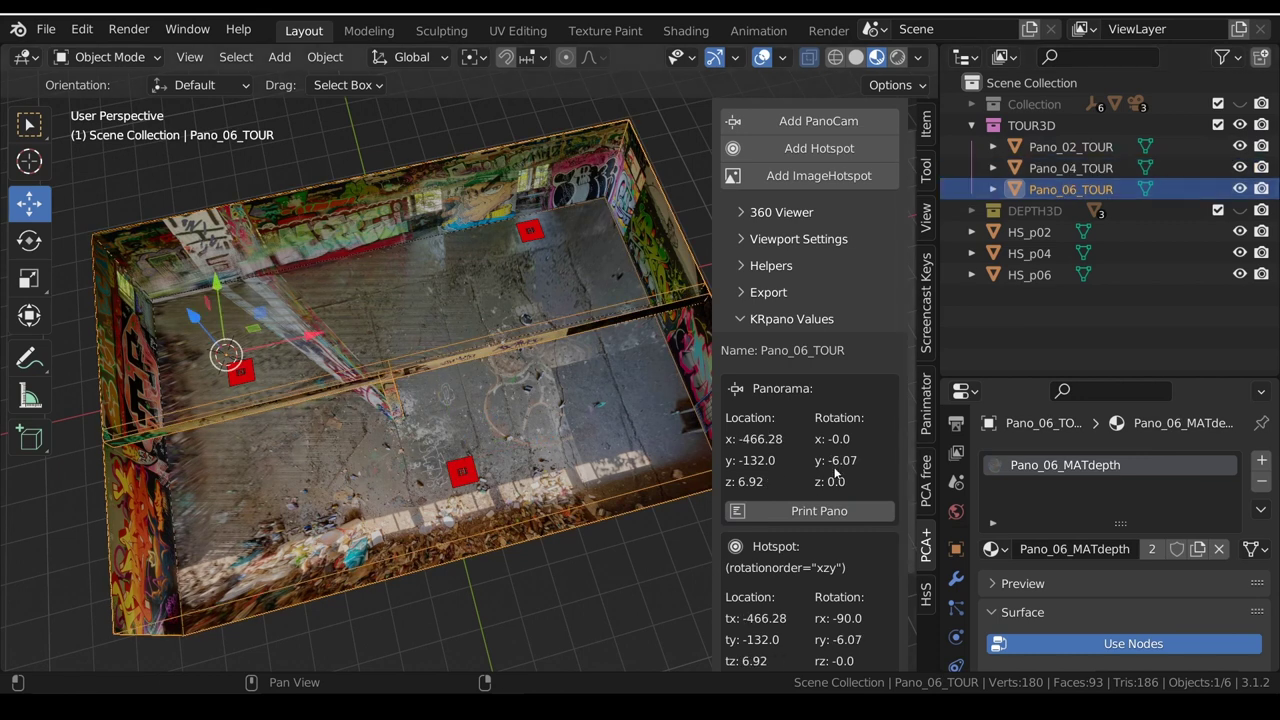
Show the system console and copy the three printed style lines
{"action": "left_click", "coordinate": [187, 29]}
{"action": "left_click", "coordinate": [262, 272]}
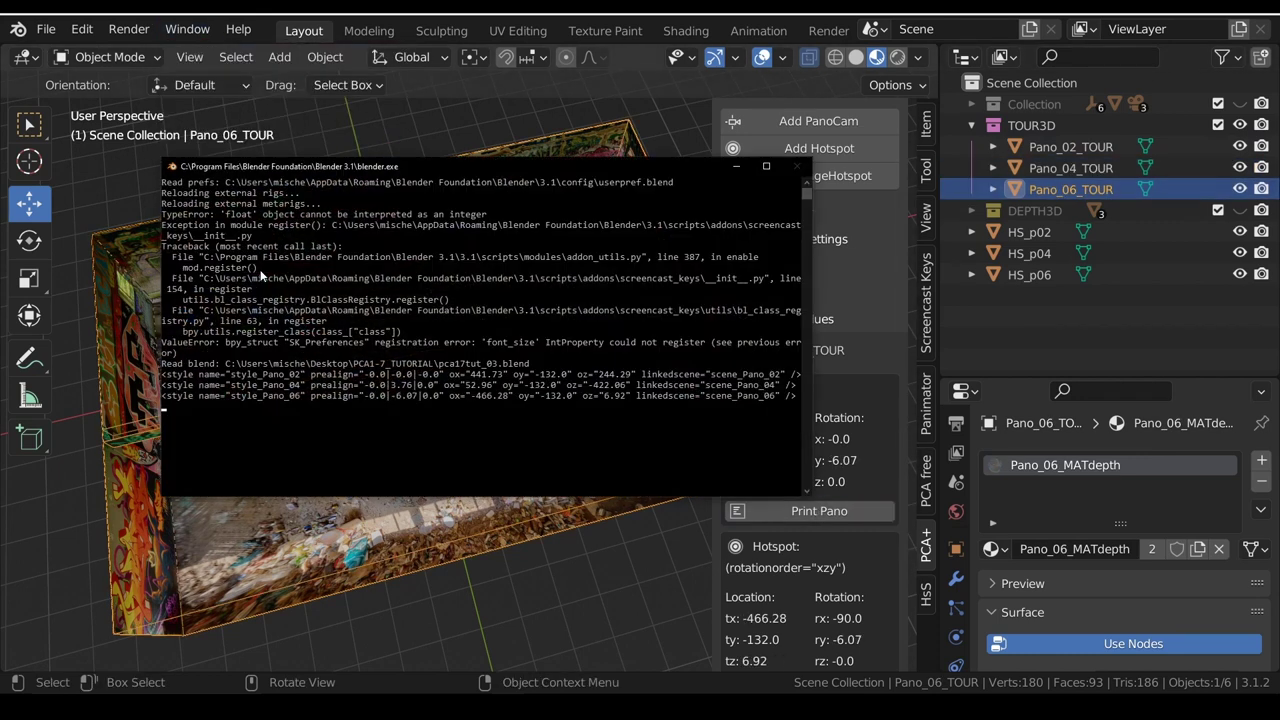
{"action": "left_click_drag", "start_coordinate": [181, 413], "coordinate": [161, 374]}
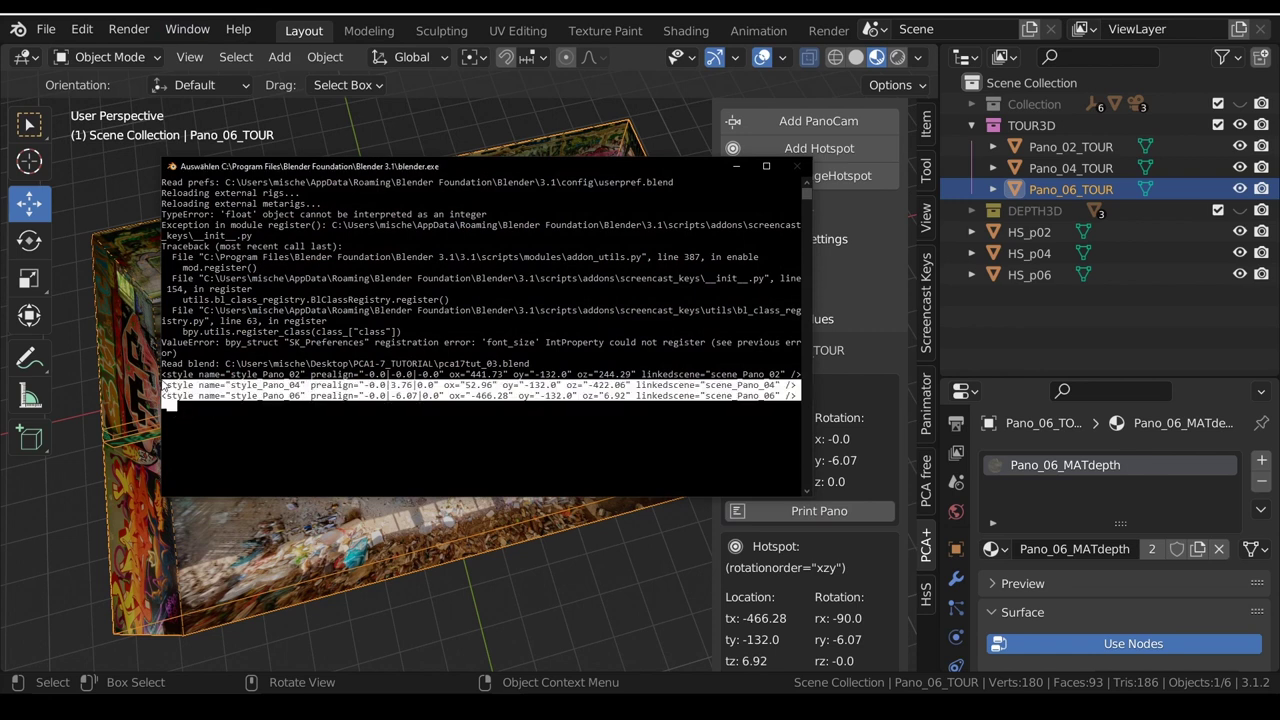
{"action": "key", "text": "ctrl+c"}
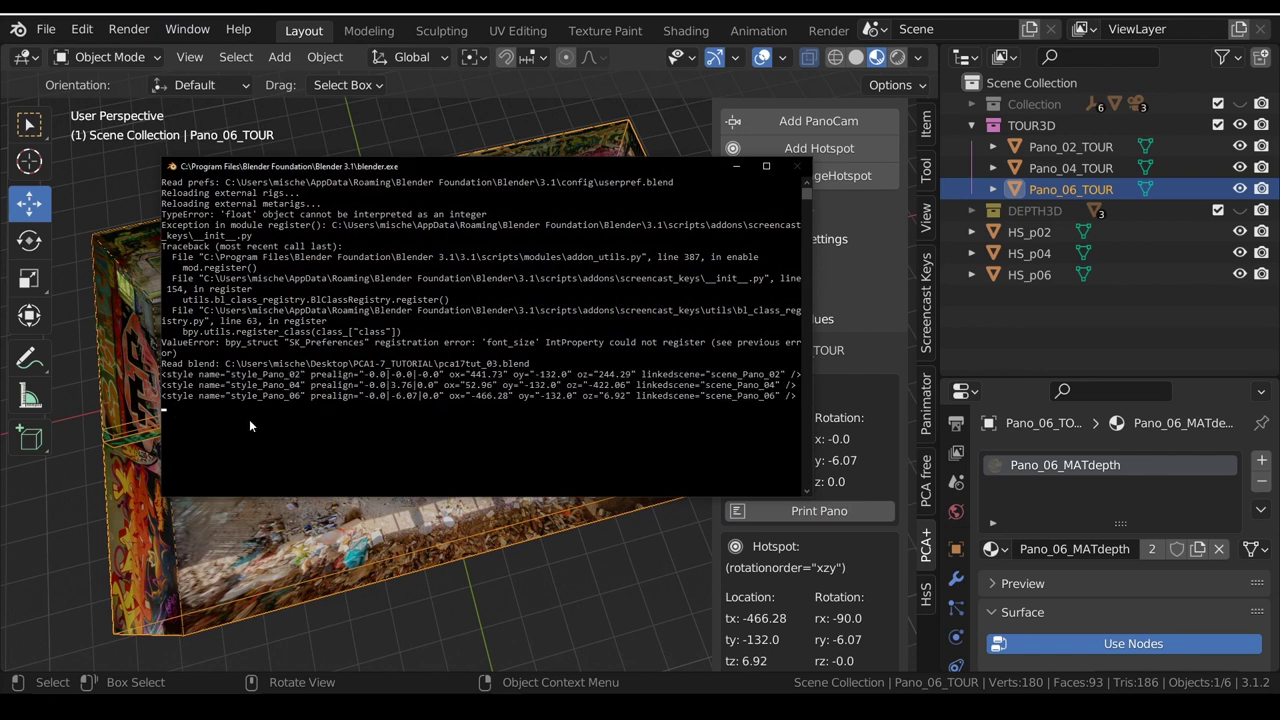
Paste the three style lines onto empty line 26 of tour.xml and indent the last two to match
{"action": "key", "text": "alt+Tab"}
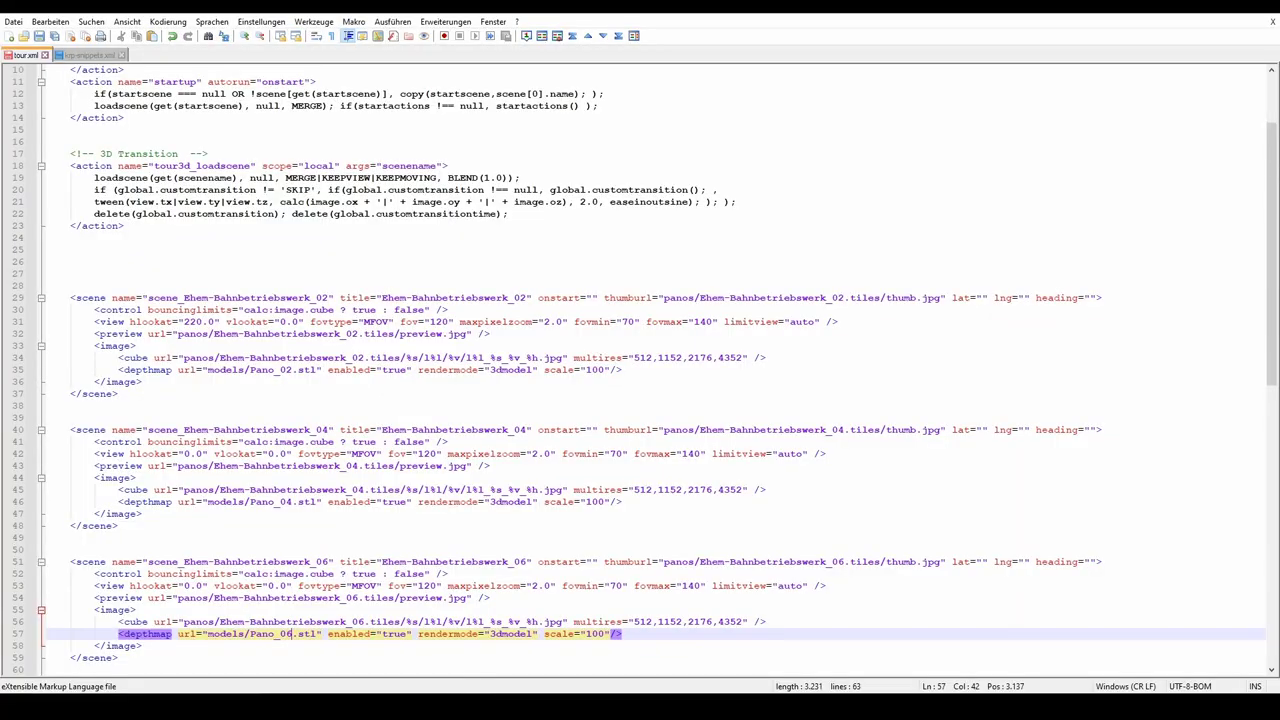
{"action": "left_click", "coordinate": [84, 258]}
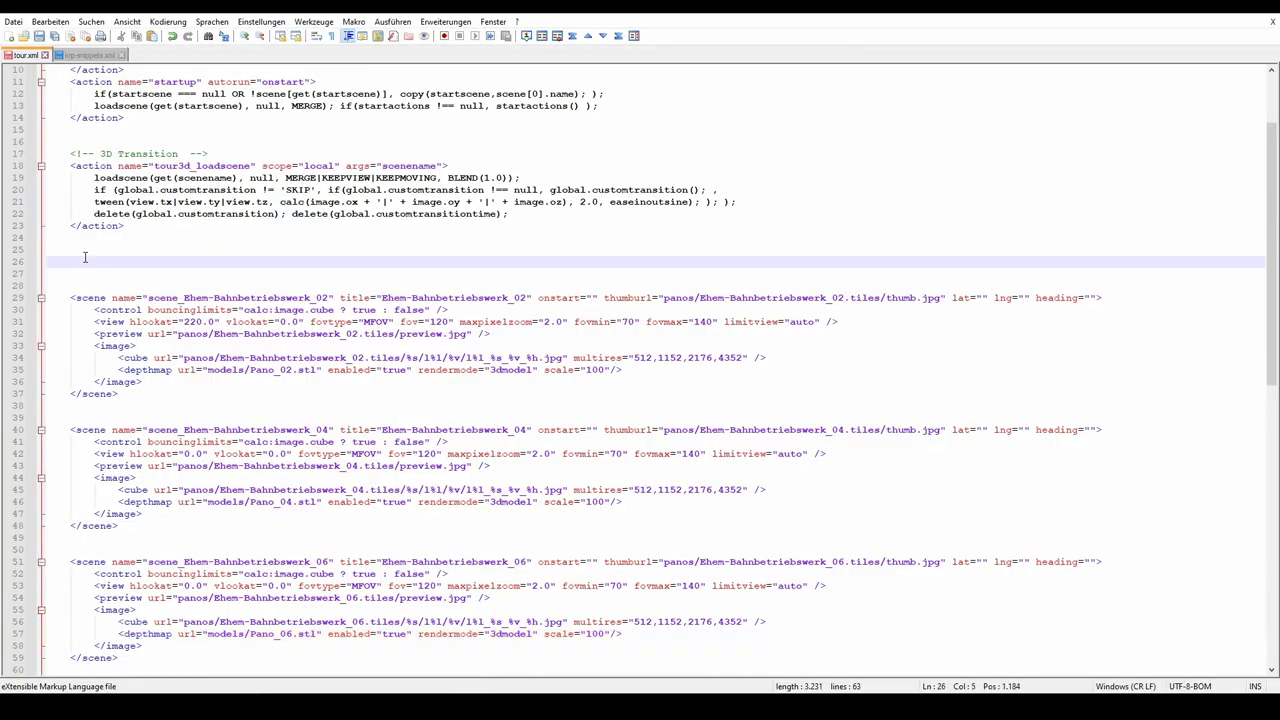
{"action": "key", "text": "ctrl+v"}
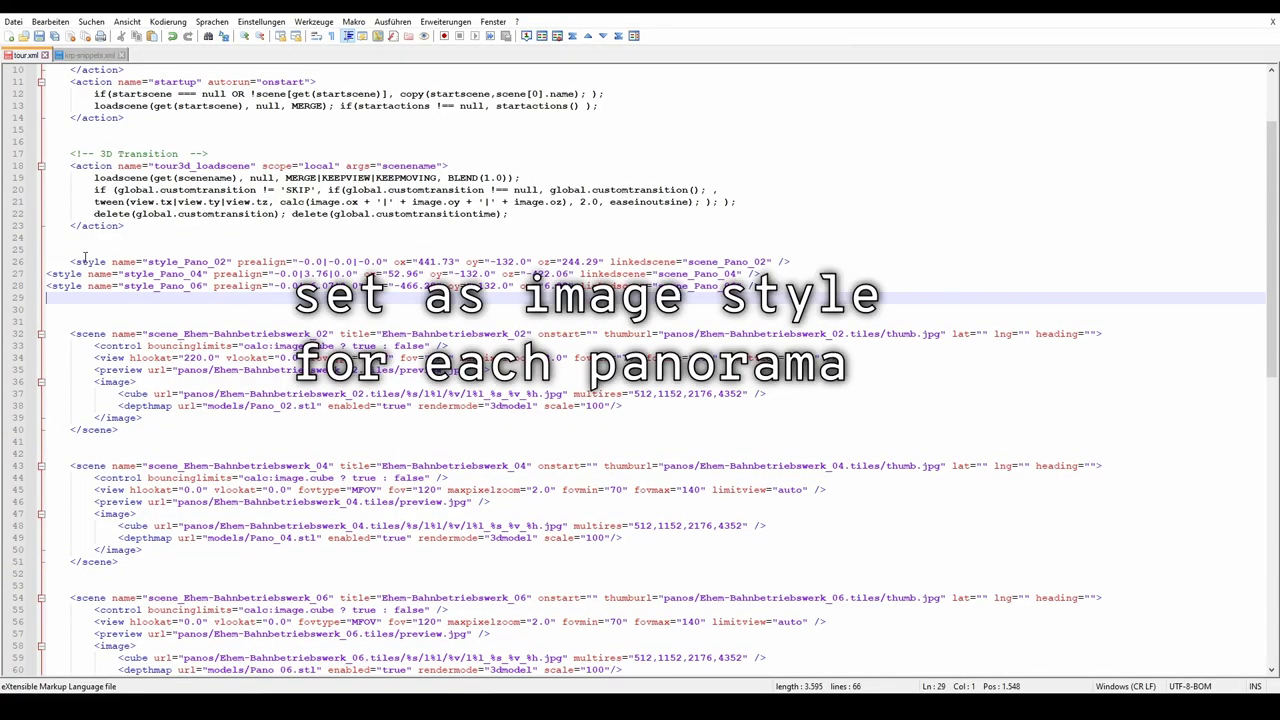
{"action": "left_click_drag", "start_coordinate": [47, 273], "coordinate": [765, 286]}
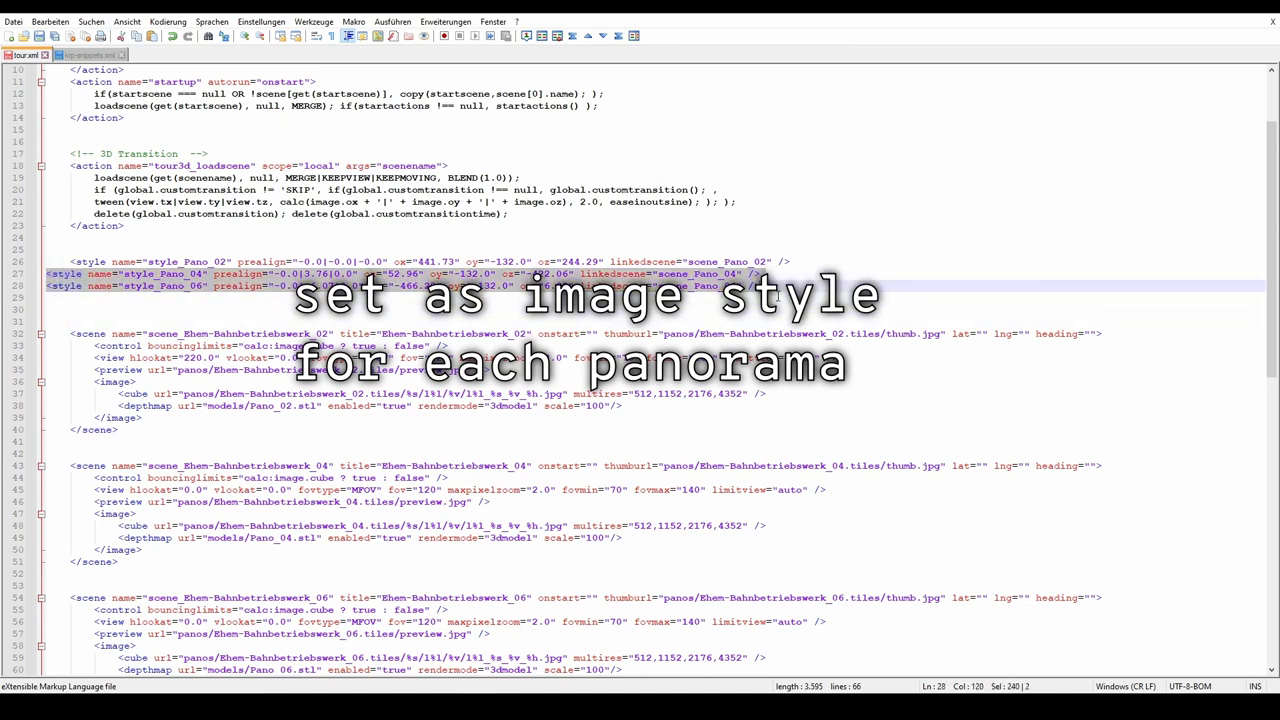
{"action": "key", "text": "Tab"}
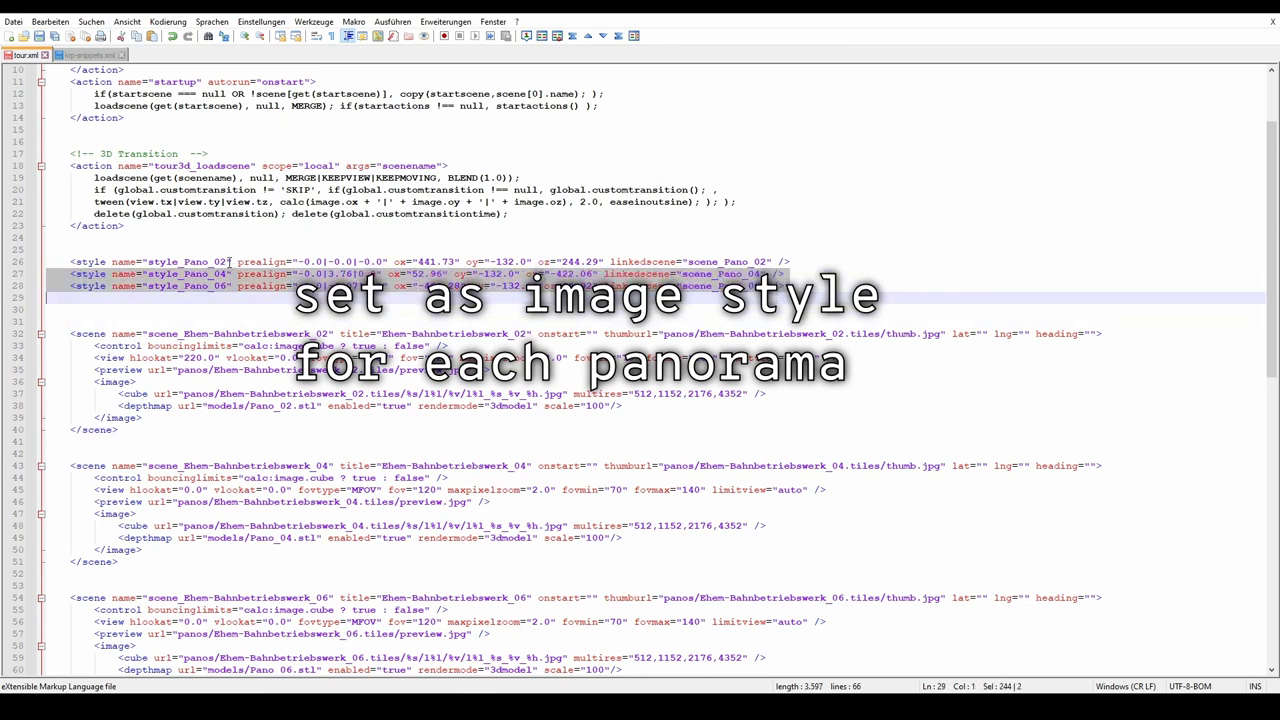
{"action": "left_click_drag", "start_coordinate": [229, 262], "coordinate": [148, 262]}
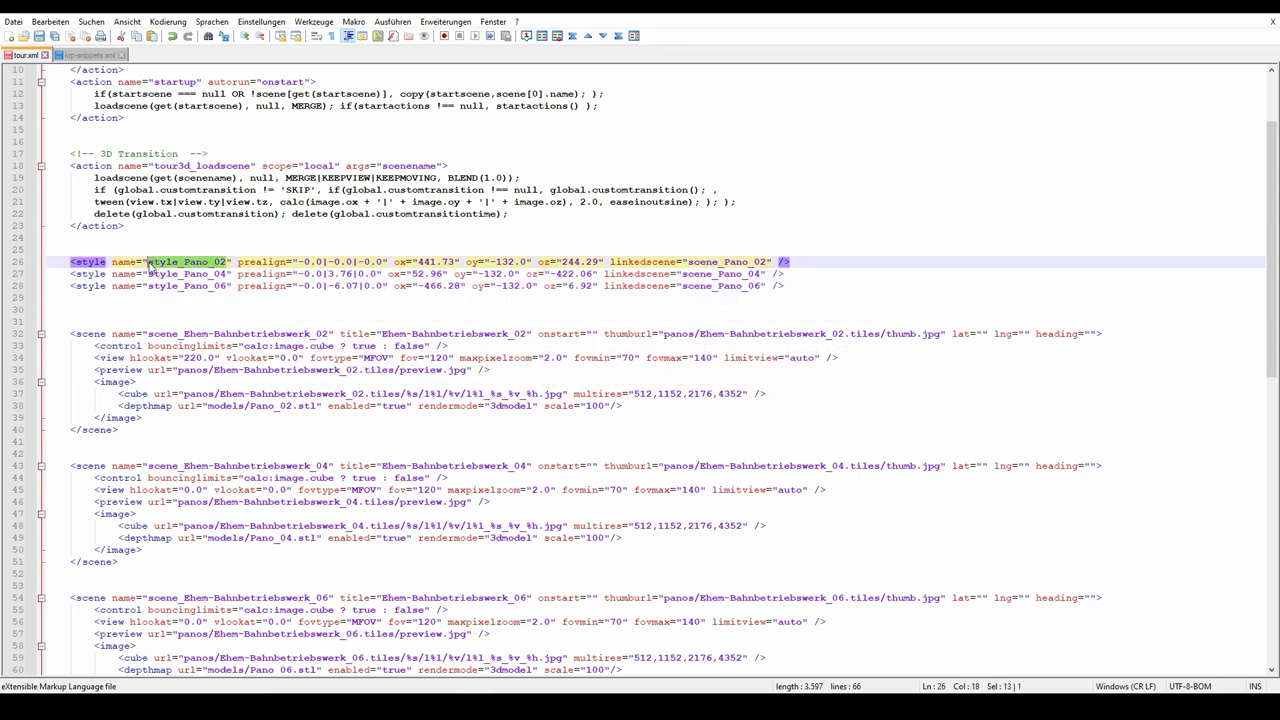
Add style="style_Pano_02" to the first scene's image tag and copy the attribute
{"action": "left_click", "coordinate": [131, 378]}
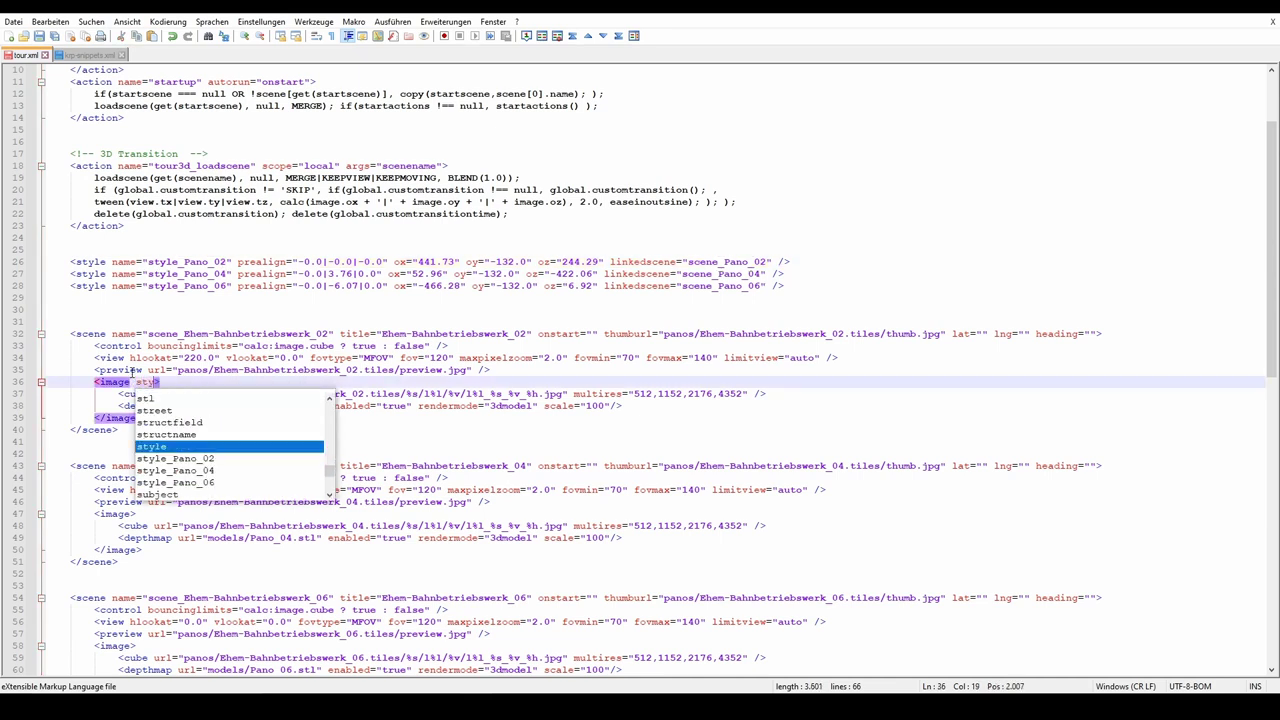
{"action": "type", "text": "style=\"\""}
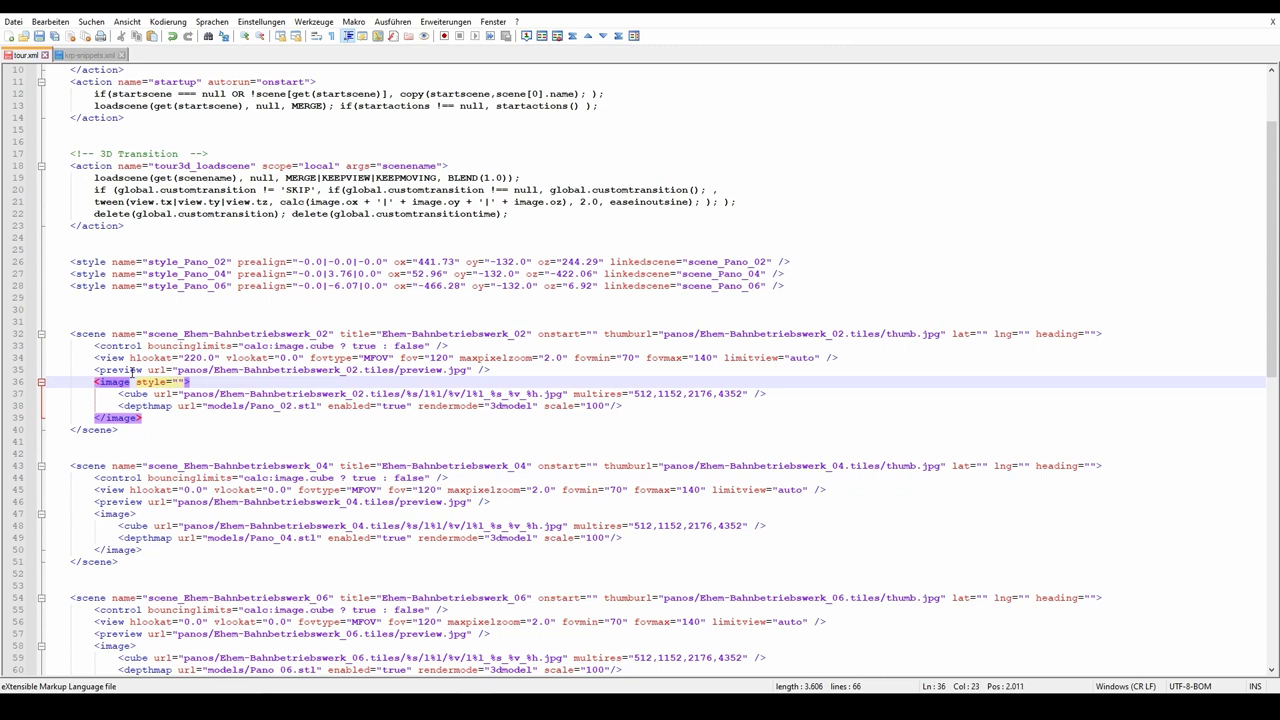
{"action": "key", "text": "ctrl+v"}
{"action": "left_click_drag", "start_coordinate": [264, 382], "coordinate": [137, 385]}
{"action": "key", "text": "ctrl+c"}
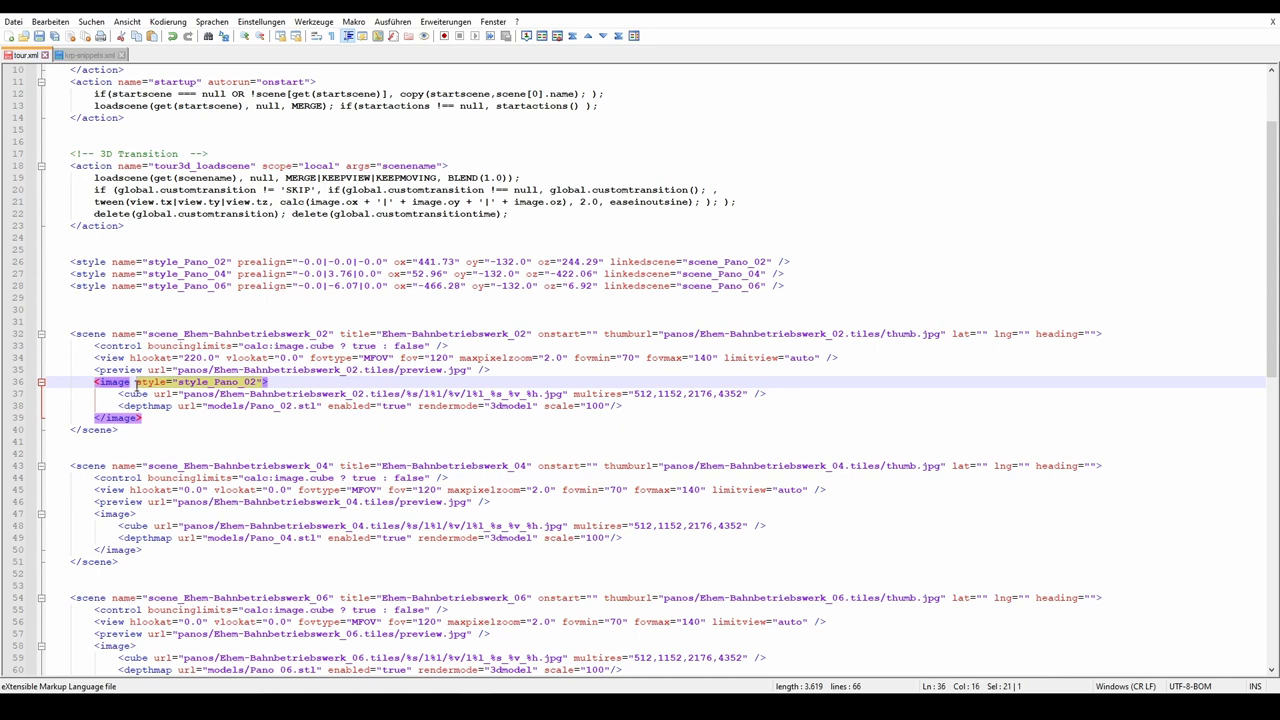
{"action": "scroll", "coordinate": [141, 385], "scroll_direction": "down", "scroll_amount": 1}
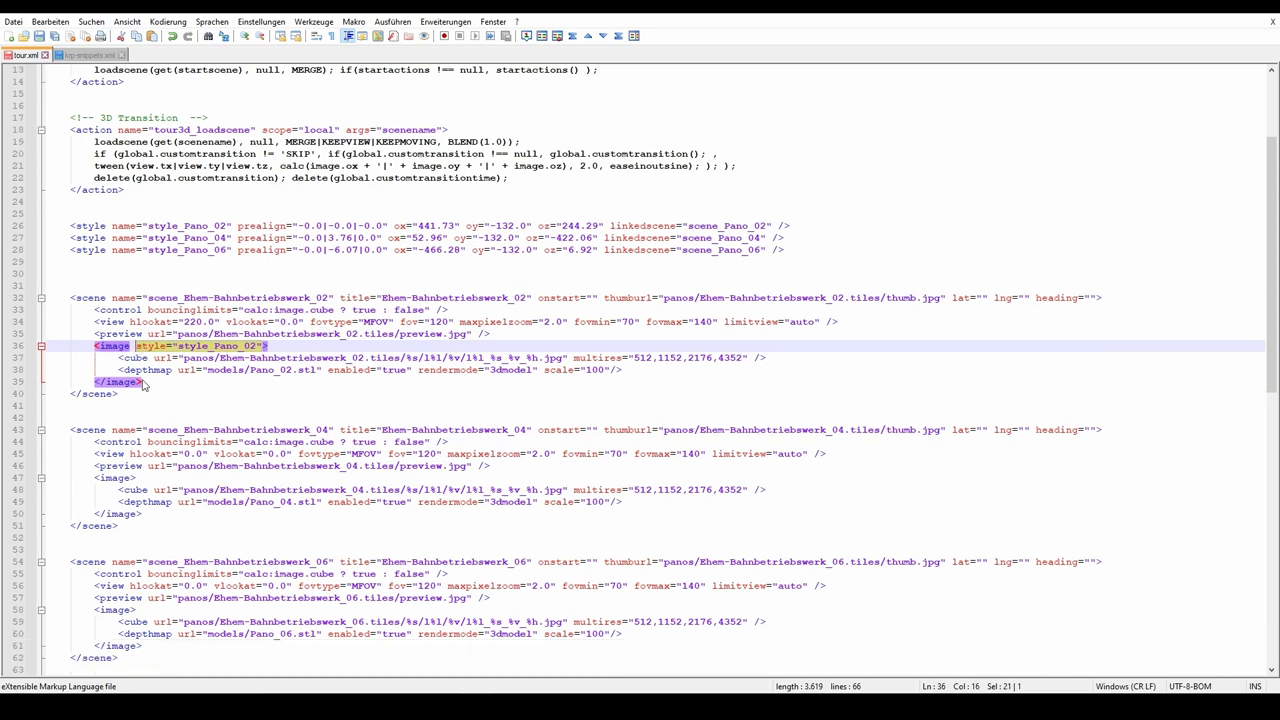
{"action": "scroll", "coordinate": [143, 385], "scroll_direction": "down", "scroll_amount": 1}
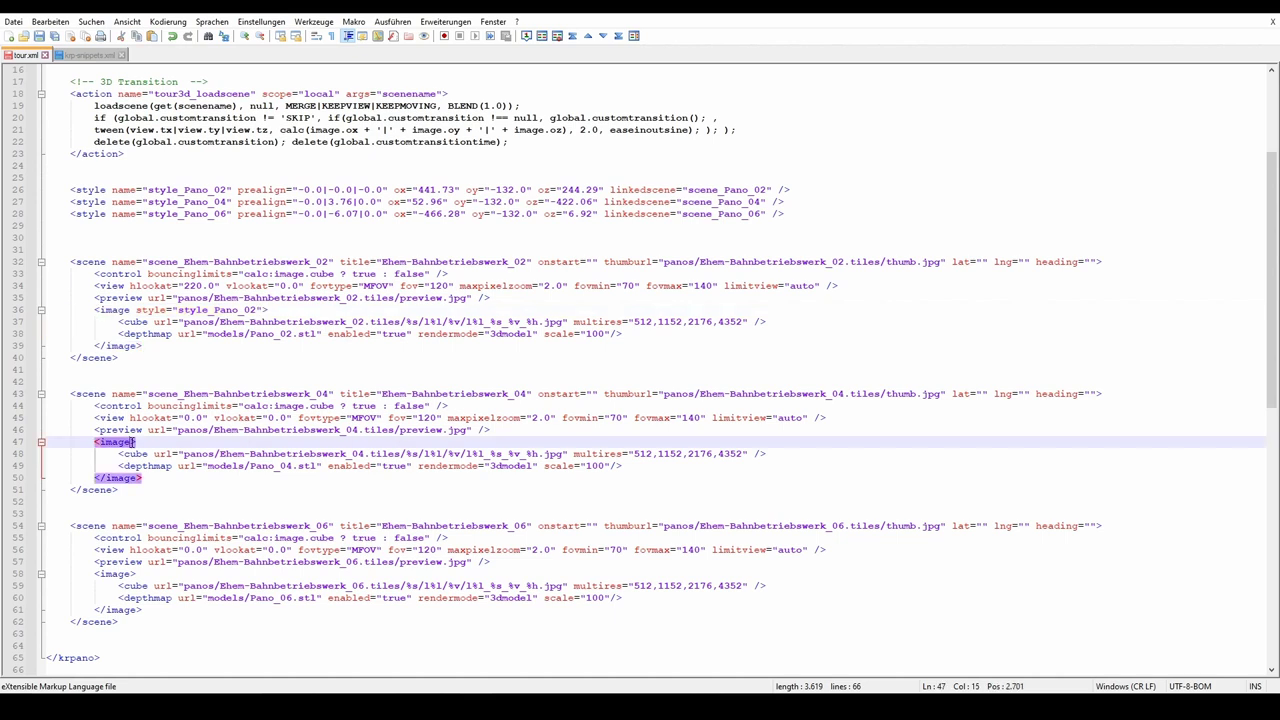
Give the second scene's image tag style="style_Pano_04"
{"action": "left_click", "coordinate": [133, 442]}
{"action": "key", "text": "ctrl+v"}
{"action": "key", "text": "shift+Left"}
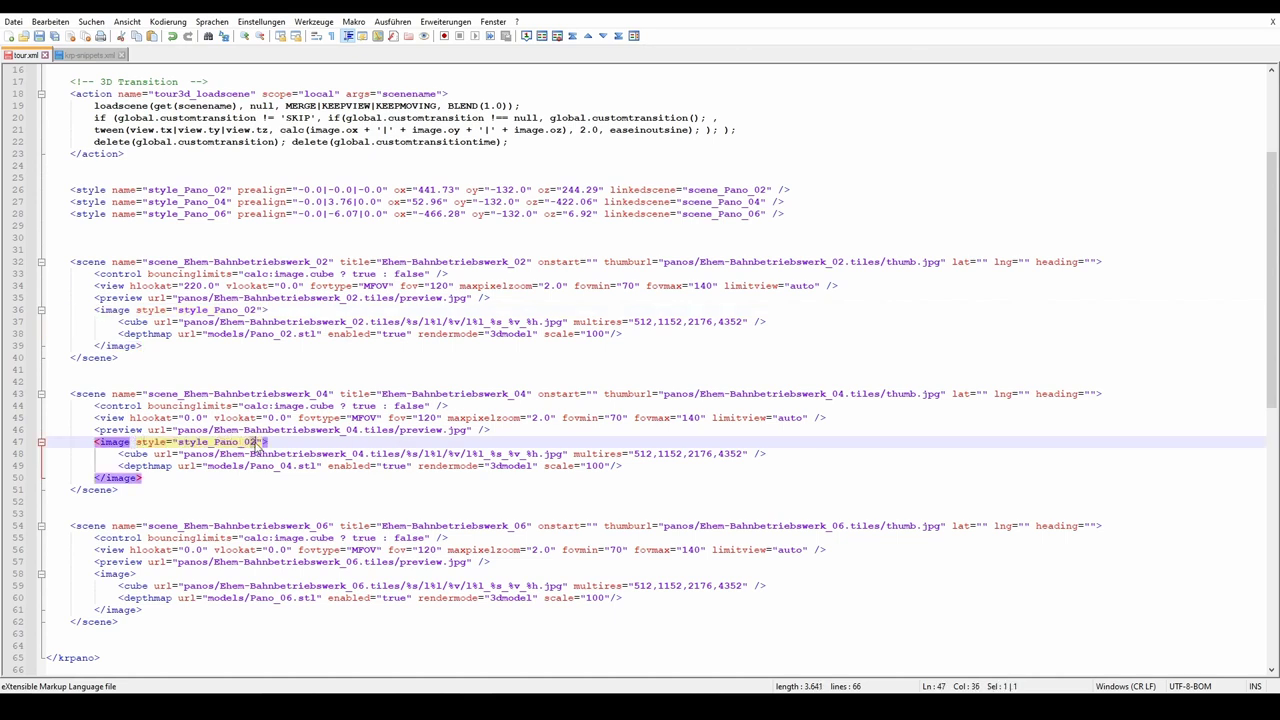
{"action": "type", "text": "4"}
Give the third scene's image tag style="style_Pano_06"
{"action": "left_click", "coordinate": [134, 574]}
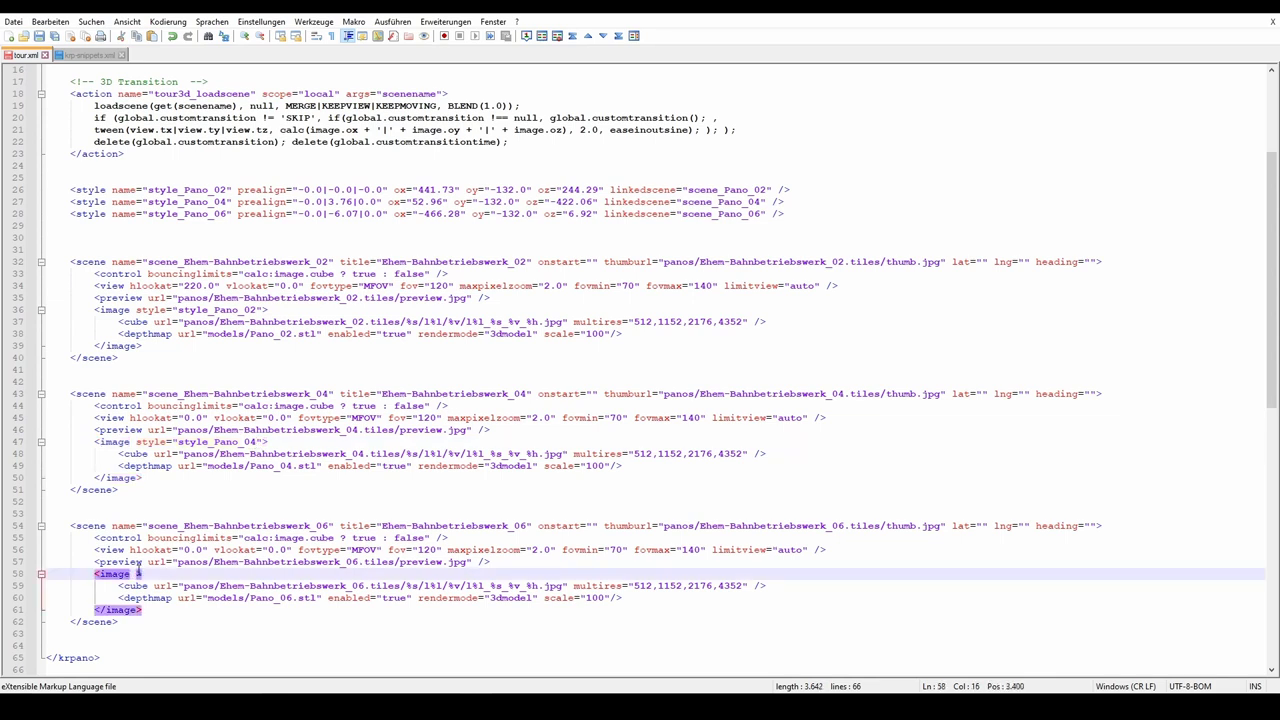
{"action": "key", "text": "ctrl+v"}
{"action": "left_click_drag", "start_coordinate": [258, 574], "coordinate": [251, 574]}
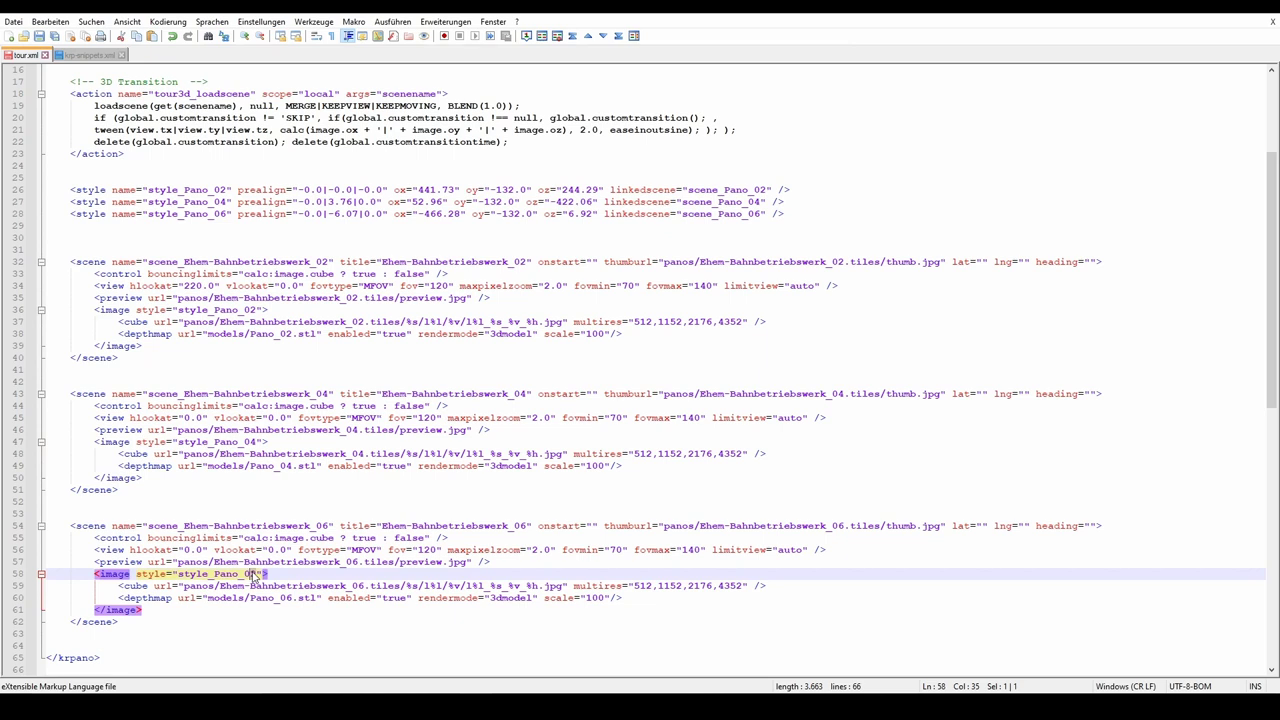
{"action": "type", "text": "6"}
{"action": "key", "text": "BackSpace"}
{"action": "type", "text": "6"}
{"action": "scroll", "coordinate": [370, 537], "scroll_direction": "down", "scroll_amount": 1}
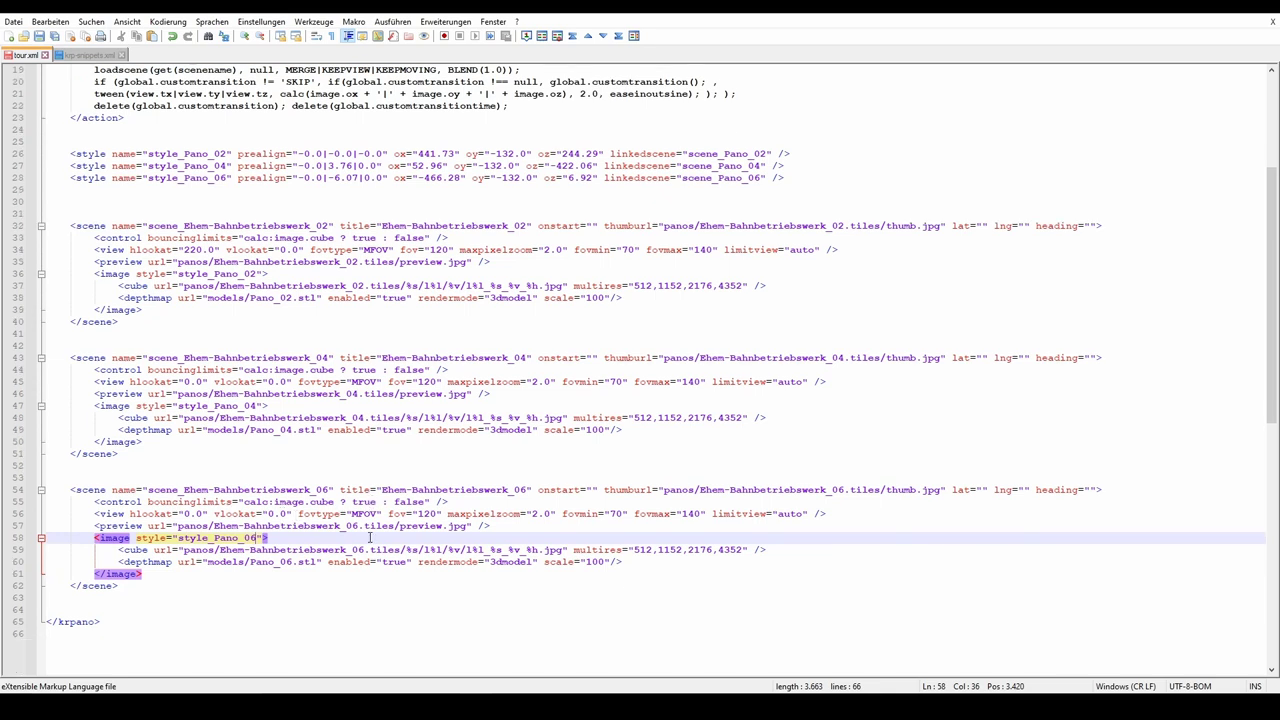
{"action": "scroll", "coordinate": [370, 537], "scroll_direction": "up", "scroll_amount": 2}
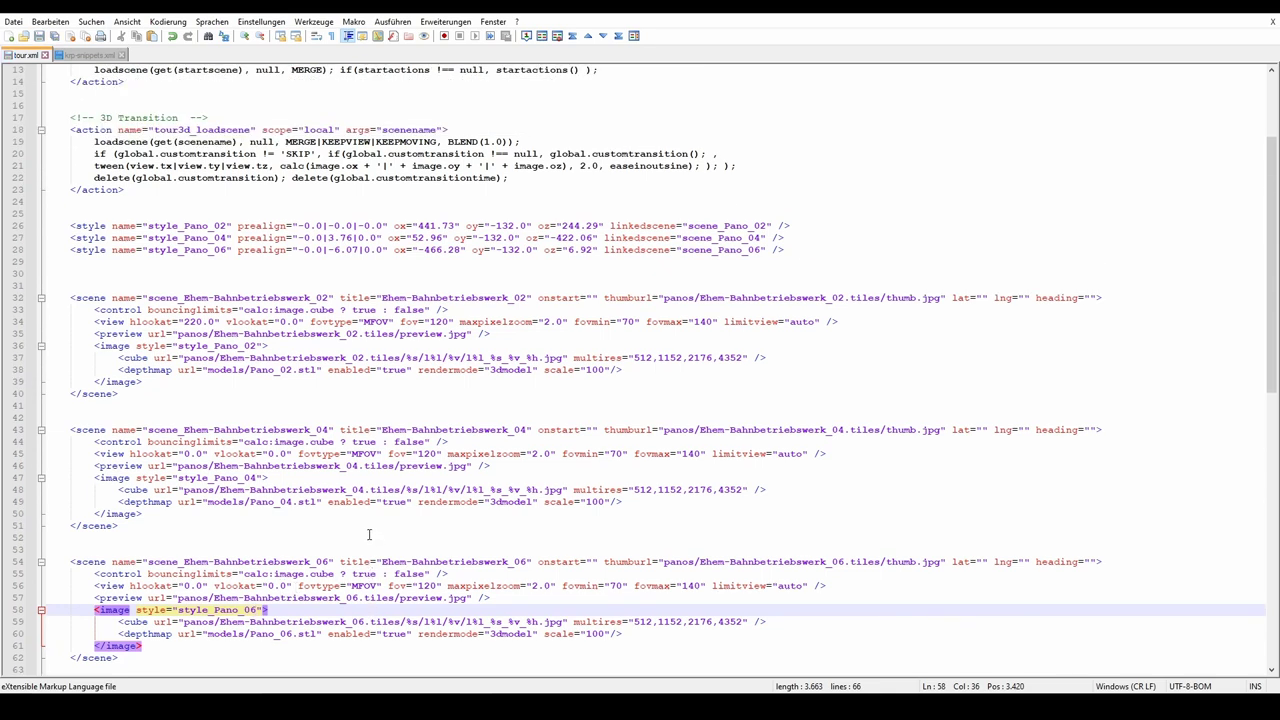
{"action": "scroll", "coordinate": [369, 527], "scroll_direction": "up", "scroll_amount": 1}
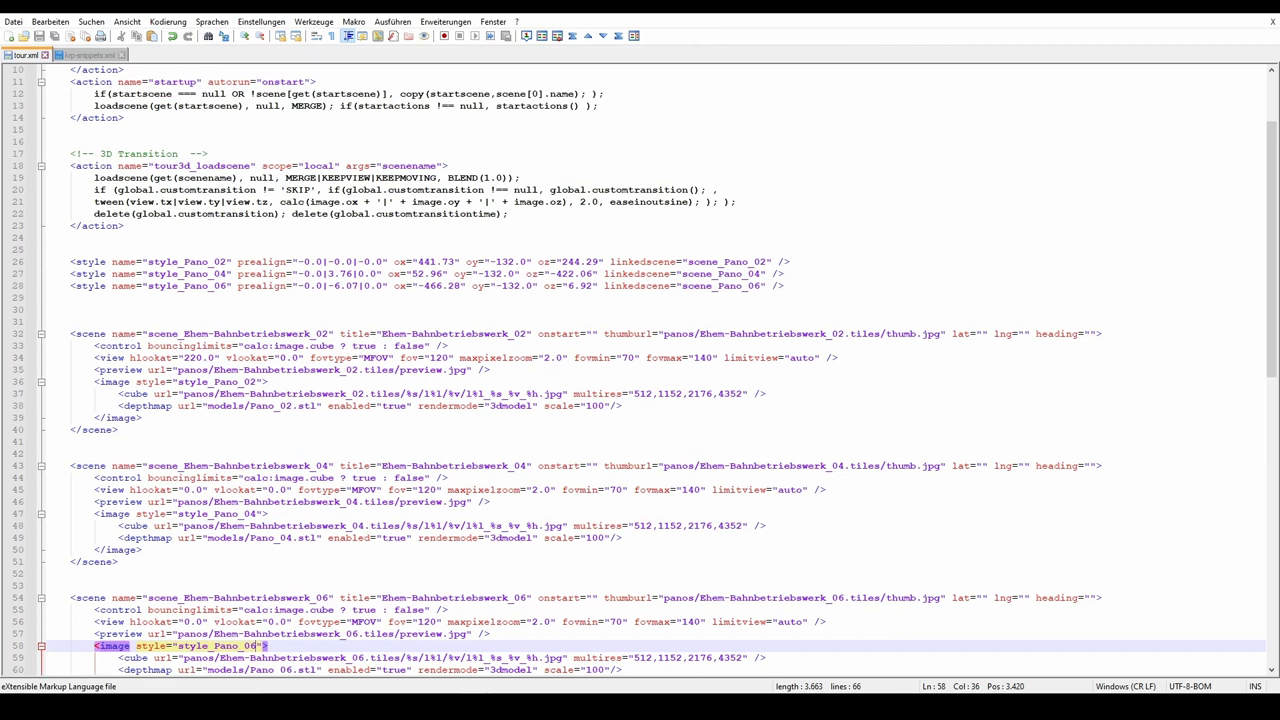
Print the hotspot code for HS_p02, HS_p04 and HS_p06 to the console in Blender
{"action": "left_click", "coordinate": [466, 665]}
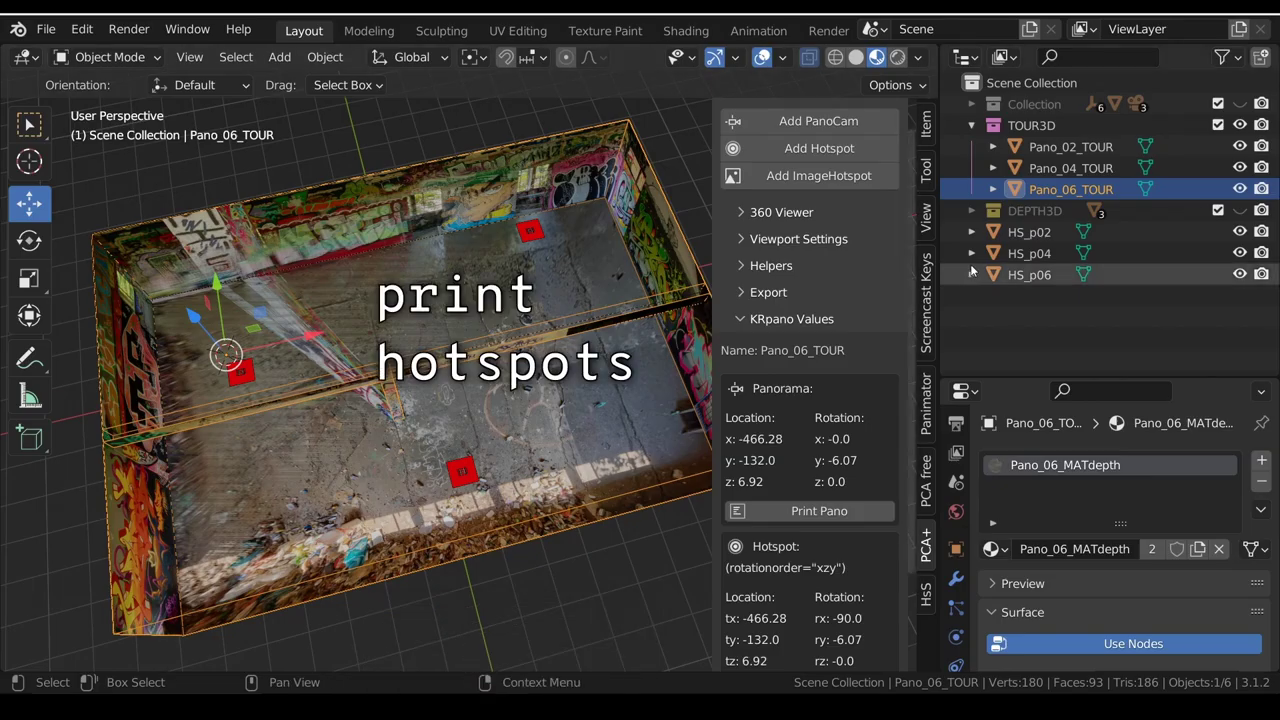
{"action": "left_click", "coordinate": [1023, 232]}
{"action": "scroll", "coordinate": [832, 410], "scroll_direction": "down", "scroll_amount": 3}
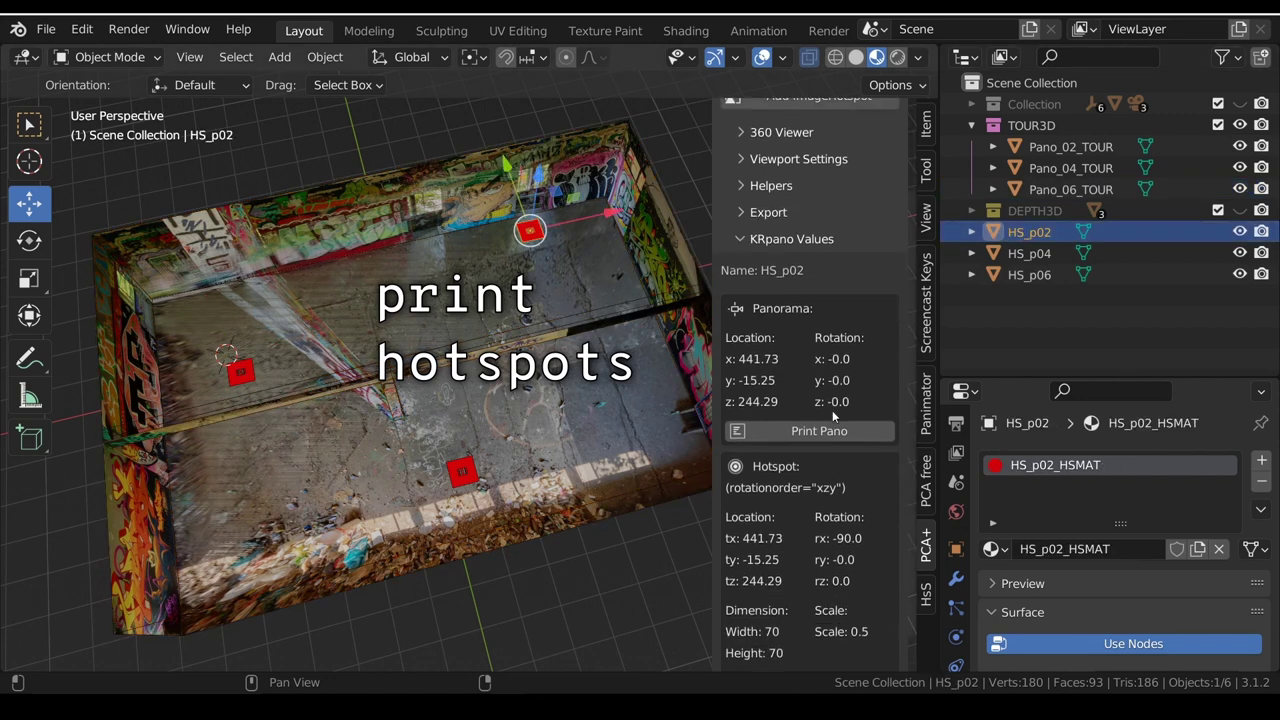
{"action": "left_click", "coordinate": [816, 648]}
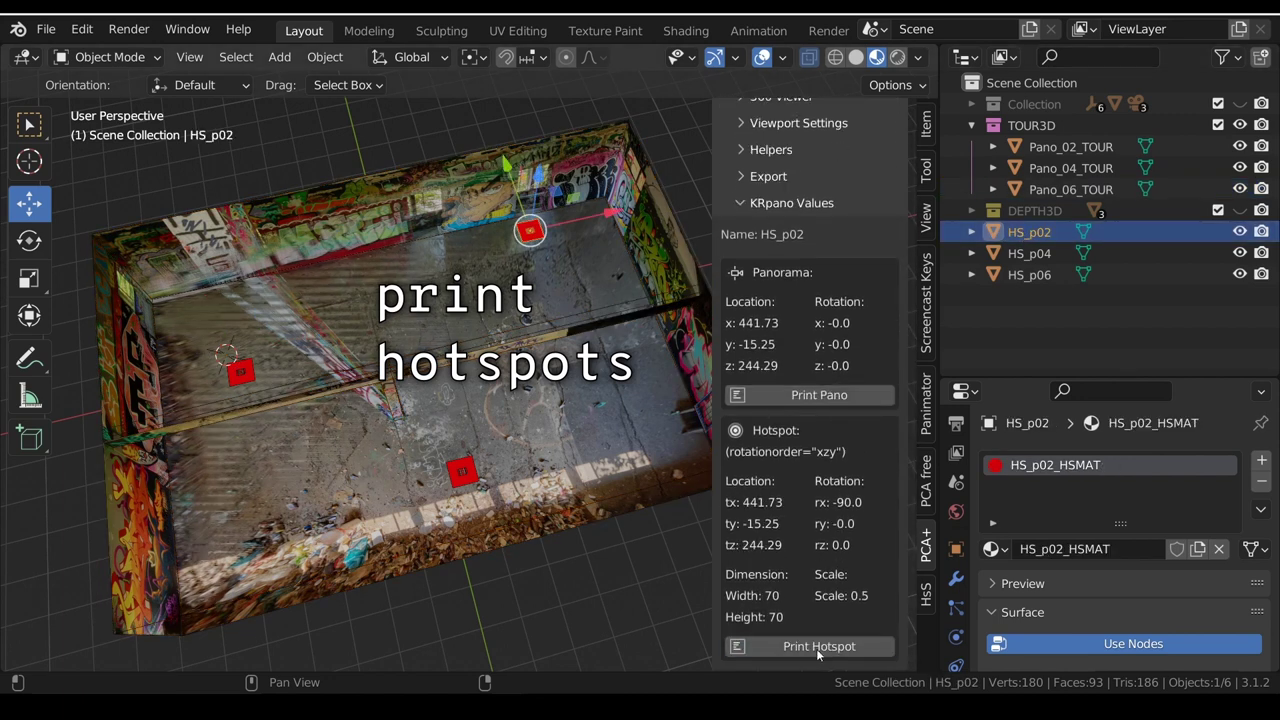
{"action": "left_click", "coordinate": [1035, 256]}
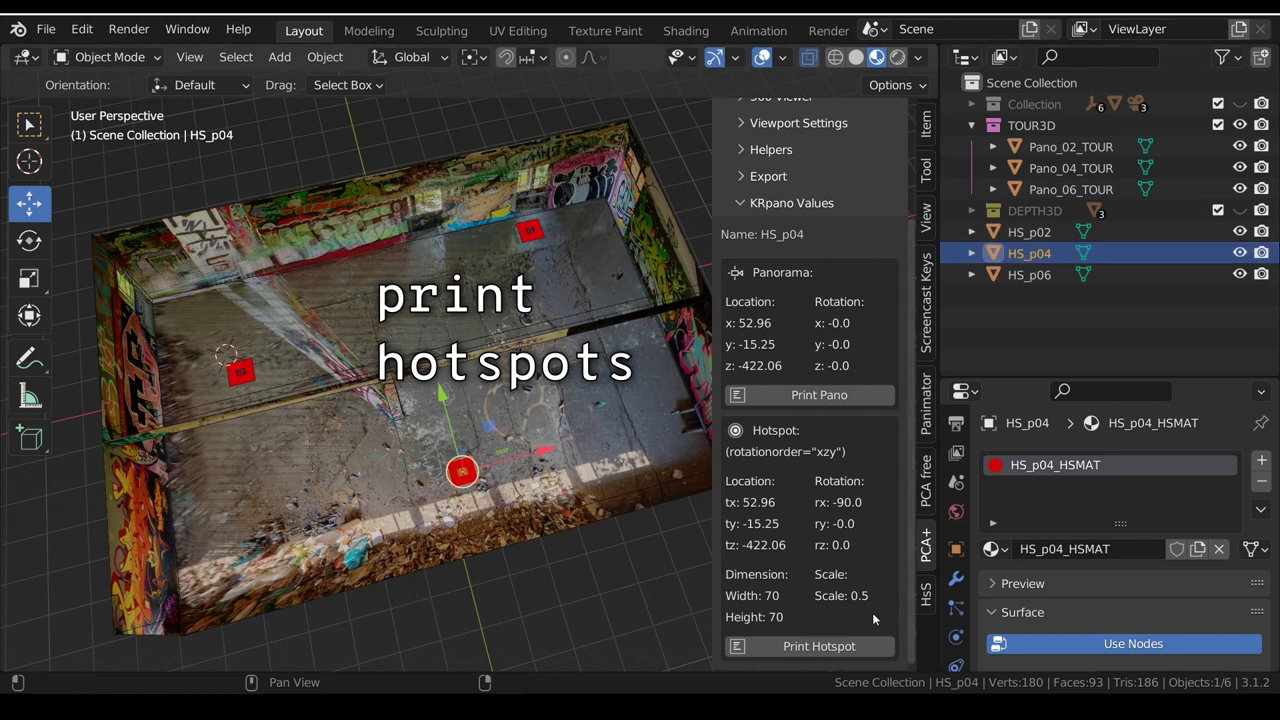
{"action": "left_click", "coordinate": [836, 648]}
{"action": "left_click", "coordinate": [836, 648]}
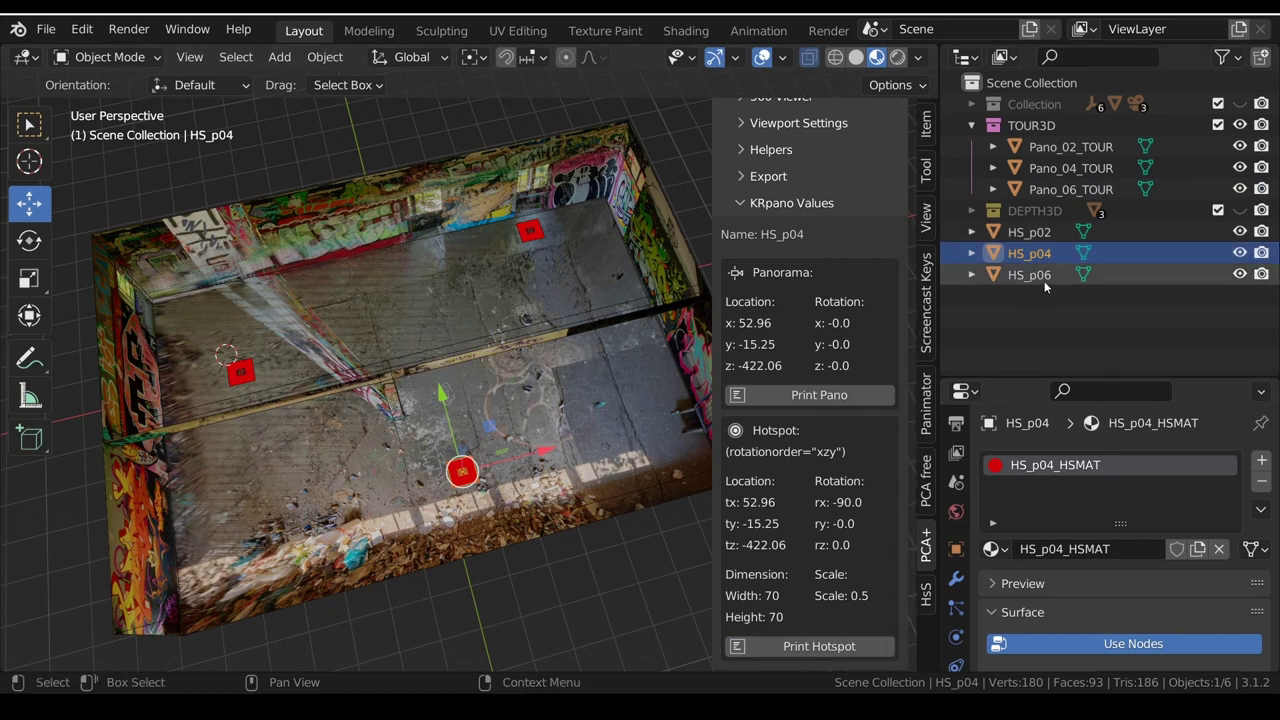
{"action": "left_click", "coordinate": [1040, 276]}
{"action": "left_click", "coordinate": [845, 648]}
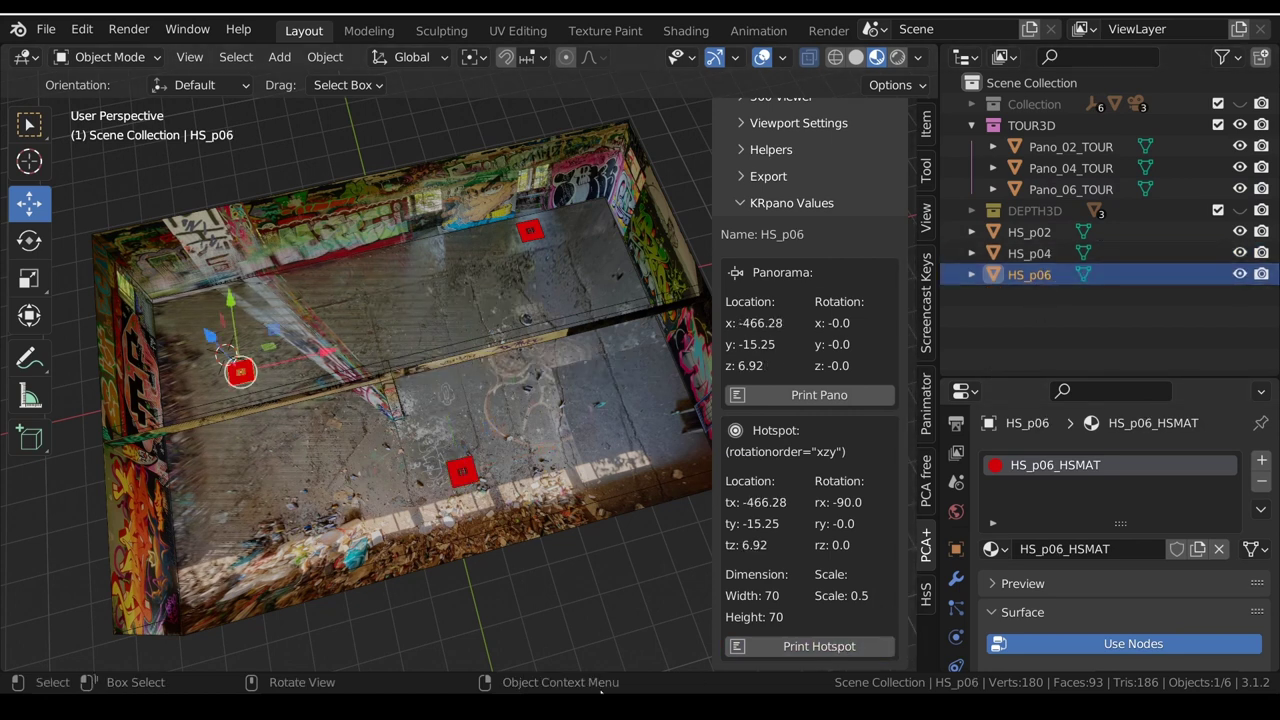
Copy the three printed hotspot blocks from the system console
{"action": "left_click", "coordinate": [541, 662]}
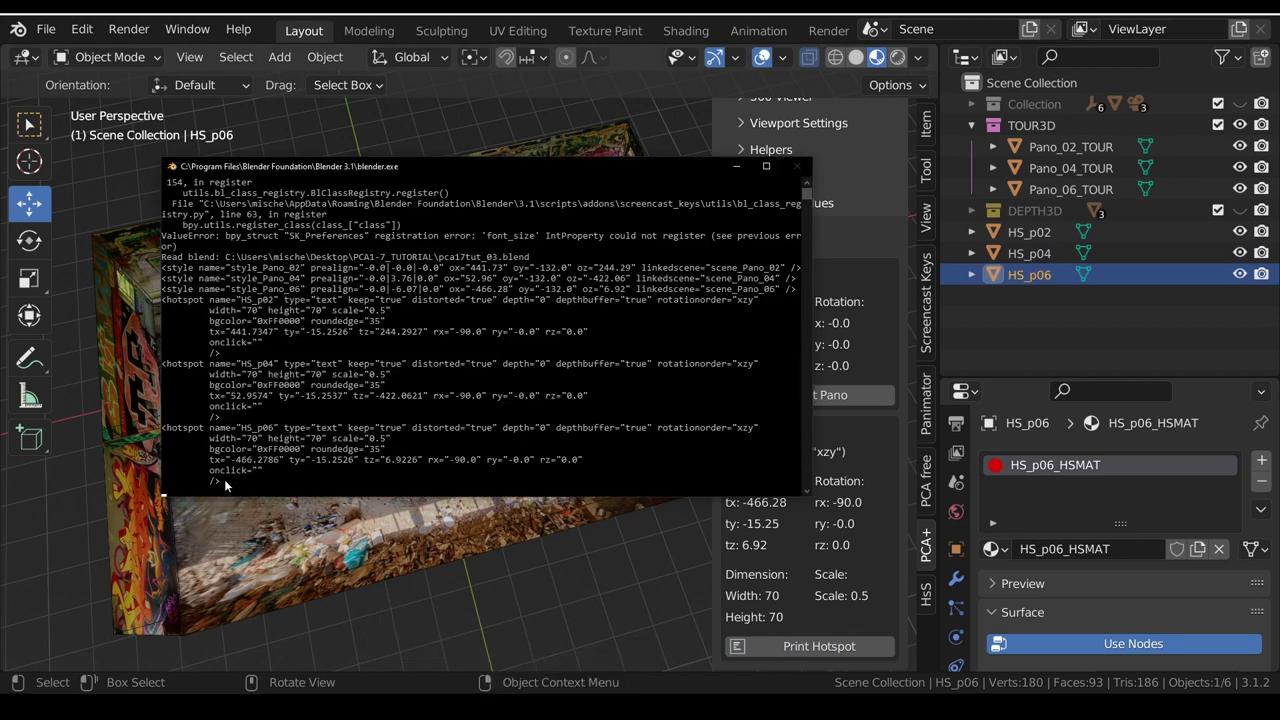
{"action": "left_click_drag", "start_coordinate": [225, 485], "coordinate": [154, 305]}
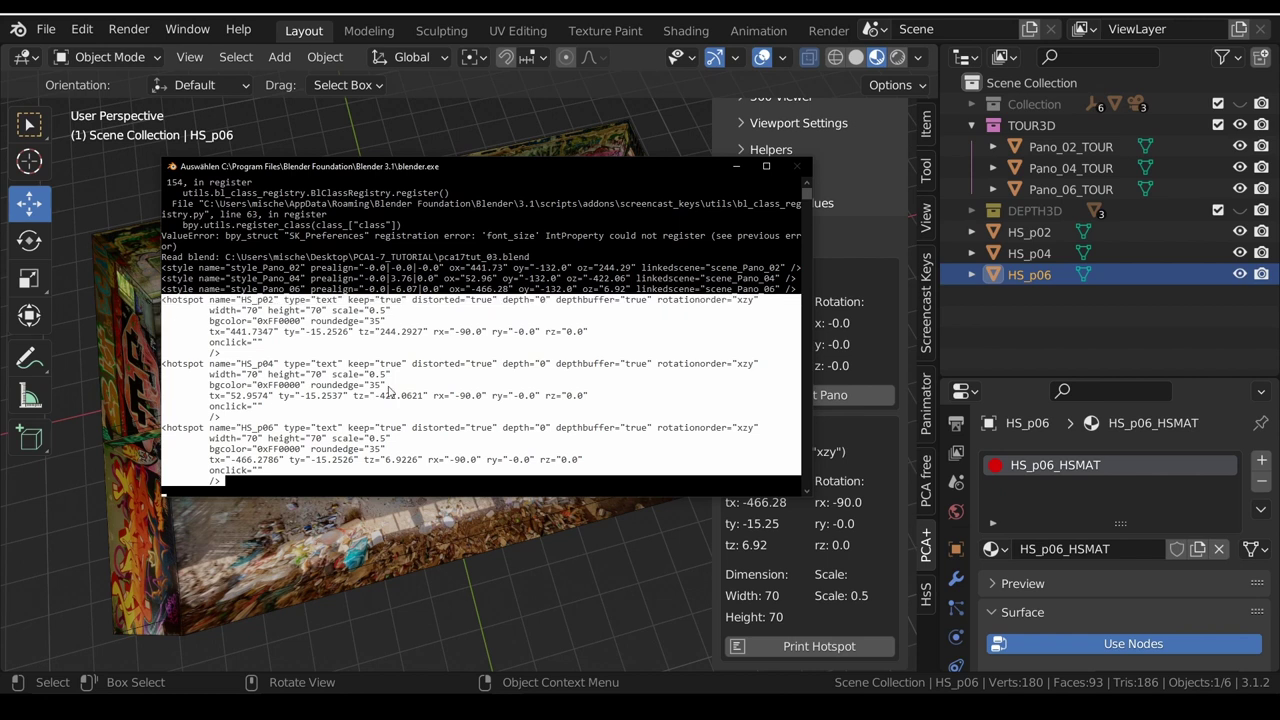
{"action": "key", "text": "ctrl+c"}
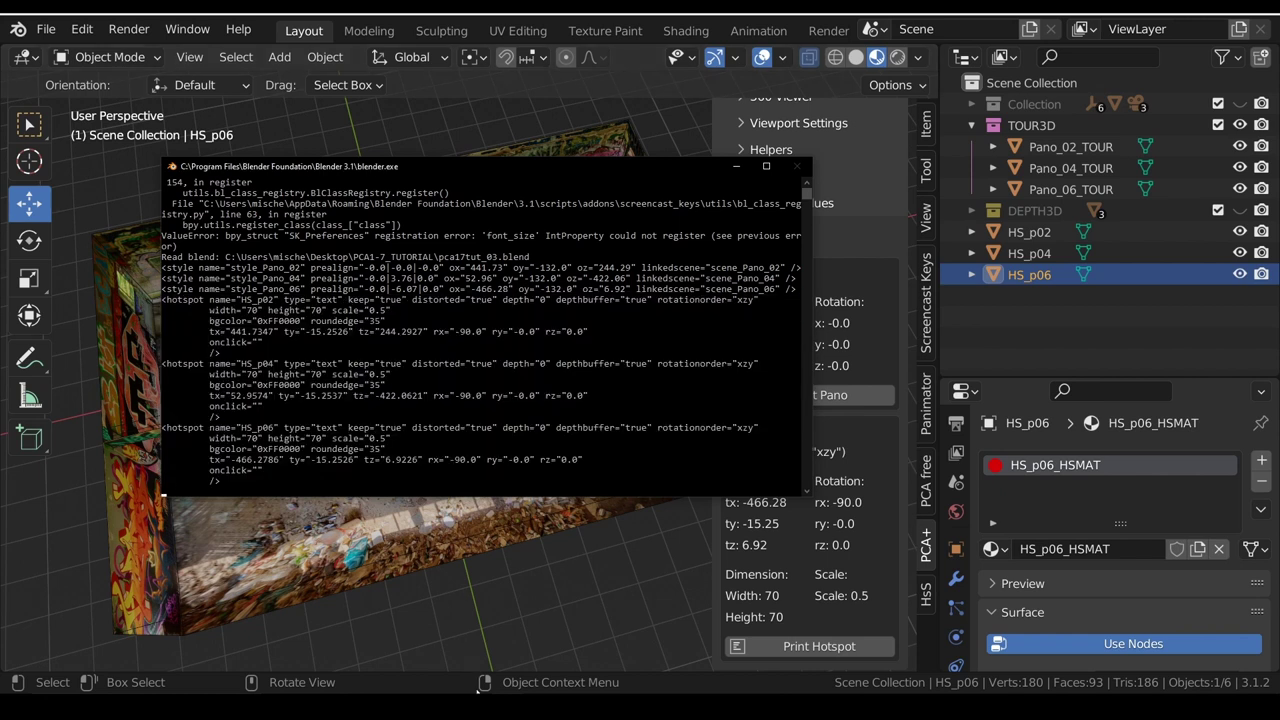
{"action": "key", "text": "alt+Tab"}
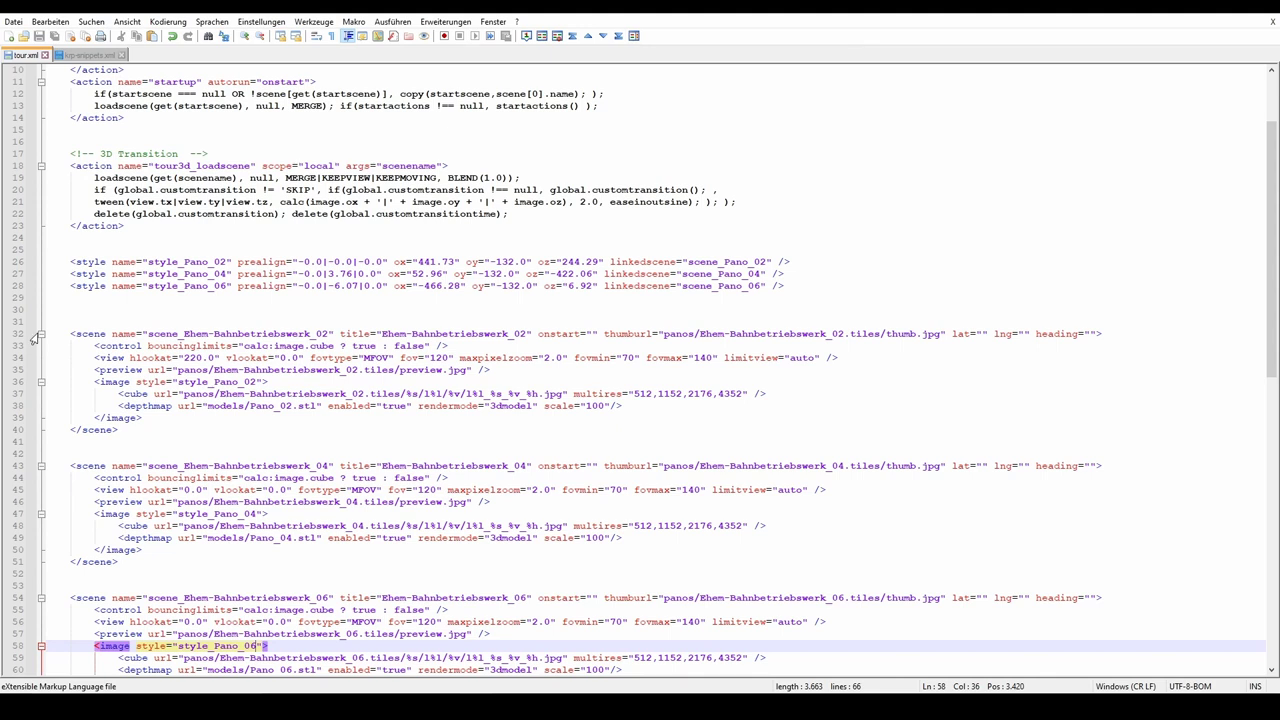
Paste the HS_p02, HS_p04 and HS_p06 hotspot blocks below the 3D transition action, indented evenly
{"action": "left_click", "coordinate": [157, 225]}
{"action": "key", "text": "Return"}
{"action": "key", "text": "Return"}
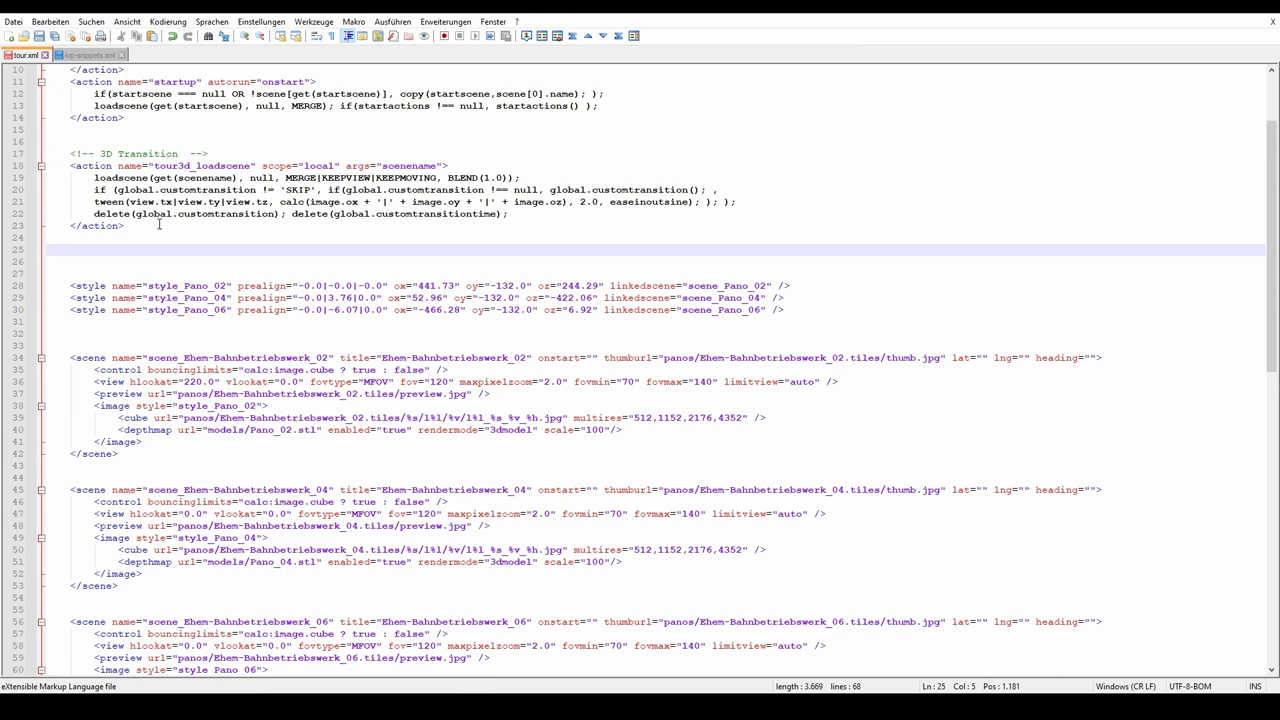
{"action": "key", "text": "ctrl+v"}
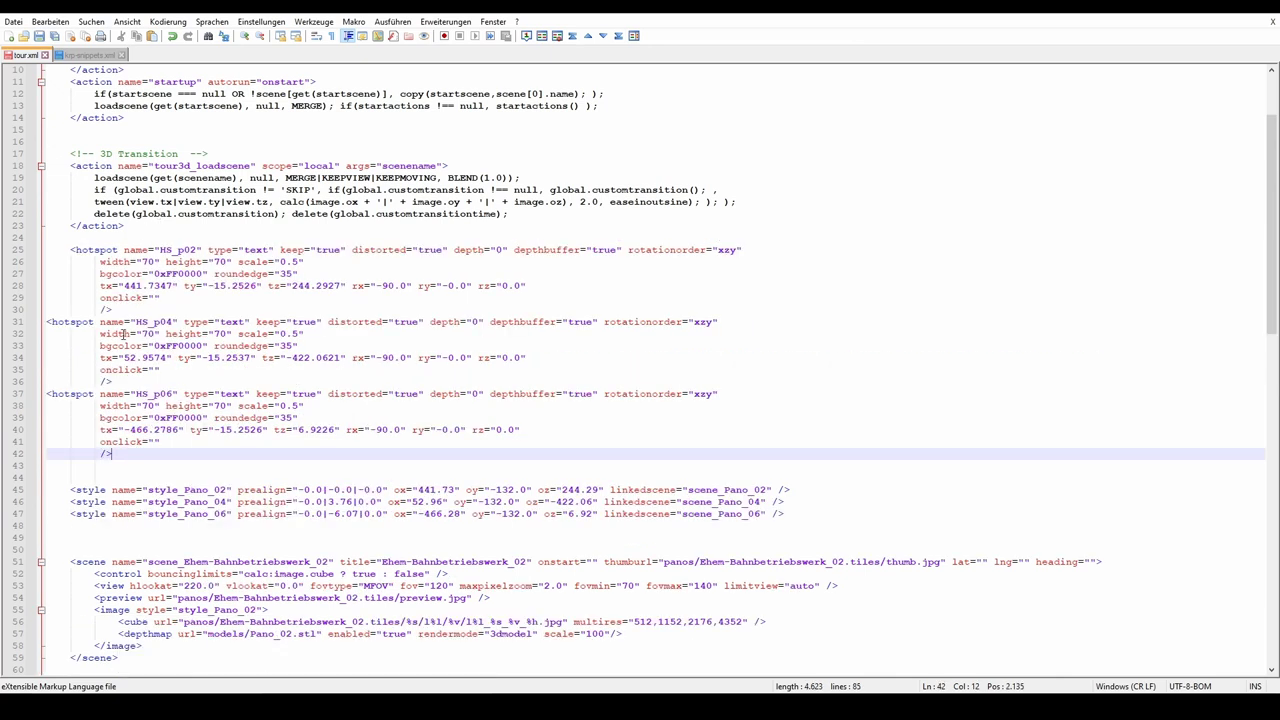
{"action": "left_click", "coordinate": [47, 325]}
{"action": "key", "text": "Tab"}
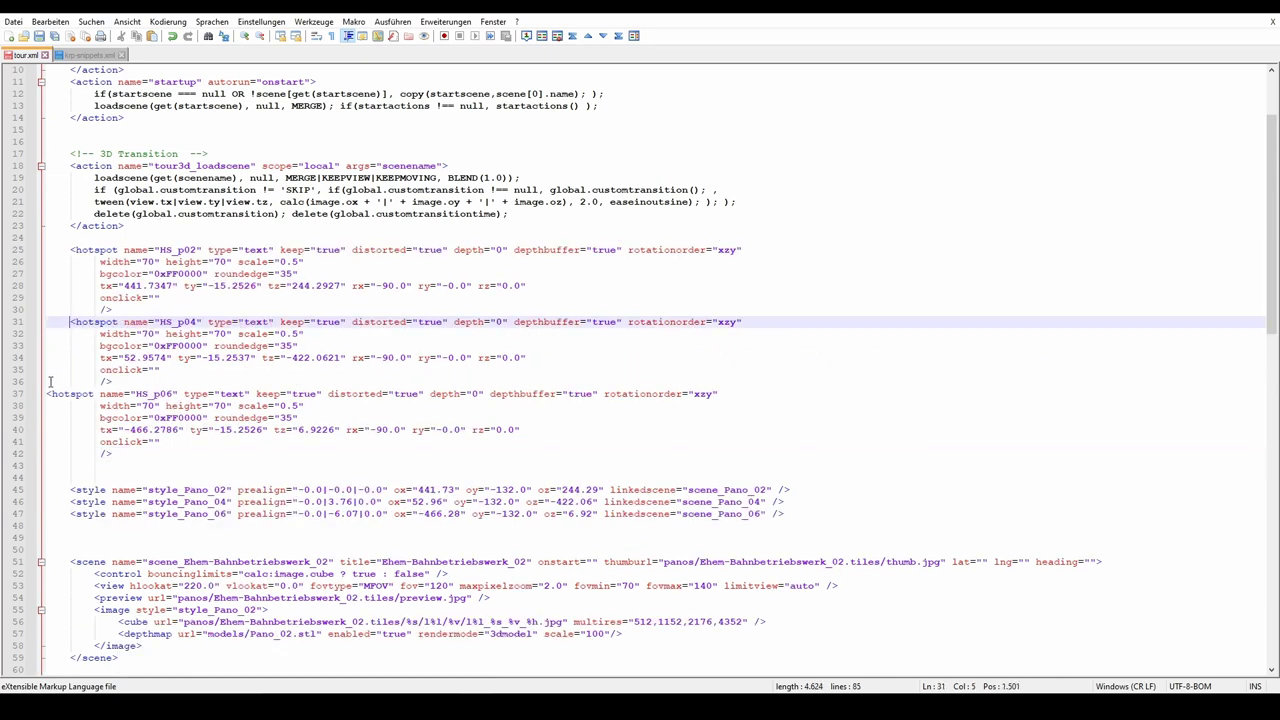
{"action": "left_click", "coordinate": [47, 392]}
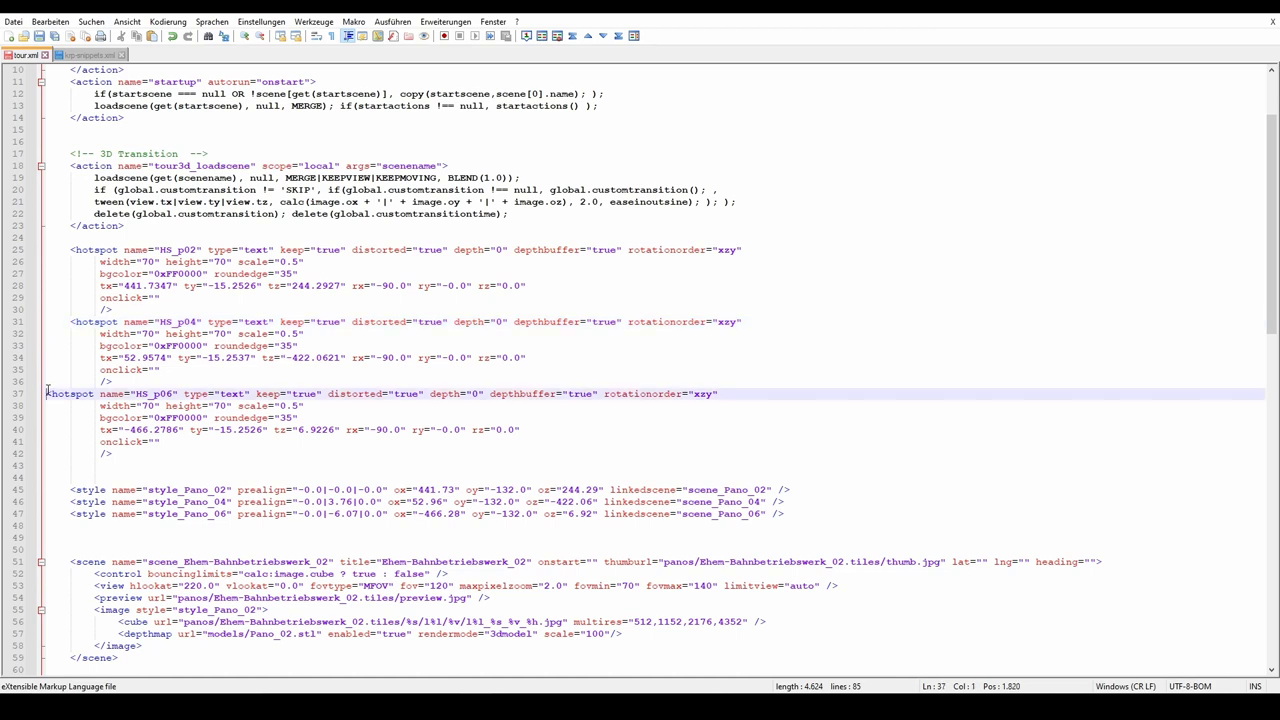
{"action": "key", "text": "Tab"}
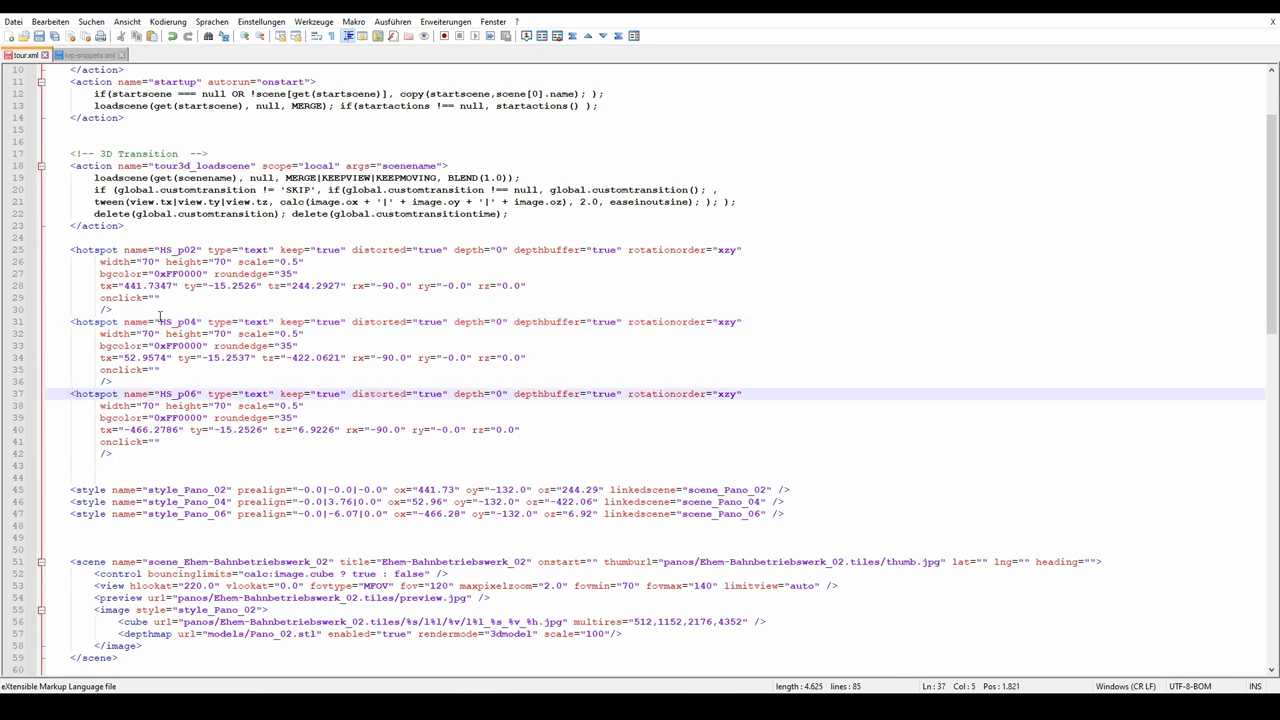
{"action": "left_click", "coordinate": [155, 298]}
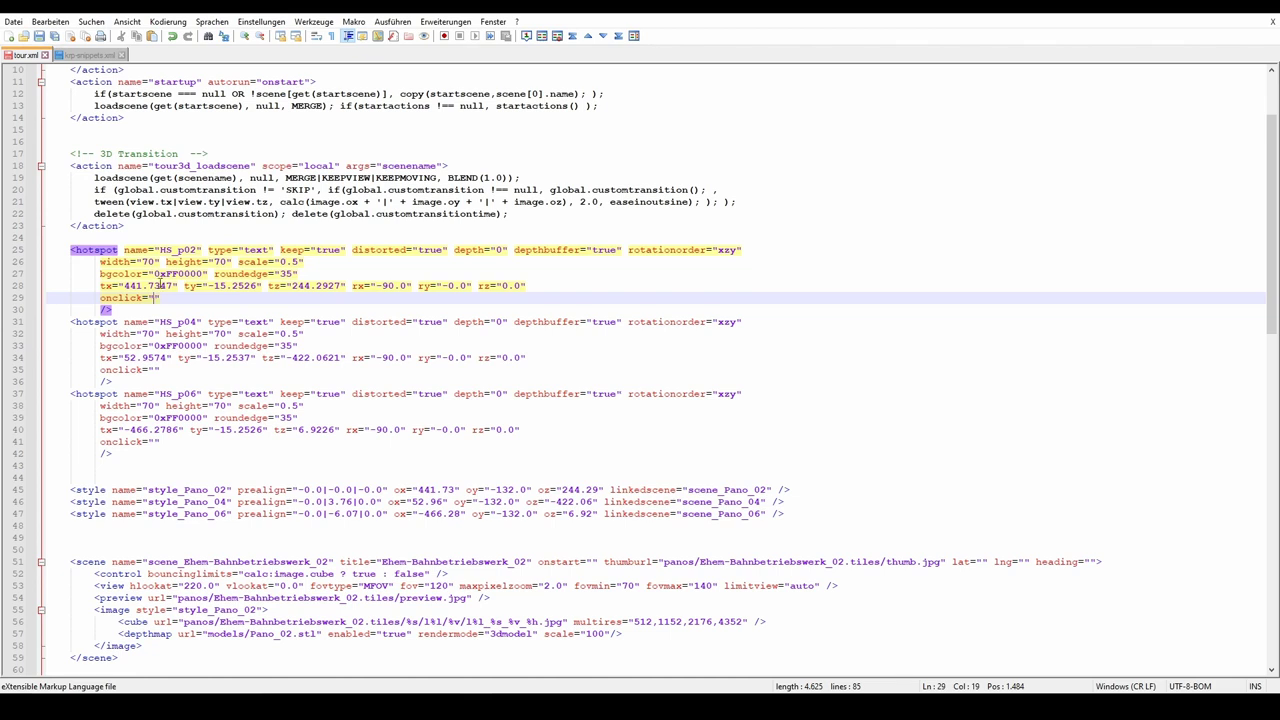
{"action": "left_click_drag", "start_coordinate": [154, 166], "coordinate": [249, 166]}
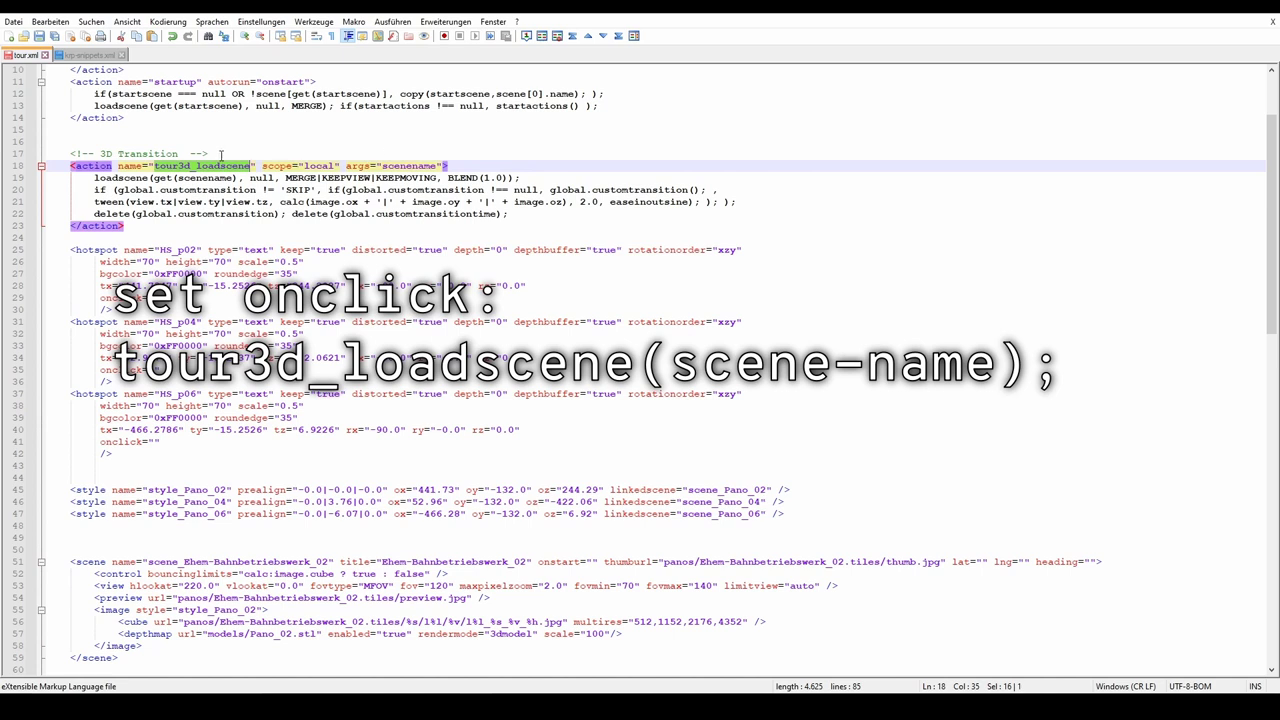
Set HS_p02's onclick to tour3d_loadscene(scene_Ehem-Bahnbetriebswerk_02); and copy that call
{"action": "left_click", "coordinate": [154, 297]}
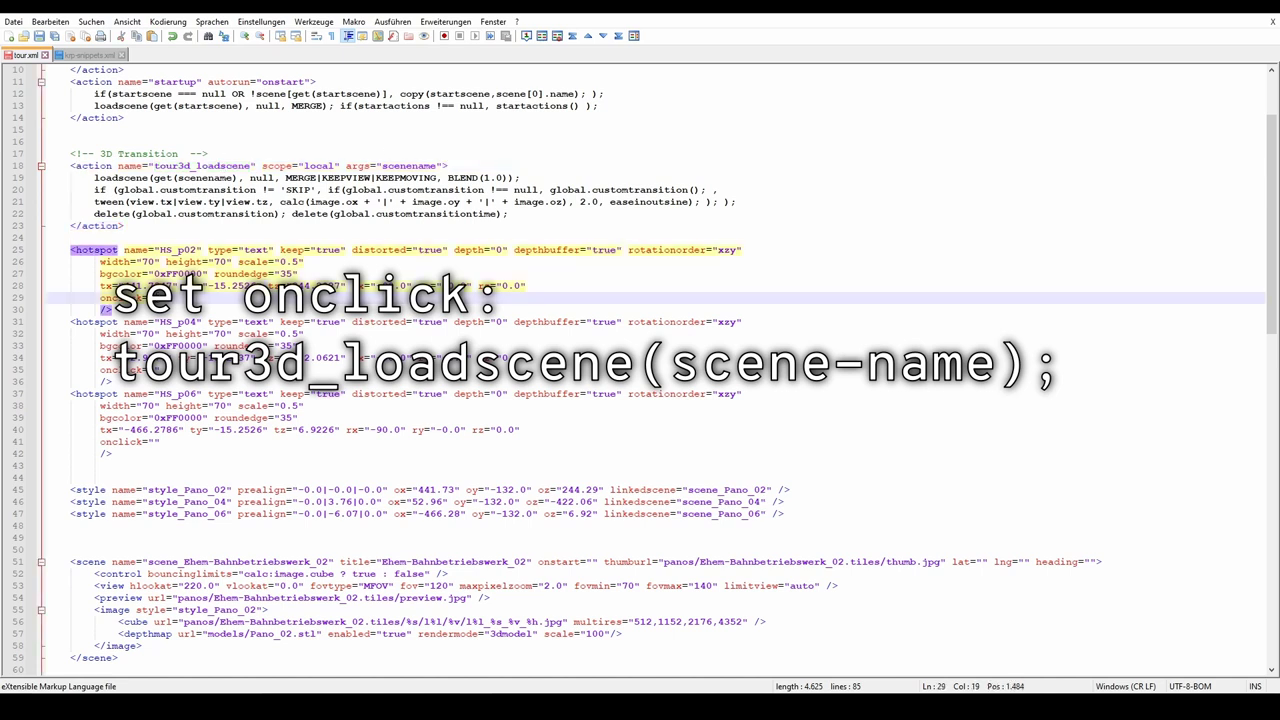
{"action": "key", "text": "ctrl+v"}
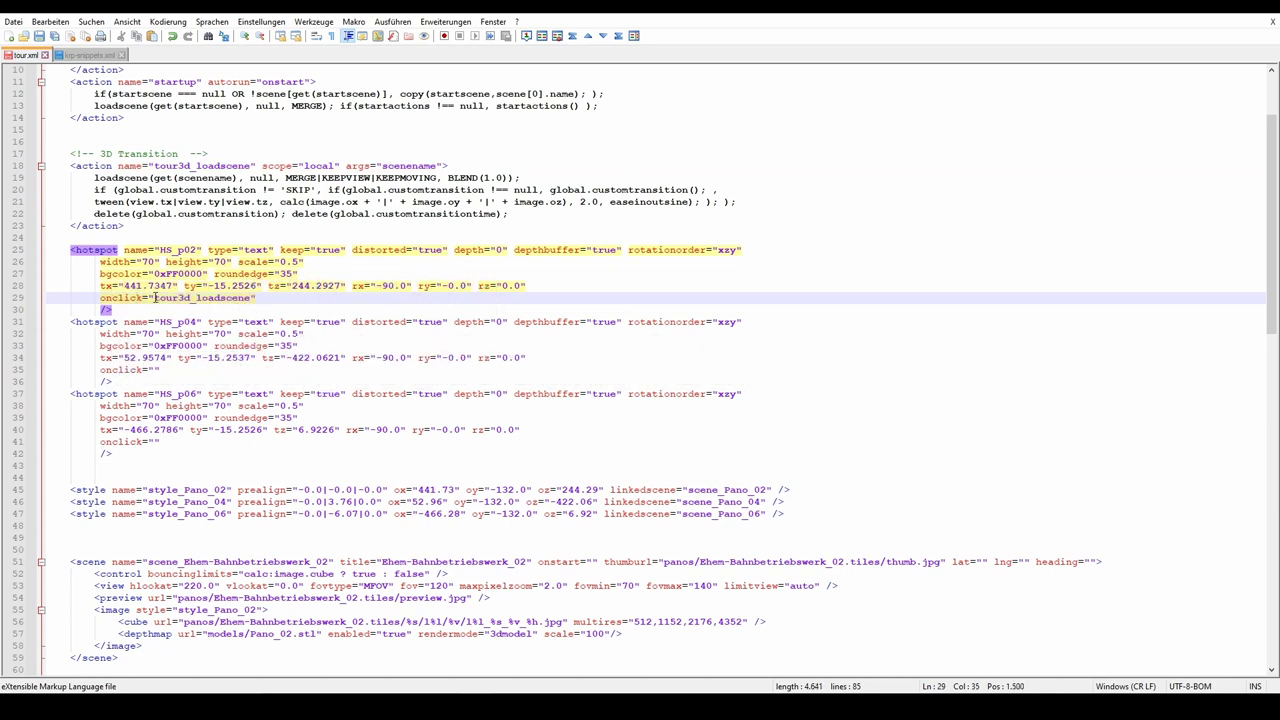
{"action": "type", "text": "();"}
{"action": "left_click_drag", "start_coordinate": [148, 562], "coordinate": [297, 556]}
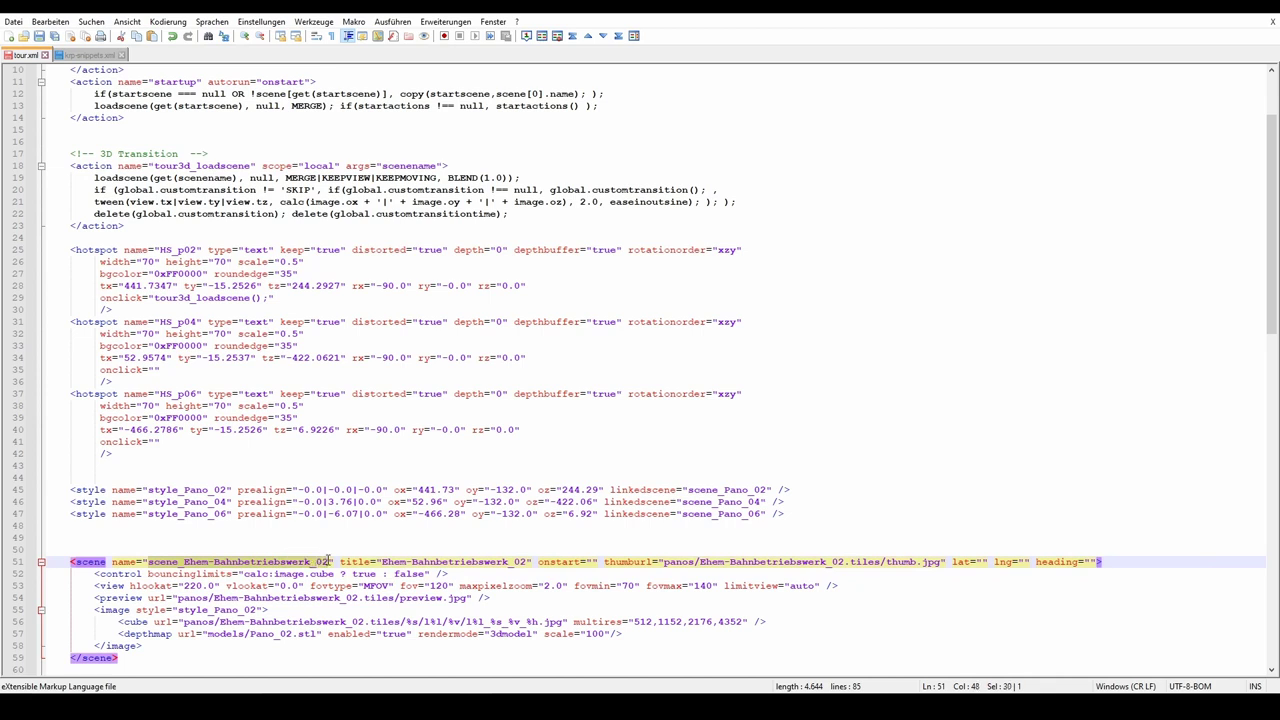
{"action": "left_click_drag", "start_coordinate": [297, 557], "coordinate": [331, 562]}
{"action": "left_click", "coordinate": [256, 297]}
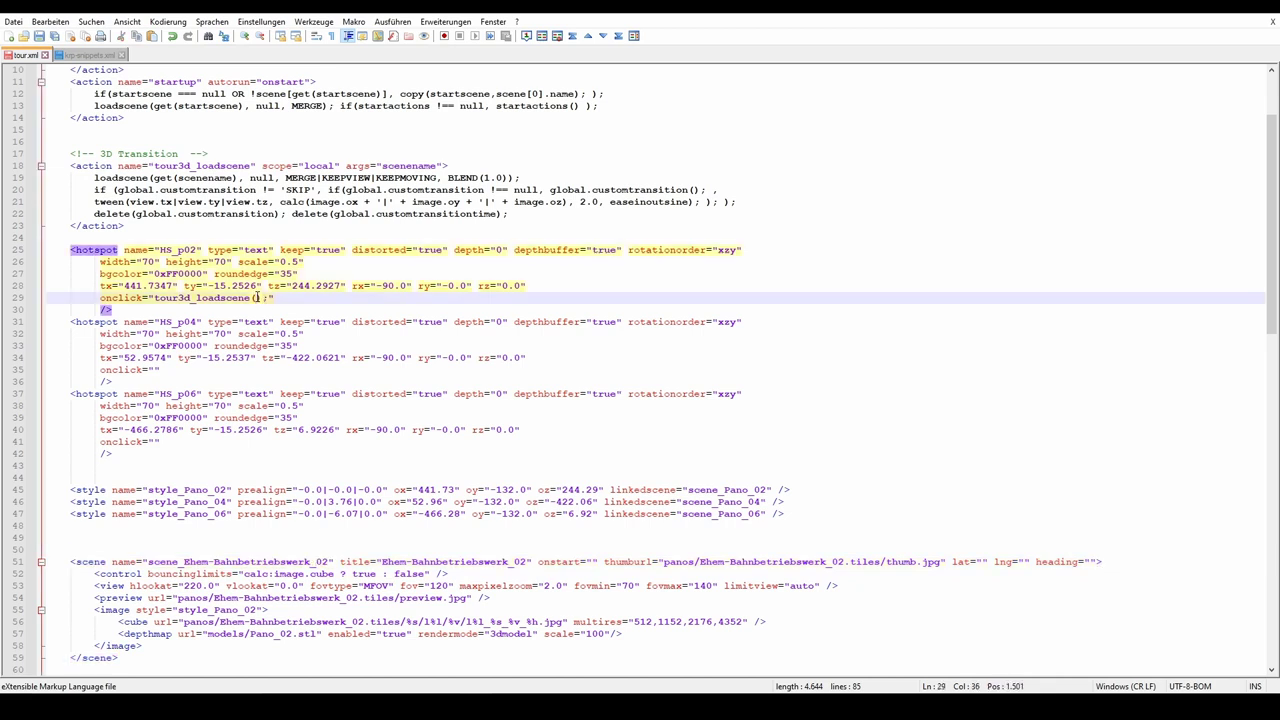
{"action": "type", "text": "scene_Ehem-Bahnbetriebswerk_02"}
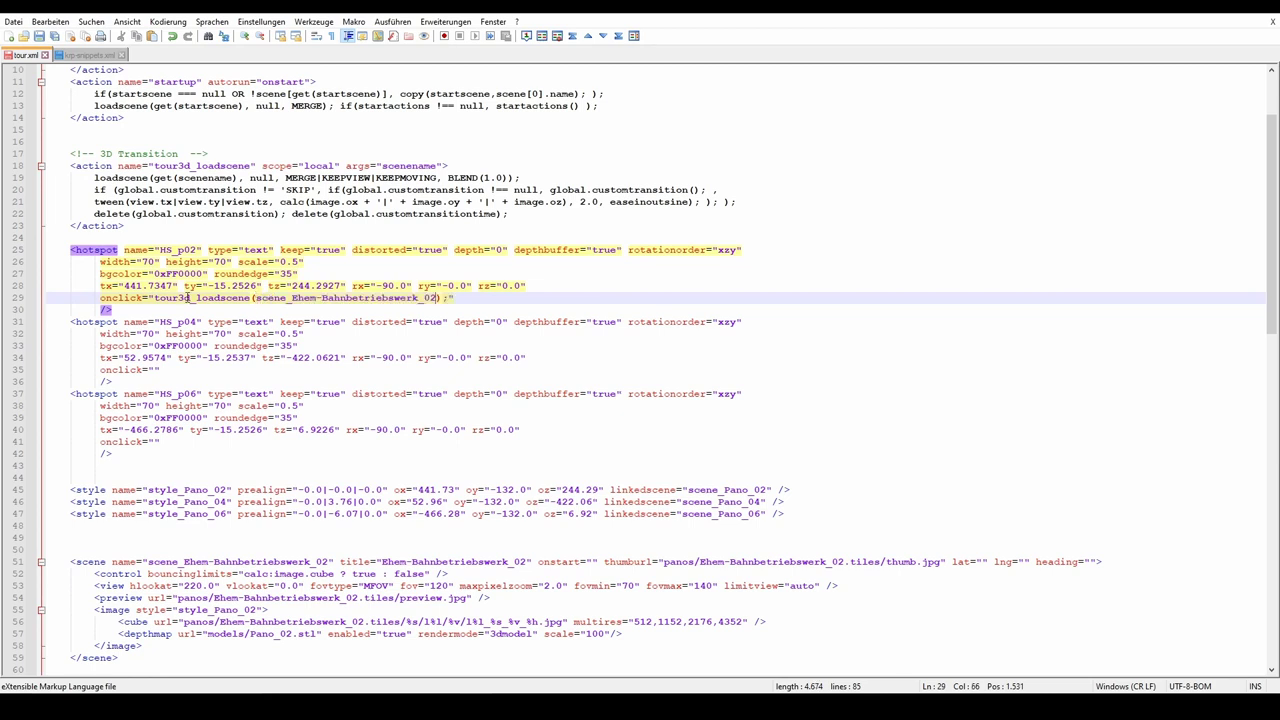
{"action": "left_click", "coordinate": [155, 298]}
{"action": "left_click_drag", "start_coordinate": [155, 298], "coordinate": [449, 299]}
{"action": "key", "text": "ctrl+c"}
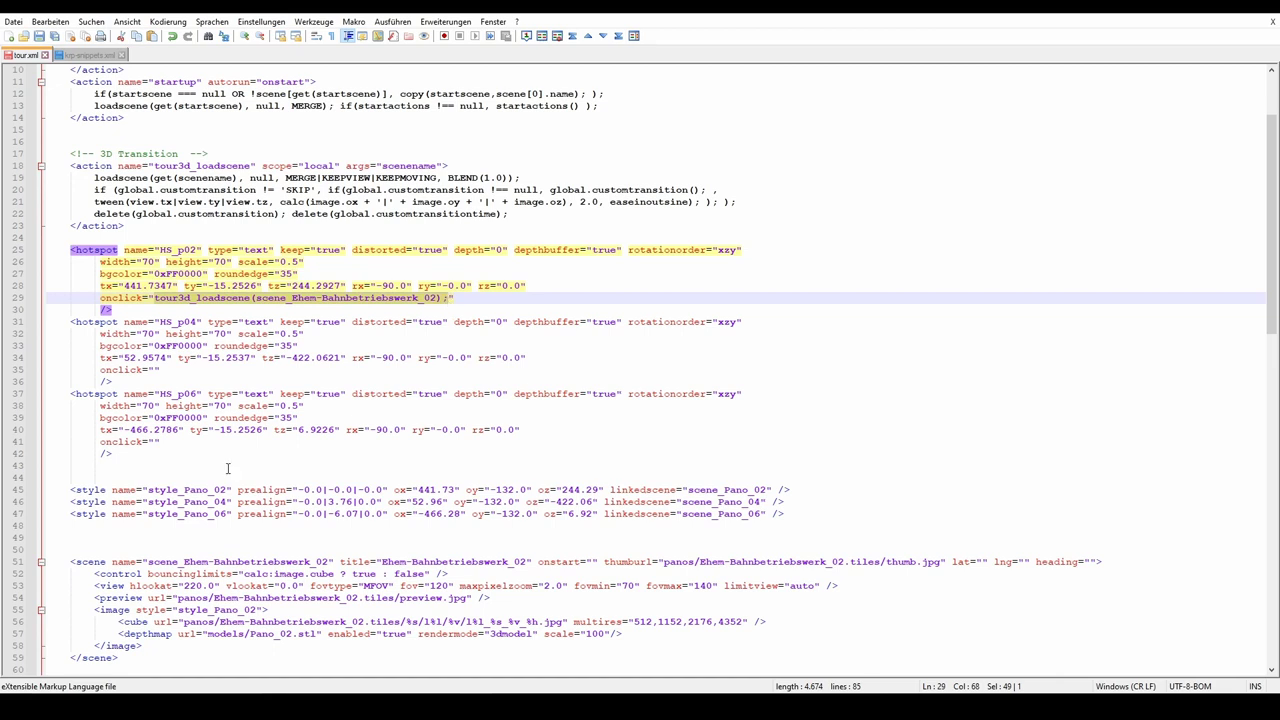
Give HS_p04 and HS_p06 the same onclick call, loading scenes _04 and _06
{"action": "left_click", "coordinate": [155, 369]}
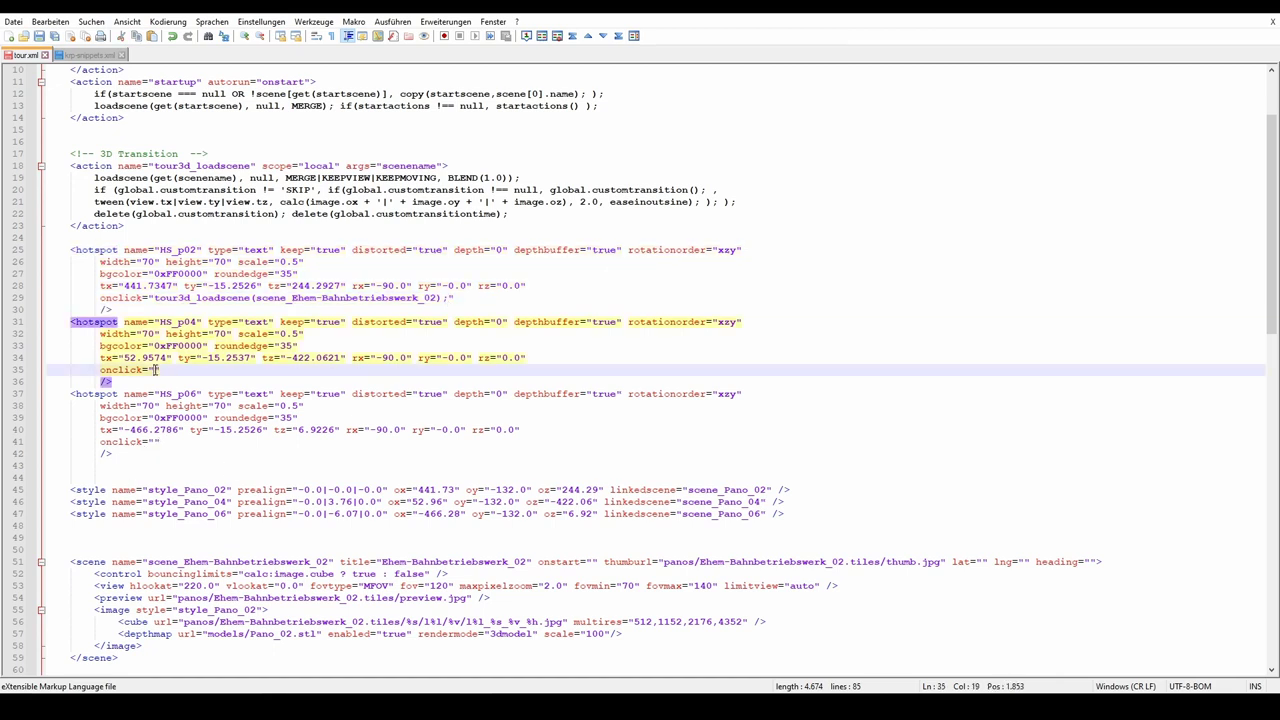
{"action": "key", "text": "ctrl+v"}
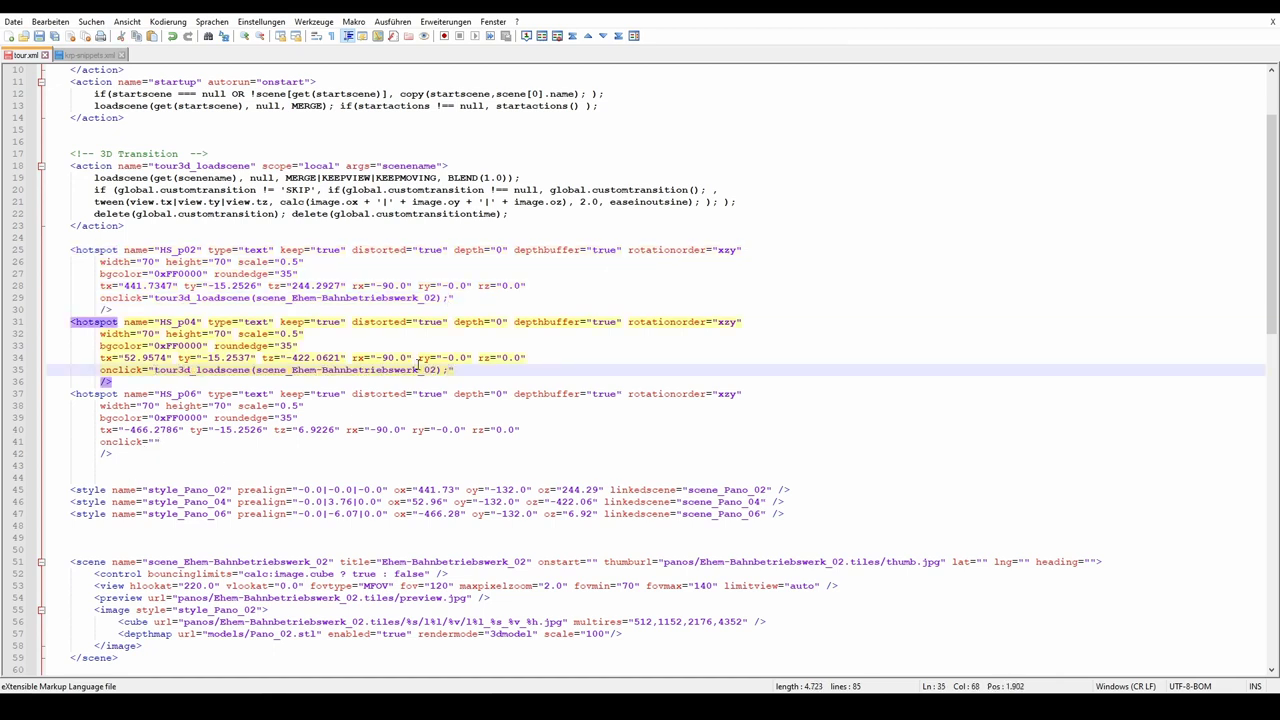
{"action": "left_click_drag", "start_coordinate": [432, 369], "coordinate": [437, 370]}
{"action": "type", "text": "4"}
{"action": "left_click", "coordinate": [156, 442]}
{"action": "key", "text": "ctrl+v"}
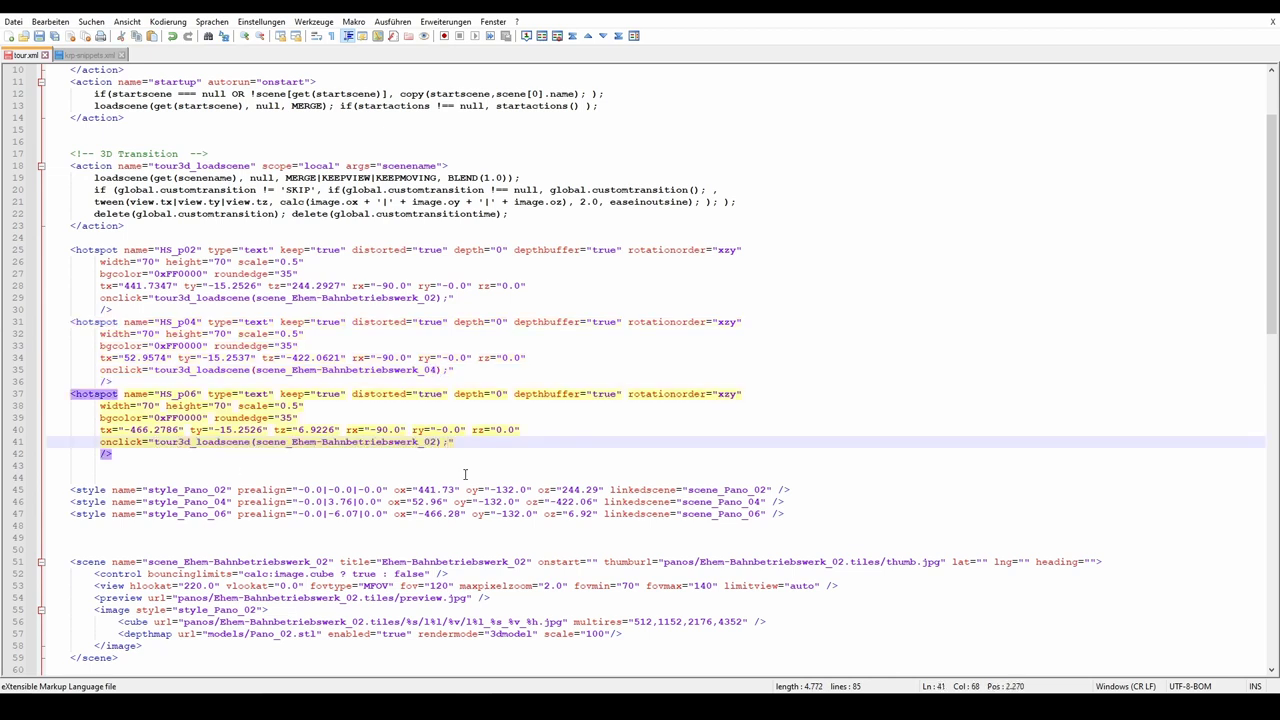
{"action": "left_click_drag", "start_coordinate": [432, 443], "coordinate": [437, 444]}
{"action": "type", "text": "6"}
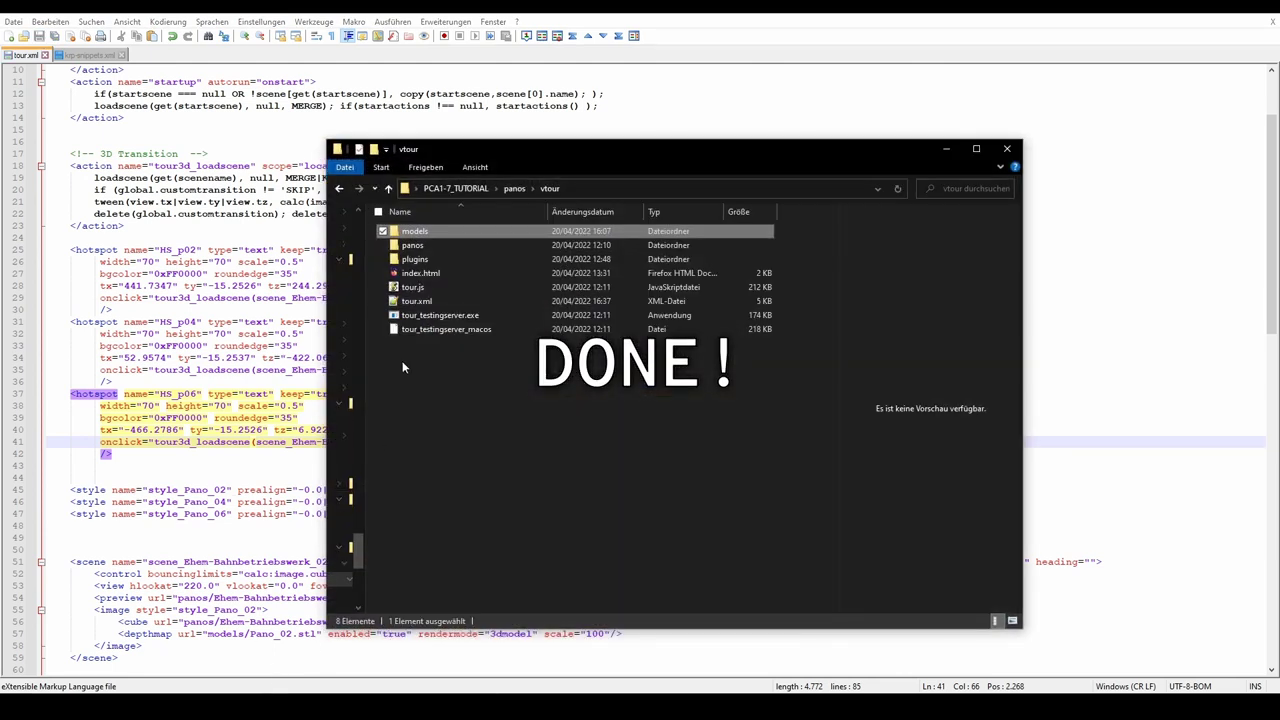
Launch tour_testingserver.exe from the vtour folder to open the tour in the browser
{"action": "left_click", "coordinate": [439, 316]}
{"action": "double_click", "coordinate": [439, 316]}
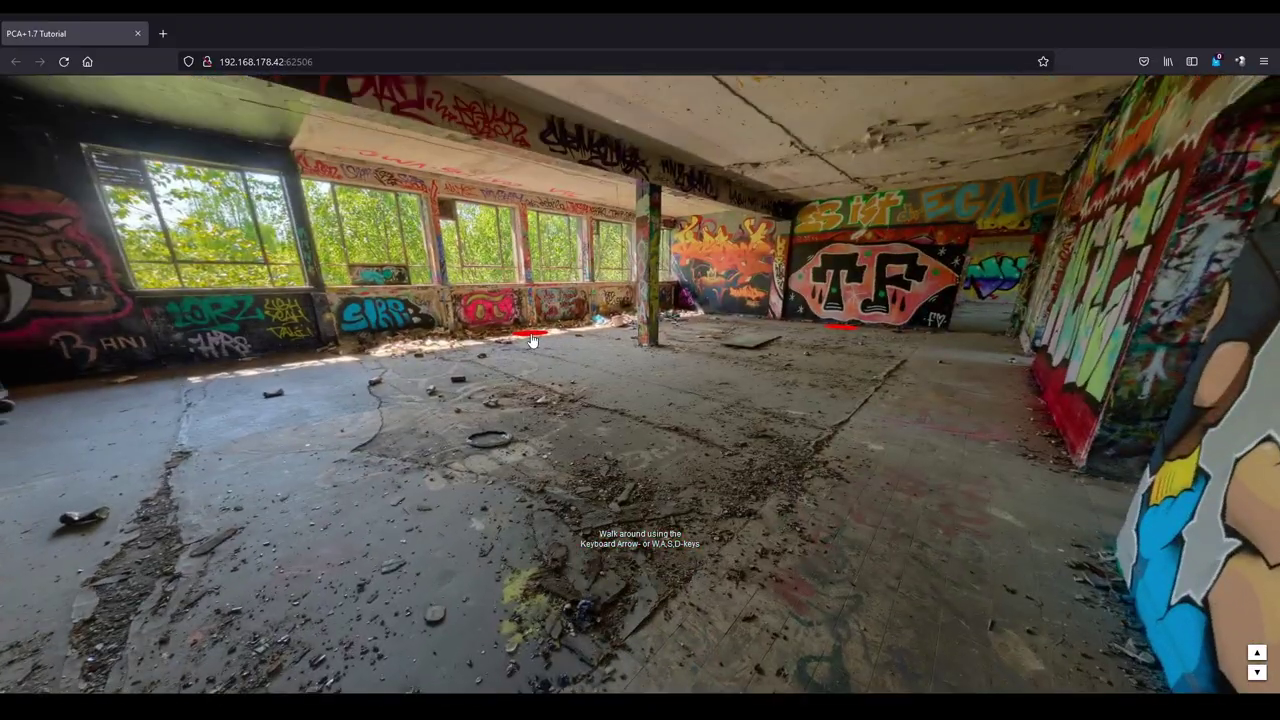
Follow the red floor hotspots down the corridor into the graffiti room and look around
{"action": "left_click", "coordinate": [531, 336]}
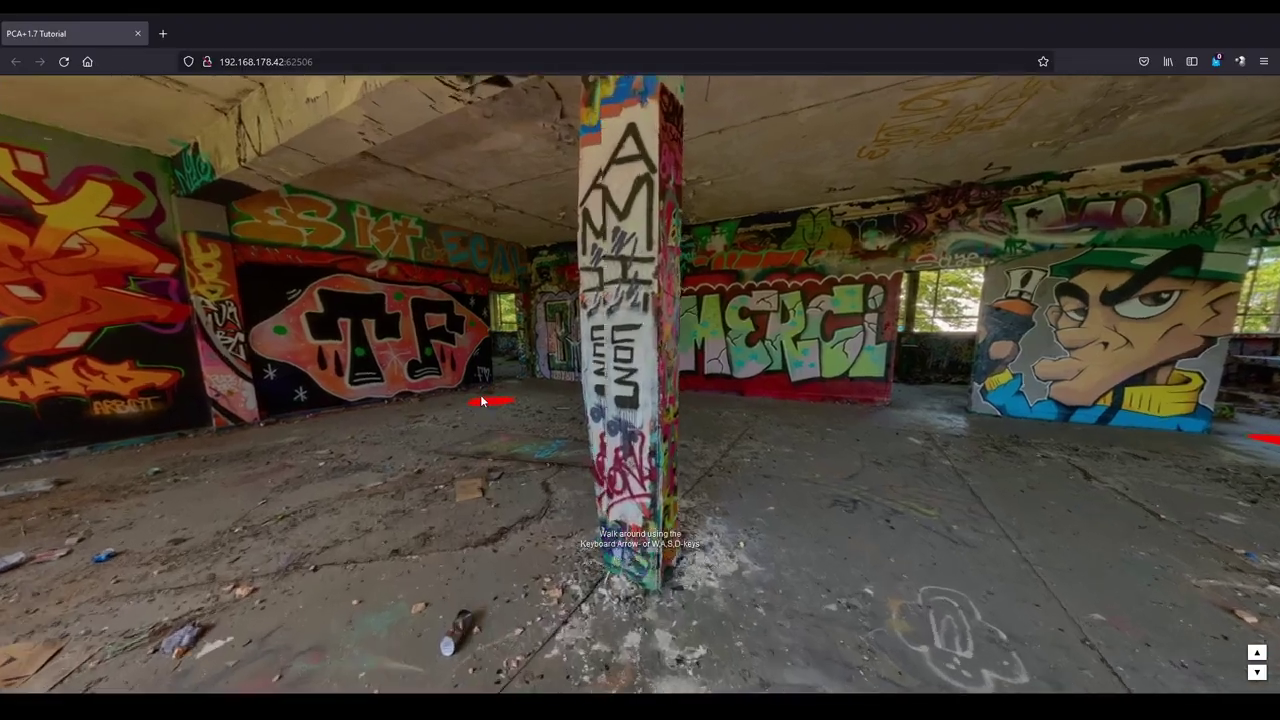
{"action": "left_click", "coordinate": [481, 400]}
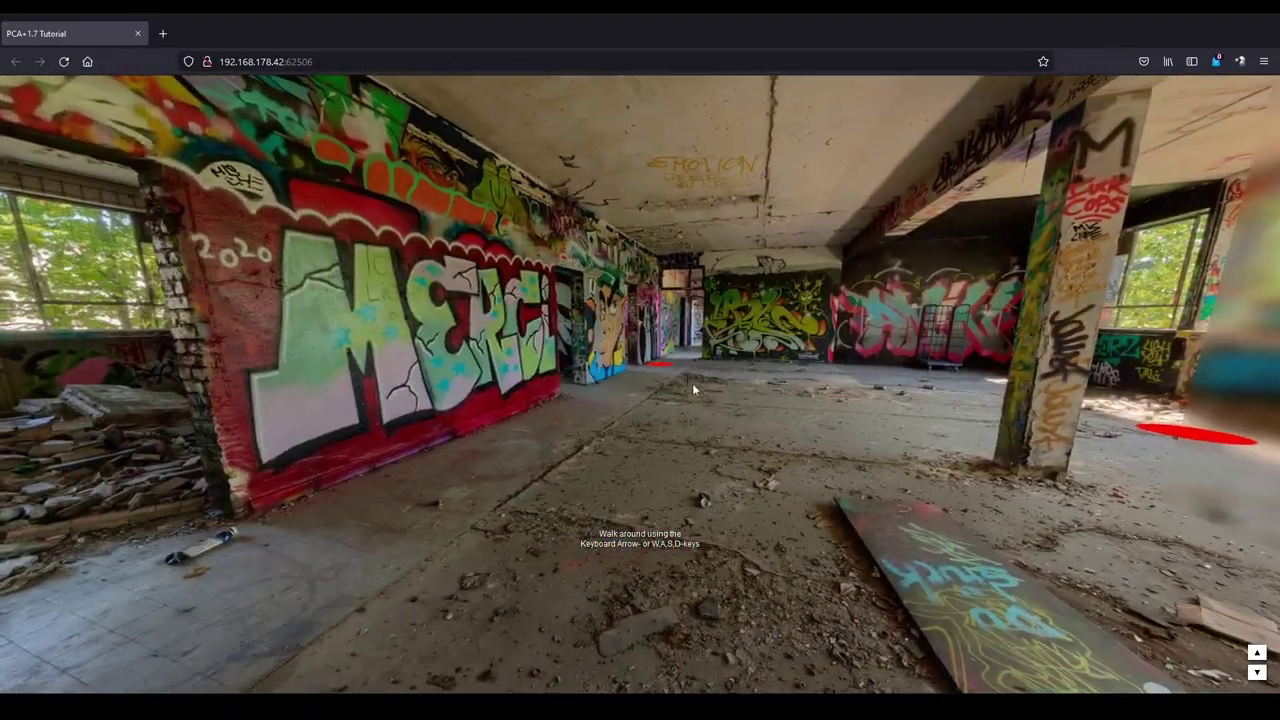
{"action": "left_click", "coordinate": [655, 366]}
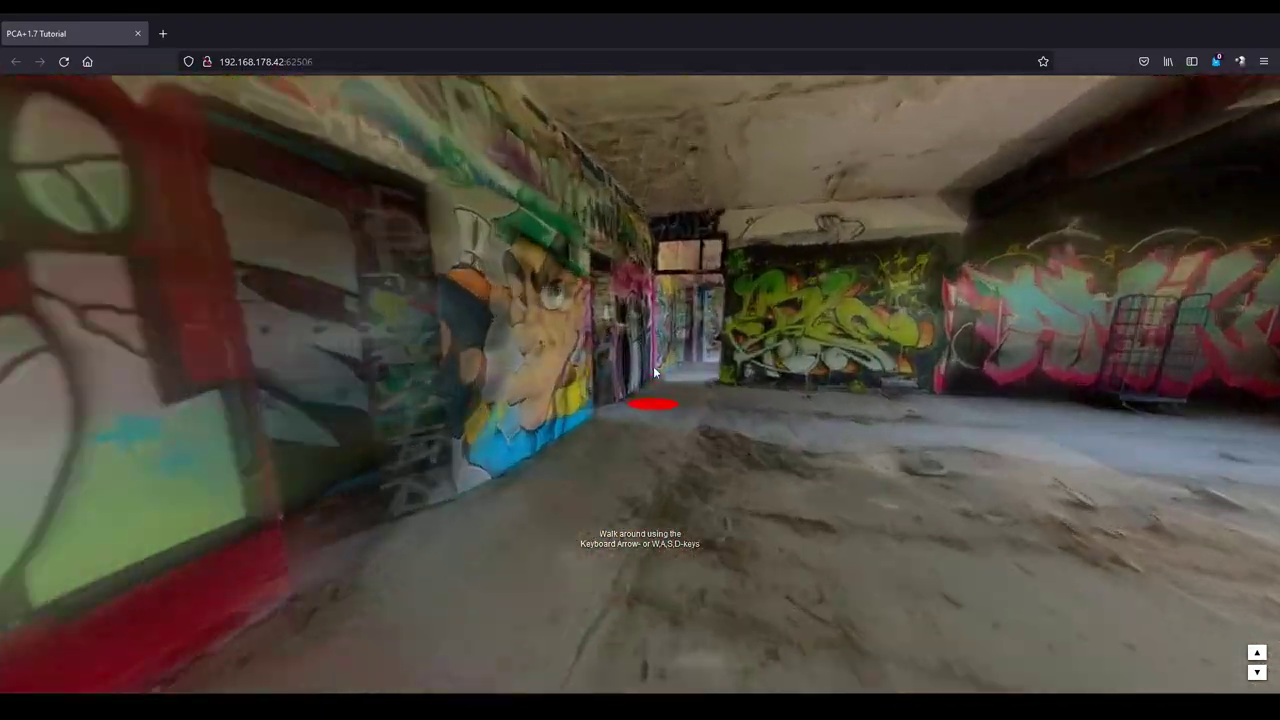
{"action": "left_click", "coordinate": [653, 366]}
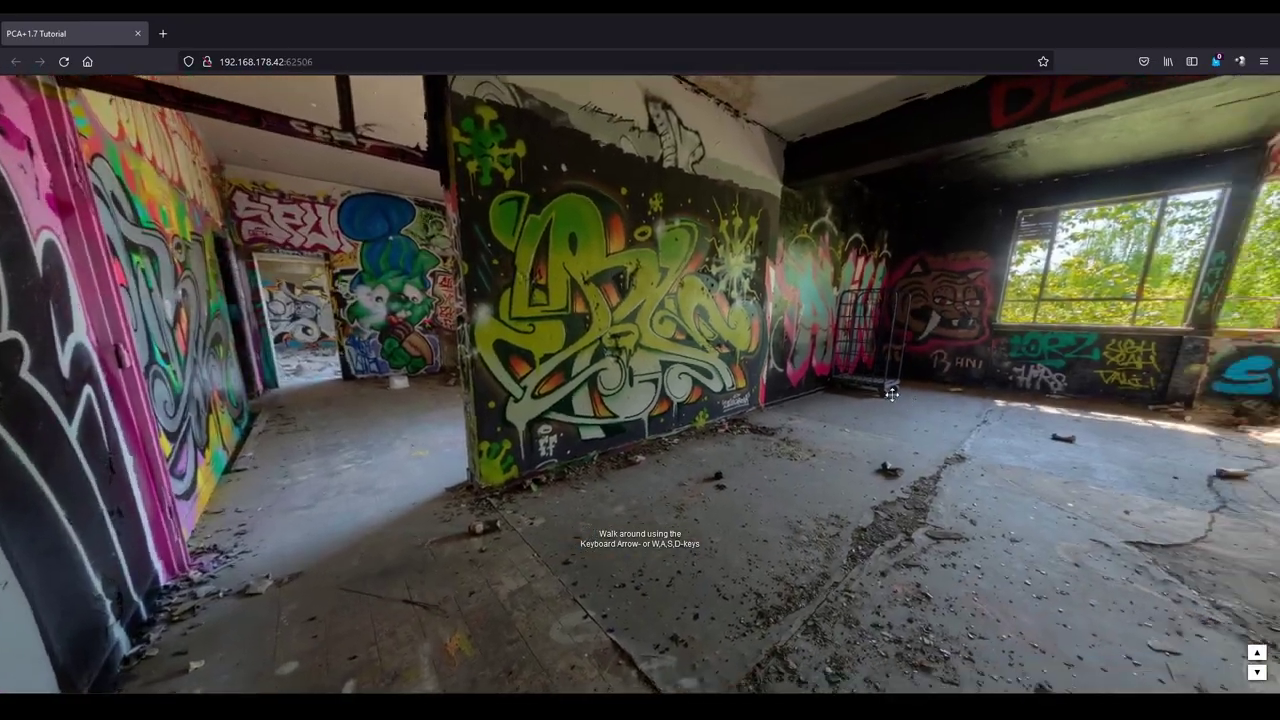
{"action": "left_click_drag", "start_coordinate": [891, 394], "coordinate": [796, 397]}
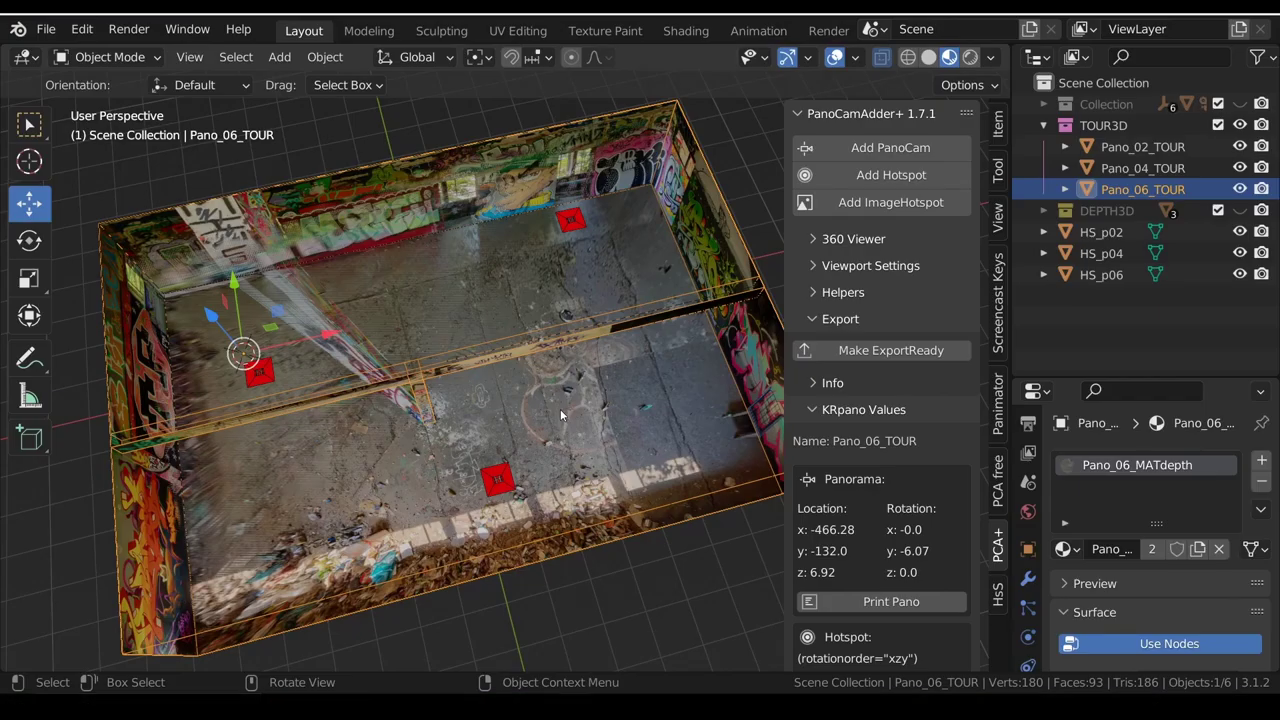
Show HS_p02's settings in the HsS HotspotStyler panel, widening the sidebar to reveal full values
{"action": "left_click", "coordinate": [1104, 232]}
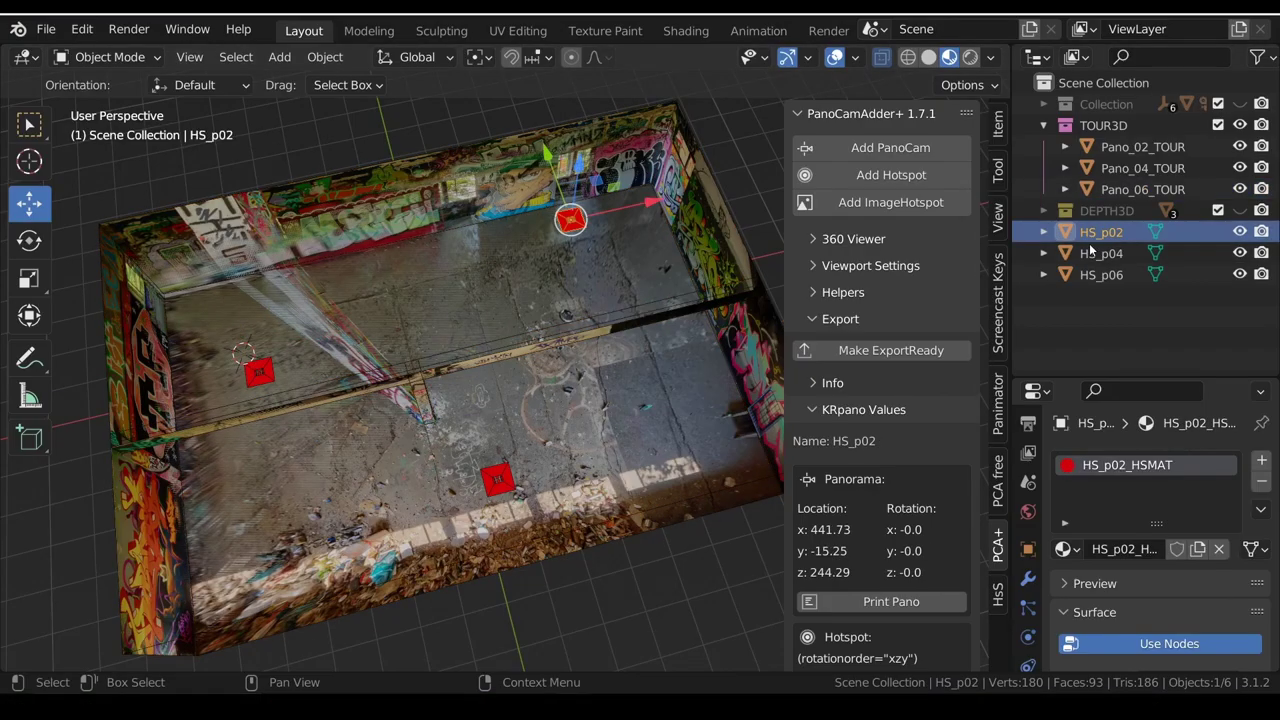
{"action": "scroll", "coordinate": [908, 504], "scroll_direction": "down", "scroll_amount": 3}
{"action": "scroll", "coordinate": [908, 504], "scroll_direction": "down", "scroll_amount": 3}
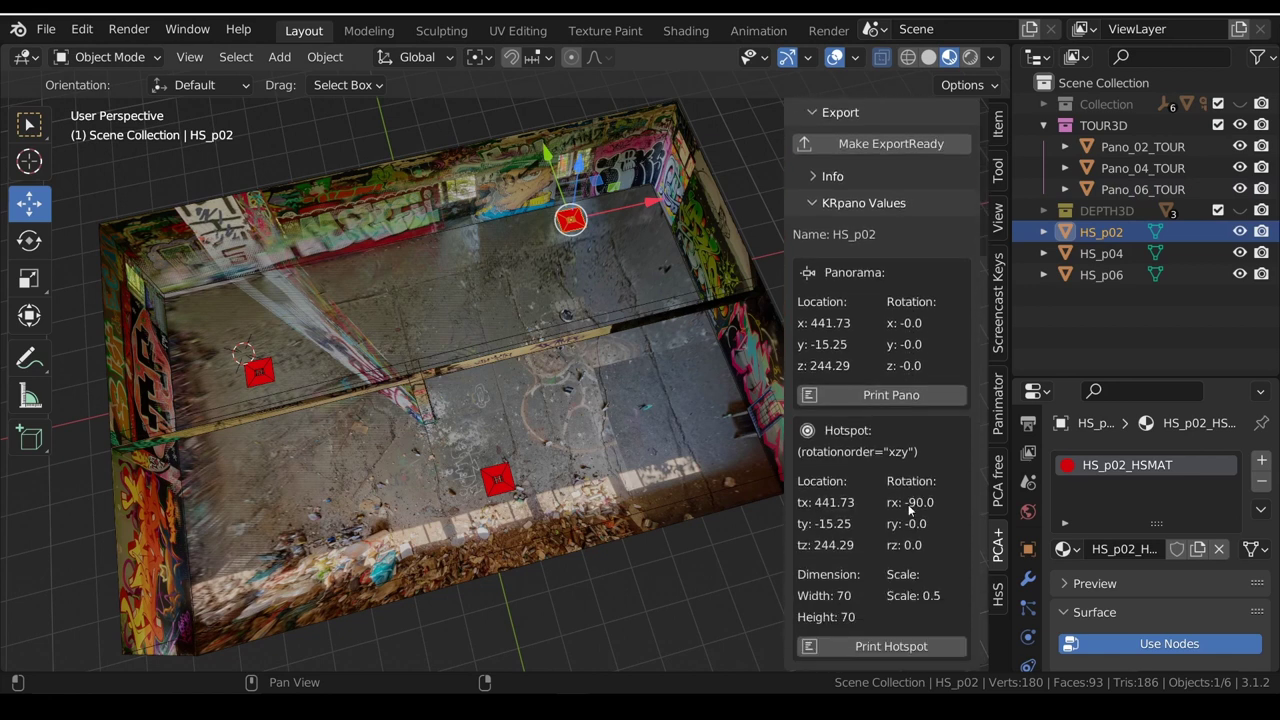
{"action": "left_click", "coordinate": [998, 593]}
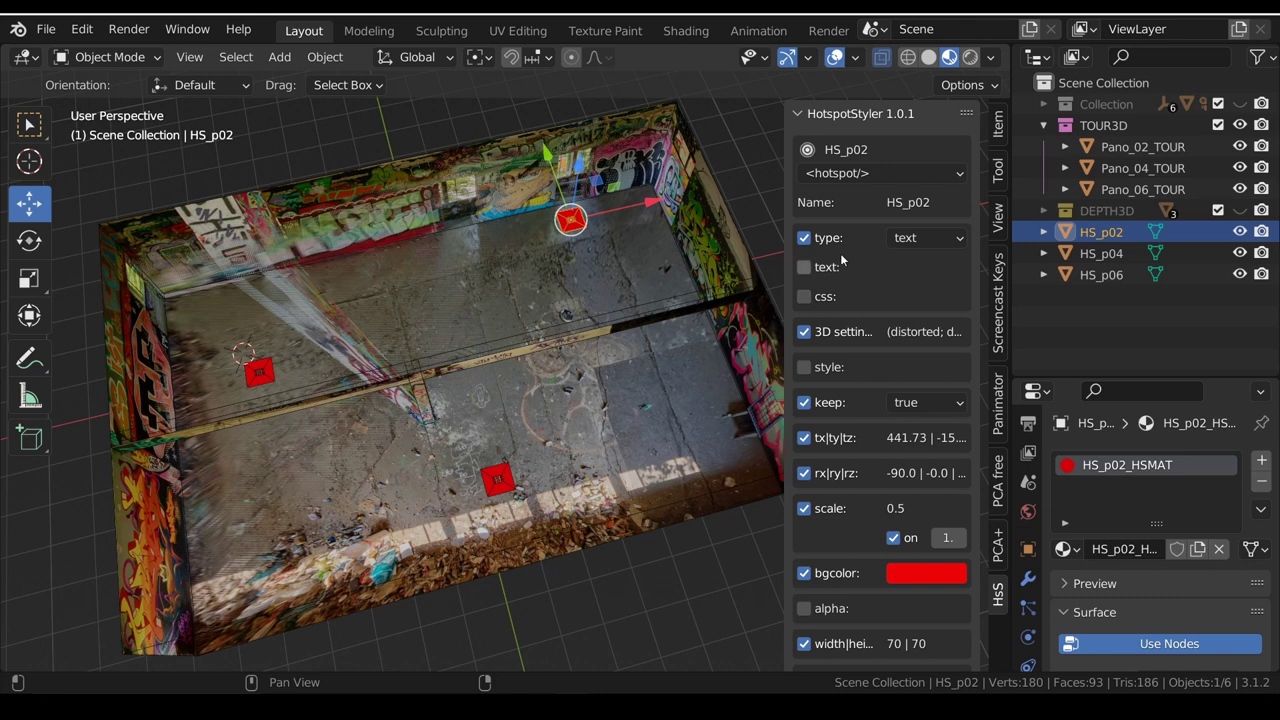
{"action": "left_click_drag", "start_coordinate": [781, 256], "coordinate": [578, 256]}
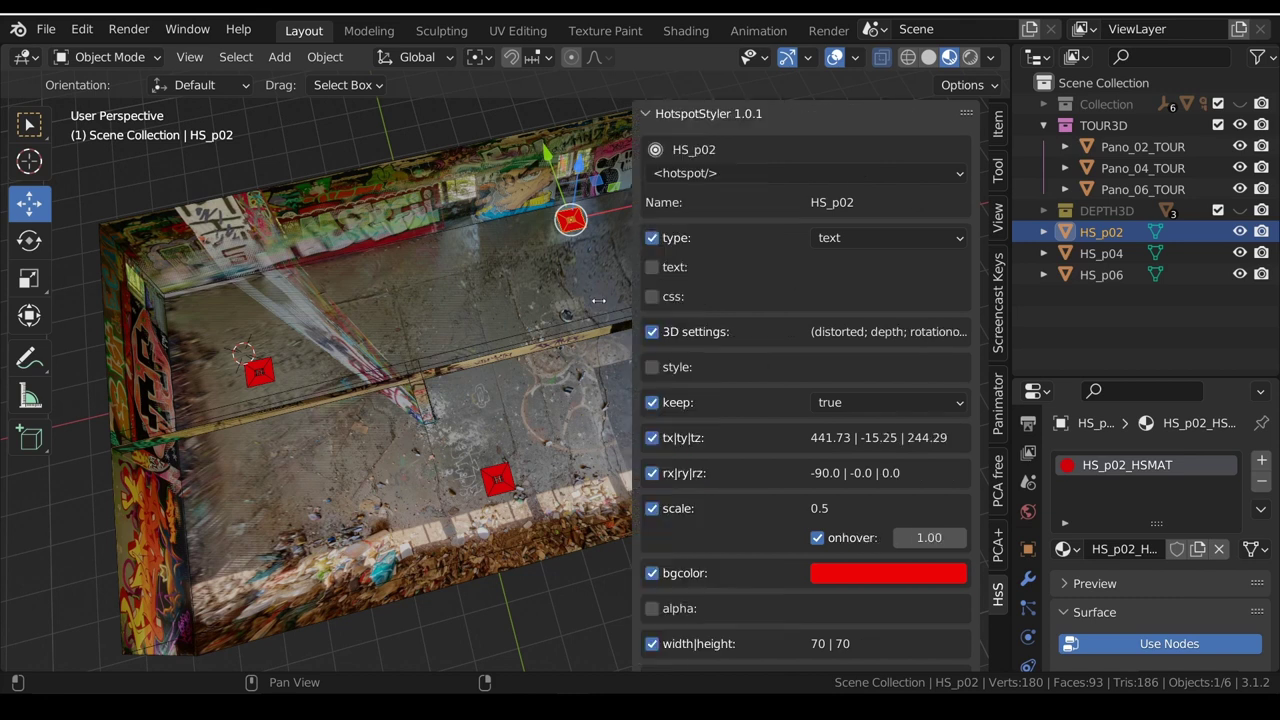
Switch HS_p02's HotspotStyler output to a style and rename it MyStyle
{"action": "left_click", "coordinate": [680, 175]}
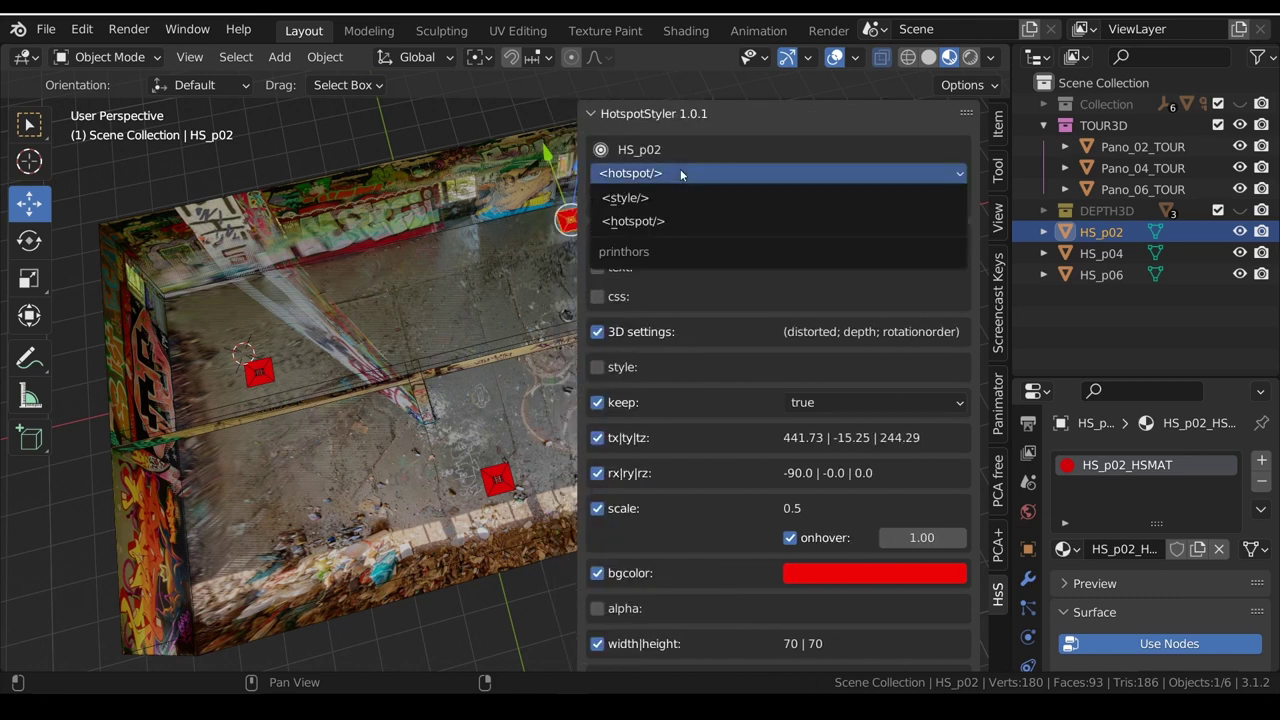
{"action": "left_click", "coordinate": [670, 198]}
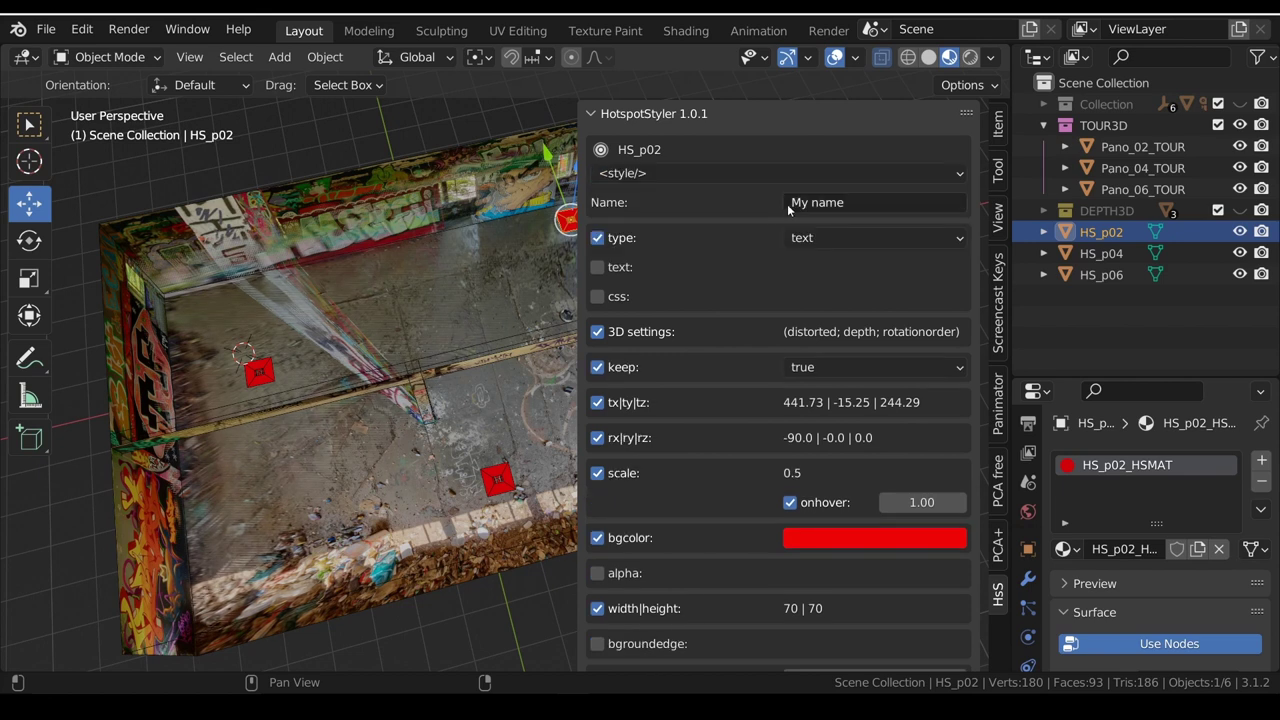
{"action": "left_click", "coordinate": [845, 205]}
{"action": "key", "text": "End"}
{"action": "key", "text": "ctrl+shift+Left"}
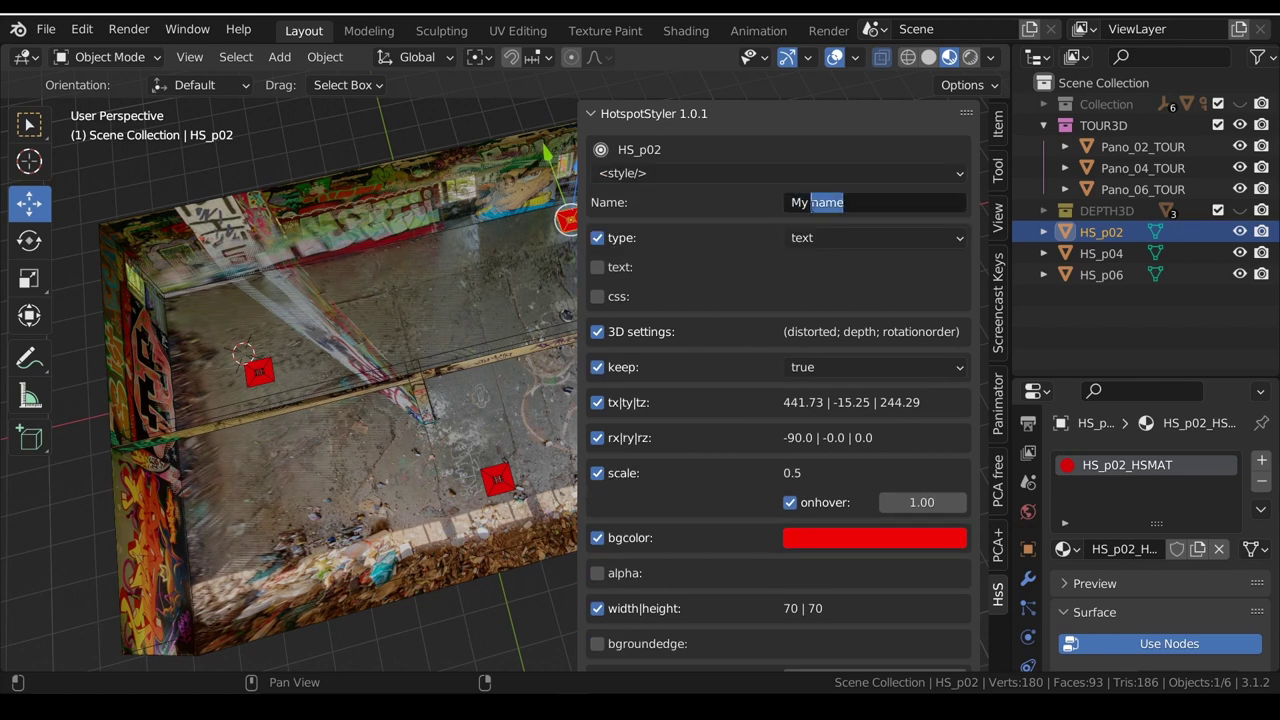
{"action": "key", "text": "BackSpace"}
{"action": "key", "text": "BackSpace"}
{"action": "type", "text": "Style"}
{"action": "key", "text": "Return"}
Exclude position and rotation from MyStyle and set its on-hover scale to 0.55
{"action": "scroll", "coordinate": [710, 244], "scroll_direction": "down", "scroll_amount": 2}
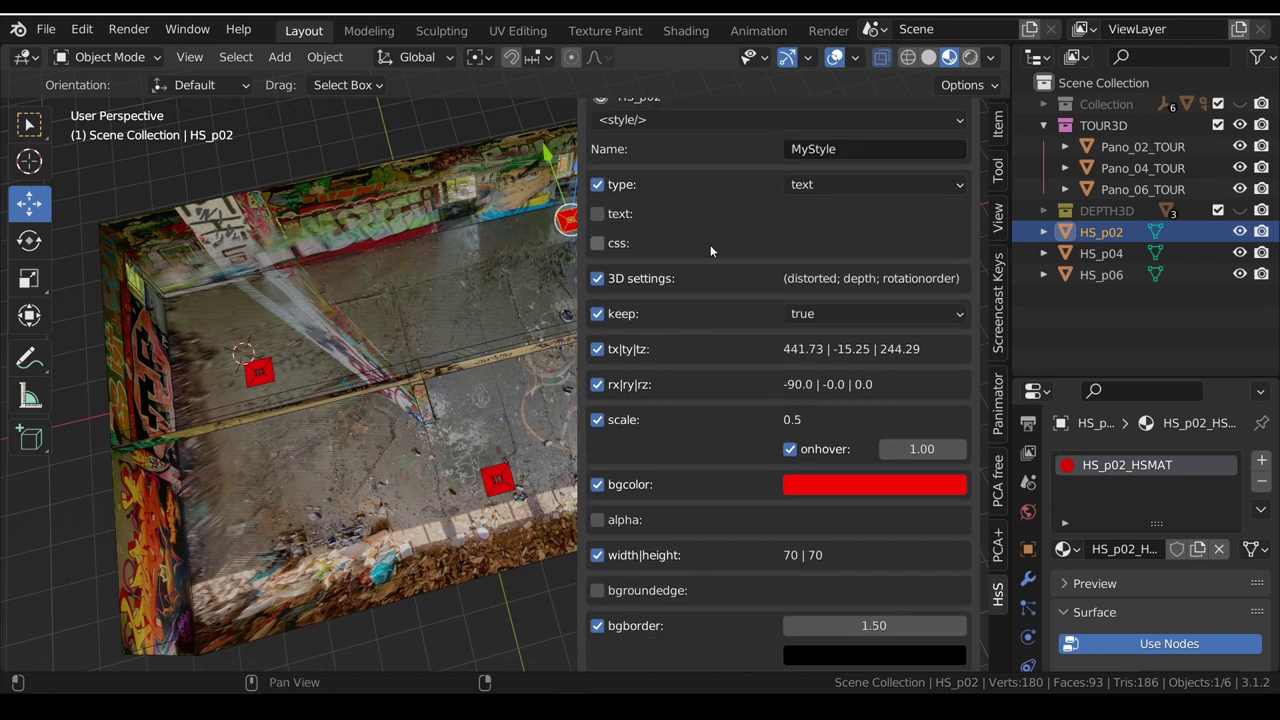
{"action": "left_click", "coordinate": [598, 349]}
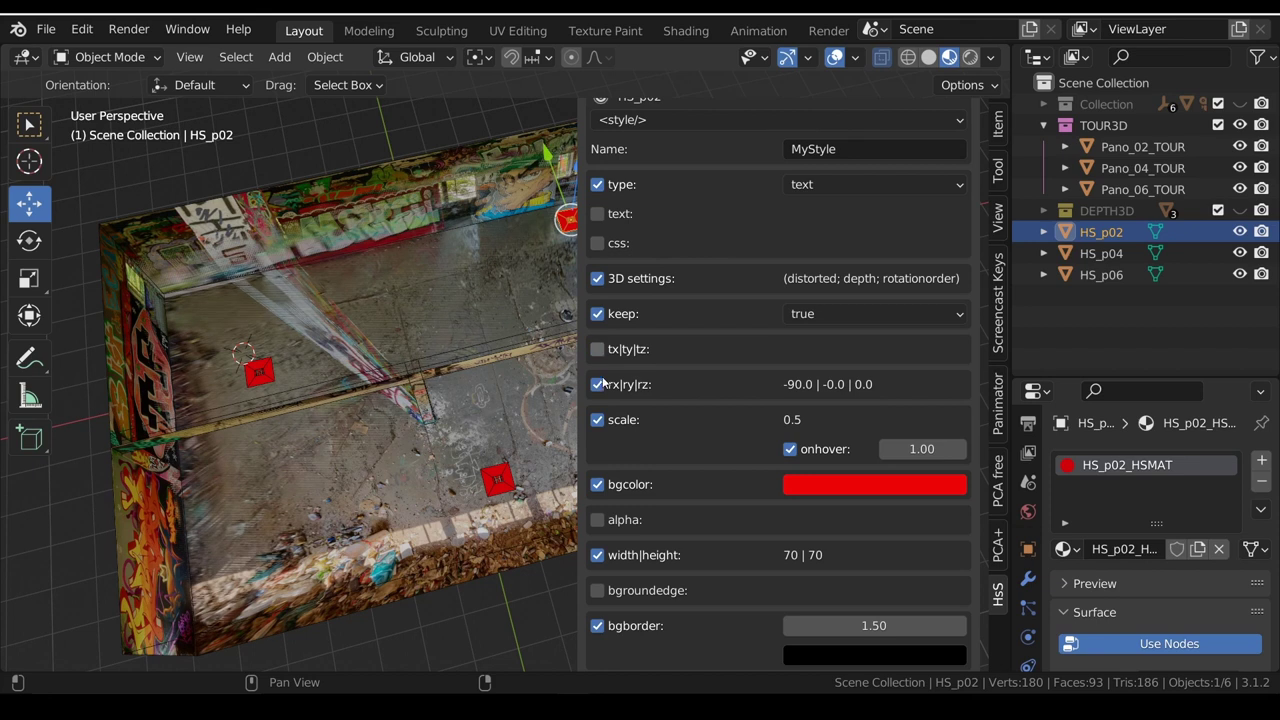
{"action": "left_click", "coordinate": [598, 385]}
{"action": "scroll", "coordinate": [679, 383], "scroll_direction": "down", "scroll_amount": 1}
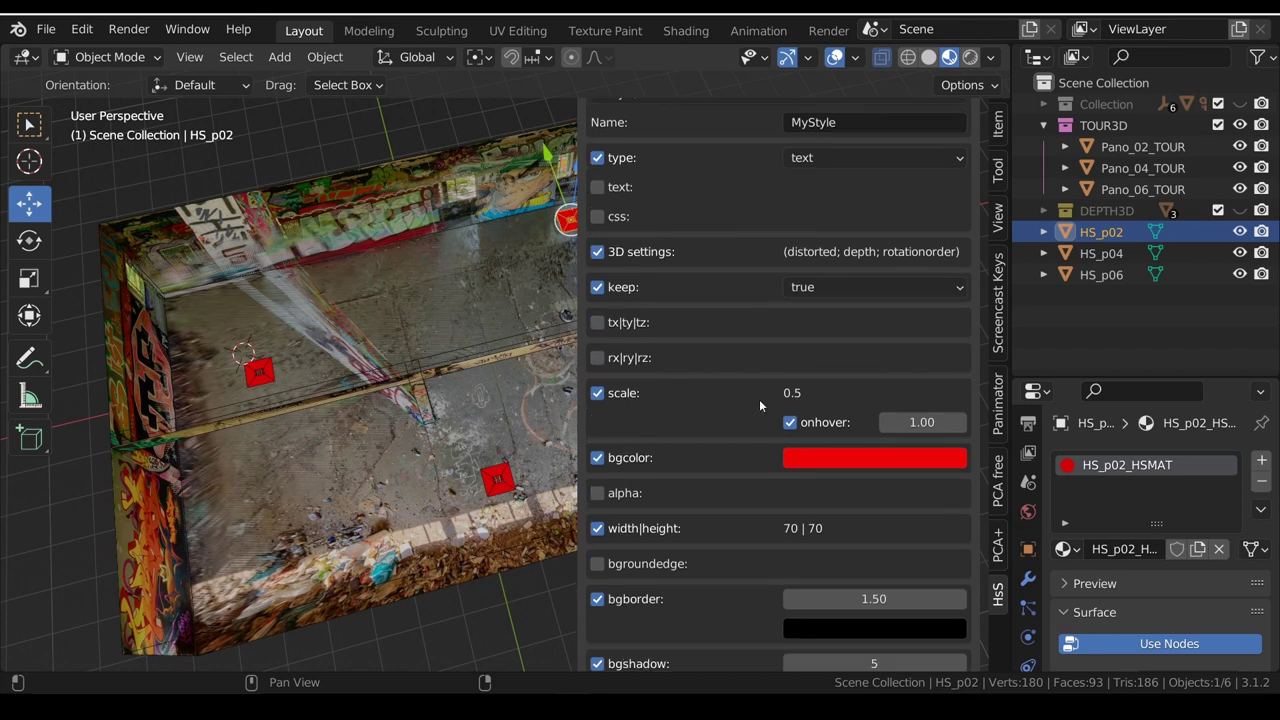
{"action": "left_click", "coordinate": [913, 421]}
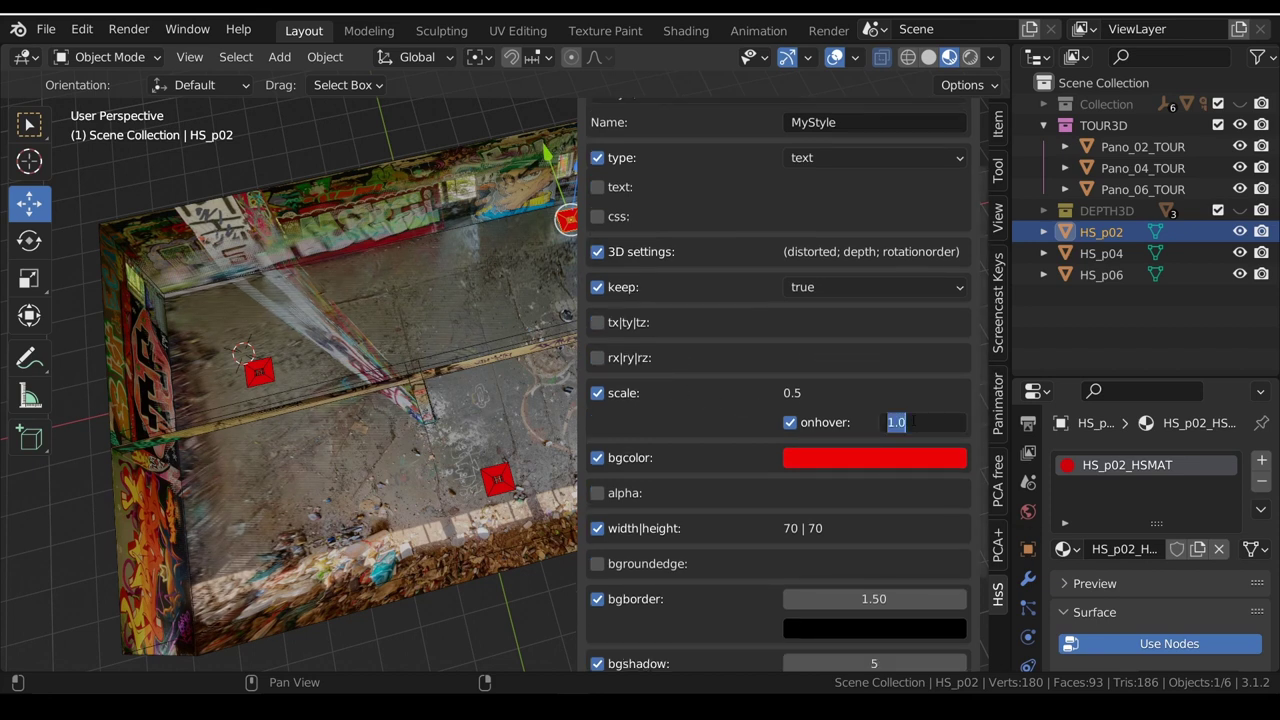
{"action": "type", "text": "0.55"}
{"action": "key", "text": "Return"}
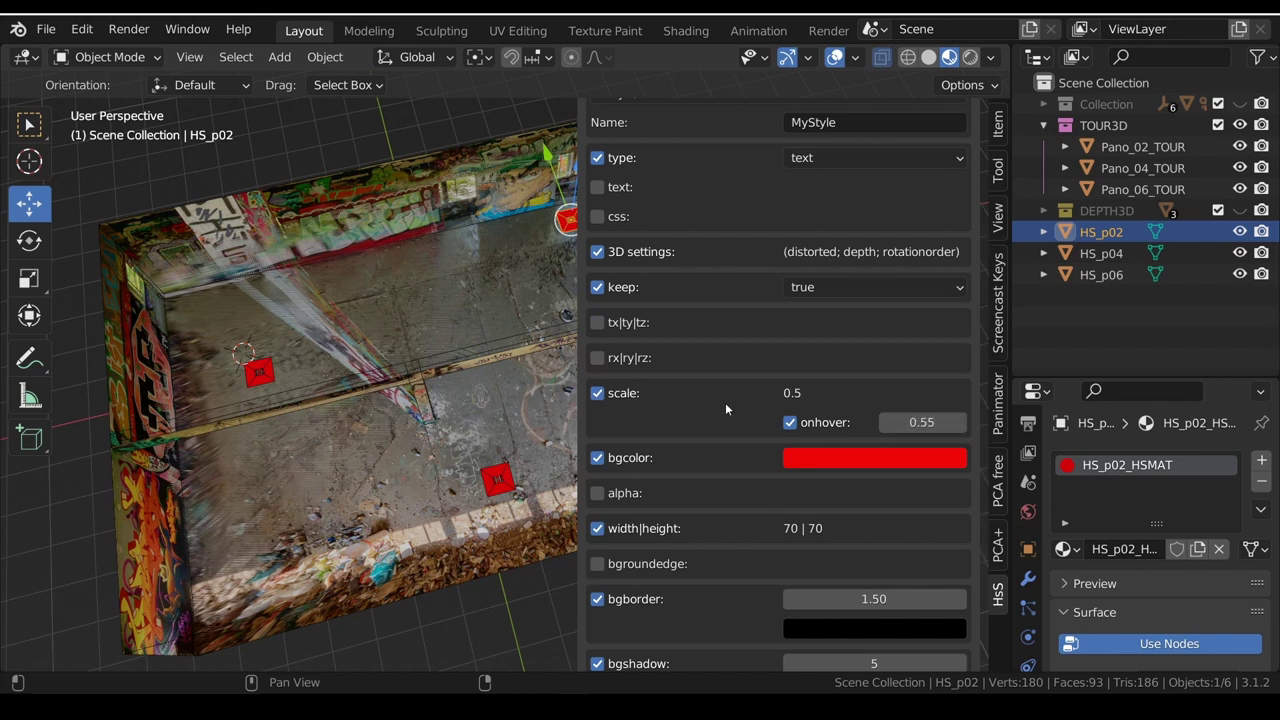
{"action": "scroll", "coordinate": [622, 373], "scroll_direction": "down", "scroll_amount": 1}
{"action": "scroll", "coordinate": [686, 357], "scroll_direction": "down", "scroll_amount": 3}
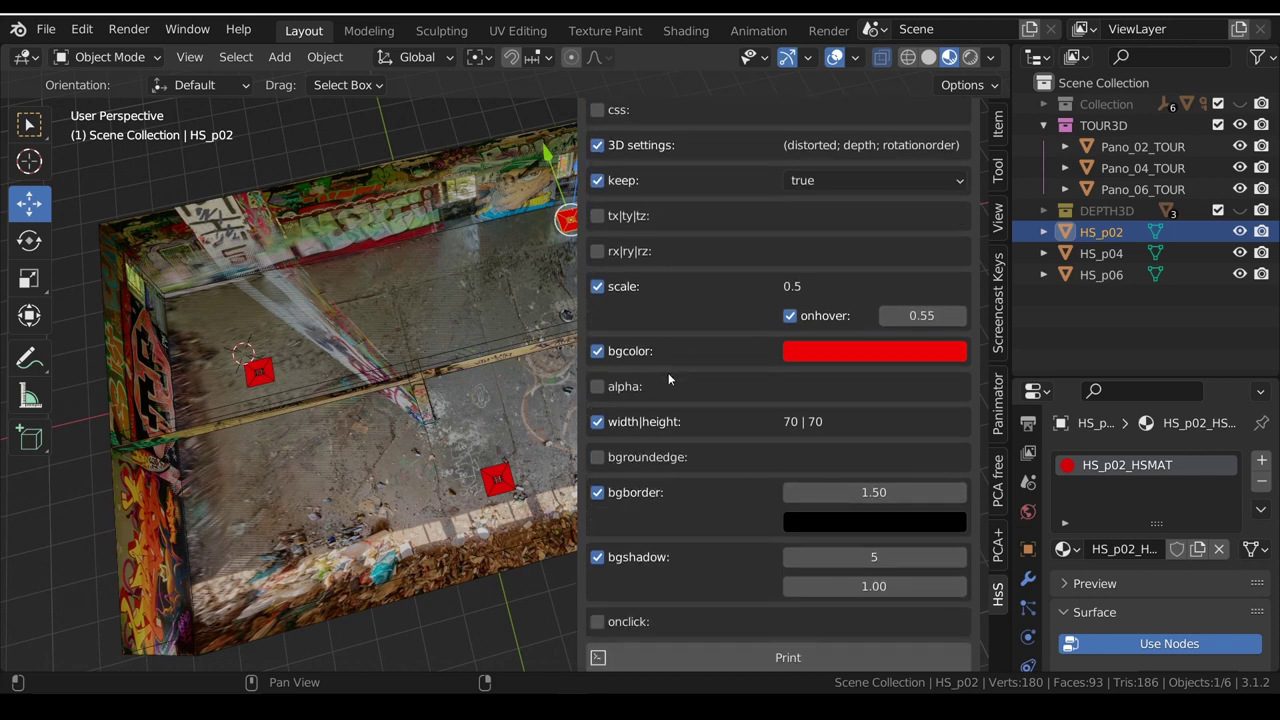
Enable transparency on MyStyle with alpha 0.5 and a separate on-hover alpha
{"action": "left_click", "coordinate": [599, 388]}
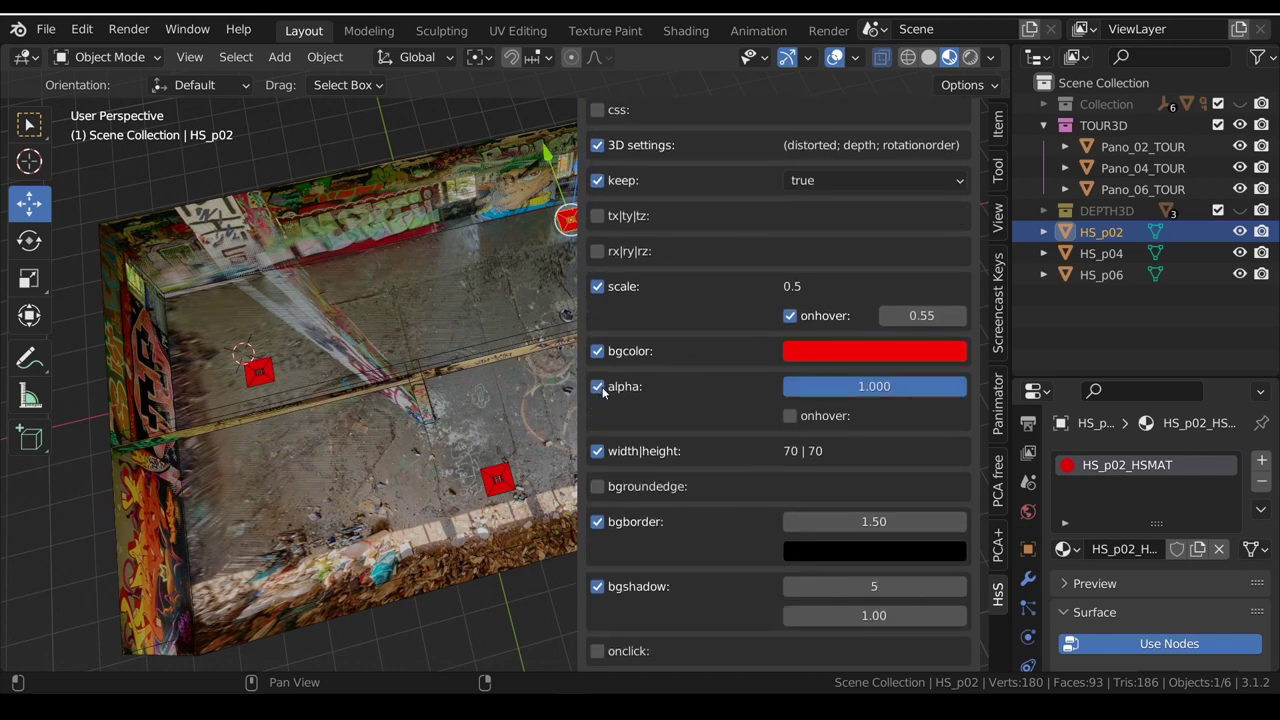
{"action": "left_click", "coordinate": [866, 387]}
{"action": "type", "text": "0."}
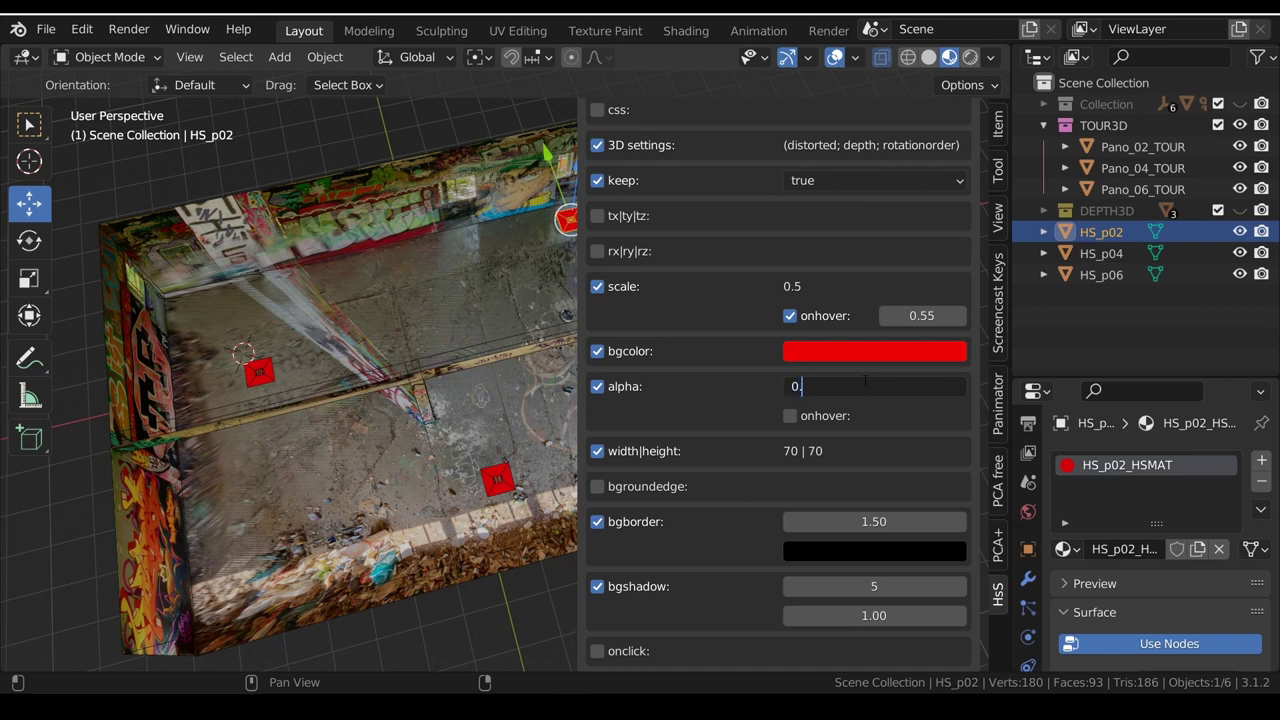
{"action": "type", "text": "5"}
{"action": "key", "text": "Return"}
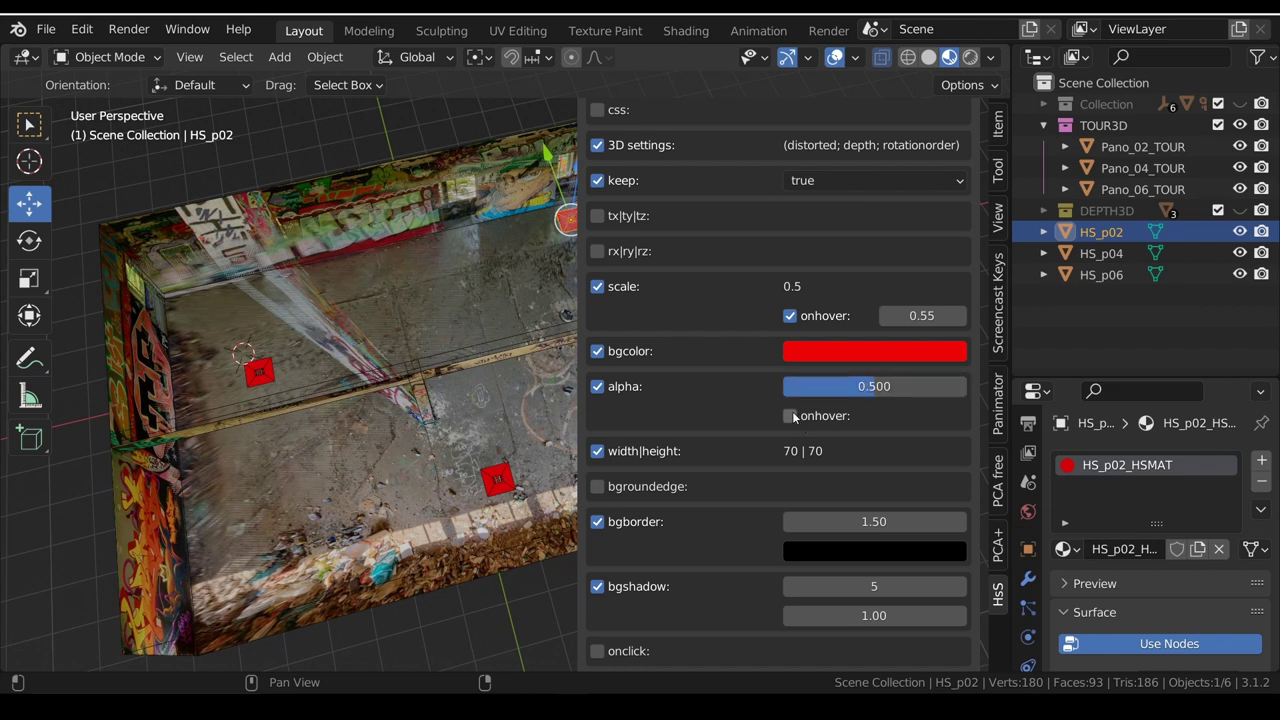
{"action": "left_click", "coordinate": [791, 416]}
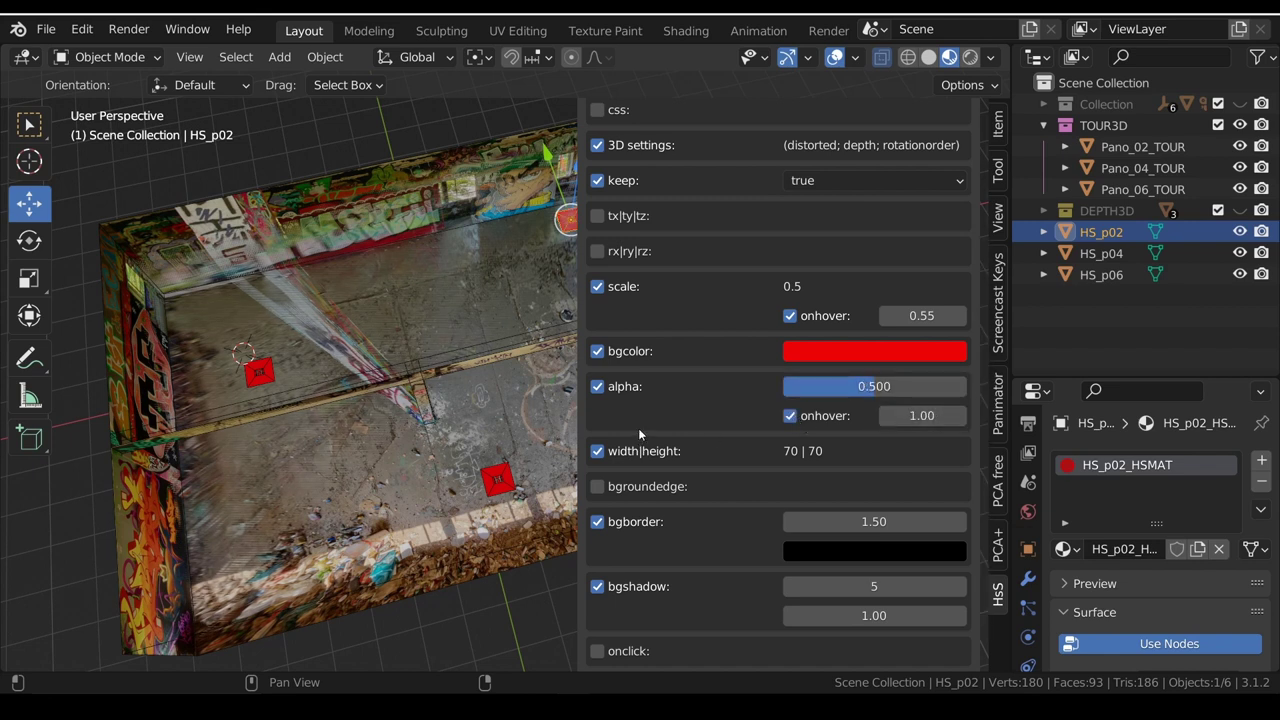
{"action": "scroll", "coordinate": [638, 428], "scroll_direction": "down", "scroll_amount": 1}
{"action": "scroll", "coordinate": [638, 428], "scroll_direction": "down", "scroll_amount": 1}
Give MyStyle a rounded edge of 1.00 and a border width of 12
{"action": "left_click", "coordinate": [598, 446]}
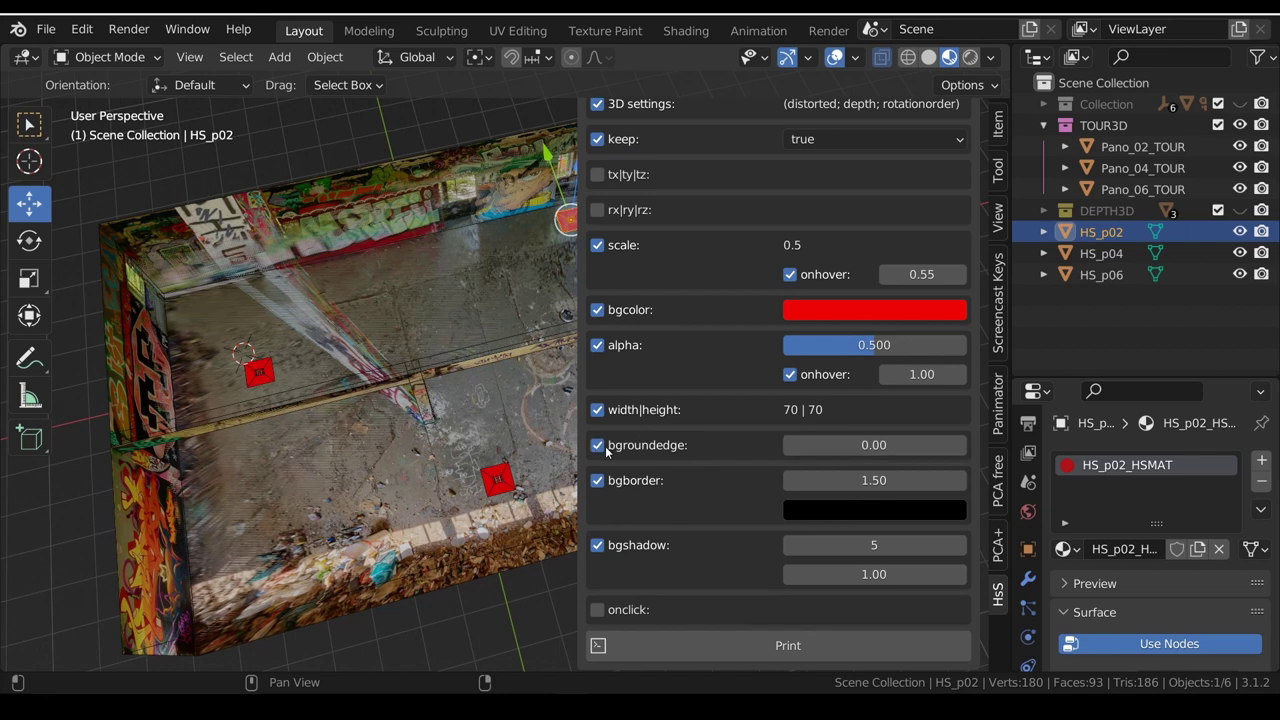
{"action": "left_click_drag", "start_coordinate": [819, 452], "coordinate": [845, 452]}
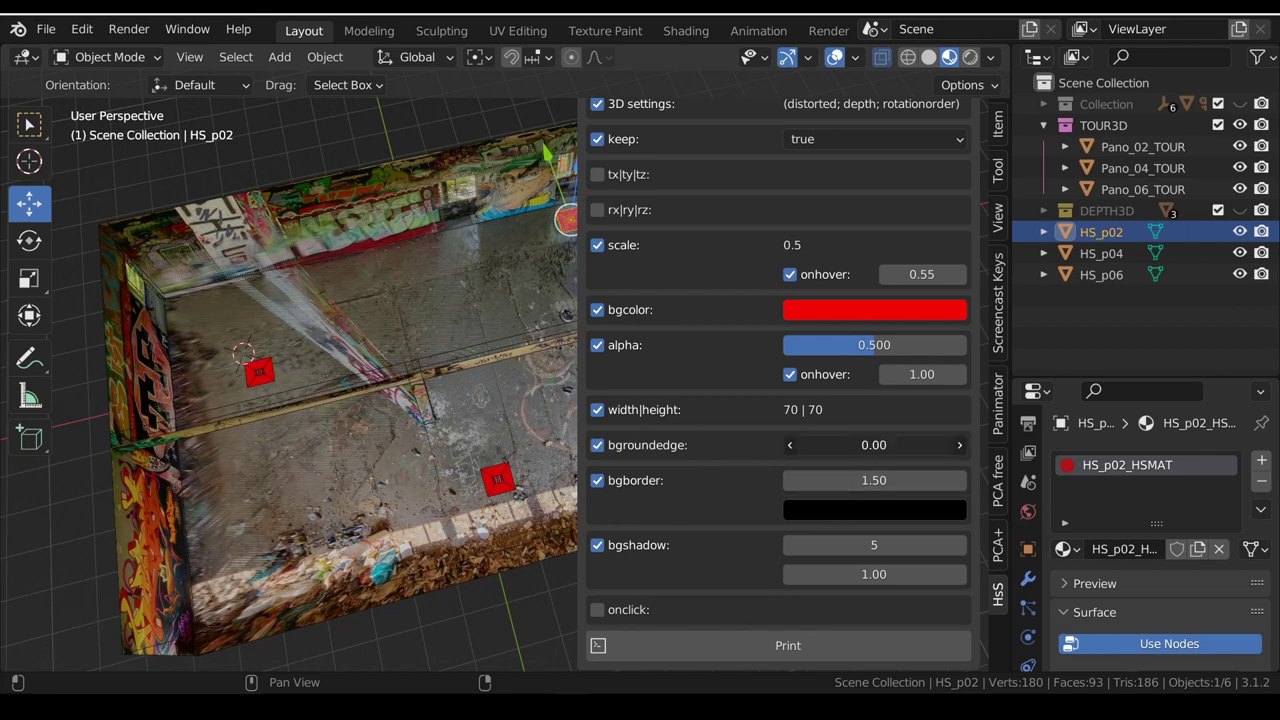
{"action": "left_click", "coordinate": [858, 482]}
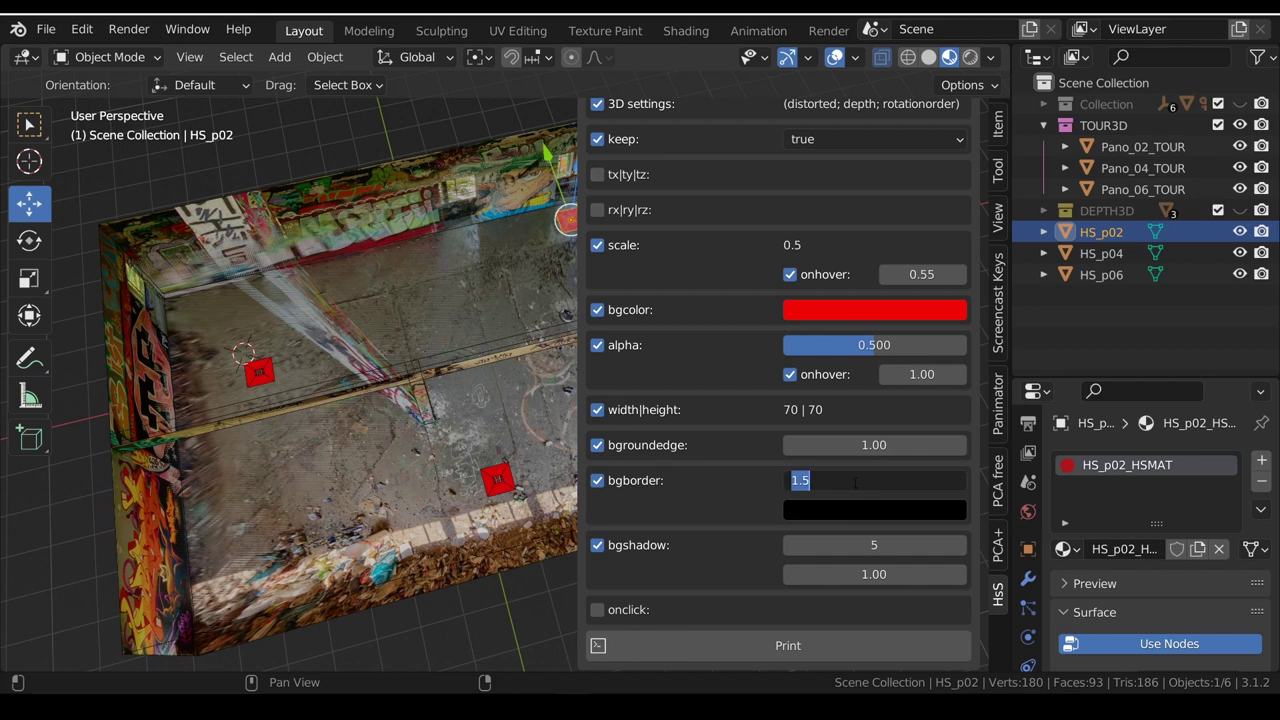
{"action": "type", "text": "12"}
{"action": "key", "text": "Return"}
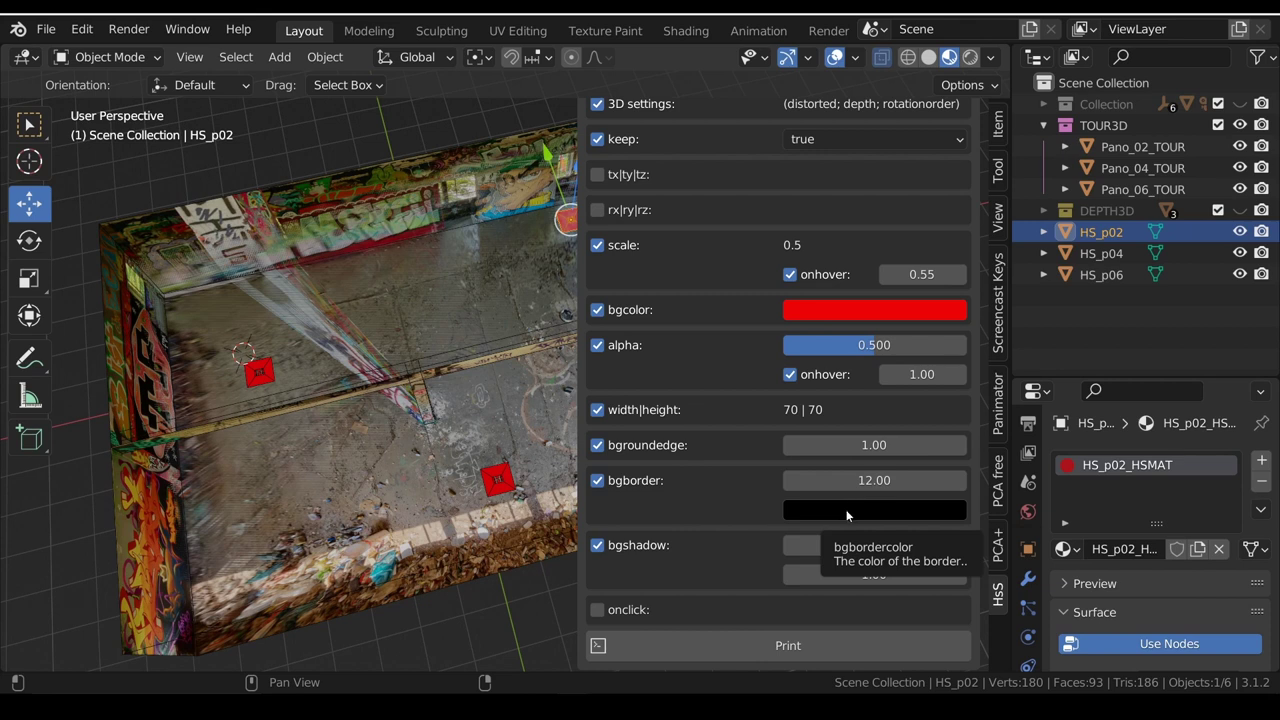
Make the MyStyle border colour yellow and print the style to the console
{"action": "left_click", "coordinate": [846, 513]}
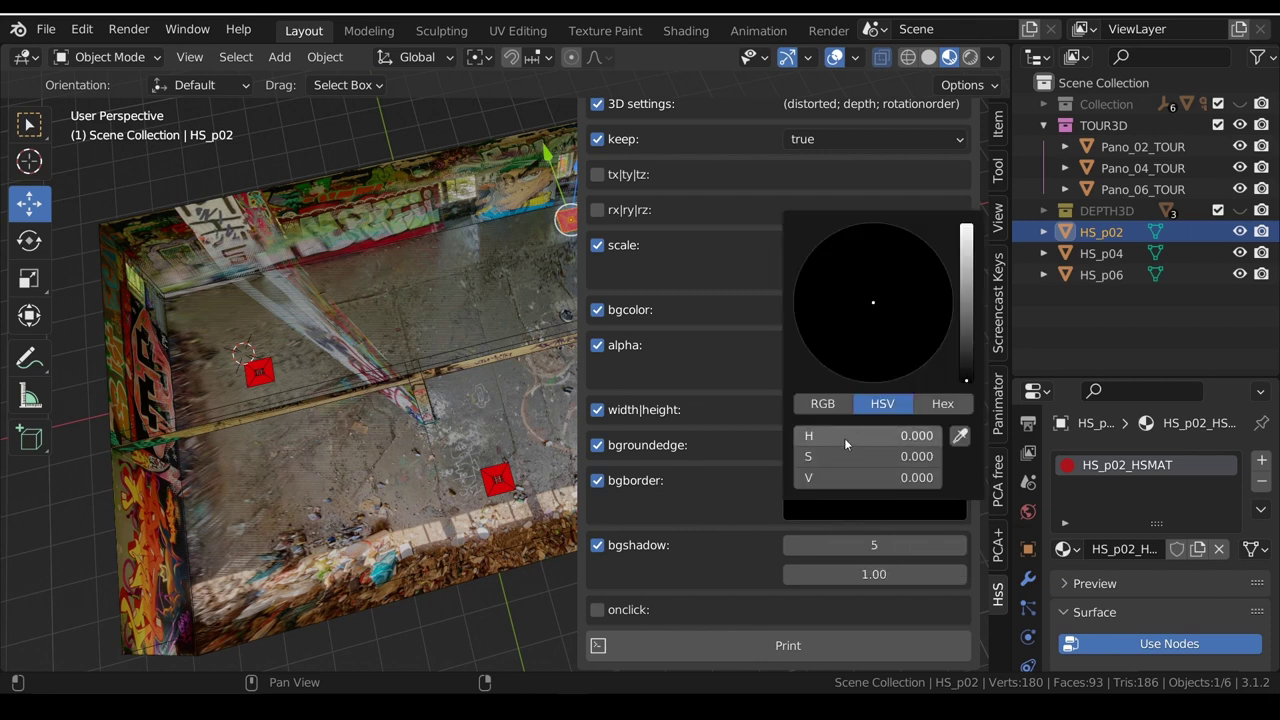
{"action": "left_click", "coordinate": [822, 403]}
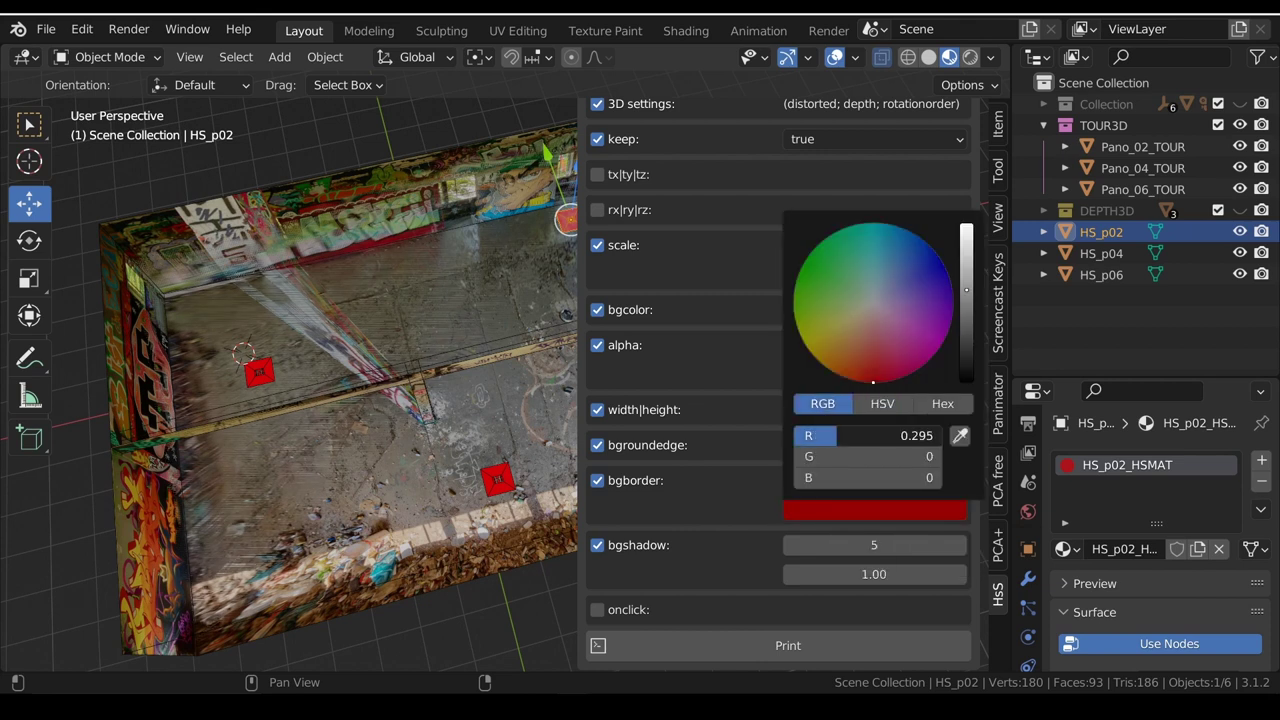
{"action": "left_click_drag", "start_coordinate": [834, 436], "coordinate": [947, 441]}
{"action": "left_click_drag", "start_coordinate": [837, 459], "coordinate": [940, 459]}
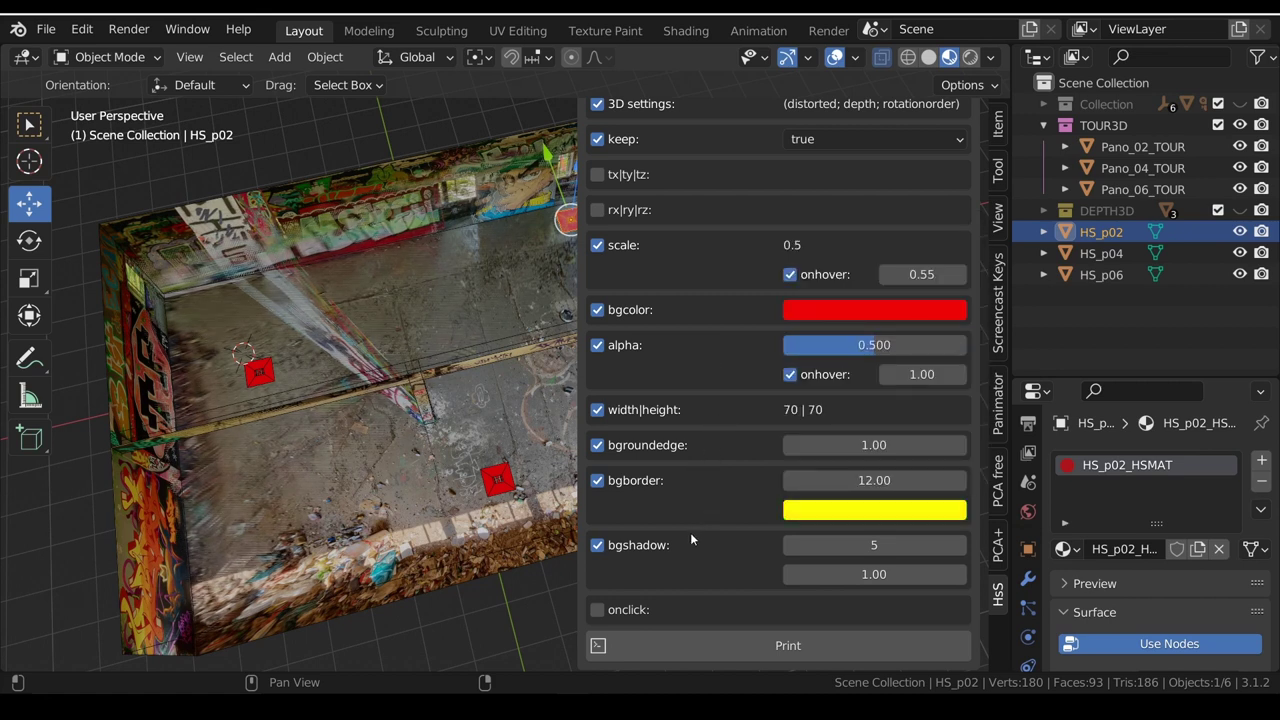
{"action": "left_click", "coordinate": [768, 645]}
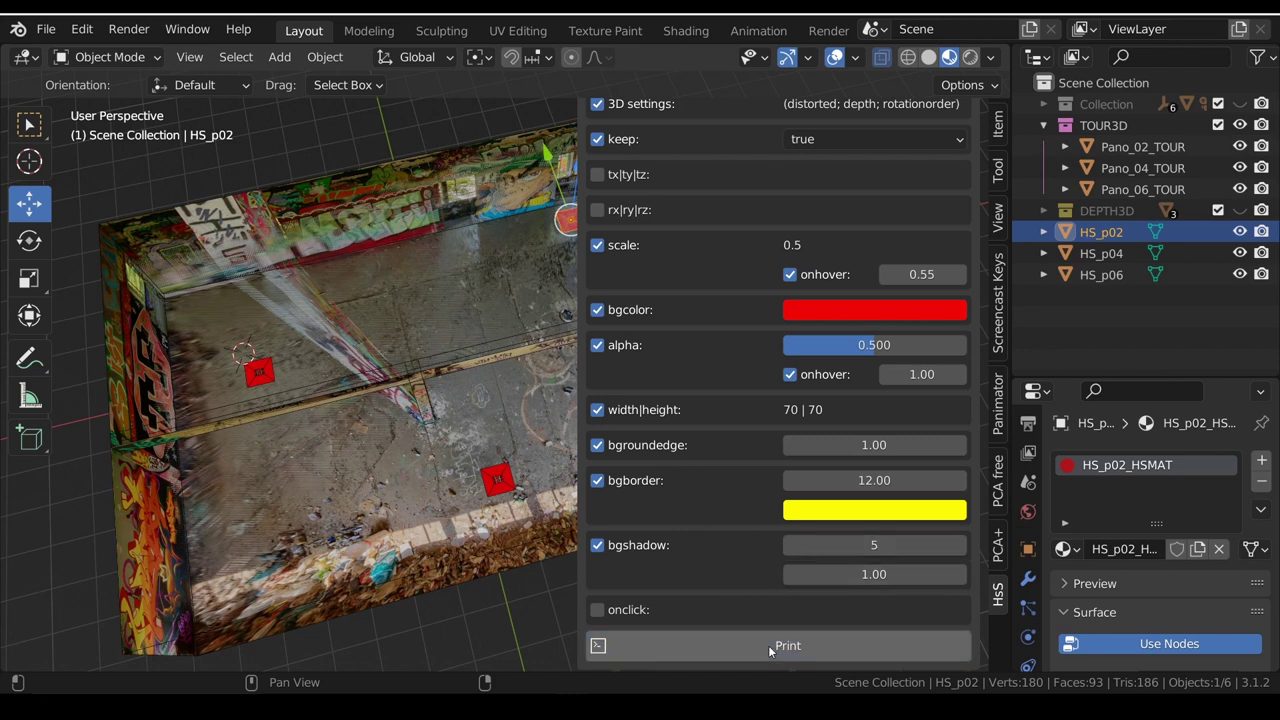
{"action": "scroll", "coordinate": [749, 540], "scroll_direction": "up", "scroll_amount": 2}
{"action": "scroll", "coordinate": [749, 540], "scroll_direction": "up", "scroll_amount": 2}
{"action": "scroll", "coordinate": [714, 480], "scroll_direction": "up", "scroll_amount": 2}
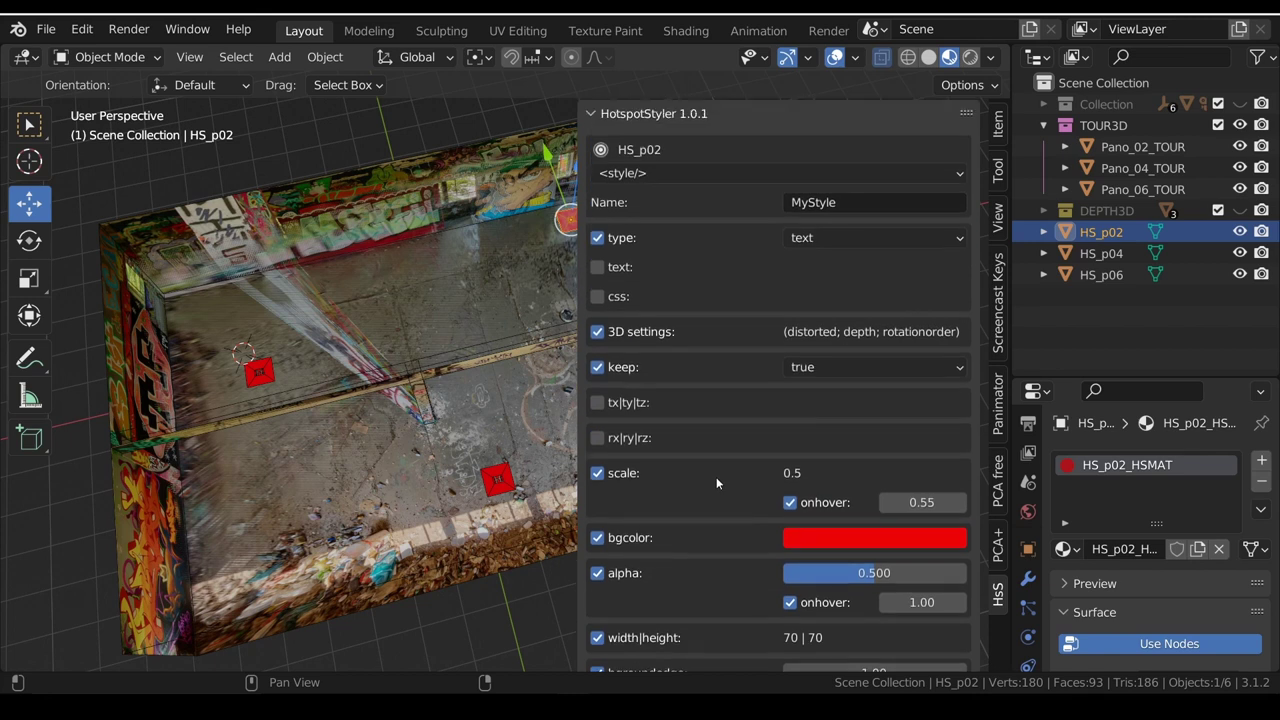
Switch to hotspot output, dropping type, 3D, keep and scale but including position and rotation
{"action": "left_click", "coordinate": [697, 172]}
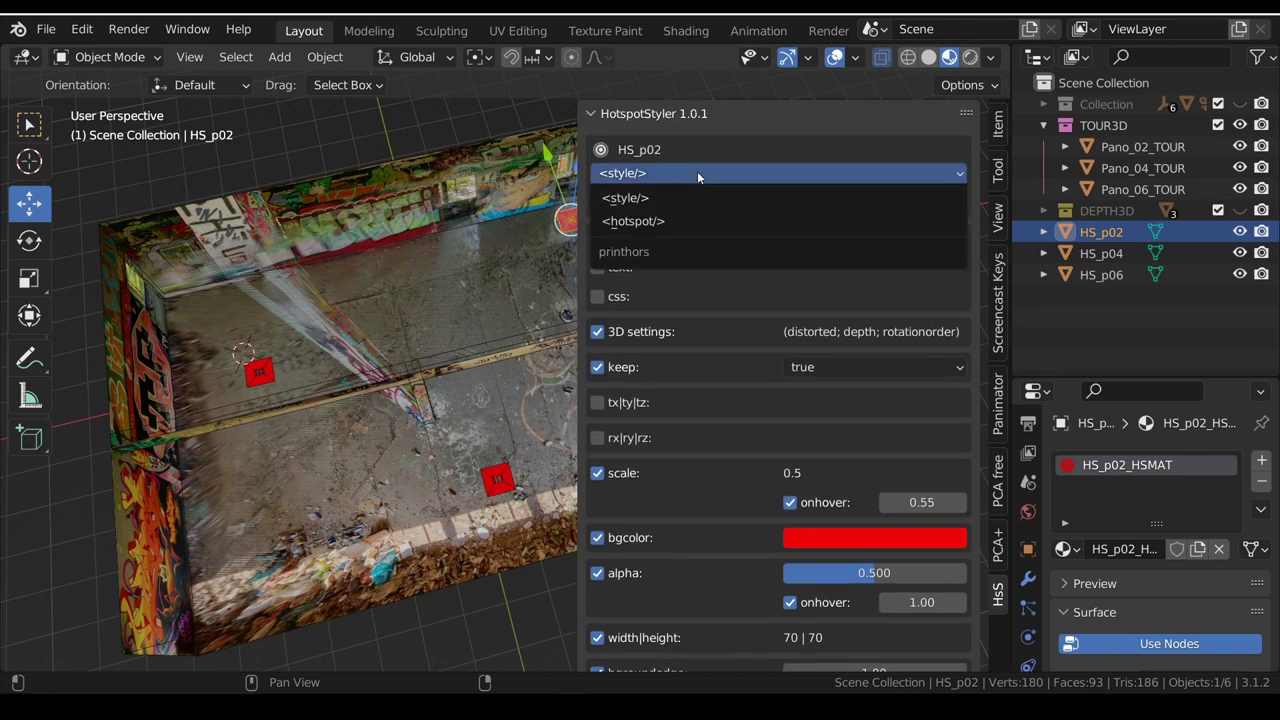
{"action": "left_click", "coordinate": [675, 222]}
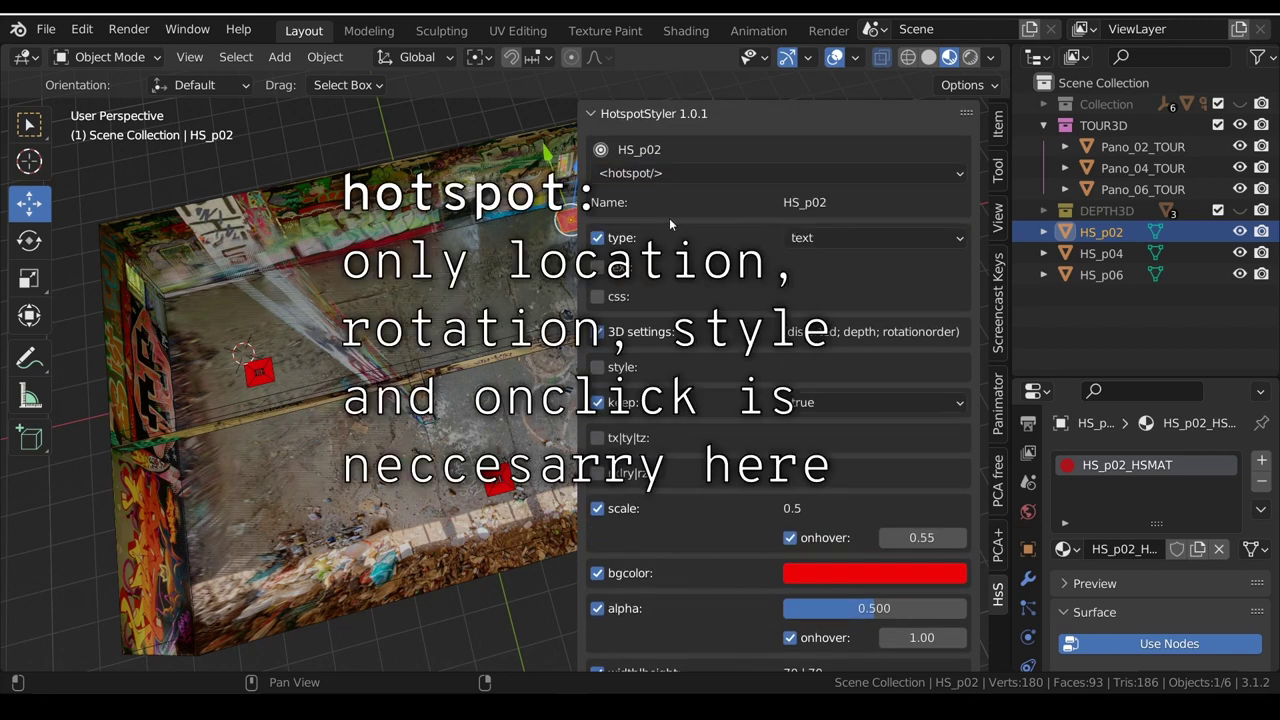
{"action": "scroll", "coordinate": [640, 217], "scroll_direction": "down", "scroll_amount": 1}
{"action": "left_click", "coordinate": [597, 211]}
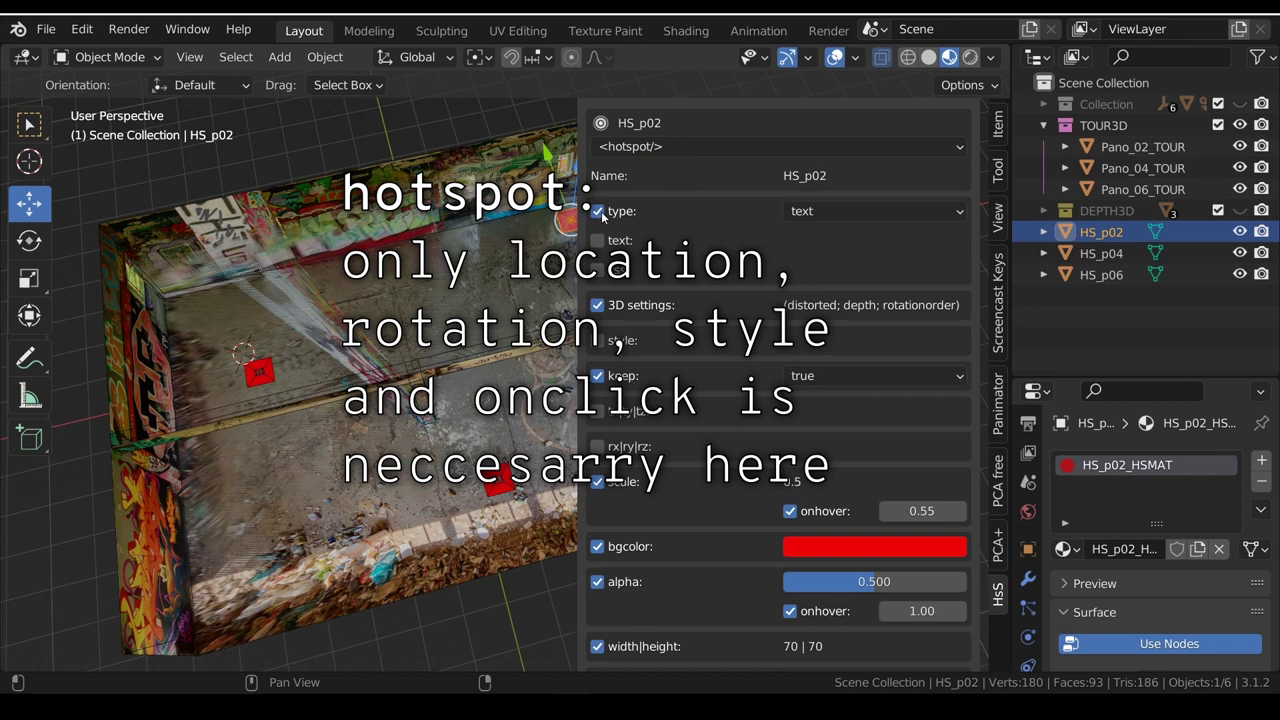
{"action": "left_click", "coordinate": [598, 305]}
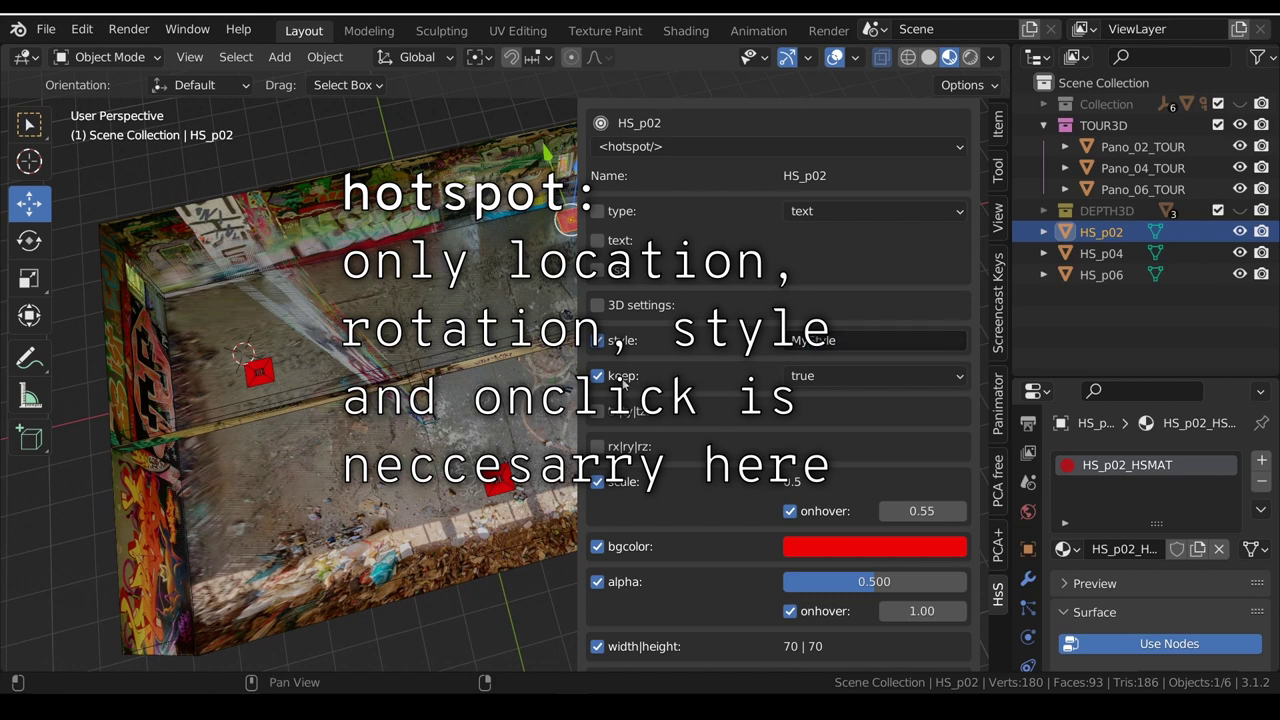
{"action": "left_click", "coordinate": [597, 376]}
{"action": "left_click", "coordinate": [597, 411]}
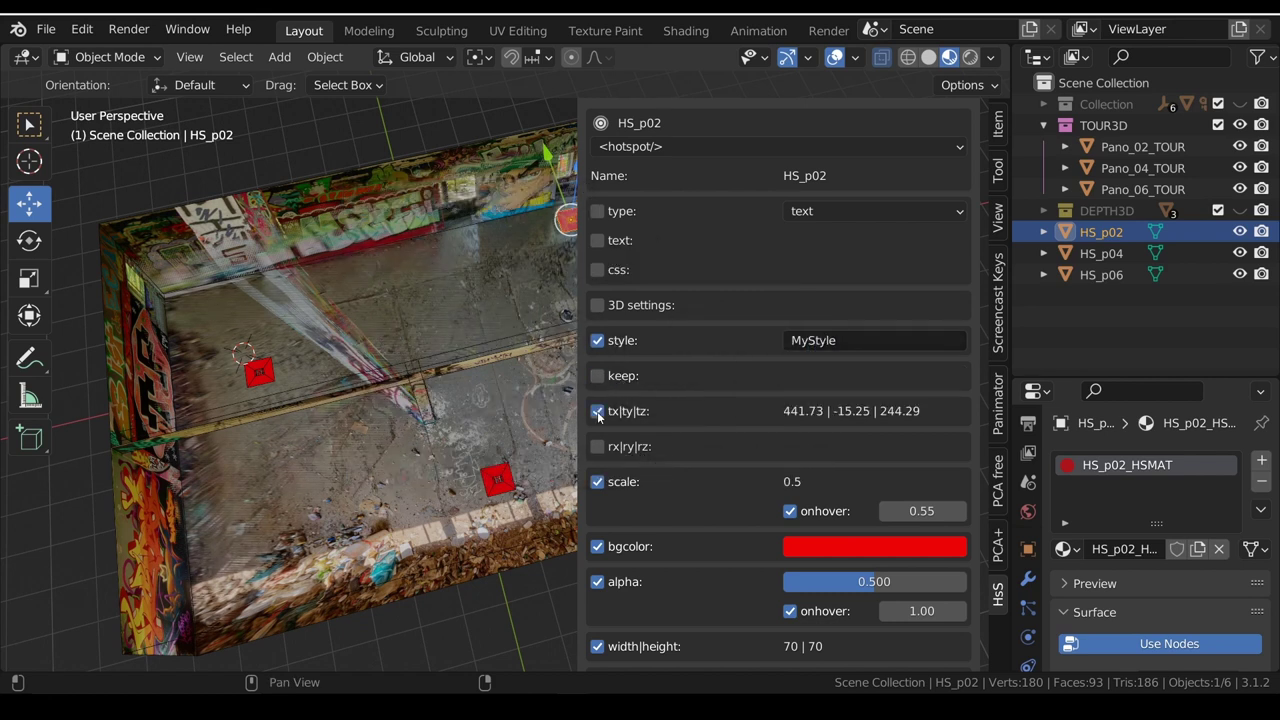
{"action": "left_click", "coordinate": [597, 446]}
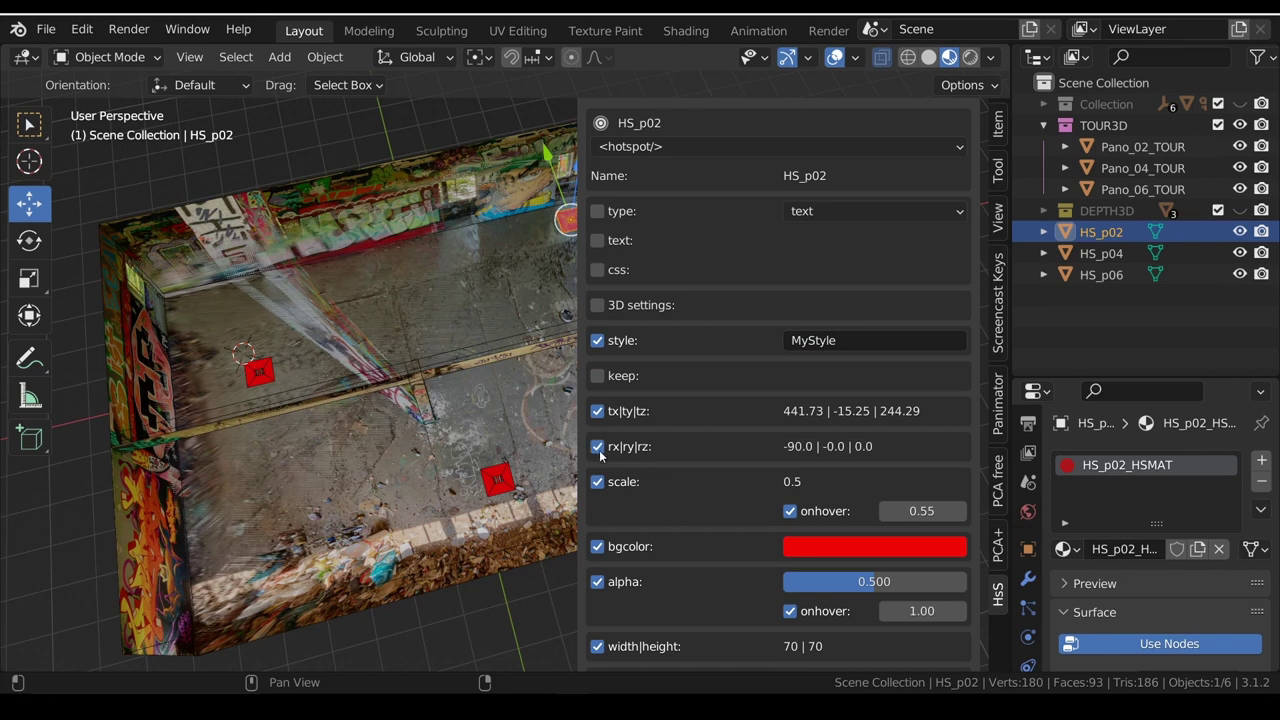
{"action": "left_click", "coordinate": [598, 482]}
Drop background colour, alpha, size, rounded edge, border and shadow, and include onclick
{"action": "scroll", "coordinate": [604, 488], "scroll_direction": "down", "scroll_amount": 2}
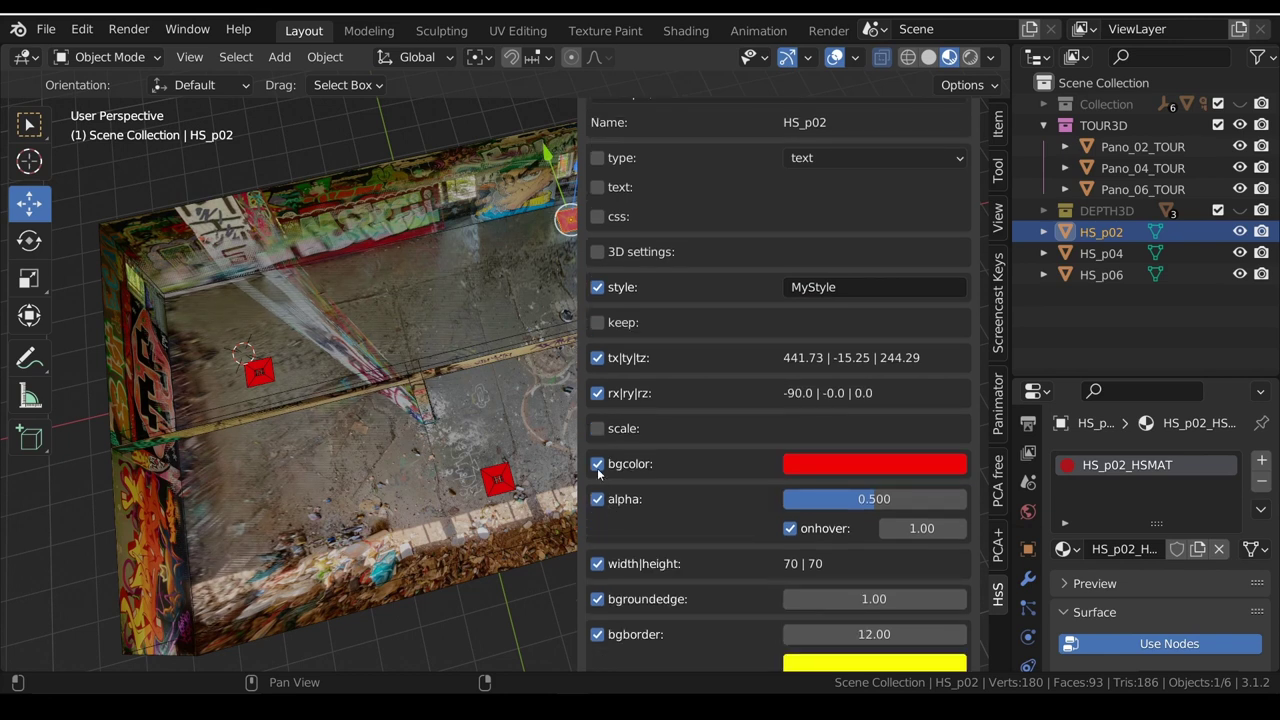
{"action": "left_click", "coordinate": [598, 466]}
{"action": "left_click", "coordinate": [597, 499]}
{"action": "left_click", "coordinate": [597, 534]}
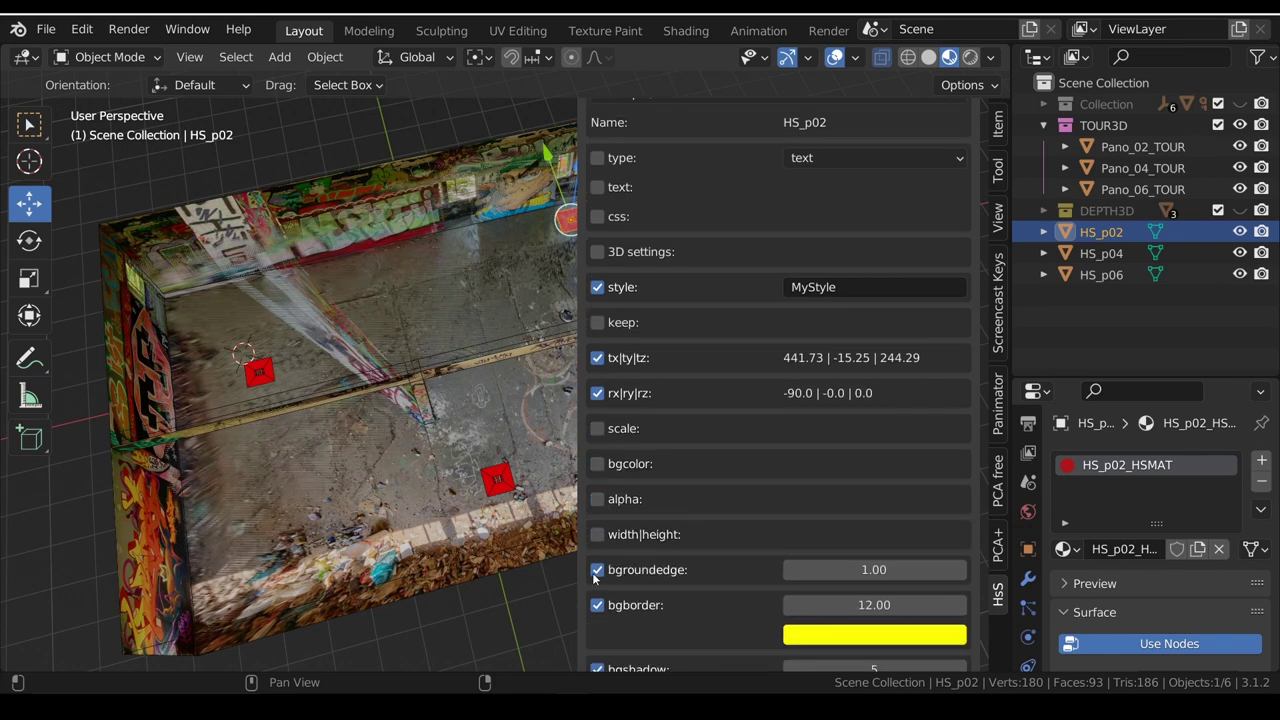
{"action": "left_click", "coordinate": [597, 569]}
{"action": "left_click", "coordinate": [597, 605]}
{"action": "scroll", "coordinate": [610, 600], "scroll_direction": "down", "scroll_amount": 2}
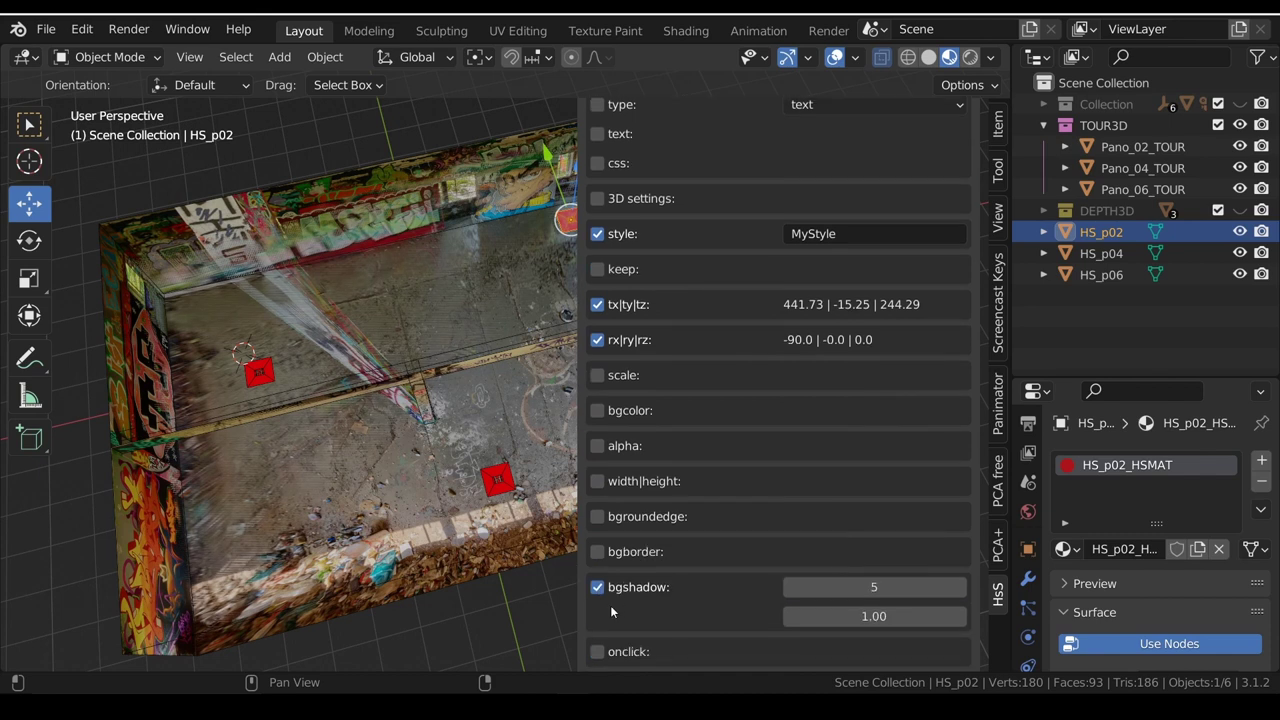
{"action": "left_click", "coordinate": [598, 588]}
{"action": "left_click", "coordinate": [598, 622]}
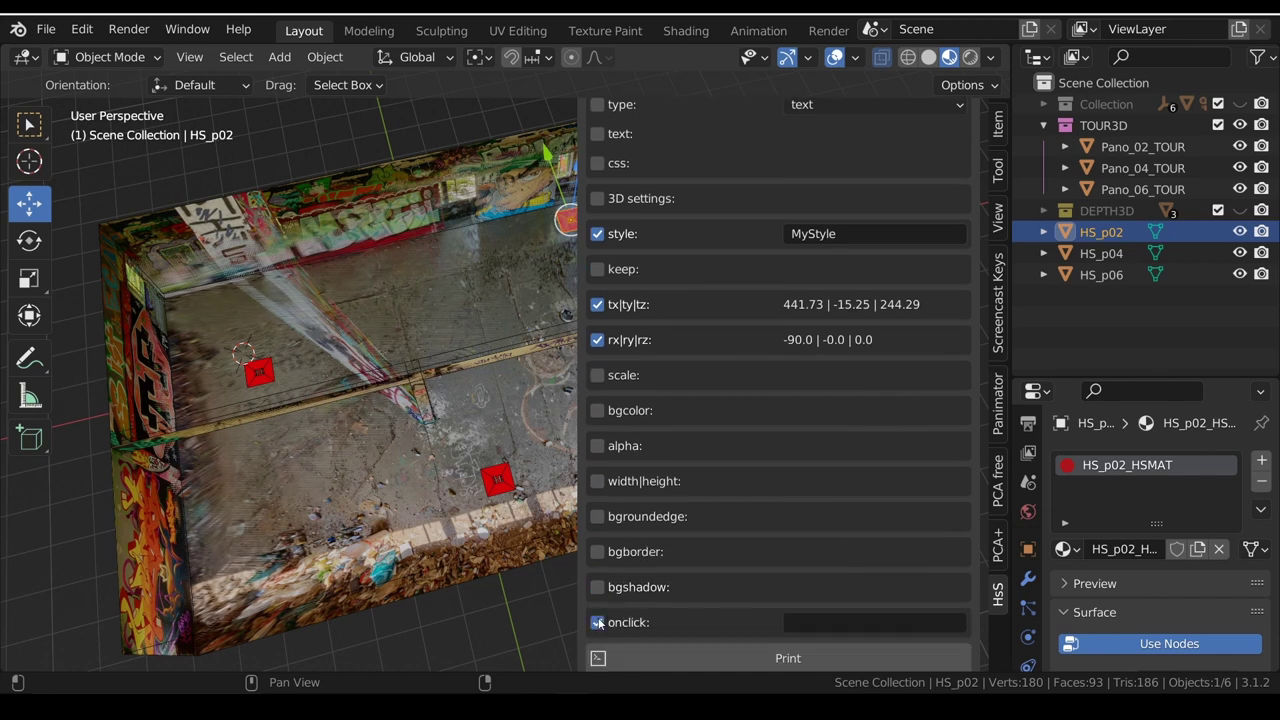
{"action": "scroll", "coordinate": [728, 465], "scroll_direction": "up", "scroll_amount": 1}
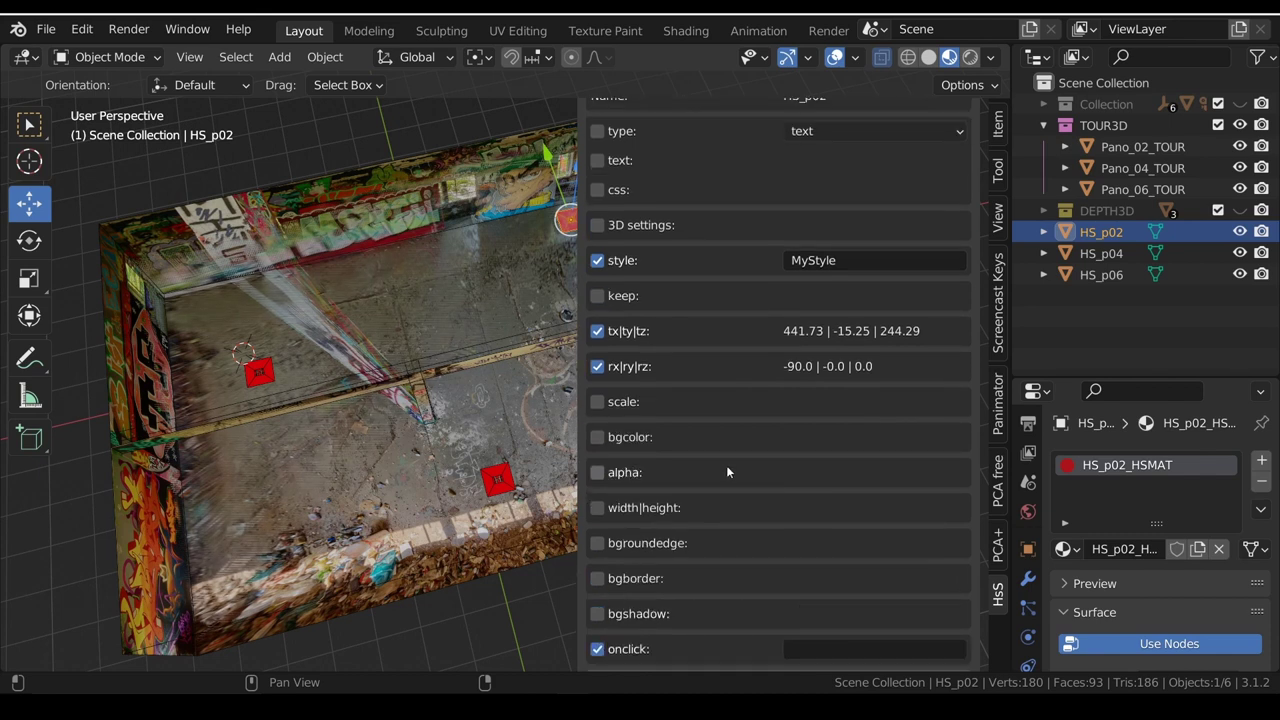
{"action": "scroll", "coordinate": [726, 465], "scroll_direction": "up", "scroll_amount": 1}
{"action": "scroll", "coordinate": [726, 464], "scroll_direction": "up", "scroll_amount": 1}
{"action": "scroll", "coordinate": [730, 453], "scroll_direction": "up", "scroll_amount": 1}
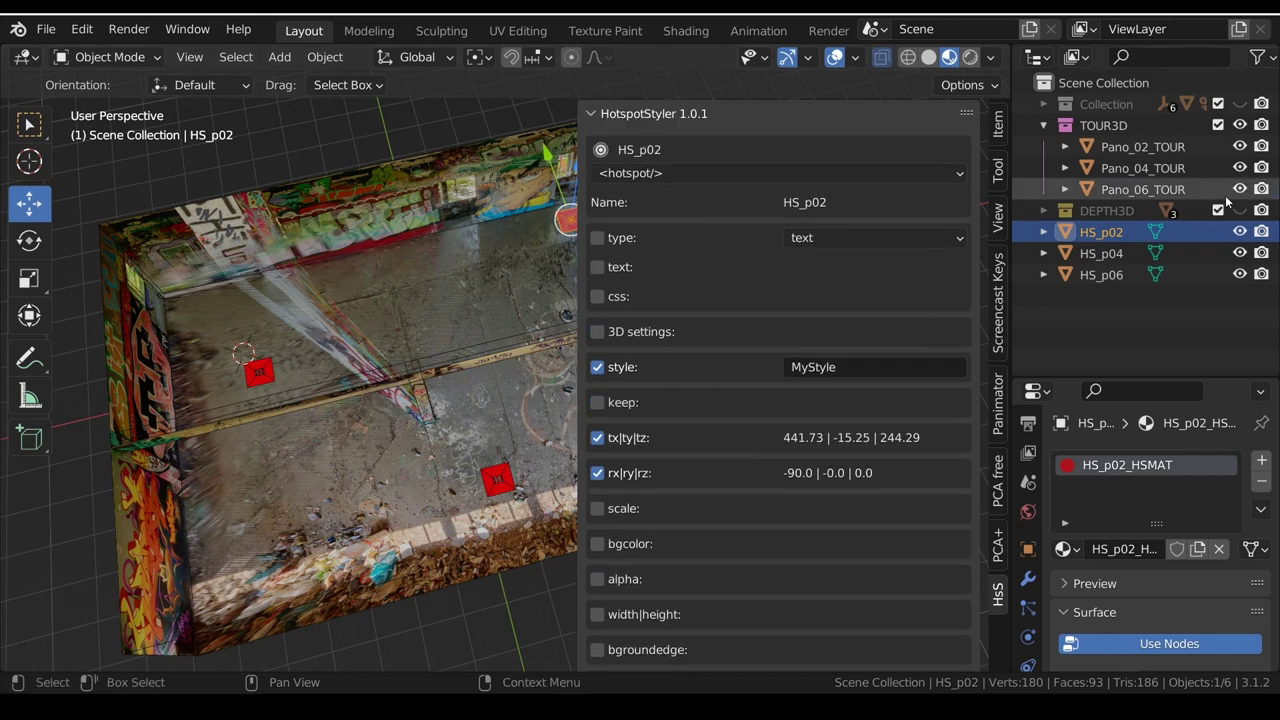
{"action": "scroll", "coordinate": [755, 328], "scroll_direction": "down", "scroll_amount": 1}
{"action": "scroll", "coordinate": [766, 449], "scroll_direction": "down", "scroll_amount": 4}
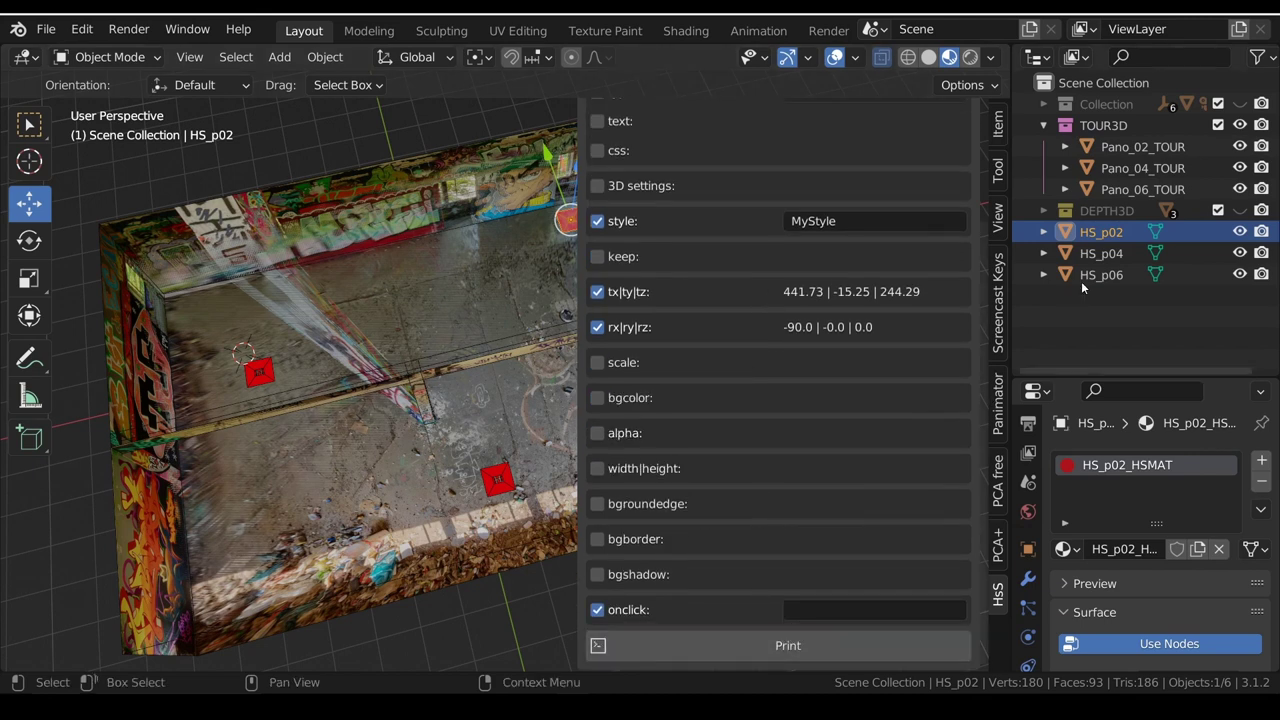
Print the hotspot settings for HS_p04 and HS_p06
{"action": "left_click", "coordinate": [1104, 255]}
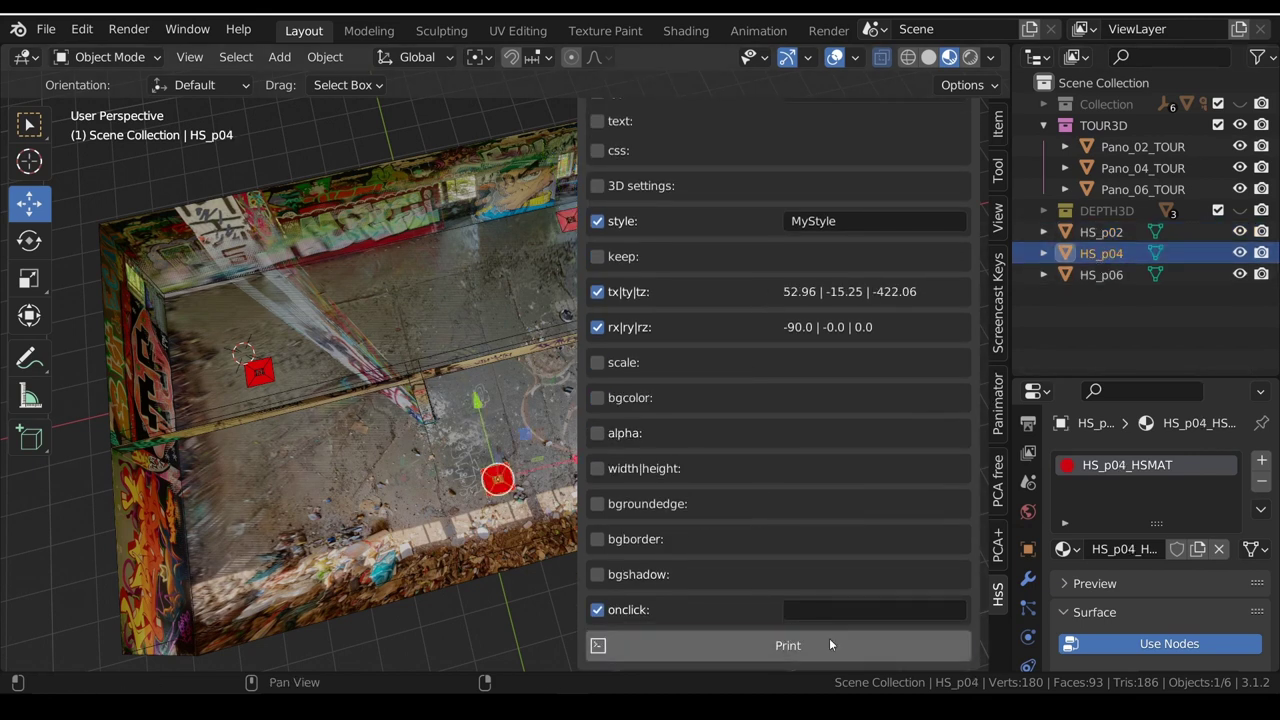
{"action": "left_click", "coordinate": [829, 640]}
{"action": "left_click", "coordinate": [1102, 276]}
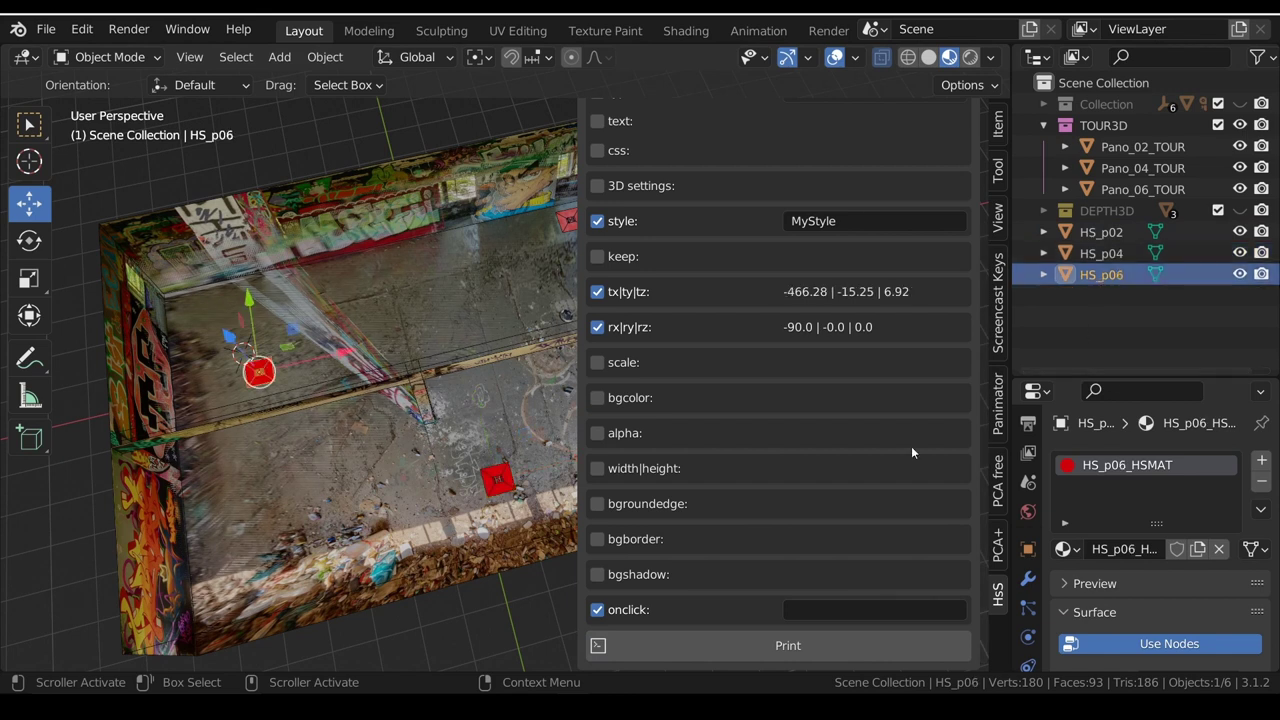
{"action": "left_click", "coordinate": [801, 644]}
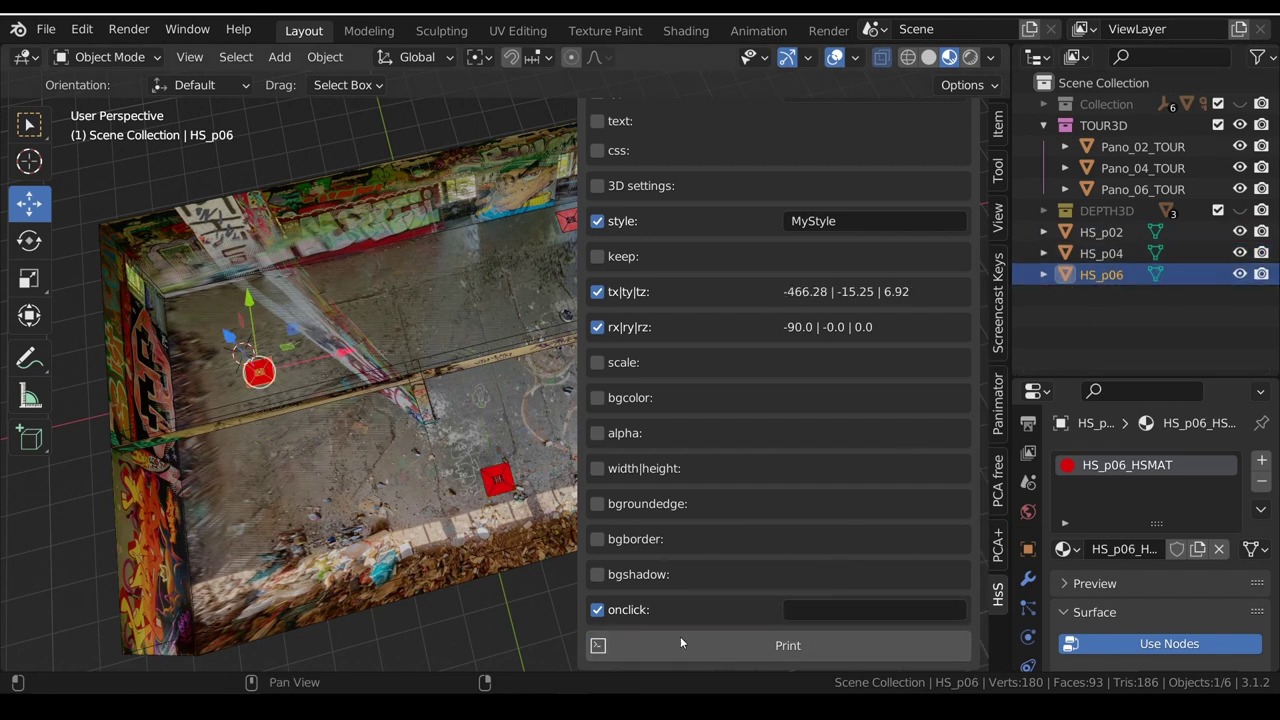
Show the system console and copy the printed MyStyle style and hotspot XML
{"action": "left_click", "coordinate": [608, 657]}
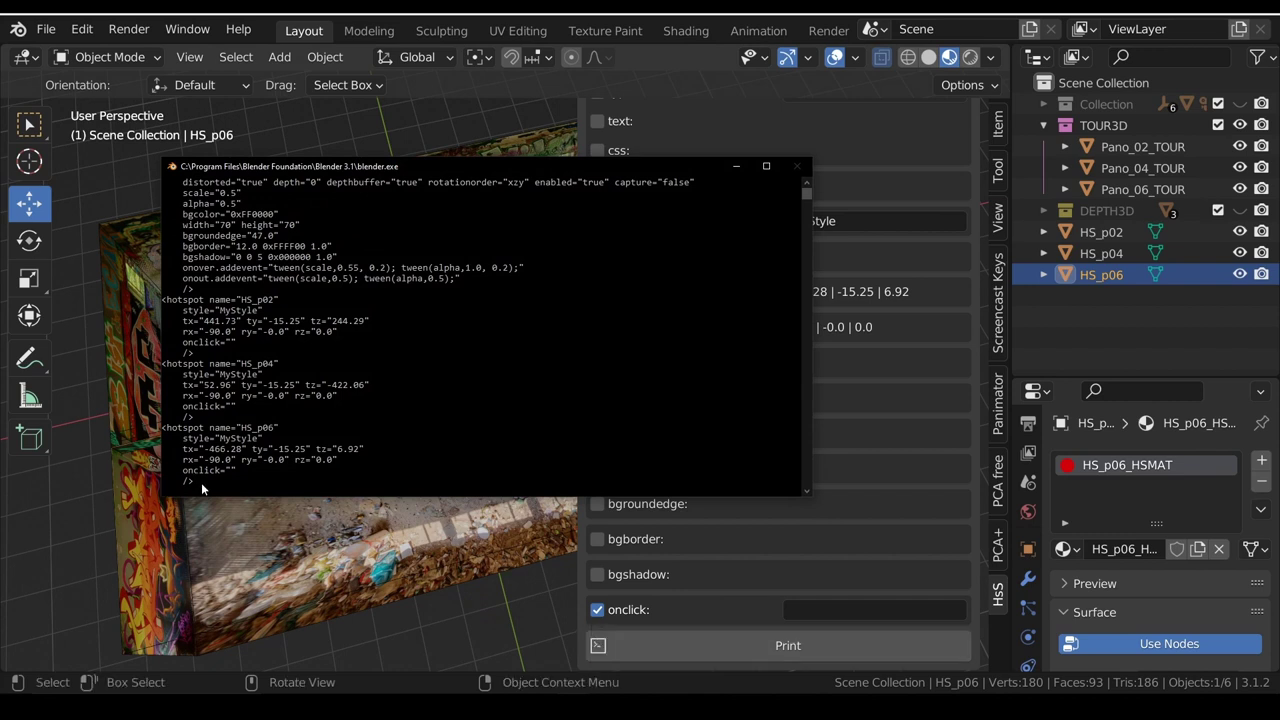
{"action": "mouse_move", "coordinate": [194, 480]}
{"action": "left_mouse_down"}
{"action": "mouse_move", "coordinate": [178, 418]}
{"action": "mouse_move", "coordinate": [186, 184]}
{"action": "left_mouse_up"}
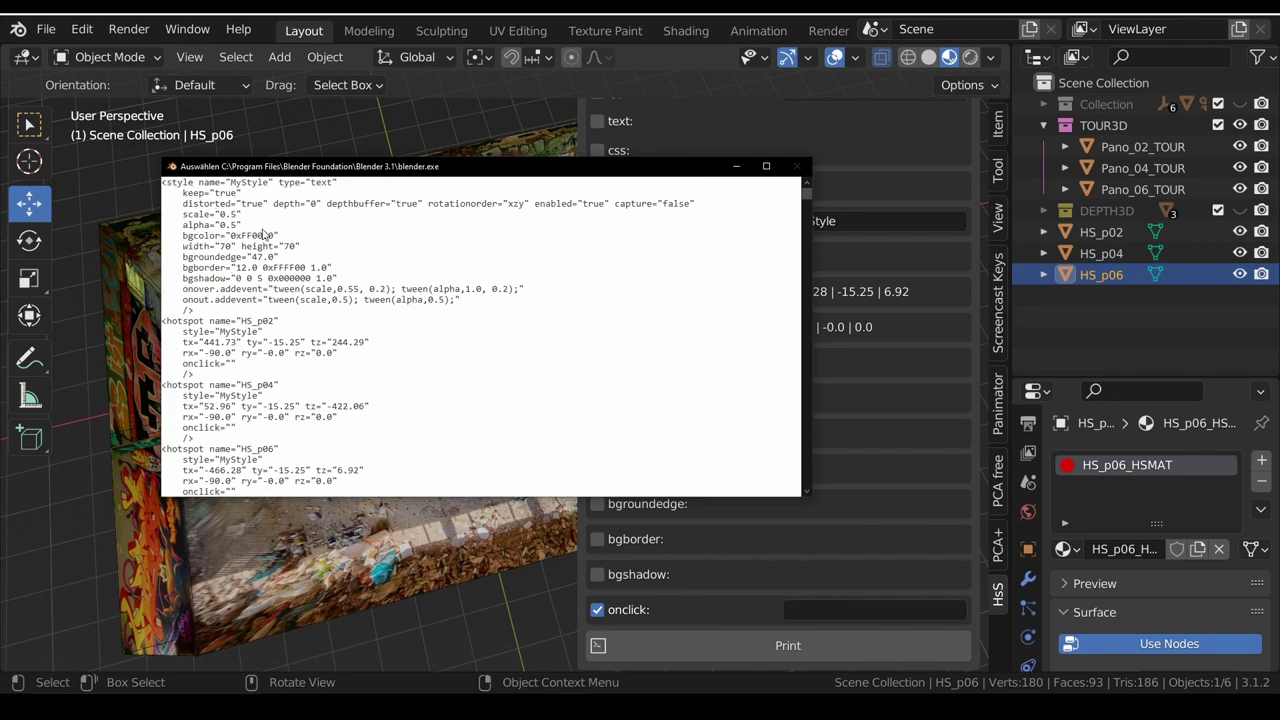
{"action": "key", "text": "ctrl+c"}
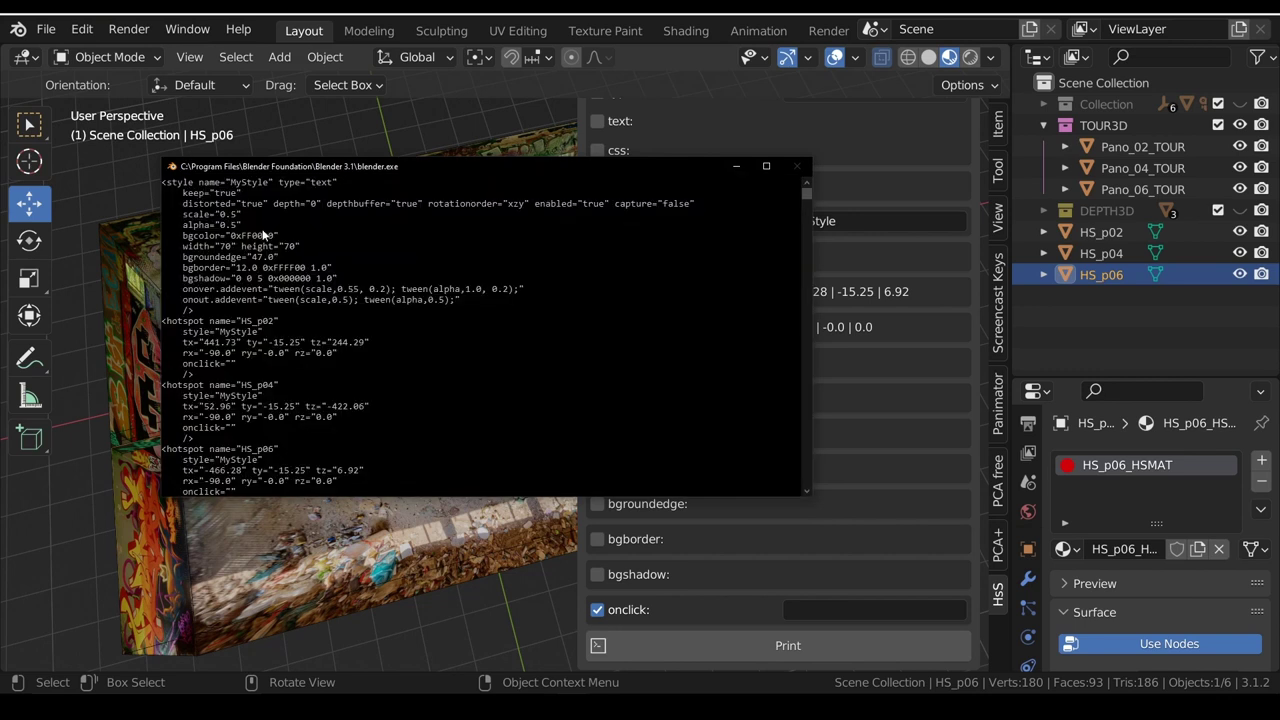
Replace tour.xml's three old hotspot blocks with the copied style and hotspot XML
{"action": "key", "text": "alt+Tab"}
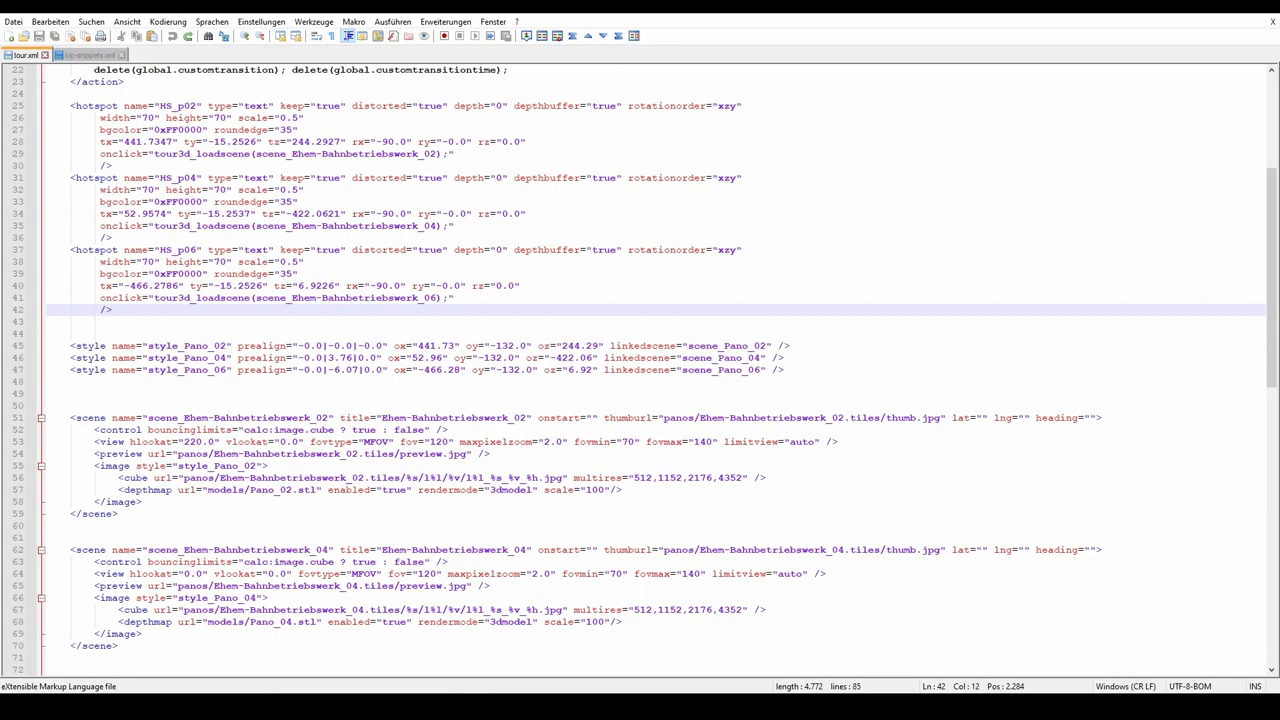
{"action": "left_click_drag", "start_coordinate": [71, 106], "coordinate": [133, 310]}
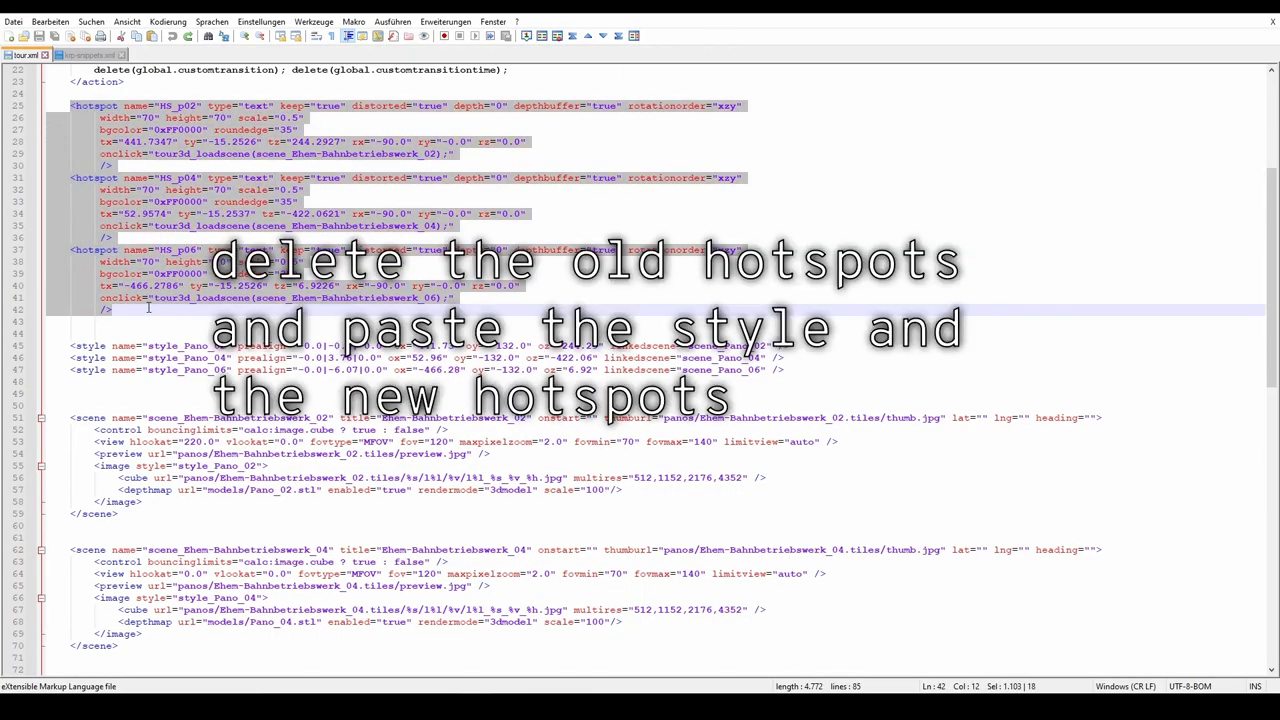
{"action": "key", "text": "Delete"}
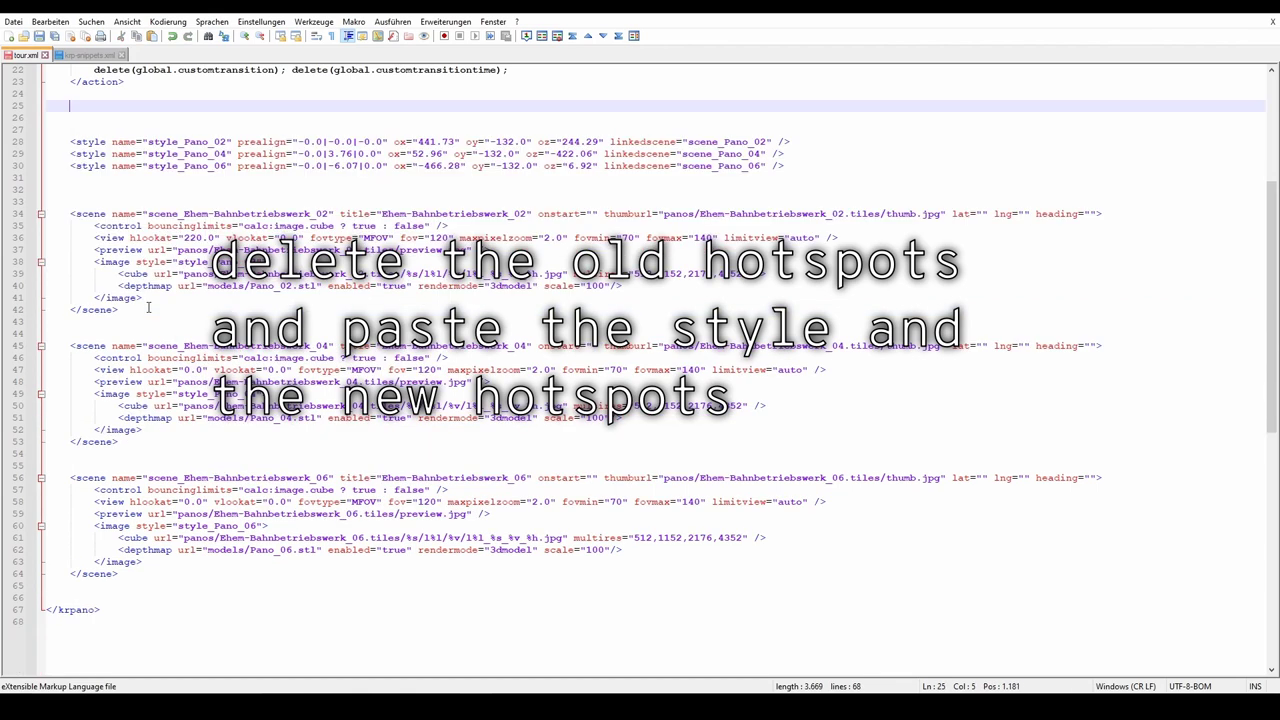
{"action": "key", "text": "ctrl+v"}
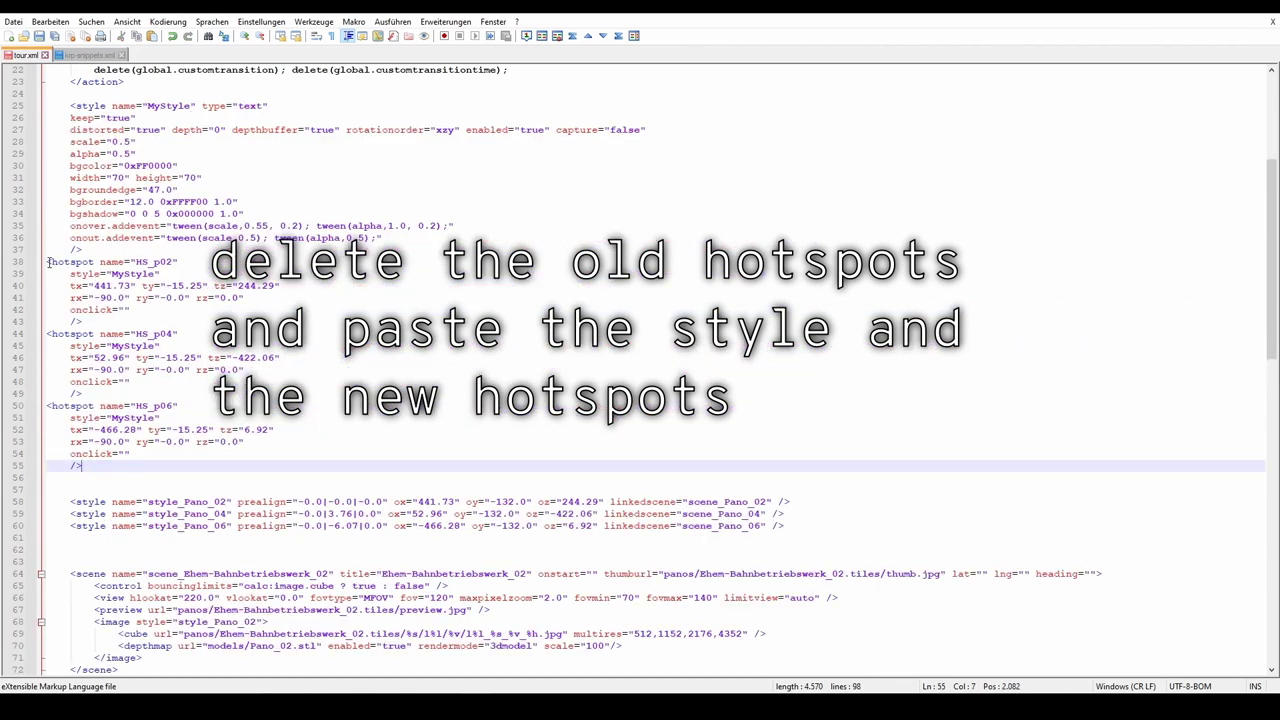
Indent the three pasted hotspot blocks one level
{"action": "left_click_drag", "start_coordinate": [47, 262], "coordinate": [93, 464]}
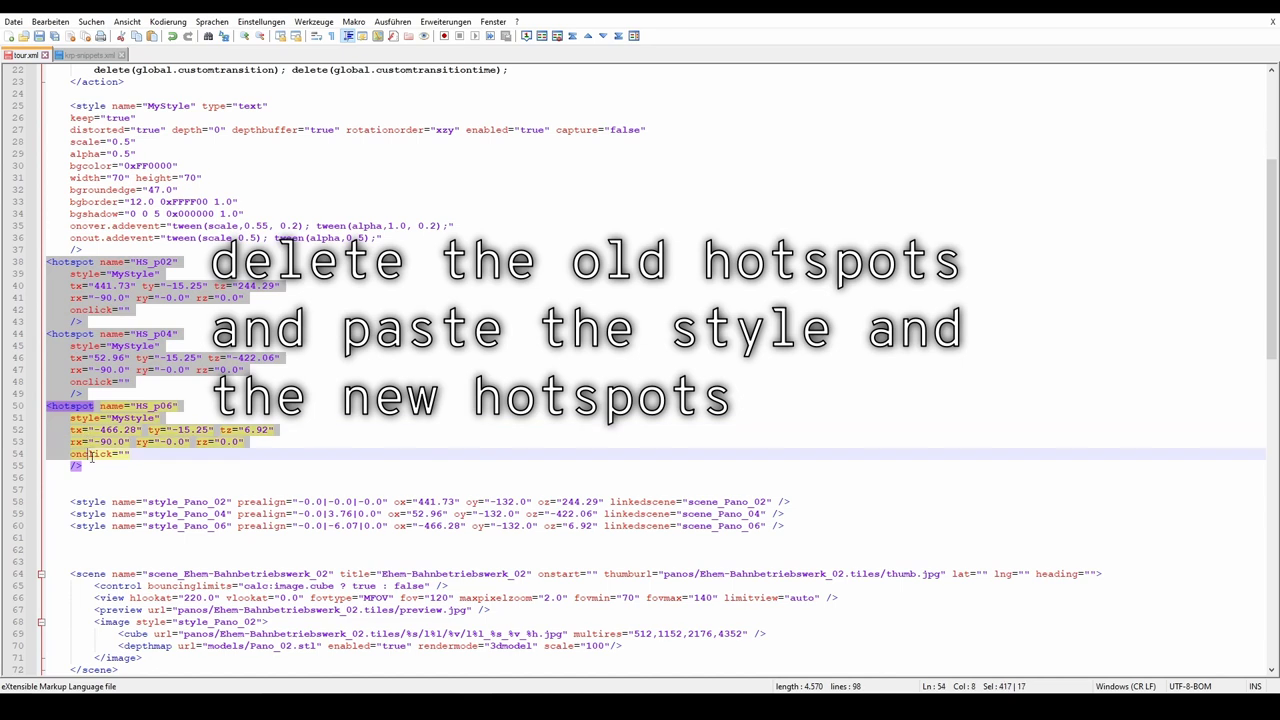
{"action": "key", "text": "Tab"}
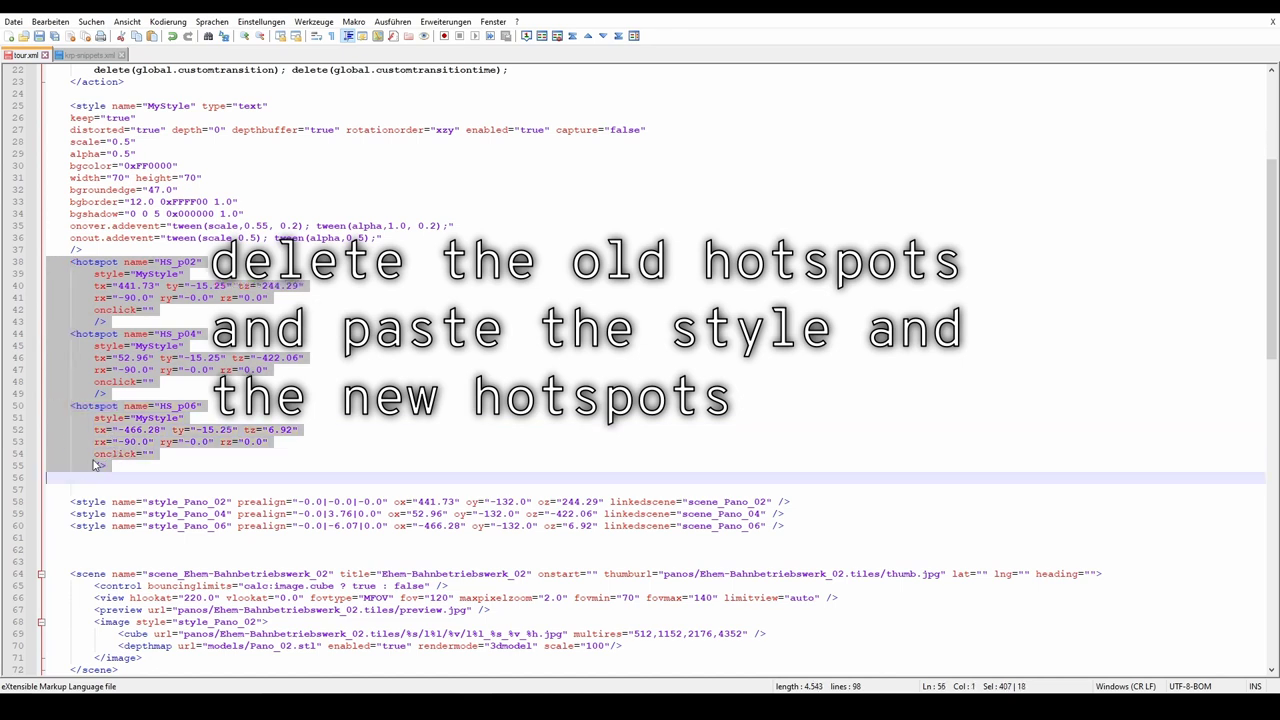
{"action": "mouse_move", "coordinate": [70, 120]}
{"action": "left_mouse_down"}
{"action": "mouse_move", "coordinate": [386, 238]}
{"action": "mouse_move", "coordinate": [377, 250]}
{"action": "left_mouse_up"}
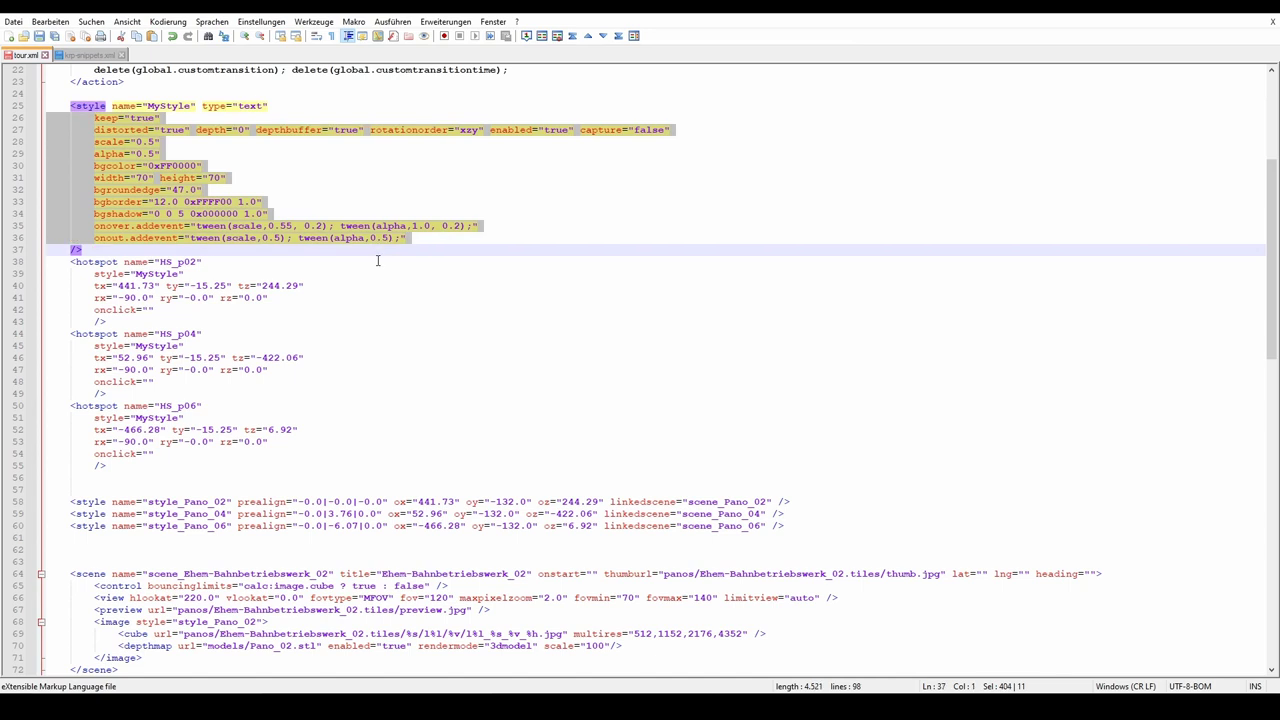
Indent the MyStyle lines and set HS_p02's onclick to tour3d_loadscene(scene_Ehem-Bahnbetriebswerk_02);
{"action": "scroll", "coordinate": [311, 238], "scroll_direction": "up", "scroll_amount": 2}
{"action": "key", "text": "Tab"}
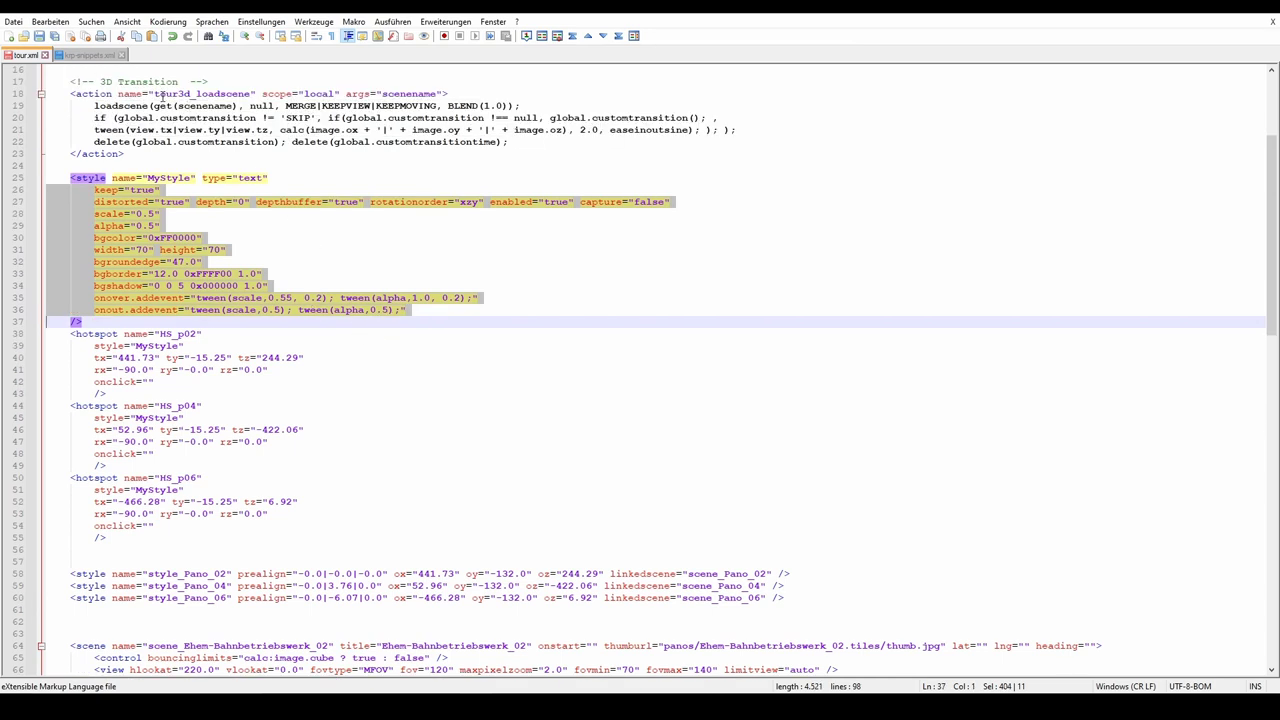
{"action": "left_click_drag", "start_coordinate": [155, 93], "coordinate": [251, 93]}
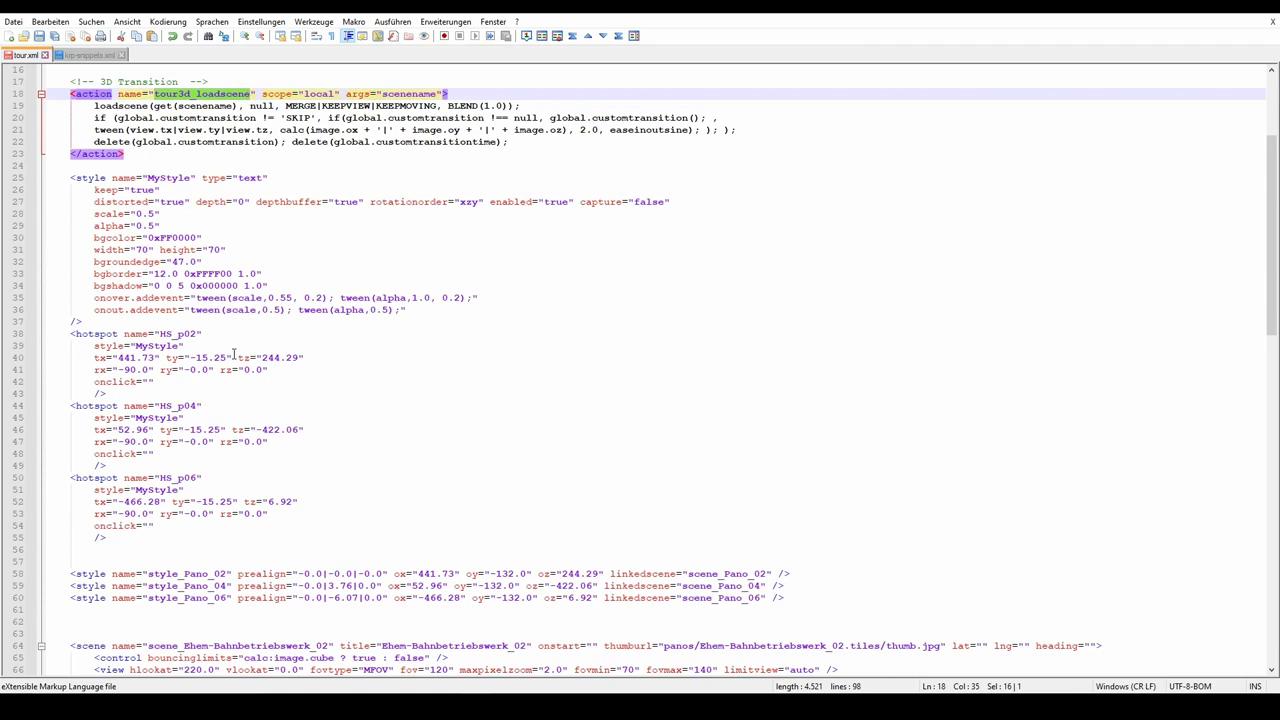
{"action": "left_click", "coordinate": [151, 381]}
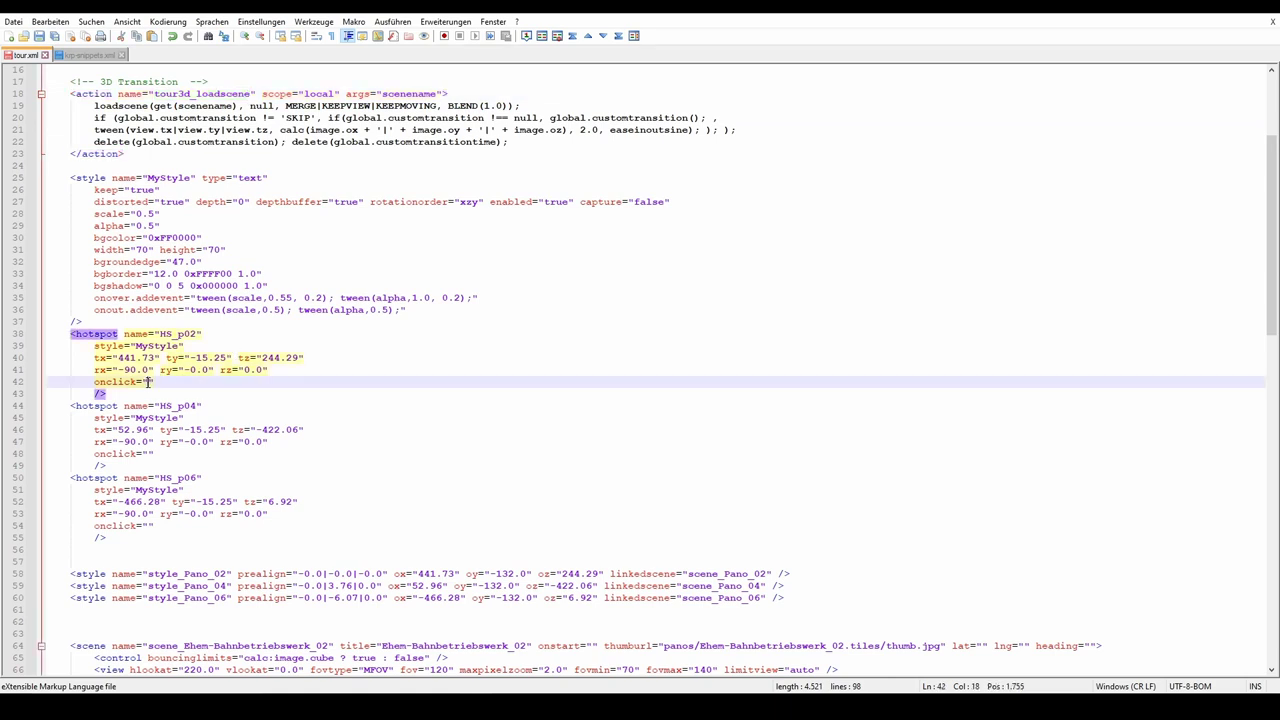
{"action": "key", "text": "ctrl+v"}
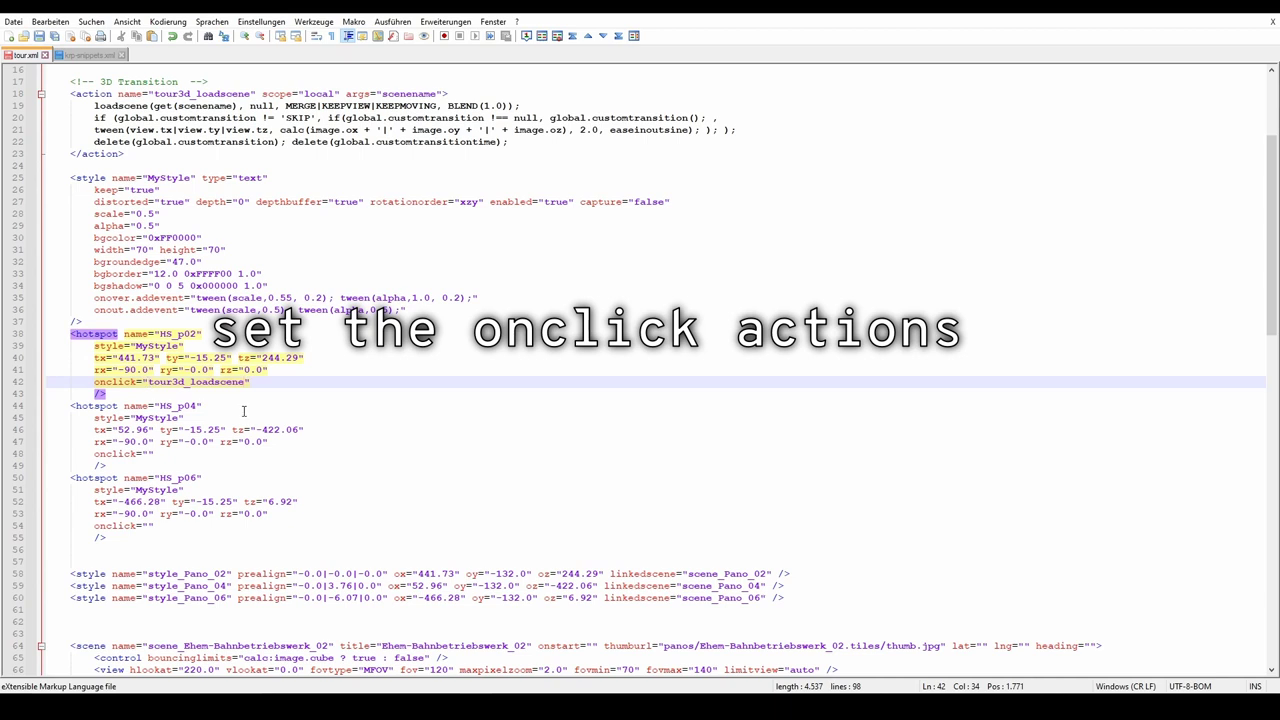
{"action": "type", "text": "()"}
{"action": "type", "text": ";"}
{"action": "left_click_drag", "start_coordinate": [328, 645], "coordinate": [148, 646]}
{"action": "key", "text": "ctrl+c"}
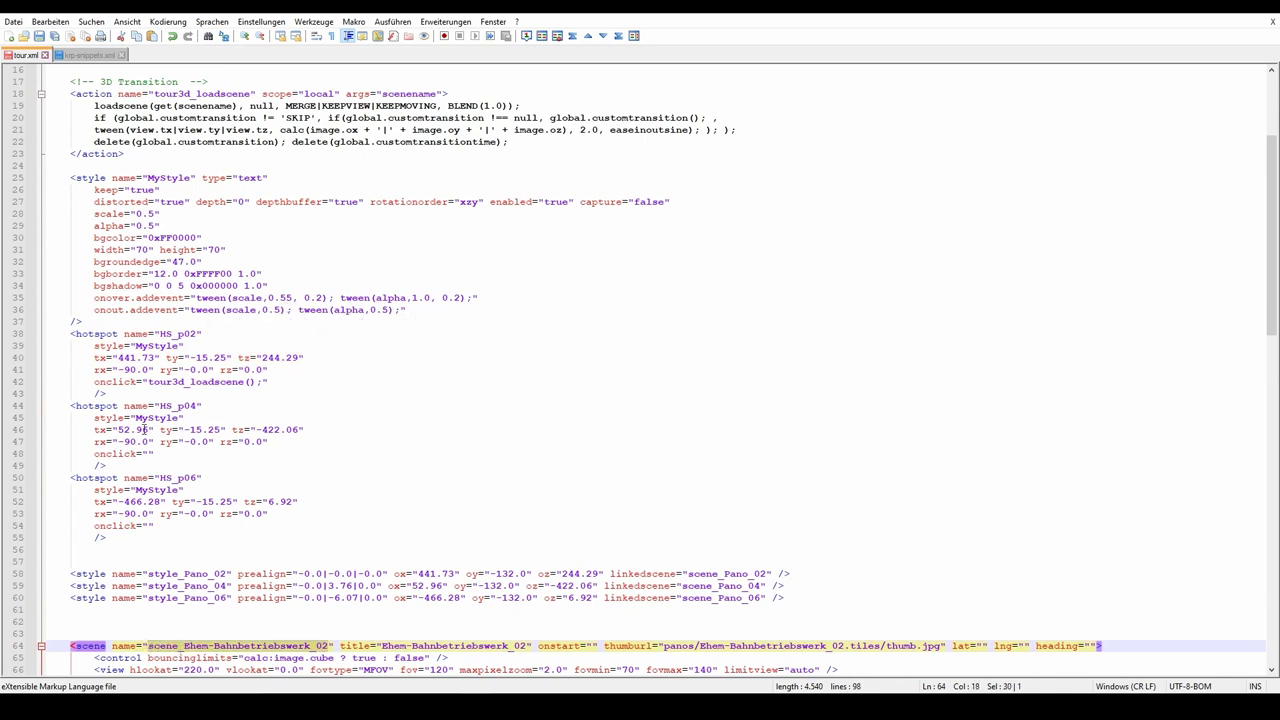
{"action": "left_click", "coordinate": [250, 381]}
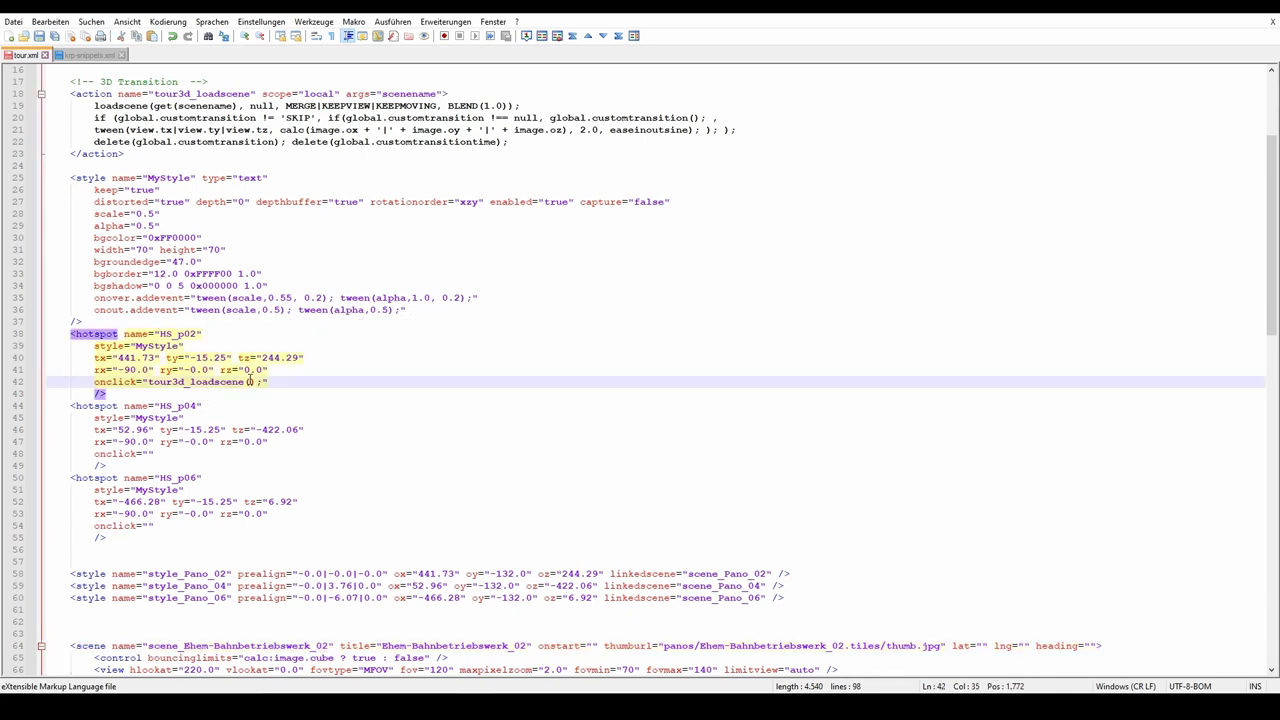
{"action": "key", "text": "ctrl+v"}
Reuse the loadscene call in HS_p04 and HS_p06, changing HS_p04's scene to _04
{"action": "left_click_drag", "start_coordinate": [441, 384], "coordinate": [148, 383]}
{"action": "key", "text": "ctrl+c"}
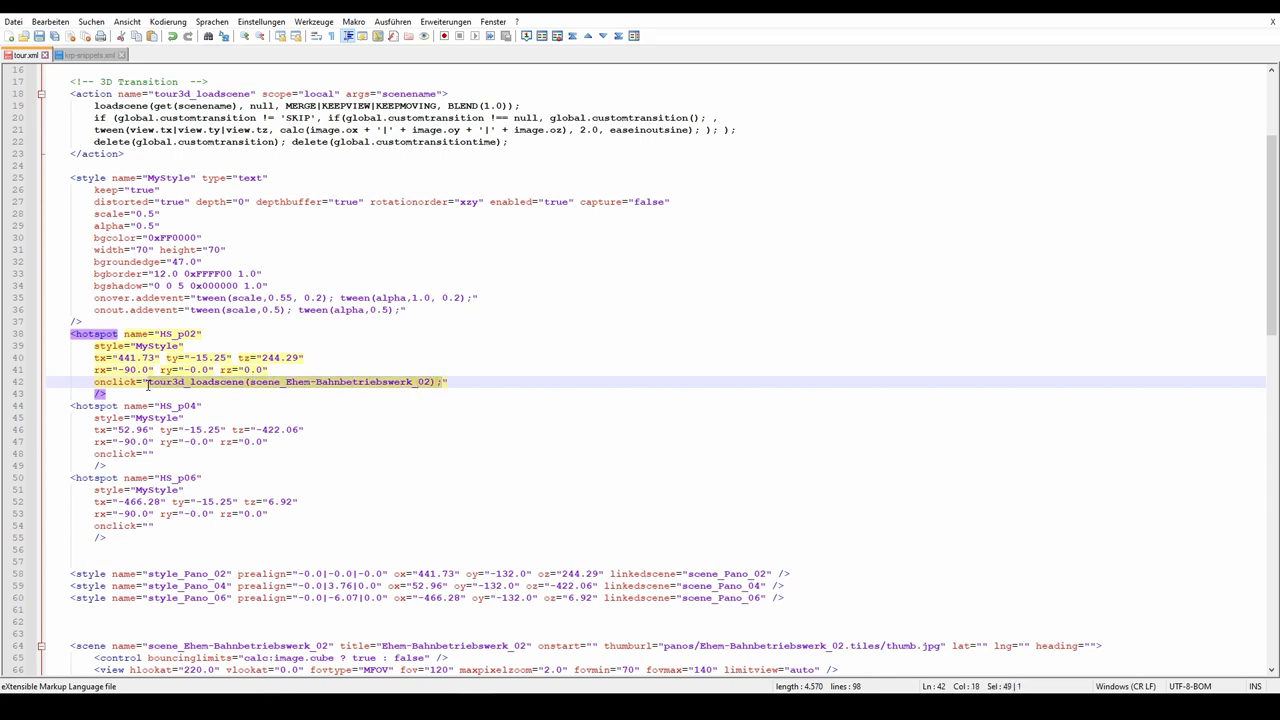
{"action": "left_click", "coordinate": [148, 453]}
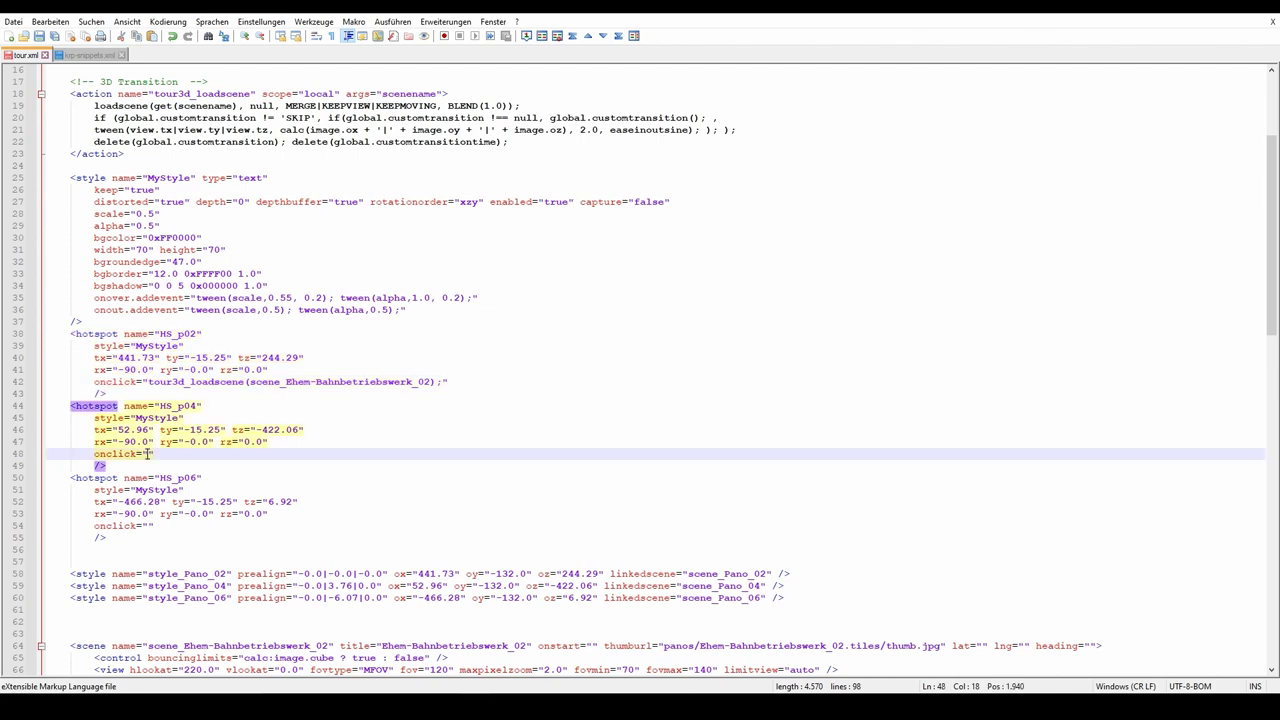
{"action": "key", "text": "ctrl+v"}
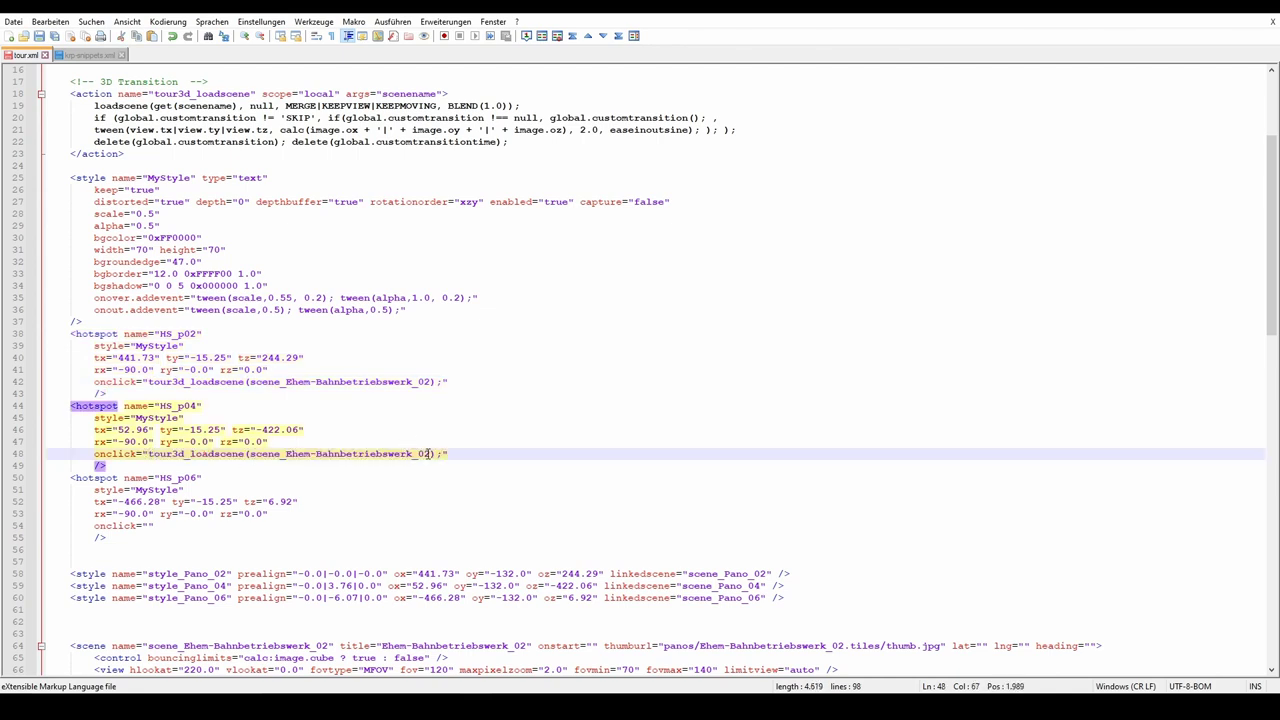
{"action": "left_click_drag", "start_coordinate": [424, 454], "coordinate": [431, 454]}
{"action": "type", "text": "4"}
{"action": "left_click", "coordinate": [146, 525]}
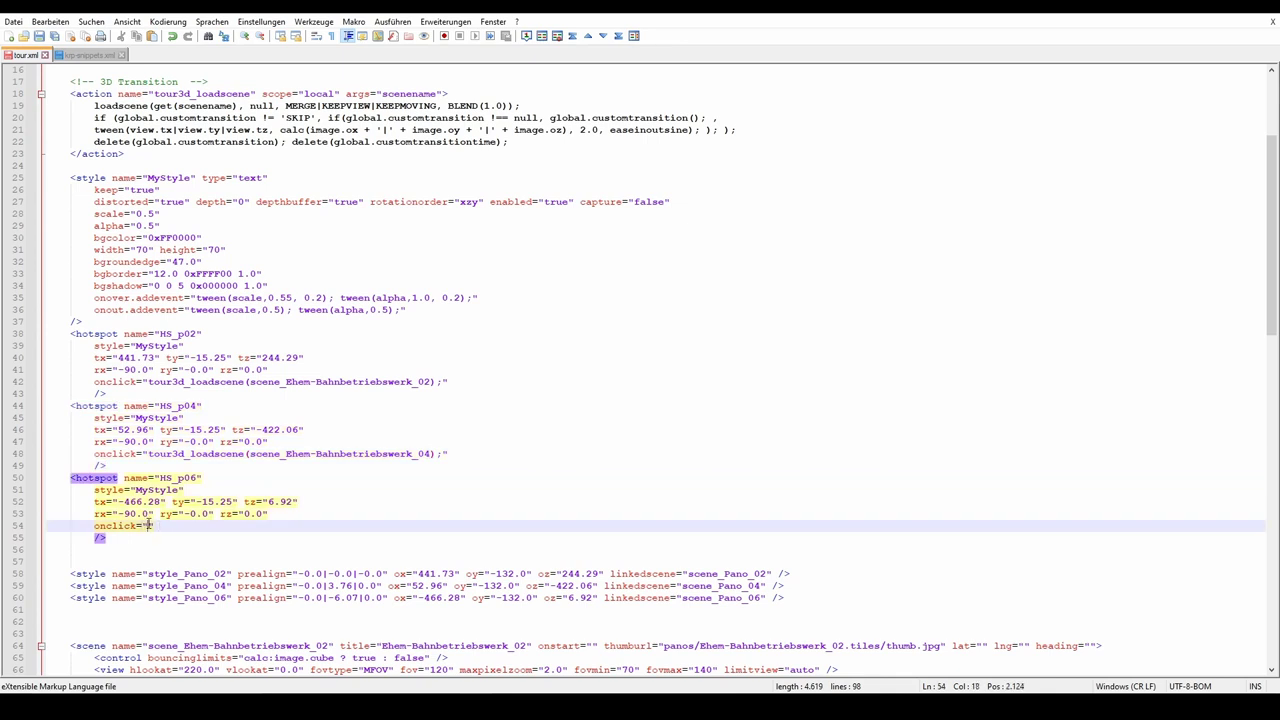
{"action": "key", "text": "ctrl+v"}
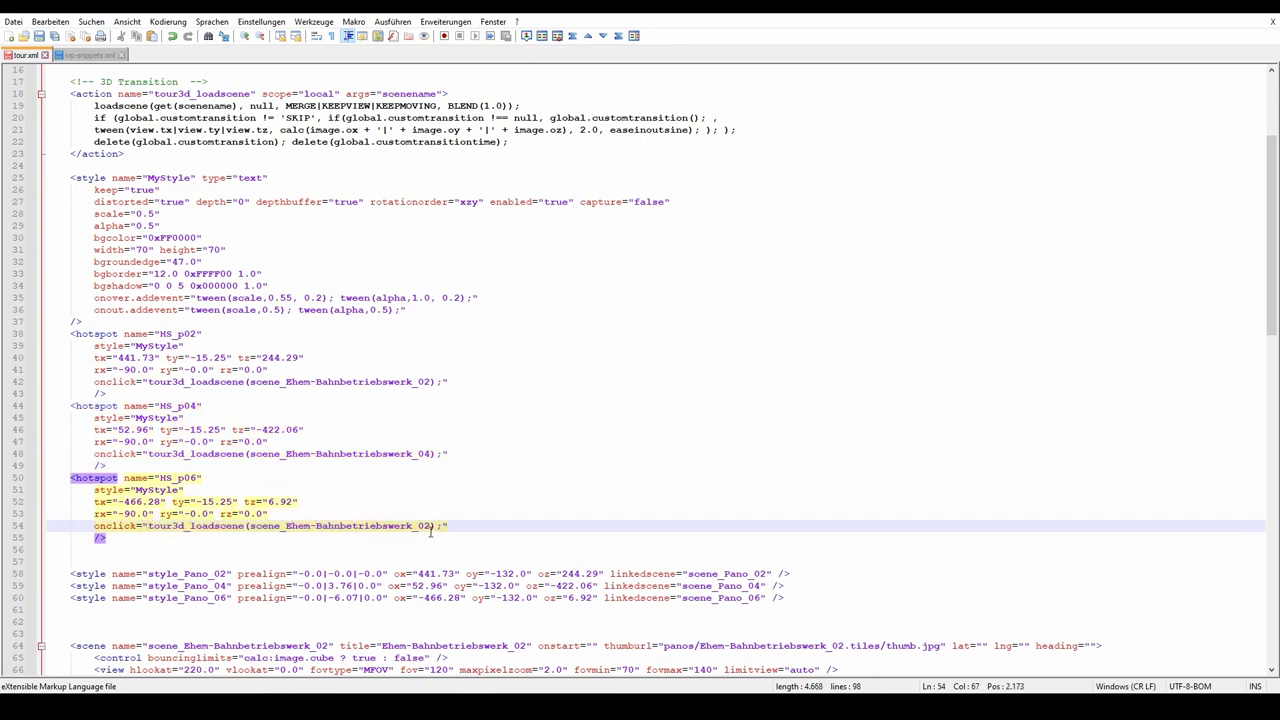
{"action": "left_click_drag", "start_coordinate": [432, 527], "coordinate": [427, 530]}
Set HS_p06's scene to _06, save tour.xml and reload the tour
{"action": "type", "text": "6"}
{"action": "left_click", "coordinate": [39, 36]}
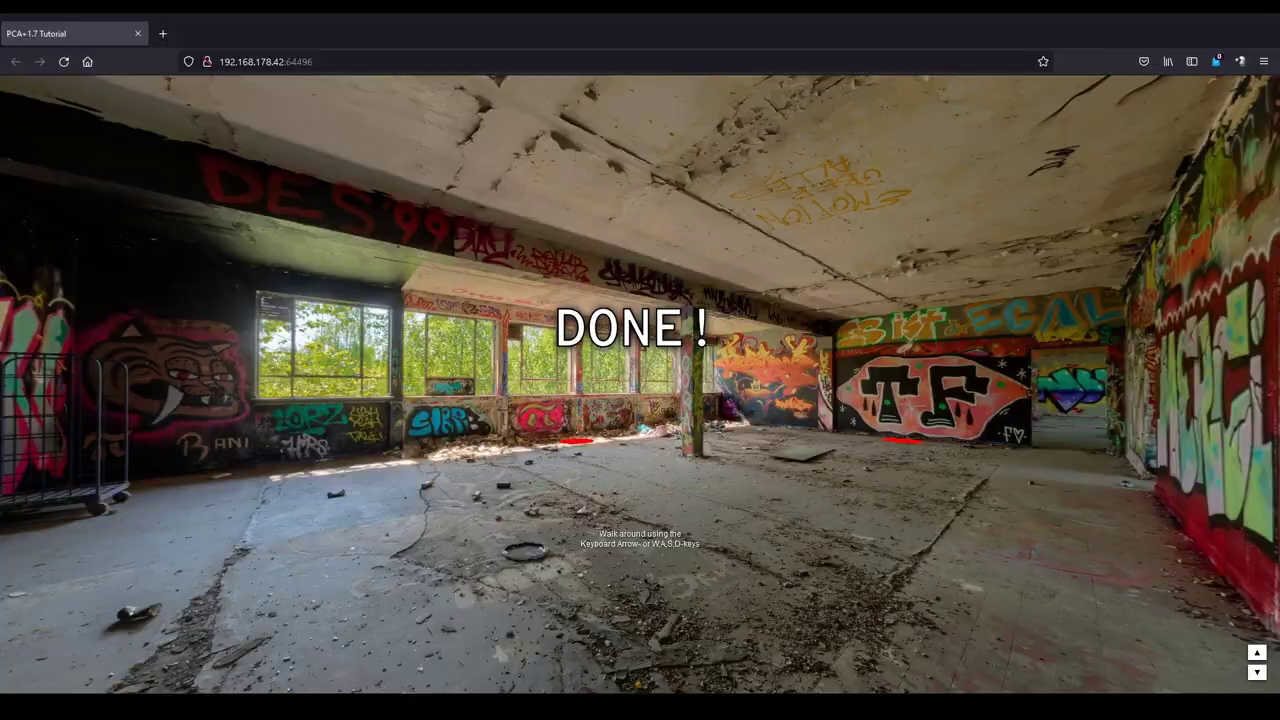
{"action": "left_click", "coordinate": [63, 63]}
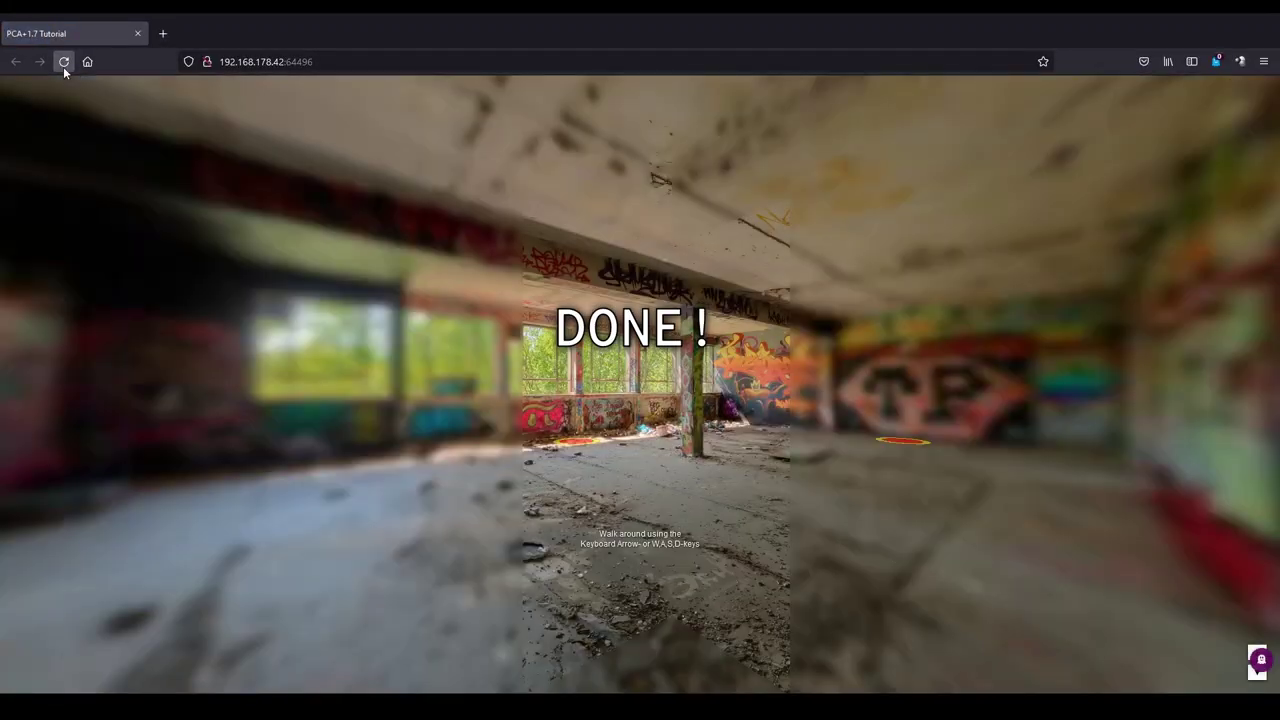
Travel through the graffiti rooms via the yellow-bordered red floor hotspots
{"action": "key", "text": "Up"}
{"action": "key", "text": "Up"}
{"action": "key", "text": "Up"}
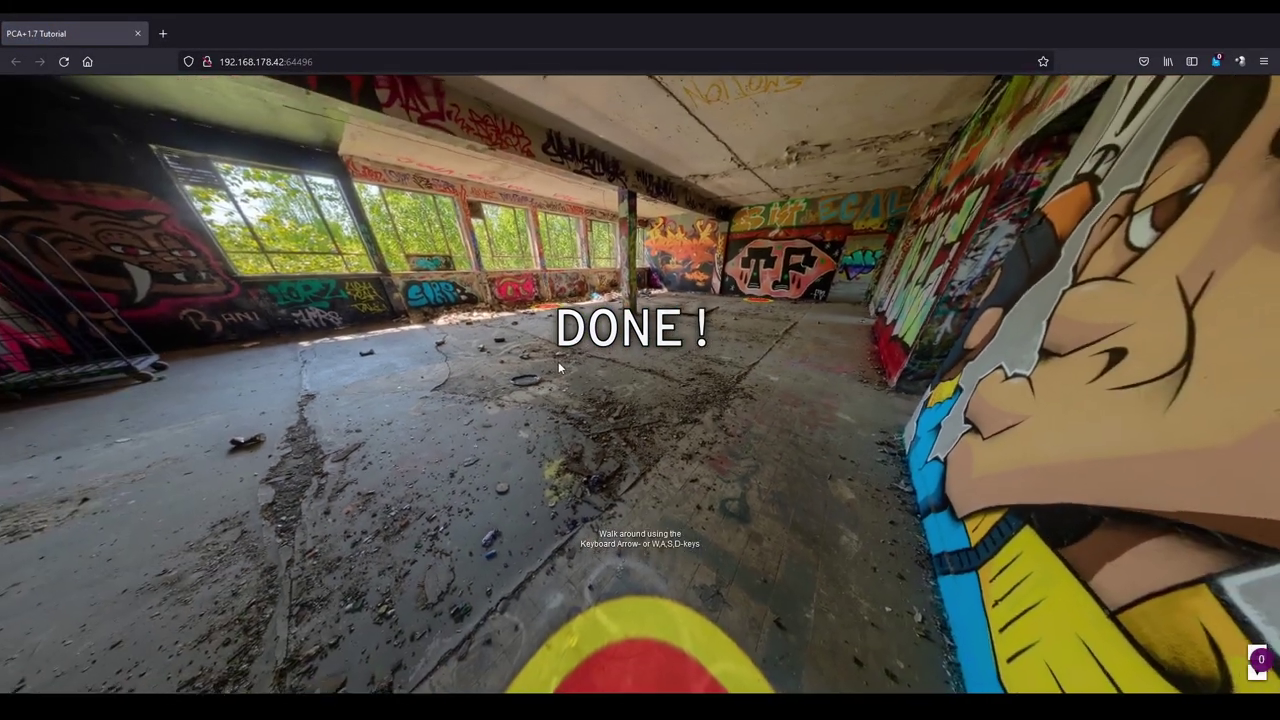
{"action": "left_click_drag", "start_coordinate": [560, 369], "coordinate": [650, 480]}
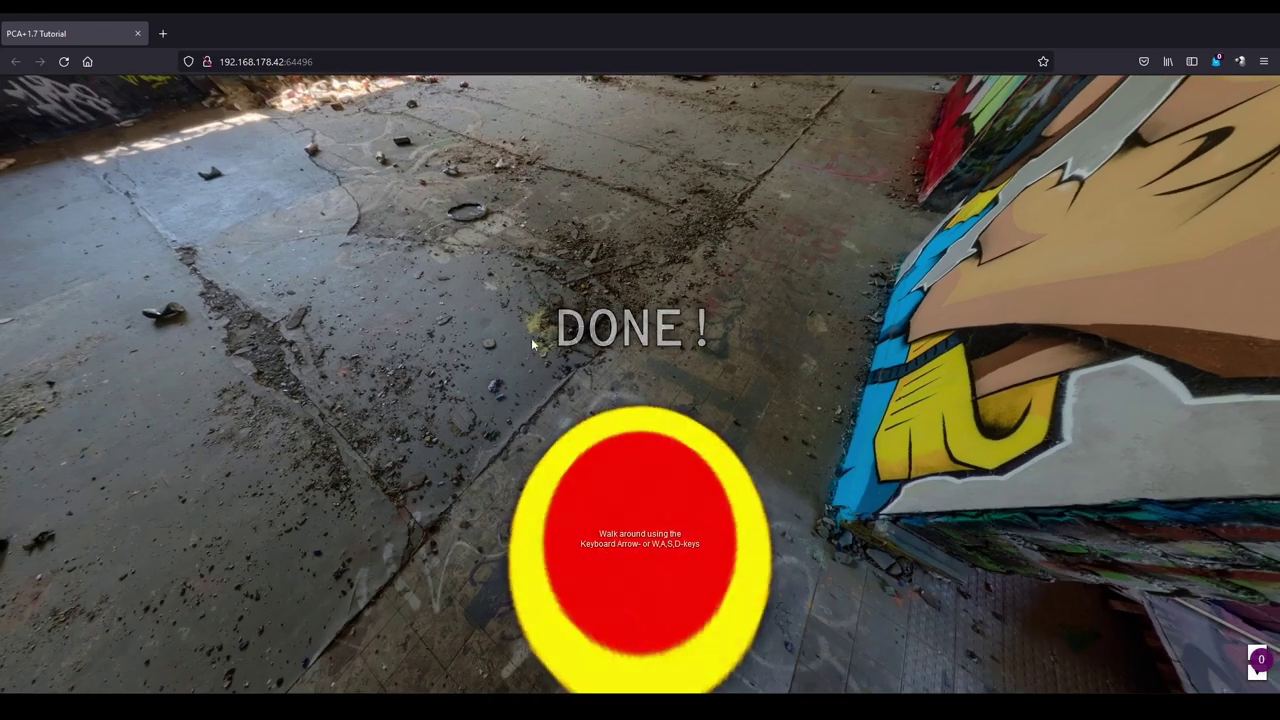
{"action": "left_click", "coordinate": [614, 483]}
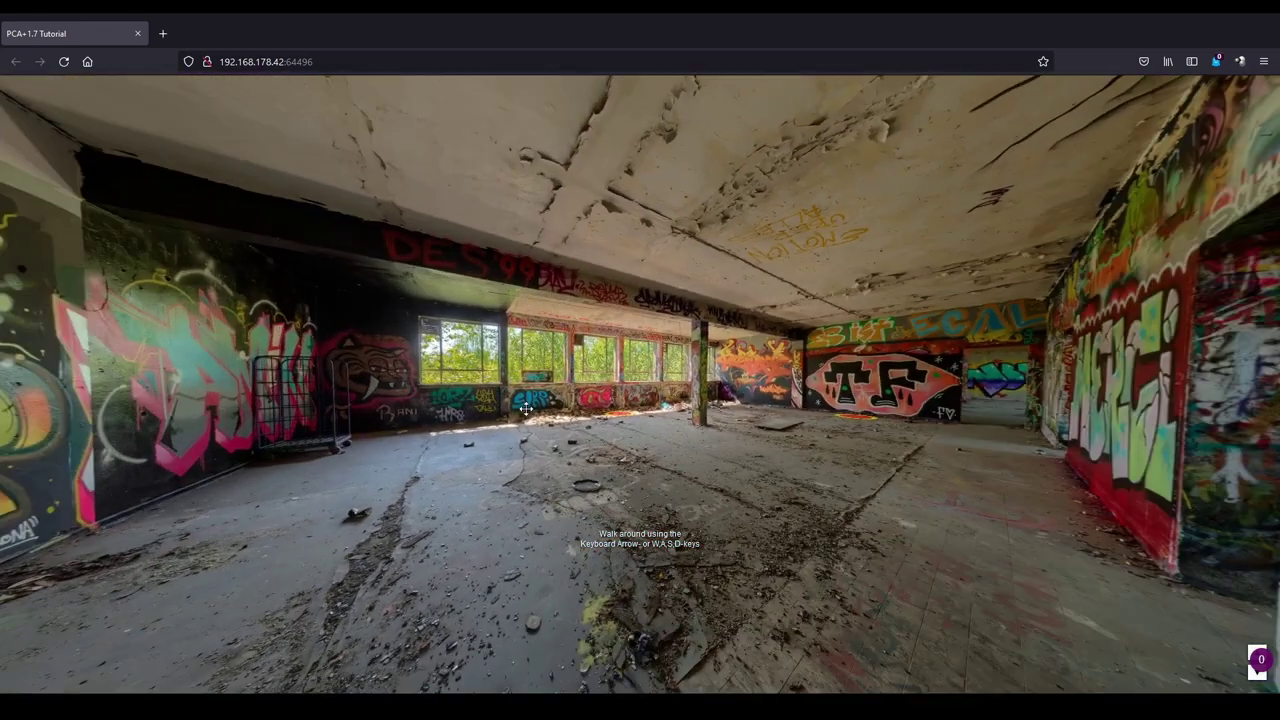
{"action": "left_click", "coordinate": [619, 421]}
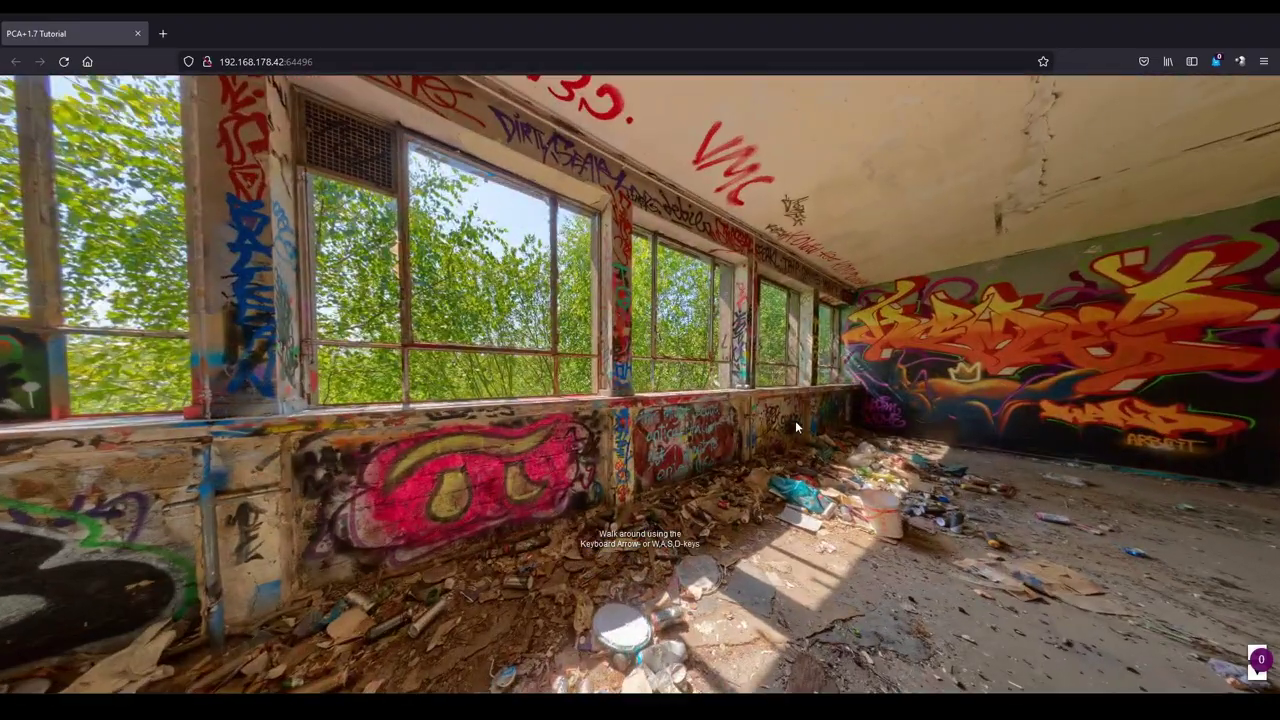
{"action": "mouse_move", "coordinate": [795, 420]}
{"action": "left_mouse_down"}
{"action": "mouse_move", "coordinate": [564, 183]}
{"action": "mouse_move", "coordinate": [550, 362]}
{"action": "left_mouse_up"}
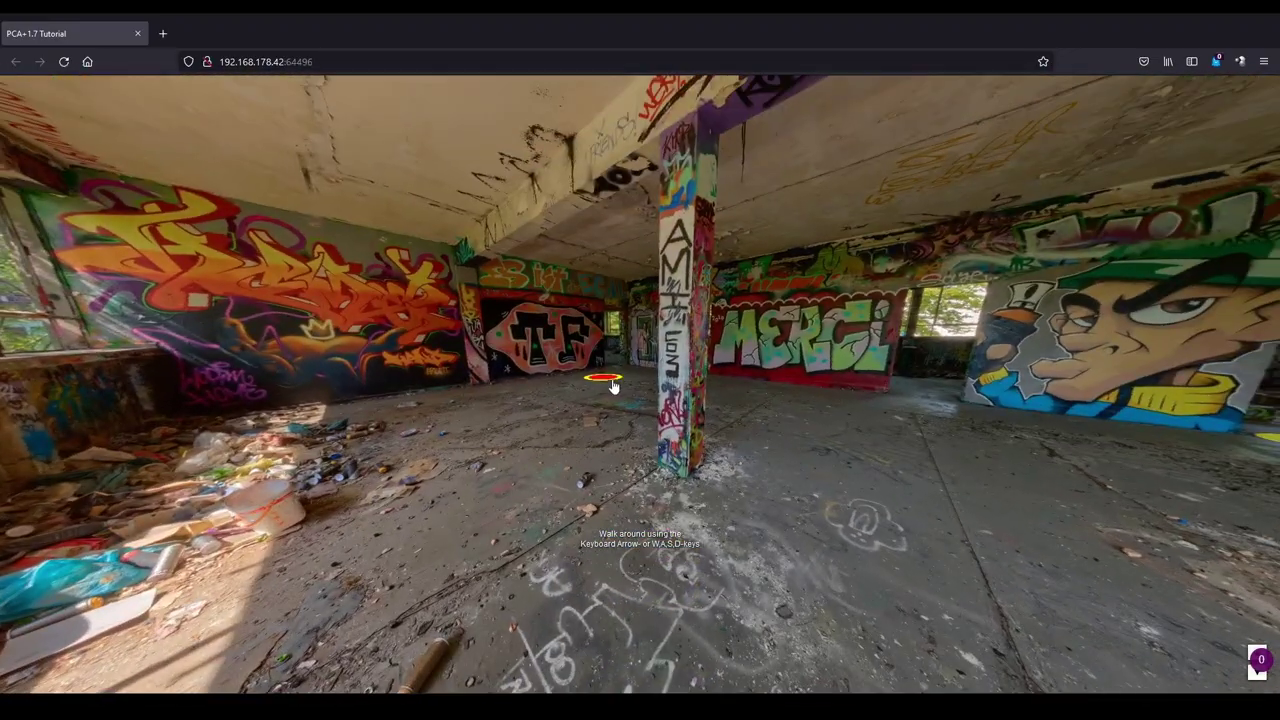
{"action": "left_click", "coordinate": [612, 384]}
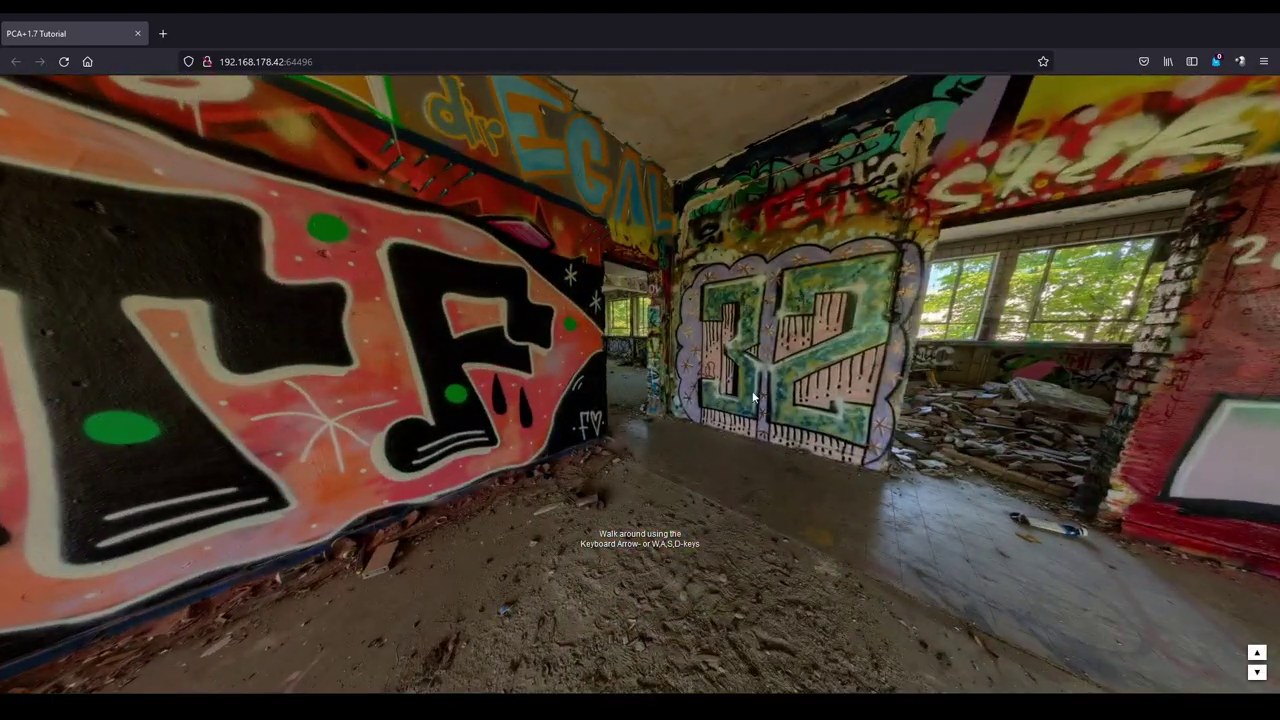
{"action": "left_click", "coordinate": [754, 397]}
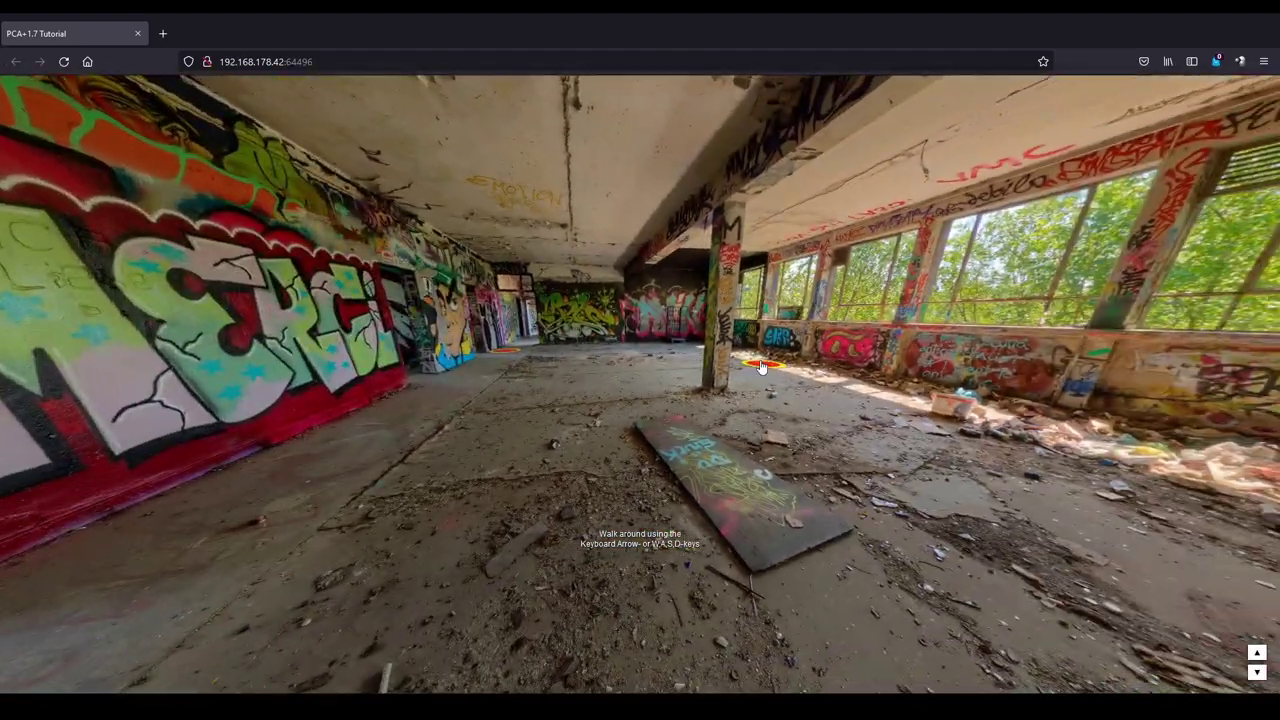
{"action": "left_click", "coordinate": [760, 366]}
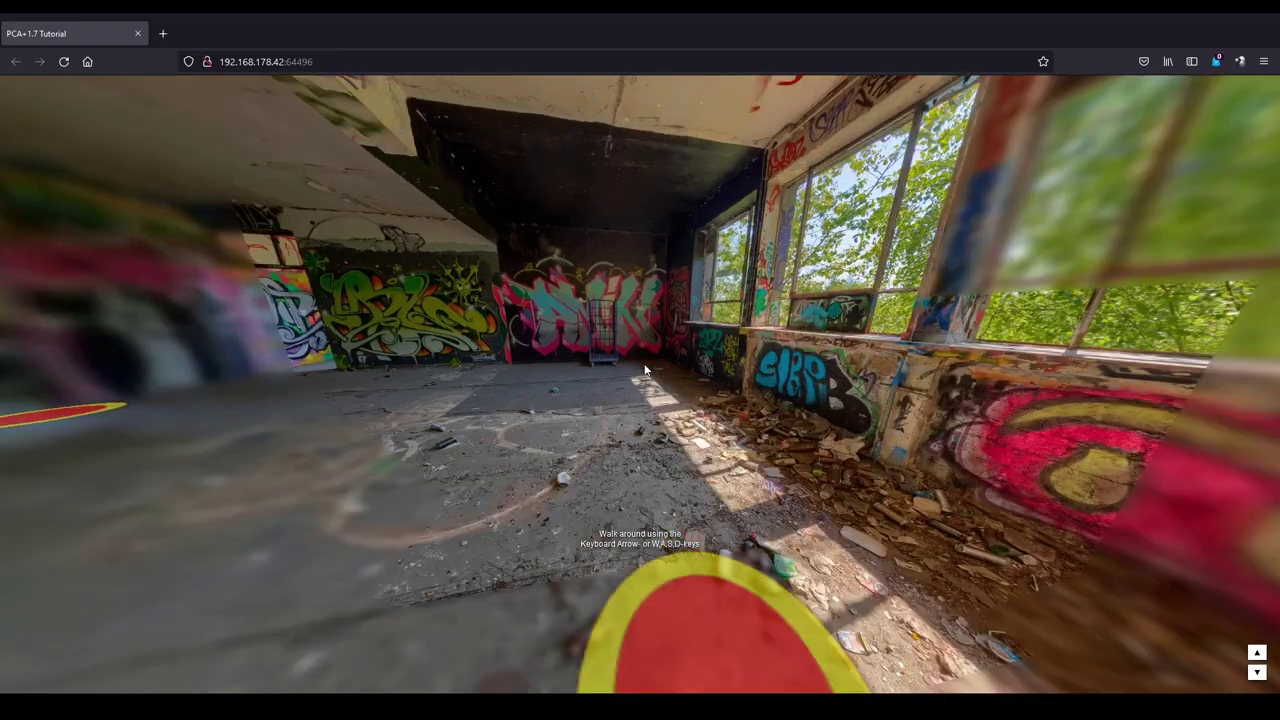
{"action": "left_click_drag", "start_coordinate": [557, 357], "coordinate": [790, 370]}
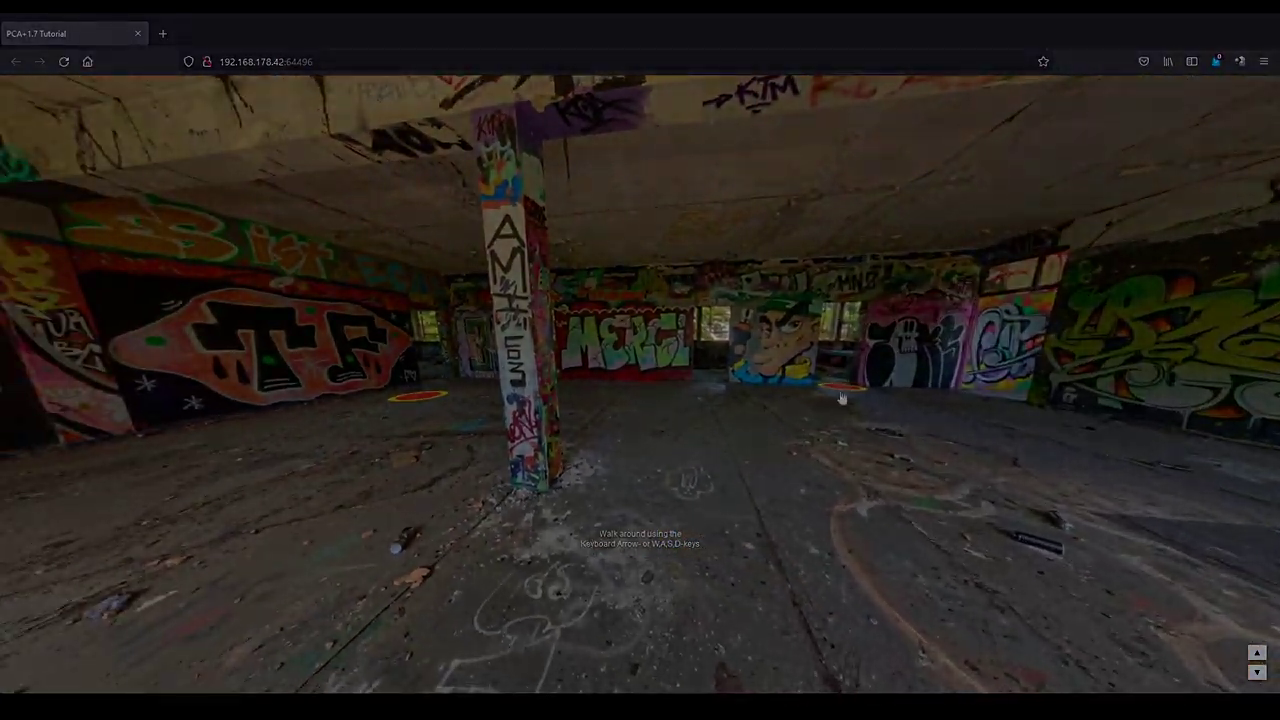
{"action": "left_click", "coordinate": [843, 393]}
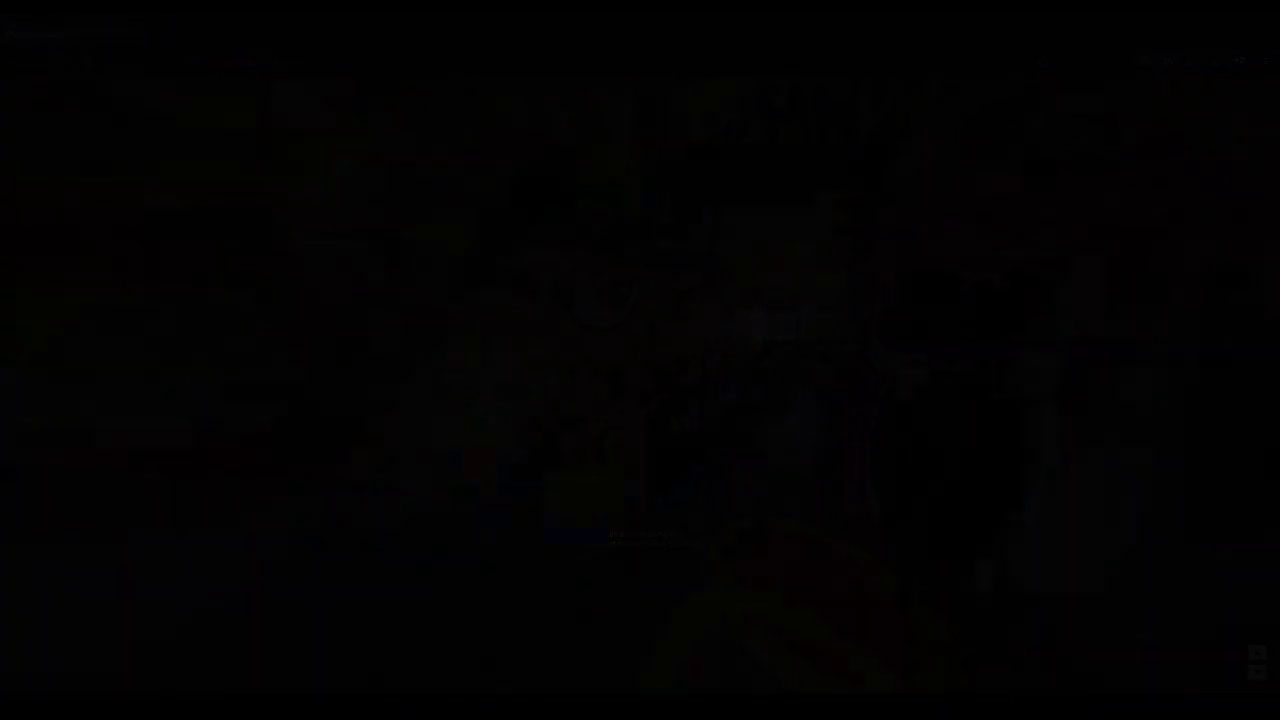